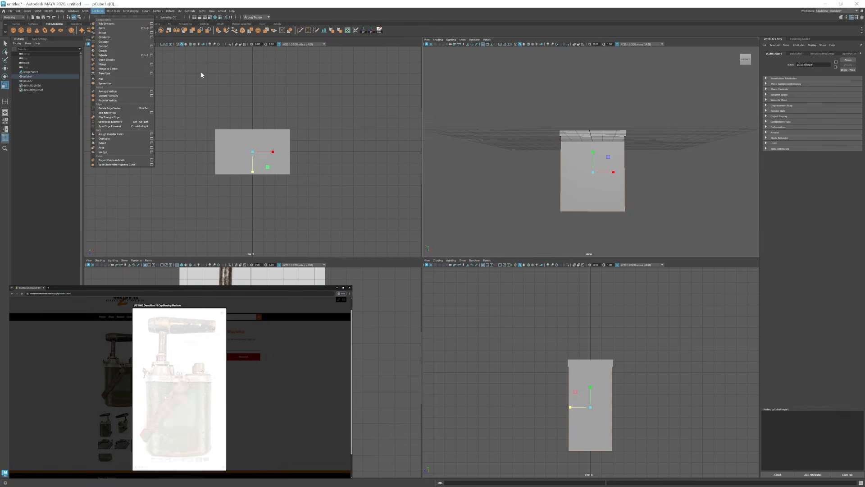
{"action": "left_click", "coordinate": [104, 27]}
{"action": "left_click", "coordinate": [823, 99]}
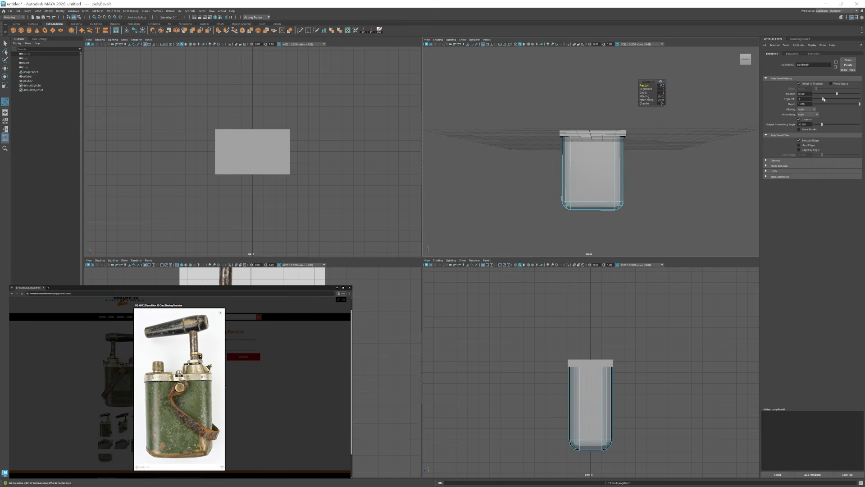
{"action": "left_click_drag", "start_coordinate": [837, 93], "coordinate": [834, 95]}
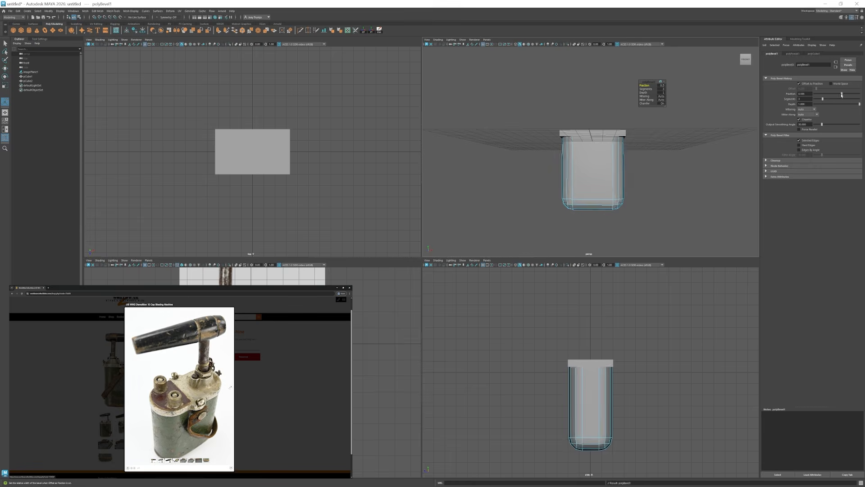
{"action": "left_click_drag", "start_coordinate": [653, 189], "coordinate": [641, 192], "text": "alt"}
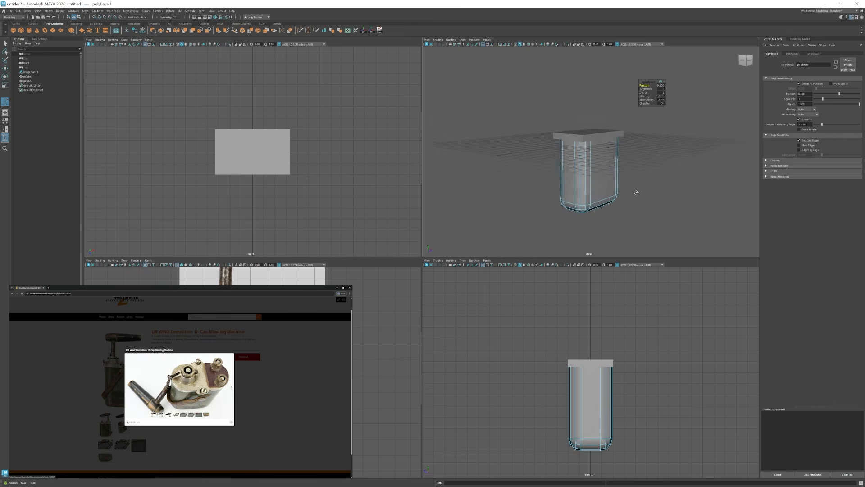
Bevel the body box's vertical edges with World Space enabled, and increase the segments and fraction until the corners are rounded.
{"action": "left_click", "coordinate": [831, 83]}
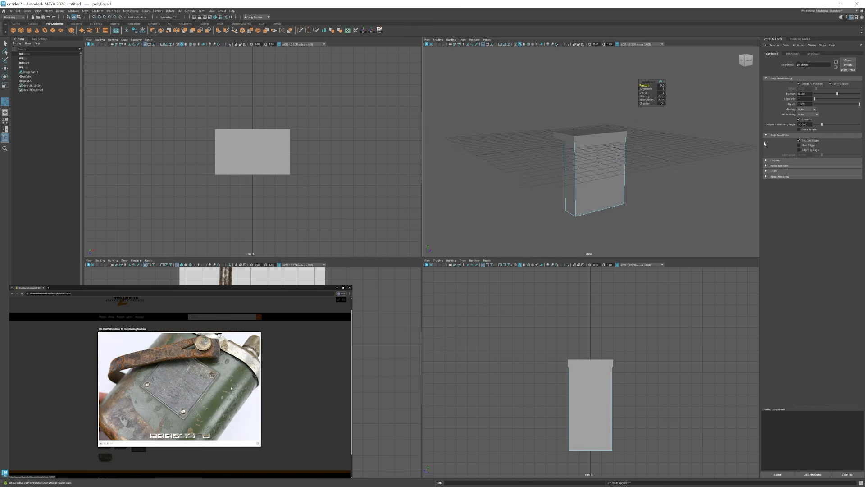
{"action": "left_click_drag", "start_coordinate": [837, 94], "coordinate": [843, 94]}
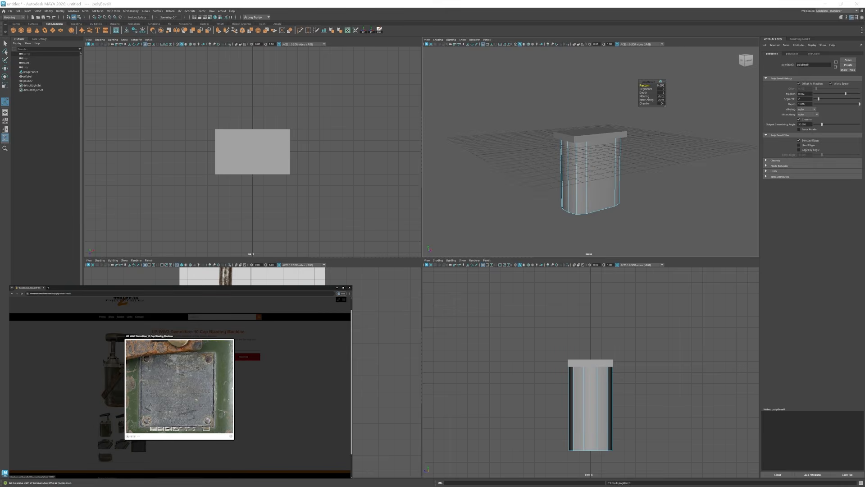
{"action": "left_click", "coordinate": [231, 386]}
{"action": "left_click_drag", "start_coordinate": [587, 192], "coordinate": [710, 148], "text": "alt"}
{"action": "key", "text": "F8"}
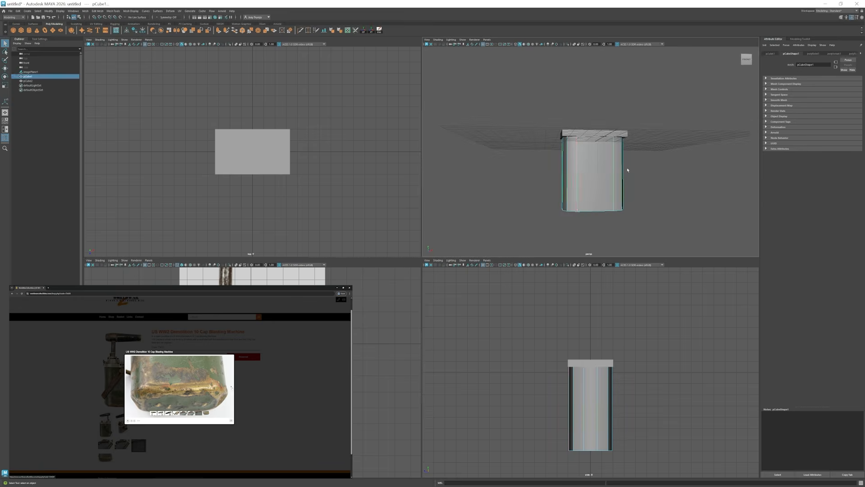
Bevel the edge loop around the bottom of the body and add segments to round it.
{"action": "key", "text": "w"}
{"action": "left_click", "coordinate": [185, 30]}
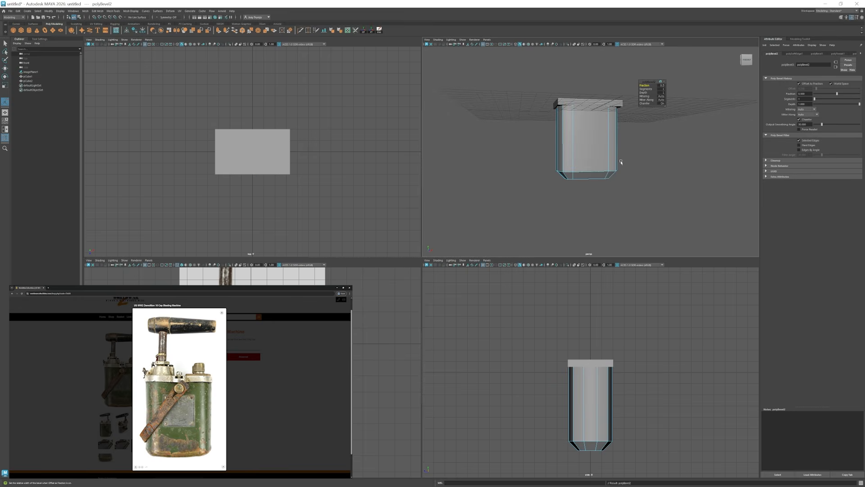
{"action": "left_click", "coordinate": [585, 141]}
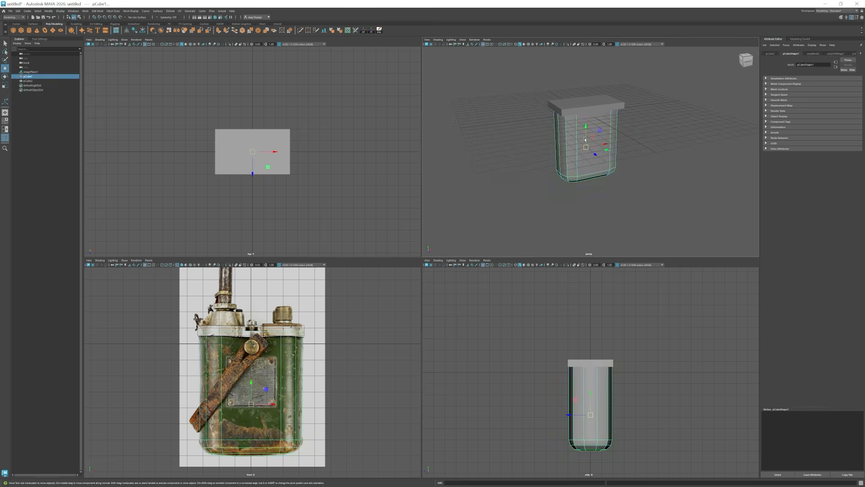
{"action": "left_click", "coordinate": [586, 140]}
Insert a horizontal edge loop around the lower part of the body with Multi-Cut, comparing it with the reference image.
{"action": "left_click_drag", "start_coordinate": [590, 149], "coordinate": [590, 117], "text": "alt"}
{"action": "scroll", "coordinate": [300, 405], "scroll_direction": "up", "scroll_amount": 3}
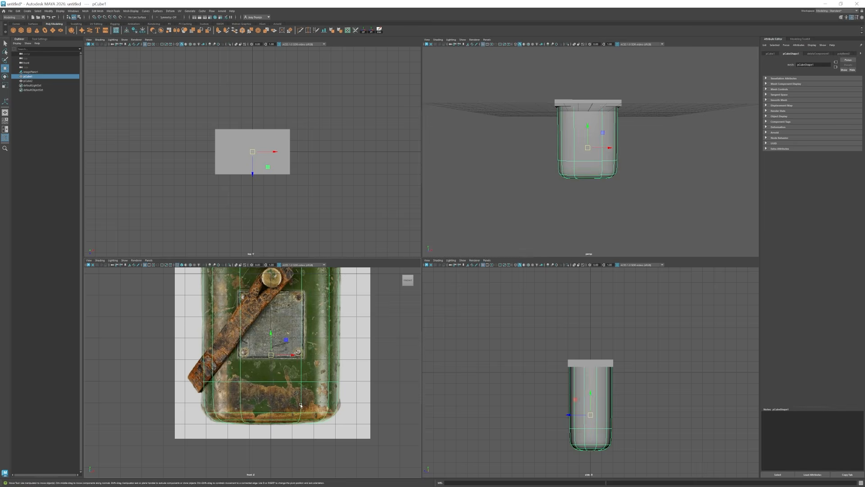
{"action": "left_click", "coordinate": [340, 373], "text": "ctrl"}
{"action": "key", "text": "w"}
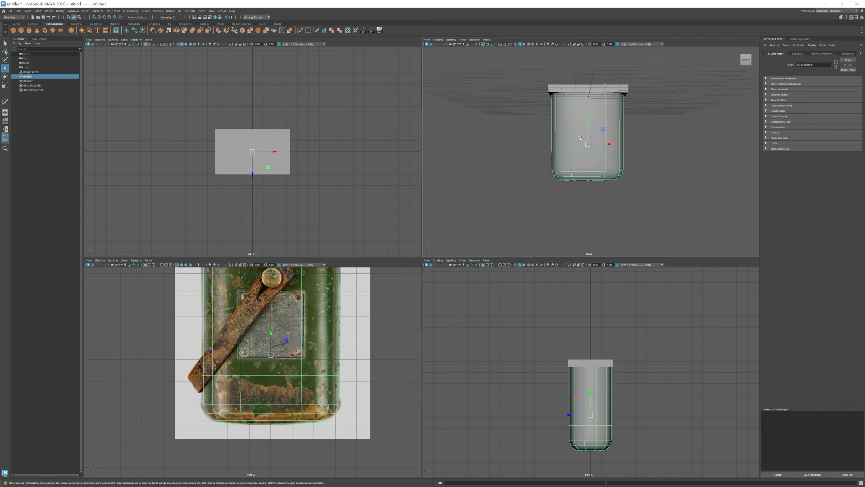
Scale the body slightly to fit the blasting machine's outline in the front view reference.
{"action": "key", "text": "space"}
{"action": "key", "text": "r"}
{"action": "left_click_drag", "start_coordinate": [375, 279], "coordinate": [383, 281]}
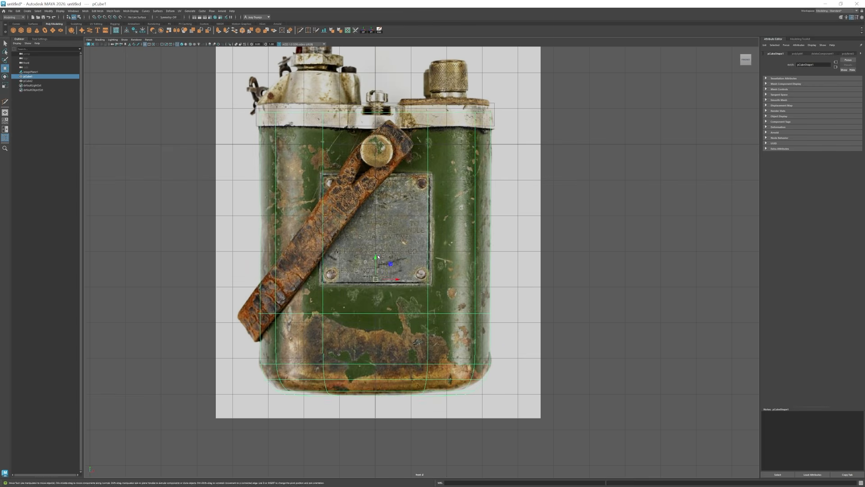
{"action": "left_click", "coordinate": [861, 53]}
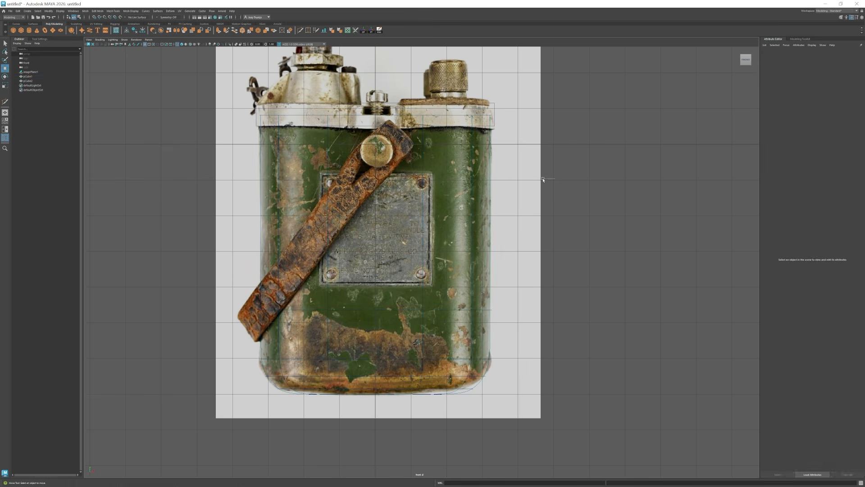
Duplicate the body mesh, reduce the copy to a band around the top, and delete the old blocky lid.
{"action": "key", "text": "ctrl+d"}
{"action": "right_click_drag", "start_coordinate": [589, 199], "coordinate": [588, 216]}
{"action": "right_click", "coordinate": [579, 177]}
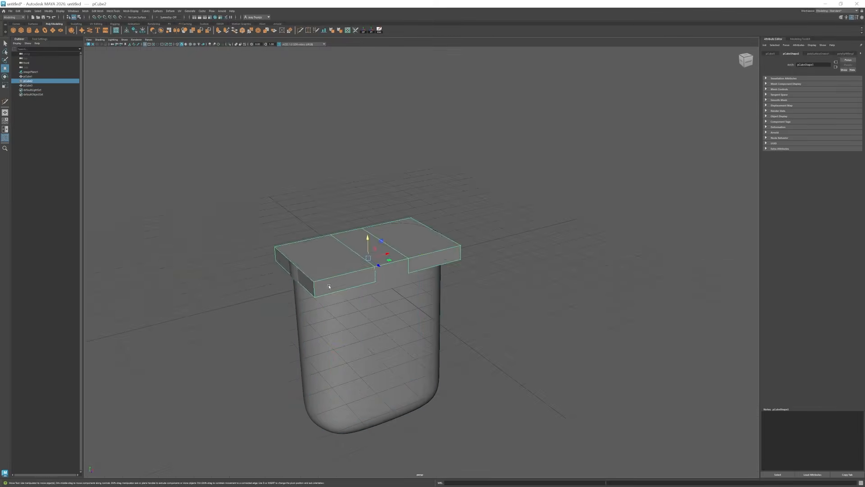
{"action": "key", "text": "Delete"}
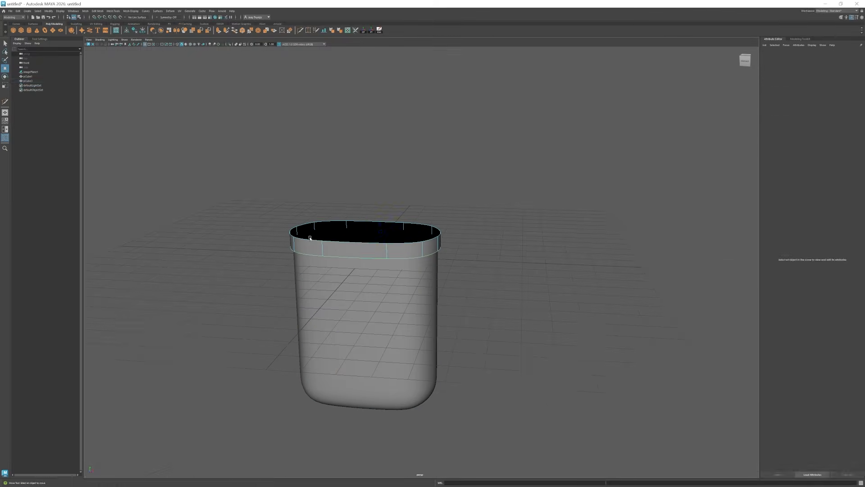
Extrude the top border edge loop of the lid band and scale it inward to form a flat rim.
{"action": "double_click", "coordinate": [376, 243]}
{"action": "key", "text": "ctrl+e"}
{"action": "double_click", "coordinate": [5, 85]}
{"action": "left_click", "coordinate": [45, 59]}
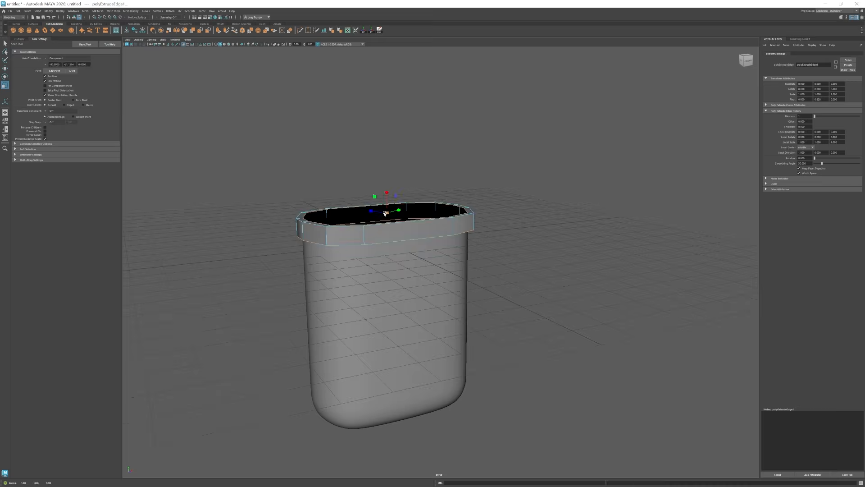
{"action": "left_click_drag", "start_coordinate": [384, 214], "coordinate": [433, 228], "text": "alt"}
{"action": "key", "text": "space"}
{"action": "key", "text": "space"}
{"action": "left_click_drag", "start_coordinate": [541, 247], "coordinate": [490, 229], "text": "alt"}
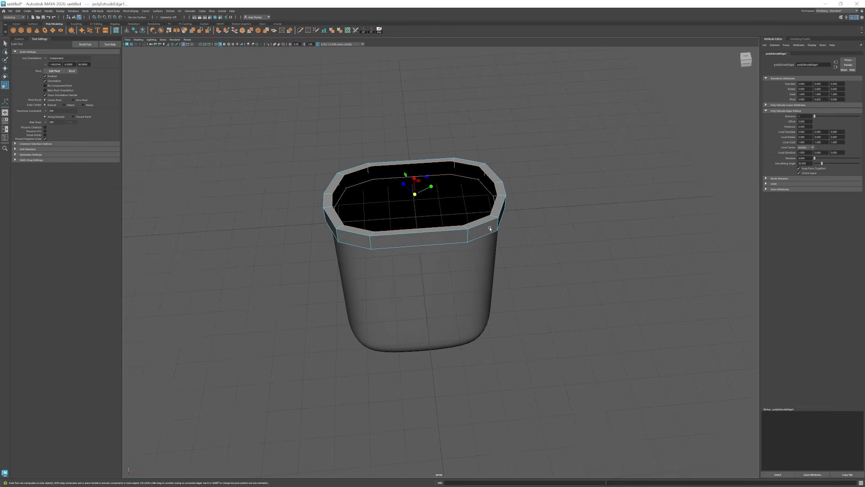
{"action": "key", "text": "w"}
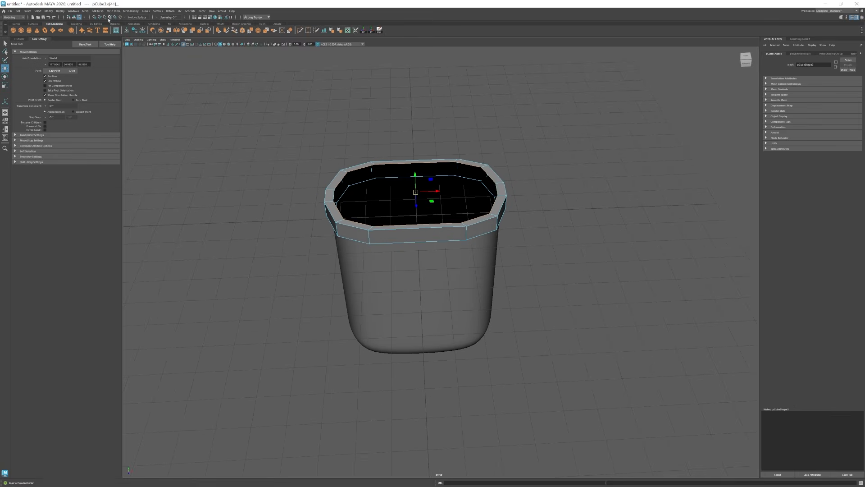
Cap the lid's top opening with faces across the inner edges of the rim.
{"action": "left_click", "coordinate": [97, 10]}
{"action": "left_click", "coordinate": [100, 30]}
{"action": "left_click_drag", "start_coordinate": [423, 226], "coordinate": [432, 198], "text": "alt"}
{"action": "left_click", "coordinate": [455, 160]}
{"action": "left_click_drag", "start_coordinate": [414, 167], "coordinate": [427, 224], "text": "alt"}
{"action": "left_click", "coordinate": [417, 191]}
{"action": "key", "text": "w"}
{"action": "key", "text": "space"}
{"action": "key", "text": "space"}
Insert an edge loop across the lid near its centre, aligned with the tab in the front reference.
{"action": "right_click_drag", "start_coordinate": [379, 175], "coordinate": [355, 188], "text": "shift"}
{"action": "left_click", "coordinate": [395, 200]}
{"action": "key", "text": "r"}
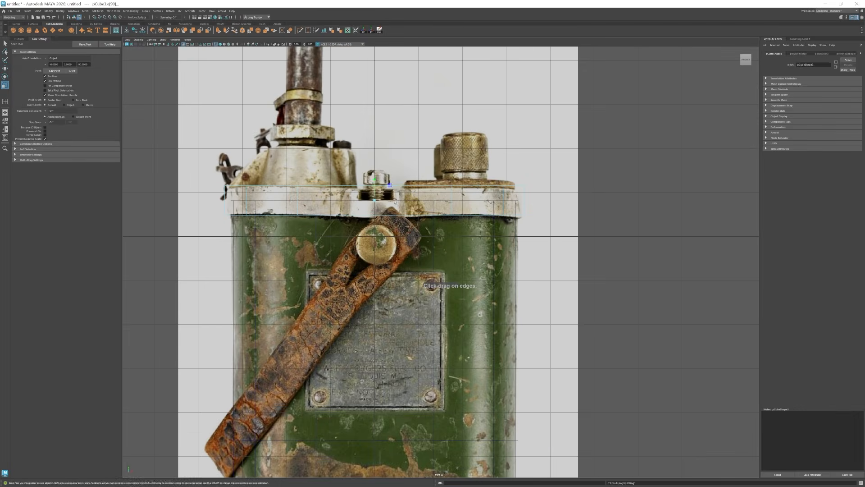
{"action": "key", "text": "space"}
{"action": "key", "text": "space"}
Extrude the centre side faces at the front and back of the lid, scale them outward into two tabs, and preview the smoothed shape.
{"action": "left_click", "coordinate": [407, 203], "text": "shift"}
{"action": "left_click_drag", "start_coordinate": [407, 202], "coordinate": [383, 191], "text": "alt"}
{"action": "key", "text": "ctrl+e"}
{"action": "key", "text": "r"}
{"action": "left_click_drag", "start_coordinate": [444, 172], "coordinate": [441, 181]}
{"action": "left_click_drag", "start_coordinate": [441, 180], "coordinate": [460, 179]}
{"action": "key", "text": "3"}
{"action": "key", "text": "1"}
Bevel the outer edge loop around the lid's top surface and check the result in smooth preview.
{"action": "double_click", "coordinate": [453, 184]}
{"action": "key", "text": "w"}
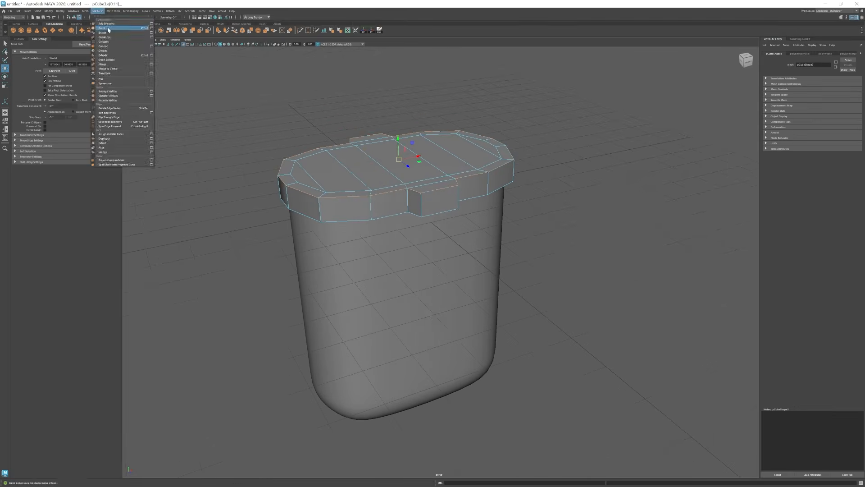
{"action": "left_click", "coordinate": [108, 29]}
{"action": "key", "text": "3"}
{"action": "left_click_drag", "start_coordinate": [552, 180], "coordinate": [557, 186], "text": "alt"}
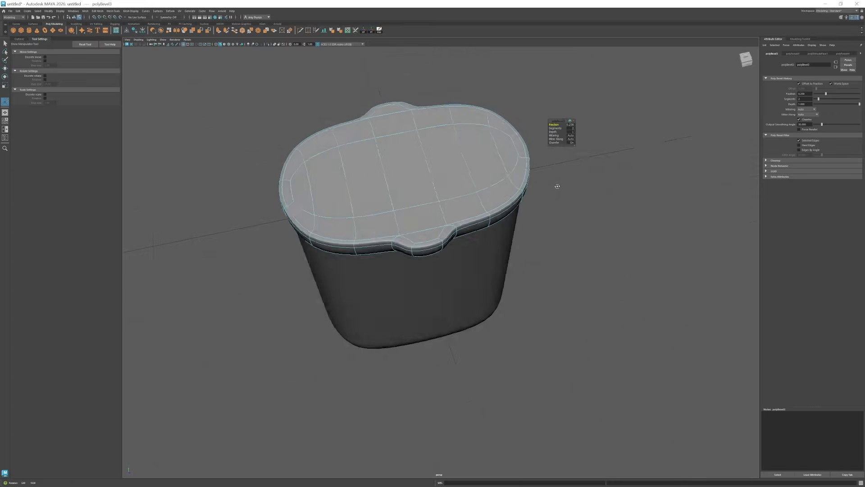
{"action": "key", "text": "1"}
Scale the outer corner vertices of the lid's two tabs along X and Z to taper them.
{"action": "key", "text": "r"}
{"action": "left_click", "coordinate": [221, 44]}
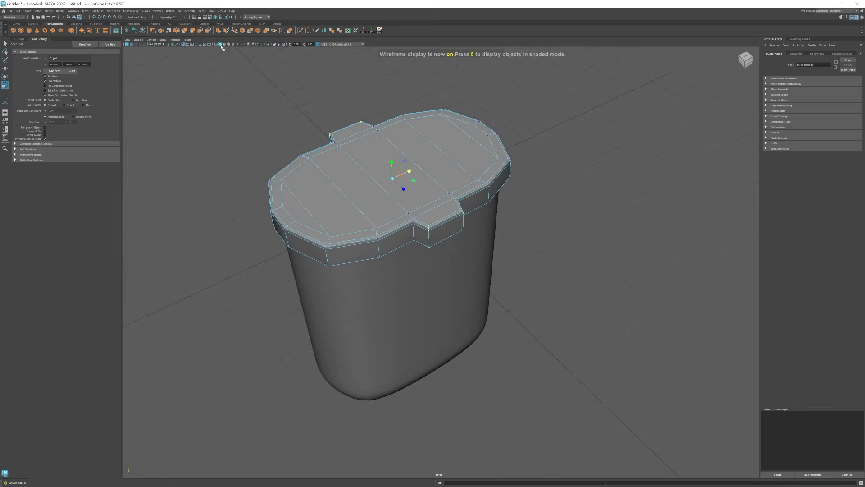
{"action": "left_click_drag", "start_coordinate": [405, 189], "coordinate": [408, 193]}
{"action": "left_click_drag", "start_coordinate": [409, 193], "coordinate": [446, 224], "text": "alt"}
{"action": "key", "text": "1"}
Bevel the outer edge loop around the lid's underside, return to object mode, and preview the lid smoothed.
{"action": "key", "text": "ctrl+shift+x"}
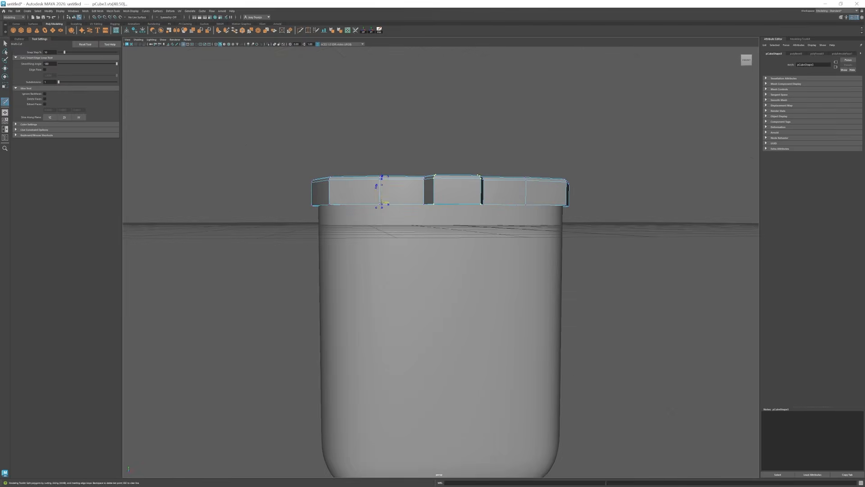
{"action": "key", "text": "w"}
{"action": "left_click_drag", "start_coordinate": [397, 203], "coordinate": [411, 192], "text": "alt"}
{"action": "double_click", "coordinate": [410, 192]}
{"action": "left_click_drag", "start_coordinate": [496, 200], "coordinate": [321, 181], "text": "alt"}
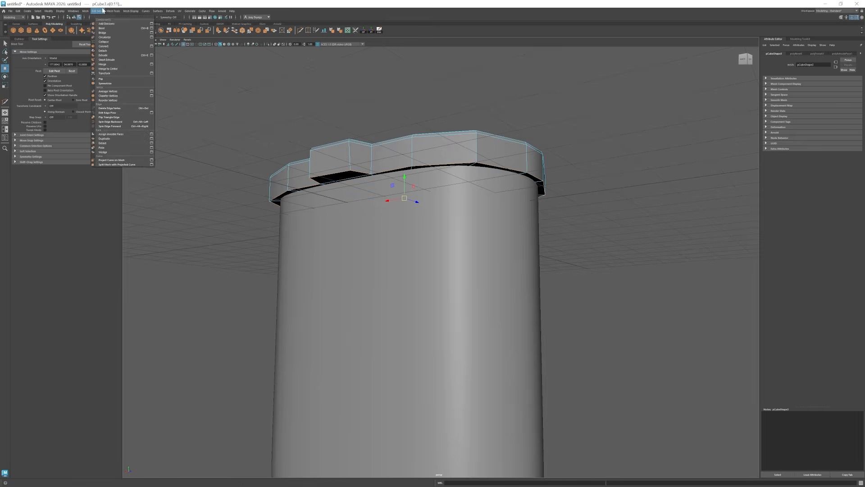
{"action": "left_click", "coordinate": [102, 28]}
{"action": "left_click_drag", "start_coordinate": [405, 189], "coordinate": [368, 160], "text": "alt"}
{"action": "key", "text": "w"}
{"action": "key", "text": "F8"}
{"action": "key", "text": "3"}
Insert a supporting edge loop around the lid's side wall with Multi-Cut and preview the lid smoothed.
{"action": "left_click", "coordinate": [394, 231]}
{"action": "key", "text": "ctrl+shift+x"}
{"action": "key", "text": "w"}
{"action": "key", "text": "3"}
{"action": "key", "text": "1"}
{"action": "left_click", "coordinate": [444, 255]}
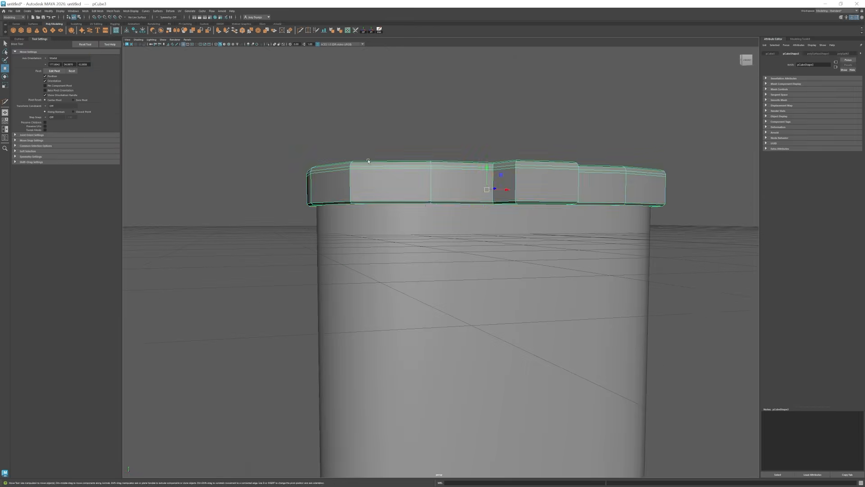
{"action": "key", "text": "ctrl+shift+x"}
{"action": "left_click", "coordinate": [425, 203], "text": "ctrl"}
{"action": "key", "text": "w"}
{"action": "key", "text": "3"}
{"action": "left_click_drag", "start_coordinate": [425, 203], "coordinate": [457, 263], "text": "alt"}
Select the reference image plane and move it back along Z, behind the model.
{"action": "left_click", "coordinate": [425, 250]}
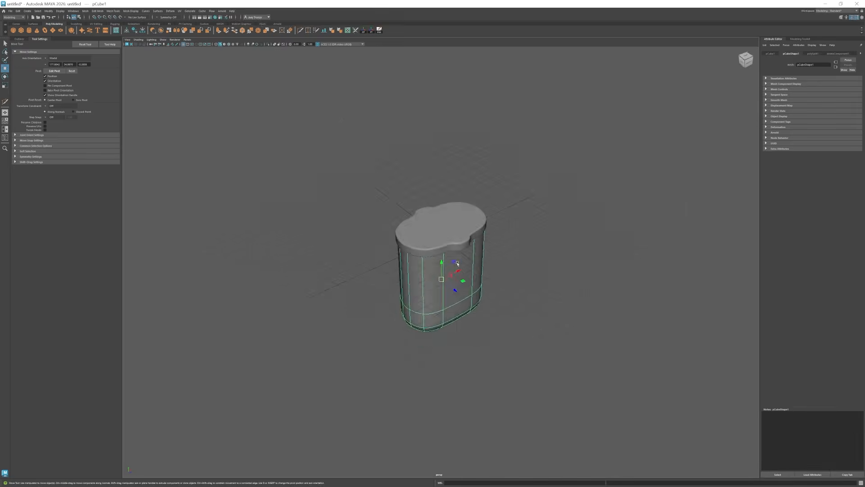
{"action": "key", "text": "space"}
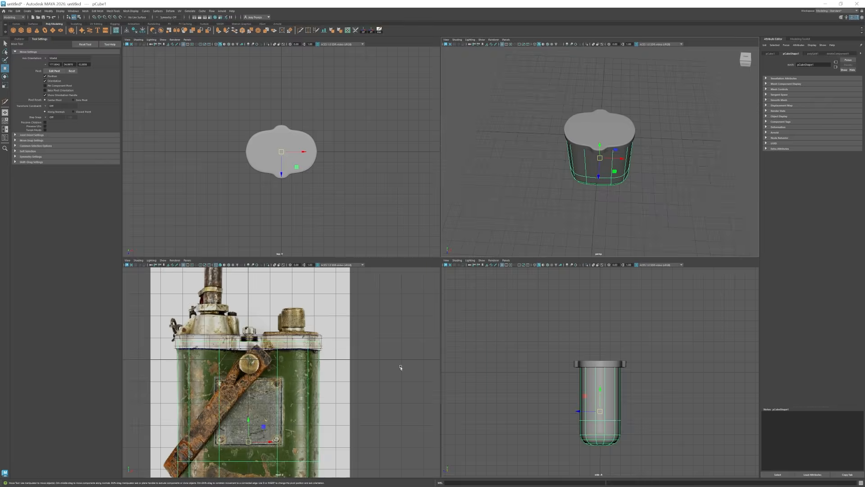
{"action": "key", "text": "space"}
{"action": "left_click", "coordinate": [507, 199]}
{"action": "left_click", "coordinate": [547, 135]}
{"action": "key", "text": "space"}
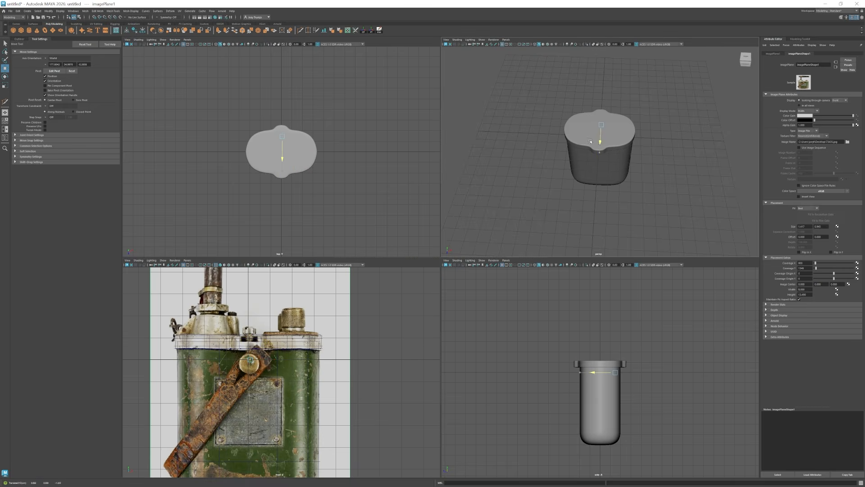
Select the body and lid together and compare their outlines with the reference image in the front view.
{"action": "key", "text": "space"}
{"action": "left_click_drag", "start_coordinate": [536, 180], "coordinate": [491, 243]}
{"action": "middle_click_drag", "start_coordinate": [453, 322], "coordinate": [464, 282], "text": "alt"}
{"action": "scroll", "coordinate": [482, 293], "scroll_direction": "down", "scroll_amount": 7}
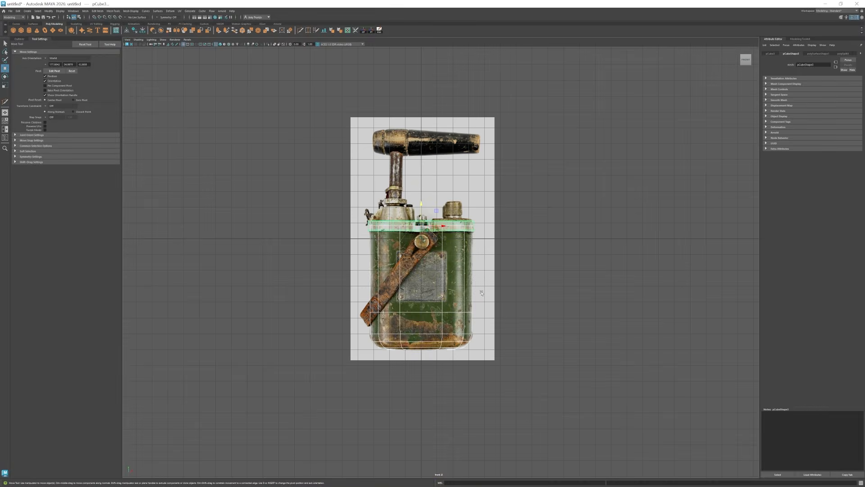
Insert edge loops across the lid on both sides of the tabs.
{"action": "key", "text": "space"}
{"action": "key", "text": "space"}
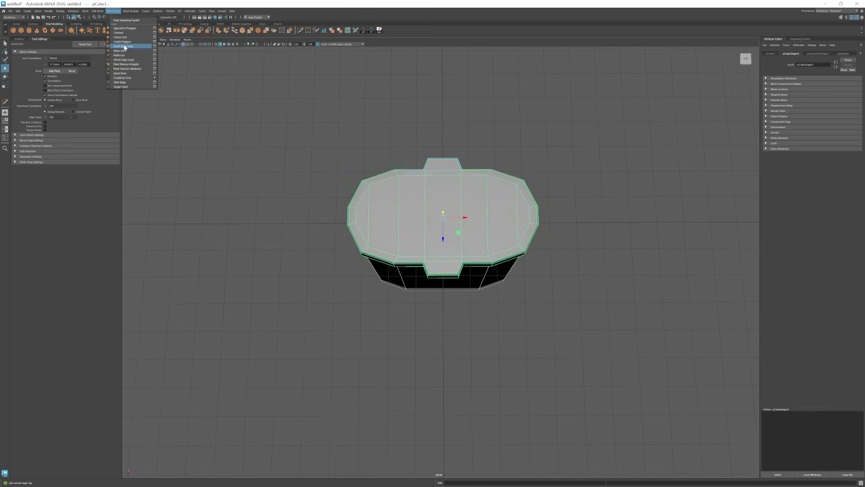
{"action": "left_click", "coordinate": [124, 47]}
{"action": "left_click", "coordinate": [470, 265]}
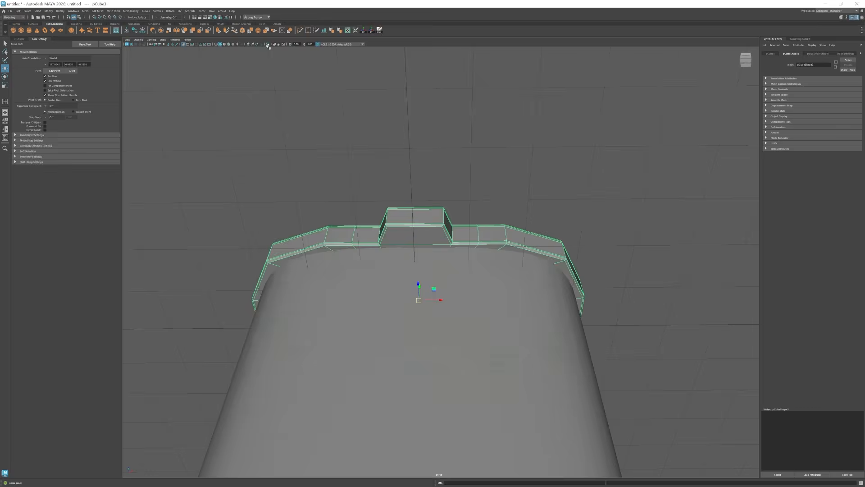
Isolate the lid and extrude along the underside of its tab.
{"action": "left_click", "coordinate": [267, 44]}
{"action": "key", "text": "q"}
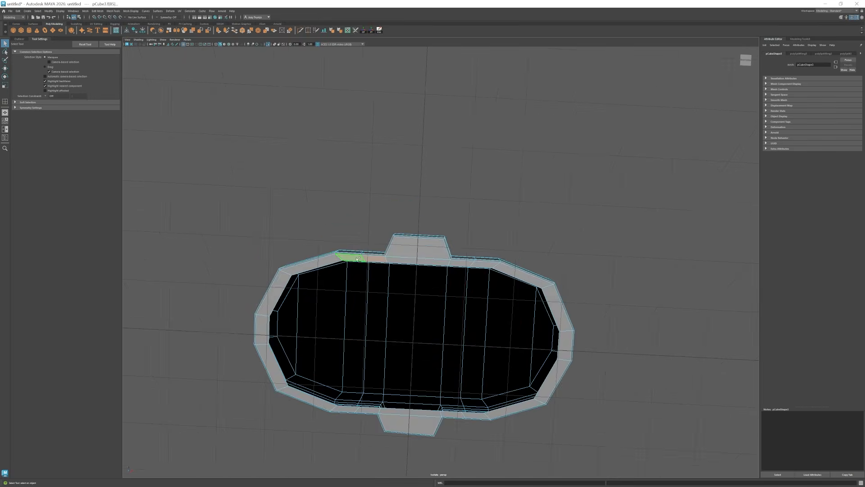
{"action": "left_click", "coordinate": [423, 228]}
{"action": "key", "text": "ctrl+e"}
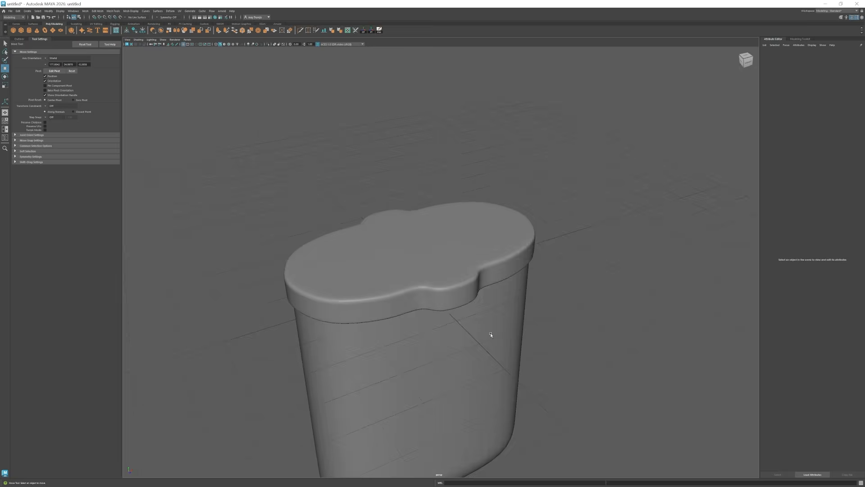
Add a polygon cylinder on the lid, scale it, move it along X towards one end, and smooth-preview the lid.
{"action": "left_click_drag", "start_coordinate": [490, 334], "coordinate": [463, 208], "text": "alt"}
{"action": "left_click", "coordinate": [437, 251]}
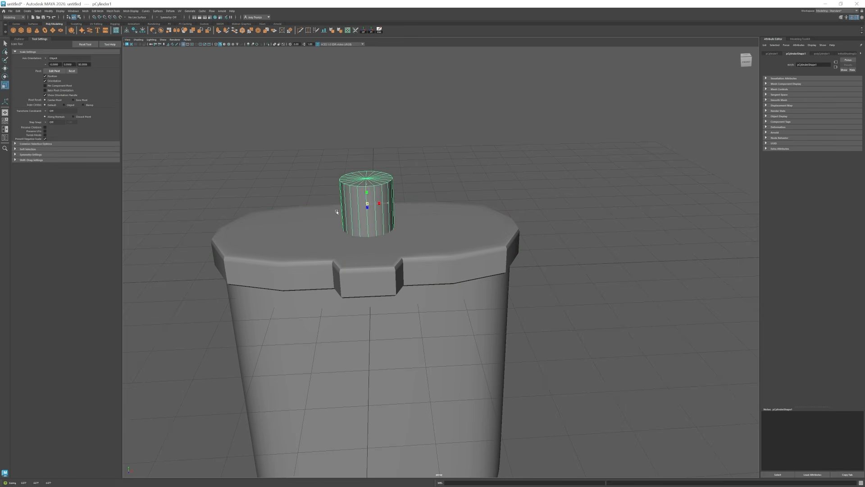
{"action": "left_click_drag", "start_coordinate": [389, 203], "coordinate": [469, 202]}
{"action": "left_click_drag", "start_coordinate": [469, 201], "coordinate": [444, 205], "text": "alt"}
{"action": "left_click", "coordinate": [387, 237]}
{"action": "key", "text": "3"}
Lower the cylinder's top vertices along Y to shorten it into a low base on the lid.
{"action": "left_click", "coordinate": [459, 212]}
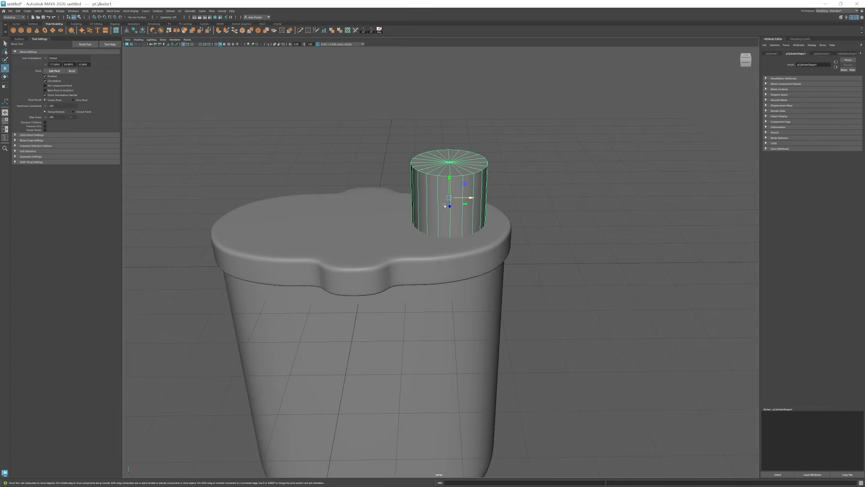
{"action": "left_click_drag", "start_coordinate": [456, 236], "coordinate": [501, 221], "text": "alt"}
{"action": "left_click_drag", "start_coordinate": [448, 204], "coordinate": [435, 228], "text": "alt"}
{"action": "left_click", "coordinate": [473, 198], "text": "shift"}
{"action": "key", "text": "F9"}
{"action": "left_click_drag", "start_coordinate": [320, 101], "coordinate": [581, 214]}
{"action": "left_click_drag", "start_coordinate": [477, 151], "coordinate": [478, 175]}
{"action": "left_click_drag", "start_coordinate": [477, 174], "coordinate": [485, 189], "text": "alt"}
{"action": "left_click_drag", "start_coordinate": [474, 154], "coordinate": [474, 178]}
{"action": "left_click_drag", "start_coordinate": [473, 178], "coordinate": [539, 168], "text": "alt"}
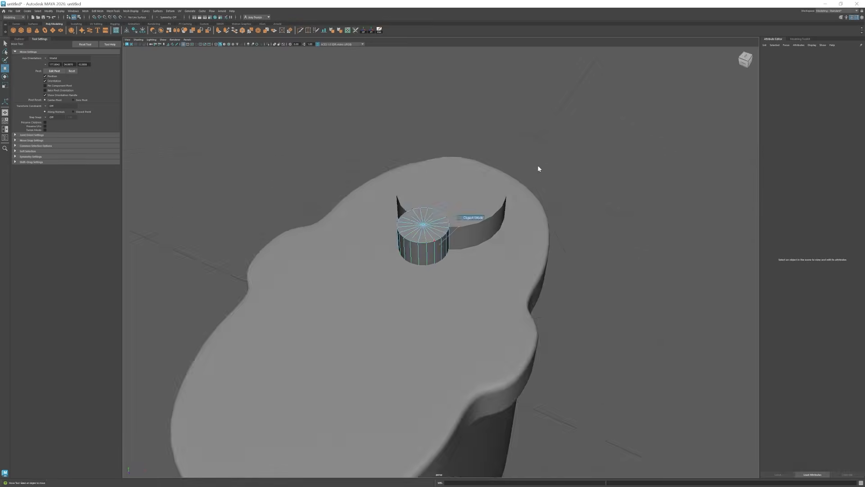
Scale the small cylinder beside the round base on the lid.
{"action": "left_click", "coordinate": [423, 236]}
{"action": "left_click_drag", "start_coordinate": [423, 236], "coordinate": [435, 221], "text": "alt"}
{"action": "key", "text": "r"}
{"action": "mouse_move", "coordinate": [428, 217]}
{"action": "left_mouse_down"}
{"action": "mouse_move", "coordinate": [413, 218]}
{"action": "mouse_move", "coordinate": [422, 203]}
{"action": "mouse_move", "coordinate": [432, 246]}
{"action": "mouse_move", "coordinate": [439, 225]}
{"action": "left_mouse_up"}
{"action": "key", "text": "w"}
Level the top vertices of the small cylinder and the round base together by scaling them along Y.
{"action": "left_click", "coordinate": [421, 202]}
{"action": "left_click", "coordinate": [451, 241], "text": "shift"}
{"action": "key", "text": "F9"}
{"action": "left_click_drag", "start_coordinate": [374, 190], "coordinate": [548, 237]}
{"action": "left_click_drag", "start_coordinate": [496, 198], "coordinate": [469, 225], "text": "alt"}
{"action": "key", "text": "r"}
{"action": "left_click_drag", "start_coordinate": [442, 231], "coordinate": [442, 218]}
{"action": "key", "text": "w"}
Isolate the two cylinders and scale the larger one's side edges where the small cylinder meets it.
{"action": "scroll", "coordinate": [419, 255], "scroll_direction": "up", "scroll_amount": 4}
{"action": "mouse_move", "coordinate": [421, 257]}
{"action": "left_mouse_down", "text": "alt"}
{"action": "mouse_move", "coordinate": [448, 270]}
{"action": "mouse_move", "coordinate": [442, 230]}
{"action": "mouse_move", "coordinate": [423, 252]}
{"action": "mouse_move", "coordinate": [412, 241]}
{"action": "mouse_move", "coordinate": [428, 270]}
{"action": "left_mouse_up", "text": "alt"}
{"action": "left_click", "coordinate": [462, 243]}
{"action": "key", "text": "ctrl+1"}
{"action": "left_click", "coordinate": [453, 252]}
{"action": "key", "text": "ctrl+1"}
{"action": "key", "text": "ctrl+1"}
{"action": "left_click", "coordinate": [371, 225]}
{"action": "left_click", "coordinate": [444, 225], "text": "shift"}
{"action": "key", "text": "r"}
{"action": "key", "text": "ctrl+1"}
{"action": "left_click_drag", "start_coordinate": [443, 287], "coordinate": [383, 263]}
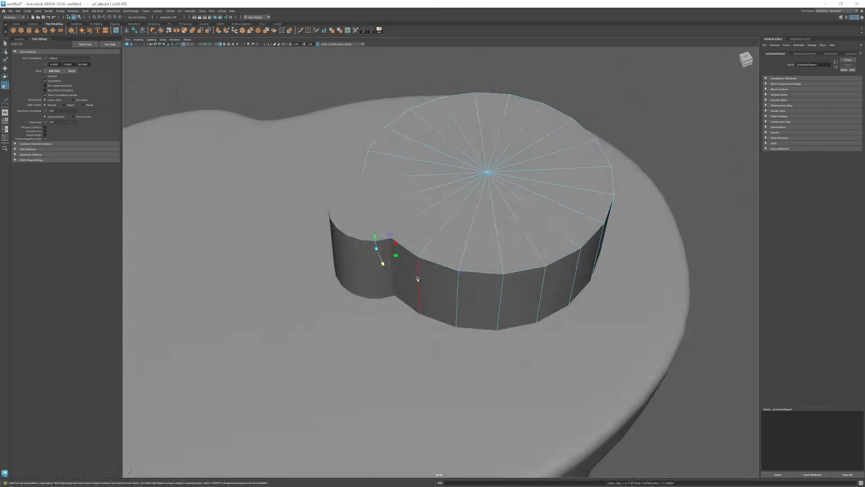
{"action": "key", "text": "w"}
{"action": "key", "text": "ctrl+1"}
{"action": "key", "text": "ctrl+1"}
{"action": "left_click_drag", "start_coordinate": [432, 189], "coordinate": [407, 149], "text": "alt"}
Flatten the cylinders' top vertices to one level and delete the cap faces and overlapping inner walls of both.
{"action": "left_click_drag", "start_coordinate": [316, 145], "coordinate": [621, 185]}
{"action": "key", "text": "r"}
{"action": "left_click_drag", "start_coordinate": [472, 143], "coordinate": [471, 164]}
{"action": "mouse_move", "coordinate": [471, 164]}
{"action": "left_mouse_down", "text": "alt"}
{"action": "mouse_move", "coordinate": [466, 242]}
{"action": "mouse_move", "coordinate": [468, 180]}
{"action": "left_mouse_up", "text": "alt"}
{"action": "key", "text": "w"}
{"action": "left_click_drag", "start_coordinate": [253, 119], "coordinate": [626, 188]}
{"action": "key", "text": "Delete"}
{"action": "left_click_drag", "start_coordinate": [280, 198], "coordinate": [772, 386]}
{"action": "left_click", "coordinate": [386, 187], "text": "shift"}
{"action": "left_click_drag", "start_coordinate": [392, 225], "coordinate": [451, 149], "text": "alt"}
{"action": "key", "text": "Delete"}
Combine the two cylinders into one mesh and target-weld the vertices along their seam.
{"action": "left_click", "coordinate": [309, 30]}
{"action": "key", "text": "w"}
{"action": "left_click", "coordinate": [487, 279]}
{"action": "left_click", "coordinate": [396, 297], "text": "shift"}
{"action": "left_click", "coordinate": [85, 11]}
{"action": "left_click", "coordinate": [91, 28]}
{"action": "left_click_drag", "start_coordinate": [433, 252], "coordinate": [363, 277], "text": "alt"}
{"action": "left_click", "coordinate": [308, 30]}
{"action": "key", "text": "4"}
{"action": "left_click_drag", "start_coordinate": [409, 278], "coordinate": [415, 282]}
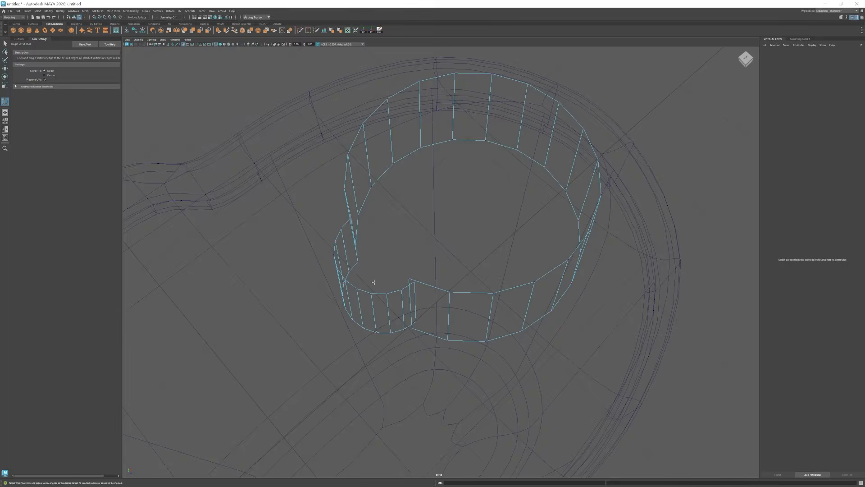
{"action": "left_click_drag", "start_coordinate": [411, 328], "coordinate": [416, 321]}
Move the bottom vertices of the small cylinder section down along Y to meet the larger section's lower rim.
{"action": "key", "text": "w"}
{"action": "left_click_drag", "start_coordinate": [435, 326], "coordinate": [458, 286], "text": "alt"}
{"action": "left_click_drag", "start_coordinate": [644, 344], "coordinate": [649, 345]}
{"action": "left_click_drag", "start_coordinate": [356, 234], "coordinate": [355, 258]}
{"action": "left_click_drag", "start_coordinate": [451, 252], "coordinate": [469, 293], "text": "alt"}
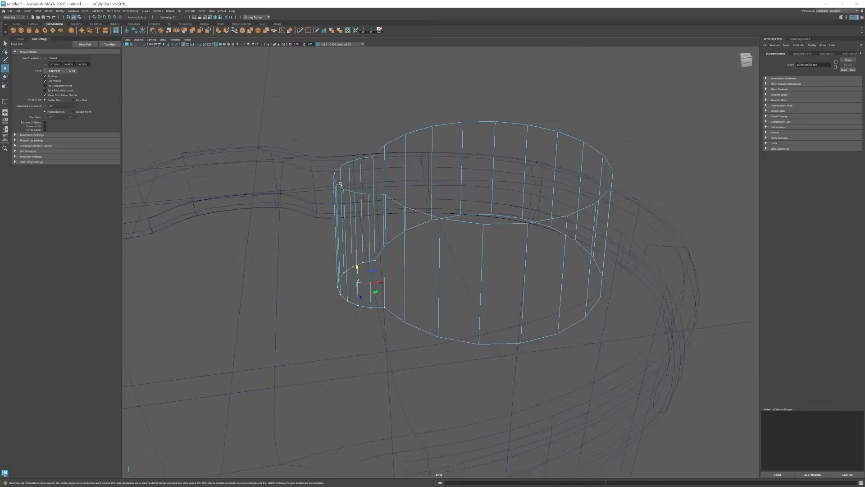
{"action": "key", "text": "5"}
{"action": "left_click", "coordinate": [627, 302]}
{"action": "mouse_move", "coordinate": [627, 301]}
{"action": "right_mouse_down", "text": "alt"}
{"action": "mouse_move", "coordinate": [496, 335]}
{"action": "mouse_move", "coordinate": [405, 327]}
{"action": "right_mouse_up", "text": "alt"}
{"action": "left_click_drag", "start_coordinate": [406, 327], "coordinate": [388, 295], "text": "alt"}
{"action": "right_click_drag", "start_coordinate": [387, 296], "coordinate": [445, 299], "text": "alt"}
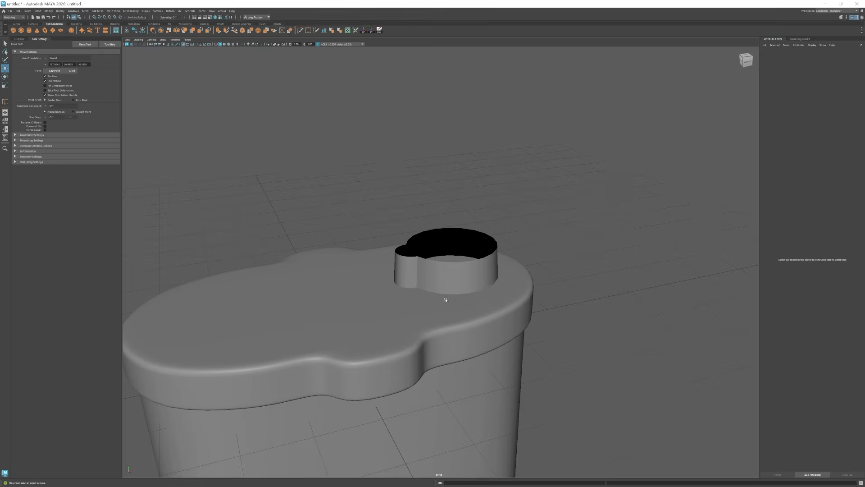
{"action": "double_click", "coordinate": [435, 260]}
{"action": "mouse_move", "coordinate": [435, 265]}
{"action": "left_mouse_down", "text": "alt"}
{"action": "mouse_move", "coordinate": [446, 299]}
{"action": "mouse_move", "coordinate": [427, 265]}
{"action": "left_mouse_up", "text": "alt"}
{"action": "key", "text": "ctrl+e"}
{"action": "key", "text": "r"}
{"action": "left_click_drag", "start_coordinate": [428, 252], "coordinate": [444, 216], "text": "alt"}
{"action": "key", "text": "ctrl+z"}
Extrude the top border edge loop of the combined fitting and scale it inward to form a flat rim.
{"action": "left_click_drag", "start_coordinate": [455, 270], "coordinate": [478, 287], "text": "alt"}
{"action": "double_click", "coordinate": [455, 264]}
{"action": "key", "text": "ctrl+e"}
{"action": "key", "text": "r"}
{"action": "mouse_move", "coordinate": [443, 251]}
{"action": "left_mouse_down"}
{"action": "mouse_move", "coordinate": [430, 252]}
{"action": "mouse_move", "coordinate": [438, 258]}
{"action": "left_mouse_up"}
Move the fitting along X onto the plunger housing in the front-view reference image.
{"action": "left_click_drag", "start_coordinate": [485, 280], "coordinate": [471, 245], "text": "alt"}
{"action": "key", "text": "space"}
{"action": "key", "text": "space"}
{"action": "left_click", "coordinate": [464, 243]}
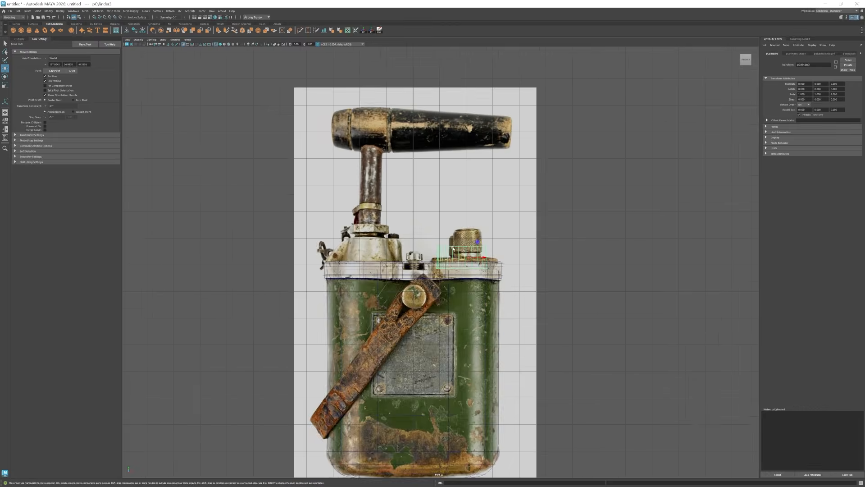
{"action": "key", "text": "space"}
{"action": "key", "text": "space"}
{"action": "left_click_drag", "start_coordinate": [452, 308], "coordinate": [439, 342], "text": "alt"}
{"action": "key", "text": "space"}
{"action": "key", "text": "space"}
{"action": "right_click_drag", "start_coordinate": [439, 343], "coordinate": [473, 342], "text": "alt"}
{"action": "left_click_drag", "start_coordinate": [517, 284], "coordinate": [357, 284]}
{"action": "key", "text": "r"}
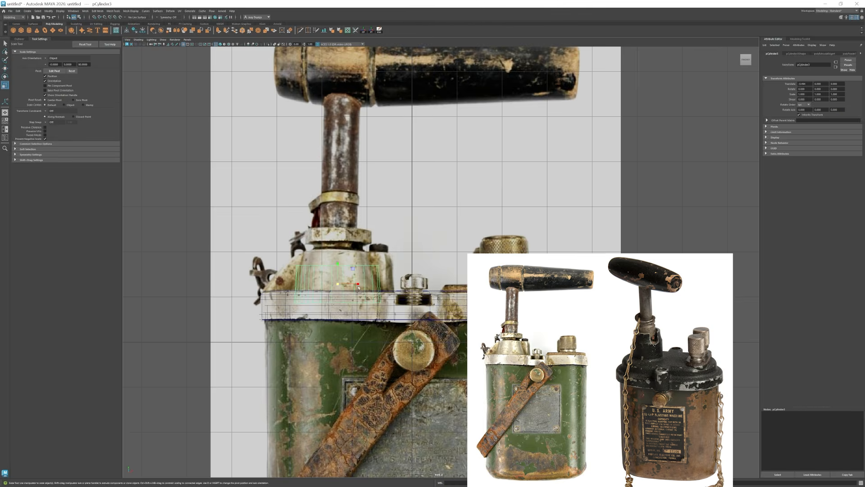
Rotate the fitting 180 degrees about Y and scale it up to match the plunger housing in the reference.
{"action": "key", "text": "e"}
{"action": "key", "text": "space"}
{"action": "left_click_drag", "start_coordinate": [487, 171], "coordinate": [504, 162], "text": "alt"}
{"action": "key", "text": "space"}
{"action": "middle_click_drag", "start_coordinate": [334, 289], "coordinate": [342, 305], "text": "alt"}
{"action": "right_click_drag", "start_coordinate": [333, 306], "coordinate": [345, 306], "text": "alt"}
{"action": "key", "text": "r"}
{"action": "left_click_drag", "start_coordinate": [338, 307], "coordinate": [352, 306]}
{"action": "key", "text": "w"}
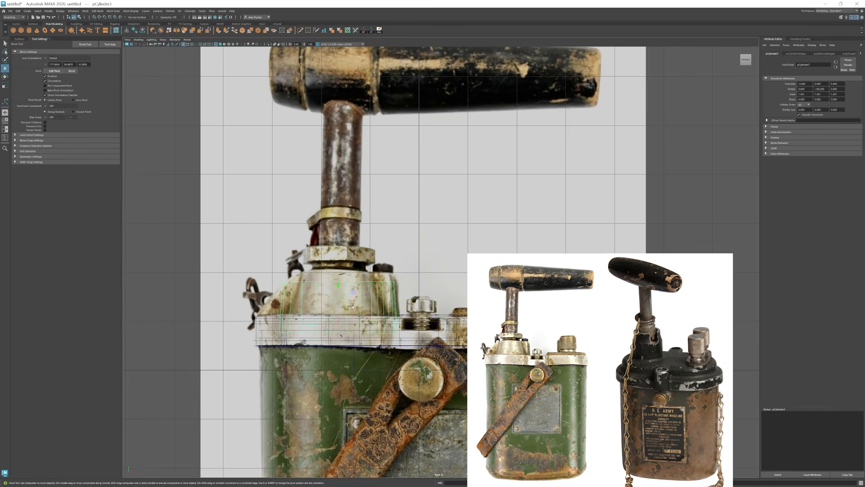
{"action": "middle_click_drag", "start_coordinate": [342, 279], "coordinate": [355, 281], "text": "alt"}
{"action": "key", "text": "space"}
{"action": "key", "text": "space"}
Select the body's lower vertices in the front view and scale them to match the reference's rounded bottom.
{"action": "left_click", "coordinate": [311, 288]}
{"action": "left_click_drag", "start_coordinate": [387, 311], "coordinate": [405, 270], "text": "alt"}
{"action": "left_click", "coordinate": [434, 311]}
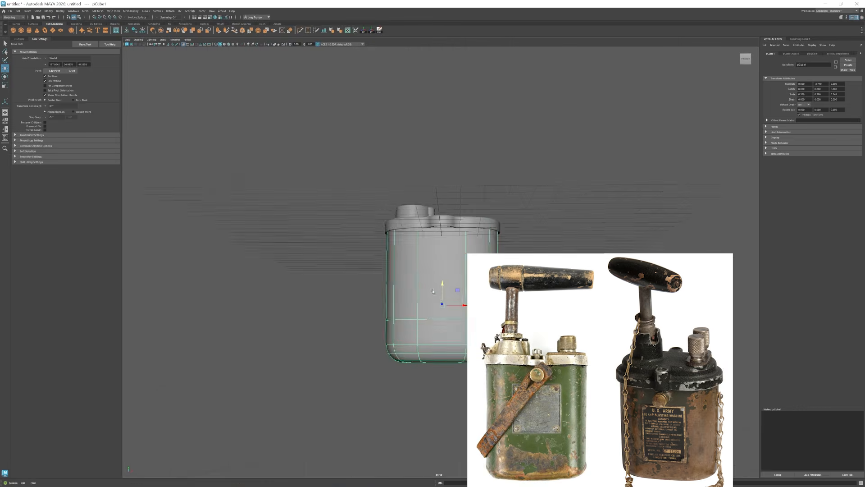
{"action": "right_click_drag", "start_coordinate": [444, 315], "coordinate": [417, 315]}
{"action": "middle_click_drag", "start_coordinate": [429, 327], "coordinate": [430, 275], "text": "alt"}
{"action": "key", "text": "space"}
{"action": "key", "text": "space"}
{"action": "right_click_drag", "start_coordinate": [265, 360], "coordinate": [378, 361], "text": "alt"}
{"action": "middle_click_drag", "start_coordinate": [378, 361], "coordinate": [377, 203], "text": "alt"}
{"action": "left_click_drag", "start_coordinate": [259, 241], "coordinate": [559, 342]}
{"action": "key", "text": "r"}
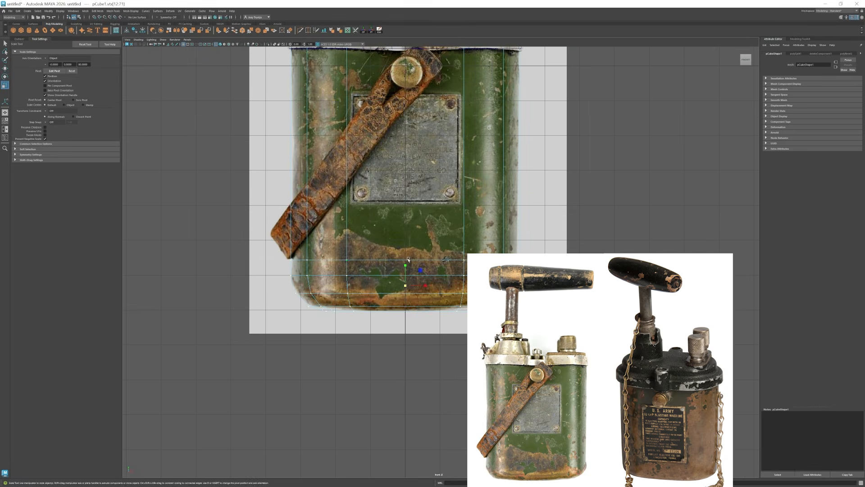
{"action": "key", "text": "w"}
{"action": "key", "text": "space"}
{"action": "key", "text": "space"}
{"action": "left_click", "coordinate": [360, 315]}
{"action": "left_click_drag", "start_coordinate": [383, 324], "coordinate": [365, 293], "text": "alt"}
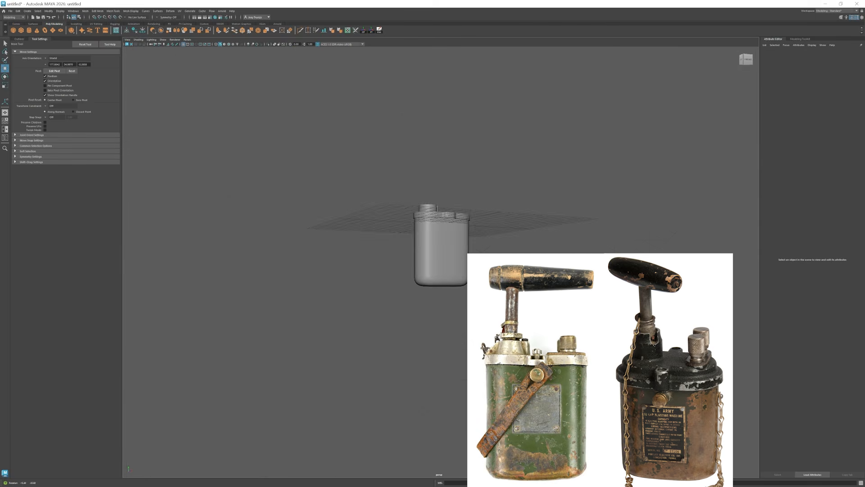
Select the body and lid together and rescale them.
{"action": "left_click_drag", "start_coordinate": [347, 154], "coordinate": [455, 333]}
{"action": "left_click_drag", "start_coordinate": [451, 329], "coordinate": [444, 306], "text": "alt"}
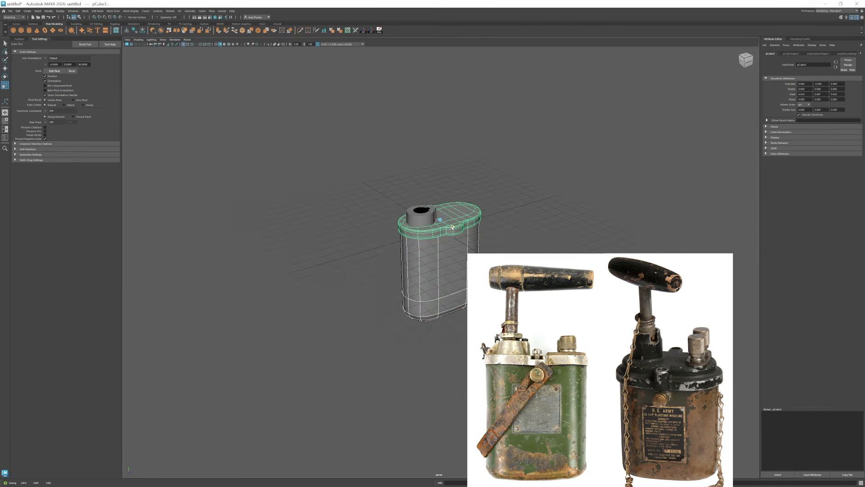
{"action": "key", "text": "w"}
{"action": "left_click", "coordinate": [361, 351]}
{"action": "left_click_drag", "start_coordinate": [358, 356], "coordinate": [415, 293], "text": "alt"}
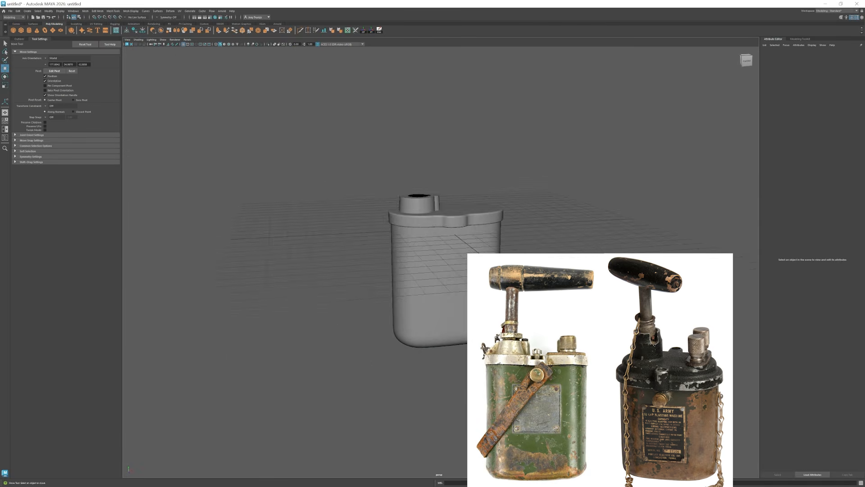
Turn off the lid's smooth preview and cut additional edge loops across it beside the tabs with Multi-Cut.
{"action": "left_click_drag", "start_coordinate": [491, 295], "coordinate": [487, 336], "text": "alt"}
{"action": "scroll", "coordinate": [487, 270], "scroll_direction": "up", "scroll_amount": 4}
{"action": "left_click", "coordinate": [487, 216]}
{"action": "key", "text": "1"}
{"action": "scroll", "coordinate": [473, 216], "scroll_direction": "up", "scroll_amount": 4}
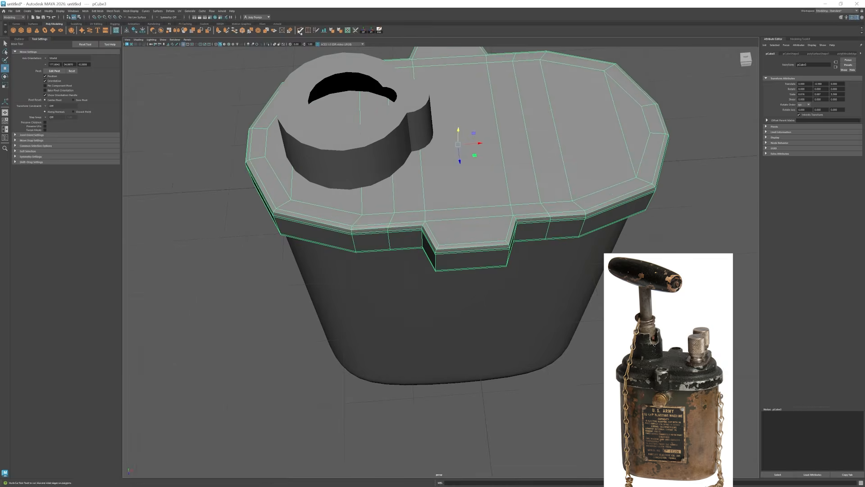
{"action": "left_click", "coordinate": [300, 31]}
{"action": "left_click_drag", "start_coordinate": [370, 194], "coordinate": [509, 220], "text": "alt"}
{"action": "key", "text": "w"}
{"action": "left_click", "coordinate": [572, 288]}
{"action": "left_click_drag", "start_coordinate": [572, 289], "coordinate": [527, 239], "text": "alt"}
Scale the outer vertices of both lid tabs along X to narrow their ends, and smooth-preview the lid.
{"action": "left_click", "coordinate": [459, 209]}
{"action": "key", "text": "1"}
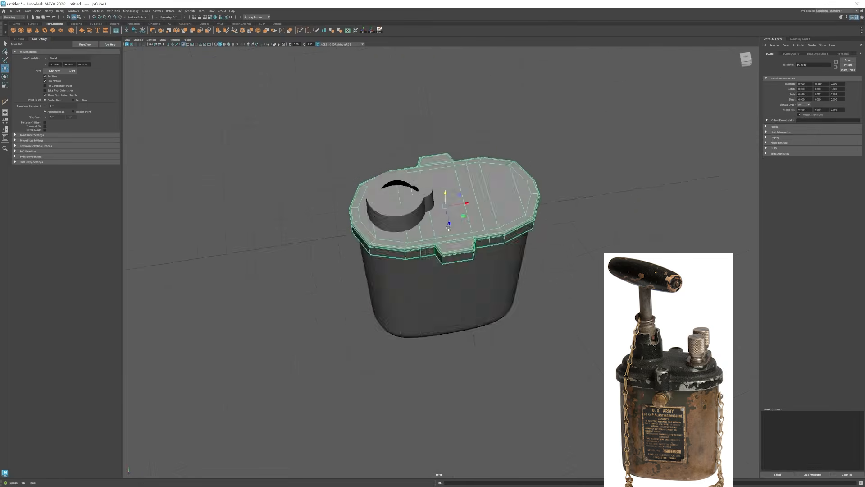
{"action": "left_click_drag", "start_coordinate": [450, 217], "coordinate": [433, 311], "text": "alt"}
{"action": "left_click_drag", "start_coordinate": [366, 290], "coordinate": [436, 266]}
{"action": "left_click_drag", "start_coordinate": [351, 104], "coordinate": [444, 83], "text": "shift"}
{"action": "left_click_drag", "start_coordinate": [444, 84], "coordinate": [488, 38], "text": "alt"}
{"action": "key", "text": "r"}
{"action": "key", "text": "4"}
{"action": "key", "text": "3"}
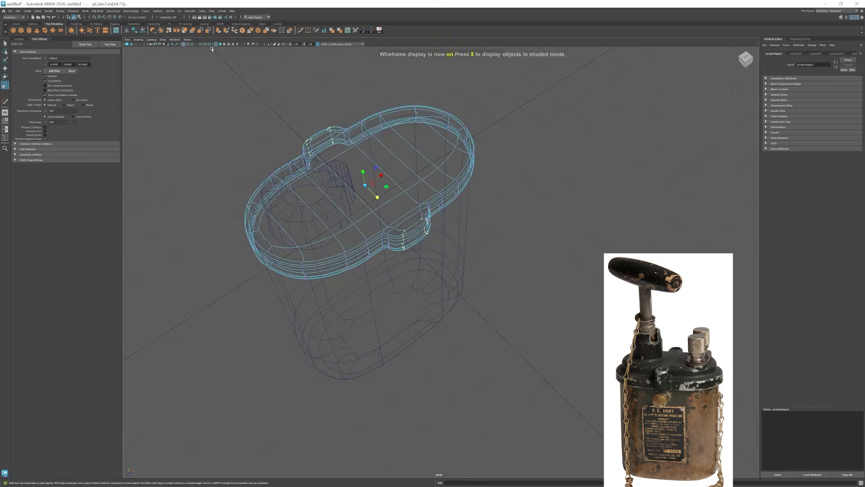
{"action": "key", "text": "5"}
{"action": "left_click_drag", "start_coordinate": [374, 194], "coordinate": [375, 196]}
{"action": "key", "text": "w"}
{"action": "left_click", "coordinate": [518, 266]}
Scale the edges at the base of the lid's tab and smooth-preview the lid from below.
{"action": "left_click_drag", "start_coordinate": [473, 275], "coordinate": [469, 324], "text": "alt"}
{"action": "left_click", "coordinate": [433, 216]}
{"action": "key", "text": "1"}
{"action": "scroll", "coordinate": [496, 279], "scroll_direction": "up", "scroll_amount": 6}
{"action": "right_click_drag", "start_coordinate": [531, 272], "coordinate": [531, 248]}
{"action": "left_click", "coordinate": [402, 261]}
{"action": "key", "text": "r"}
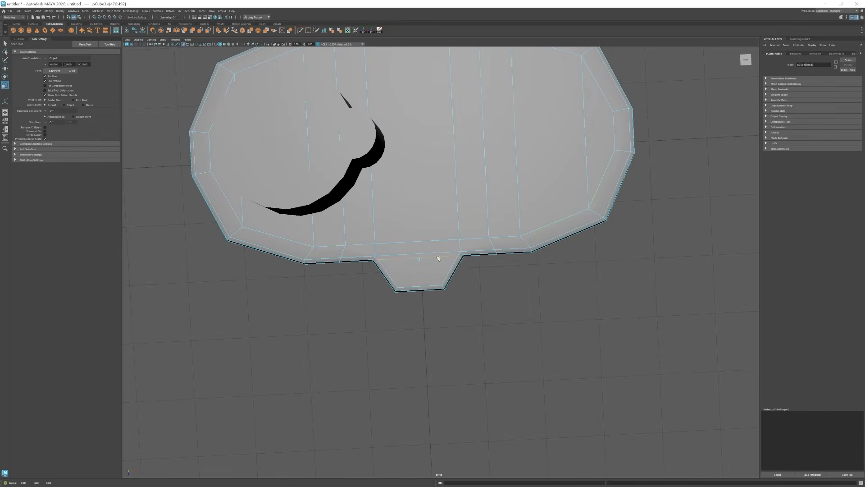
{"action": "left_click_drag", "start_coordinate": [438, 258], "coordinate": [541, 313], "text": "alt"}
{"action": "left_click", "coordinate": [582, 104]}
{"action": "key", "text": "3"}
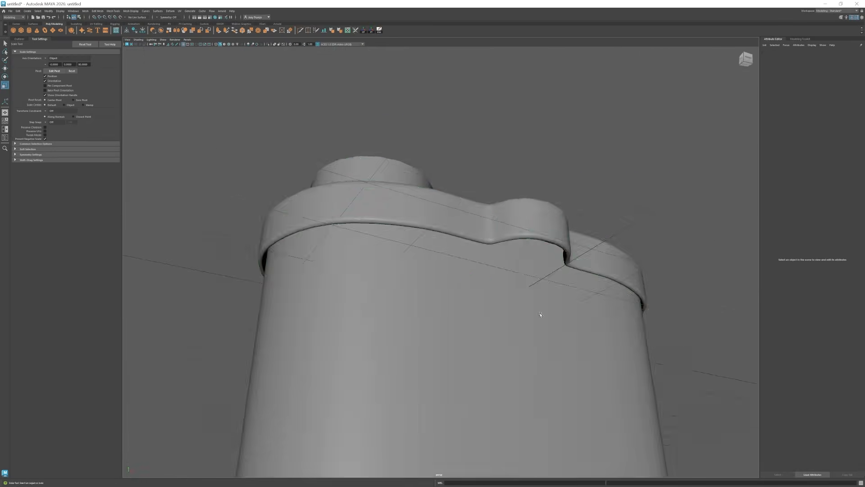
Insert supporting edge loops in the unsmoothed lid with Multi-Cut and return to object mode.
{"action": "left_click", "coordinate": [504, 221]}
{"action": "key", "text": "1"}
{"action": "scroll", "coordinate": [500, 311], "scroll_direction": "up", "scroll_amount": 3}
{"action": "right_click_drag", "start_coordinate": [496, 315], "coordinate": [455, 315], "text": "shift"}
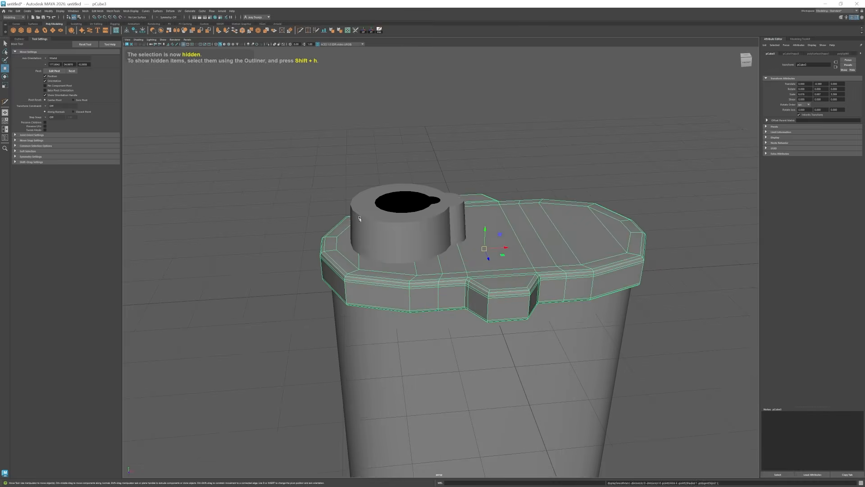
{"action": "left_click_drag", "start_coordinate": [451, 235], "coordinate": [363, 210], "text": "alt"}
{"action": "right_click_drag", "start_coordinate": [415, 166], "coordinate": [383, 167], "text": "shift"}
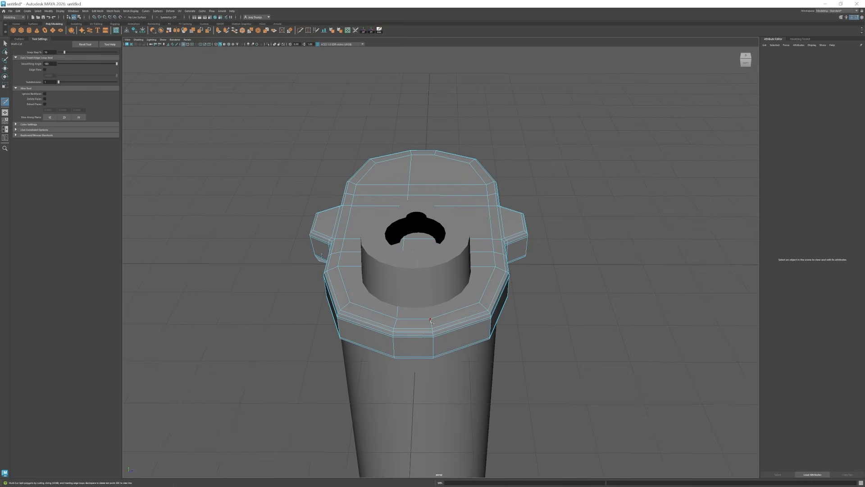
{"action": "key", "text": "w"}
{"action": "key", "text": "F8"}
{"action": "left_click_drag", "start_coordinate": [631, 328], "coordinate": [442, 273], "text": "alt"}
{"action": "scroll", "coordinate": [442, 273], "scroll_direction": "down", "scroll_amount": 3}
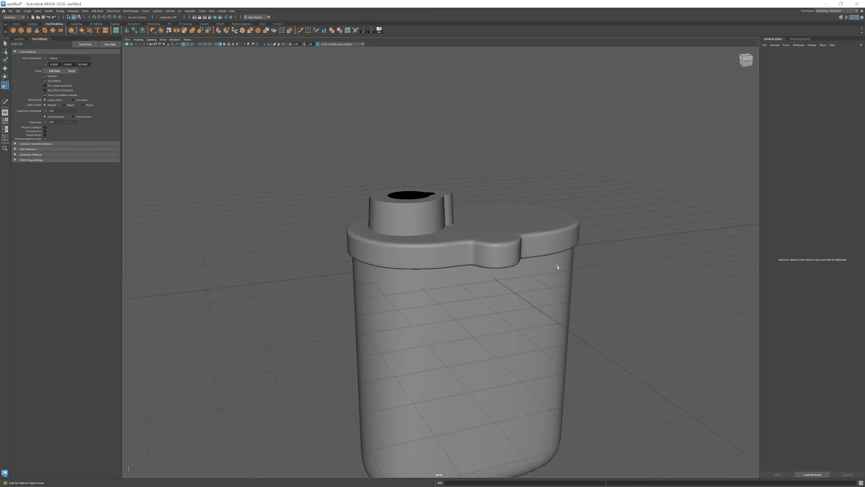
Scale the selected edge loop on the lid slightly and compare the lid with the reference photo in the front view.
{"action": "left_click_drag", "start_coordinate": [554, 265], "coordinate": [496, 234], "text": "alt"}
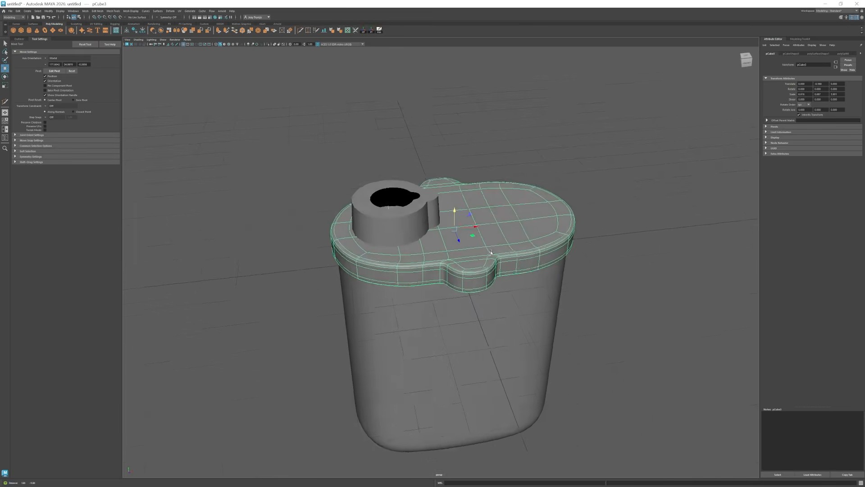
{"action": "left_click_drag", "start_coordinate": [469, 225], "coordinate": [451, 220], "text": "alt"}
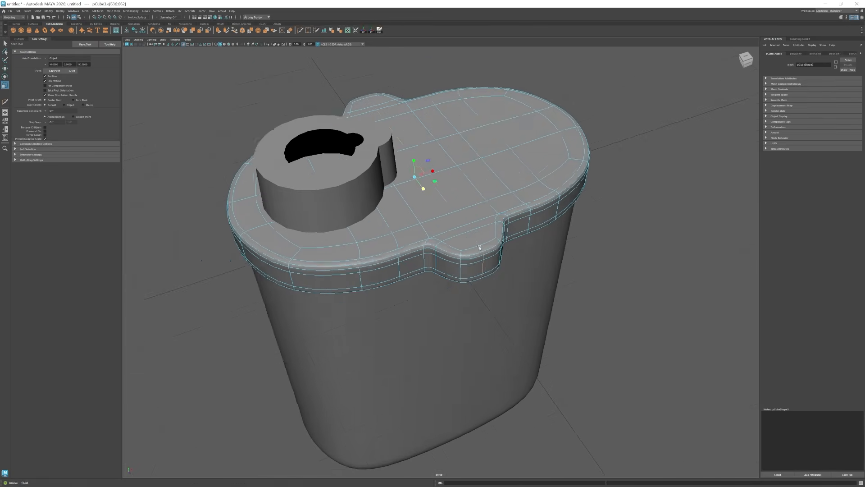
{"action": "right_click_drag", "start_coordinate": [479, 247], "coordinate": [500, 247], "text": "alt"}
{"action": "left_click_drag", "start_coordinate": [417, 167], "coordinate": [419, 167]}
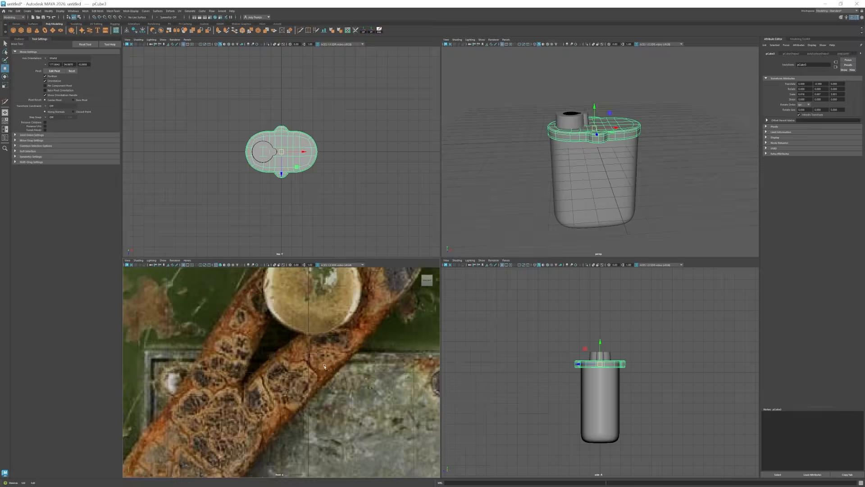
{"action": "scroll", "coordinate": [324, 366], "scroll_direction": "down", "scroll_amount": 5}
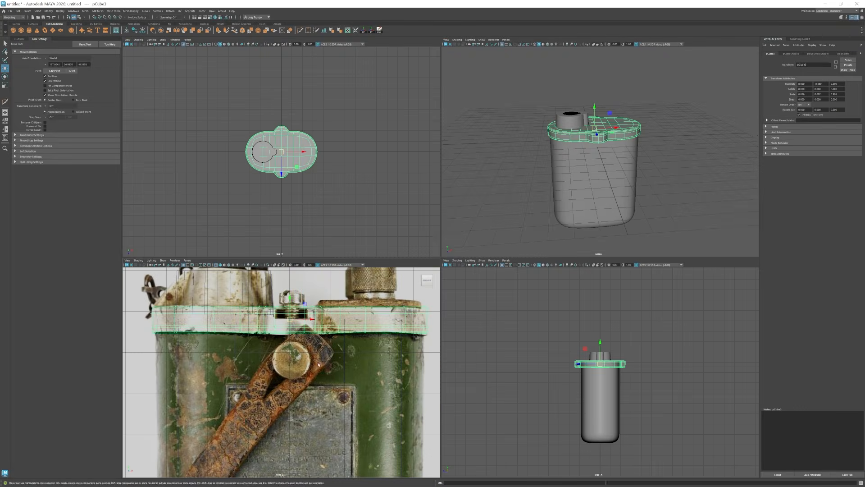
{"action": "key", "text": "space"}
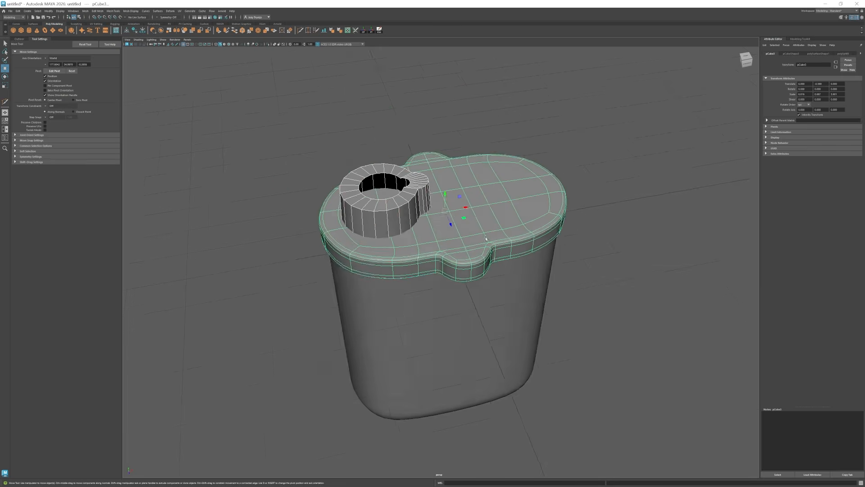
{"action": "scroll", "coordinate": [719, 260], "scroll_direction": "up", "scroll_amount": 5}
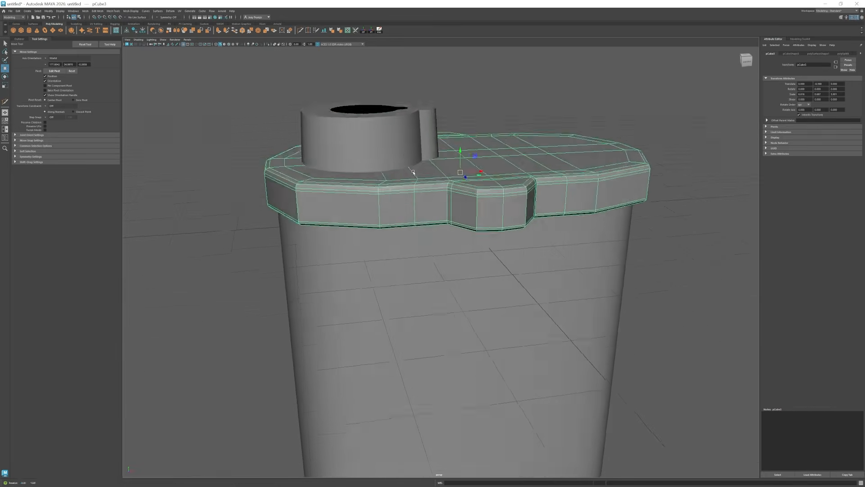
{"action": "left_click", "coordinate": [82, 10]}
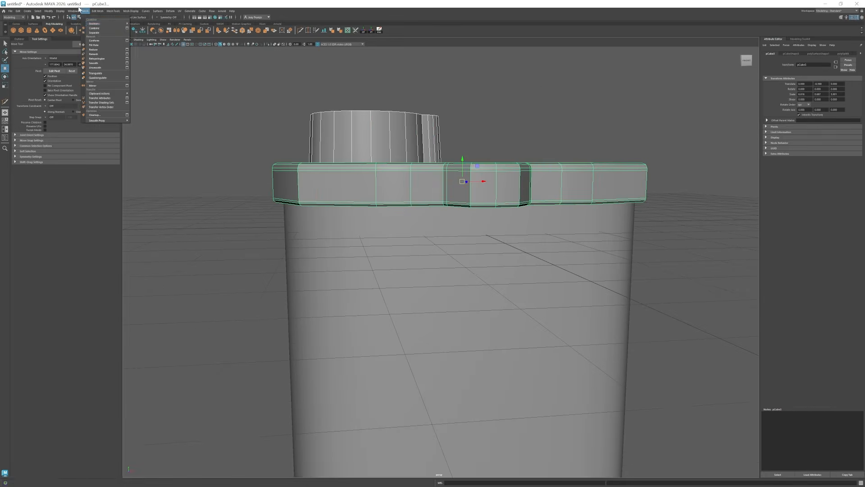
{"action": "mouse_move", "coordinate": [94, 23]}
{"action": "left_click", "coordinate": [143, 33]}
{"action": "left_click_drag", "start_coordinate": [309, 151], "coordinate": [484, 178], "text": "alt"}
{"action": "key", "text": "ctrl+z"}
{"action": "key", "text": "ctrl+z"}
{"action": "key", "text": "ctrl+z"}
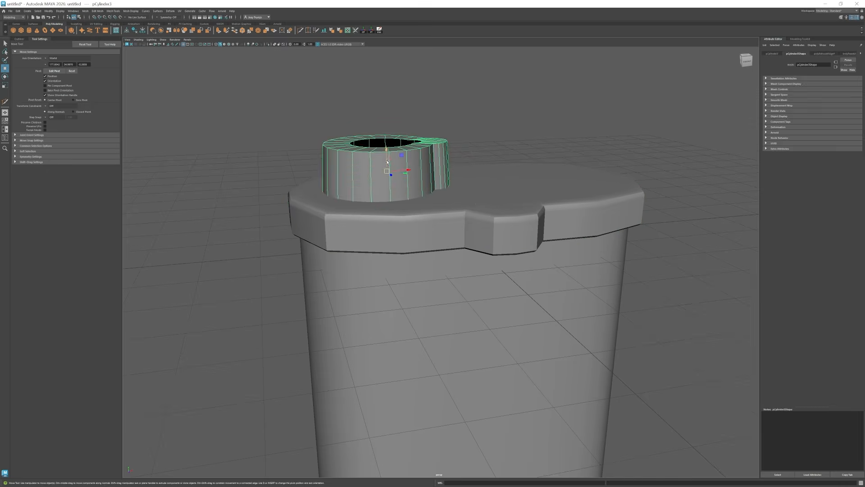
Cut the plunger housing's outline out of the lid with a Boolean difference and delete the cutout's inner wall faces.
{"action": "key", "text": "ctrl+h"}
{"action": "left_click", "coordinate": [153, 39]}
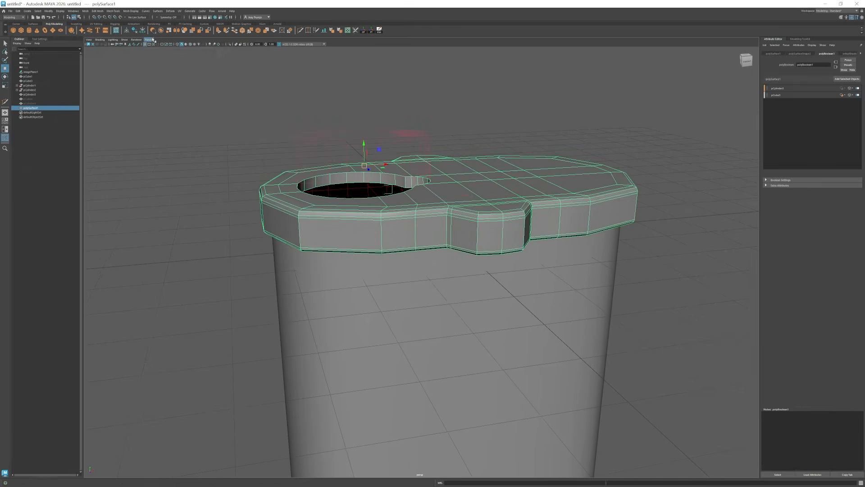
{"action": "key", "text": "alt+shift+d"}
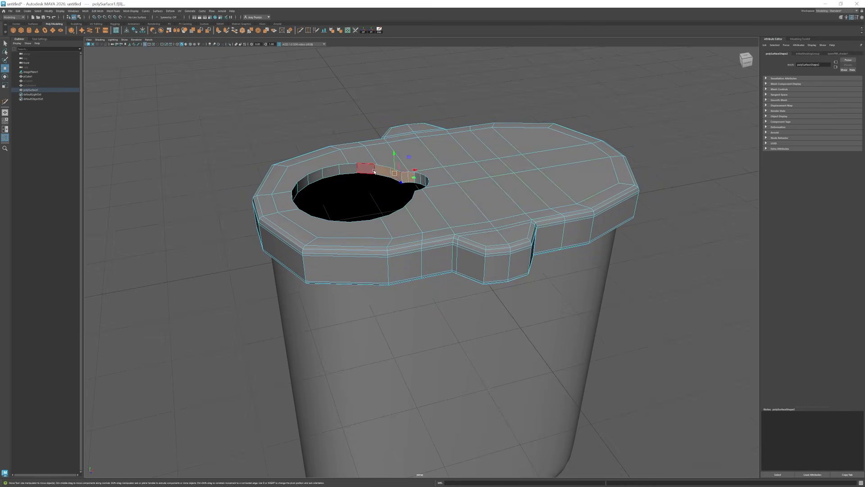
{"action": "right_click_drag", "start_coordinate": [423, 181], "coordinate": [415, 194], "text": "shift"}
{"action": "left_click_drag", "start_coordinate": [414, 194], "coordinate": [464, 199], "text": "alt"}
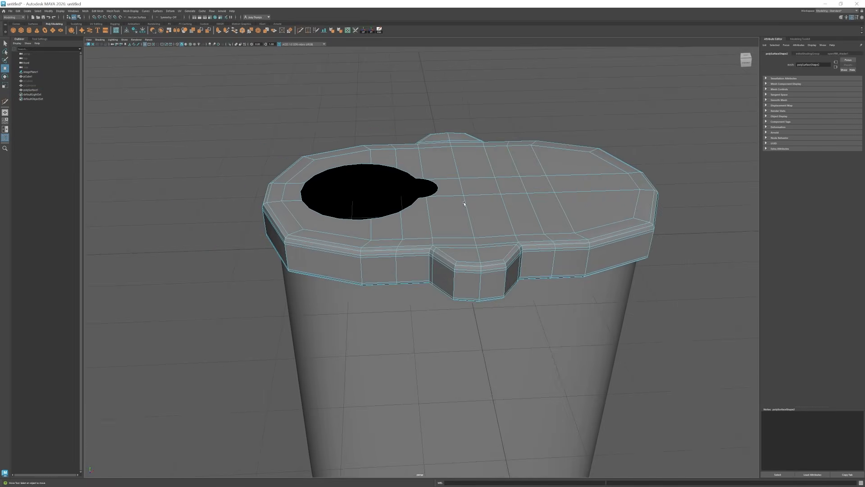
Cut an edge loop around the plunger housing at the lid's surface with Multi-Cut and remove the part below it.
{"action": "left_click", "coordinate": [29, 30]}
{"action": "scroll", "coordinate": [392, 177], "scroll_direction": "up", "scroll_amount": 3}
{"action": "scroll", "coordinate": [392, 177], "scroll_direction": "up", "scroll_amount": 3}
{"action": "right_click_drag", "start_coordinate": [392, 177], "coordinate": [359, 193], "text": "shift"}
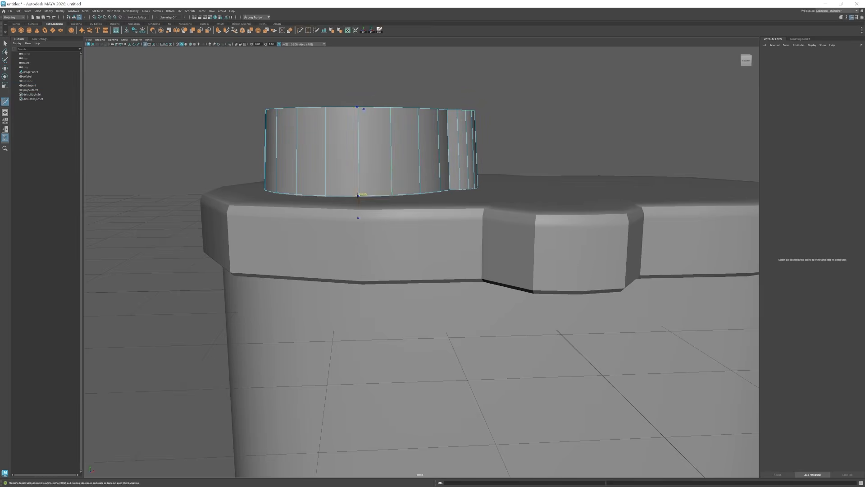
{"action": "key", "text": "w"}
{"action": "left_click", "coordinate": [367, 198]}
Draw a ring of edges on the lid around the housing cutout, following its keyhole outline, with Multi-Cut.
{"action": "left_click_drag", "start_coordinate": [367, 199], "coordinate": [581, 315], "text": "alt"}
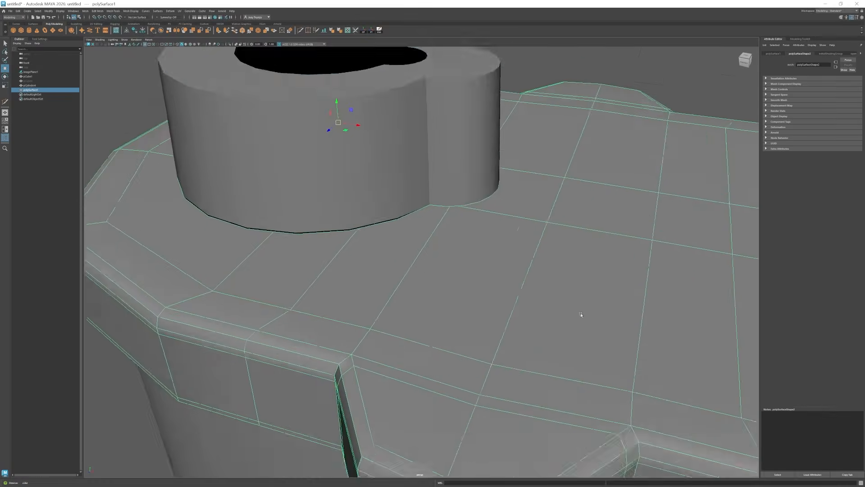
{"action": "scroll", "coordinate": [330, 232], "scroll_direction": "down", "scroll_amount": 3}
{"action": "left_click_drag", "start_coordinate": [330, 231], "coordinate": [374, 193], "text": "alt"}
{"action": "left_click", "coordinate": [300, 30]}
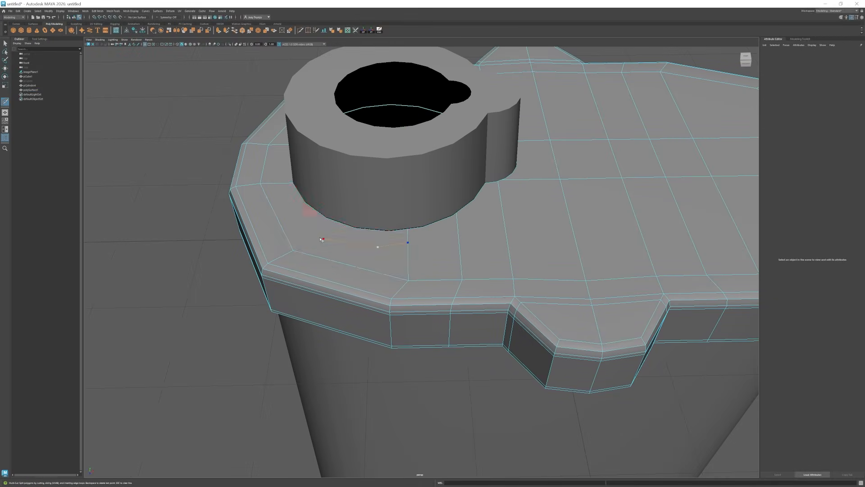
{"action": "left_click_drag", "start_coordinate": [280, 184], "coordinate": [371, 249], "text": "alt"}
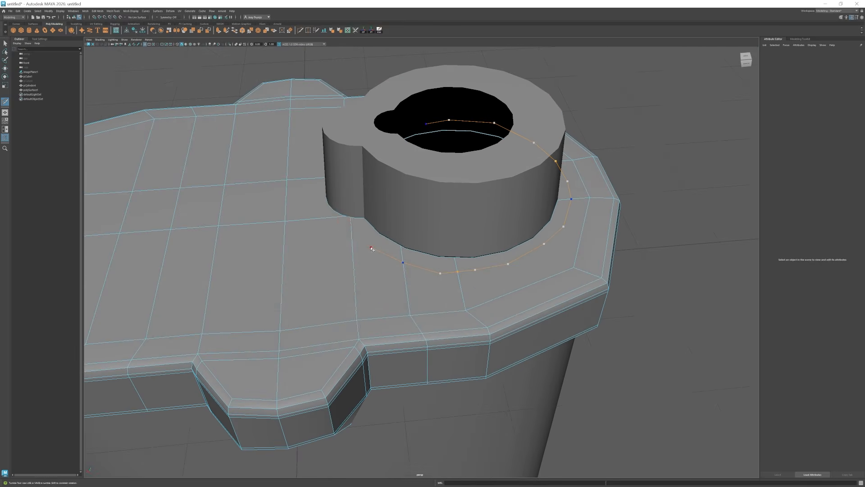
{"action": "left_click_drag", "start_coordinate": [309, 209], "coordinate": [378, 309], "text": "alt"}
{"action": "scroll", "coordinate": [386, 242], "scroll_direction": "up", "scroll_amount": 3}
{"action": "scroll", "coordinate": [352, 248], "scroll_direction": "up", "scroll_amount": 3}
{"action": "key", "text": "Return"}
Isolate the lid and weld the stray vertices along the cutout's border with Target Weld.
{"action": "scroll", "coordinate": [378, 309], "scroll_direction": "up", "scroll_amount": 3}
{"action": "right_click_drag", "start_coordinate": [381, 270], "coordinate": [380, 260], "text": "shift"}
{"action": "scroll", "coordinate": [382, 256], "scroll_direction": "up", "scroll_amount": 1}
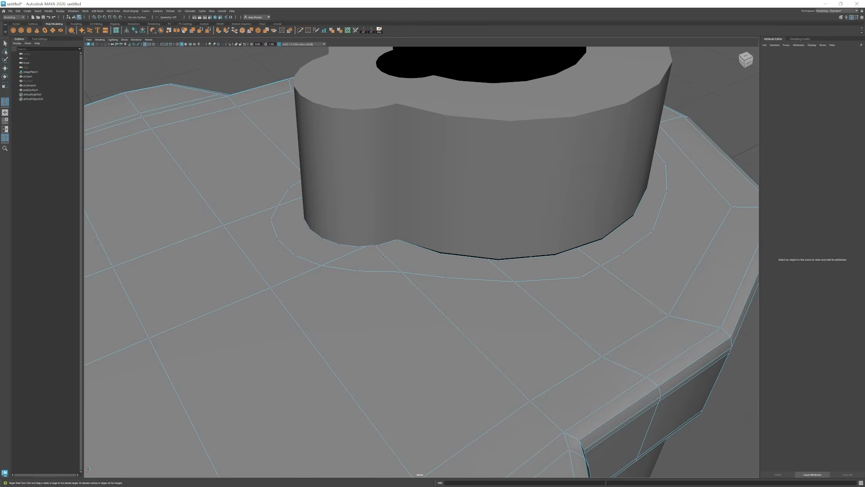
{"action": "left_click_drag", "start_coordinate": [379, 245], "coordinate": [420, 231], "text": "alt"}
{"action": "key", "text": "ctrl+1"}
{"action": "scroll", "coordinate": [442, 261], "scroll_direction": "up", "scroll_amount": 5}
{"action": "scroll", "coordinate": [387, 207], "scroll_direction": "down", "scroll_amount": 3}
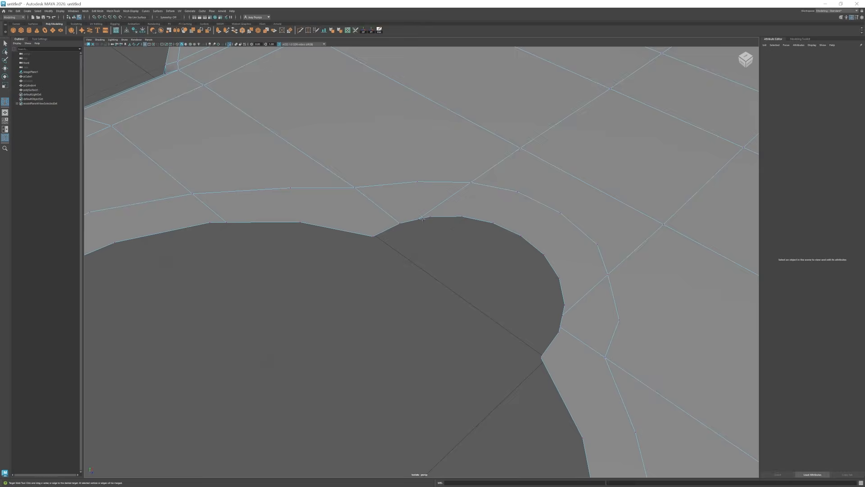
Connect one side of the cutout's ring to the lid's surrounding edges with Multi-Cut and Target Weld.
{"action": "left_click_drag", "start_coordinate": [387, 208], "coordinate": [574, 268], "text": "alt"}
{"action": "scroll", "coordinate": [359, 290], "scroll_direction": "down", "scroll_amount": 4}
{"action": "left_click_drag", "start_coordinate": [359, 290], "coordinate": [386, 232], "text": "alt"}
{"action": "scroll", "coordinate": [386, 232], "scroll_direction": "up", "scroll_amount": 4}
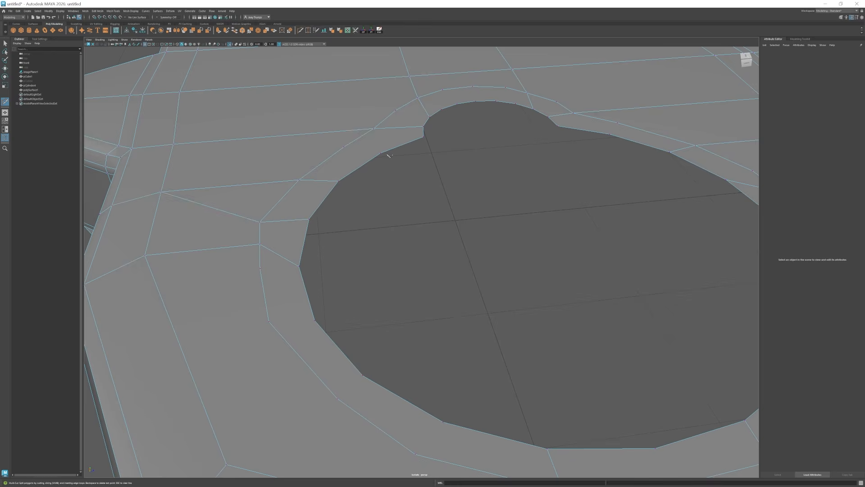
{"action": "key", "text": "w"}
{"action": "scroll", "coordinate": [334, 225], "scroll_direction": "down", "scroll_amount": 4}
{"action": "scroll", "coordinate": [372, 122], "scroll_direction": "up", "scroll_amount": 3}
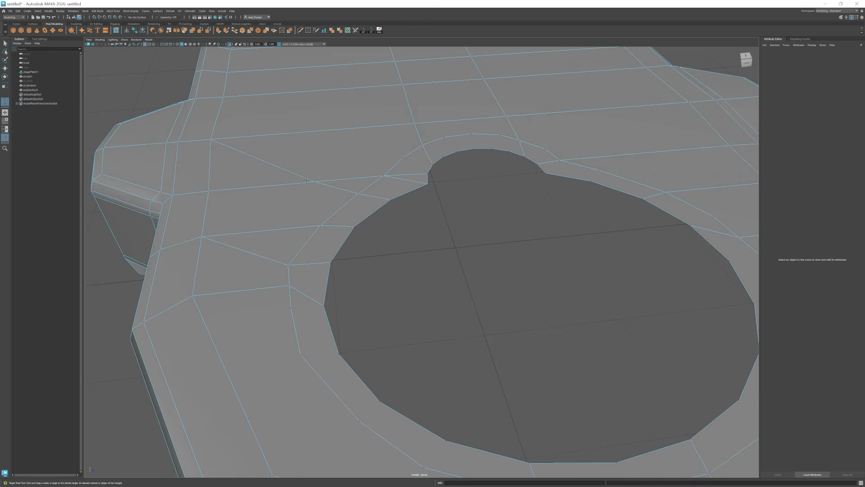
{"action": "left_click_drag", "start_coordinate": [306, 180], "coordinate": [242, 59], "text": "alt"}
{"action": "middle_click_drag", "start_coordinate": [448, 182], "coordinate": [380, 181], "text": "alt"}
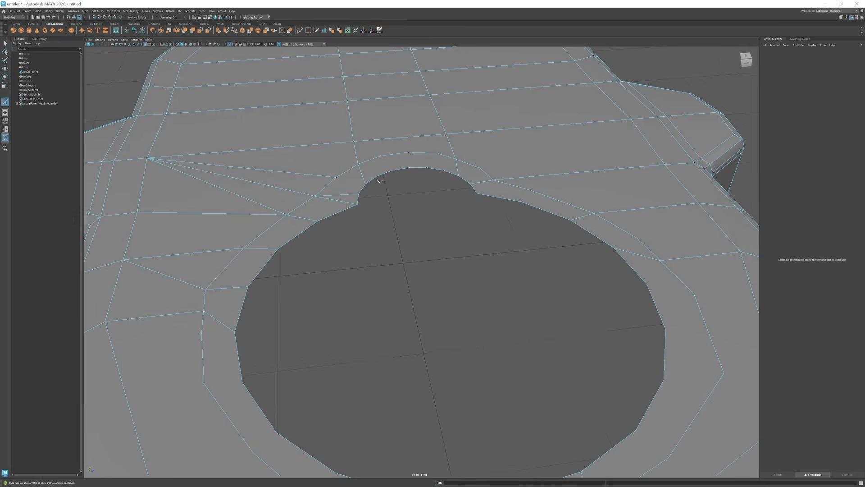
Cut short radial edges between the ring and the border of the cutout's small lobe with Multi-Cut.
{"action": "left_click", "coordinate": [369, 145]}
{"action": "left_click", "coordinate": [381, 156]}
{"action": "right_click", "coordinate": [383, 158]}
{"action": "key", "text": "w"}
{"action": "middle_click_drag", "start_coordinate": [499, 205], "coordinate": [475, 175], "text": "alt"}
{"action": "left_click", "coordinate": [472, 180]}
{"action": "key", "text": "w"}
{"action": "scroll", "coordinate": [460, 150], "scroll_direction": "up", "scroll_amount": 2}
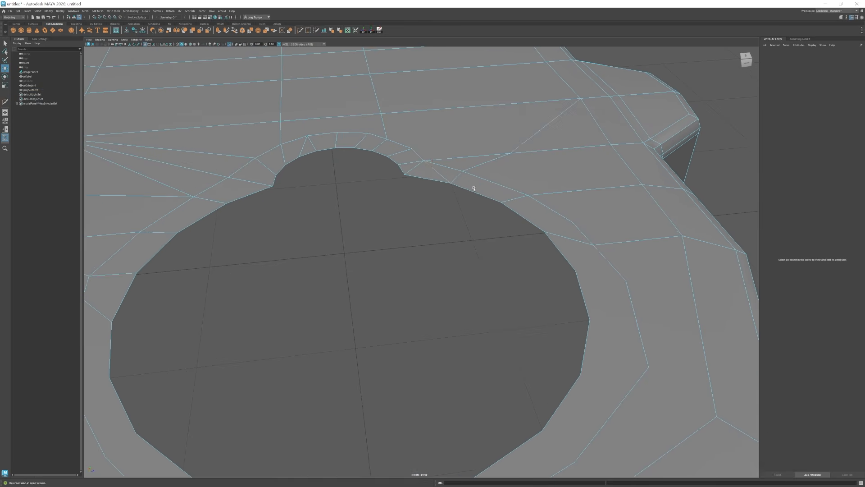
Connect the ring's opposite side to the lid's outer edge loop near the second tab with Multi-Cut.
{"action": "left_click", "coordinate": [460, 153]}
{"action": "left_click_drag", "start_coordinate": [580, 99], "coordinate": [476, 178], "text": "alt"}
{"action": "key", "text": "w"}
{"action": "left_click", "coordinate": [488, 218]}
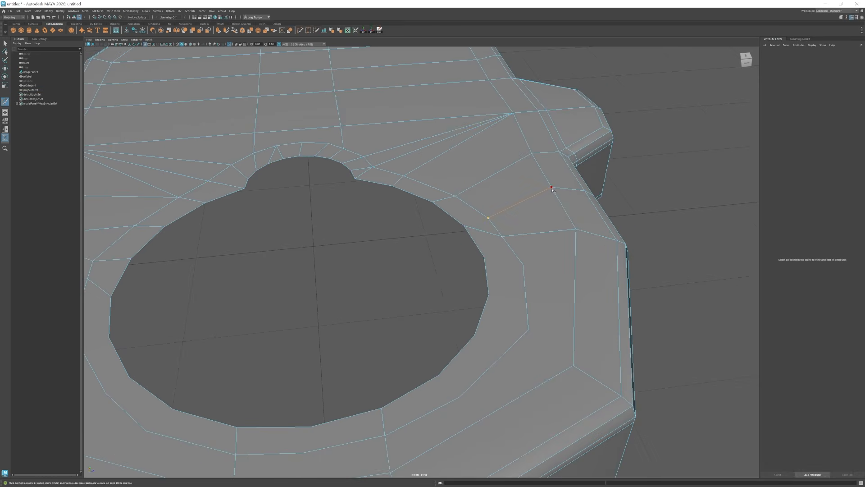
{"action": "right_click_drag", "start_coordinate": [575, 236], "coordinate": [502, 252], "text": "alt"}
{"action": "middle_click_drag", "start_coordinate": [502, 252], "coordinate": [495, 211], "text": "alt"}
{"action": "key", "text": "w"}
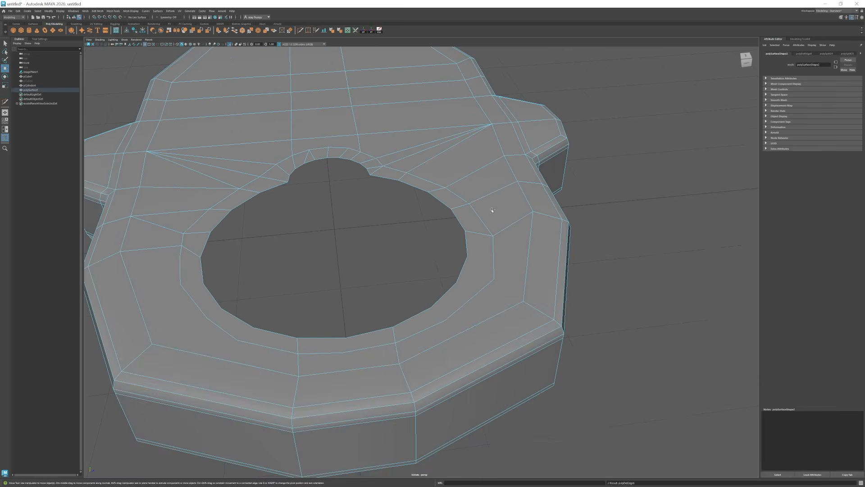
Cut connecting edges from the cutout's border across the ring toward the lid's rounded end with Multi-Cut.
{"action": "right_click_drag", "start_coordinate": [492, 211], "coordinate": [478, 225], "text": "alt"}
{"action": "key", "text": "g"}
{"action": "left_click", "coordinate": [495, 269]}
{"action": "key", "text": "Return"}
{"action": "left_click", "coordinate": [470, 250]}
{"action": "left_click", "coordinate": [437, 253]}
{"action": "key", "text": "Return"}
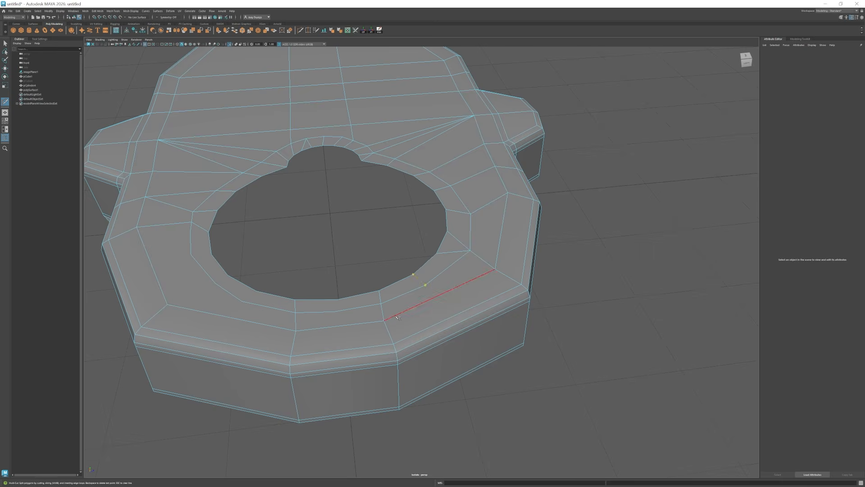
Cut the matching edges on the ring's other side out to the lid's outer loop and weld a stray border vertex.
{"action": "right_click_drag", "start_coordinate": [396, 318], "coordinate": [445, 306], "text": "alt"}
{"action": "middle_click_drag", "start_coordinate": [464, 308], "coordinate": [499, 307], "text": "alt"}
{"action": "key", "text": "w"}
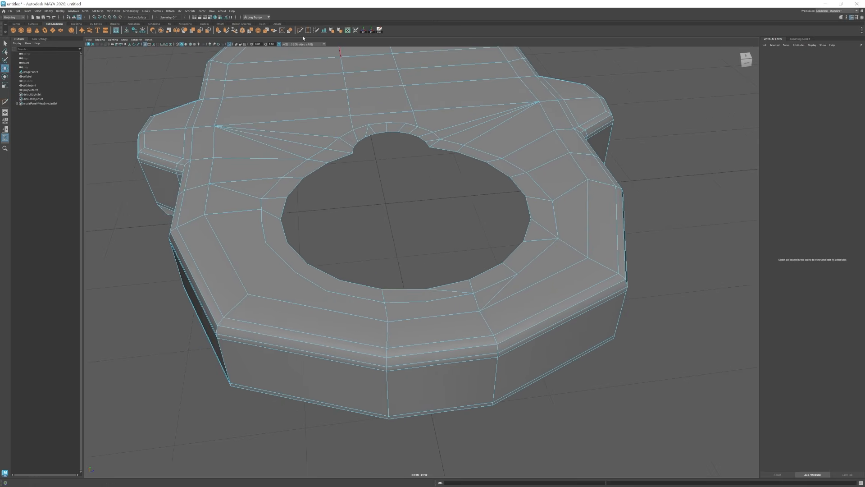
{"action": "left_click", "coordinate": [265, 242]}
{"action": "left_click", "coordinate": [205, 214]}
{"action": "key", "text": "w"}
{"action": "right_click_drag", "start_coordinate": [333, 261], "coordinate": [293, 277], "text": "alt"}
{"action": "left_click", "coordinate": [406, 176]}
{"action": "left_click", "coordinate": [308, 30]}
{"action": "left_click_drag", "start_coordinate": [315, 240], "coordinate": [317, 249]}
Delete the surplus edges at the cutout's rounded end and reroute them across the ring with Multi-Cut.
{"action": "mouse_move", "coordinate": [480, 310]}
{"action": "right_mouse_down", "text": "alt"}
{"action": "mouse_move", "coordinate": [445, 321]}
{"action": "mouse_move", "coordinate": [479, 312]}
{"action": "right_mouse_up", "text": "alt"}
{"action": "key", "text": "w"}
{"action": "left_click", "coordinate": [442, 290]}
{"action": "key", "text": "ctrl+Delete"}
{"action": "left_click", "coordinate": [425, 290]}
{"action": "left_click", "coordinate": [423, 299]}
{"action": "left_click", "coordinate": [396, 313]}
{"action": "key", "text": "w"}
{"action": "left_click", "coordinate": [435, 291]}
{"action": "key", "text": "ctrl+Delete"}
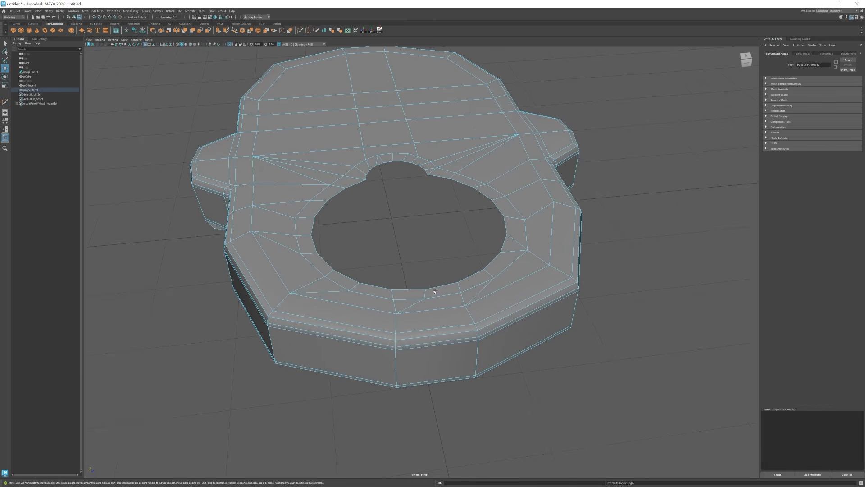
Connect the ring vertices at the tip of the cutout's lobe to the nearest lid cross edge with Multi-Cut.
{"action": "middle_click_drag", "start_coordinate": [512, 234], "coordinate": [511, 286], "text": "alt"}
{"action": "left_click", "coordinate": [392, 194]}
{"action": "left_click", "coordinate": [414, 183]}
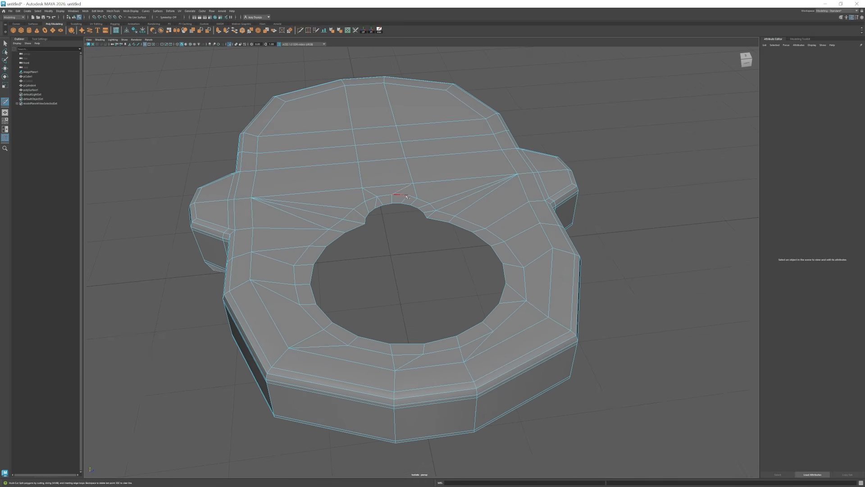
{"action": "left_click", "coordinate": [408, 195]}
{"action": "key", "text": "w"}
End the lid's isolation and delete the extra edge loop where the plunger housing meets the lid.
{"action": "right_click_drag", "start_coordinate": [391, 234], "coordinate": [349, 253], "text": "alt"}
{"action": "left_click_drag", "start_coordinate": [500, 310], "coordinate": [397, 290], "text": "alt"}
{"action": "double_click", "coordinate": [404, 262]}
{"action": "left_click_drag", "start_coordinate": [406, 241], "coordinate": [391, 216], "text": "alt"}
{"action": "key", "text": "r"}
{"action": "left_click_drag", "start_coordinate": [376, 205], "coordinate": [396, 253], "text": "shift"}
{"action": "left_click", "coordinate": [228, 44]}
{"action": "left_click", "coordinate": [387, 202]}
{"action": "right_click_drag", "start_coordinate": [383, 243], "coordinate": [383, 216]}
{"action": "right_click_drag", "start_coordinate": [316, 252], "coordinate": [387, 289], "text": "alt"}
{"action": "double_click", "coordinate": [338, 297]}
{"action": "key", "text": "ctrl+Delete"}
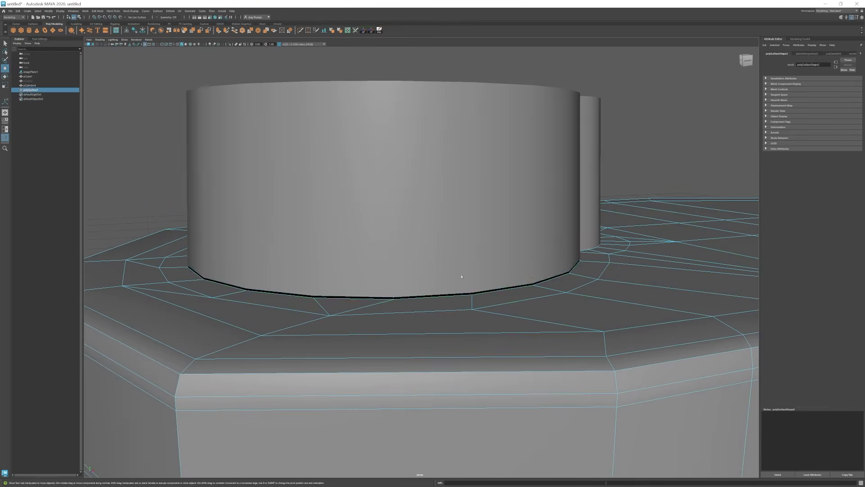
Combine the lid and plunger housing and weld the housing's front base vertices to the cutout's border with Target Weld.
{"action": "left_click", "coordinate": [455, 235], "text": "shift"}
{"action": "right_click_drag", "start_coordinate": [451, 239], "coordinate": [387, 253], "text": "shift"}
{"action": "left_click_drag", "start_coordinate": [388, 253], "coordinate": [428, 288], "text": "alt"}
{"action": "left_click_drag", "start_coordinate": [436, 310], "coordinate": [417, 306]}
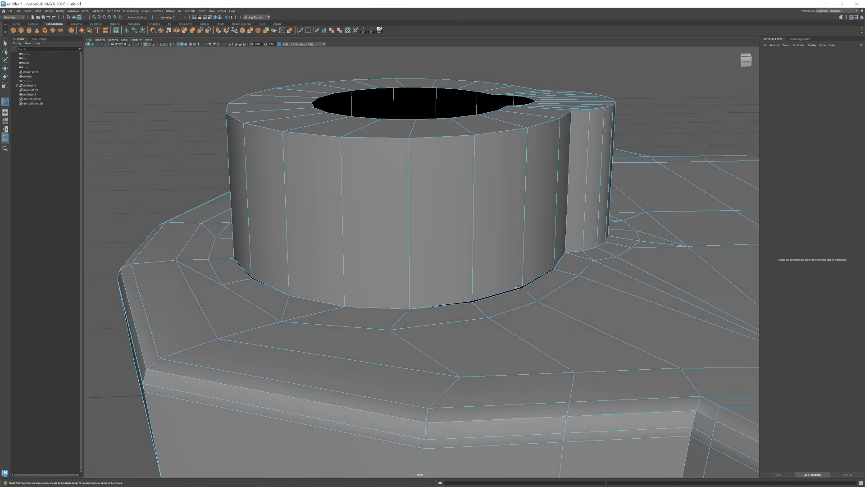
{"action": "left_click_drag", "start_coordinate": [525, 287], "coordinate": [525, 292]}
{"action": "left_click_drag", "start_coordinate": [514, 289], "coordinate": [482, 290], "text": "alt"}
{"action": "right_click_drag", "start_coordinate": [396, 280], "coordinate": [460, 310], "text": "alt"}
Adjust the housing's base vertex at the inner corner beside its lobe along the vertical axis.
{"action": "key", "text": "w"}
{"action": "left_click", "coordinate": [477, 302]}
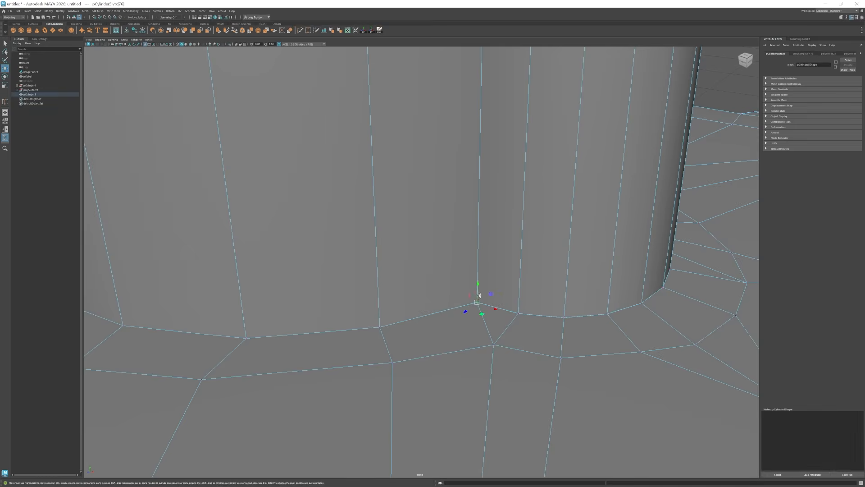
{"action": "left_click_drag", "start_coordinate": [477, 300], "coordinate": [477, 302]}
{"action": "left_click_drag", "start_coordinate": [477, 303], "coordinate": [428, 295], "text": "alt"}
{"action": "key", "text": "w"}
{"action": "left_click", "coordinate": [481, 299]}
{"action": "left_click_drag", "start_coordinate": [486, 288], "coordinate": [405, 302], "text": "alt"}
Raise a base vertex on the housing's lobe slightly to separate it from the overlapping lid vertex.
{"action": "left_click", "coordinate": [425, 292]}
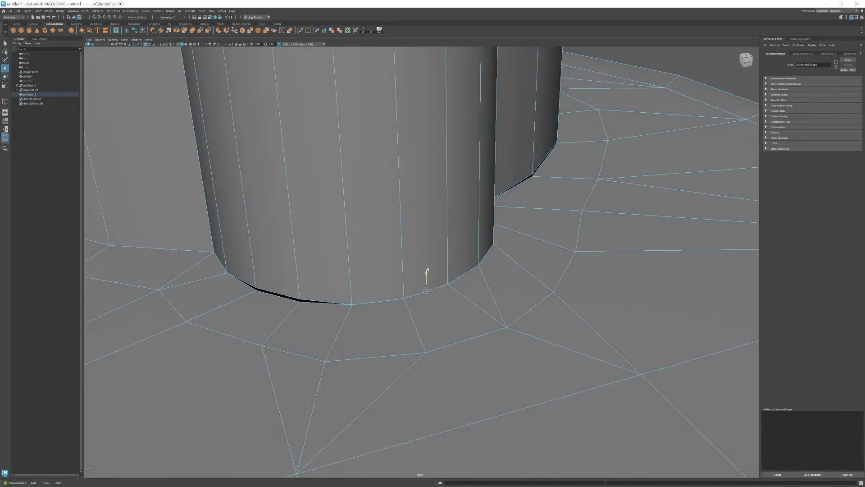
{"action": "left_click_drag", "start_coordinate": [361, 270], "coordinate": [270, 257], "text": "alt"}
{"action": "key", "text": "ctrl+z"}
{"action": "left_click", "coordinate": [338, 251]}
{"action": "left_click_drag", "start_coordinate": [337, 234], "coordinate": [336, 233]}
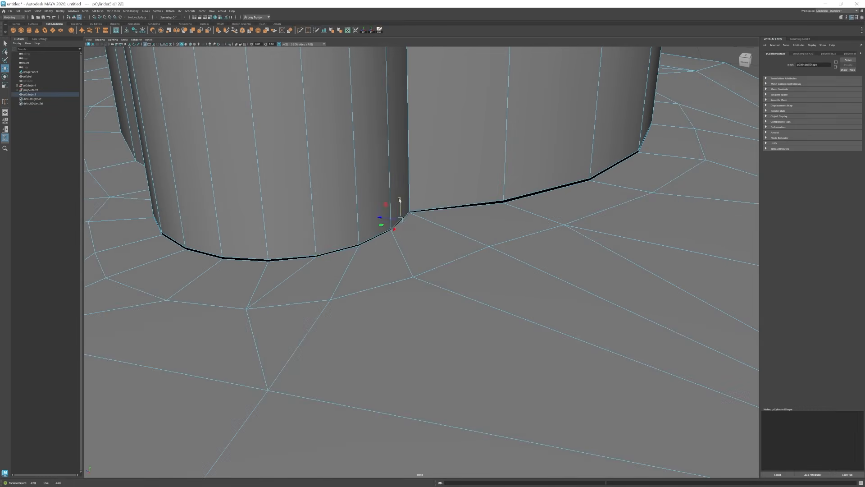
{"action": "left_click_drag", "start_coordinate": [399, 200], "coordinate": [399, 198]}
Weld the base vertices around the housing's lobe to the matching vertices of the lid cutout with Target Weld.
{"action": "key", "text": "g"}
{"action": "left_click_drag", "start_coordinate": [342, 253], "coordinate": [452, 291], "text": "alt"}
{"action": "left_click_drag", "start_coordinate": [508, 283], "coordinate": [509, 286]}
{"action": "left_click_drag", "start_coordinate": [505, 288], "coordinate": [315, 280], "text": "alt"}
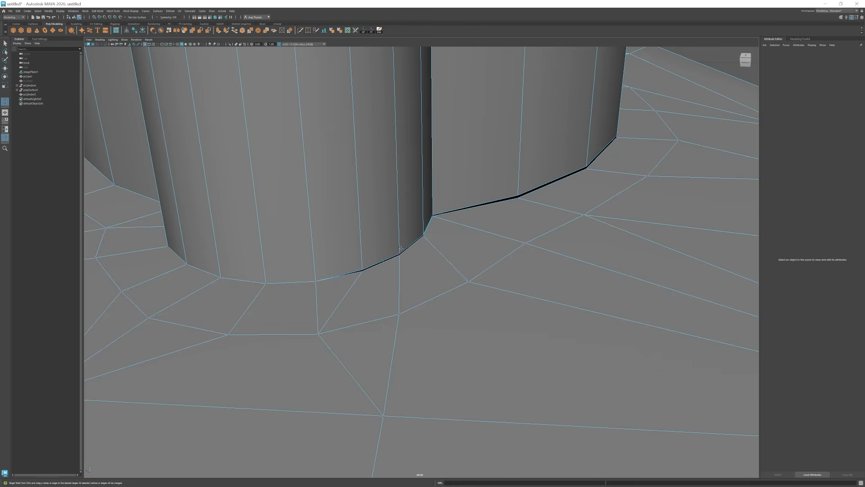
{"action": "left_click_drag", "start_coordinate": [399, 252], "coordinate": [399, 255]}
{"action": "left_click_drag", "start_coordinate": [423, 234], "coordinate": [423, 237]}
{"action": "left_click_drag", "start_coordinate": [440, 239], "coordinate": [361, 236], "text": "alt"}
Weld the base vertices around the housing's far side to the lid cutout with Target Weld.
{"action": "left_click_drag", "start_coordinate": [469, 233], "coordinate": [469, 236]}
{"action": "key", "text": "ctrl+z"}
{"action": "left_click_drag", "start_coordinate": [581, 222], "coordinate": [581, 226]}
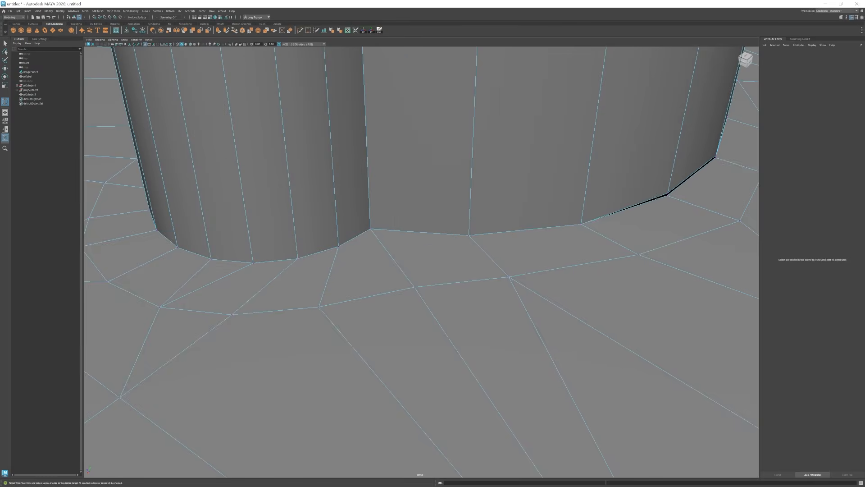
{"action": "left_click_drag", "start_coordinate": [667, 193], "coordinate": [668, 197]}
{"action": "left_click_drag", "start_coordinate": [667, 196], "coordinate": [560, 239], "text": "alt"}
{"action": "left_click_drag", "start_coordinate": [559, 237], "coordinate": [396, 241], "text": "alt"}
{"action": "left_click_drag", "start_coordinate": [494, 243], "coordinate": [494, 246]}
{"action": "left_click_drag", "start_coordinate": [564, 221], "coordinate": [563, 224]}
Close the remaining gap at the base of the housing's lobe where it meets the lid cutout.
{"action": "left_click_drag", "start_coordinate": [561, 225], "coordinate": [311, 245], "text": "alt"}
{"action": "left_click_drag", "start_coordinate": [311, 245], "coordinate": [383, 226], "text": "alt"}
{"action": "key", "text": "w"}
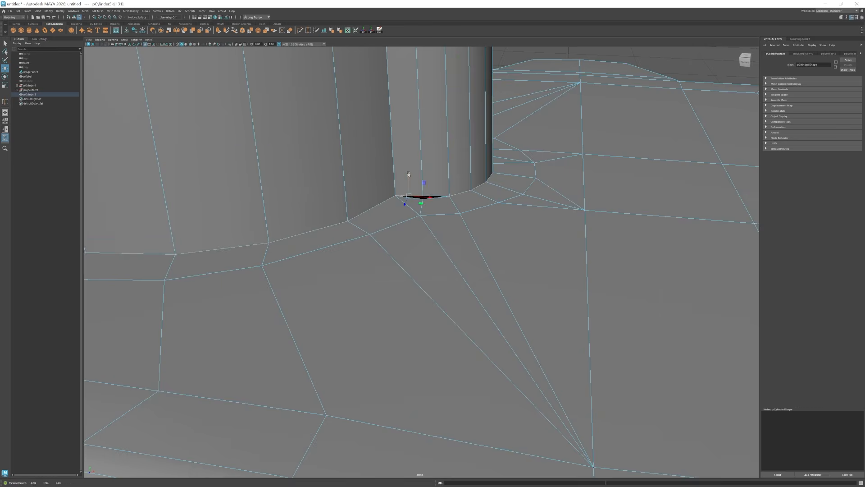
Bevel the edge loop around the housing's base where it joins the lid.
{"action": "scroll", "coordinate": [382, 271], "scroll_direction": "down", "scroll_amount": 5}
{"action": "left_click_drag", "start_coordinate": [382, 270], "coordinate": [289, 181], "text": "alt"}
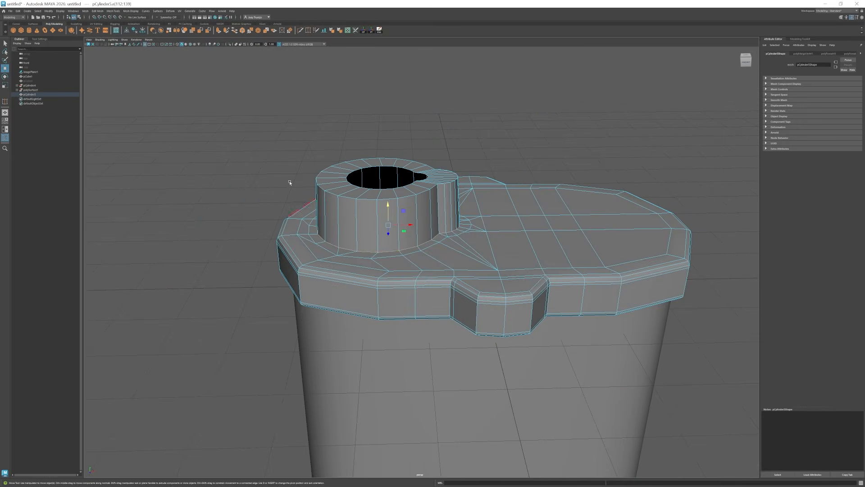
{"action": "left_click", "coordinate": [97, 11]}
{"action": "left_click", "coordinate": [102, 28]}
Select the border edge loop of the opening in the housing's top and circularize it.
{"action": "left_click_drag", "start_coordinate": [405, 225], "coordinate": [395, 209], "text": "alt"}
{"action": "scroll", "coordinate": [406, 226], "scroll_direction": "down", "scroll_amount": 4}
{"action": "scroll", "coordinate": [434, 249], "scroll_direction": "up", "scroll_amount": 4}
{"action": "key", "text": "F10"}
{"action": "double_click", "coordinate": [395, 208]}
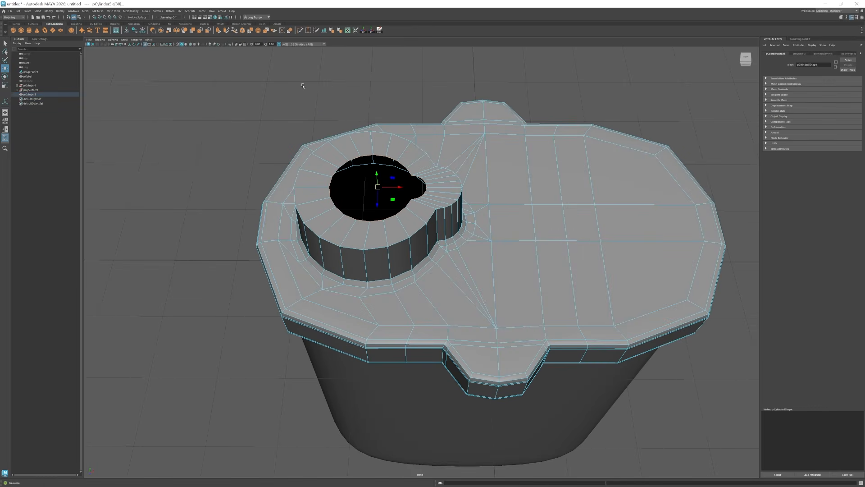
{"action": "left_click", "coordinate": [289, 30]}
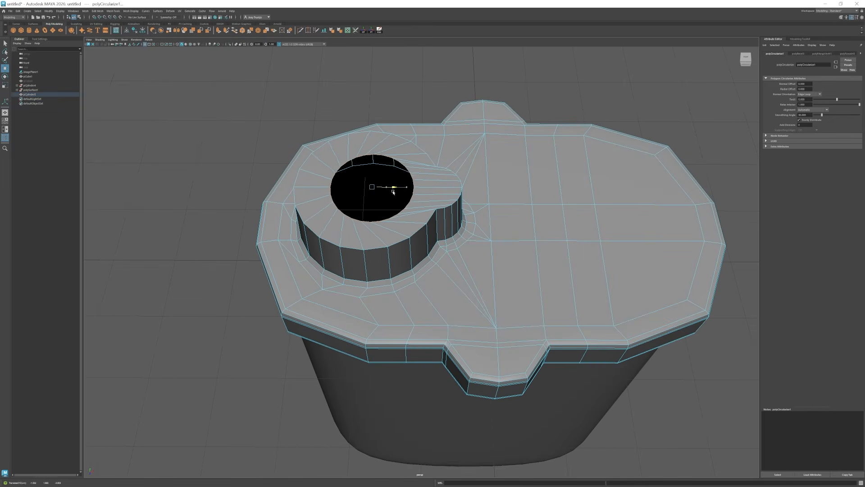
Extrude the circular opening's edge loop upward into a short collar and bevel the edge at the collar.
{"action": "mouse_move", "coordinate": [393, 192]}
{"action": "left_mouse_down", "text": "alt"}
{"action": "mouse_move", "coordinate": [381, 253]}
{"action": "mouse_move", "coordinate": [394, 199]}
{"action": "left_mouse_up", "text": "alt"}
{"action": "key", "text": "ctrl+e"}
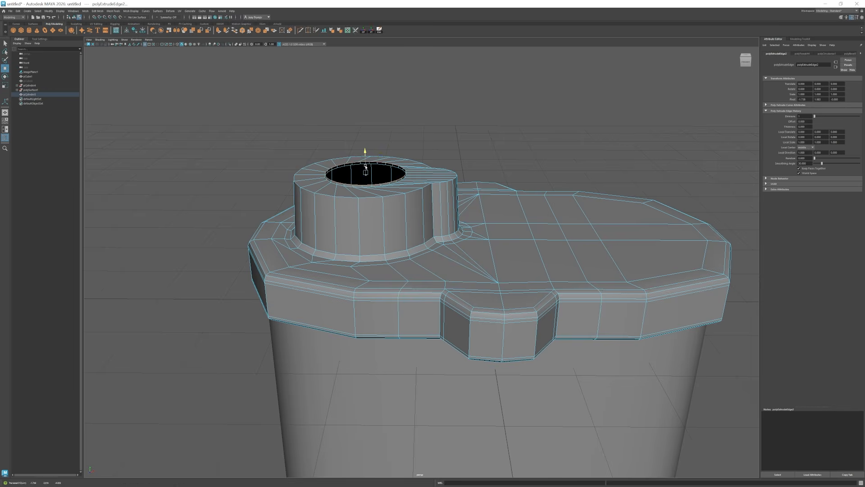
{"action": "key", "text": "ctrl+b"}
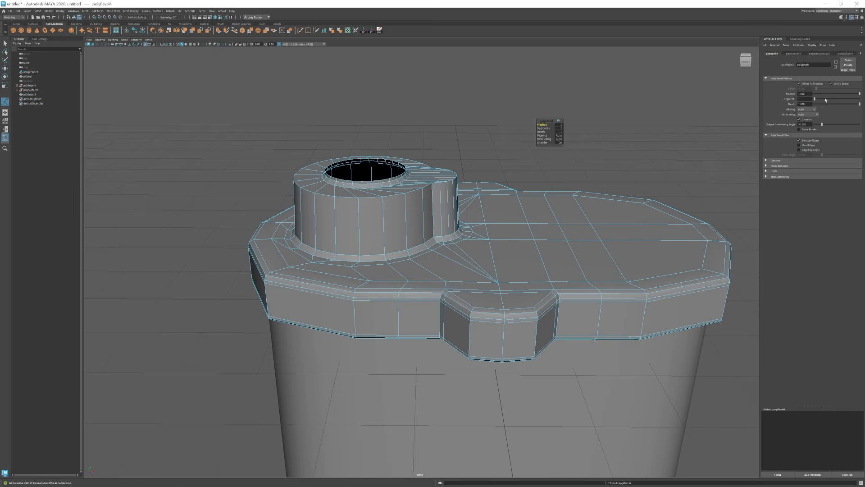
{"action": "key", "text": "q"}
Delete the edges on the housing's top running from the collar to the inner corners beside the lobe.
{"action": "right_click_drag", "start_coordinate": [368, 227], "coordinate": [382, 212]}
{"action": "key", "text": "w"}
{"action": "left_click_drag", "start_coordinate": [367, 175], "coordinate": [361, 191], "text": "alt"}
{"action": "right_click_drag", "start_coordinate": [361, 191], "coordinate": [360, 171]}
{"action": "left_click_drag", "start_coordinate": [396, 180], "coordinate": [342, 235], "text": "alt"}
{"action": "scroll", "coordinate": [370, 180], "scroll_direction": "up", "scroll_amount": 2}
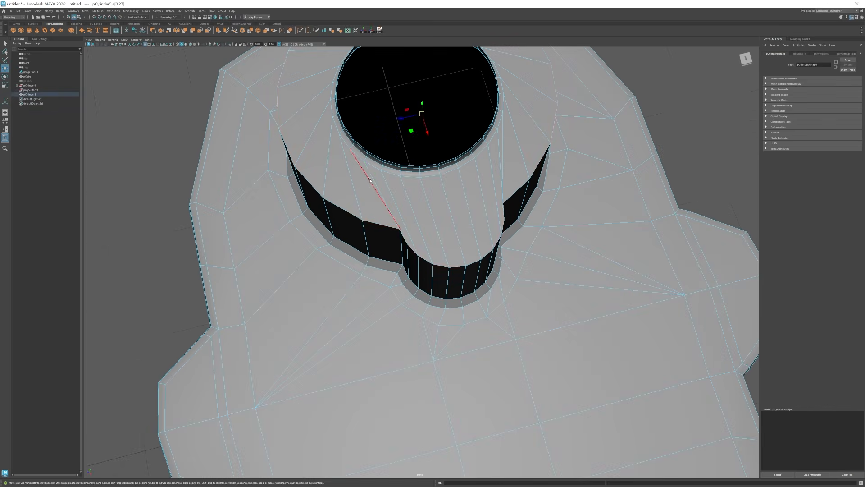
{"action": "left_click", "coordinate": [498, 160]}
{"action": "key", "text": "ctrl+Delete"}
Cut a new edge across the top of the housing's lobe with Multi-Cut.
{"action": "left_click_drag", "start_coordinate": [498, 159], "coordinate": [473, 137], "text": "alt"}
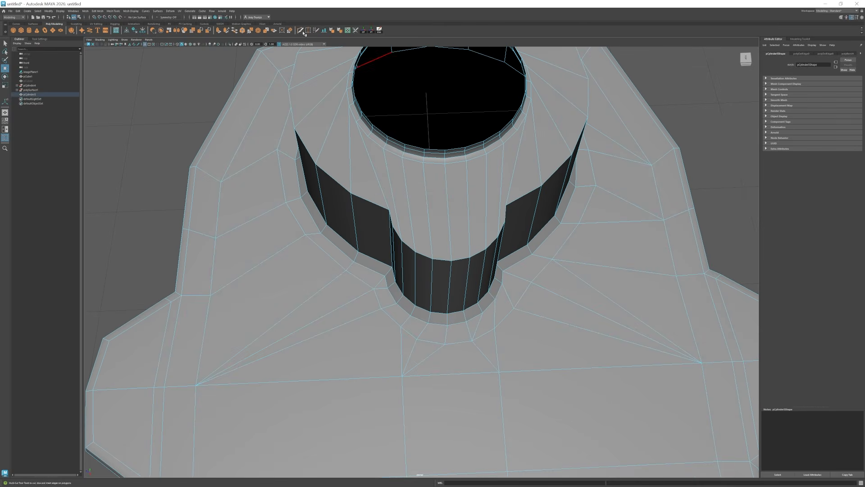
{"action": "key", "text": "Return"}
{"action": "key", "text": "w"}
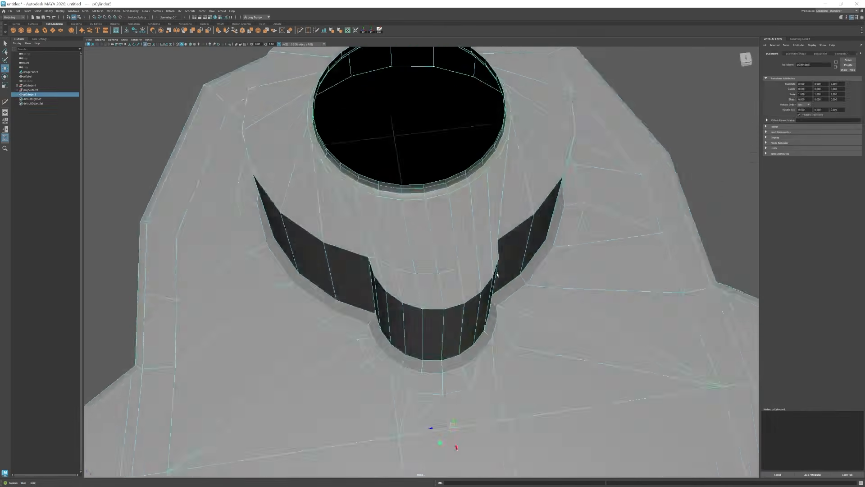
Bevel the outer top edge loop of the housing and check the result in smooth preview.
{"action": "left_click_drag", "start_coordinate": [391, 211], "coordinate": [503, 229], "text": "alt"}
{"action": "left_click", "coordinate": [97, 10]}
{"action": "left_click", "coordinate": [100, 28]}
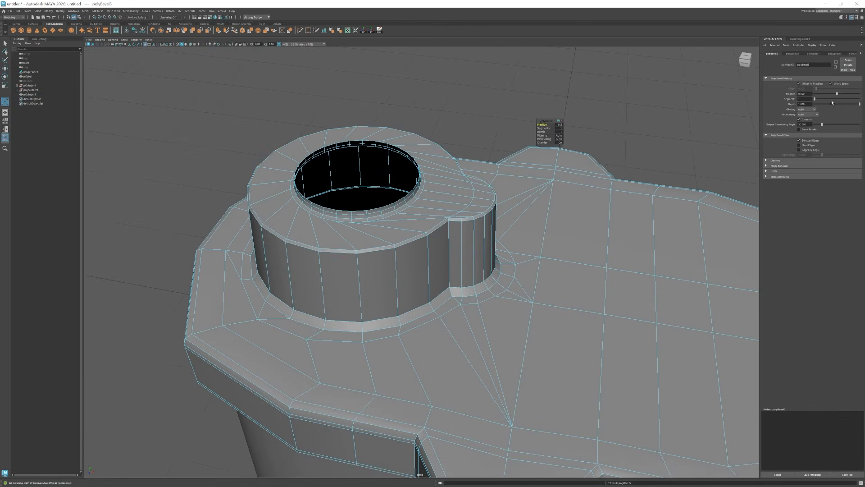
{"action": "key", "text": "3"}
{"action": "left_click_drag", "start_coordinate": [466, 275], "coordinate": [387, 270], "text": "alt"}
Cut connecting edges between the lobe's cross edge and the inner corners with Multi-Cut.
{"action": "key", "text": "1"}
{"action": "left_click", "coordinate": [300, 30]}
{"action": "key", "text": "3"}
{"action": "key", "text": "w"}
Weld the surplus vertex at the inner corner beside the lobe to its neighbouring corner vertex.
{"action": "left_click", "coordinate": [444, 276]}
{"action": "key", "text": "1"}
{"action": "scroll", "coordinate": [383, 180], "scroll_direction": "up", "scroll_amount": 4}
{"action": "left_click", "coordinate": [337, 33]}
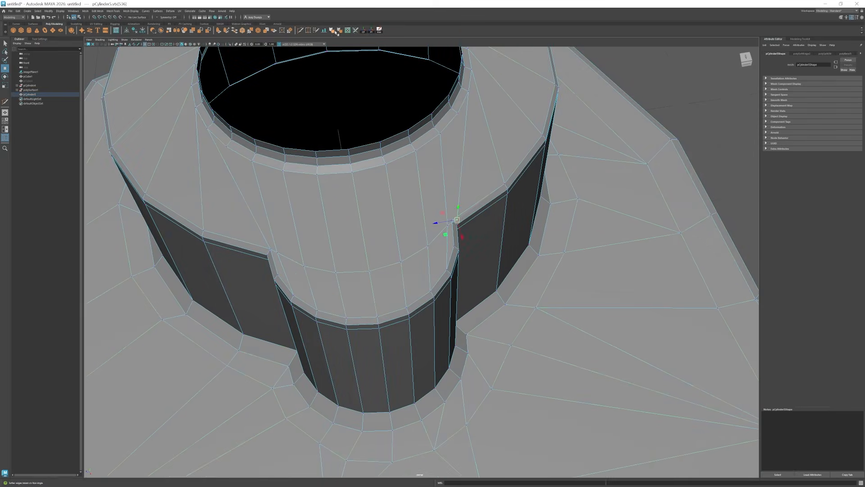
{"action": "left_click_drag", "start_coordinate": [453, 220], "coordinate": [458, 219]}
Shift the top vertex at the inner corner on the lobe's opposite side to even out the bevel.
{"action": "key", "text": "w"}
{"action": "scroll", "coordinate": [418, 207], "scroll_direction": "down", "scroll_amount": 4}
{"action": "left_click_drag", "start_coordinate": [451, 253], "coordinate": [407, 188], "text": "alt"}
{"action": "left_click", "coordinate": [430, 187]}
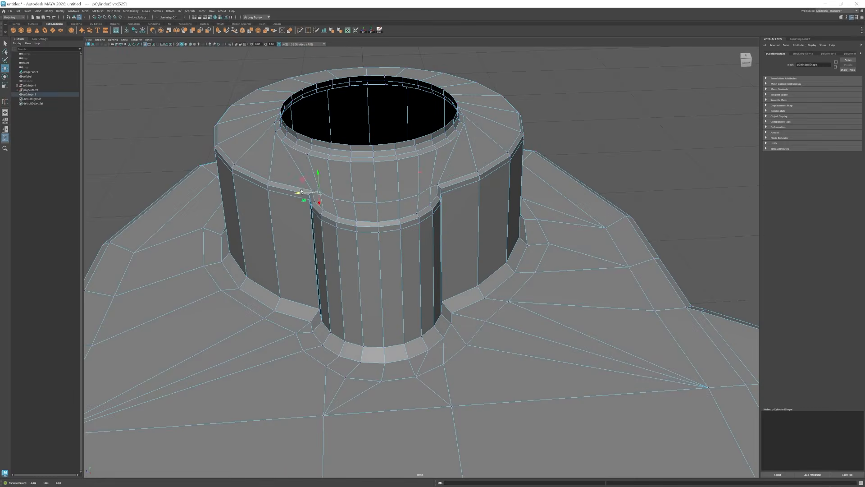
{"action": "left_click_drag", "start_coordinate": [300, 192], "coordinate": [342, 212], "text": "alt"}
Insert an edge loop around the housing's top face between the collar and the outer rim with Multi-Cut.
{"action": "key", "text": "y"}
{"action": "left_click", "coordinate": [333, 208]}
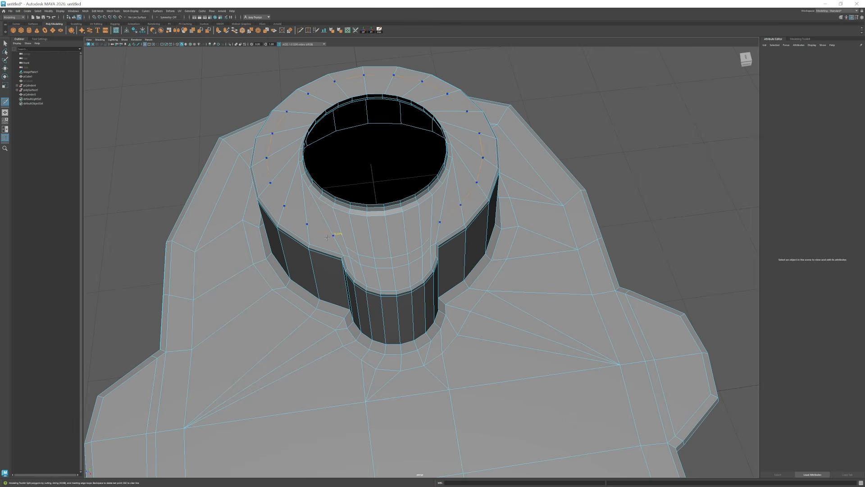
{"action": "left_click", "coordinate": [332, 242], "text": "ctrl"}
Reroute the edges on the housing's top beside the lobe's inner corners, deleting the surplus ones.
{"action": "key", "text": "w"}
{"action": "left_click", "coordinate": [314, 206]}
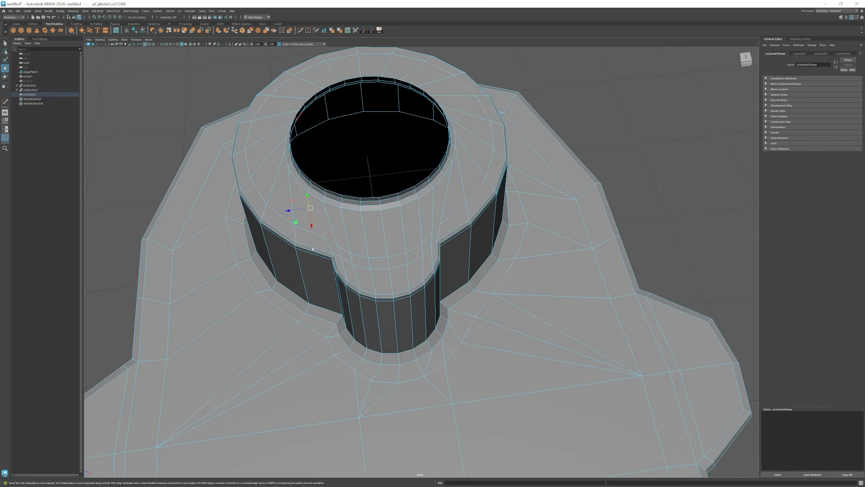
{"action": "key", "text": "y"}
{"action": "left_click_drag", "start_coordinate": [428, 265], "coordinate": [443, 225], "text": "alt"}
{"action": "key", "text": "w"}
{"action": "left_click", "coordinate": [446, 224]}
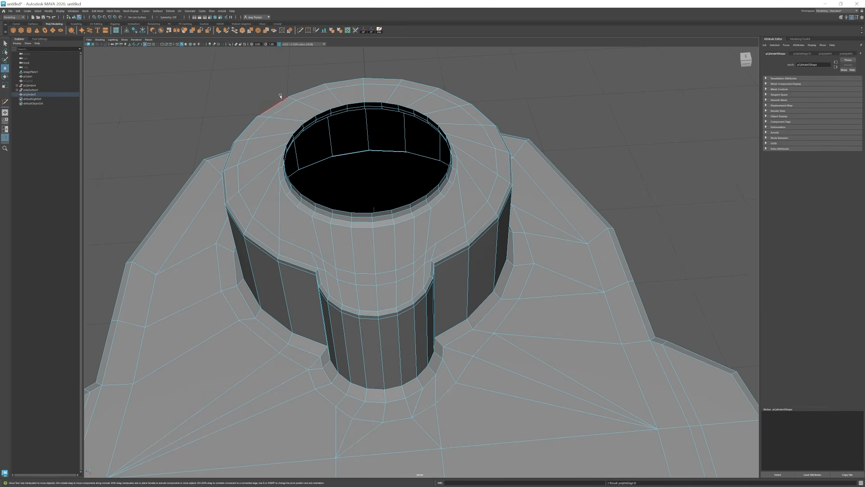
Insert an edge loop around the housing's wall just below its top edge with Multi-Cut.
{"action": "left_click_drag", "start_coordinate": [273, 213], "coordinate": [300, 295], "text": "alt"}
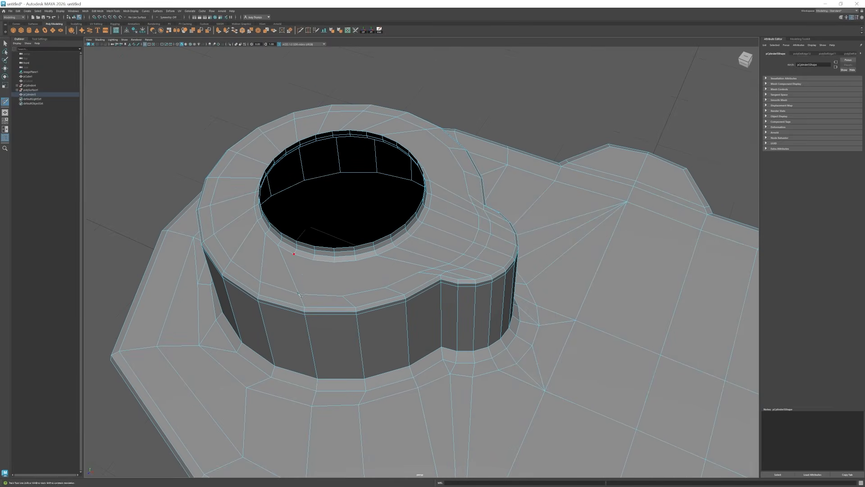
{"action": "left_click_drag", "start_coordinate": [356, 262], "coordinate": [405, 217], "text": "alt"}
{"action": "right_click_drag", "start_coordinate": [405, 216], "coordinate": [428, 194], "text": "alt"}
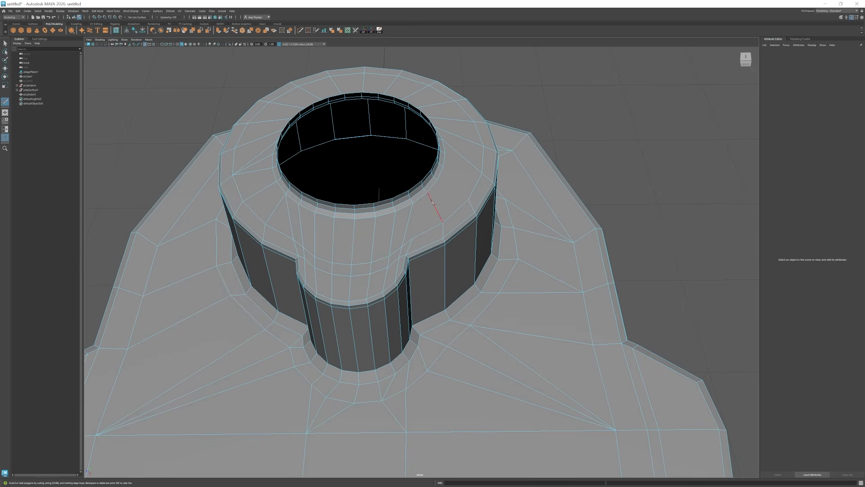
{"action": "left_click_drag", "start_coordinate": [412, 240], "coordinate": [391, 246], "text": "alt"}
{"action": "middle_click_drag", "start_coordinate": [392, 246], "coordinate": [375, 242], "text": "alt"}
{"action": "left_click_drag", "start_coordinate": [408, 237], "coordinate": [362, 287], "text": "alt"}
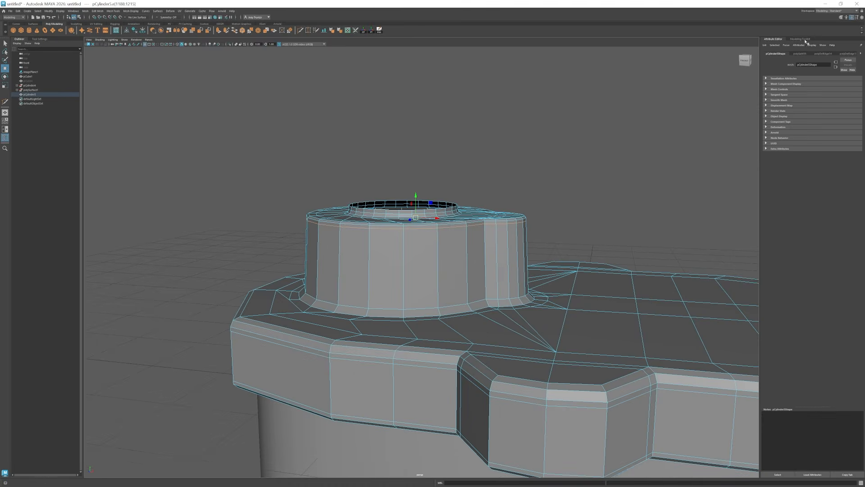
Slide the new wall loop down the housing with the transform constraint set to Edge and preview it smoothed.
{"action": "left_click", "coordinate": [800, 39]}
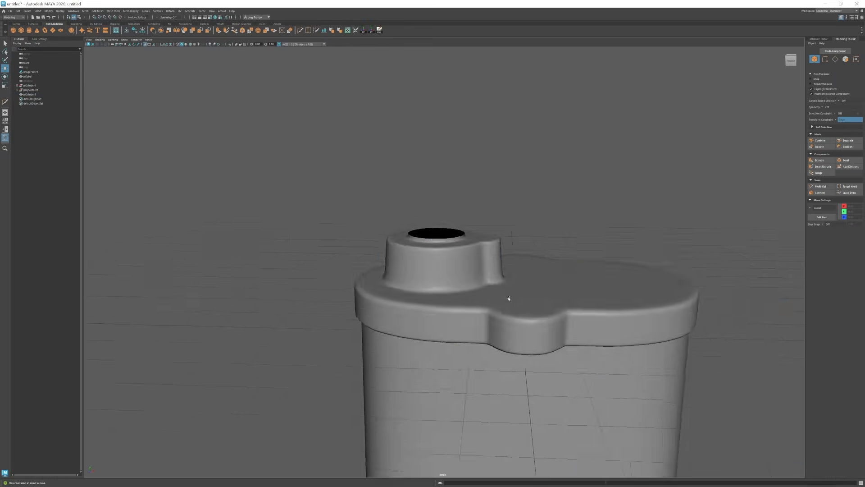
{"action": "scroll", "coordinate": [506, 299], "scroll_direction": "down", "scroll_amount": 3}
{"action": "scroll", "coordinate": [438, 261], "scroll_direction": "up", "scroll_amount": 4}
{"action": "left_click_drag", "start_coordinate": [438, 261], "coordinate": [432, 216], "text": "alt"}
Select the housing's upper vertices in the front view and align their height with the reference photo.
{"action": "key", "text": "space"}
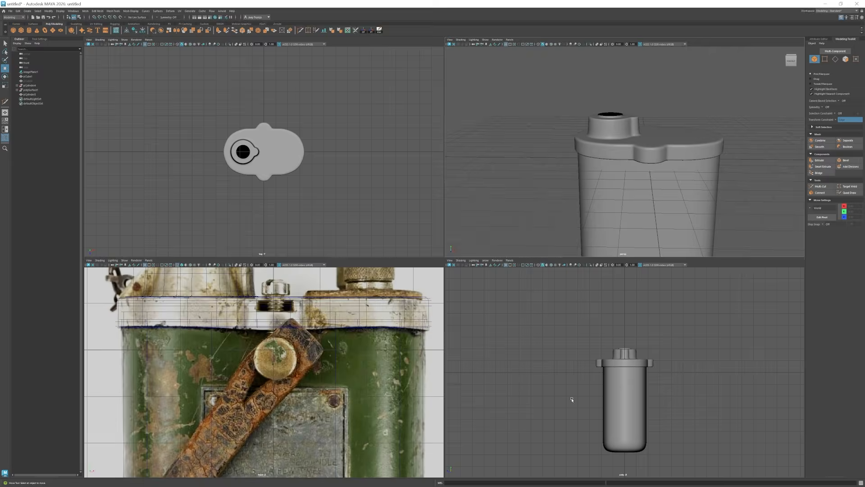
{"action": "key", "text": "space"}
{"action": "scroll", "coordinate": [505, 291], "scroll_direction": "down", "scroll_amount": 3}
{"action": "left_click", "coordinate": [506, 292]}
{"action": "scroll", "coordinate": [506, 292], "scroll_direction": "up", "scroll_amount": 1}
{"action": "middle_click_drag", "start_coordinate": [507, 292], "coordinate": [519, 295], "text": "alt"}
{"action": "right_click_drag", "start_coordinate": [423, 228], "coordinate": [399, 228]}
{"action": "left_click_drag", "start_coordinate": [298, 198], "coordinate": [493, 266]}
{"action": "left_click_drag", "start_coordinate": [392, 211], "coordinate": [390, 209]}
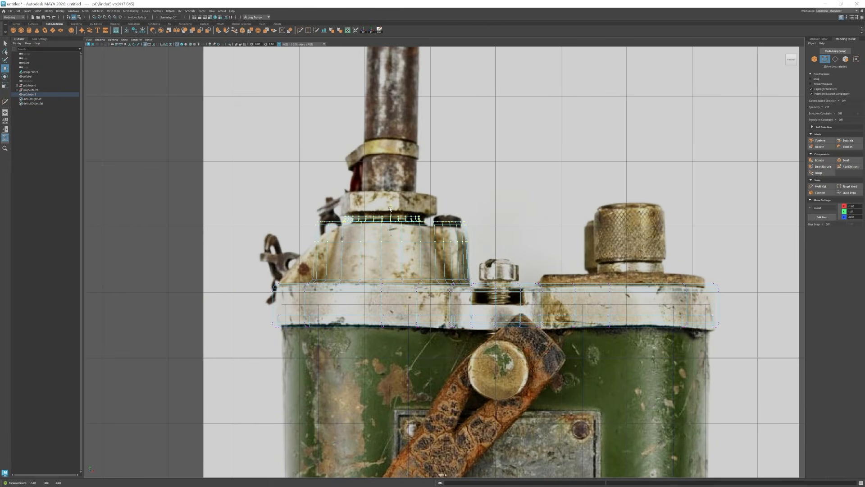
{"action": "key", "text": "ctrl+z"}
{"action": "key", "text": "w"}
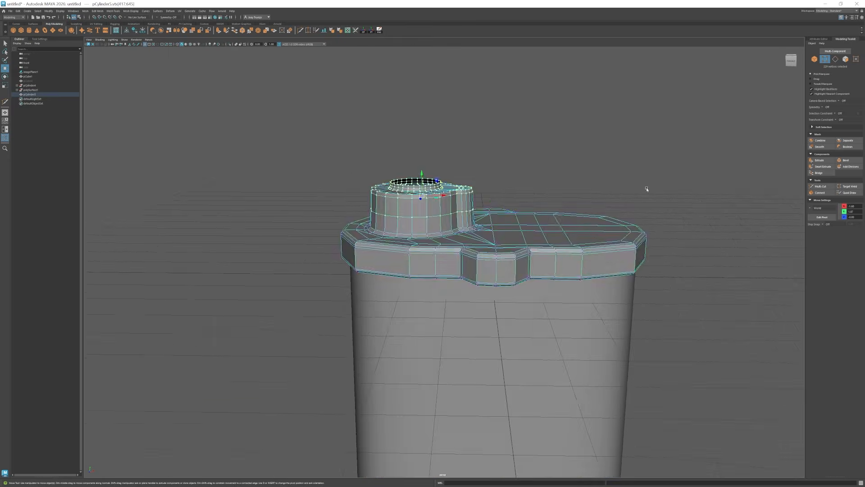
Scale the edge loops around the housing's wall to taper it from the base toward the top.
{"action": "left_click_drag", "start_coordinate": [441, 234], "coordinate": [436, 230], "text": "alt"}
{"action": "scroll", "coordinate": [436, 229], "scroll_direction": "up", "scroll_amount": 2}
{"action": "right_click_drag", "start_coordinate": [424, 230], "coordinate": [422, 208]}
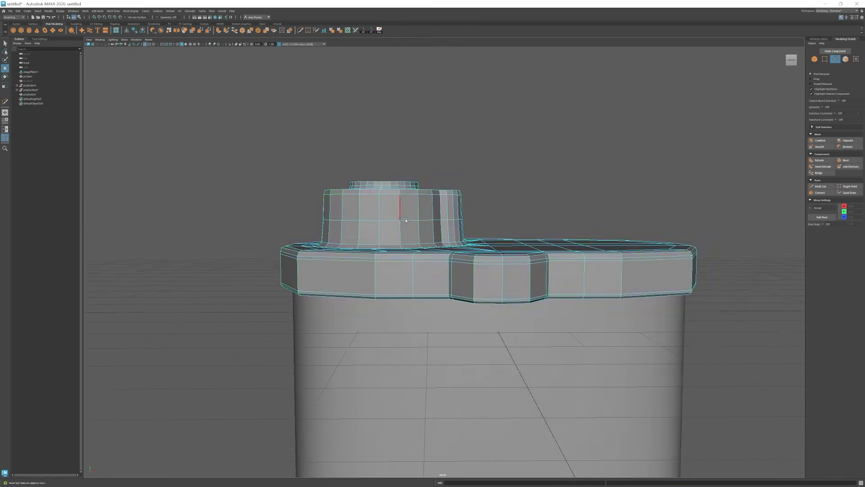
{"action": "double_click", "coordinate": [408, 241]}
{"action": "key", "text": "r"}
{"action": "key", "text": "3"}
{"action": "double_click", "coordinate": [446, 220]}
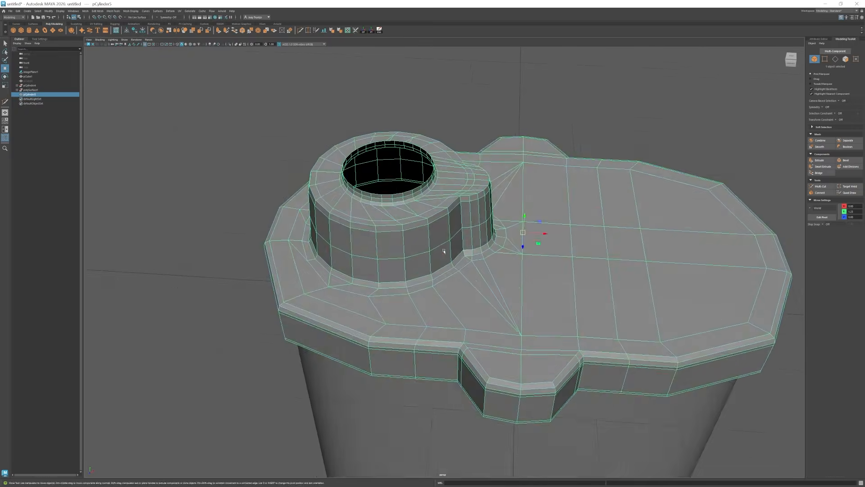
Inspect the edge flow on the lid around the housing's base from several angles.
{"action": "right_click_drag", "start_coordinate": [444, 250], "coordinate": [443, 230]}
{"action": "left_click_drag", "start_coordinate": [439, 232], "coordinate": [409, 263], "text": "alt"}
{"action": "left_click", "coordinate": [338, 318]}
{"action": "left_click_drag", "start_coordinate": [347, 329], "coordinate": [444, 288], "text": "alt"}
{"action": "left_click", "coordinate": [388, 317]}
{"action": "left_click", "coordinate": [393, 295]}
{"action": "right_click_drag", "start_coordinate": [443, 287], "coordinate": [457, 273]}
{"action": "left_click_drag", "start_coordinate": [432, 284], "coordinate": [446, 261], "text": "alt"}
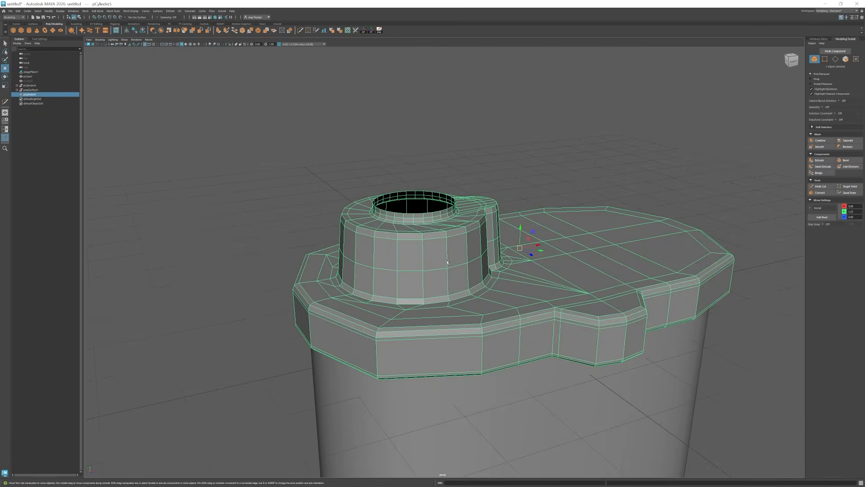
Create a polygon cylinder and set its axis subdivisions to 6 for the hexagonal nut.
{"action": "left_click", "coordinate": [29, 30]}
{"action": "scroll", "coordinate": [477, 280], "scroll_direction": "down", "scroll_amount": 3}
{"action": "left_click_drag", "start_coordinate": [491, 292], "coordinate": [501, 287], "text": "alt"}
{"action": "mouse_move", "coordinate": [506, 286]}
{"action": "left_mouse_down"}
{"action": "mouse_move", "coordinate": [508, 180]}
{"action": "mouse_move", "coordinate": [479, 199]}
{"action": "mouse_move", "coordinate": [391, 212]}
{"action": "mouse_move", "coordinate": [380, 233]}
{"action": "mouse_move", "coordinate": [410, 247]}
{"action": "left_mouse_up"}
{"action": "left_click", "coordinate": [819, 39]}
{"action": "left_click", "coordinate": [821, 54]}
{"action": "double_click", "coordinate": [800, 106]}
{"action": "type", "text": "6"}
{"action": "key", "text": "Return"}
Flatten the six-sided cylinder and position it over the housing's collar as a hex nut.
{"action": "key", "text": "r"}
{"action": "key", "text": "w"}
{"action": "key", "text": "r"}
{"action": "key", "text": "space"}
{"action": "key", "text": "space"}
{"action": "mouse_move", "coordinate": [511, 216]}
{"action": "left_mouse_down", "text": "alt"}
{"action": "mouse_move", "coordinate": [495, 253]}
{"action": "mouse_move", "coordinate": [514, 226]}
{"action": "left_mouse_up", "text": "alt"}
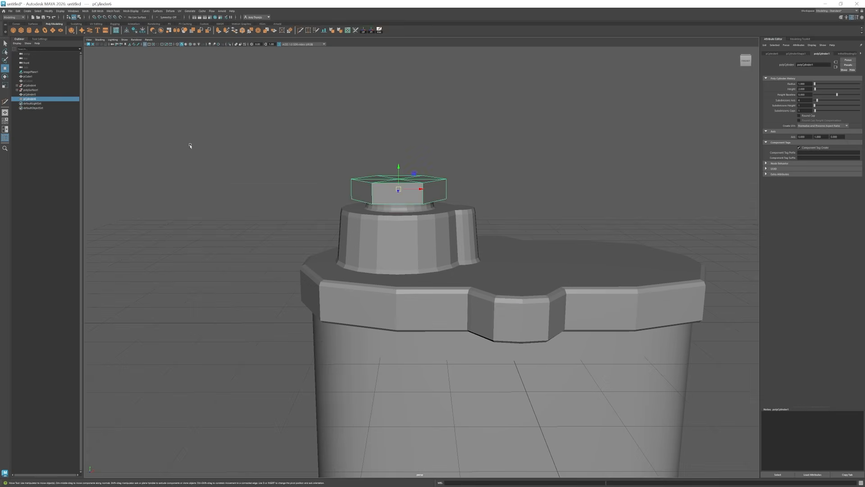
Create a second polygon cylinder, raise it above the lid and scale it down for the lobe's screw head.
{"action": "left_click", "coordinate": [29, 30]}
{"action": "key", "text": "r"}
{"action": "key", "text": "w"}
{"action": "left_click_drag", "start_coordinate": [499, 301], "coordinate": [500, 159]}
{"action": "key", "text": "r"}
{"action": "mouse_move", "coordinate": [501, 181]}
{"action": "left_mouse_down"}
{"action": "mouse_move", "coordinate": [454, 184]}
{"action": "mouse_move", "coordinate": [485, 182]}
{"action": "left_mouse_up"}
{"action": "key", "text": "w"}
Position the small cylinder on top of the housing's lobe to match the screw in the front reference.
{"action": "key", "text": "space"}
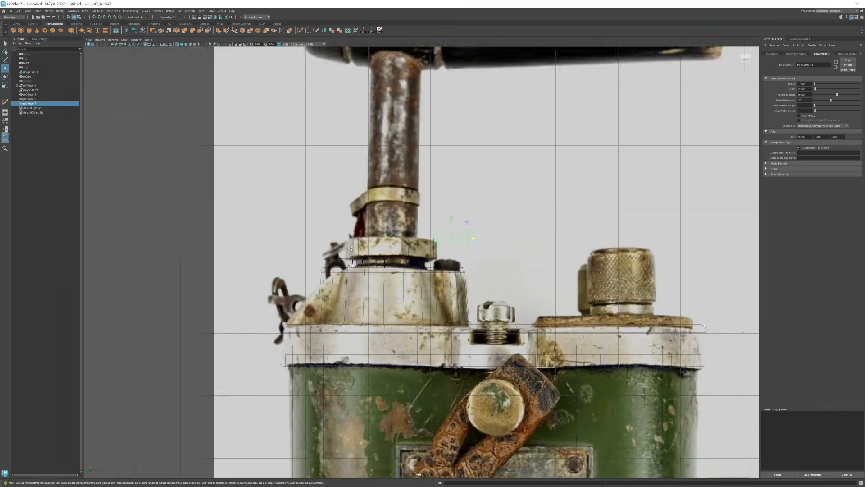
{"action": "left_click_drag", "start_coordinate": [455, 214], "coordinate": [451, 244]}
{"action": "left_click_drag", "start_coordinate": [475, 272], "coordinate": [468, 239]}
{"action": "key", "text": "space"}
{"action": "key", "text": "space"}
Scale the hex nut to match the nut's size in the front reference photo.
{"action": "left_click", "coordinate": [403, 192]}
{"action": "key", "text": "space"}
{"action": "key", "text": "space"}
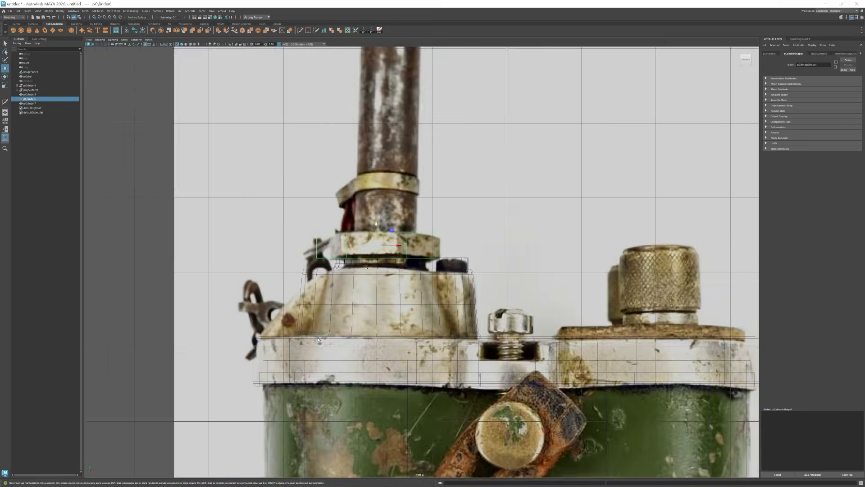
{"action": "scroll", "coordinate": [394, 265], "scroll_direction": "up", "scroll_amount": 2}
{"action": "key", "text": "r"}
{"action": "left_click_drag", "start_coordinate": [393, 262], "coordinate": [401, 265]}
Check the placement of the hex nut and the lobe's screw head in the perspective view.
{"action": "left_click", "coordinate": [496, 253]}
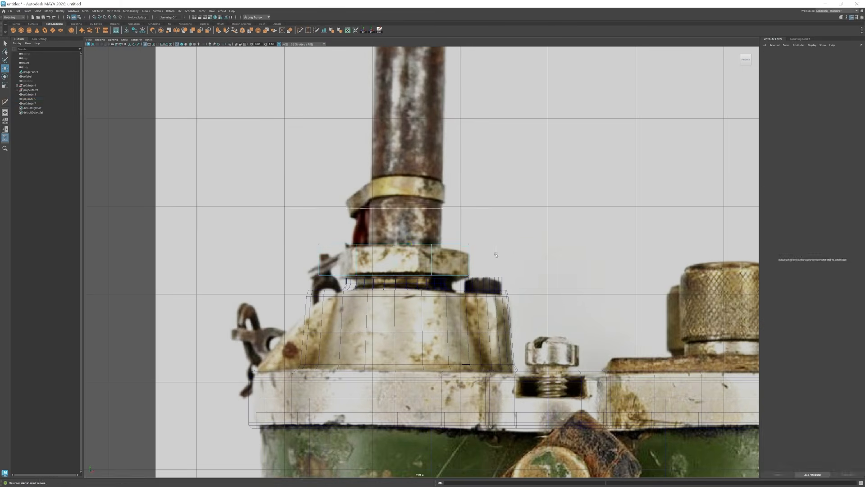
{"action": "left_click", "coordinate": [469, 257]}
{"action": "key", "text": "space"}
{"action": "key", "text": "space"}
{"action": "left_click", "coordinate": [486, 239]}
{"action": "mouse_move", "coordinate": [464, 239]}
{"action": "left_mouse_down", "text": "alt"}
{"action": "mouse_move", "coordinate": [476, 280]}
{"action": "mouse_move", "coordinate": [446, 255]}
{"action": "left_mouse_up", "text": "alt"}
{"action": "left_click", "coordinate": [415, 233]}
{"action": "scroll", "coordinate": [345, 199], "scroll_direction": "up", "scroll_amount": 2}
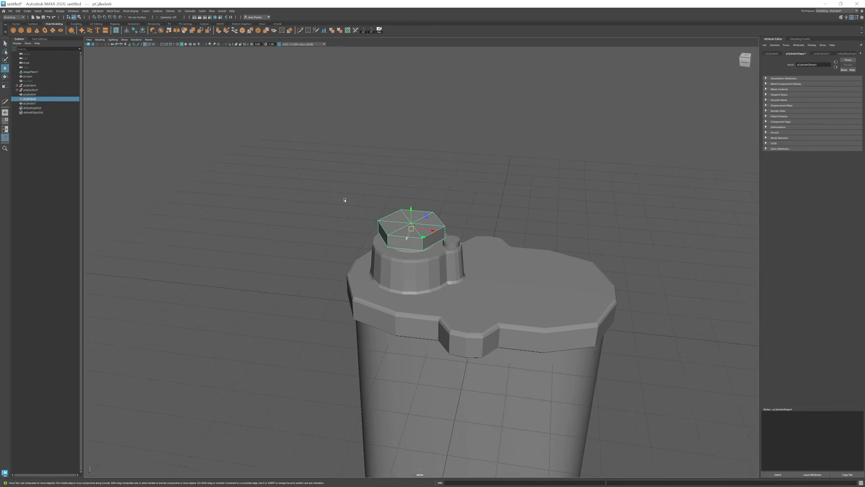
Add a round cylinder through the hex nut for the plunger shaft and scale it against the front reference.
{"action": "left_click", "coordinate": [351, 193]}
{"action": "left_click", "coordinate": [398, 203]}
{"action": "key", "text": "space"}
{"action": "key", "text": "space"}
{"action": "key", "text": "r"}
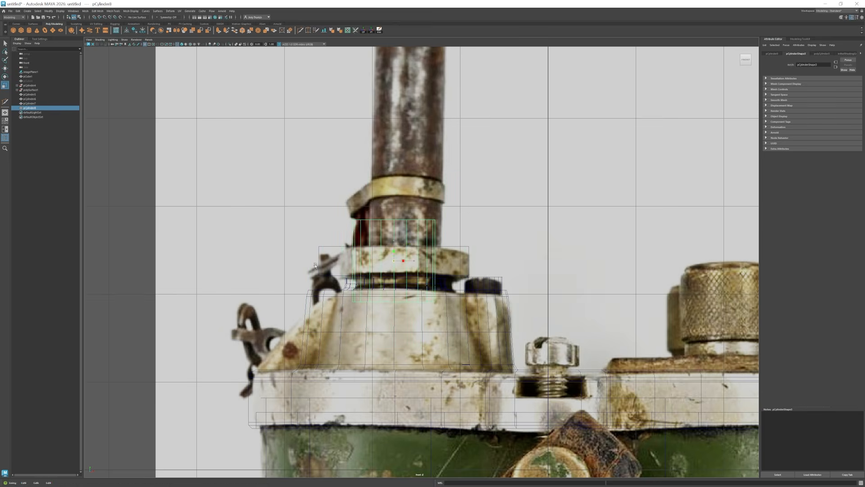
{"action": "mouse_move", "coordinate": [416, 261]}
{"action": "right_mouse_down", "text": "alt"}
{"action": "mouse_move", "coordinate": [374, 253]}
{"action": "mouse_move", "coordinate": [411, 259]}
{"action": "right_mouse_up", "text": "alt"}
{"action": "left_click", "coordinate": [408, 229]}
{"action": "left_click", "coordinate": [419, 232]}
{"action": "key", "text": "space"}
{"action": "key", "text": "space"}
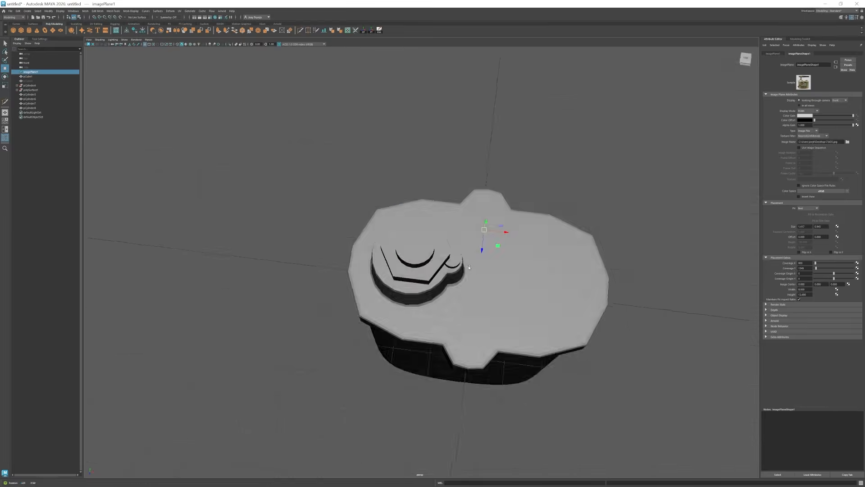
Raise the top vertices of the plunger shaft cylinder to extend the shaft up to the handle in the front reference.
{"action": "left_click_drag", "start_coordinate": [441, 270], "coordinate": [427, 225], "text": "alt"}
{"action": "left_click", "coordinate": [455, 194]}
{"action": "left_click", "coordinate": [422, 228]}
{"action": "key", "text": "space"}
{"action": "key", "text": "space"}
{"action": "right_click_drag", "start_coordinate": [408, 239], "coordinate": [372, 239]}
{"action": "left_click_drag", "start_coordinate": [353, 208], "coordinate": [448, 233]}
{"action": "right_click_drag", "start_coordinate": [459, 250], "coordinate": [404, 249], "text": "alt"}
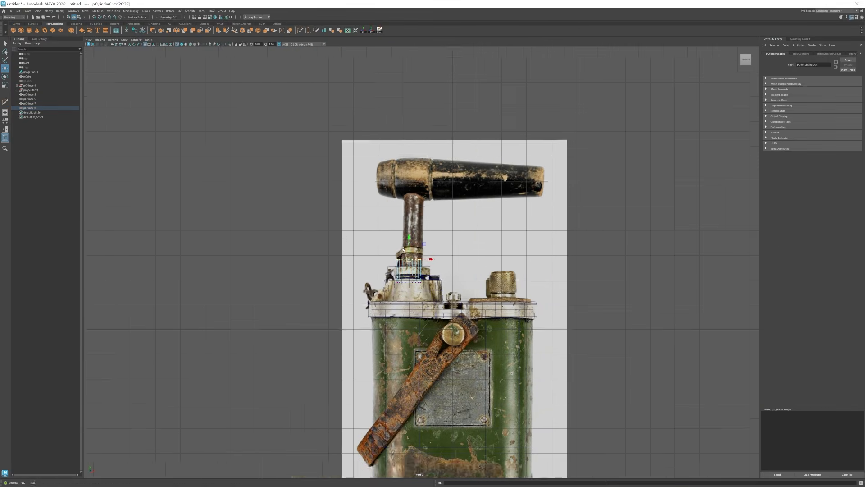
{"action": "middle_click_drag", "start_coordinate": [403, 249], "coordinate": [391, 264], "text": "alt"}
{"action": "scroll", "coordinate": [397, 273], "scroll_direction": "up", "scroll_amount": 4}
{"action": "left_click_drag", "start_coordinate": [385, 266], "coordinate": [458, 170]}
{"action": "key", "text": "space"}
{"action": "key", "text": "space"}
{"action": "right_click_drag", "start_coordinate": [458, 170], "coordinate": [495, 180], "text": "alt"}
Turn on smooth mesh preview for the lid with the plunger housing.
{"action": "left_click", "coordinate": [396, 213]}
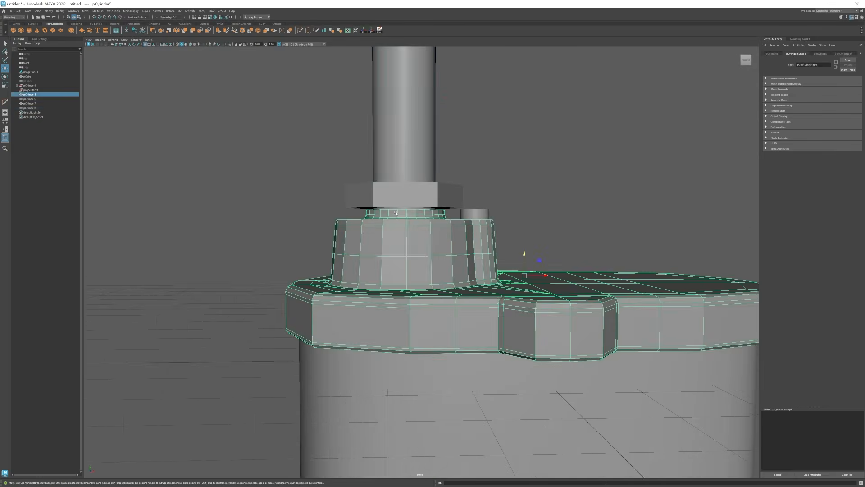
{"action": "left_click", "coordinate": [401, 197]}
{"action": "right_click_drag", "start_coordinate": [398, 214], "coordinate": [398, 189]}
{"action": "key", "text": "3"}
{"action": "left_click", "coordinate": [484, 185]}
Delete the hex nut's cap faces and extrude the open border edges inward toward the shaft.
{"action": "left_click_drag", "start_coordinate": [473, 189], "coordinate": [426, 221], "text": "alt"}
{"action": "left_click", "coordinate": [396, 230]}
{"action": "right_click_drag", "start_coordinate": [422, 223], "coordinate": [396, 238], "text": "shift"}
{"action": "left_click", "coordinate": [457, 240]}
{"action": "left_click", "coordinate": [408, 248]}
{"action": "left_click", "coordinate": [375, 234]}
{"action": "left_click_drag", "start_coordinate": [377, 232], "coordinate": [419, 200], "text": "alt"}
{"action": "key", "text": "w"}
{"action": "key", "text": "Delete"}
{"action": "double_click", "coordinate": [450, 222]}
{"action": "key", "text": "r"}
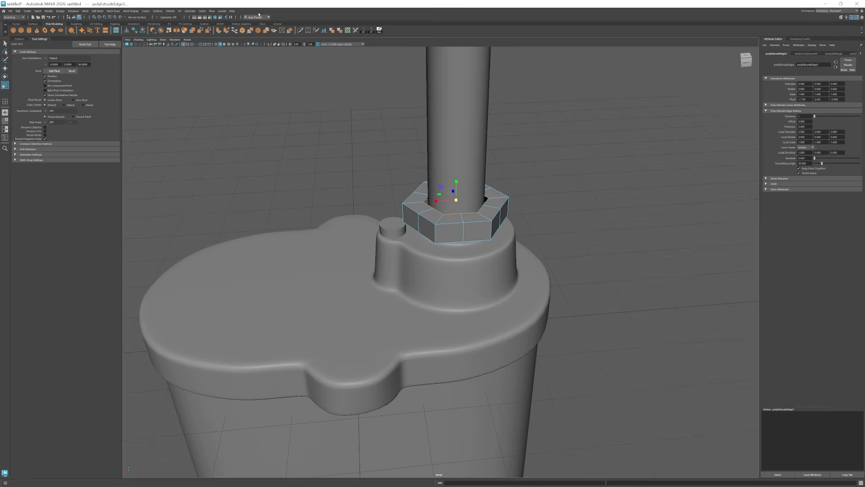
Refine the inner edge loops of the hex nut by scaling them and bevel the nut's edges.
{"action": "left_click", "coordinate": [290, 31]}
{"action": "left_click_drag", "start_coordinate": [433, 158], "coordinate": [443, 189], "text": "alt"}
{"action": "key", "text": "r"}
{"action": "left_click_drag", "start_coordinate": [455, 204], "coordinate": [456, 204]}
{"action": "key", "text": "w"}
{"action": "left_click_drag", "start_coordinate": [453, 225], "coordinate": [436, 214], "text": "alt"}
{"action": "double_click", "coordinate": [450, 210]}
{"action": "key", "text": "r"}
{"action": "left_click_drag", "start_coordinate": [454, 193], "coordinate": [218, 72], "text": "alt"}
{"action": "left_click", "coordinate": [423, 212]}
{"action": "key", "text": "ctrl+b"}
{"action": "left_click", "coordinate": [580, 196]}
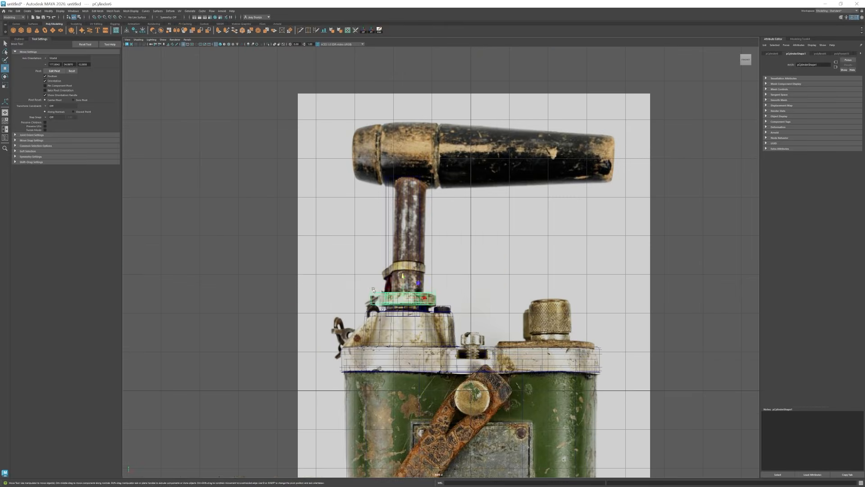
{"action": "key", "text": "space"}
{"action": "key", "text": "space"}
{"action": "scroll", "coordinate": [421, 238], "scroll_direction": "up", "scroll_amount": 5}
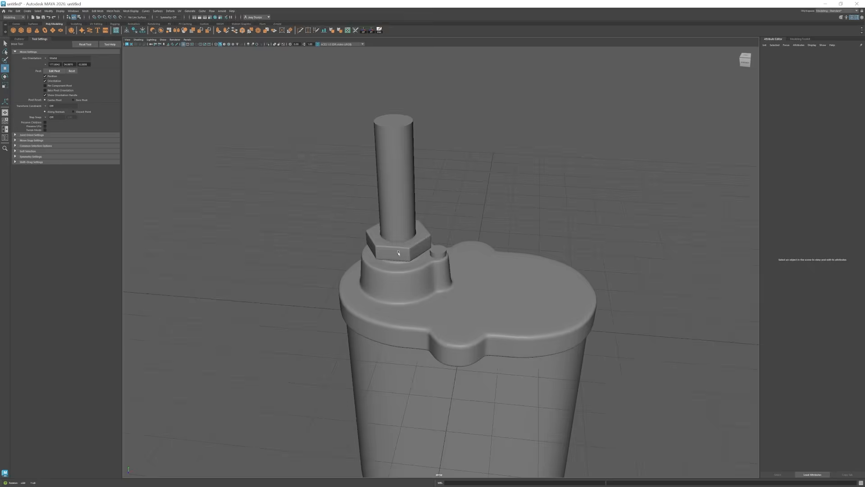
Add a horizontal cylinder on top of the shaft and size it to the thick part of the handle in the front reference.
{"action": "left_click", "coordinate": [421, 238]}
{"action": "key", "text": "space"}
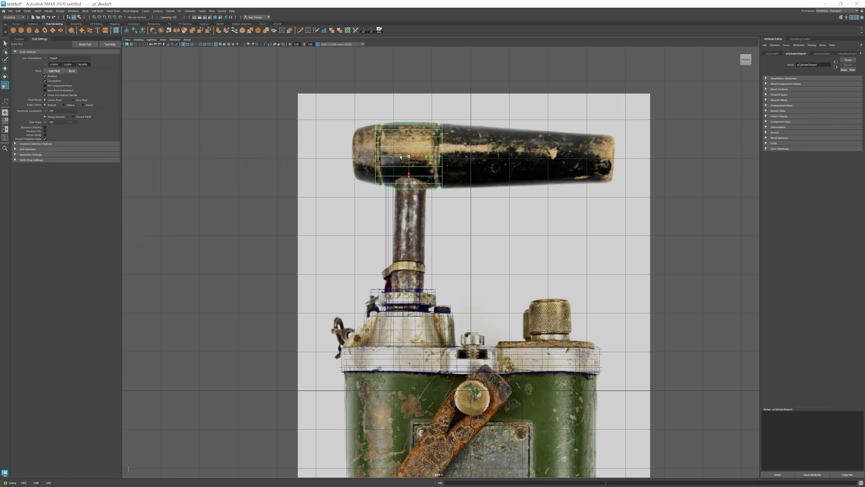
{"action": "scroll", "coordinate": [394, 118], "scroll_direction": "up", "scroll_amount": 1}
{"action": "left_click", "coordinate": [395, 118]}
{"action": "left_click", "coordinate": [383, 162]}
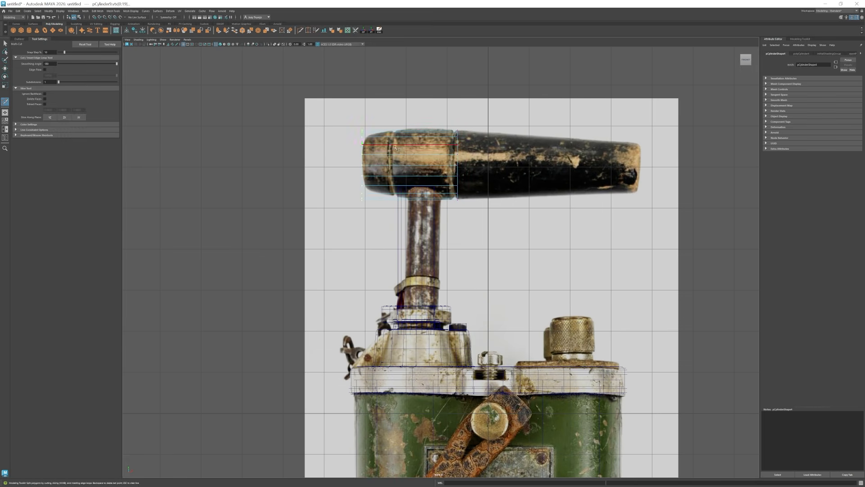
Taper the handle's short end by scaling its end vertices to match the front reference.
{"action": "left_click", "coordinate": [386, 214]}
{"action": "left_click_drag", "start_coordinate": [387, 214], "coordinate": [356, 126]}
{"action": "key", "text": "r"}
{"action": "left_click_drag", "start_coordinate": [361, 165], "coordinate": [353, 167]}
Extend the handle's other end to the tip of the long grip and scale it down to match the taper.
{"action": "left_click_drag", "start_coordinate": [464, 126], "coordinate": [451, 203]}
{"action": "middle_click_drag", "start_coordinate": [479, 162], "coordinate": [433, 169], "text": "alt"}
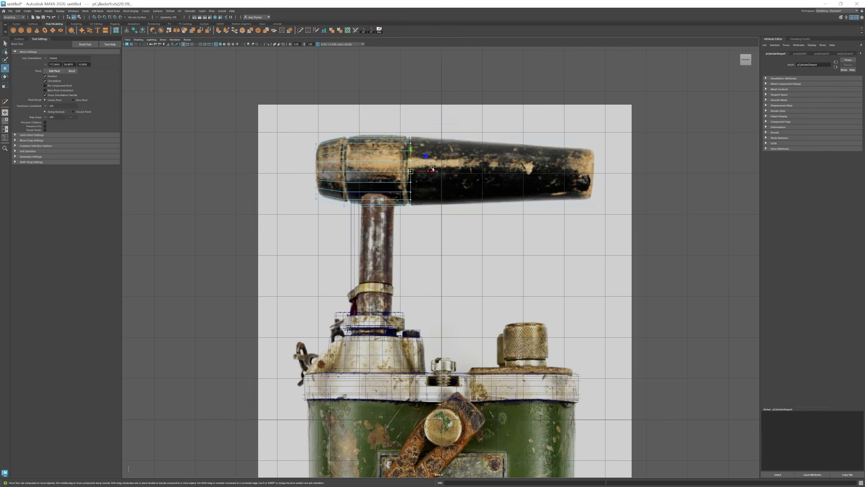
{"action": "key", "text": "r"}
{"action": "left_click_drag", "start_coordinate": [594, 171], "coordinate": [579, 173]}
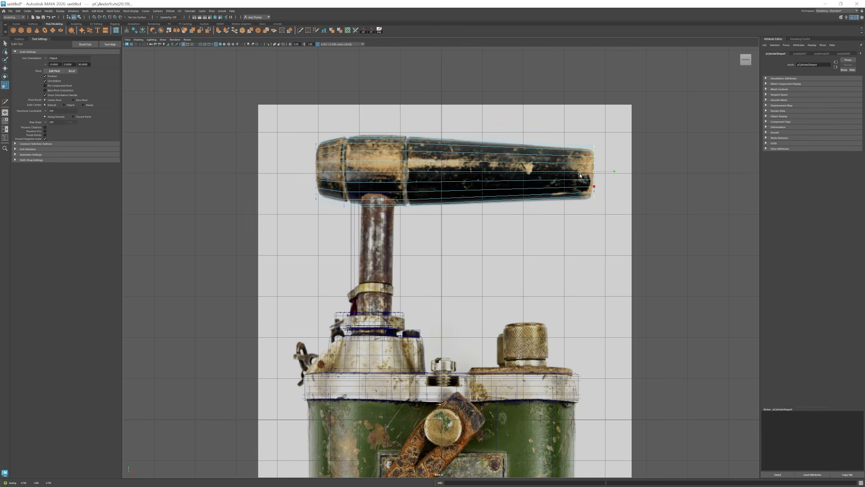
{"action": "key", "text": "F8"}
{"action": "key", "text": "space"}
{"action": "key", "text": "space"}
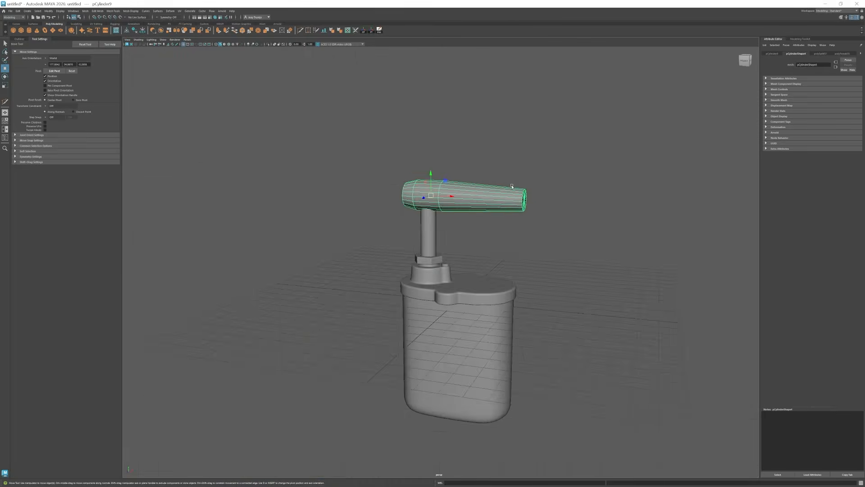
Bevel the two edge loops at the handle's ring grooves into narrow bands.
{"action": "key", "text": "space"}
{"action": "key", "text": "space"}
{"action": "key", "text": "f"}
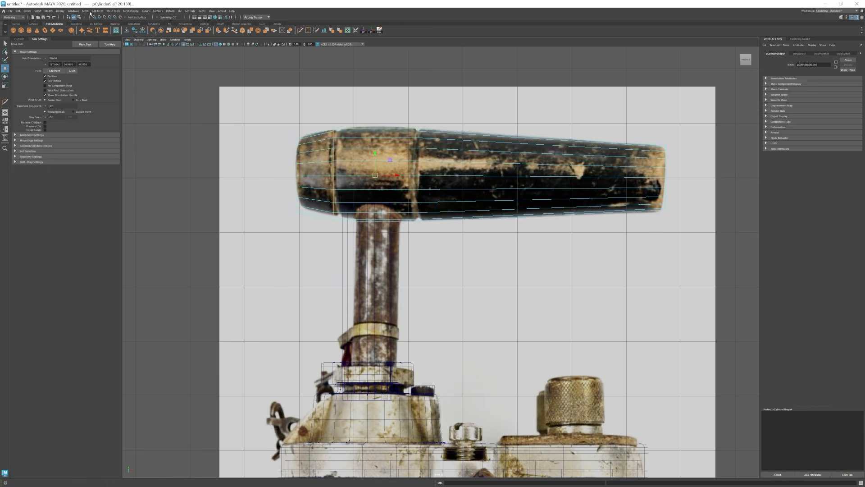
{"action": "key", "text": "ctrl+b"}
{"action": "key", "text": "w"}
Extrude the narrow face bands around the handle and scale them inward to form the two ring grooves.
{"action": "right_click", "coordinate": [418, 148]}
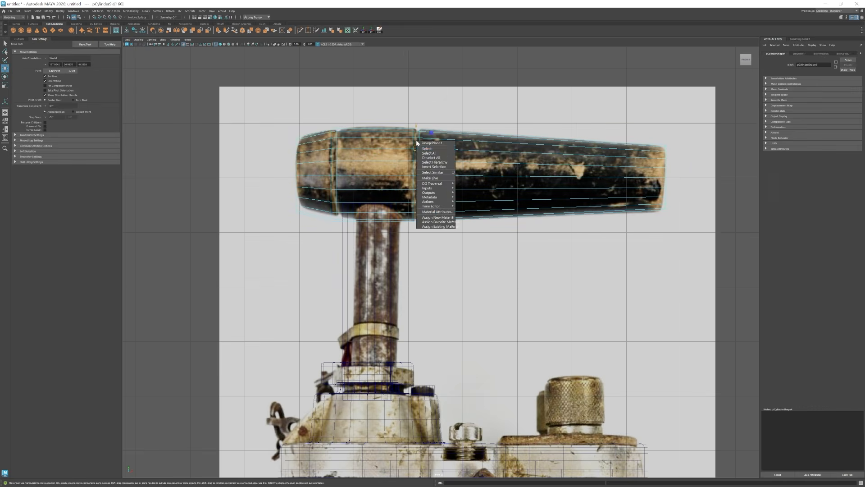
{"action": "key", "text": "ctrl+e"}
{"action": "key", "text": "r"}
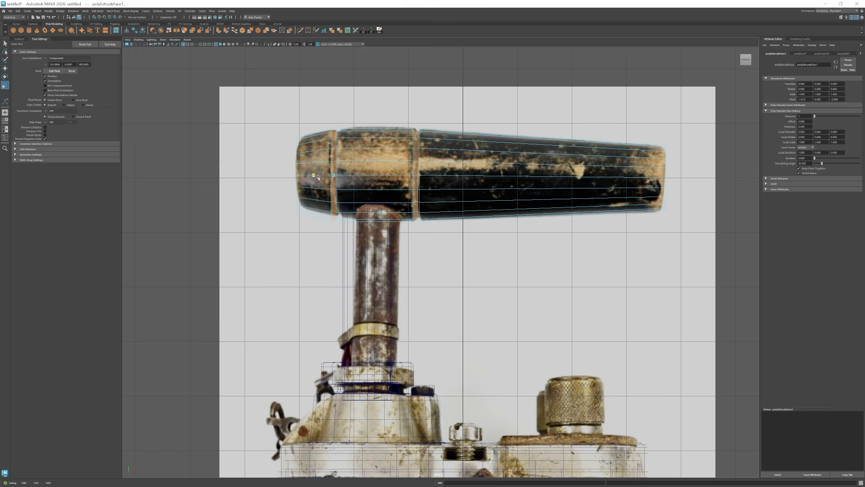
{"action": "key", "text": "space"}
{"action": "key", "text": "space"}
{"action": "left_click_drag", "start_coordinate": [545, 137], "coordinate": [518, 149], "text": "alt"}
Bevel the rim edges at the handle's ends.
{"action": "double_click", "coordinate": [521, 188]}
{"action": "key", "text": "w"}
{"action": "key", "text": "space"}
{"action": "key", "text": "space"}
{"action": "left_click", "coordinate": [98, 10]}
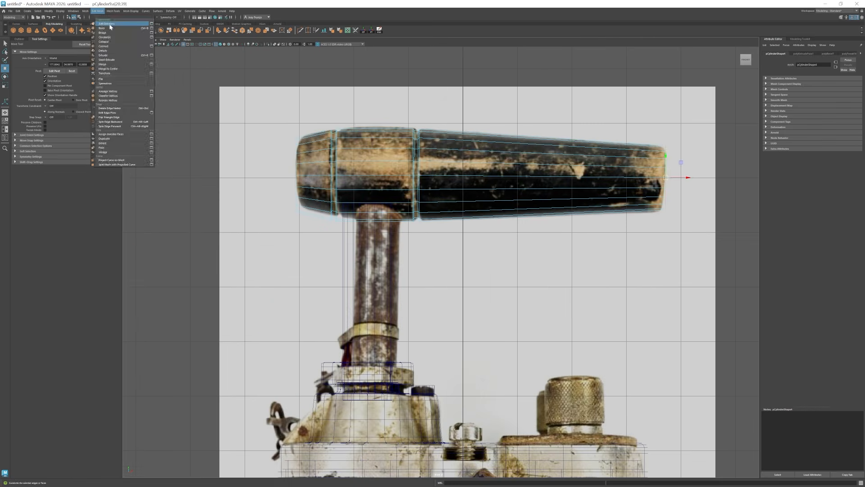
{"action": "left_click", "coordinate": [108, 28]}
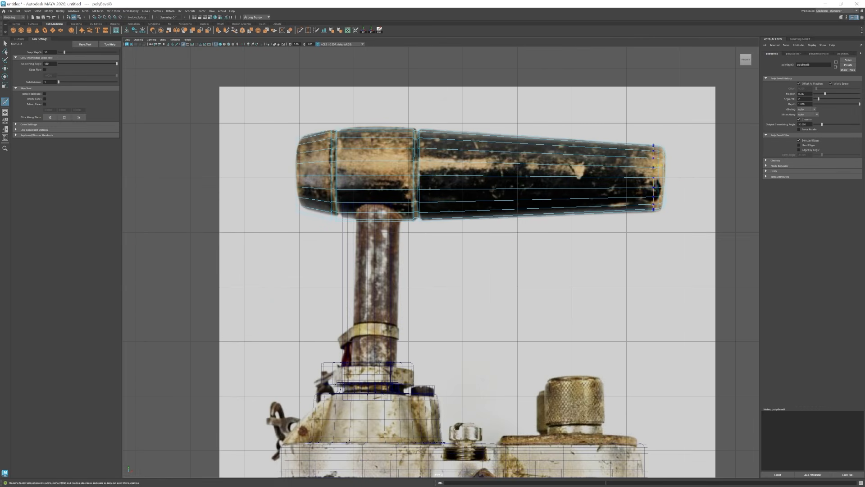
{"action": "key", "text": "ctrl+b"}
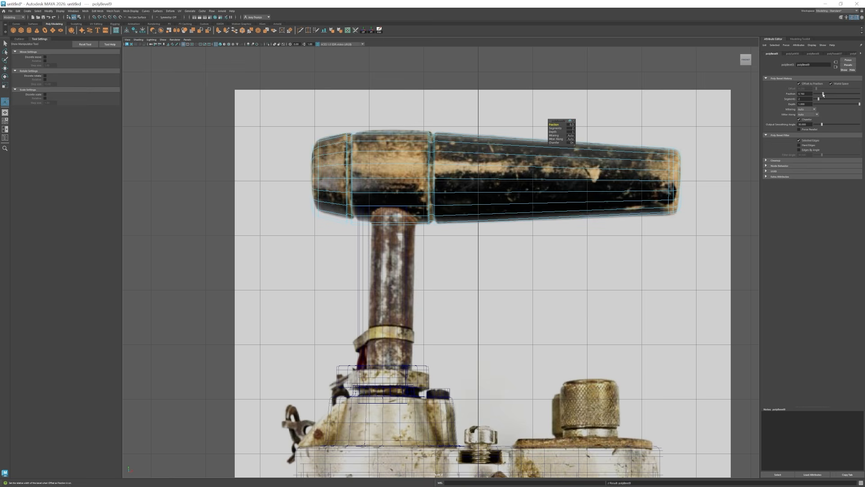
{"action": "key", "text": "w"}
{"action": "key", "text": "F8"}
{"action": "key", "text": "space"}
{"action": "key", "text": "space"}
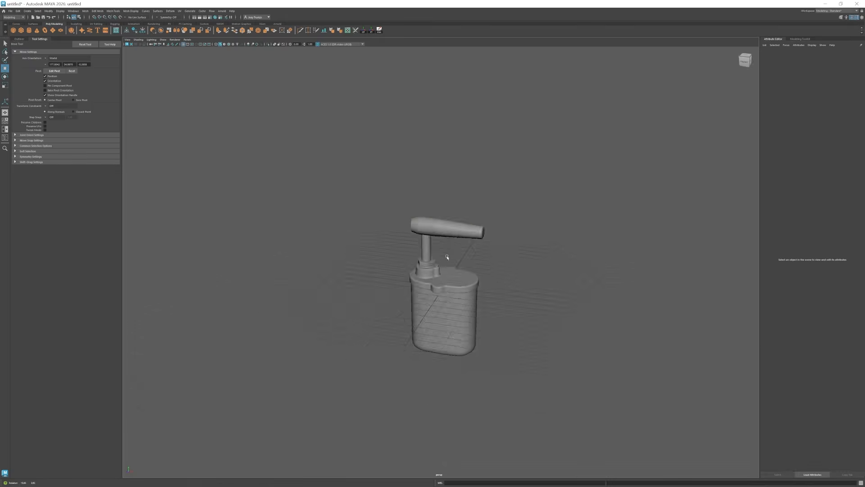
Insert supporting edge loops in the handle's middle section and spread them toward the two grooves.
{"action": "scroll", "coordinate": [445, 192], "scroll_direction": "up", "scroll_amount": 3}
{"action": "scroll", "coordinate": [451, 198], "scroll_direction": "up", "scroll_amount": 5}
{"action": "middle_click_drag", "start_coordinate": [456, 203], "coordinate": [500, 298], "text": "alt"}
{"action": "scroll", "coordinate": [440, 226], "scroll_direction": "up", "scroll_amount": 4}
{"action": "left_click", "coordinate": [127, 11]}
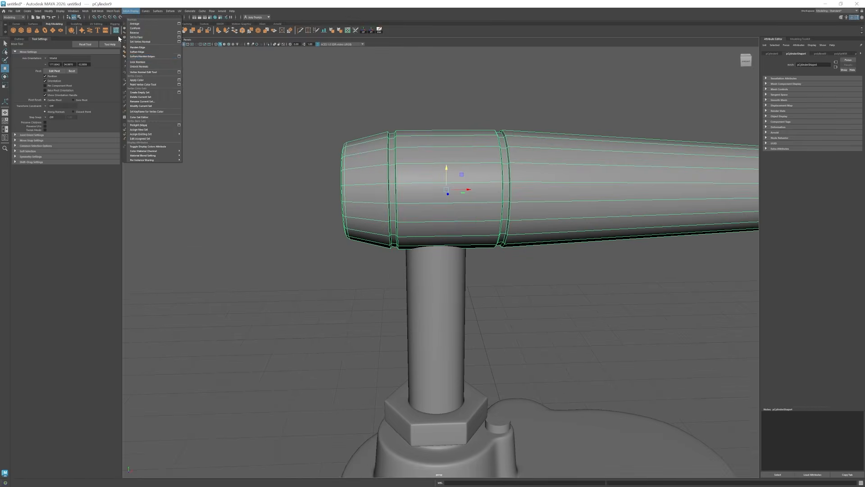
{"action": "left_click", "coordinate": [119, 40]}
{"action": "left_click", "coordinate": [391, 151]}
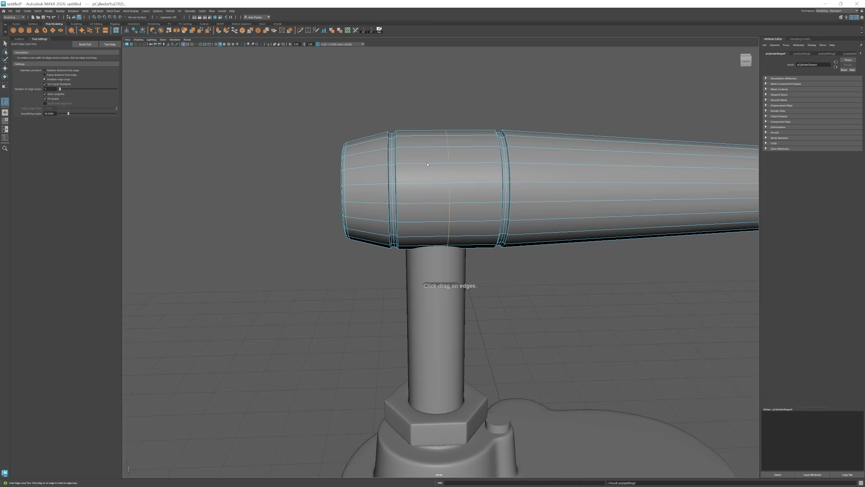
{"action": "left_click", "coordinate": [465, 165]}
{"action": "key", "text": "r"}
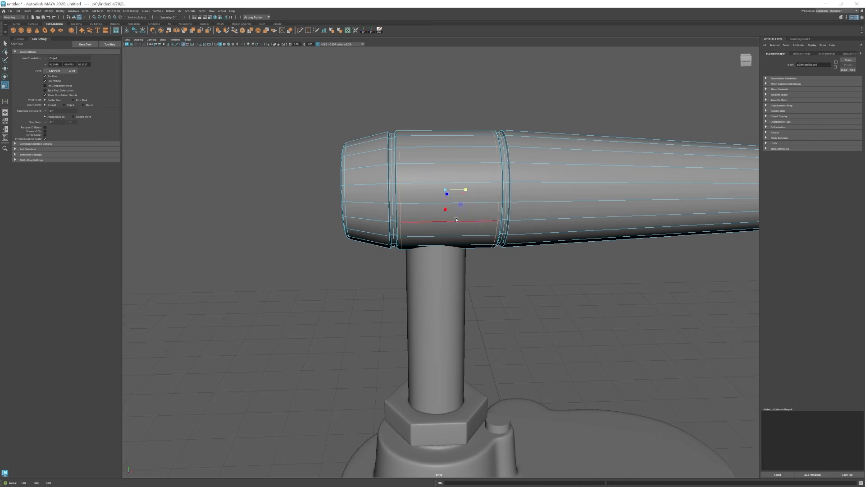
{"action": "scroll", "coordinate": [451, 216], "scroll_direction": "down", "scroll_amount": 6}
{"action": "left_click_drag", "start_coordinate": [419, 218], "coordinate": [411, 141], "text": "alt"}
{"action": "key", "text": "w"}
Adjust the handle's vertices to fit the outline in the front reference and check the smoothed shape in perspective.
{"action": "scroll", "coordinate": [421, 205], "scroll_direction": "up", "scroll_amount": 2}
{"action": "scroll", "coordinate": [407, 171], "scroll_direction": "up", "scroll_amount": 2}
{"action": "scroll", "coordinate": [410, 240], "scroll_direction": "down", "scroll_amount": 3}
{"action": "left_click", "coordinate": [410, 240]}
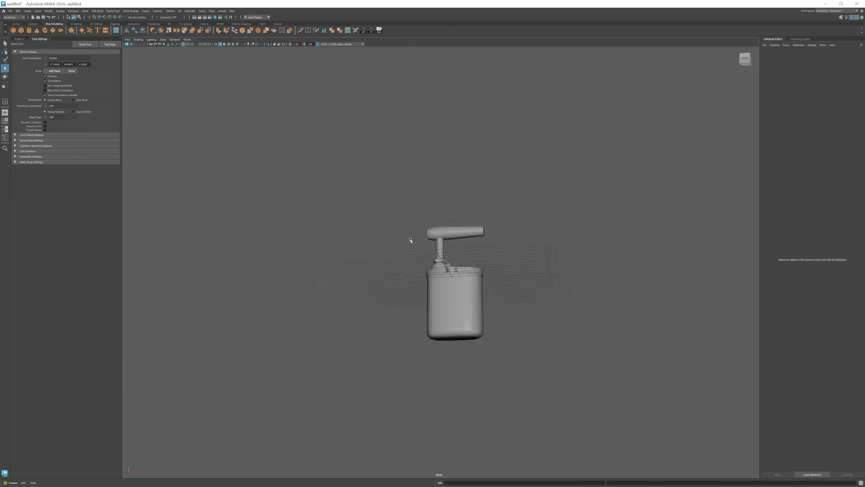
{"action": "left_click_drag", "start_coordinate": [410, 240], "coordinate": [374, 216], "text": "alt"}
{"action": "left_click", "coordinate": [365, 214]}
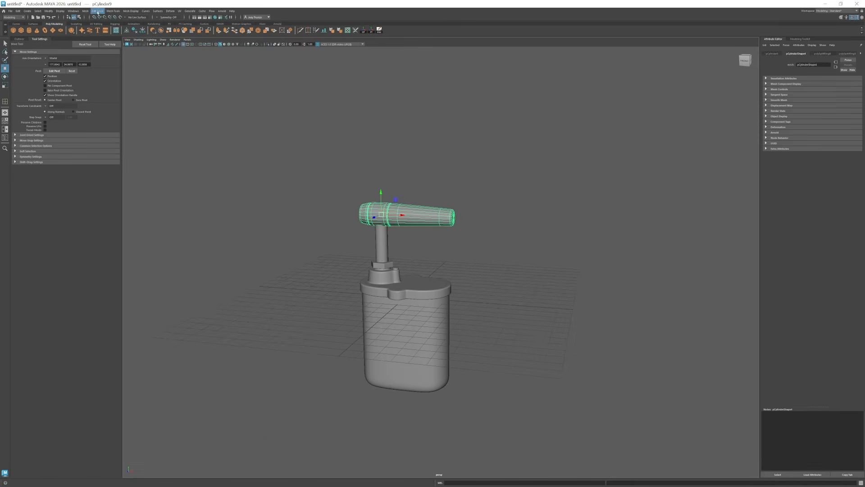
{"action": "key", "text": "t"}
{"action": "key", "text": "w"}
{"action": "key", "text": "space"}
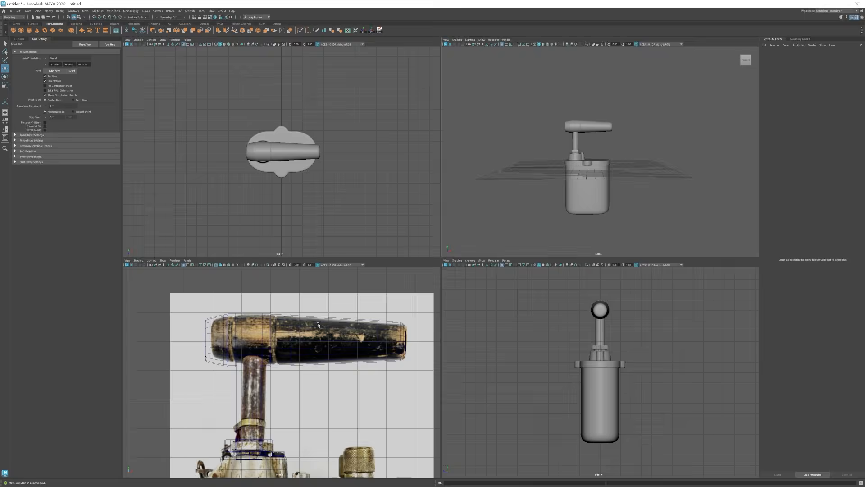
{"action": "key", "text": "space"}
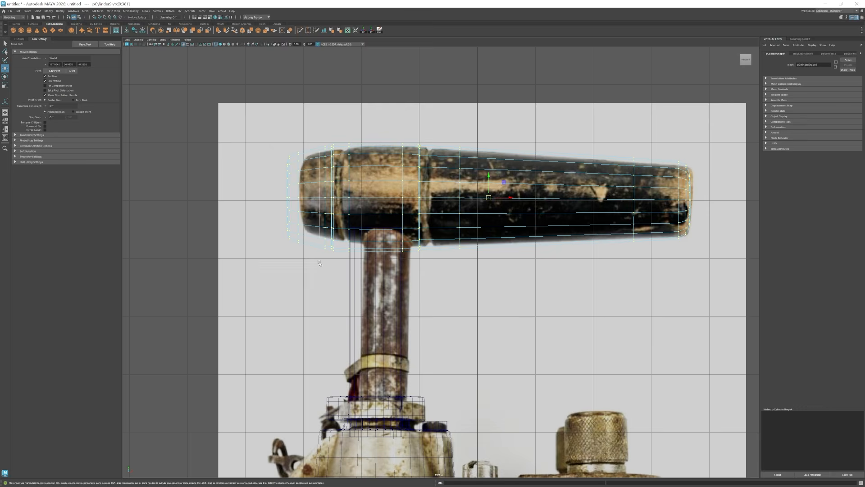
{"action": "key", "text": "space"}
{"action": "key", "text": "space"}
{"action": "left_click", "coordinate": [464, 235]}
{"action": "mouse_move", "coordinate": [464, 236]}
{"action": "left_mouse_down", "text": "alt"}
{"action": "mouse_move", "coordinate": [429, 282]}
{"action": "mouse_move", "coordinate": [441, 261]}
{"action": "mouse_move", "coordinate": [442, 279]}
{"action": "left_mouse_up", "text": "alt"}
{"action": "scroll", "coordinate": [430, 282], "scroll_direction": "up", "scroll_amount": 4}
{"action": "scroll", "coordinate": [446, 271], "scroll_direction": "up", "scroll_amount": 2}
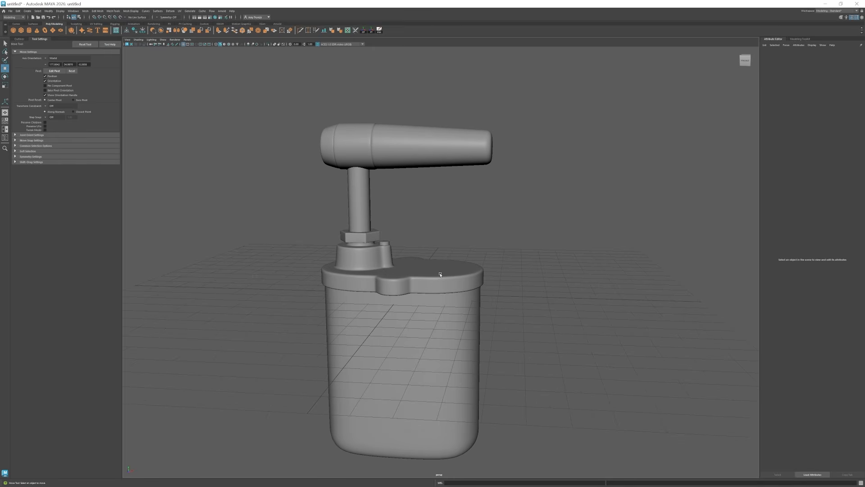
Add a cylinder facing forward and scale it over the strap's round knob in the front reference.
{"action": "scroll", "coordinate": [481, 268], "scroll_direction": "up", "scroll_amount": 2}
{"action": "left_click_drag", "start_coordinate": [387, 268], "coordinate": [433, 261], "text": "alt"}
{"action": "right_click_drag", "start_coordinate": [432, 261], "coordinate": [433, 234], "text": "shift"}
{"action": "key", "text": "space"}
{"action": "key", "text": "space"}
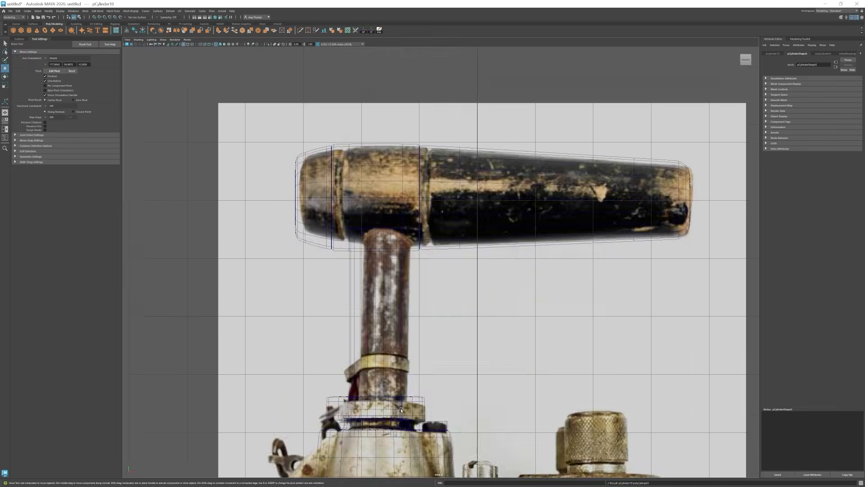
{"action": "middle_click_drag", "start_coordinate": [451, 441], "coordinate": [443, 191], "text": "alt"}
{"action": "key", "text": "e"}
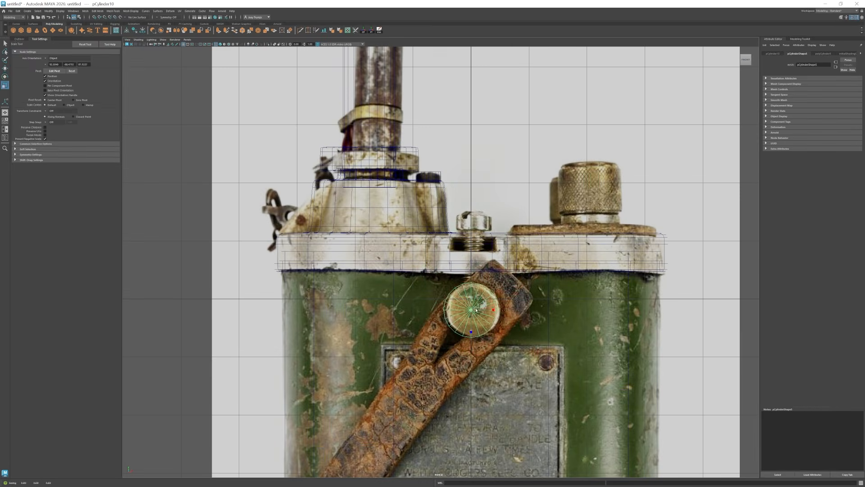
{"action": "key", "text": "space"}
{"action": "key", "text": "space"}
{"action": "scroll", "coordinate": [477, 309], "scroll_direction": "up", "scroll_amount": 3}
{"action": "left_click_drag", "start_coordinate": [321, 286], "coordinate": [361, 286], "text": "alt"}
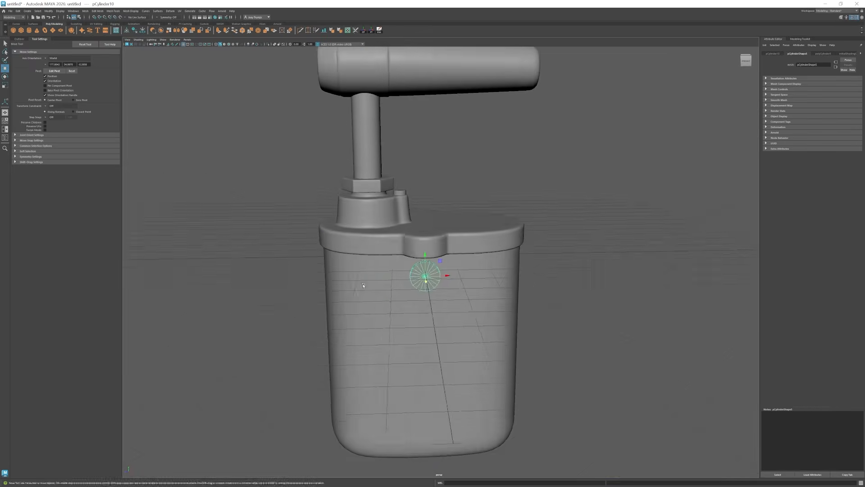
{"action": "key", "text": "space"}
{"action": "key", "text": "space"}
{"action": "key", "text": "space"}
{"action": "key", "text": "space"}
Turn off the lid's smooth preview, duplicate the lid and raise the copy above the original.
{"action": "left_click_drag", "start_coordinate": [547, 286], "coordinate": [481, 238]}
{"action": "key", "text": "1"}
{"action": "key", "text": "ctrl+d"}
{"action": "left_click_drag", "start_coordinate": [419, 200], "coordinate": [419, 159]}
Extract the top faces at the duplicate lid's end opposite the plunger housing as a separate plate.
{"action": "right_click_drag", "start_coordinate": [451, 189], "coordinate": [451, 212]}
{"action": "middle_click_drag", "start_coordinate": [450, 193], "coordinate": [419, 221], "text": "alt"}
{"action": "scroll", "coordinate": [420, 189], "scroll_direction": "up", "scroll_amount": 5}
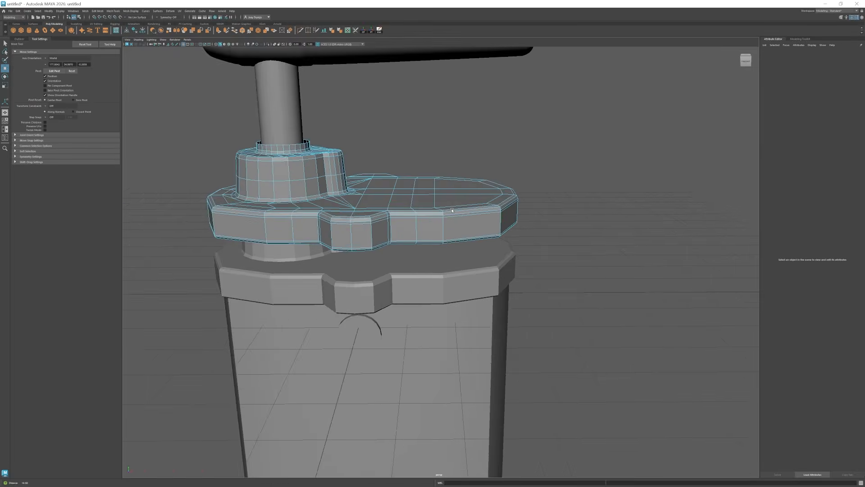
{"action": "left_click", "coordinate": [419, 173]}
{"action": "double_click", "coordinate": [419, 151], "text": "shift"}
{"action": "left_click", "coordinate": [97, 11]}
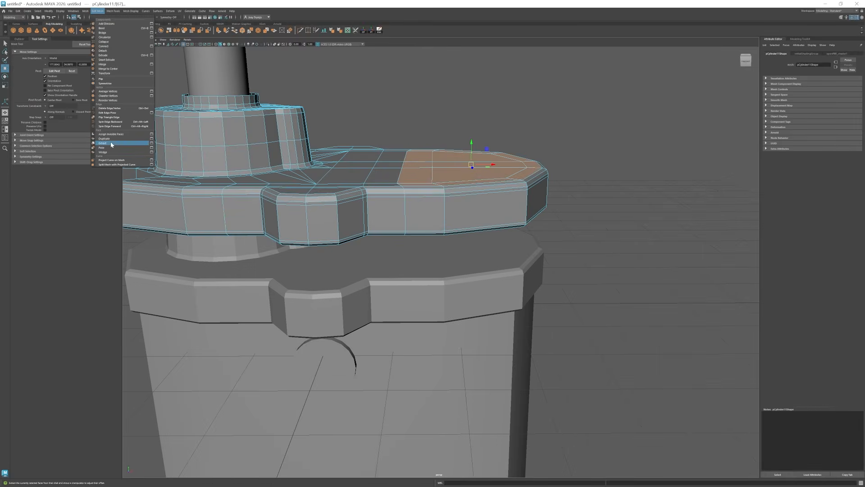
{"action": "left_click", "coordinate": [108, 144]}
Save the scene as WW2_01.mb in the WWII Blasting Machine folder.
{"action": "left_click", "coordinate": [10, 10]}
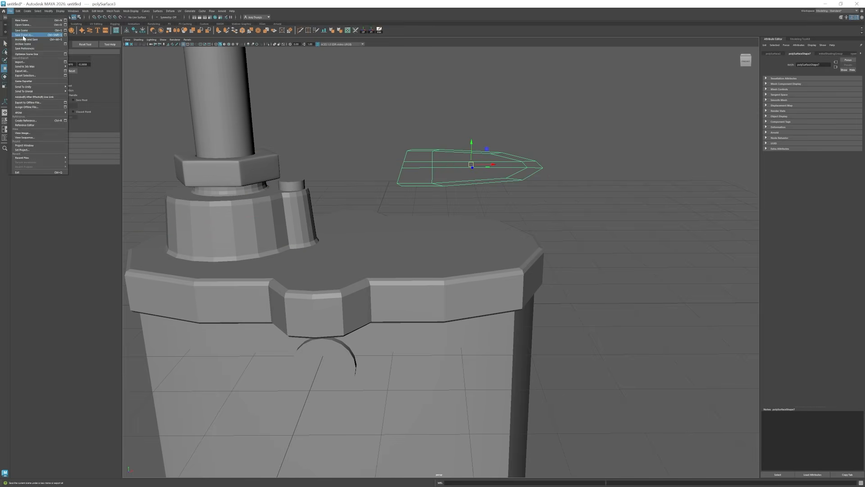
{"action": "left_click", "coordinate": [27, 28]}
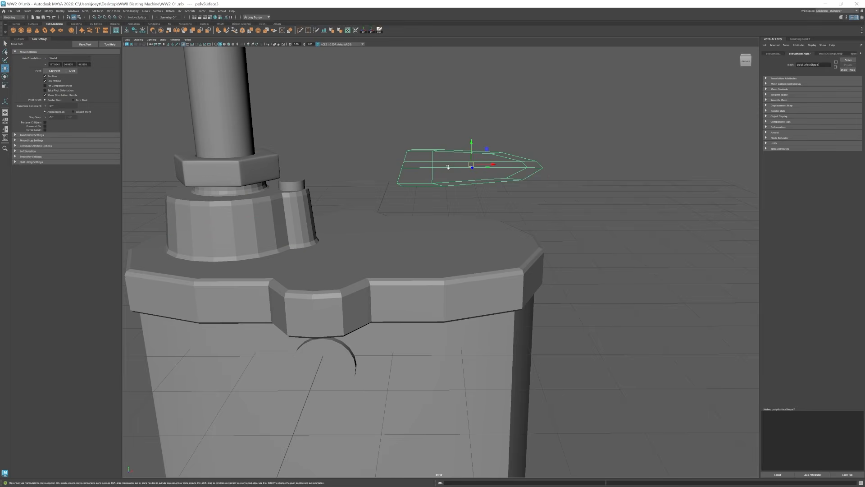
{"action": "left_click_drag", "start_coordinate": [447, 167], "coordinate": [428, 214], "text": "alt"}
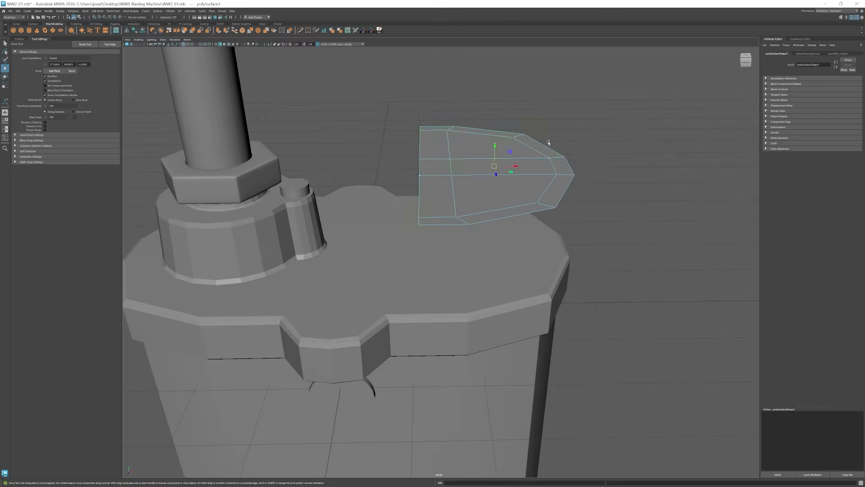
Lower the extracted plate onto the top surface of the lid.
{"action": "left_click_drag", "start_coordinate": [548, 141], "coordinate": [543, 113], "text": "alt"}
{"action": "left_click_drag", "start_coordinate": [496, 118], "coordinate": [494, 180]}
{"action": "left_click_drag", "start_coordinate": [507, 216], "coordinate": [455, 233], "text": "alt"}
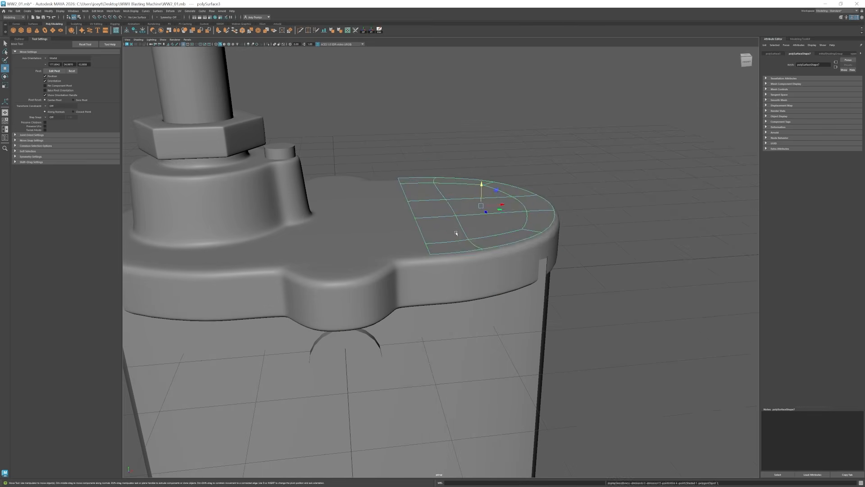
Extrude the plate's outer border edges vertically to give it a thin side wall.
{"action": "right_click_drag", "start_coordinate": [456, 233], "coordinate": [456, 211]}
{"action": "double_click", "coordinate": [454, 253]}
{"action": "left_click_drag", "start_coordinate": [482, 184], "coordinate": [481, 185], "text": "shift"}
{"action": "key", "text": "1"}
{"action": "right_click_drag", "start_coordinate": [457, 229], "coordinate": [500, 230], "text": "alt"}
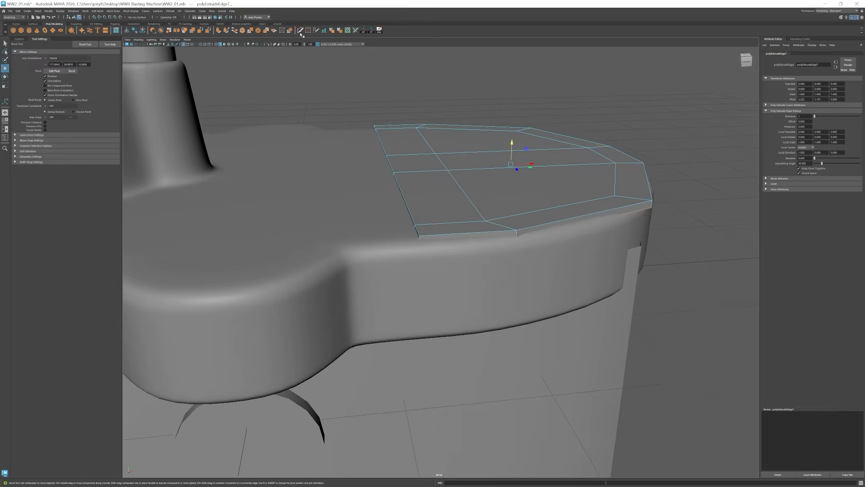
Cut support edge loops near the raised plate's straight border and along its thin side wall.
{"action": "left_click", "coordinate": [300, 30]}
{"action": "left_click", "coordinate": [423, 238], "text": "ctrl"}
{"action": "left_click", "coordinate": [426, 236], "text": "ctrl"}
{"action": "right_click_drag", "start_coordinate": [428, 234], "coordinate": [451, 225], "text": "alt"}
{"action": "left_click_drag", "start_coordinate": [478, 198], "coordinate": [451, 220], "text": "alt"}
{"action": "middle_click_drag", "start_coordinate": [450, 221], "coordinate": [471, 213], "text": "alt"}
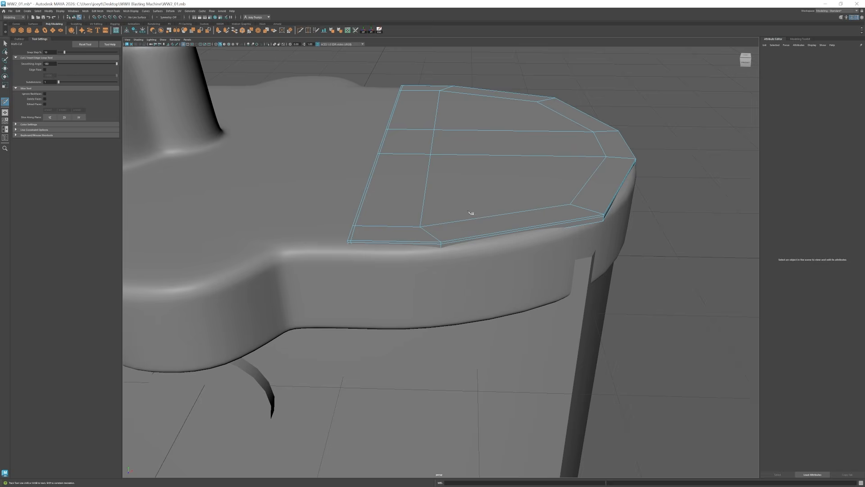
{"action": "left_click", "coordinate": [402, 238], "text": "ctrl"}
Bevel the outer edges of the raised plate and preview the smoothed shape on the lid.
{"action": "key", "text": "w"}
{"action": "left_click", "coordinate": [98, 11]}
{"action": "left_click", "coordinate": [104, 28]}
{"action": "left_click_drag", "start_coordinate": [428, 194], "coordinate": [448, 192], "text": "alt"}
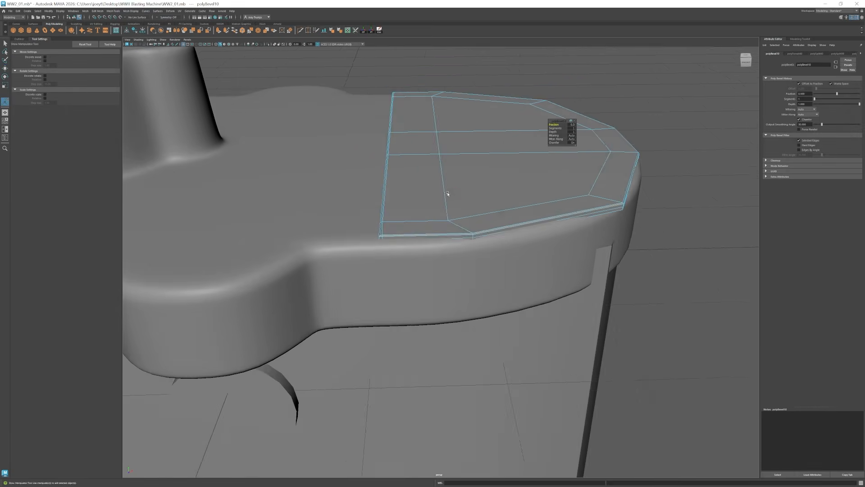
{"action": "right_click_drag", "start_coordinate": [448, 192], "coordinate": [469, 175]}
{"action": "key", "text": "3"}
{"action": "right_click_drag", "start_coordinate": [495, 212], "coordinate": [430, 219], "text": "alt"}
{"action": "left_click", "coordinate": [440, 218]}
{"action": "key", "text": "r"}
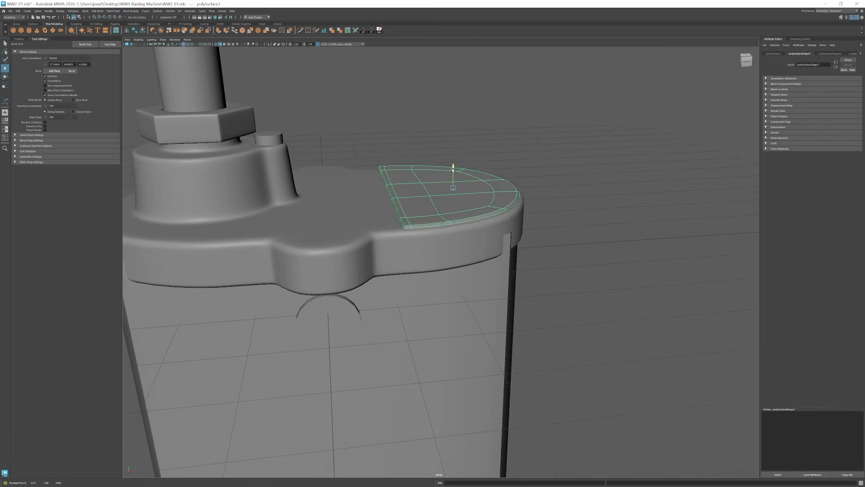
{"action": "left_click_drag", "start_coordinate": [501, 179], "coordinate": [494, 161], "text": "alt"}
{"action": "middle_click_drag", "start_coordinate": [494, 161], "coordinate": [495, 204], "text": "alt"}
{"action": "right_click_drag", "start_coordinate": [477, 205], "coordinate": [500, 212], "text": "alt"}
{"action": "key", "text": "1"}
{"action": "right_click_drag", "start_coordinate": [488, 211], "coordinate": [489, 192]}
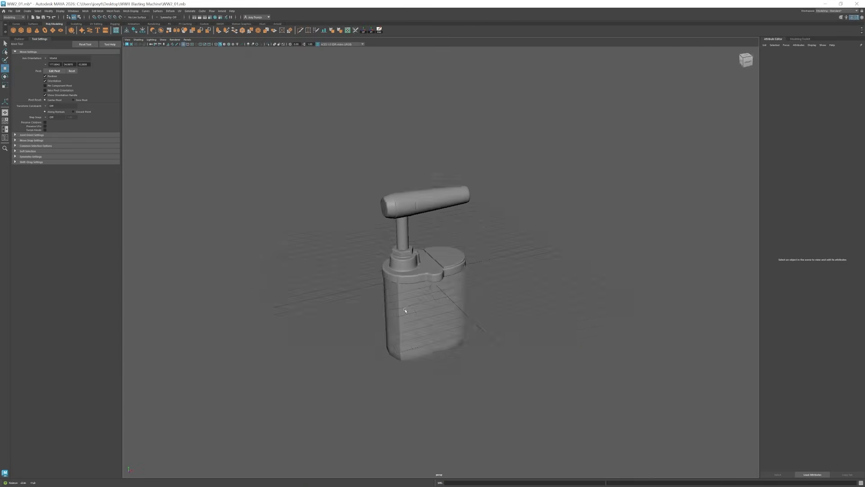
Place a cylinder over the knurled terminal cap in the front reference view, matching its width and height.
{"action": "scroll", "coordinate": [429, 319], "scroll_direction": "up", "scroll_amount": 4}
{"action": "left_click_drag", "start_coordinate": [421, 303], "coordinate": [397, 301], "text": "alt"}
{"action": "key", "text": "space"}
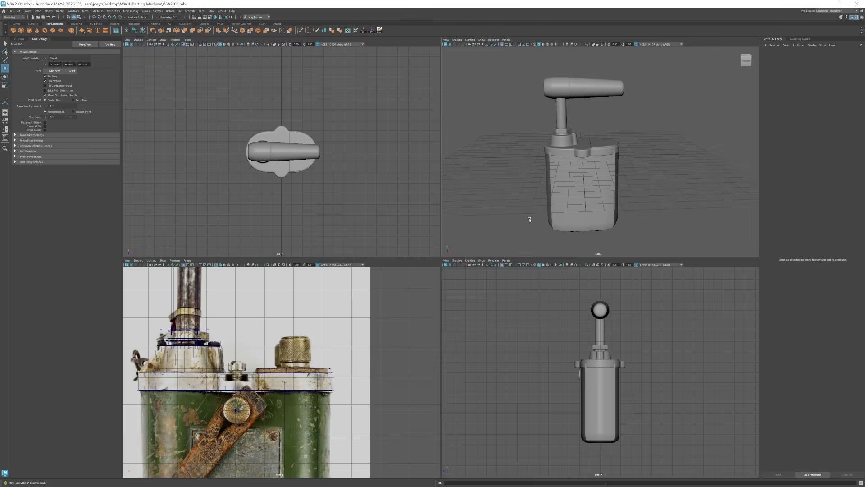
{"action": "key", "text": "space"}
{"action": "left_click", "coordinate": [363, 326]}
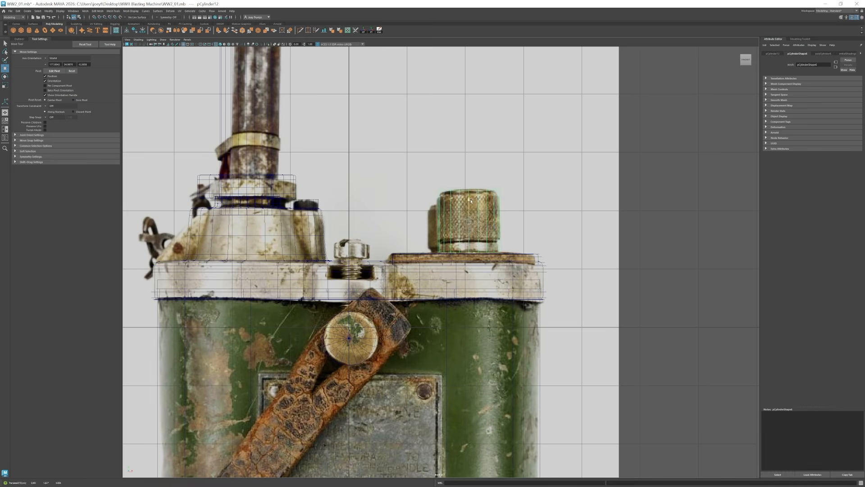
Bevel the rim edges of the terminal cap cylinder.
{"action": "scroll", "coordinate": [665, 239], "scroll_direction": "up", "scroll_amount": 2}
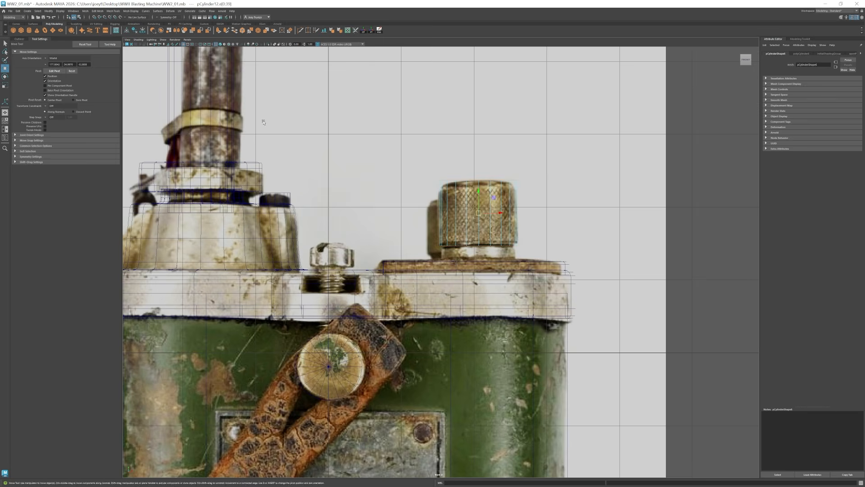
{"action": "key", "text": "ctrl+b"}
{"action": "left_click", "coordinate": [474, 180]}
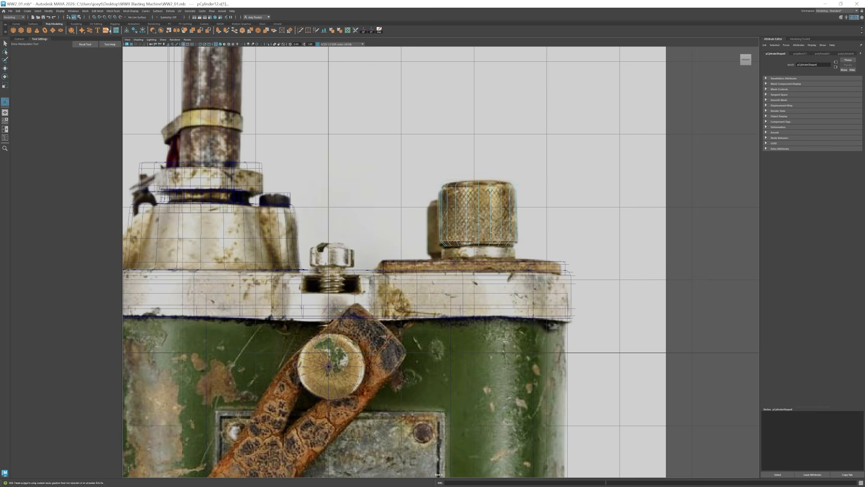
{"action": "key", "text": "ctrl+b"}
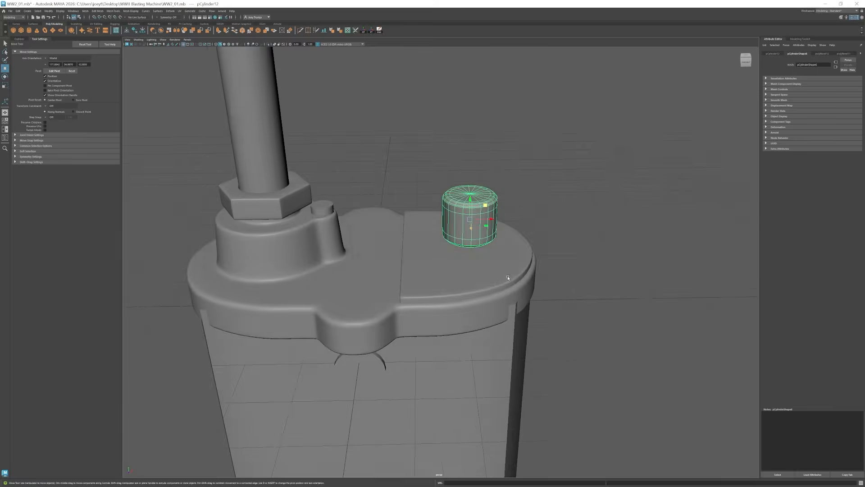
{"action": "scroll", "coordinate": [522, 245], "scroll_direction": "up", "scroll_amount": 3}
Make a central through-hole in the terminal cap by extruding its open end borders inward and bridging them.
{"action": "left_click", "coordinate": [436, 263]}
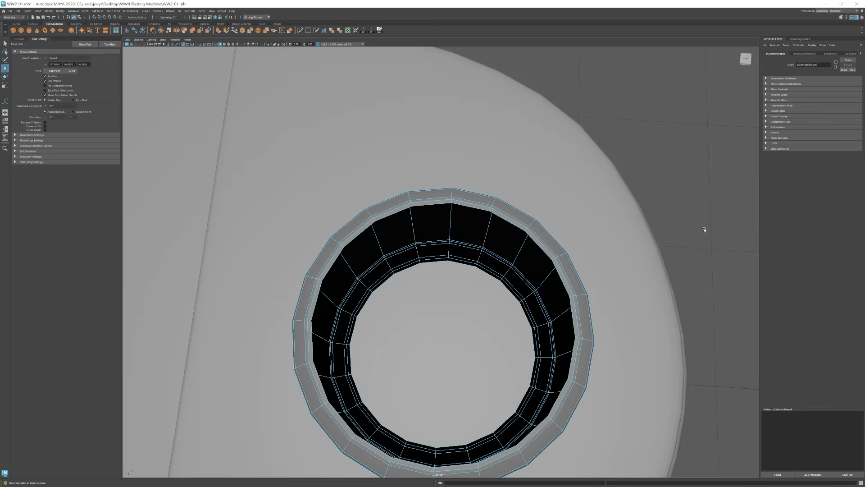
{"action": "left_click_drag", "start_coordinate": [704, 230], "coordinate": [421, 241], "text": "alt"}
{"action": "scroll", "coordinate": [367, 277], "scroll_direction": "up", "scroll_amount": 5}
{"action": "left_click", "coordinate": [65, 58]}
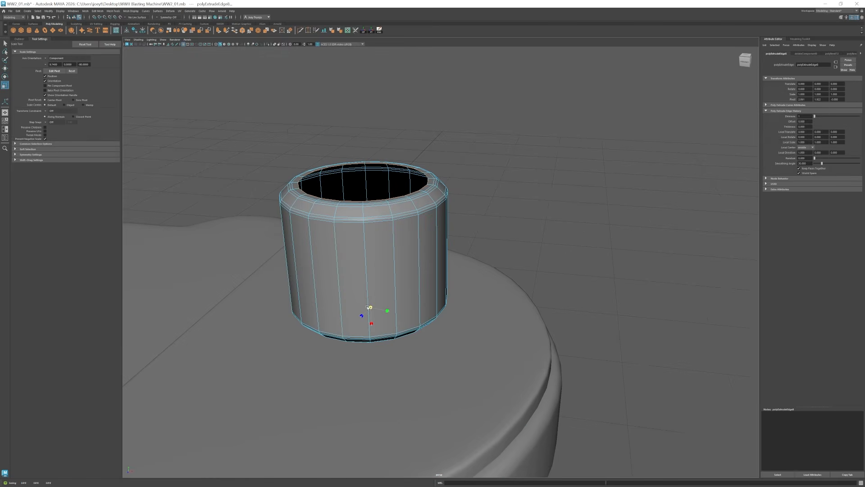
{"action": "left_click_drag", "start_coordinate": [368, 307], "coordinate": [370, 307]}
{"action": "key", "text": "ctrl+e"}
{"action": "key", "text": "r"}
{"action": "left_click", "coordinate": [60, 58]}
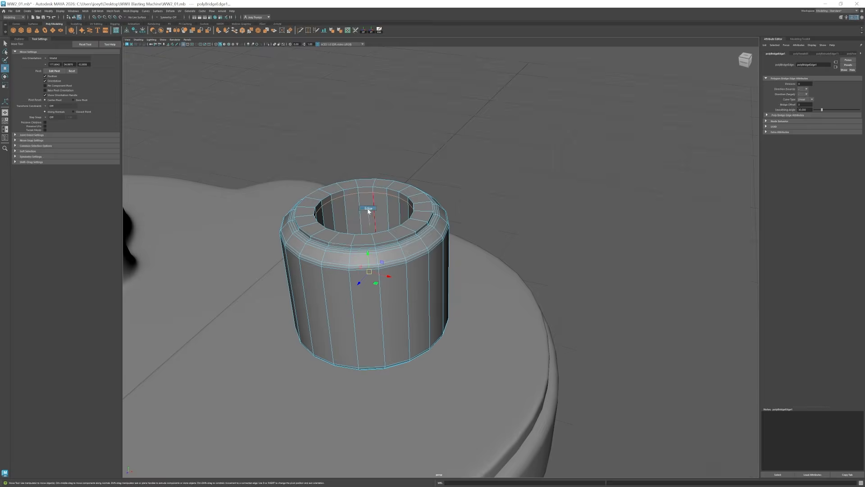
Bevel the rim edges of the terminal cap's central hole.
{"action": "left_click", "coordinate": [398, 267]}
{"action": "key", "text": "w"}
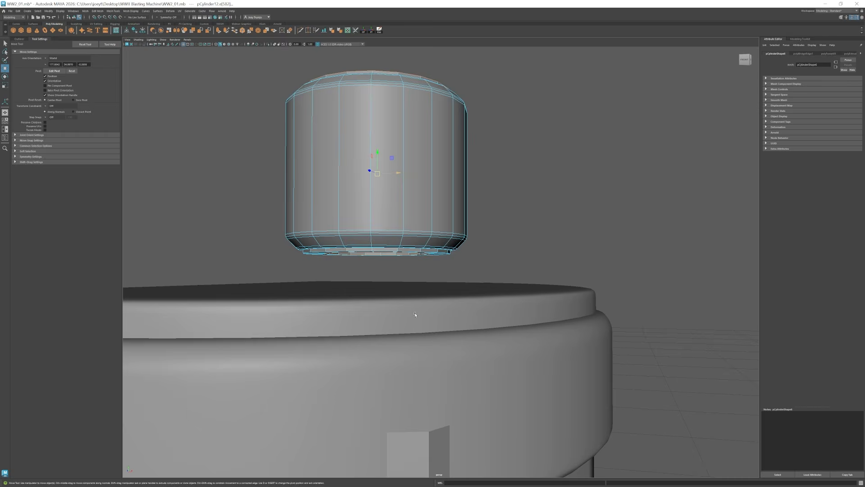
{"action": "left_click", "coordinate": [97, 11]}
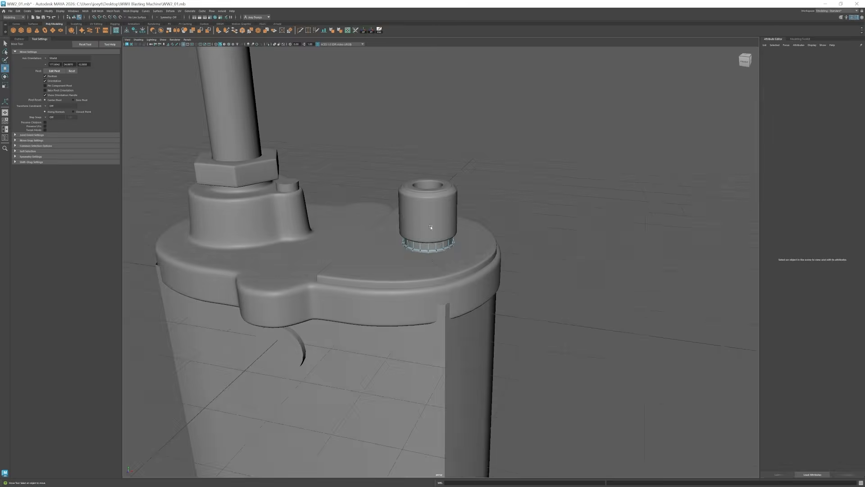
Group each of the two terminal caps with the collar beneath it.
{"action": "left_click", "coordinate": [265, 45]}
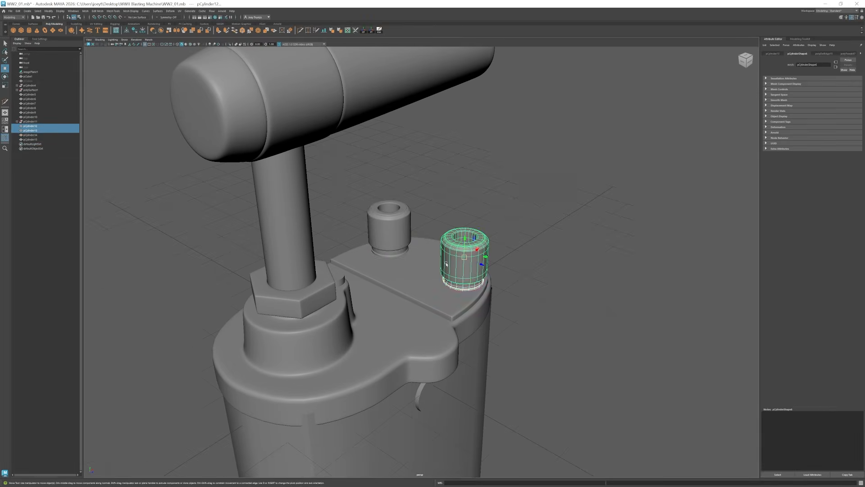
{"action": "key", "text": "ctrl+g"}
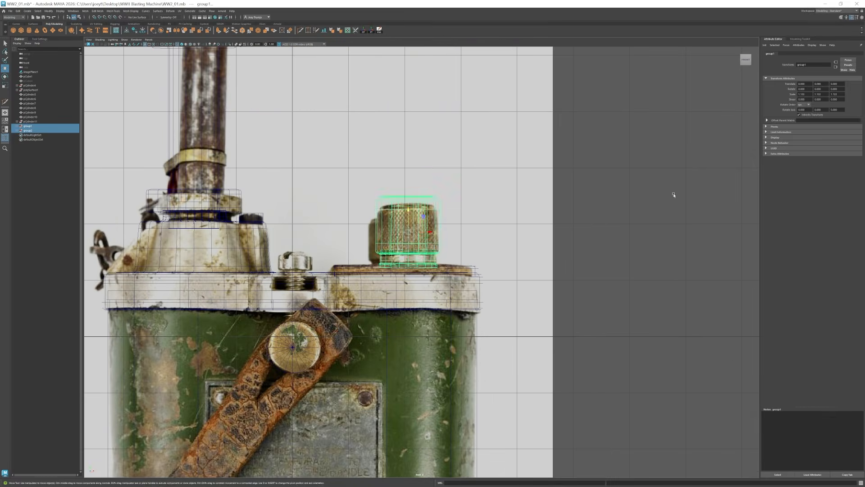
{"action": "left_click_drag", "start_coordinate": [556, 159], "coordinate": [610, 224]}
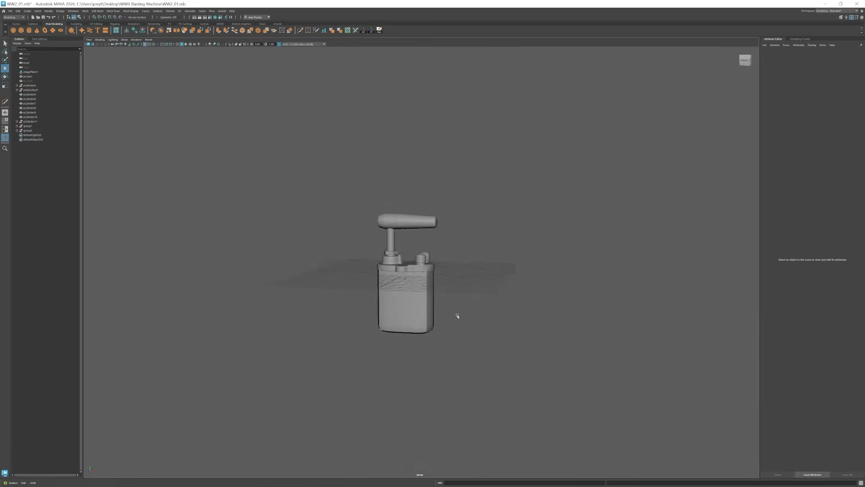
Examine the handle, plunger shaft, lid and terminal caps from several angles.
{"action": "left_click_drag", "start_coordinate": [457, 316], "coordinate": [464, 321], "text": "alt"}
{"action": "right_click_drag", "start_coordinate": [464, 320], "coordinate": [467, 336], "text": "alt"}
{"action": "left_click_drag", "start_coordinate": [468, 335], "coordinate": [470, 358], "text": "alt"}
{"action": "right_click_drag", "start_coordinate": [469, 358], "coordinate": [515, 376], "text": "alt"}
{"action": "middle_click_drag", "start_coordinate": [457, 371], "coordinate": [499, 317], "text": "alt"}
{"action": "right_click_drag", "start_coordinate": [499, 317], "coordinate": [531, 329], "text": "alt"}
{"action": "middle_click_drag", "start_coordinate": [417, 253], "coordinate": [398, 181], "text": "alt"}
{"action": "left_click", "coordinate": [398, 181]}
{"action": "right_click_drag", "start_coordinate": [450, 216], "coordinate": [464, 266], "text": "alt"}
{"action": "left_click", "coordinate": [416, 228]}
{"action": "left_click_drag", "start_coordinate": [463, 266], "coordinate": [434, 246], "text": "alt"}
{"action": "right_click_drag", "start_coordinate": [435, 245], "coordinate": [469, 262], "text": "alt"}
{"action": "left_click_drag", "start_coordinate": [389, 231], "coordinate": [404, 194], "text": "alt"}
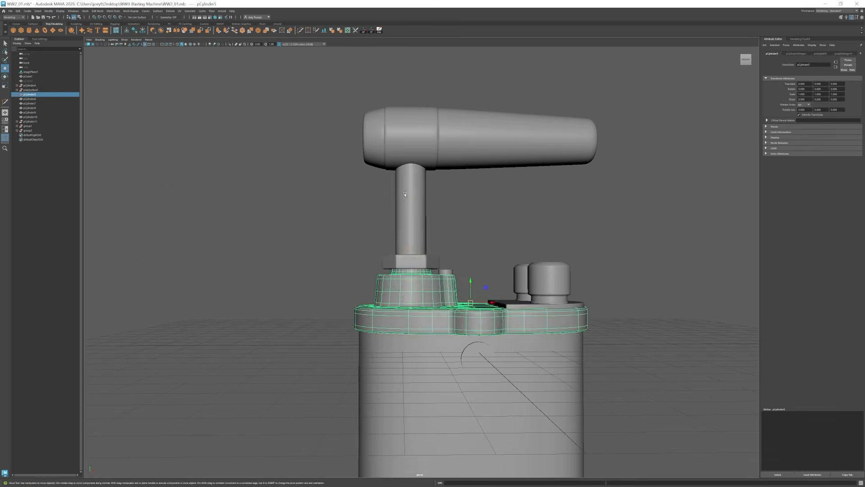
Insert extra edge loops around the handle's thick section above the plunger shaft.
{"action": "left_click_drag", "start_coordinate": [413, 299], "coordinate": [413, 289]}
{"action": "right_click_drag", "start_coordinate": [412, 215], "coordinate": [455, 181]}
{"action": "left_click", "coordinate": [509, 156]}
{"action": "left_click", "coordinate": [412, 203], "text": "shift"}
{"action": "key", "text": "ctrl+shift+x"}
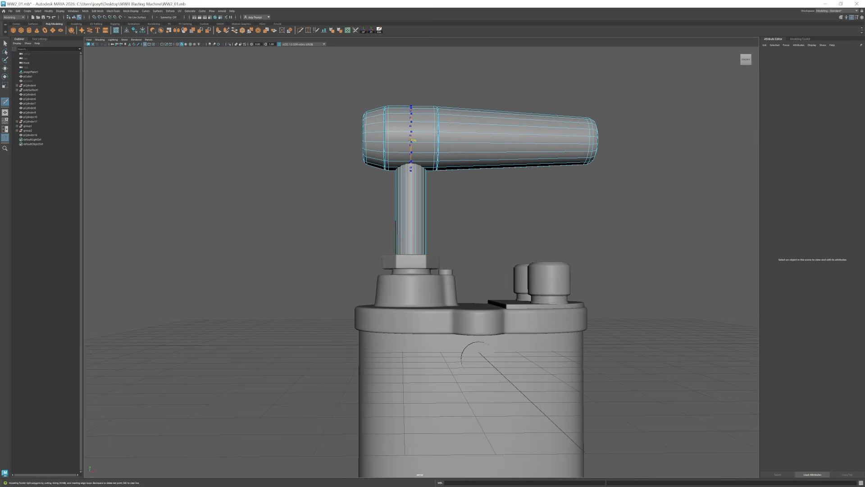
{"action": "key", "text": "w"}
{"action": "left_click", "coordinate": [422, 138]}
{"action": "left_click_drag", "start_coordinate": [421, 137], "coordinate": [415, 157], "text": "alt"}
{"action": "right_click_drag", "start_coordinate": [415, 158], "coordinate": [444, 166], "text": "alt"}
{"action": "left_click", "coordinate": [300, 31]}
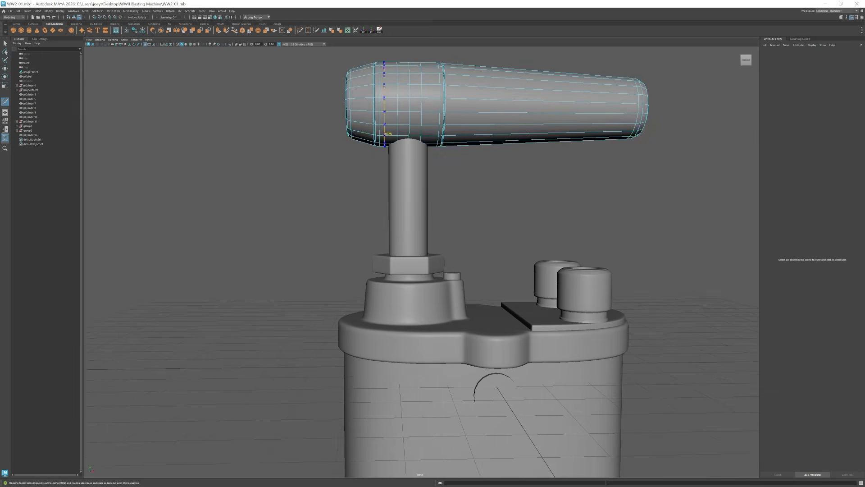
{"action": "left_click", "coordinate": [384, 131], "text": "ctrl"}
{"action": "key", "text": "w"}
Subtract the plunger shaft's cylinder from the handle with a Boolean difference to cut a round socket underneath.
{"action": "left_click_drag", "start_coordinate": [417, 156], "coordinate": [425, 148], "text": "alt"}
{"action": "middle_click_drag", "start_coordinate": [425, 148], "coordinate": [434, 181], "text": "alt"}
{"action": "left_click", "coordinate": [85, 11]}
{"action": "left_click", "coordinate": [92, 62]}
{"action": "left_click", "coordinate": [418, 192]}
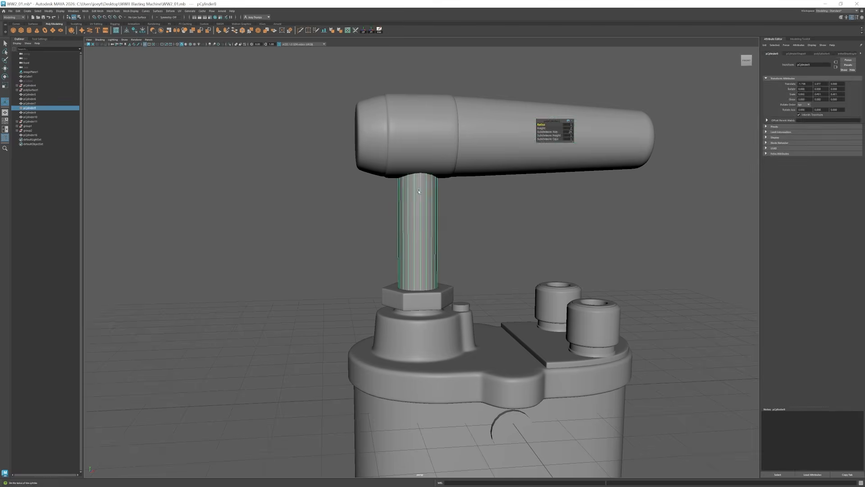
{"action": "left_click", "coordinate": [148, 32]}
{"action": "left_click", "coordinate": [379, 30]}
{"action": "right_click_drag", "start_coordinate": [421, 253], "coordinate": [641, 392], "text": "alt"}
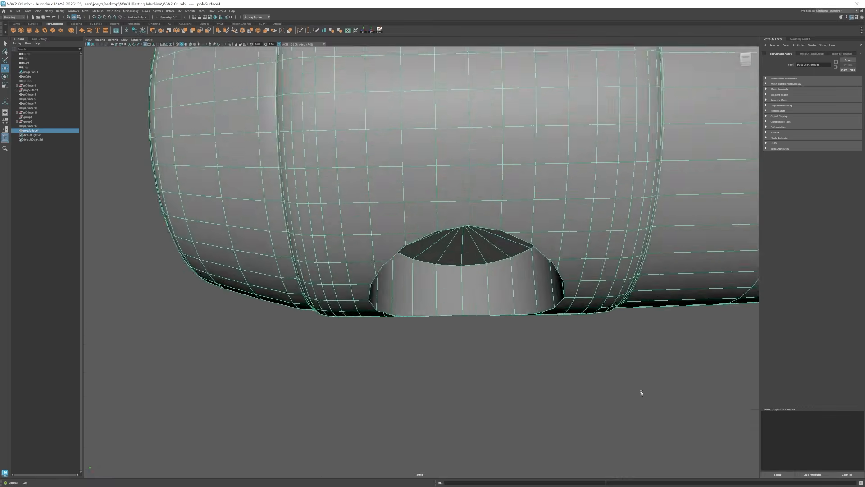
Weld the loose vertices along the socket's rim to their neighbouring vertices with Target Weld.
{"action": "left_click_drag", "start_coordinate": [641, 392], "coordinate": [585, 383], "text": "alt"}
{"action": "left_click", "coordinate": [308, 30]}
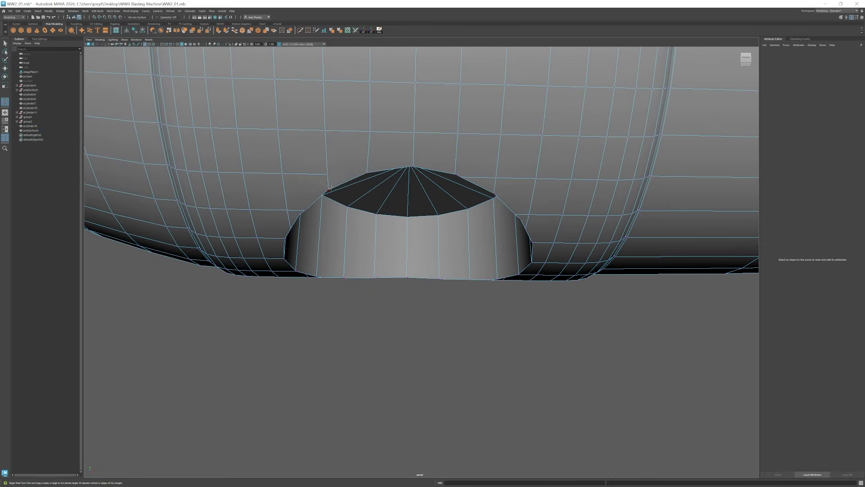
{"action": "left_click_drag", "start_coordinate": [330, 187], "coordinate": [347, 194], "text": "alt"}
{"action": "left_click_drag", "start_coordinate": [327, 204], "coordinate": [305, 223]}
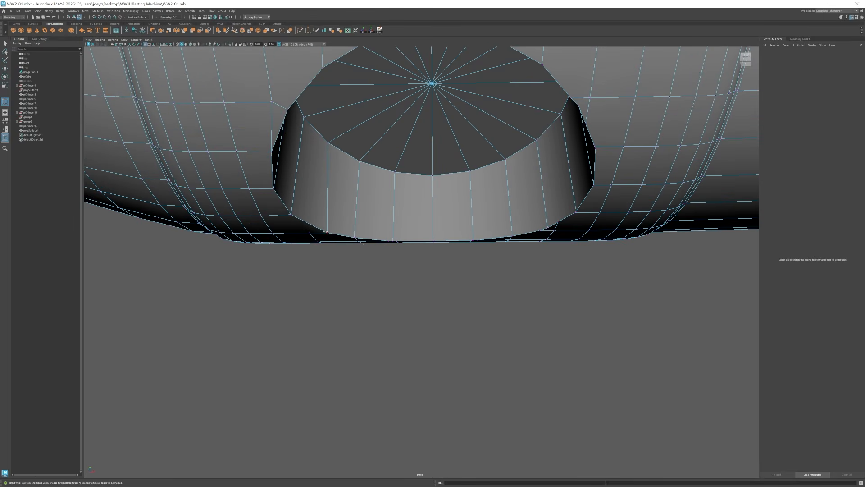
{"action": "scroll", "coordinate": [325, 232], "scroll_direction": "down", "scroll_amount": 2}
{"action": "middle_click_drag", "start_coordinate": [347, 218], "coordinate": [314, 163], "text": "alt"}
{"action": "scroll", "coordinate": [314, 163], "scroll_direction": "up", "scroll_amount": 4}
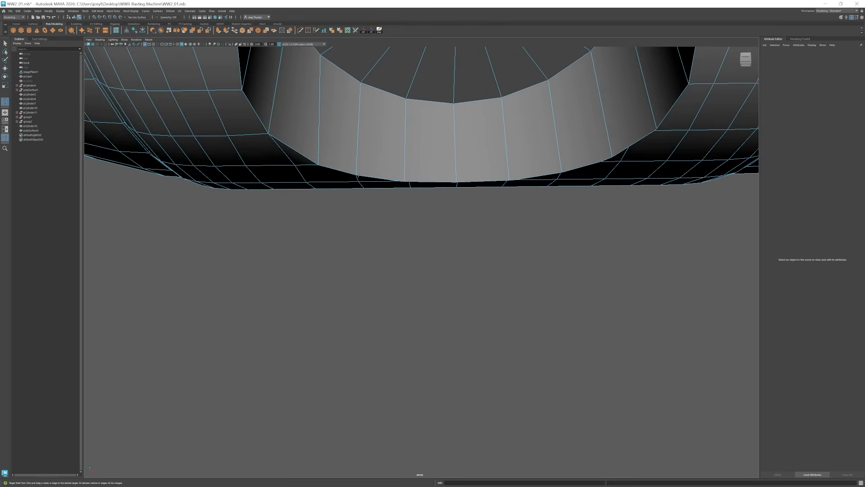
{"action": "left_click_drag", "start_coordinate": [358, 175], "coordinate": [391, 285], "text": "alt"}
{"action": "left_click_drag", "start_coordinate": [457, 248], "coordinate": [470, 240]}
{"action": "left_click_drag", "start_coordinate": [472, 238], "coordinate": [477, 213], "text": "alt"}
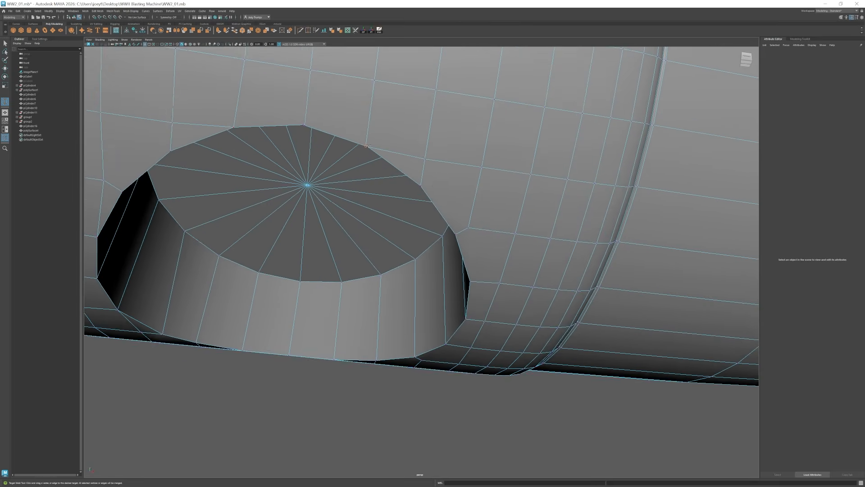
Cut a connecting edge from a socket rim vertex into the surrounding handle mesh.
{"action": "left_click_drag", "start_coordinate": [366, 145], "coordinate": [326, 210], "text": "alt"}
{"action": "scroll", "coordinate": [356, 217], "scroll_direction": "down", "scroll_amount": 5}
{"action": "scroll", "coordinate": [351, 212], "scroll_direction": "up", "scroll_amount": 3}
{"action": "middle_click_drag", "start_coordinate": [326, 209], "coordinate": [325, 195], "text": "alt"}
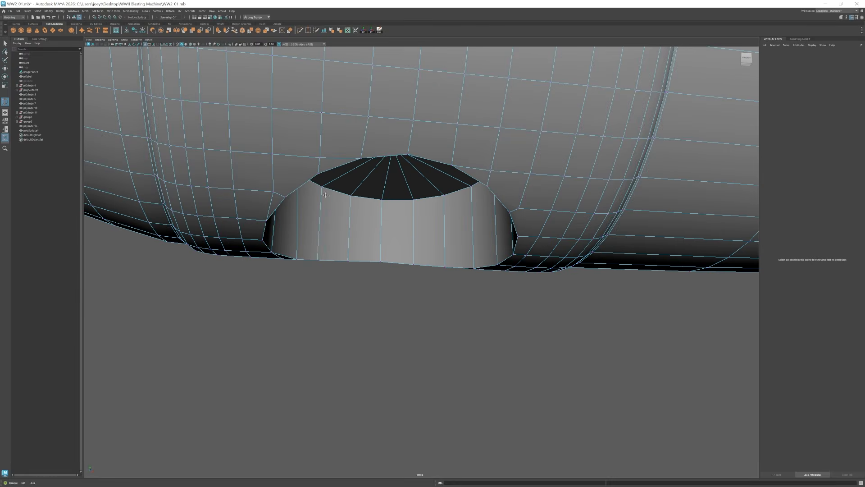
{"action": "key", "text": "w"}
{"action": "left_click_drag", "start_coordinate": [274, 156], "coordinate": [341, 49], "text": "alt"}
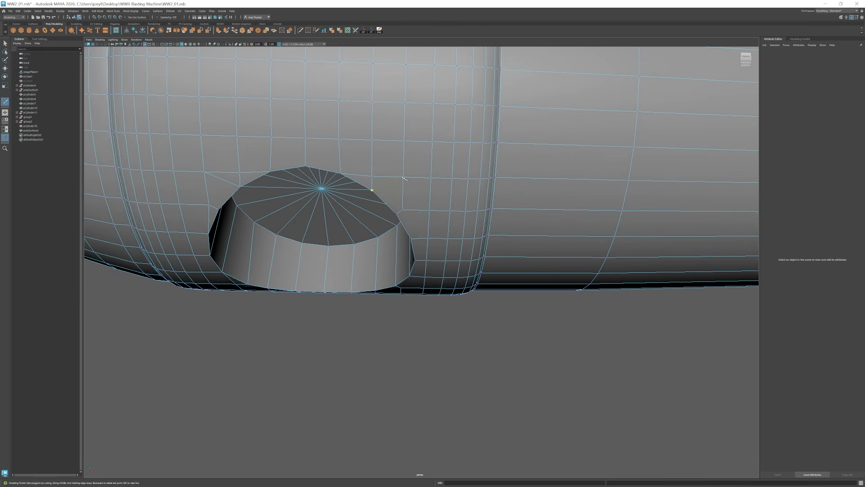
{"action": "left_click", "coordinate": [404, 178]}
{"action": "key", "text": "w"}
{"action": "scroll", "coordinate": [404, 178], "scroll_direction": "down", "scroll_amount": 5}
Clean up the opposite side of the socket rim by welding vertices and cutting a diagonal connecting edge.
{"action": "left_click_drag", "start_coordinate": [403, 178], "coordinate": [323, 179], "text": "alt"}
{"action": "scroll", "coordinate": [323, 179], "scroll_direction": "up", "scroll_amount": 6}
{"action": "right_click_drag", "start_coordinate": [322, 180], "coordinate": [323, 151], "text": "shift"}
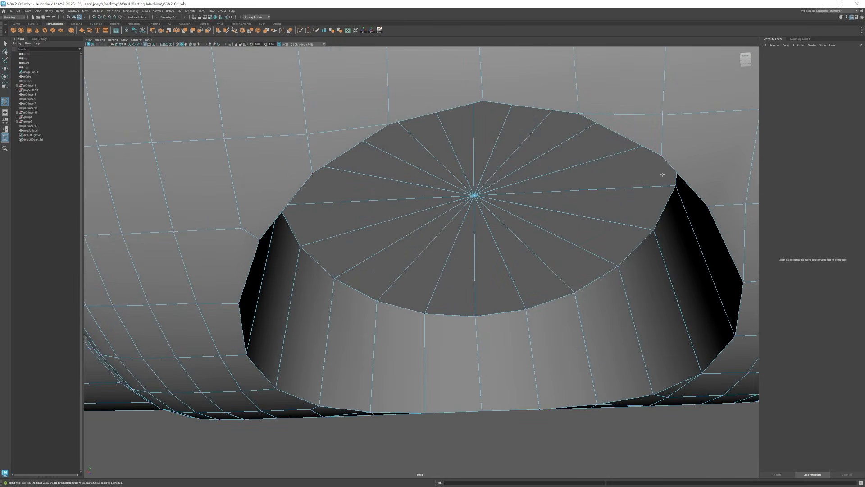
{"action": "scroll", "coordinate": [662, 174], "scroll_direction": "down", "scroll_amount": 3}
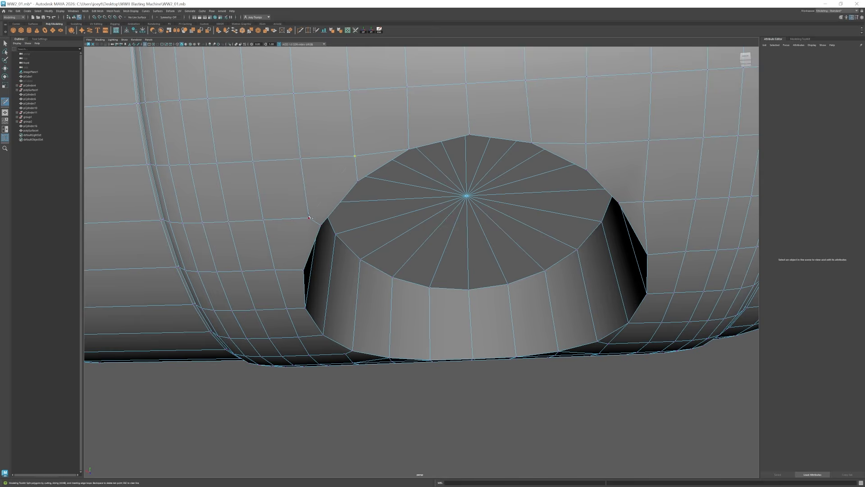
{"action": "key", "text": "w"}
{"action": "left_click_drag", "start_coordinate": [309, 217], "coordinate": [240, 190], "text": "alt"}
{"action": "middle_click_drag", "start_coordinate": [334, 204], "coordinate": [310, 184], "text": "alt"}
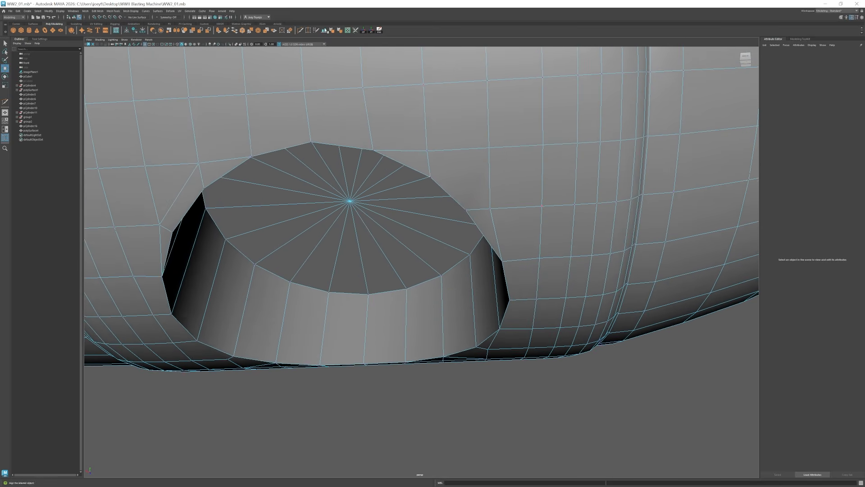
Preview the handle smoothed to check the shading around the socket, and return to the unsmoothed mesh.
{"action": "key", "text": "w"}
{"action": "left_click", "coordinate": [300, 30]}
{"action": "left_click_drag", "start_coordinate": [538, 289], "coordinate": [575, 244], "text": "alt"}
{"action": "key", "text": "3"}
{"action": "left_click_drag", "start_coordinate": [532, 276], "coordinate": [560, 311], "text": "alt"}
{"action": "scroll", "coordinate": [560, 311], "scroll_direction": "down", "scroll_amount": 3}
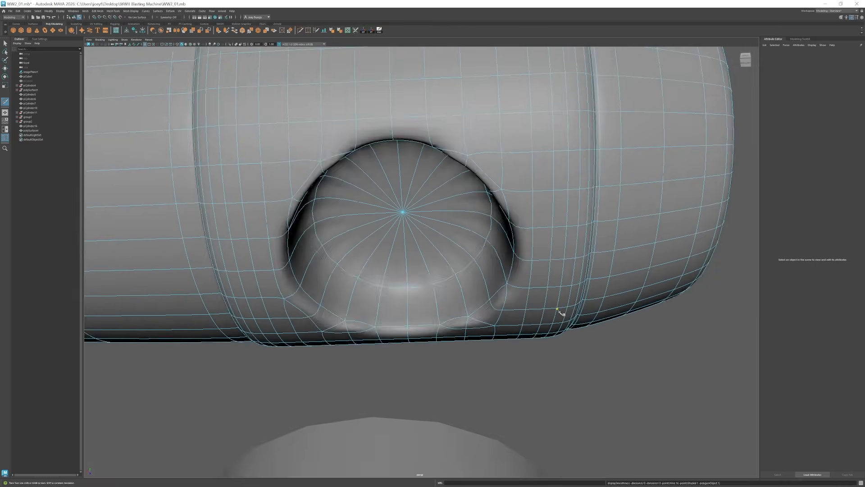
{"action": "key", "text": "1"}
{"action": "scroll", "coordinate": [473, 245], "scroll_direction": "down", "scroll_amount": 3}
{"action": "scroll", "coordinate": [348, 229], "scroll_direction": "up", "scroll_amount": 4}
Cut a chain of support edges just outside the socket rim along one side and its lower edge.
{"action": "left_click", "coordinate": [467, 213]}
{"action": "left_click", "coordinate": [506, 222]}
{"action": "right_click", "coordinate": [506, 223]}
{"action": "left_click_drag", "start_coordinate": [506, 222], "coordinate": [487, 190], "text": "alt"}
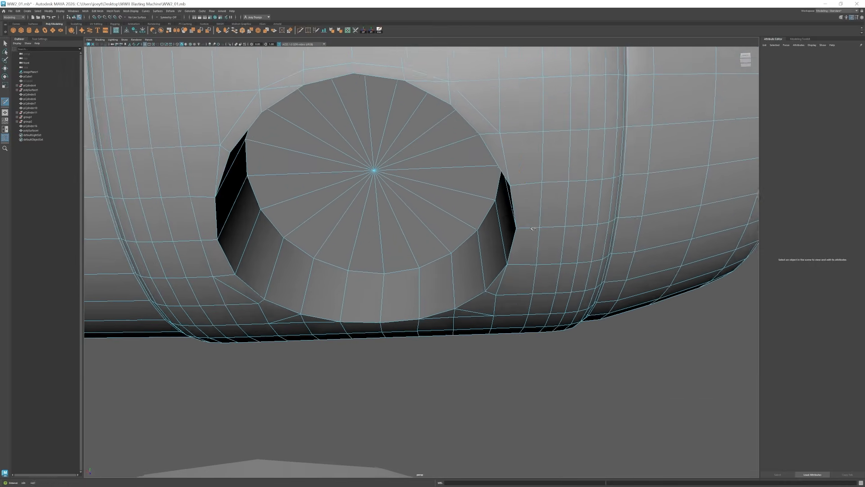
{"action": "scroll", "coordinate": [473, 171], "scroll_direction": "down", "scroll_amount": 2}
{"action": "left_click", "coordinate": [470, 160]}
{"action": "left_click", "coordinate": [489, 204]}
{"action": "left_click", "coordinate": [487, 274]}
{"action": "scroll", "coordinate": [477, 278], "scroll_direction": "up", "scroll_amount": 2}
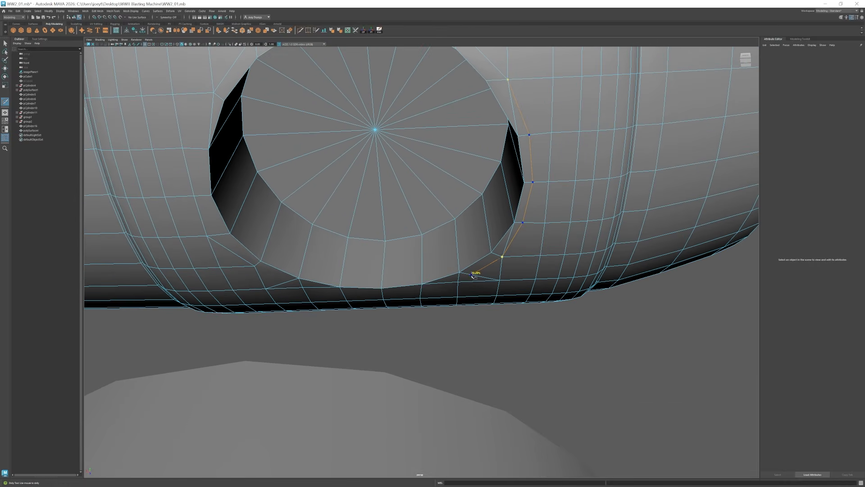
{"action": "key", "text": "w"}
{"action": "left_click_drag", "start_coordinate": [281, 283], "coordinate": [310, 290], "text": "alt"}
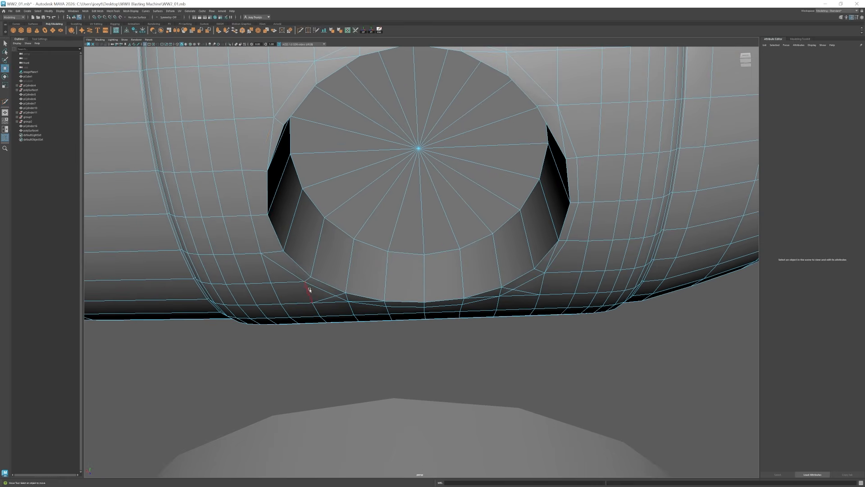
Delete the surplus edges beside the handle's socket rim and weld the leftover vertices along its lower edge.
{"action": "key", "text": "w"}
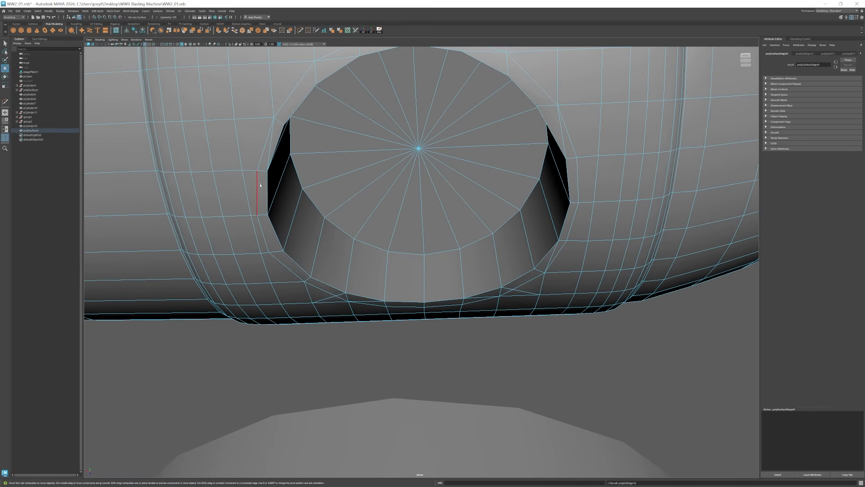
{"action": "left_click_drag", "start_coordinate": [246, 149], "coordinate": [241, 168], "text": "alt"}
{"action": "scroll", "coordinate": [330, 190], "scroll_direction": "down", "scroll_amount": 2}
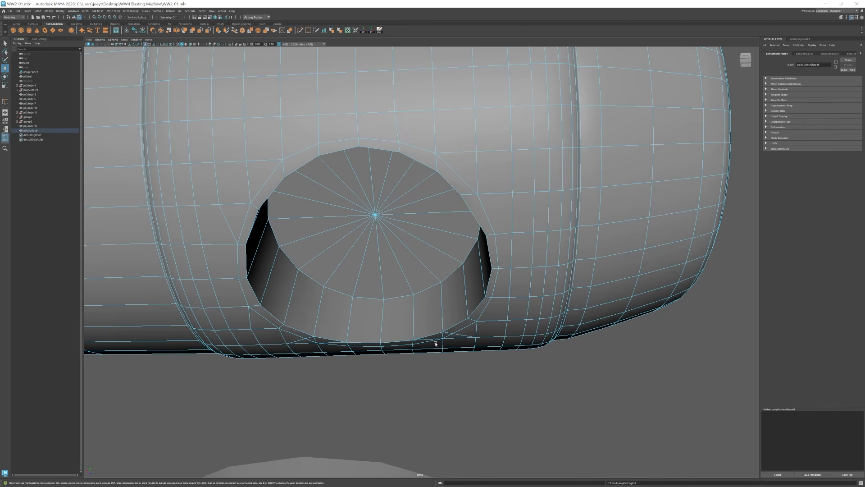
{"action": "right_click_drag", "start_coordinate": [295, 124], "coordinate": [353, 352], "text": "shift"}
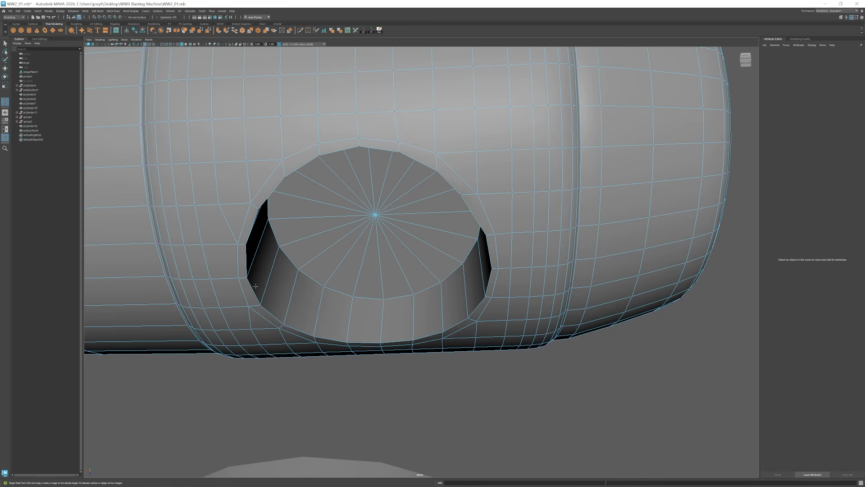
{"action": "scroll", "coordinate": [256, 285], "scroll_direction": "down", "scroll_amount": 2}
{"action": "left_click_drag", "start_coordinate": [256, 286], "coordinate": [497, 427], "text": "alt"}
{"action": "key", "text": "w"}
{"action": "left_click", "coordinate": [294, 211]}
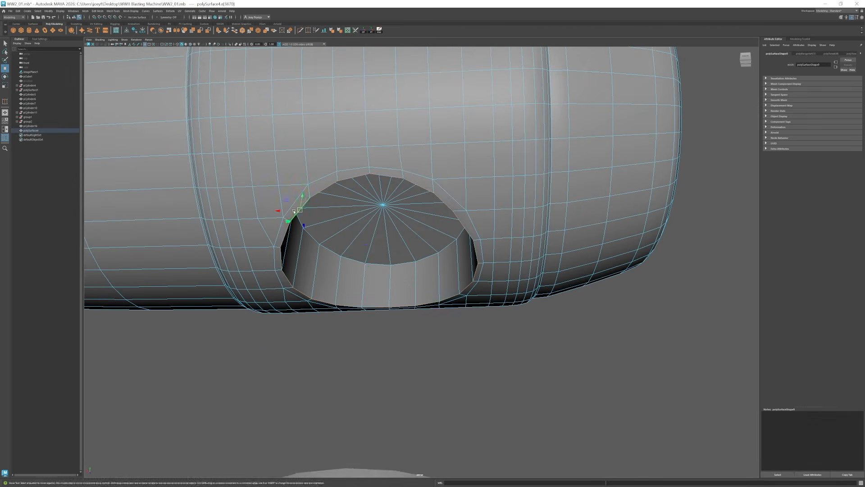
Remove the shaft's top cap and combine the handle and shaft into one mesh.
{"action": "key", "text": "F8"}
{"action": "scroll", "coordinate": [294, 211], "scroll_direction": "down", "scroll_amount": 5}
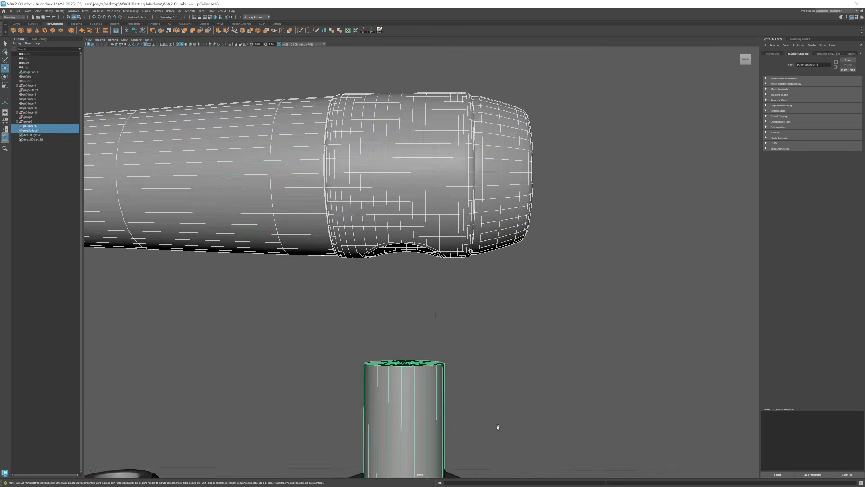
{"action": "scroll", "coordinate": [498, 427], "scroll_direction": "down", "scroll_amount": 5}
{"action": "key", "text": "F9"}
{"action": "scroll", "coordinate": [409, 318], "scroll_direction": "up", "scroll_amount": 2}
{"action": "left_click_drag", "start_coordinate": [397, 326], "coordinate": [413, 317]}
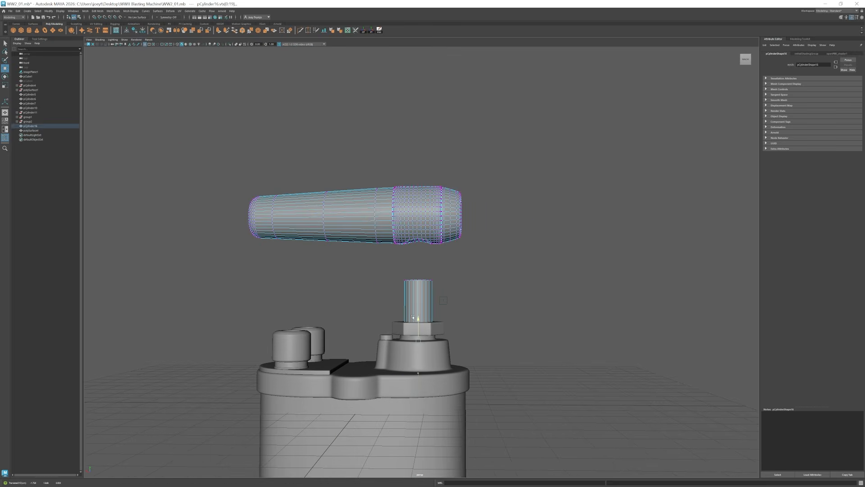
{"action": "left_click", "coordinate": [368, 300]}
{"action": "left_click", "coordinate": [351, 214]}
{"action": "left_click", "coordinate": [418, 297], "text": "shift"}
{"action": "left_click", "coordinate": [85, 11]}
{"action": "left_click", "coordinate": [99, 31]}
Bridge the handle's socket rim to the shaft's open top edge and move the joining edge loop up close to the handle.
{"action": "scroll", "coordinate": [422, 259], "scroll_direction": "up", "scroll_amount": 5}
{"action": "key", "text": "F10"}
{"action": "left_click", "coordinate": [389, 197]}
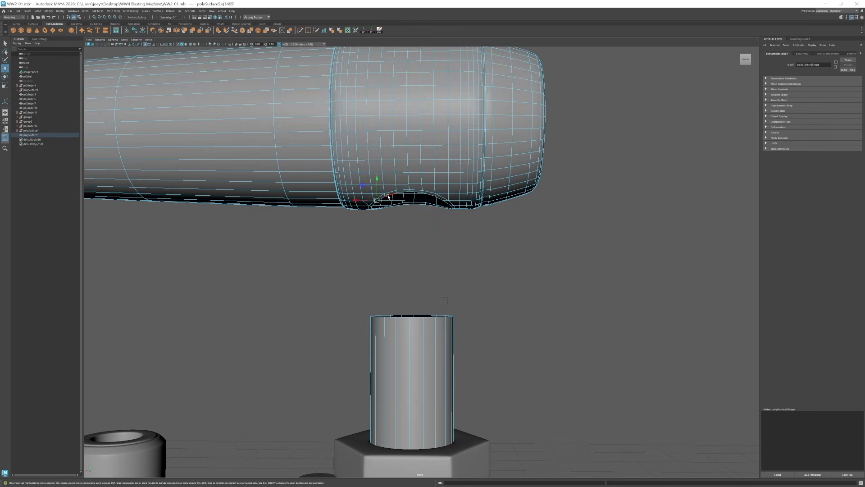
{"action": "left_click_drag", "start_coordinate": [388, 197], "coordinate": [419, 157], "text": "alt"}
{"action": "left_click", "coordinate": [97, 11]}
{"action": "left_click", "coordinate": [104, 33]}
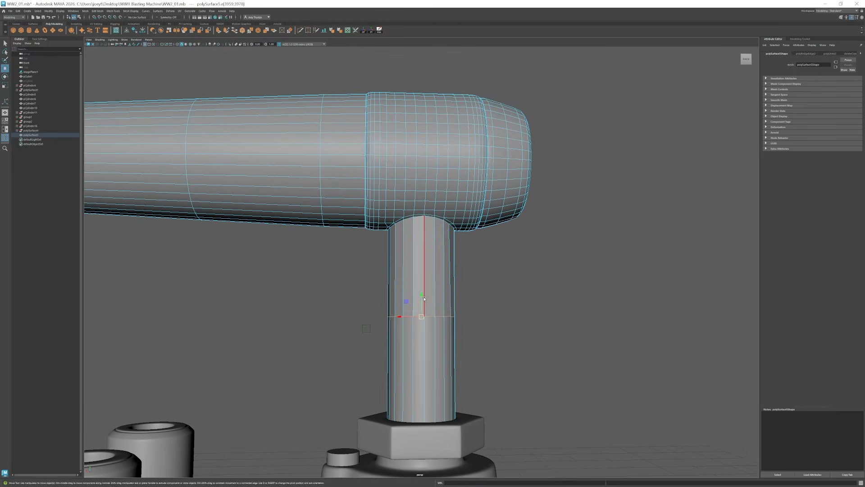
{"action": "key", "text": "w"}
{"action": "left_click_drag", "start_coordinate": [419, 235], "coordinate": [541, 241], "text": "alt"}
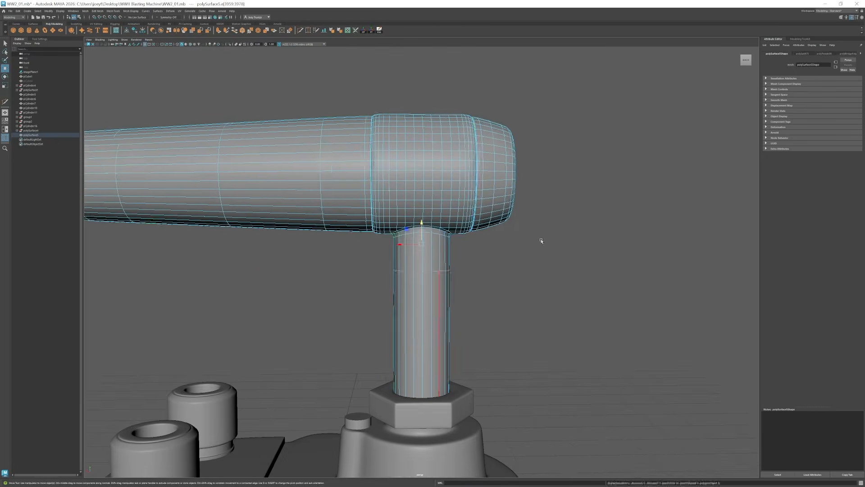
Duplicate the lid casting and hide one copy as a backup.
{"action": "scroll", "coordinate": [541, 241], "scroll_direction": "down", "scroll_amount": 10}
{"action": "left_click", "coordinate": [500, 315]}
{"action": "left_click_drag", "start_coordinate": [500, 316], "coordinate": [464, 302], "text": "alt"}
{"action": "scroll", "coordinate": [464, 301], "scroll_direction": "up", "scroll_amount": 5}
{"action": "left_click", "coordinate": [477, 263]}
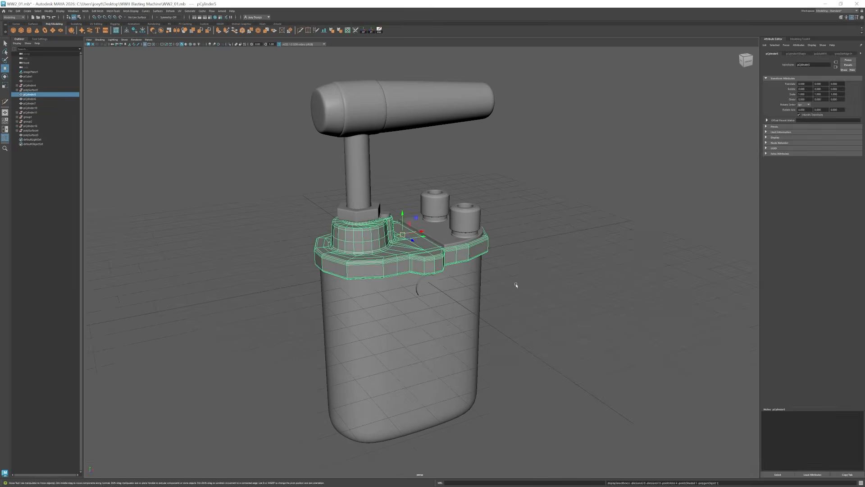
{"action": "key", "text": "ctrl+h"}
{"action": "key", "text": "ctrl+d"}
Create a small cylinder and place it over the lug on one side of the lid.
{"action": "key", "text": "r"}
{"action": "left_click_drag", "start_coordinate": [453, 252], "coordinate": [432, 243], "text": "alt"}
{"action": "scroll", "coordinate": [456, 252], "scroll_direction": "up", "scroll_amount": 5}
{"action": "key", "text": "w"}
{"action": "scroll", "coordinate": [433, 243], "scroll_direction": "up", "scroll_amount": 3}
{"action": "left_click", "coordinate": [437, 253]}
{"action": "key", "text": "t"}
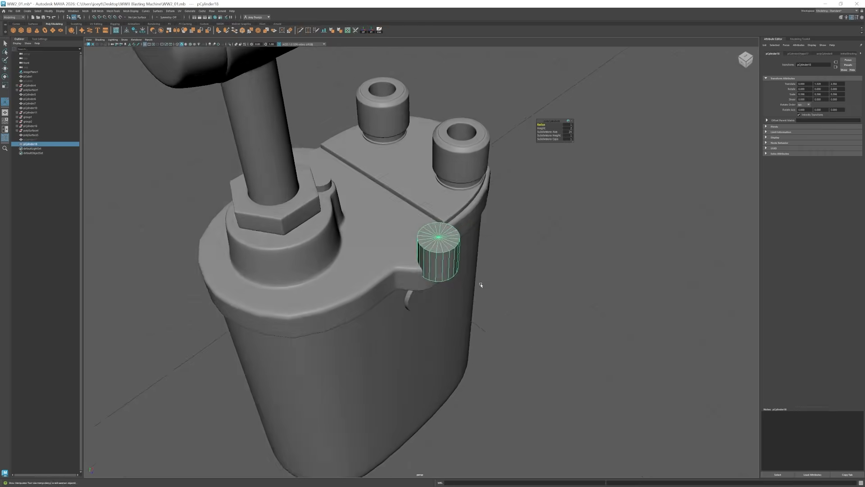
Try to subtract the cylinder from the lid's side lug with a Boolean difference.
{"action": "left_click_drag", "start_coordinate": [481, 284], "coordinate": [509, 266], "text": "alt"}
{"action": "left_click", "coordinate": [423, 253], "text": "shift"}
{"action": "key", "text": "w"}
{"action": "left_click", "coordinate": [85, 11]}
{"action": "mouse_move", "coordinate": [94, 24]}
{"action": "left_click", "coordinate": [143, 28]}
{"action": "left_click", "coordinate": [779, 89]}
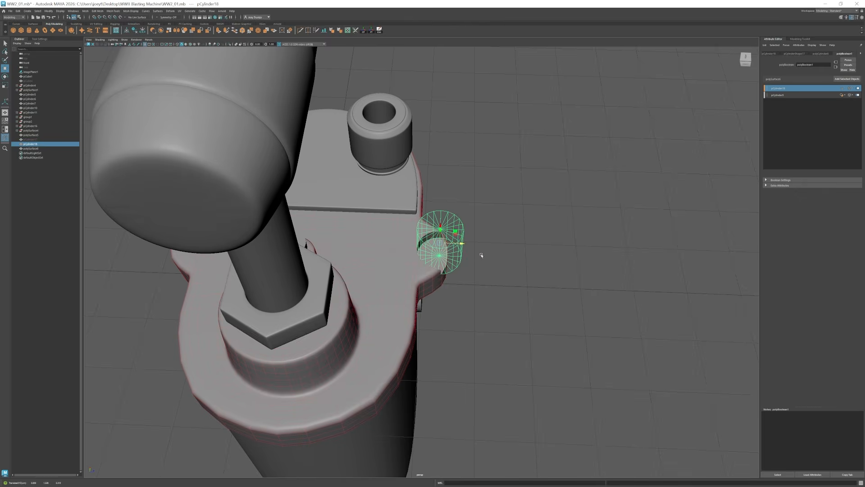
Try scaling and repositioning the Boolean cutting cylinder so that it forms a round recess in the side lug.
{"action": "left_click_drag", "start_coordinate": [481, 255], "coordinate": [392, 257], "text": "alt"}
{"action": "key", "text": "r"}
{"action": "left_click_drag", "start_coordinate": [407, 289], "coordinate": [384, 261], "text": "alt"}
{"action": "key", "text": "w"}
{"action": "scroll", "coordinate": [461, 249], "scroll_direction": "up", "scroll_amount": 5}
{"action": "scroll", "coordinate": [450, 249], "scroll_direction": "down", "scroll_amount": 5}
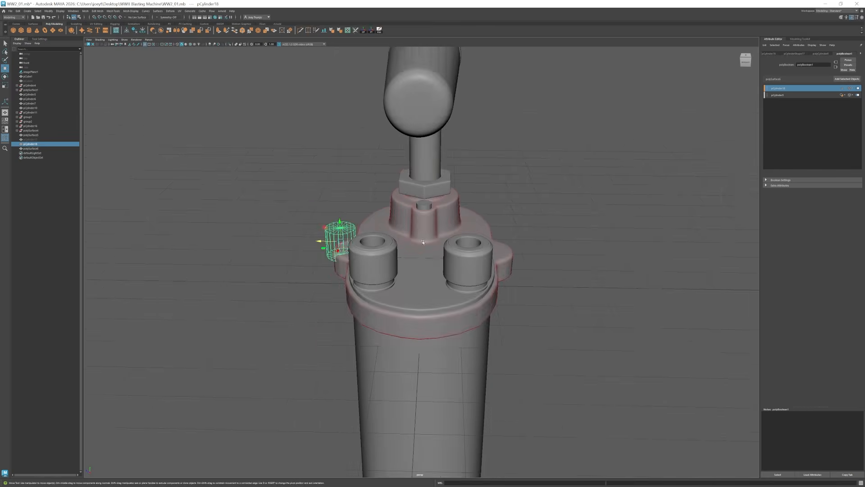
{"action": "left_click_drag", "start_coordinate": [446, 249], "coordinate": [444, 239], "text": "alt"}
{"action": "left_click_drag", "start_coordinate": [346, 229], "coordinate": [345, 252], "text": "alt"}
{"action": "scroll", "coordinate": [302, 234], "scroll_direction": "up", "scroll_amount": 5}
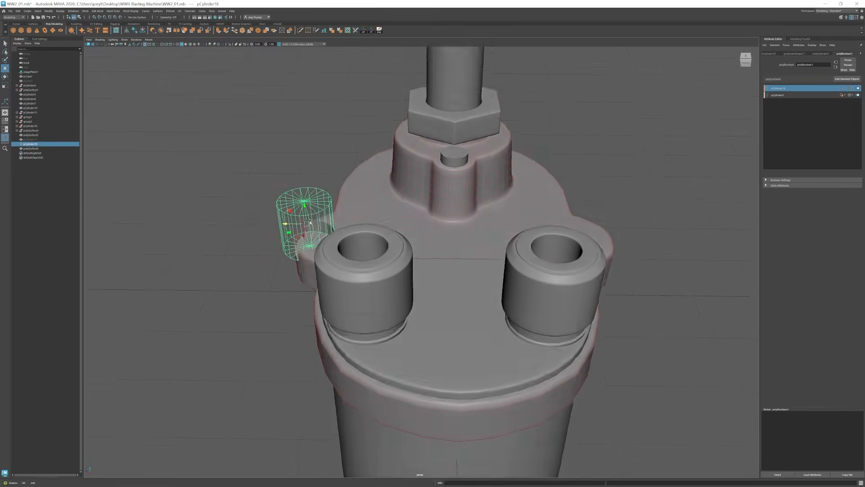
{"action": "left_click_drag", "start_coordinate": [303, 235], "coordinate": [304, 245], "text": "alt"}
Try duplicating the Boolean cutting cylinder, and undo back to before the Boolean cut.
{"action": "key", "text": "ctrl+shift+d"}
{"action": "key", "text": "ctrl+z"}
{"action": "left_click", "coordinate": [36, 144]}
{"action": "left_click", "coordinate": [37, 148]}
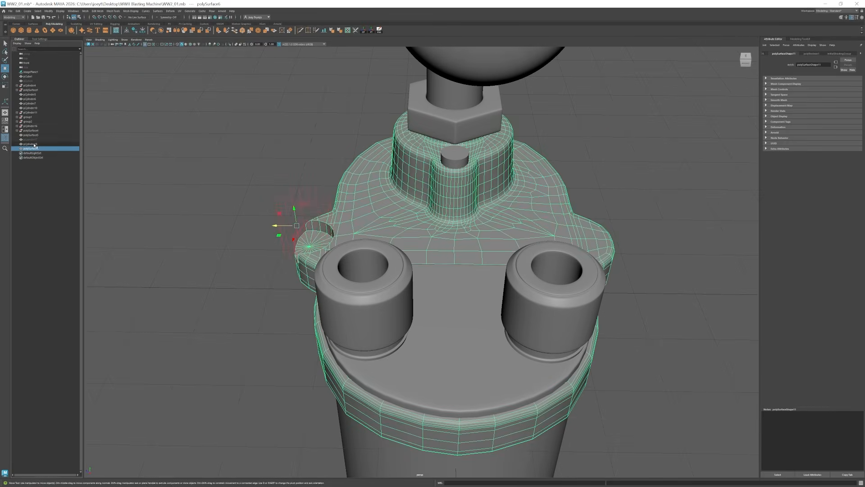
{"action": "left_click", "coordinate": [34, 144]}
{"action": "key", "text": "ctrl+shift+d"}
{"action": "left_click_drag", "start_coordinate": [246, 212], "coordinate": [275, 192], "text": "alt"}
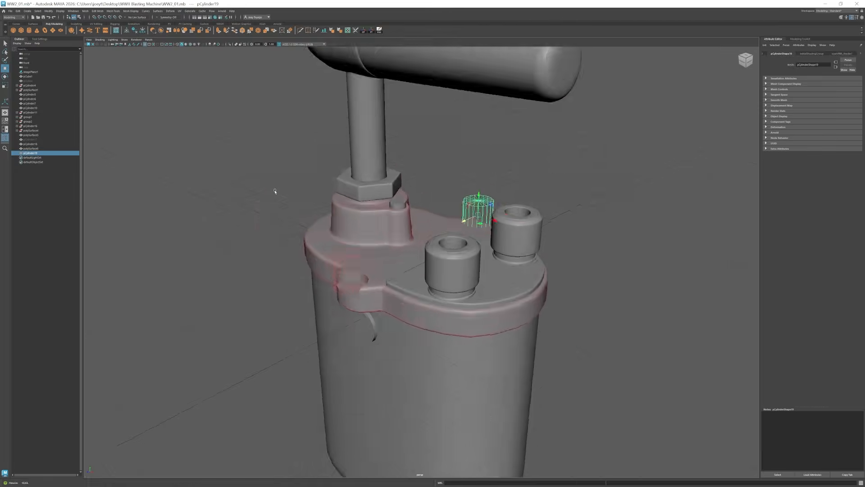
{"action": "right_click_drag", "start_coordinate": [275, 191], "coordinate": [409, 280], "text": "alt"}
{"action": "key", "text": "ctrl+z"}
Duplicate the cylinder, move the copy over the lug on the lid's opposite side, and show wireframes on the shaded models.
{"action": "left_click_drag", "start_coordinate": [292, 294], "coordinate": [216, 270], "text": "alt"}
{"action": "left_click_drag", "start_coordinate": [261, 243], "coordinate": [508, 258]}
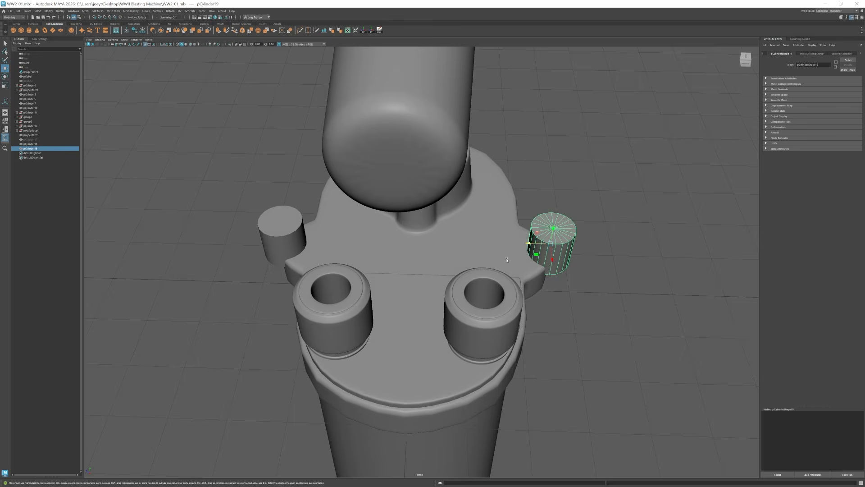
{"action": "left_click", "coordinate": [190, 44]}
{"action": "left_click_drag", "start_coordinate": [350, 189], "coordinate": [359, 191], "text": "alt"}
{"action": "right_click_drag", "start_coordinate": [359, 191], "coordinate": [405, 203], "text": "alt"}
{"action": "left_click_drag", "start_coordinate": [540, 231], "coordinate": [549, 229]}
Fine-tune the placement of the cutting cylinders over the two side lugs.
{"action": "left_click_drag", "start_coordinate": [342, 244], "coordinate": [498, 236], "text": "alt"}
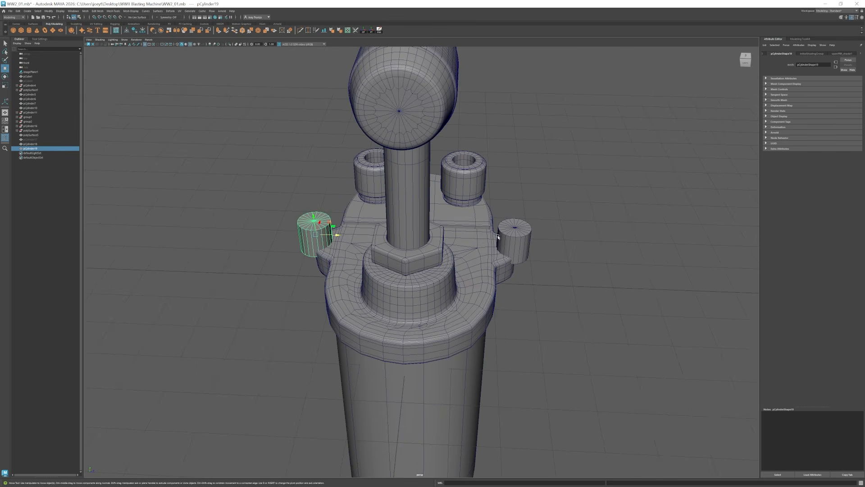
{"action": "left_click_drag", "start_coordinate": [383, 252], "coordinate": [353, 255], "text": "alt"}
{"action": "left_click", "coordinate": [469, 247]}
{"action": "left_click_drag", "start_coordinate": [494, 255], "coordinate": [492, 254]}
{"action": "mouse_move", "coordinate": [468, 261]}
{"action": "left_mouse_down", "text": "alt"}
{"action": "mouse_move", "coordinate": [491, 256]}
{"action": "mouse_move", "coordinate": [477, 259]}
{"action": "left_mouse_up", "text": "alt"}
{"action": "left_click_drag", "start_coordinate": [487, 247], "coordinate": [455, 259]}
Combine the two cutting cylinders into one mesh, duplicate it and hide one copy as a backup.
{"action": "left_click", "coordinate": [286, 261], "text": "shift"}
{"action": "left_click", "coordinate": [84, 11]}
{"action": "left_click", "coordinate": [94, 28]}
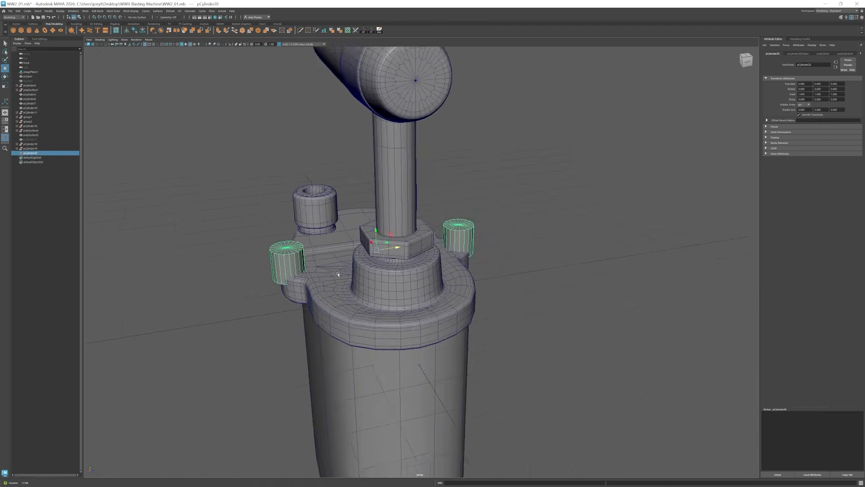
{"action": "key", "text": "ctrl+d"}
{"action": "key", "text": "ctrl+h"}
Subtract the combined cylinders from the lid with a Boolean difference.
{"action": "left_click", "coordinate": [361, 288]}
{"action": "left_click", "coordinate": [327, 263], "text": "shift"}
{"action": "left_click", "coordinate": [83, 11]}
{"action": "mouse_move", "coordinate": [95, 24]}
{"action": "left_click", "coordinate": [145, 30]}
Adjust the scale of the Boolean cutter and delete the lid's construction history.
{"action": "left_click_drag", "start_coordinate": [331, 256], "coordinate": [417, 261], "text": "alt"}
{"action": "left_click", "coordinate": [778, 95]}
{"action": "key", "text": "r"}
{"action": "left_click_drag", "start_coordinate": [371, 200], "coordinate": [372, 193]}
{"action": "mouse_move", "coordinate": [383, 234]}
{"action": "left_mouse_down", "text": "alt"}
{"action": "mouse_move", "coordinate": [485, 241]}
{"action": "mouse_move", "coordinate": [486, 257]}
{"action": "mouse_move", "coordinate": [423, 257]}
{"action": "mouse_move", "coordinate": [452, 256]}
{"action": "mouse_move", "coordinate": [401, 244]}
{"action": "mouse_move", "coordinate": [400, 234]}
{"action": "left_mouse_up", "text": "alt"}
{"action": "left_click", "coordinate": [778, 88]}
{"action": "key", "text": "w"}
{"action": "left_click", "coordinate": [379, 31]}
Weld the stray vertices at both lower corners of the lug's round recess with Target Weld.
{"action": "left_click_drag", "start_coordinate": [419, 288], "coordinate": [343, 245], "text": "alt"}
{"action": "right_click_drag", "start_coordinate": [343, 246], "coordinate": [406, 245], "text": "alt"}
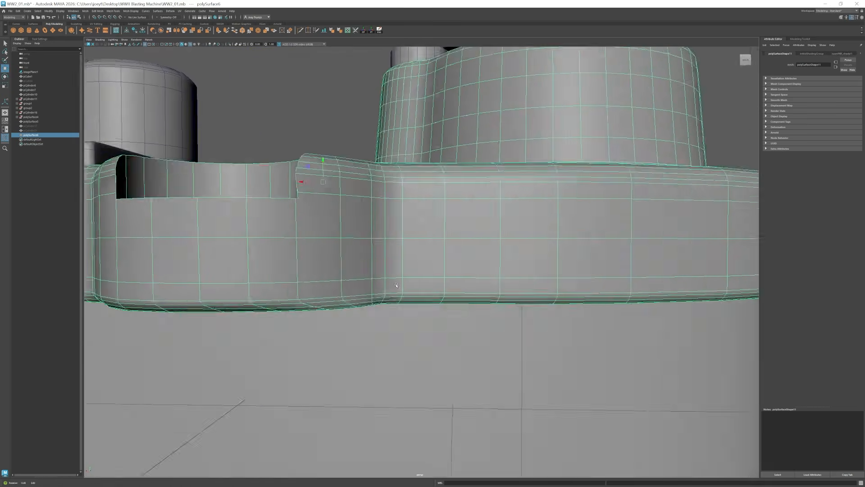
{"action": "left_click_drag", "start_coordinate": [405, 246], "coordinate": [352, 268], "text": "alt"}
{"action": "key", "text": "ctrl+shift+x"}
{"action": "right_click_drag", "start_coordinate": [306, 269], "coordinate": [351, 268], "text": "alt"}
{"action": "middle_click_drag", "start_coordinate": [270, 270], "coordinate": [246, 257], "text": "alt"}
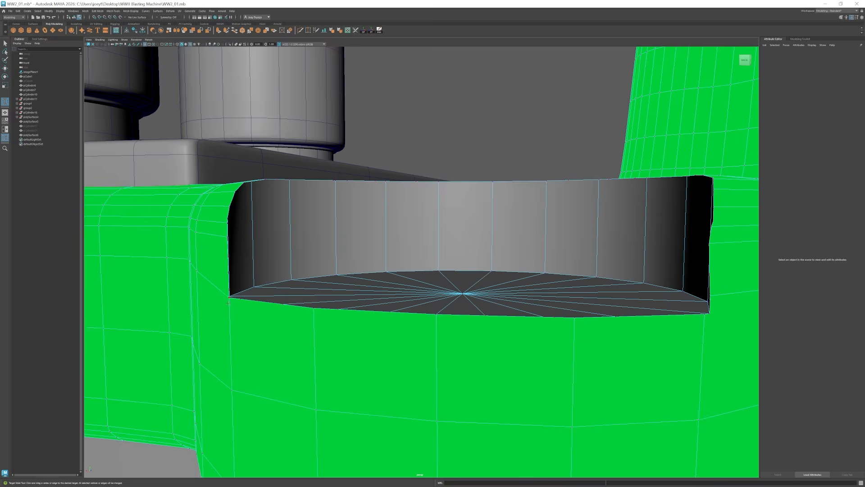
{"action": "left_click_drag", "start_coordinate": [608, 306], "coordinate": [541, 321], "text": "alt"}
{"action": "right_click_drag", "start_coordinate": [541, 320], "coordinate": [573, 321], "text": "alt"}
{"action": "left_click_drag", "start_coordinate": [616, 312], "coordinate": [572, 306], "text": "alt"}
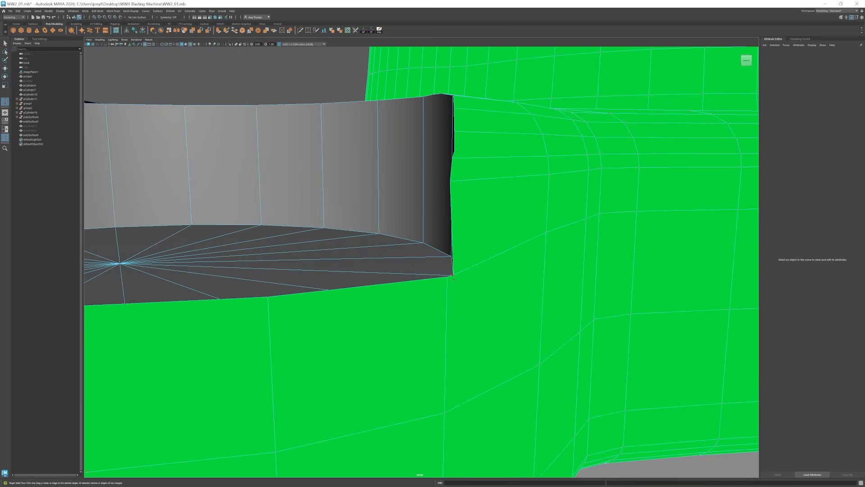
{"action": "right_click_drag", "start_coordinate": [572, 307], "coordinate": [509, 302], "text": "alt"}
{"action": "middle_click_drag", "start_coordinate": [315, 289], "coordinate": [509, 293], "text": "alt"}
{"action": "right_click_drag", "start_coordinate": [406, 301], "coordinate": [356, 304], "text": "alt"}
{"action": "right_click", "coordinate": [454, 309]}
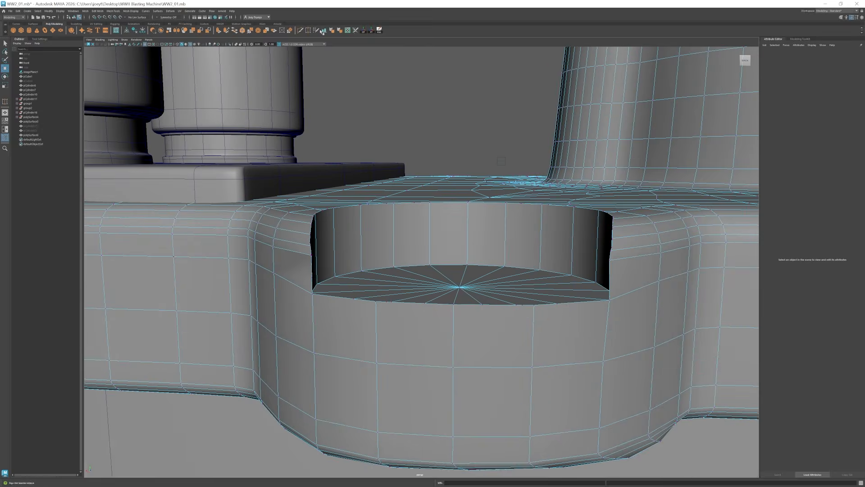
Weld the surplus vertices along the recess's side edges and the near part of its upper rim.
{"action": "left_click_drag", "start_coordinate": [450, 315], "coordinate": [406, 316], "text": "alt"}
{"action": "right_click_drag", "start_coordinate": [405, 315], "coordinate": [451, 316], "text": "alt"}
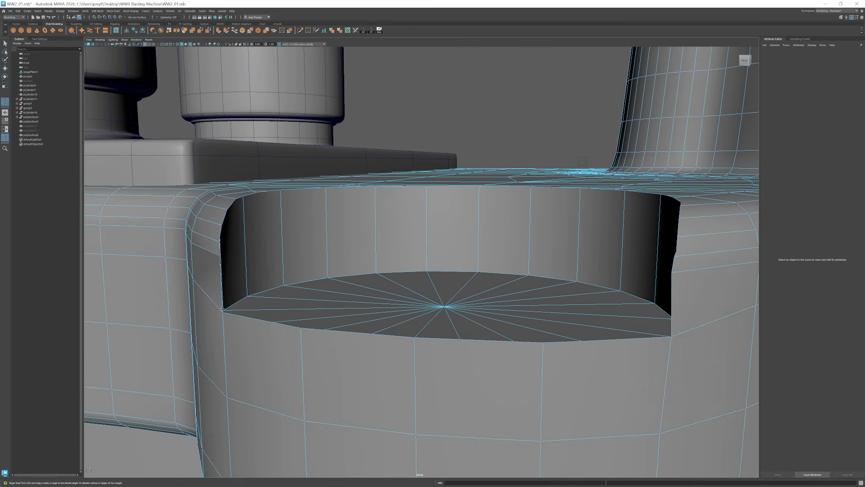
{"action": "left_click_drag", "start_coordinate": [670, 335], "coordinate": [580, 245], "text": "alt"}
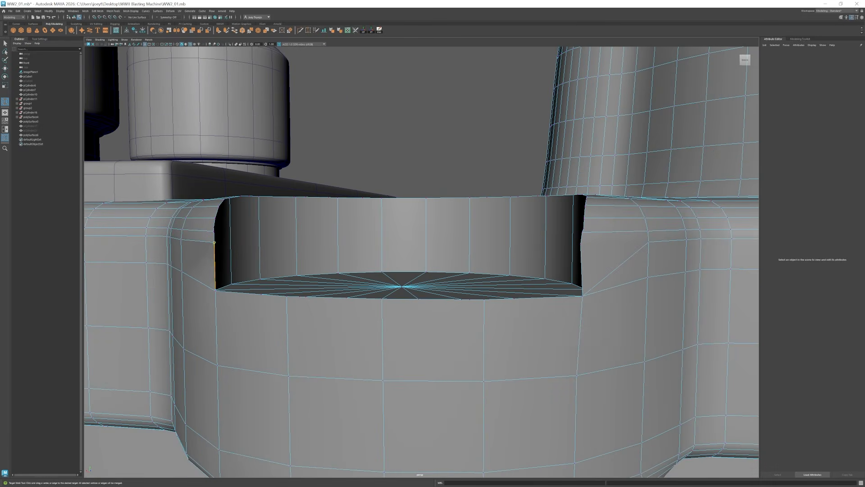
{"action": "left_click_drag", "start_coordinate": [219, 221], "coordinate": [260, 260], "text": "alt"}
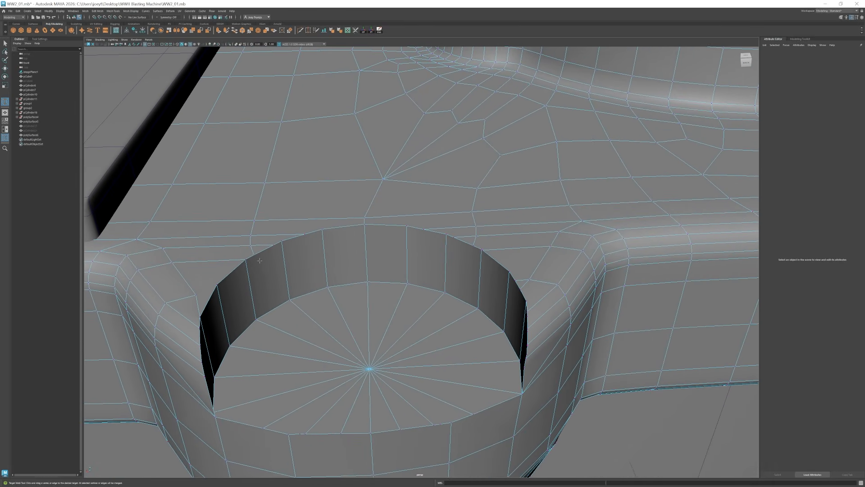
Weld the remaining surplus vertices around the recess's upper rim and along its open front edge.
{"action": "left_click_drag", "start_coordinate": [321, 228], "coordinate": [363, 245], "text": "alt"}
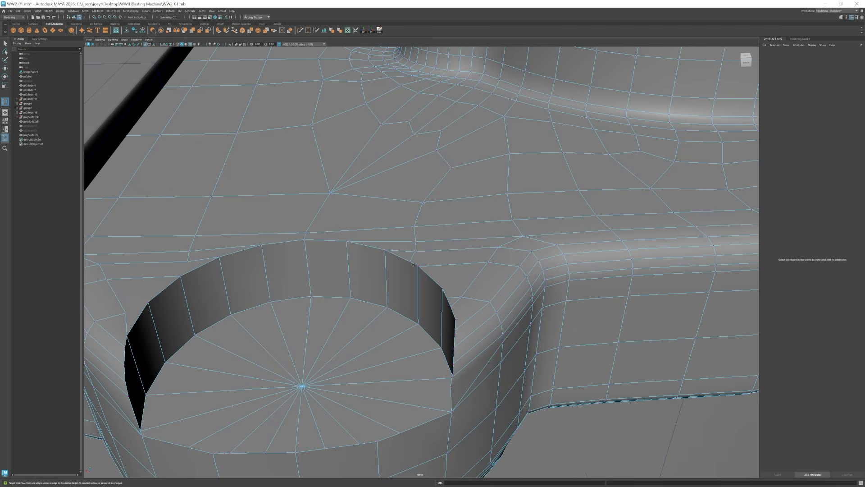
{"action": "left_click_drag", "start_coordinate": [414, 265], "coordinate": [503, 297], "text": "alt"}
{"action": "left_click_drag", "start_coordinate": [536, 342], "coordinate": [541, 333], "text": "alt"}
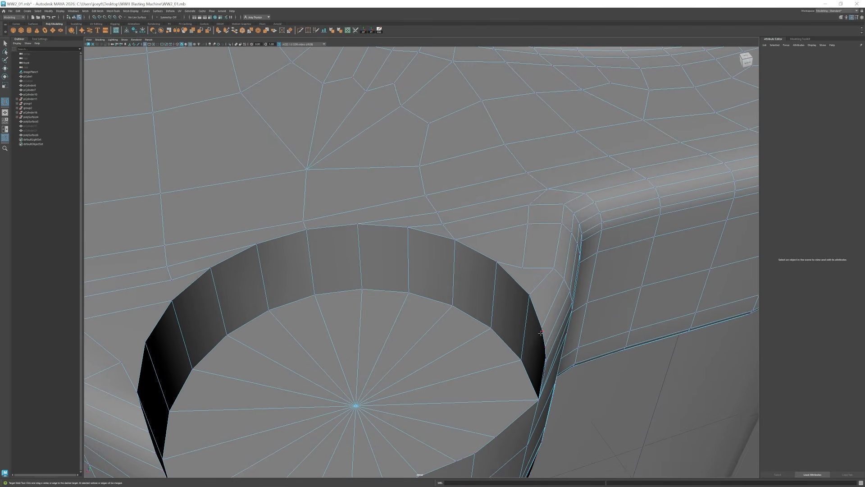
{"action": "left_click_drag", "start_coordinate": [556, 365], "coordinate": [364, 336], "text": "alt"}
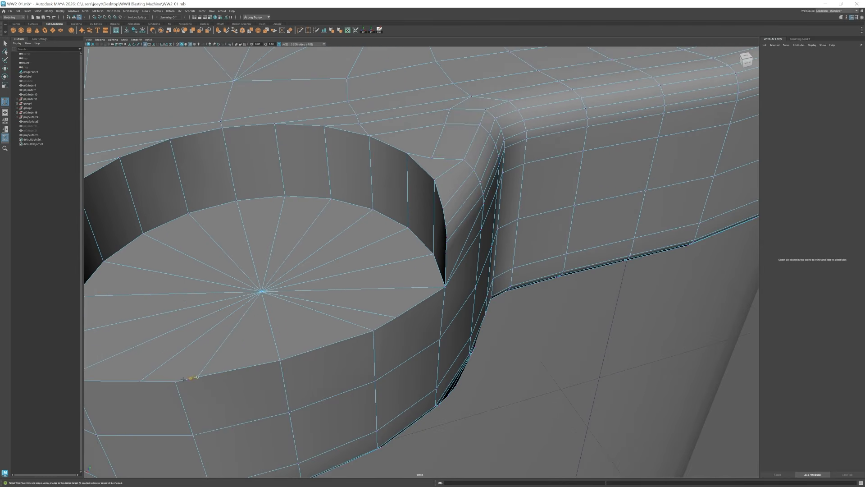
{"action": "left_click_drag", "start_coordinate": [183, 378], "coordinate": [419, 318], "text": "alt"}
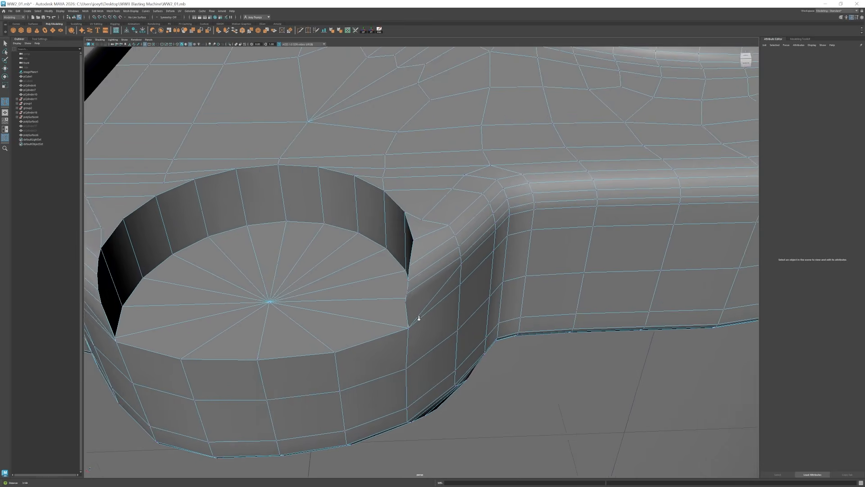
{"action": "right_click_drag", "start_coordinate": [419, 318], "coordinate": [431, 318], "text": "alt"}
{"action": "middle_click_drag", "start_coordinate": [431, 318], "coordinate": [430, 300], "text": "alt"}
Cut connecting edges from the recess rim into the surrounding lid mesh with Multi-Cut and delete the surplus edges beside it.
{"action": "left_click", "coordinate": [467, 244]}
{"action": "left_click_drag", "start_coordinate": [467, 244], "coordinate": [504, 258], "text": "alt"}
{"action": "mouse_move", "coordinate": [504, 258]}
{"action": "right_mouse_down", "text": "alt"}
{"action": "mouse_move", "coordinate": [465, 253]}
{"action": "mouse_move", "coordinate": [497, 255]}
{"action": "right_mouse_up", "text": "alt"}
{"action": "key", "text": "w"}
{"action": "left_click_drag", "start_coordinate": [394, 246], "coordinate": [614, 195], "text": "alt"}
{"action": "key", "text": "ctrl+shift+x"}
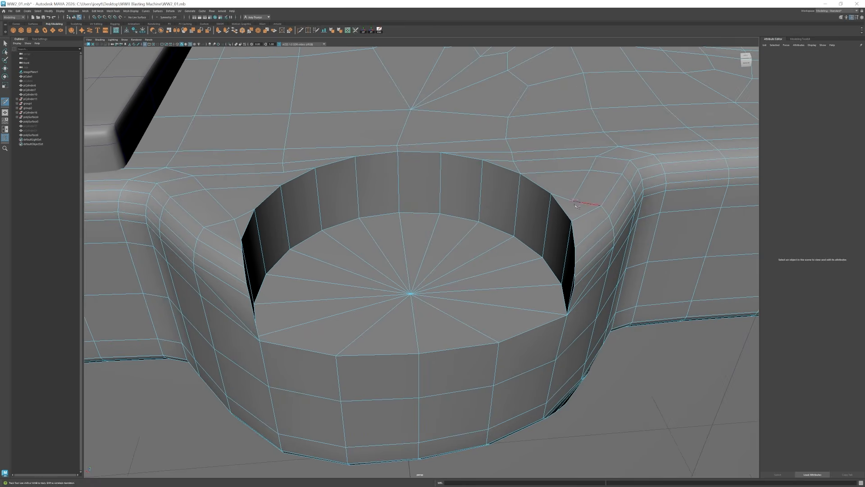
{"action": "right_click_drag", "start_coordinate": [614, 195], "coordinate": [538, 224], "text": "alt"}
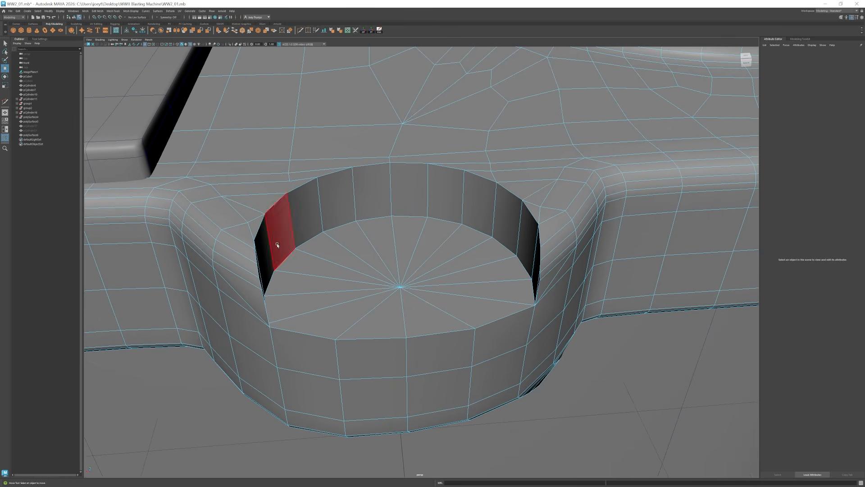
{"action": "left_click", "coordinate": [255, 219]}
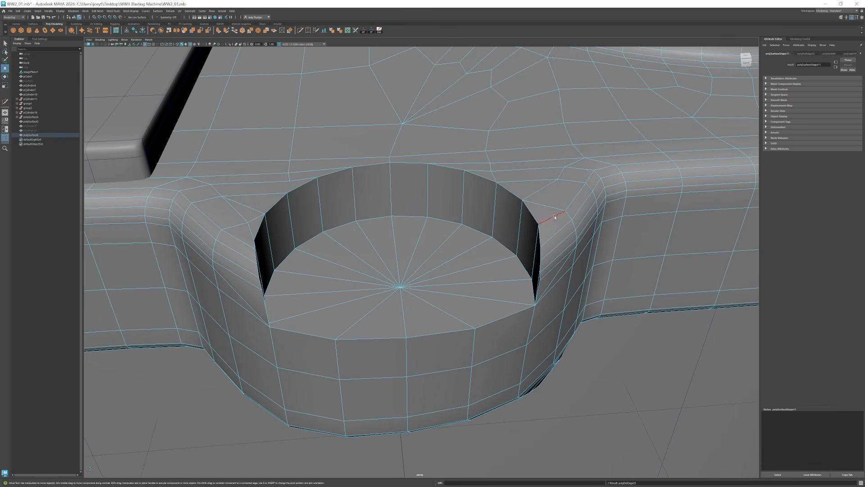
Cut an edge from the lid's side into one side of the recess opening, weld its vertex, and delete the diagonal edge below.
{"action": "key", "text": "F8"}
{"action": "right_click_drag", "start_coordinate": [536, 206], "coordinate": [506, 249], "text": "alt"}
{"action": "left_click_drag", "start_coordinate": [506, 249], "coordinate": [644, 253], "text": "alt"}
{"action": "right_click_drag", "start_coordinate": [644, 253], "coordinate": [849, 334], "text": "alt"}
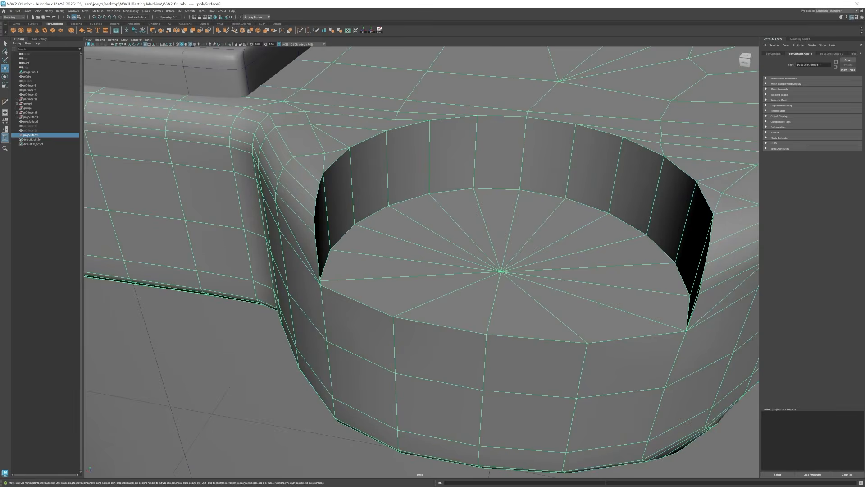
{"action": "left_click", "coordinate": [308, 30]}
{"action": "left_click_drag", "start_coordinate": [336, 236], "coordinate": [311, 68], "text": "alt"}
{"action": "left_click", "coordinate": [300, 31]}
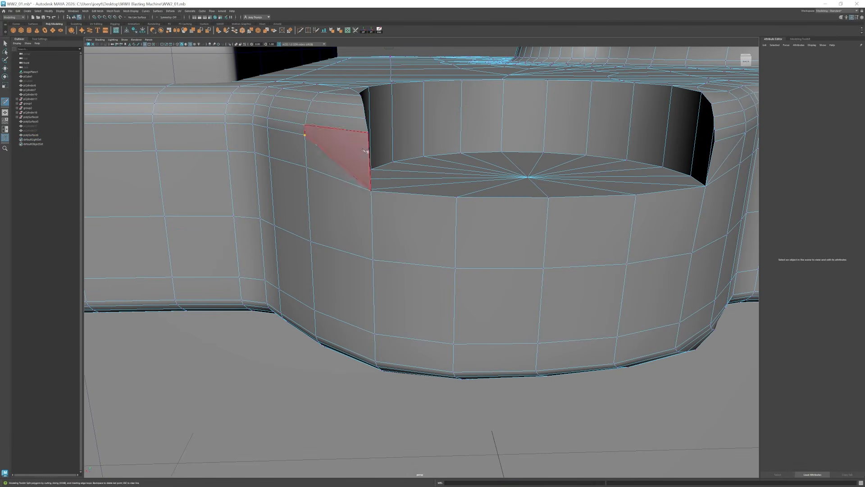
{"action": "key", "text": "y"}
{"action": "scroll", "coordinate": [367, 218], "scroll_direction": "up", "scroll_amount": 5}
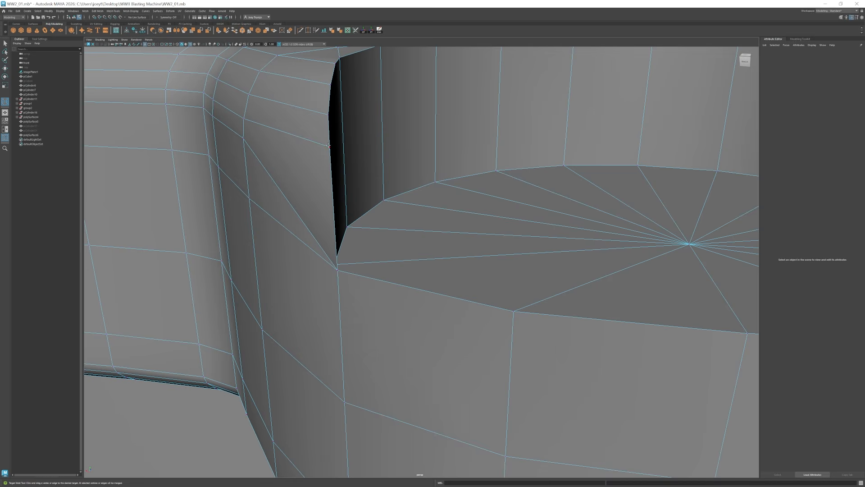
{"action": "key", "text": "w"}
{"action": "scroll", "coordinate": [328, 223], "scroll_direction": "down", "scroll_amount": 4}
{"action": "left_click", "coordinate": [350, 190]}
{"action": "key", "text": "ctrl+Delete"}
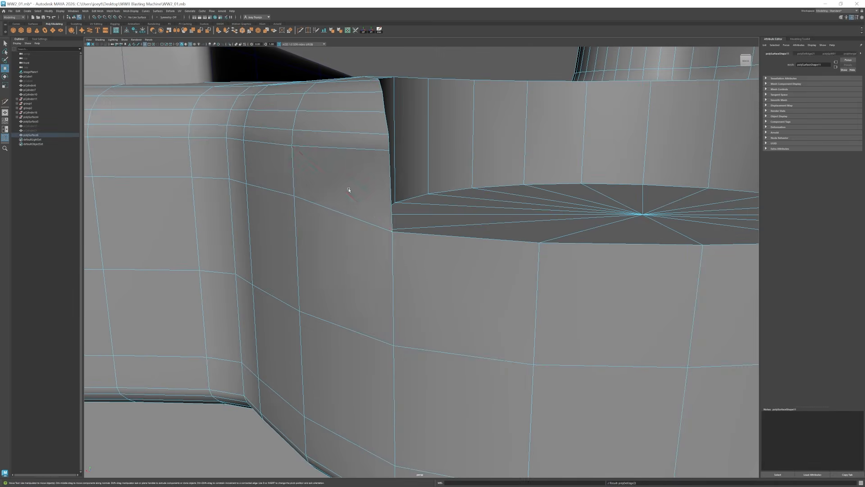
Try to insert horizontal edge loops around the recess wall with Multi-Cut.
{"action": "left_click_drag", "start_coordinate": [350, 189], "coordinate": [494, 201], "text": "alt"}
{"action": "scroll", "coordinate": [626, 180], "scroll_direction": "up", "scroll_amount": 4}
{"action": "scroll", "coordinate": [626, 181], "scroll_direction": "up", "scroll_amount": 3}
{"action": "left_click_drag", "start_coordinate": [635, 166], "coordinate": [383, 302], "text": "alt"}
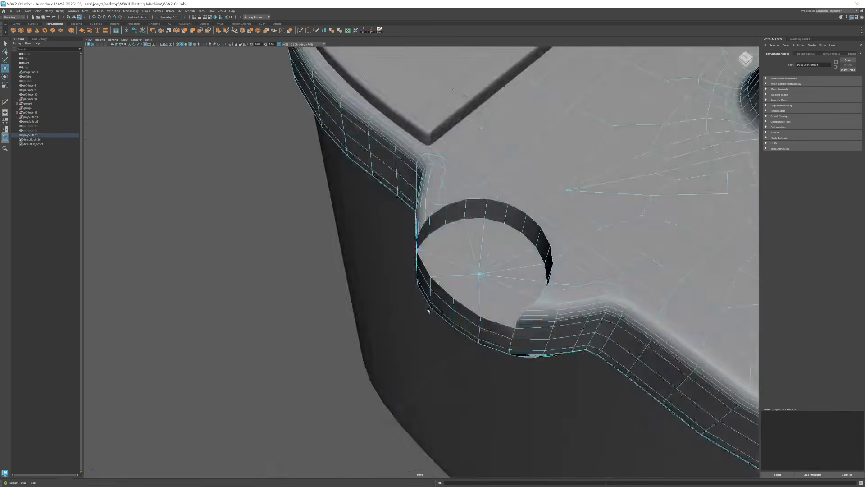
{"action": "scroll", "coordinate": [423, 297], "scroll_direction": "up", "scroll_amount": 4}
{"action": "key", "text": "ctrl+shift+x"}
{"action": "left_click_drag", "start_coordinate": [457, 252], "coordinate": [460, 193], "text": "alt"}
{"action": "scroll", "coordinate": [388, 198], "scroll_direction": "up", "scroll_amount": 4}
{"action": "left_click", "coordinate": [384, 201], "text": "ctrl"}
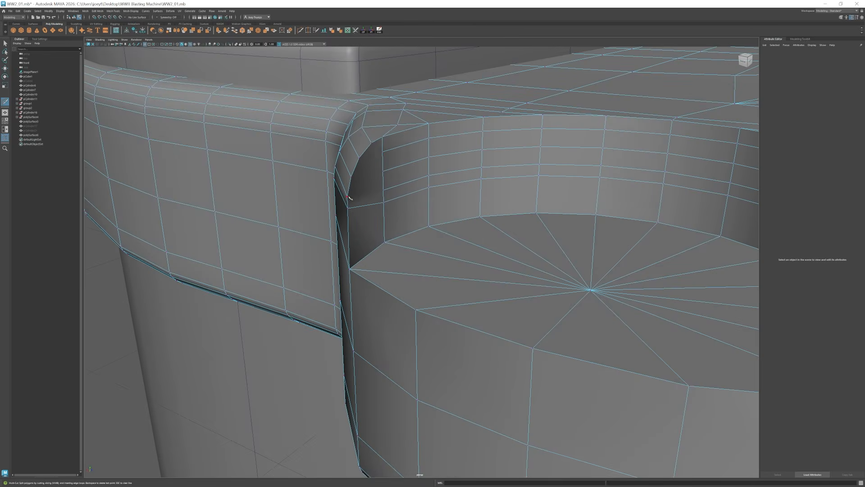
{"action": "left_click", "coordinate": [351, 177]}
{"action": "scroll", "coordinate": [383, 156], "scroll_direction": "down", "scroll_amount": 5}
{"action": "left_click_drag", "start_coordinate": [383, 157], "coordinate": [372, 231], "text": "alt"}
{"action": "scroll", "coordinate": [477, 180], "scroll_direction": "up", "scroll_amount": 5}
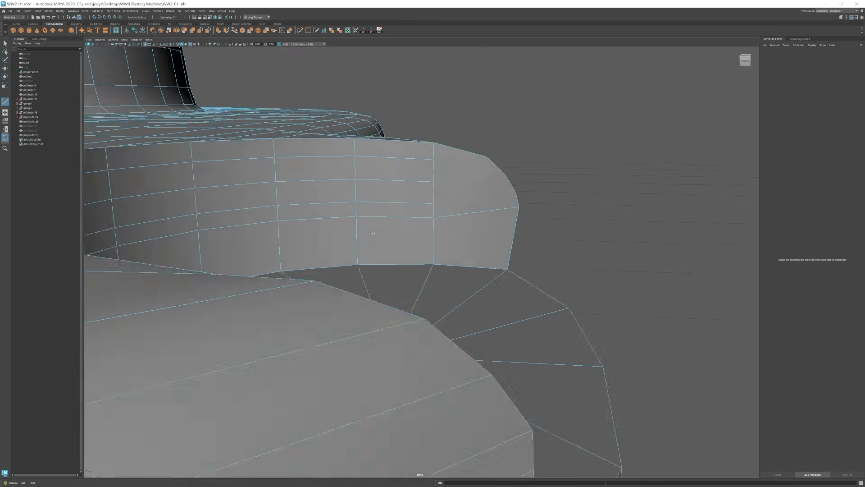
{"action": "middle_click_drag", "start_coordinate": [373, 232], "coordinate": [341, 240], "text": "alt"}
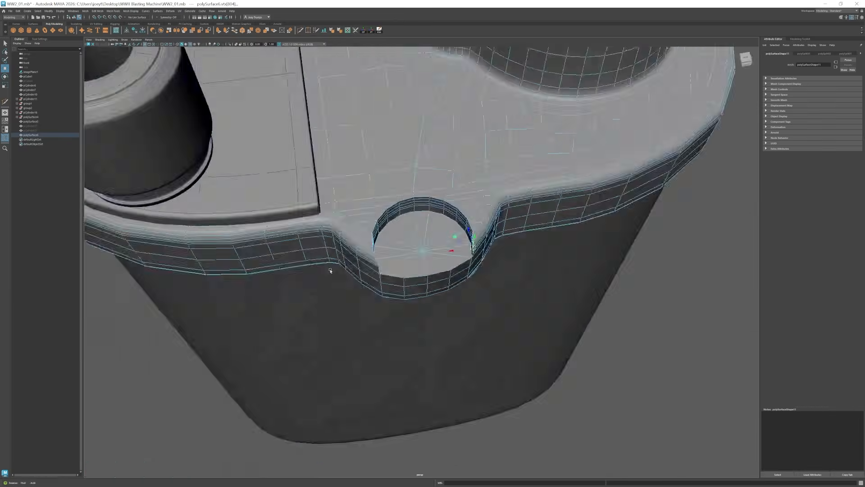
Examine the recess opening and the edge loops along the lid's side from several angles.
{"action": "scroll", "coordinate": [330, 271], "scroll_direction": "up", "scroll_amount": 2}
{"action": "left_click_drag", "start_coordinate": [410, 303], "coordinate": [373, 259], "text": "alt"}
{"action": "key", "text": "w"}
{"action": "scroll", "coordinate": [372, 260], "scroll_direction": "down", "scroll_amount": 6}
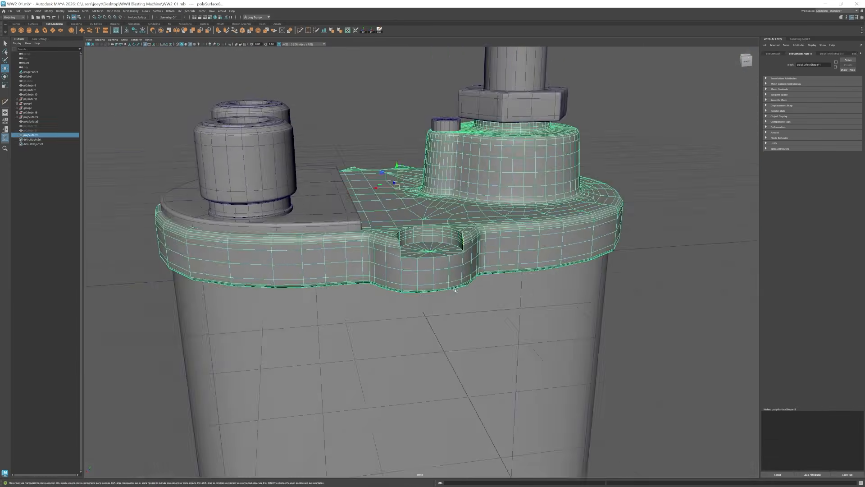
{"action": "left_click_drag", "start_coordinate": [356, 229], "coordinate": [360, 212], "text": "alt"}
{"action": "key", "text": "ctrl+shift+x"}
{"action": "scroll", "coordinate": [397, 252], "scroll_direction": "up", "scroll_amount": 6}
{"action": "scroll", "coordinate": [356, 310], "scroll_direction": "down", "scroll_amount": 5}
{"action": "left_click_drag", "start_coordinate": [356, 311], "coordinate": [477, 293], "text": "alt"}
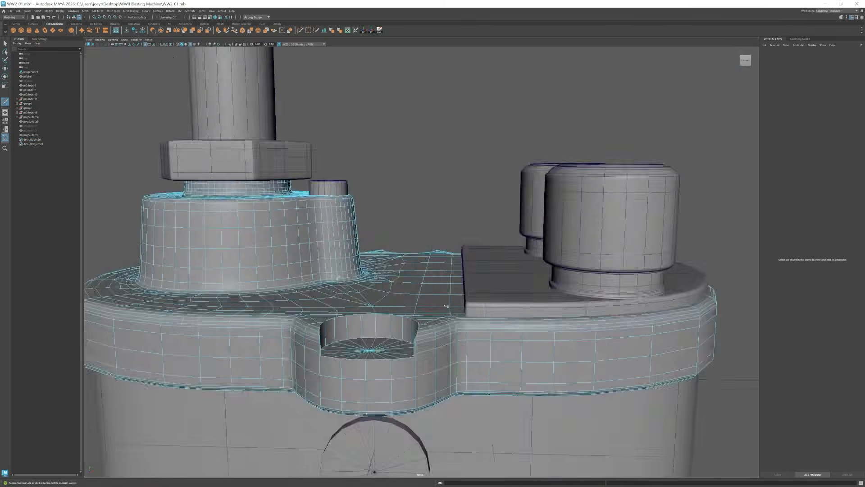
{"action": "scroll", "coordinate": [406, 289], "scroll_direction": "up", "scroll_amount": 6}
{"action": "scroll", "coordinate": [433, 252], "scroll_direction": "down", "scroll_amount": 3}
{"action": "key", "text": "w"}
{"action": "scroll", "coordinate": [450, 243], "scroll_direction": "down", "scroll_amount": 6}
{"action": "left_click_drag", "start_coordinate": [450, 243], "coordinate": [378, 230], "text": "alt"}
{"action": "scroll", "coordinate": [450, 218], "scroll_direction": "up", "scroll_amount": 4}
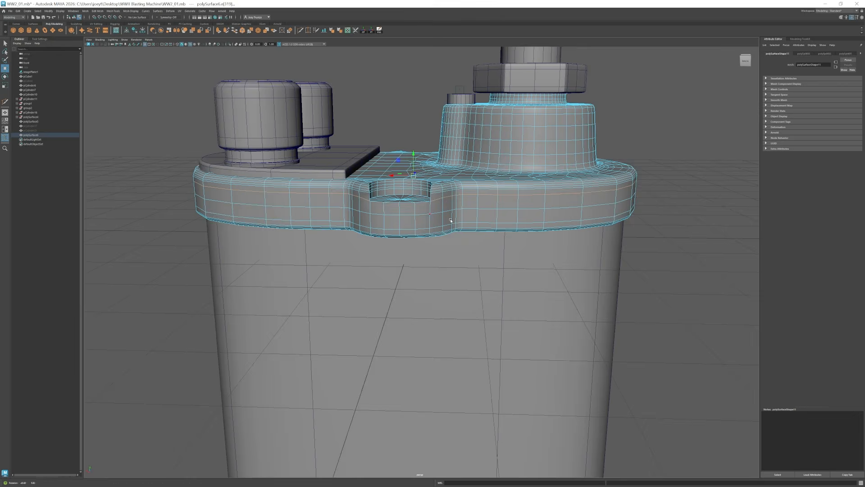
{"action": "left_click_drag", "start_coordinate": [450, 218], "coordinate": [568, 226], "text": "alt"}
{"action": "scroll", "coordinate": [387, 253], "scroll_direction": "up", "scroll_amount": 8}
Weld the surplus vertices along both side edges of the recess opening with Target Weld.
{"action": "left_click", "coordinate": [305, 31]}
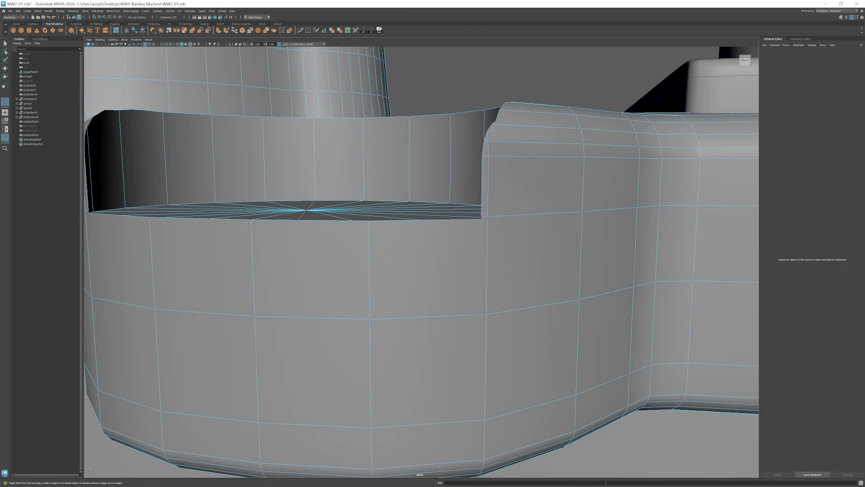
{"action": "scroll", "coordinate": [488, 220], "scroll_direction": "down", "scroll_amount": 6}
{"action": "left_click_drag", "start_coordinate": [383, 286], "coordinate": [461, 294], "text": "alt"}
{"action": "scroll", "coordinate": [461, 294], "scroll_direction": "up", "scroll_amount": 5}
{"action": "middle_click_drag", "start_coordinate": [352, 232], "coordinate": [428, 259], "text": "alt"}
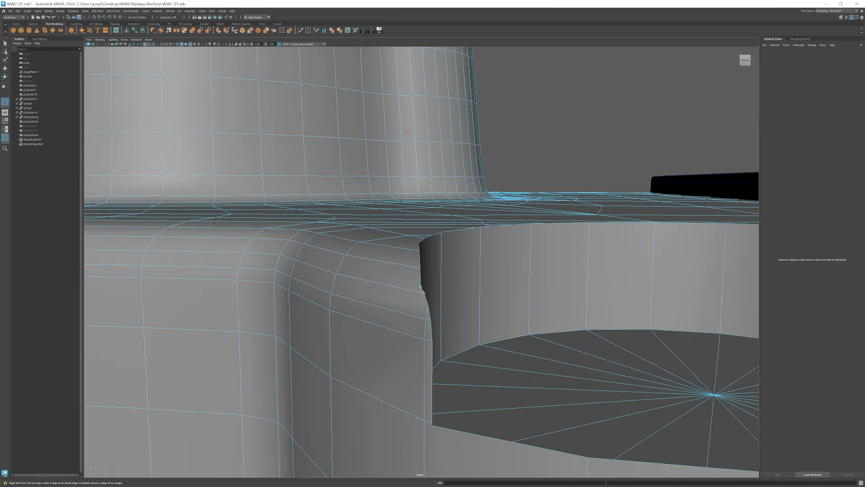
{"action": "left_click_drag", "start_coordinate": [428, 259], "coordinate": [419, 272], "text": "alt"}
{"action": "left_click_drag", "start_coordinate": [397, 317], "coordinate": [414, 313], "text": "alt"}
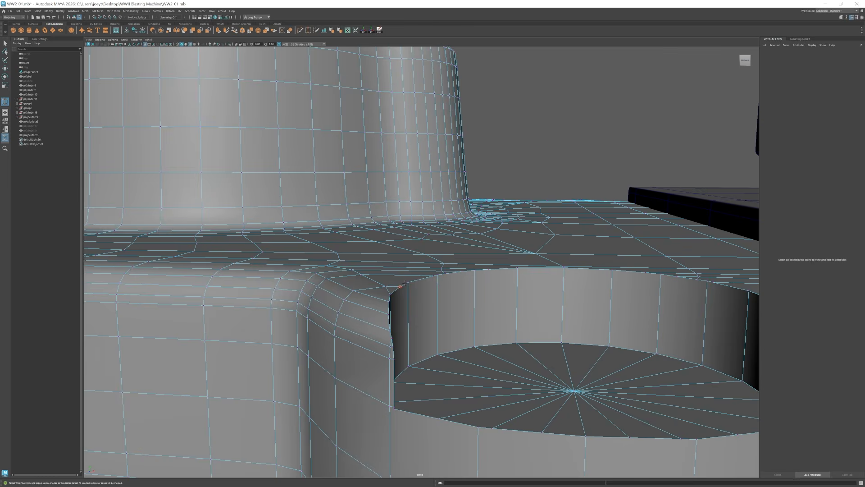
{"action": "scroll", "coordinate": [404, 283], "scroll_direction": "down", "scroll_amount": 3}
{"action": "middle_click_drag", "start_coordinate": [468, 284], "coordinate": [343, 295], "text": "alt"}
{"action": "left_click_drag", "start_coordinate": [486, 288], "coordinate": [532, 293], "text": "alt"}
{"action": "scroll", "coordinate": [531, 293], "scroll_direction": "up", "scroll_amount": 3}
{"action": "middle_click_drag", "start_coordinate": [653, 414], "coordinate": [614, 346], "text": "alt"}
{"action": "scroll", "coordinate": [608, 333], "scroll_direction": "up", "scroll_amount": 2}
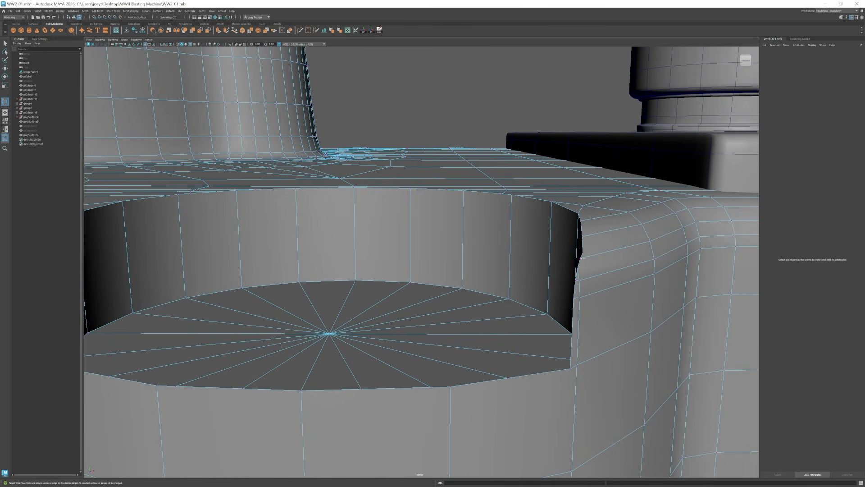
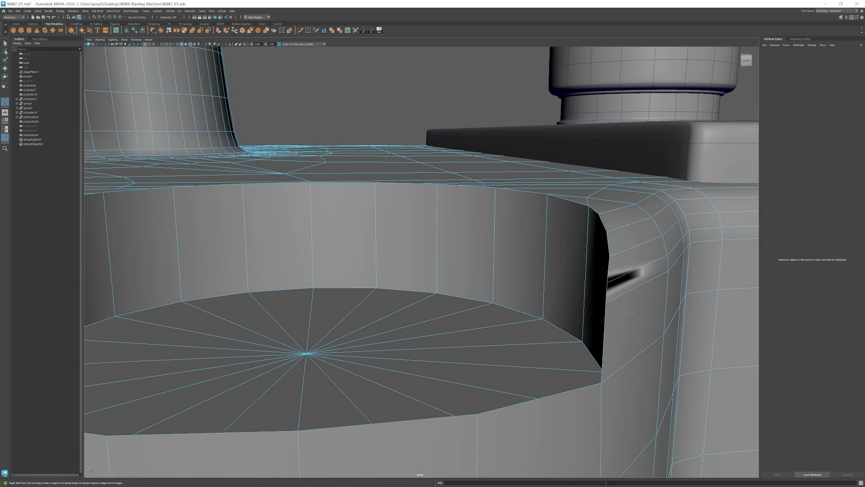
Delete the surplus vertical edges at both ends of the recess wall.
{"action": "key", "text": "w"}
{"action": "left_click", "coordinate": [611, 291]}
{"action": "key", "text": "f"}
{"action": "scroll", "coordinate": [464, 313], "scroll_direction": "up", "scroll_amount": 8}
{"action": "left_click", "coordinate": [659, 209]}
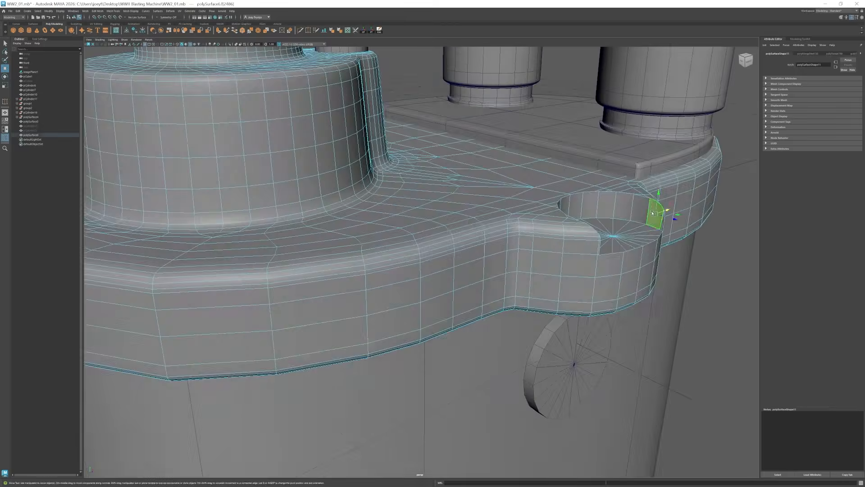
{"action": "key", "text": "f"}
{"action": "scroll", "coordinate": [488, 313], "scroll_direction": "down", "scroll_amount": 3}
{"action": "mouse_move", "coordinate": [488, 313]}
{"action": "left_mouse_down", "text": "alt"}
{"action": "mouse_move", "coordinate": [449, 318]}
{"action": "mouse_move", "coordinate": [505, 315]}
{"action": "mouse_move", "coordinate": [493, 321]}
{"action": "left_mouse_up", "text": "alt"}
{"action": "key", "text": "y"}
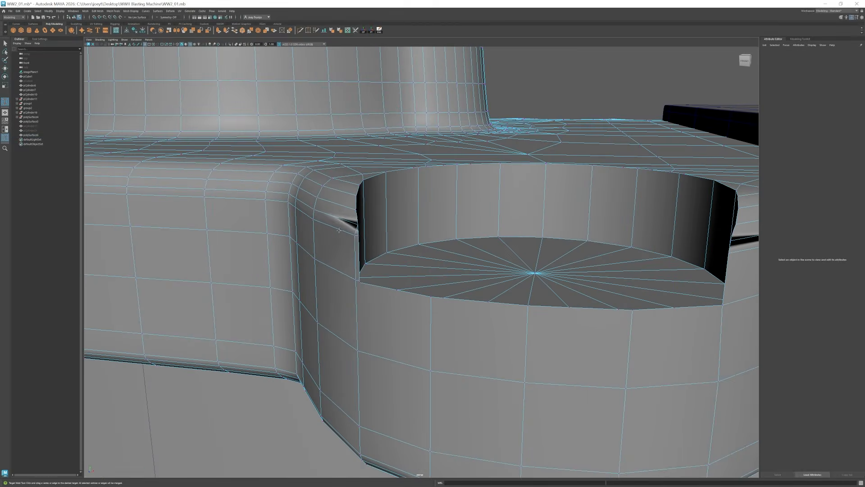
{"action": "left_click_drag", "start_coordinate": [466, 254], "coordinate": [369, 288], "text": "alt"}
{"action": "key", "text": "w"}
{"action": "left_click", "coordinate": [482, 225]}
{"action": "key", "text": "ctrl+Delete"}
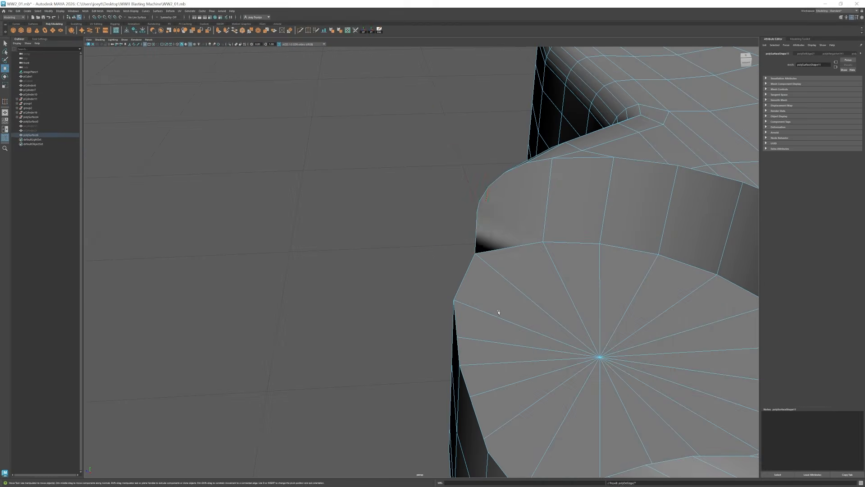
{"action": "left_click_drag", "start_coordinate": [498, 313], "coordinate": [617, 302], "text": "alt"}
{"action": "left_click", "coordinate": [441, 186]}
{"action": "left_click_drag", "start_coordinate": [326, 235], "coordinate": [396, 284], "text": "alt"}
{"action": "key", "text": "y"}
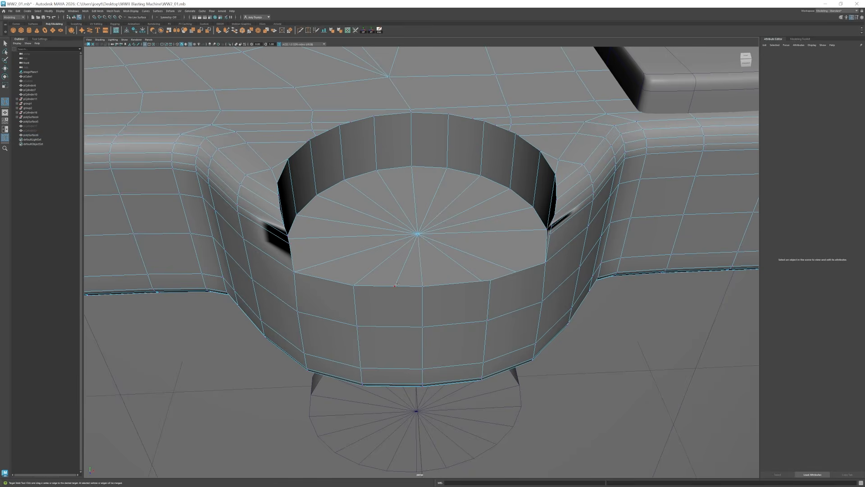
Weld the vertices where the ends of the recess wall meet the lug's outer side with Target Weld.
{"action": "left_click_drag", "start_coordinate": [492, 277], "coordinate": [466, 253], "text": "alt"}
{"action": "scroll", "coordinate": [465, 253], "scroll_direction": "up", "scroll_amount": 5}
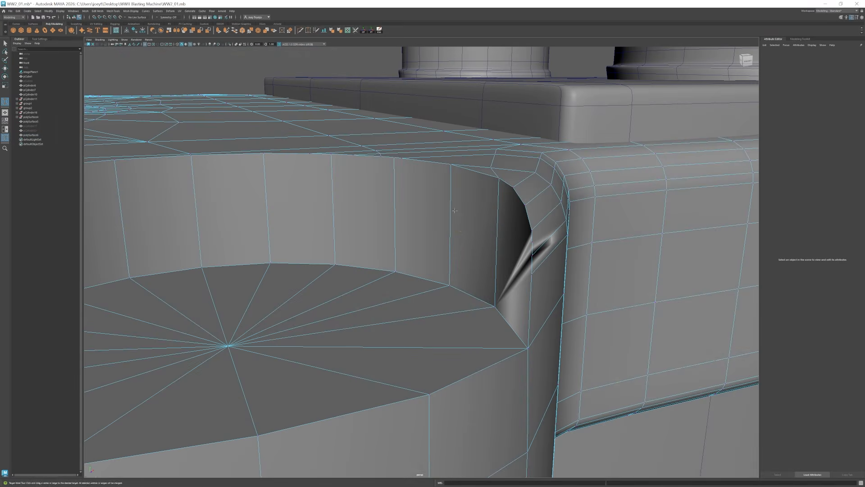
{"action": "left_click_drag", "start_coordinate": [532, 275], "coordinate": [487, 301], "text": "alt"}
{"action": "scroll", "coordinate": [478, 297], "scroll_direction": "down", "scroll_amount": 6}
{"action": "scroll", "coordinate": [496, 299], "scroll_direction": "up", "scroll_amount": 5}
{"action": "middle_click_drag", "start_coordinate": [486, 301], "coordinate": [487, 338], "text": "alt"}
{"action": "left_click_drag", "start_coordinate": [487, 338], "coordinate": [483, 341], "text": "alt"}
{"action": "left_click", "coordinate": [486, 284]}
{"action": "left_click_drag", "start_coordinate": [491, 286], "coordinate": [349, 290], "text": "alt"}
{"action": "scroll", "coordinate": [344, 274], "scroll_direction": "down", "scroll_amount": 5}
{"action": "left_click", "coordinate": [484, 198]}
{"action": "scroll", "coordinate": [361, 270], "scroll_direction": "up", "scroll_amount": 5}
Cut a first horizontal edge row around the recess wall from one side of the opening to the other with Multi-Cut.
{"action": "key", "text": "ctrl+shift+x"}
{"action": "left_click", "coordinate": [342, 287]}
{"action": "left_click", "coordinate": [449, 285]}
{"action": "left_click_drag", "start_coordinate": [450, 284], "coordinate": [278, 282], "text": "alt"}
{"action": "left_click", "coordinate": [506, 282]}
{"action": "key", "text": "Return"}
{"action": "scroll", "coordinate": [513, 293], "scroll_direction": "up", "scroll_amount": 4}
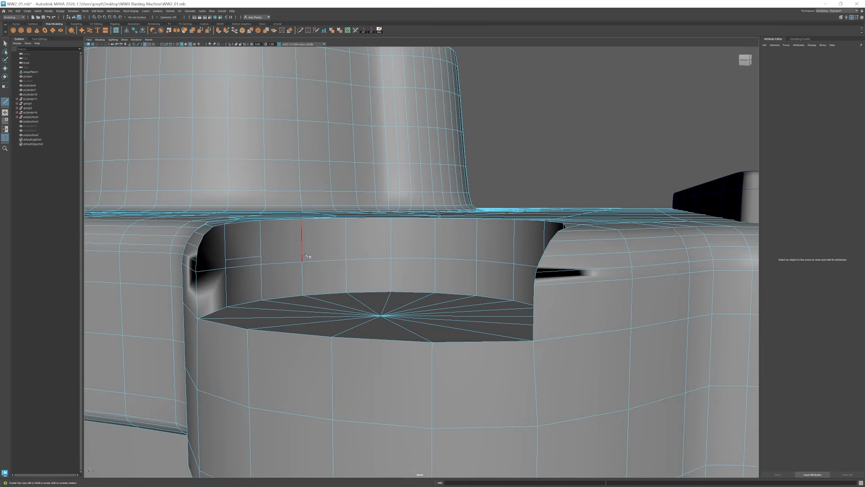
Cut further horizontal edge rows around the upper recess wall, linking the lid's bevel edges on both sides of the opening.
{"action": "left_click", "coordinate": [589, 255]}
{"action": "left_click_drag", "start_coordinate": [308, 256], "coordinate": [360, 253], "text": "alt"}
{"action": "key", "text": "Return"}
{"action": "left_click", "coordinate": [355, 252]}
{"action": "left_click", "coordinate": [400, 251]}
{"action": "left_click", "coordinate": [445, 250]}
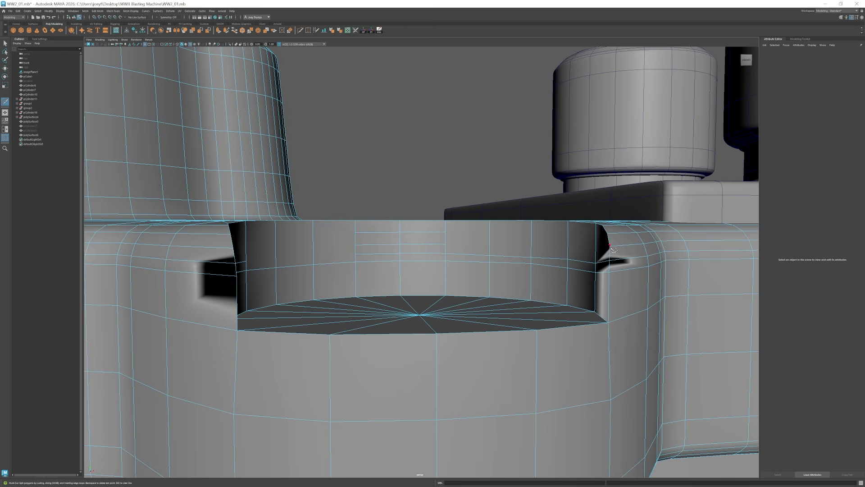
{"action": "left_click", "coordinate": [596, 236]}
{"action": "key", "text": "Return"}
{"action": "left_click_drag", "start_coordinate": [596, 235], "coordinate": [355, 267], "text": "alt"}
{"action": "scroll", "coordinate": [355, 266], "scroll_direction": "up", "scroll_amount": 1}
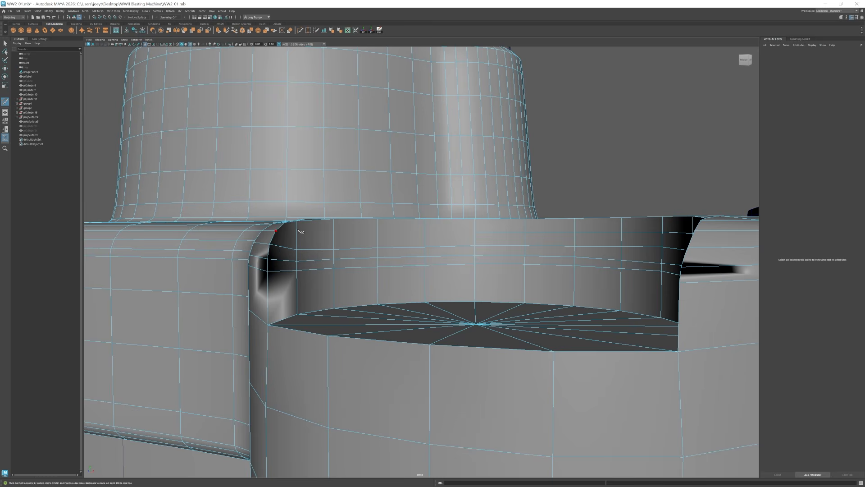
{"action": "left_click", "coordinate": [425, 233]}
{"action": "left_click", "coordinate": [474, 232]}
{"action": "key", "text": "w"}
Select the lower vertical edges at both sides of the recess opening and adjust their edge shading.
{"action": "left_click_drag", "start_coordinate": [475, 232], "coordinate": [322, 234], "text": "alt"}
{"action": "scroll", "coordinate": [346, 249], "scroll_direction": "up", "scroll_amount": 5}
{"action": "left_click", "coordinate": [316, 240]}
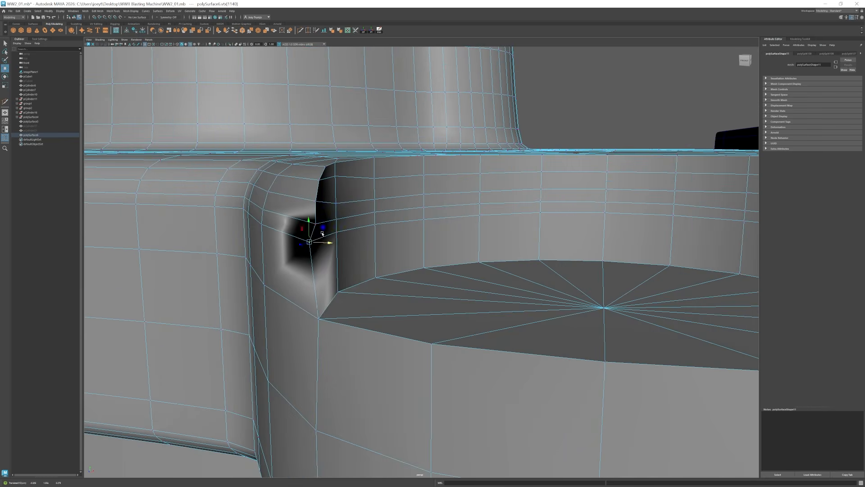
{"action": "left_click", "coordinate": [310, 256]}
{"action": "scroll", "coordinate": [310, 255], "scroll_direction": "down", "scroll_amount": 3}
{"action": "left_click", "coordinate": [551, 269], "text": "shift"}
{"action": "left_click_drag", "start_coordinate": [550, 269], "coordinate": [491, 282], "text": "alt"}
{"action": "scroll", "coordinate": [540, 235], "scroll_direction": "up", "scroll_amount": 4}
{"action": "left_click", "coordinate": [340, 31]}
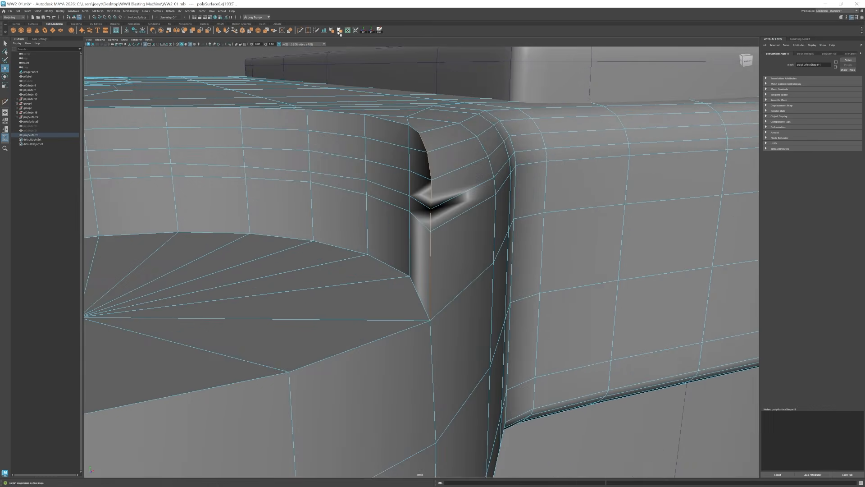
{"action": "left_click", "coordinate": [510, 156]}
Cut the missing connecting edges from the recess's upper rim vertices into the lid's top mesh with Multi-Cut.
{"action": "left_click_drag", "start_coordinate": [518, 226], "coordinate": [288, 166], "text": "alt"}
{"action": "key", "text": "ctrl+shift+x"}
{"action": "scroll", "coordinate": [397, 205], "scroll_direction": "down", "scroll_amount": 4}
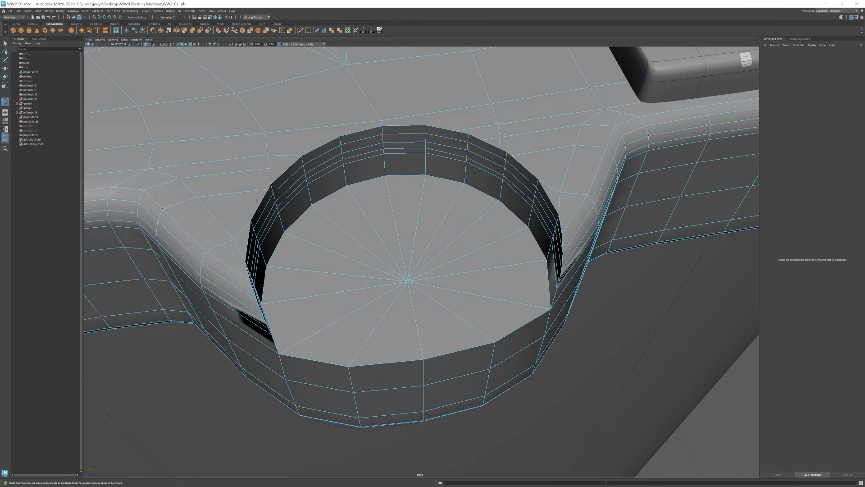
{"action": "left_click_drag", "start_coordinate": [256, 200], "coordinate": [275, 192], "text": "alt"}
{"action": "key", "text": "w"}
{"action": "left_click", "coordinate": [333, 155]}
{"action": "scroll", "coordinate": [333, 155], "scroll_direction": "down", "scroll_amount": 4}
{"action": "left_click_drag", "start_coordinate": [333, 155], "coordinate": [324, 194], "text": "alt"}
{"action": "left_click", "coordinate": [351, 96]}
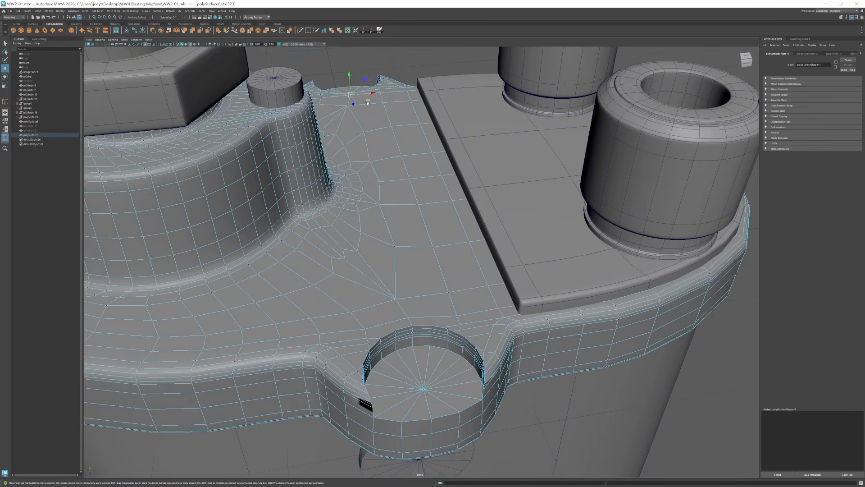
{"action": "left_click_drag", "start_coordinate": [367, 104], "coordinate": [363, 108]}
{"action": "middle_click_drag", "start_coordinate": [473, 330], "coordinate": [465, 232], "text": "alt"}
{"action": "scroll", "coordinate": [465, 232], "scroll_direction": "up", "scroll_amount": 6}
{"action": "key", "text": "g"}
{"action": "left_click_drag", "start_coordinate": [504, 203], "coordinate": [243, 146]}
{"action": "left_click_drag", "start_coordinate": [208, 219], "coordinate": [306, 207], "text": "alt"}
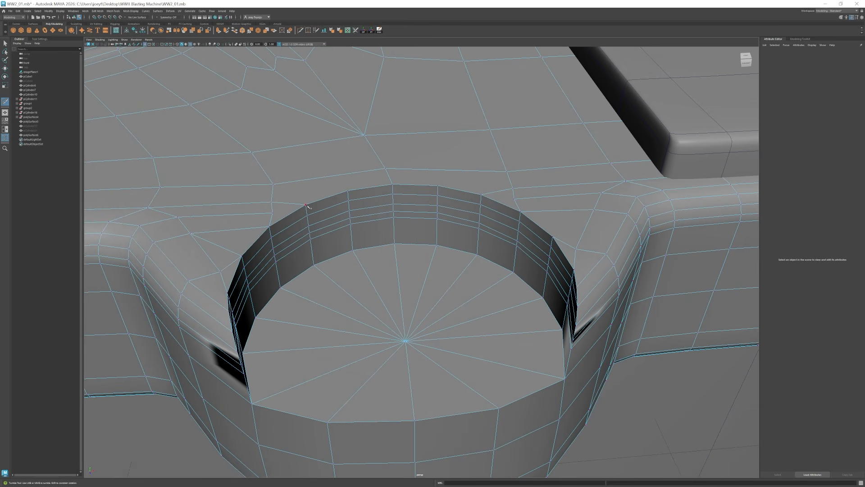
{"action": "left_click", "coordinate": [594, 210]}
{"action": "key", "text": "w"}
{"action": "scroll", "coordinate": [450, 279], "scroll_direction": "down", "scroll_amount": 3}
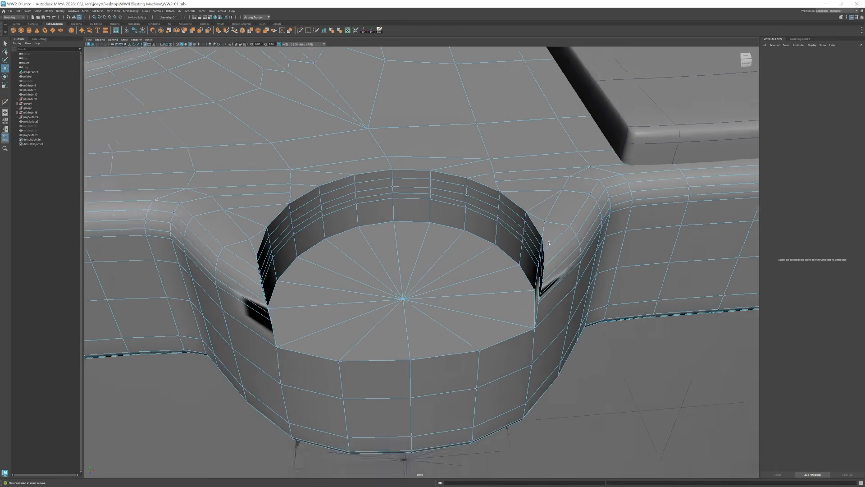
Select the edges of the recess's upper rim.
{"action": "left_click_drag", "start_coordinate": [336, 360], "coordinate": [348, 327], "text": "alt"}
{"action": "left_click", "coordinate": [275, 227], "text": "shift"}
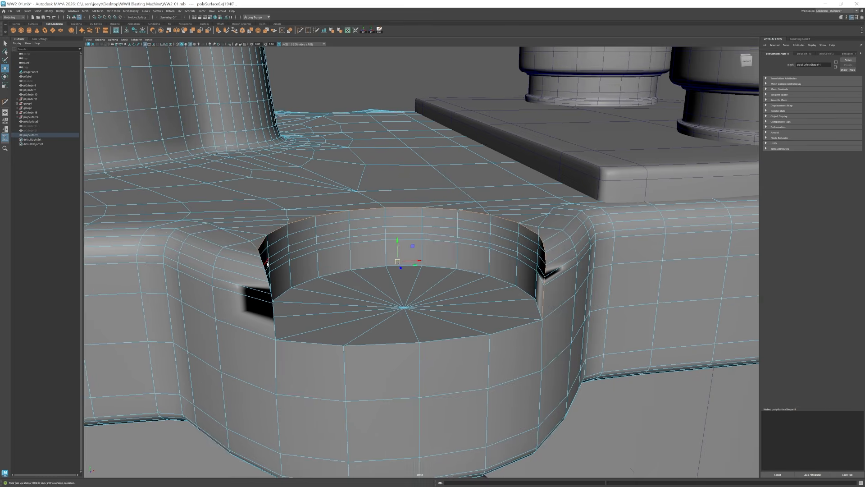
{"action": "scroll", "coordinate": [405, 288], "scroll_direction": "up", "scroll_amount": 3}
Try to bevel the selected upper rim edges.
{"action": "left_click", "coordinate": [114, 10]}
{"action": "mouse_move", "coordinate": [97, 11]}
{"action": "left_click", "coordinate": [103, 35]}
{"action": "key", "text": "ctrl+z"}
Extend the edge selection around the recess's upper rim and along the outline of its floor.
{"action": "left_click_drag", "start_coordinate": [335, 270], "coordinate": [517, 293], "text": "alt"}
{"action": "double_click", "coordinate": [305, 282], "text": "shift"}
{"action": "scroll", "coordinate": [305, 282], "scroll_direction": "down", "scroll_amount": 4}
{"action": "scroll", "coordinate": [517, 294], "scroll_direction": "up", "scroll_amount": 2}
{"action": "double_click", "coordinate": [369, 237], "text": "shift"}
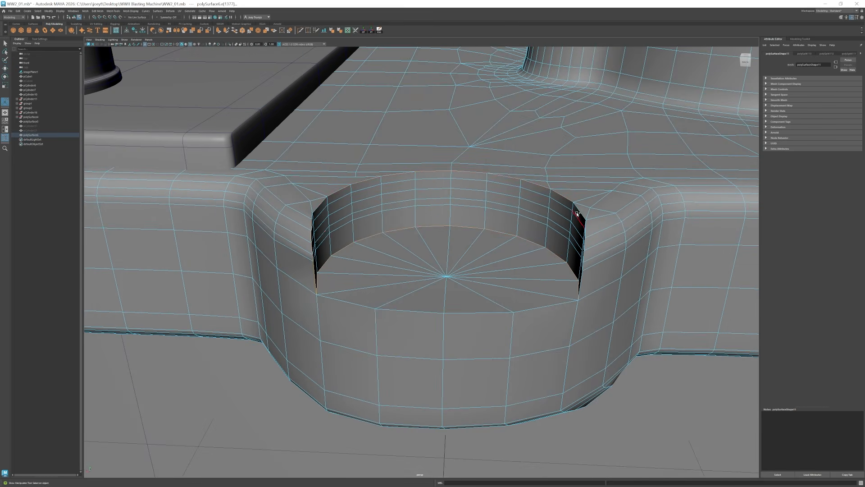
{"action": "left_click_drag", "start_coordinate": [577, 214], "coordinate": [632, 220], "text": "alt"}
Try to bevel the selected rim and floor edges of the recess.
{"action": "left_click", "coordinate": [98, 11]}
{"action": "left_click", "coordinate": [102, 27]}
{"action": "left_click_drag", "start_coordinate": [491, 204], "coordinate": [469, 232], "text": "alt"}
{"action": "scroll", "coordinate": [468, 232], "scroll_direction": "up", "scroll_amount": 2}
{"action": "key", "text": "ctrl+z"}
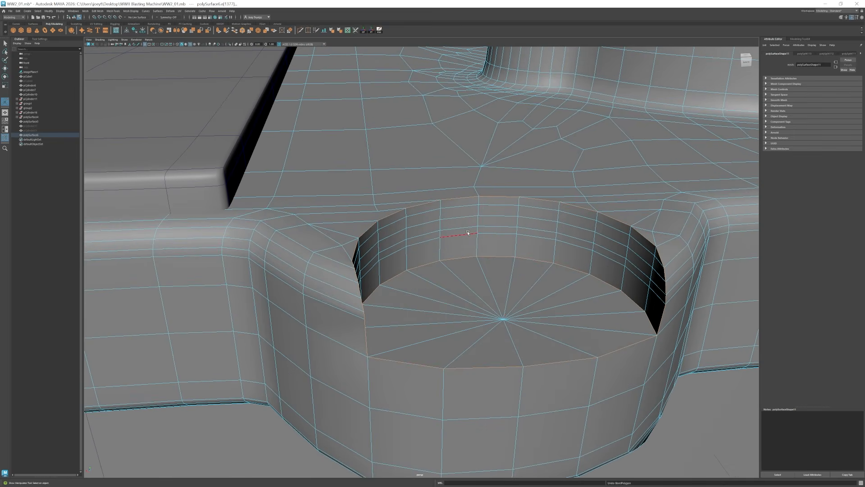
{"action": "key", "text": "g"}
{"action": "key", "text": "ctrl+z"}
Weld the stray vertices at the lower corner of the lug's recess opening onto the corner vertex.
{"action": "left_click", "coordinate": [383, 304]}
{"action": "left_click_drag", "start_coordinate": [376, 311], "coordinate": [485, 270], "text": "alt"}
{"action": "scroll", "coordinate": [485, 271], "scroll_direction": "down", "scroll_amount": 4}
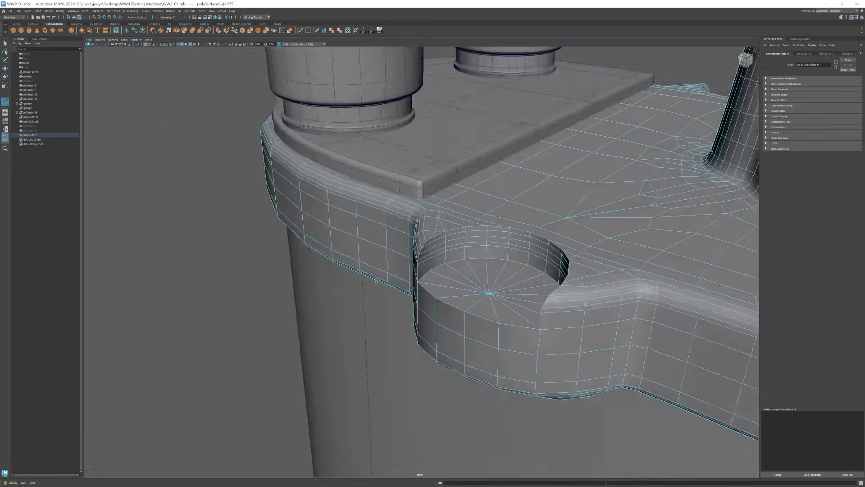
{"action": "scroll", "coordinate": [421, 252], "scroll_direction": "up", "scroll_amount": 6}
{"action": "left_click", "coordinate": [412, 242]}
{"action": "key", "text": "w"}
{"action": "left_click_drag", "start_coordinate": [400, 301], "coordinate": [392, 300]}
{"action": "left_click", "coordinate": [410, 335]}
{"action": "left_click_drag", "start_coordinate": [410, 335], "coordinate": [387, 297], "text": "alt"}
{"action": "right_click_drag", "start_coordinate": [342, 270], "coordinate": [369, 268], "text": "alt"}
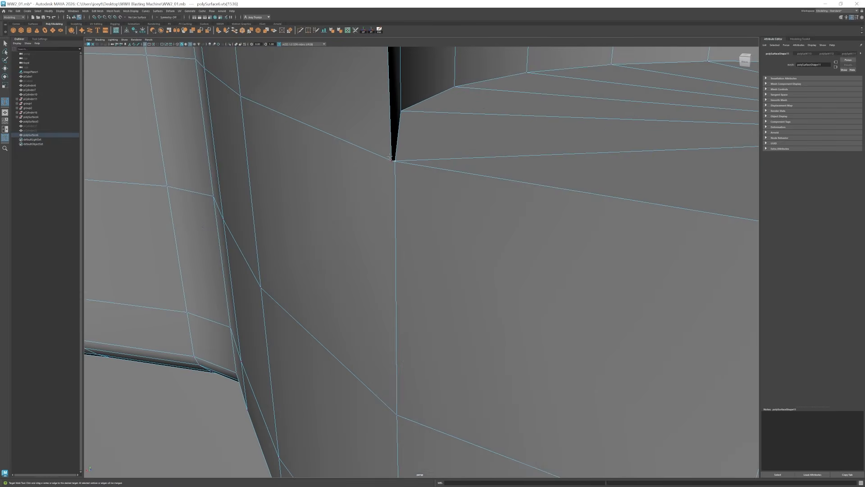
{"action": "left_click_drag", "start_coordinate": [391, 161], "coordinate": [395, 161]}
Try to bevel the edge loop around the recess opening, and undo the bevel.
{"action": "scroll", "coordinate": [395, 180], "scroll_direction": "down", "scroll_amount": 5}
{"action": "left_click", "coordinate": [319, 264]}
{"action": "middle_click_drag", "start_coordinate": [451, 289], "coordinate": [325, 261], "text": "alt"}
{"action": "left_click_drag", "start_coordinate": [450, 288], "coordinate": [541, 270], "text": "alt"}
{"action": "double_click", "coordinate": [310, 162]}
{"action": "key", "text": "ctrl+b"}
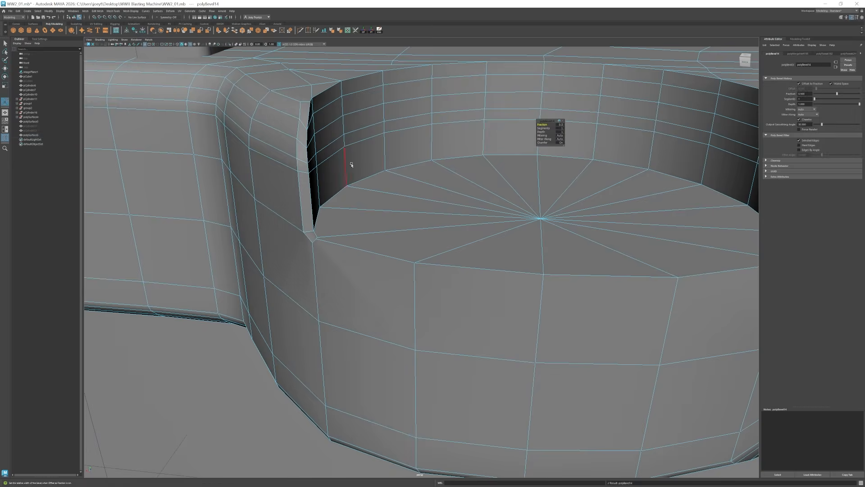
{"action": "key", "text": "ctrl+z"}
Bevel the full edge outline of the recess, covering its upper rim, opening sides and floor outline.
{"action": "left_click_drag", "start_coordinate": [692, 310], "coordinate": [651, 311], "text": "alt"}
{"action": "double_click", "coordinate": [544, 87]}
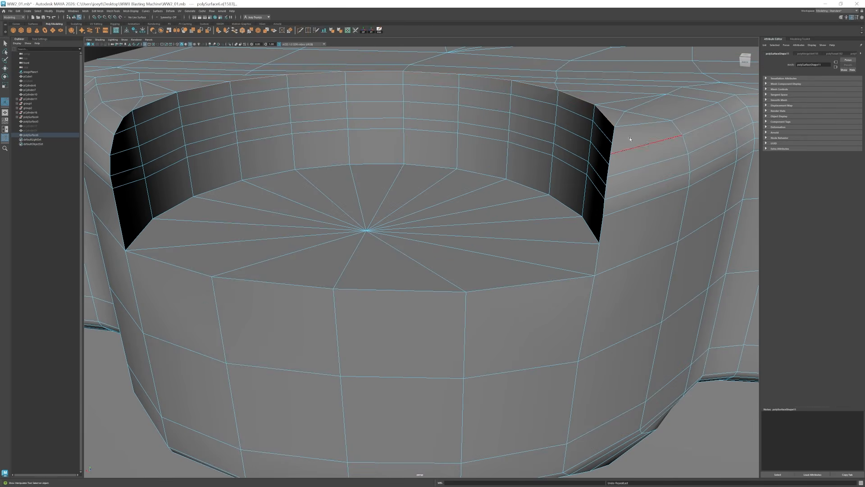
{"action": "left_click_drag", "start_coordinate": [545, 87], "coordinate": [212, 176], "text": "alt"}
{"action": "scroll", "coordinate": [328, 206], "scroll_direction": "down", "scroll_amount": 5}
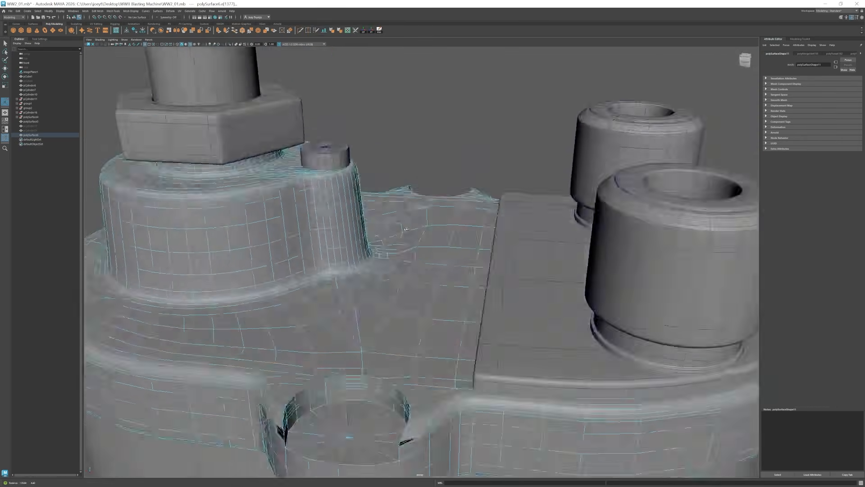
{"action": "scroll", "coordinate": [201, 232], "scroll_direction": "up", "scroll_amount": 5}
{"action": "left_click_drag", "start_coordinate": [583, 236], "coordinate": [546, 131], "text": "alt"}
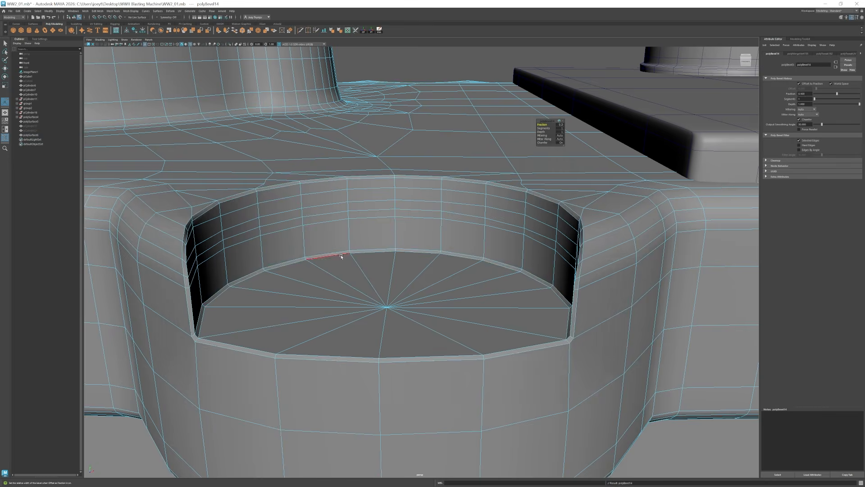
Try to cut a horizontal row of edges across the lug's outer side, level with the recess corners.
{"action": "scroll", "coordinate": [547, 131], "scroll_direction": "down", "scroll_amount": 5}
{"action": "scroll", "coordinate": [547, 132], "scroll_direction": "up", "scroll_amount": 5}
{"action": "left_click", "coordinate": [321, 202]}
{"action": "left_click", "coordinate": [378, 208]}
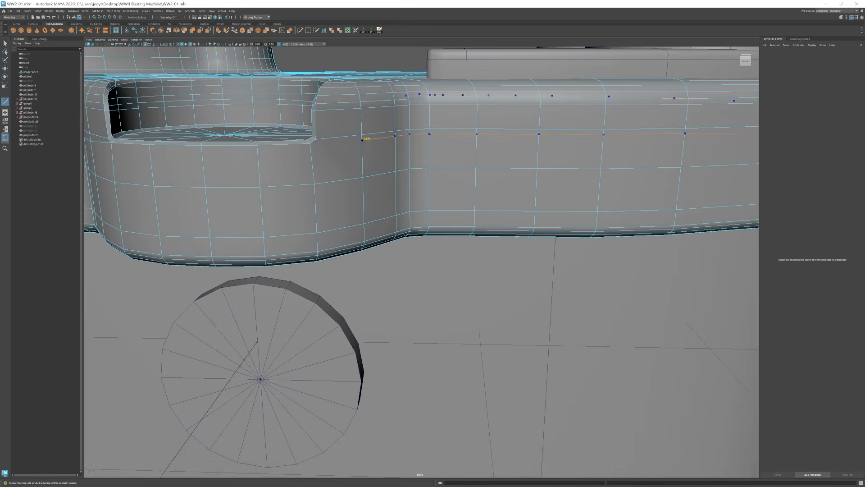
{"action": "scroll", "coordinate": [378, 209], "scroll_direction": "down", "scroll_amount": 5}
{"action": "scroll", "coordinate": [316, 180], "scroll_direction": "up", "scroll_amount": 5}
{"action": "key", "text": "ctrl+z"}
{"action": "middle_click_drag", "start_coordinate": [282, 168], "coordinate": [299, 165], "text": "alt"}
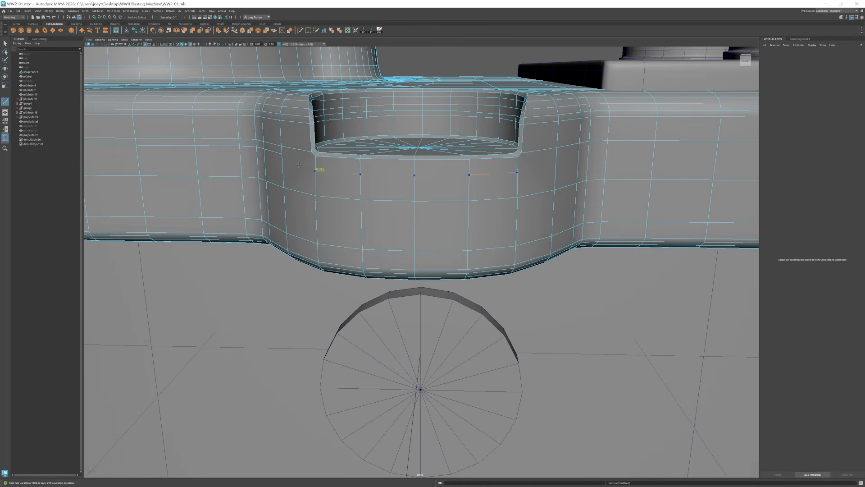
{"action": "key", "text": "w"}
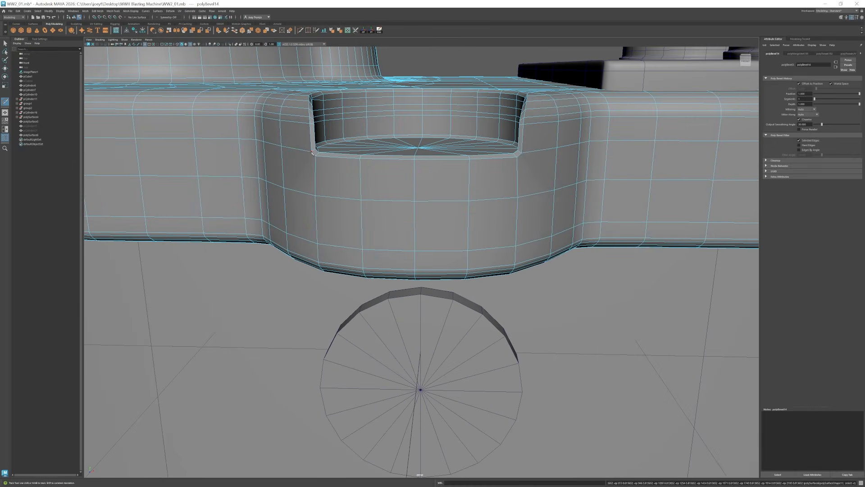
Examine the bevelled recess corners and the surrounding edge flow on the lid's lug.
{"action": "key", "text": "3"}
{"action": "left_click_drag", "start_coordinate": [299, 165], "coordinate": [347, 205], "text": "alt"}
{"action": "scroll", "coordinate": [347, 205], "scroll_direction": "down", "scroll_amount": 5}
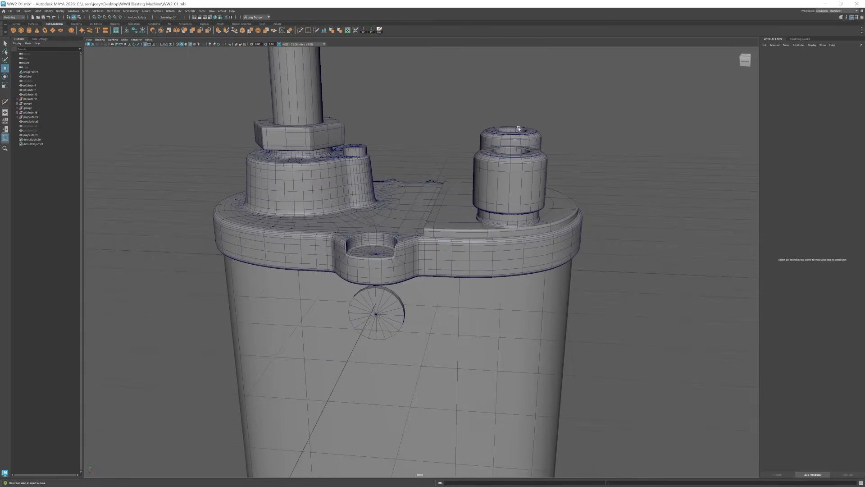
{"action": "left_click", "coordinate": [366, 251]}
{"action": "scroll", "coordinate": [355, 197], "scroll_direction": "down", "scroll_amount": 5}
{"action": "scroll", "coordinate": [536, 305], "scroll_direction": "up", "scroll_amount": 5}
{"action": "scroll", "coordinate": [536, 304], "scroll_direction": "up", "scroll_amount": 5}
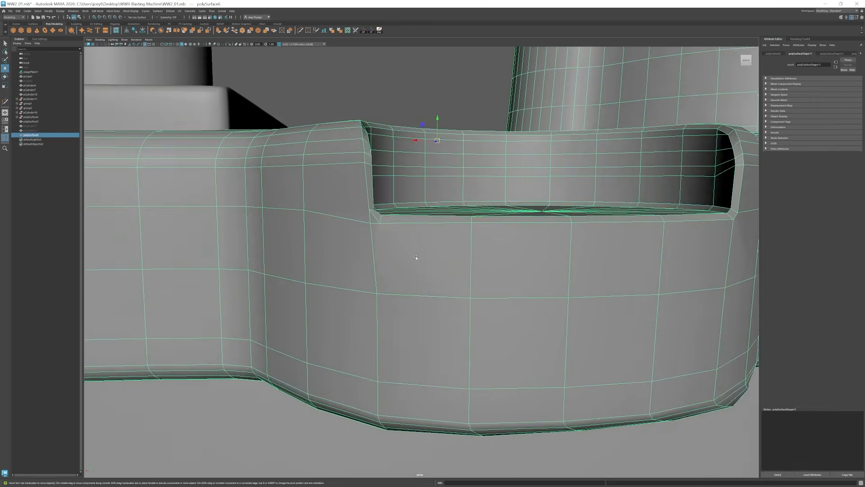
{"action": "scroll", "coordinate": [406, 226], "scroll_direction": "down", "scroll_amount": 3}
{"action": "scroll", "coordinate": [360, 216], "scroll_direction": "up", "scroll_amount": 4}
{"action": "key", "text": "F10"}
{"action": "left_click", "coordinate": [335, 220]}
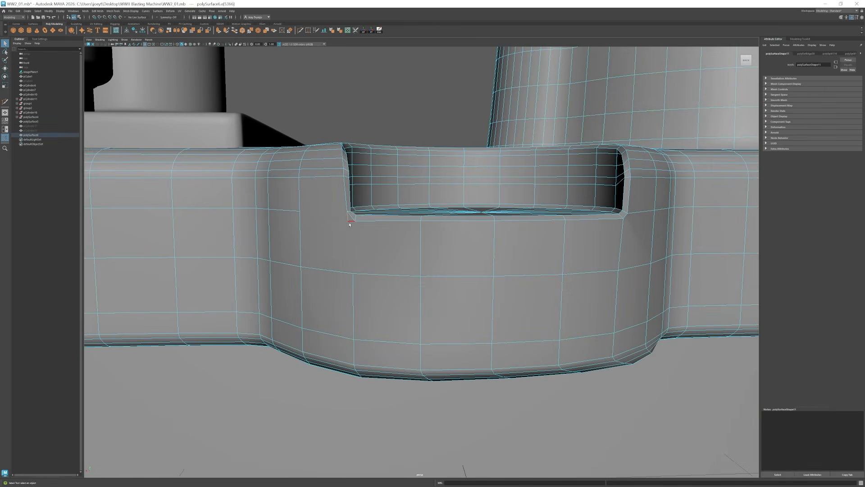
Add a cylinder above the lug's recess and size it as a short screw head following the front reference photo.
{"action": "scroll", "coordinate": [303, 269], "scroll_direction": "down", "scroll_amount": 10}
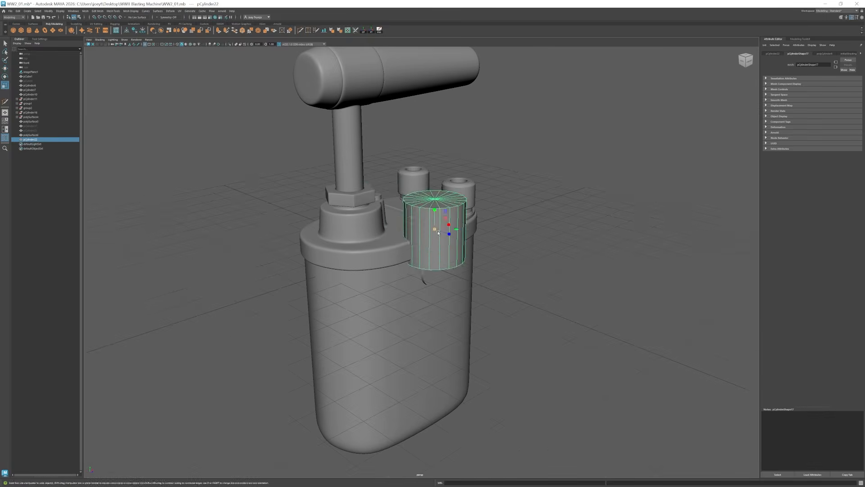
{"action": "scroll", "coordinate": [438, 232], "scroll_direction": "up", "scroll_amount": 5}
{"action": "scroll", "coordinate": [603, 257], "scroll_direction": "down", "scroll_amount": 5}
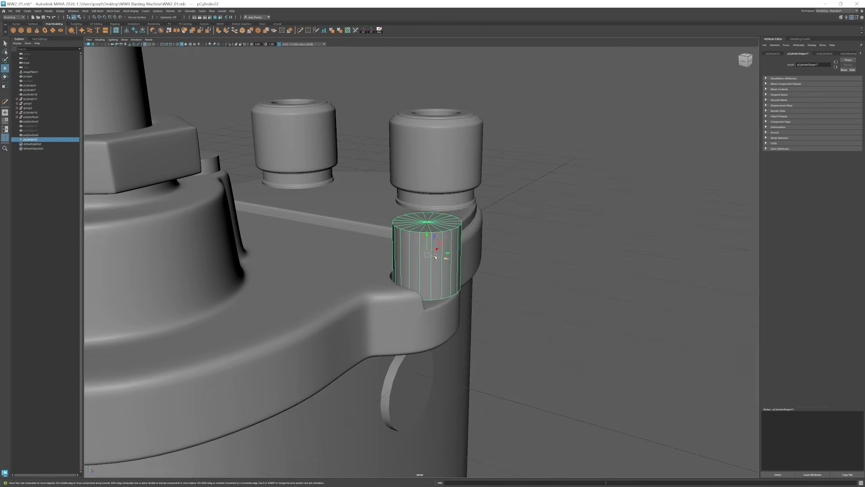
{"action": "key", "text": "space"}
{"action": "key", "text": "space"}
{"action": "scroll", "coordinate": [352, 248], "scroll_direction": "up", "scroll_amount": 2}
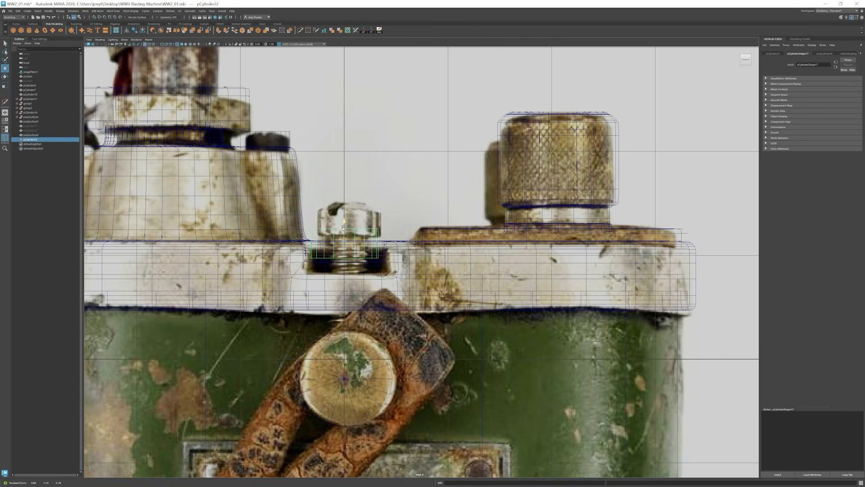
{"action": "key", "text": "space"}
{"action": "key", "text": "space"}
{"action": "scroll", "coordinate": [405, 270], "scroll_direction": "up", "scroll_amount": 3}
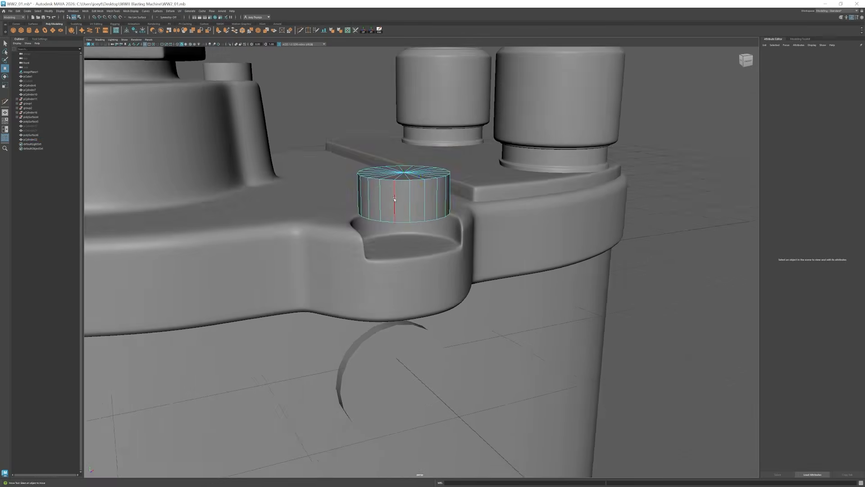
Bevel the top rim of the screw head cylinder with two segments to round it.
{"action": "left_click_drag", "start_coordinate": [315, 150], "coordinate": [447, 184]}
{"action": "scroll", "coordinate": [396, 194], "scroll_direction": "up", "scroll_amount": 2}
{"action": "key", "text": "ctrl+b"}
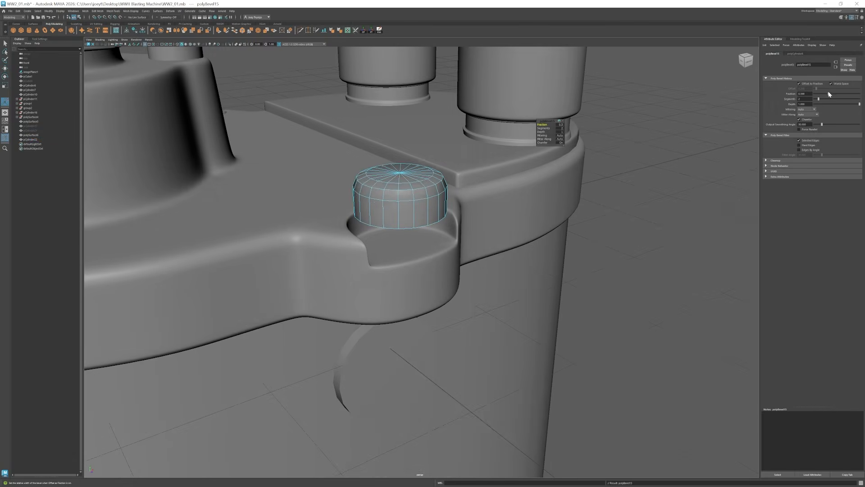
{"action": "left_click_drag", "start_coordinate": [405, 270], "coordinate": [450, 252], "text": "alt"}
{"action": "scroll", "coordinate": [366, 180], "scroll_direction": "up", "scroll_amount": 2}
{"action": "left_click", "coordinate": [366, 163]}
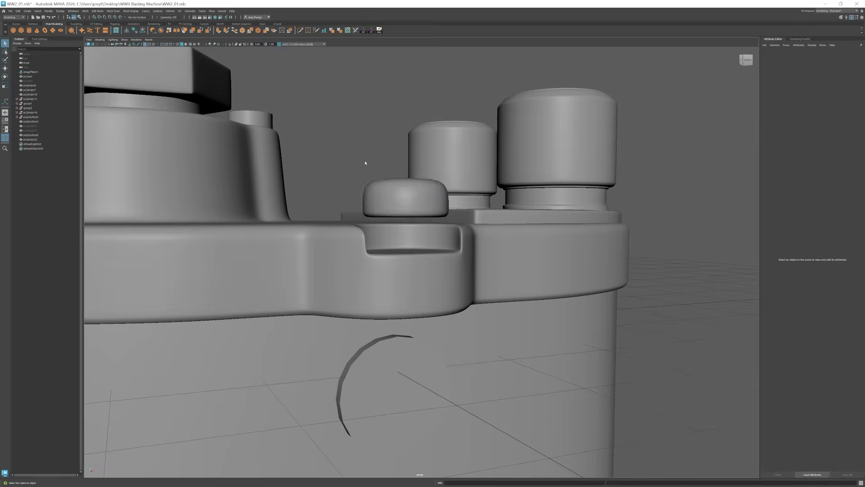
Add a cube, flatten it into a thin upright plate and place it across the screw head.
{"action": "left_click_drag", "start_coordinate": [366, 163], "coordinate": [396, 247], "text": "alt"}
{"action": "right_click_drag", "start_coordinate": [396, 247], "coordinate": [396, 212], "text": "shift"}
{"action": "key", "text": "space"}
{"action": "key", "text": "space"}
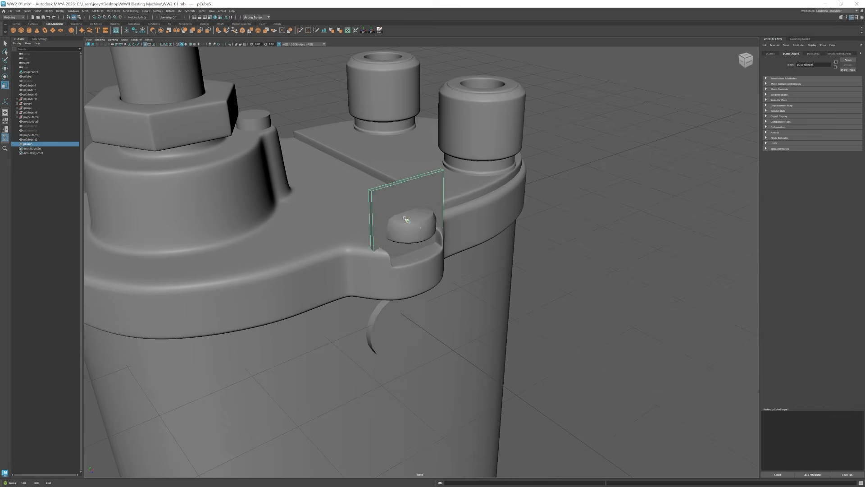
{"action": "left_click_drag", "start_coordinate": [401, 152], "coordinate": [424, 156], "text": "alt"}
Subtract the thin plate from the screw head to cut a straight slot across its top.
{"action": "left_click", "coordinate": [421, 238], "text": "shift"}
{"action": "left_click", "coordinate": [85, 11]}
{"action": "left_click", "coordinate": [146, 37]}
{"action": "left_click_drag", "start_coordinate": [491, 243], "coordinate": [486, 216], "text": "alt"}
{"action": "left_click", "coordinate": [440, 144]}
{"action": "left_click_drag", "start_coordinate": [415, 158], "coordinate": [428, 210], "text": "alt"}
{"action": "left_click", "coordinate": [418, 241]}
{"action": "left_click", "coordinate": [379, 30]}
{"action": "scroll", "coordinate": [417, 221], "scroll_direction": "up", "scroll_amount": 8}
{"action": "scroll", "coordinate": [434, 237], "scroll_direction": "up", "scroll_amount": 3}
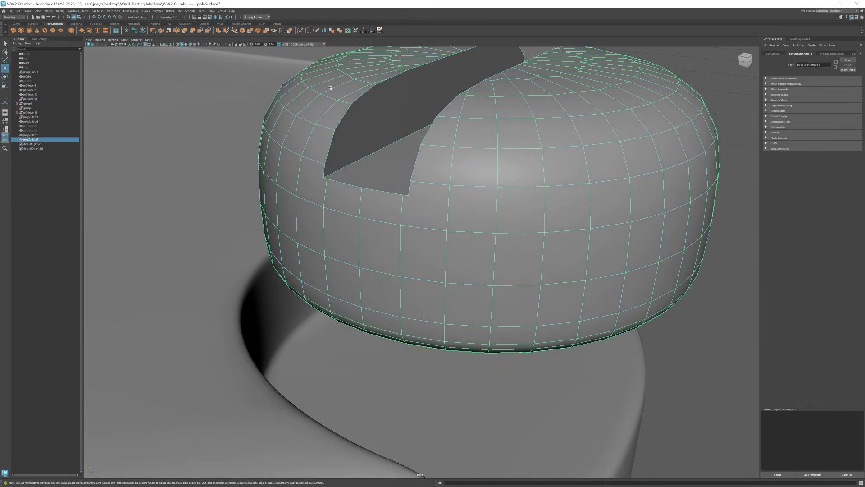
Weld the stray vertices along the slot's edges onto the neighbouring vertices with Target Weld.
{"action": "left_click", "coordinate": [308, 30]}
{"action": "left_click_drag", "start_coordinate": [492, 213], "coordinate": [406, 181], "text": "alt"}
{"action": "scroll", "coordinate": [354, 89], "scroll_direction": "up", "scroll_amount": 3}
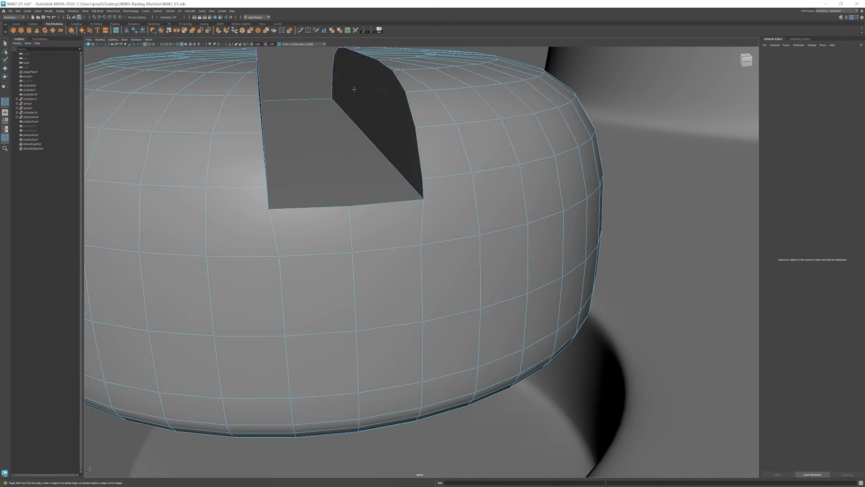
{"action": "key", "text": "w"}
{"action": "left_click_drag", "start_coordinate": [333, 70], "coordinate": [299, 63], "text": "alt"}
{"action": "left_click_drag", "start_coordinate": [569, 230], "coordinate": [529, 209], "text": "alt"}
{"action": "scroll", "coordinate": [495, 270], "scroll_direction": "down", "scroll_amount": 5}
{"action": "mouse_move", "coordinate": [469, 262]}
{"action": "left_mouse_down"}
{"action": "mouse_move", "coordinate": [497, 269]}
{"action": "mouse_move", "coordinate": [391, 277]}
{"action": "mouse_move", "coordinate": [401, 291]}
{"action": "mouse_move", "coordinate": [500, 270]}
{"action": "mouse_move", "coordinate": [482, 288]}
{"action": "left_mouse_up"}
{"action": "scroll", "coordinate": [401, 290], "scroll_direction": "up", "scroll_amount": 3}
{"action": "scroll", "coordinate": [482, 289], "scroll_direction": "down", "scroll_amount": 3}
{"action": "left_click_drag", "start_coordinate": [359, 198], "coordinate": [348, 185], "text": "alt"}
Cut lengthwise edges along the slot's walls, connecting the head's vertices at both slot ends.
{"action": "key", "text": "ctrl+shift+x"}
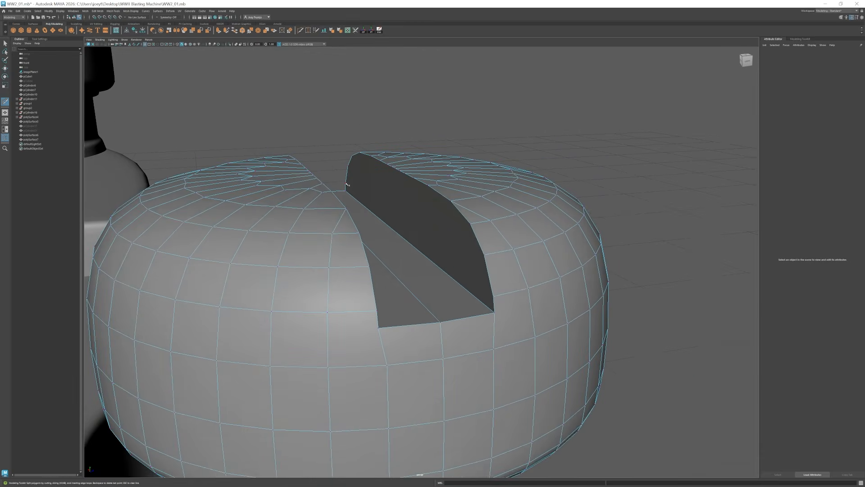
{"action": "left_click", "coordinate": [470, 224]}
{"action": "left_click", "coordinate": [352, 156]}
{"action": "left_click_drag", "start_coordinate": [455, 212], "coordinate": [388, 234], "text": "alt"}
{"action": "left_click_drag", "start_coordinate": [450, 234], "coordinate": [405, 266], "text": "alt"}
{"action": "left_click", "coordinate": [422, 169]}
{"action": "scroll", "coordinate": [423, 169], "scroll_direction": "down", "scroll_amount": 3}
{"action": "left_click_drag", "start_coordinate": [564, 252], "coordinate": [469, 225], "text": "alt"}
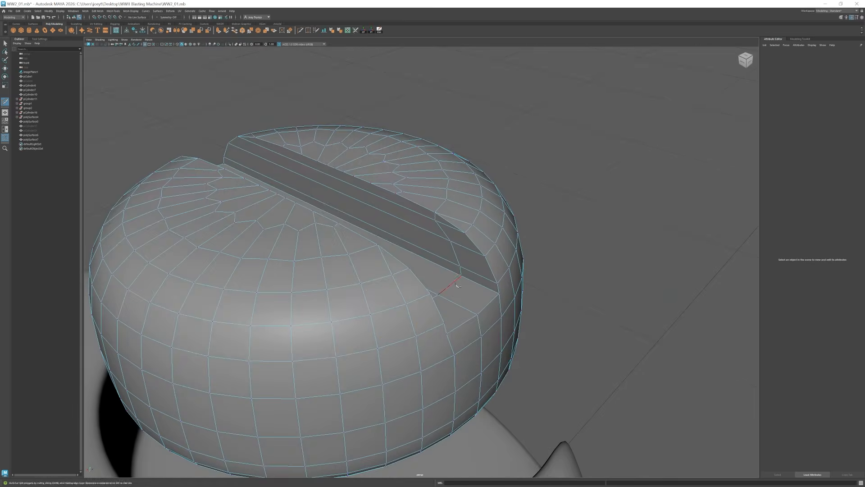
Inspect the slotted screw head in smooth preview.
{"action": "scroll", "coordinate": [449, 284], "scroll_direction": "down", "scroll_amount": 3}
{"action": "scroll", "coordinate": [414, 241], "scroll_direction": "up", "scroll_amount": 2}
{"action": "left_click_drag", "start_coordinate": [342, 194], "coordinate": [593, 354], "text": "alt"}
{"action": "key", "text": "w"}
{"action": "key", "text": "3"}
{"action": "key", "text": "F8"}
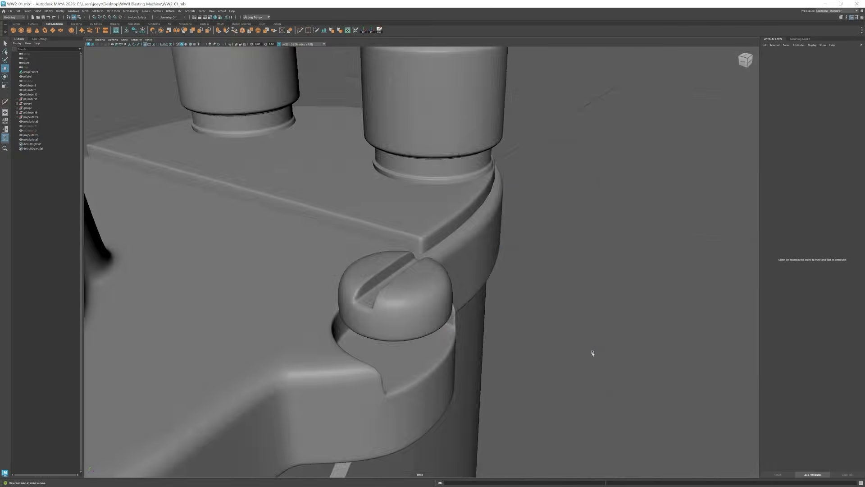
{"action": "left_click", "coordinate": [399, 295]}
Cut crosswise edges through the slot's walls and floor in line with the vertices on the slot's rim.
{"action": "key", "text": "1"}
{"action": "right_click_drag", "start_coordinate": [479, 278], "coordinate": [479, 252]}
{"action": "left_click_drag", "start_coordinate": [479, 278], "coordinate": [517, 266], "text": "alt"}
{"action": "left_click", "coordinate": [521, 212]}
{"action": "key", "text": "ctrl+shift+x"}
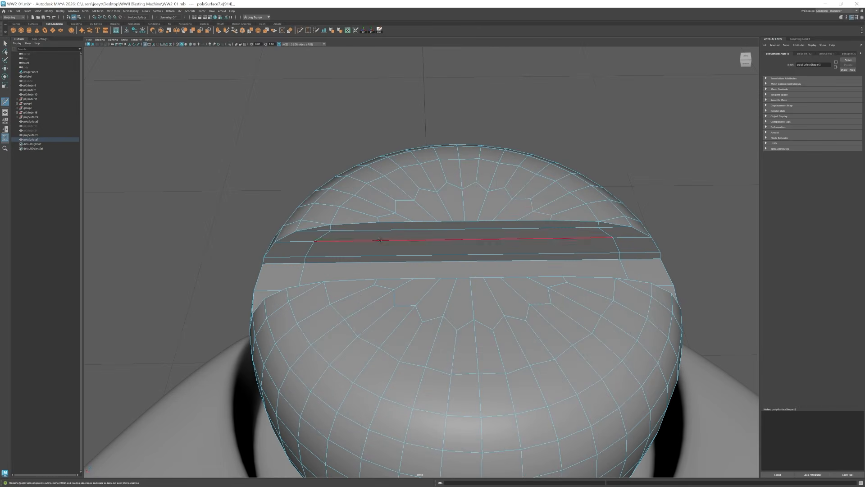
{"action": "left_click", "coordinate": [368, 240], "text": "ctrl"}
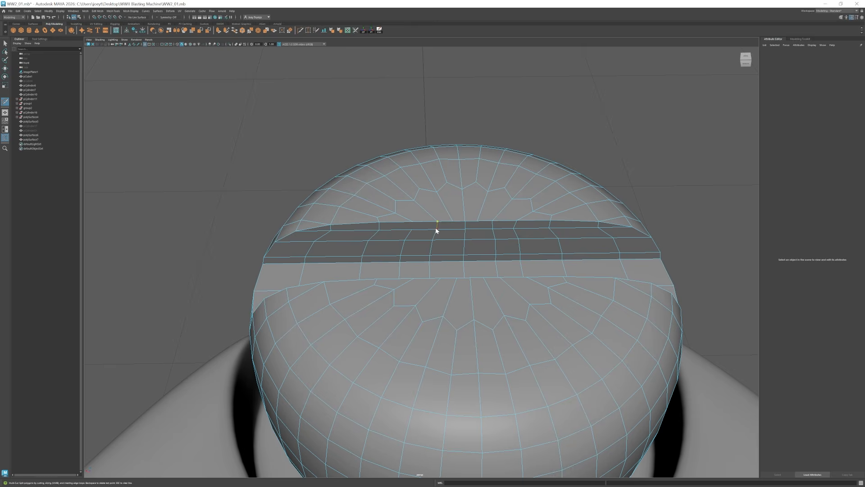
Weld the rim vertices beside the slot's midpoint onto the centre vertex of the rim.
{"action": "left_click", "coordinate": [308, 30]}
{"action": "scroll", "coordinate": [448, 248], "scroll_direction": "up", "scroll_amount": 3}
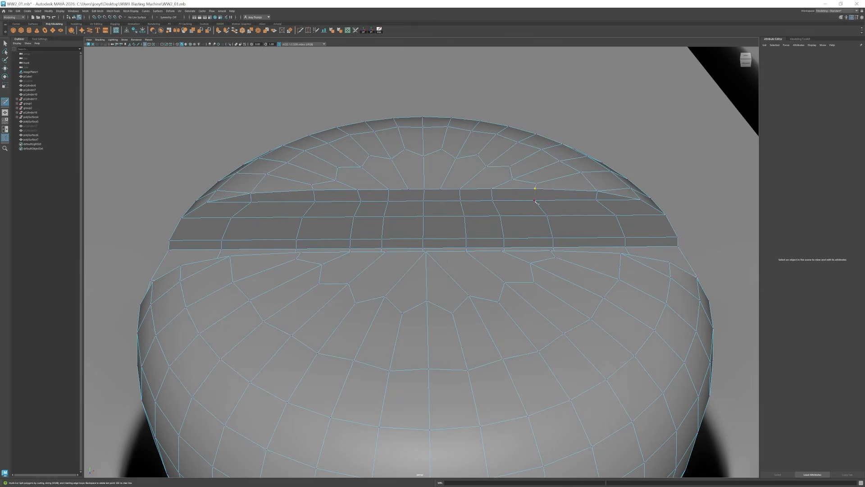
{"action": "left_click_drag", "start_coordinate": [441, 190], "coordinate": [424, 189]}
{"action": "left_click_drag", "start_coordinate": [408, 189], "coordinate": [424, 189]}
{"action": "scroll", "coordinate": [463, 261], "scroll_direction": "down", "scroll_amount": 4}
{"action": "key", "text": "w"}
{"action": "scroll", "coordinate": [425, 260], "scroll_direction": "up", "scroll_amount": 5}
Delete the zigzag inner edge loops on both halves of the screw head's top.
{"action": "double_click", "coordinate": [483, 257]}
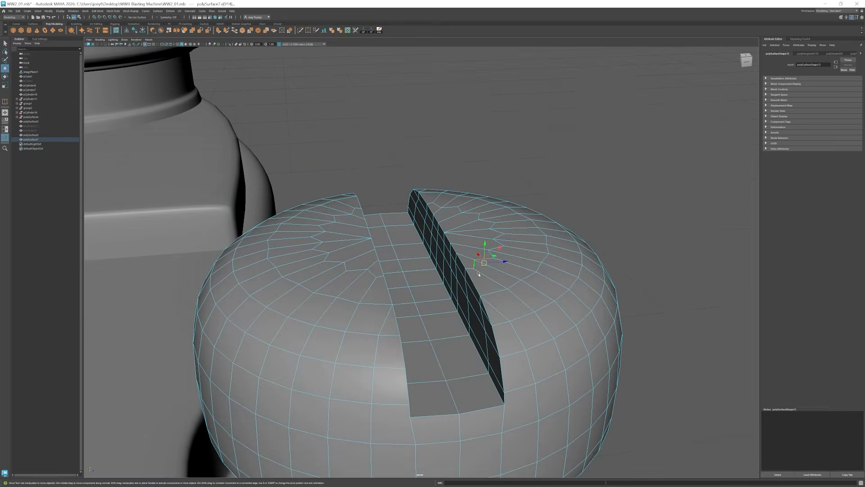
{"action": "key", "text": "q"}
{"action": "left_click_drag", "start_coordinate": [500, 234], "coordinate": [505, 256], "text": "alt"}
{"action": "left_click_drag", "start_coordinate": [474, 202], "coordinate": [415, 165], "text": "alt"}
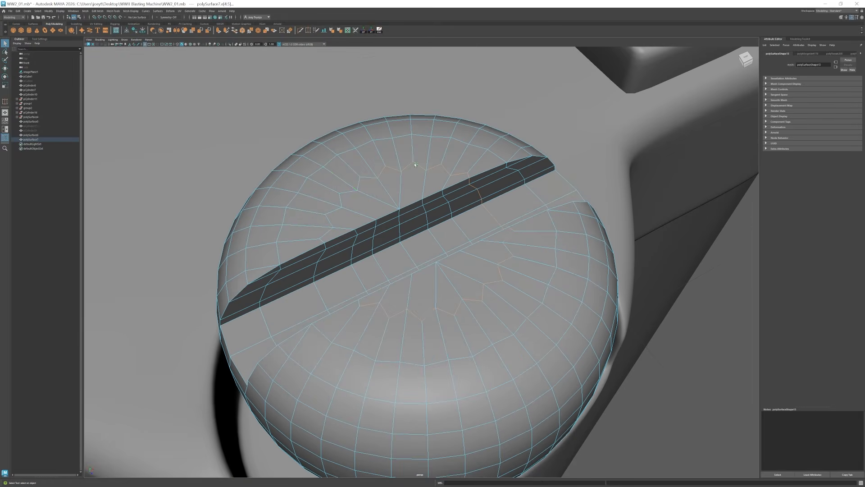
{"action": "left_click_drag", "start_coordinate": [327, 254], "coordinate": [433, 224], "text": "alt"}
{"action": "double_click", "coordinate": [522, 299], "text": "shift"}
{"action": "key", "text": "ctrl+Delete"}
Delete the leftover branching edges near the slot's rim on both halves of the top.
{"action": "key", "text": "y"}
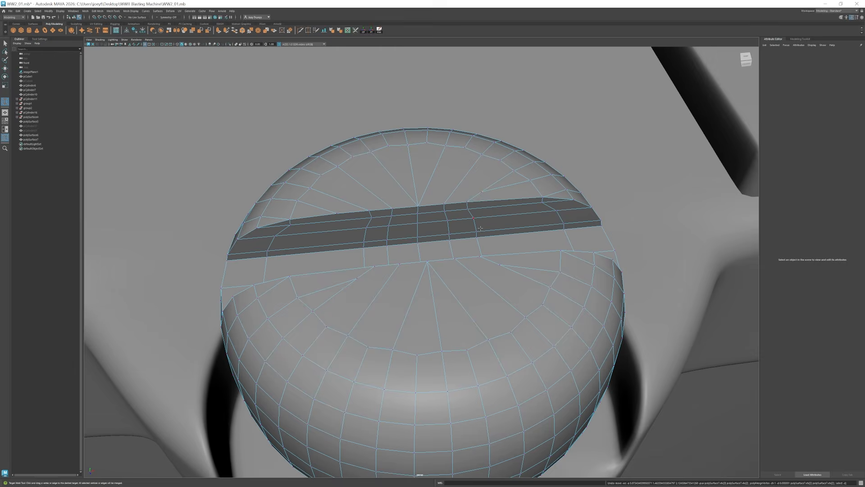
{"action": "key", "text": "w"}
{"action": "left_click", "coordinate": [502, 187]}
{"action": "key", "text": "ctrl+Delete"}
{"action": "left_click", "coordinate": [528, 270], "text": "shift"}
{"action": "key", "text": "ctrl+Delete"}
Cut connecting edges from the outer ring's vertices to the slot's rim on the screw head's top.
{"action": "left_click_drag", "start_coordinate": [527, 278], "coordinate": [403, 197], "text": "alt"}
{"action": "key", "text": "ctrl+shift+x"}
{"action": "left_click_drag", "start_coordinate": [601, 191], "coordinate": [331, 199], "text": "alt"}
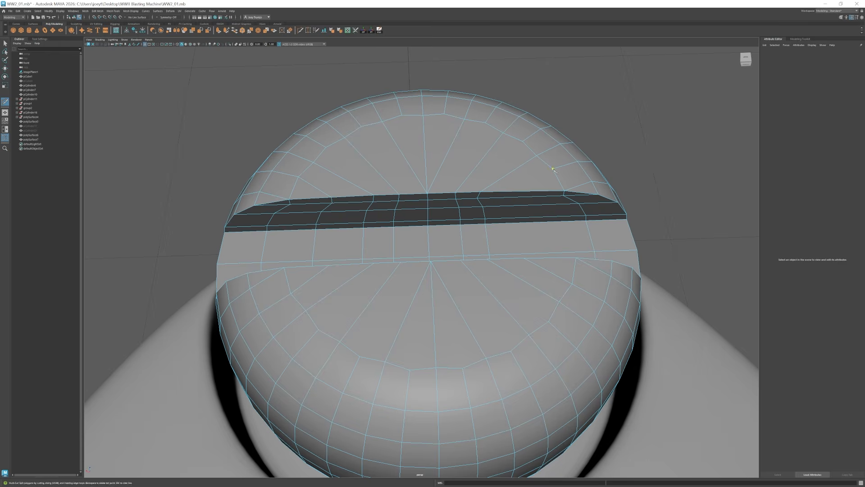
{"action": "left_click_drag", "start_coordinate": [368, 108], "coordinate": [316, 113], "text": "alt"}
{"action": "left_click", "coordinate": [300, 31]}
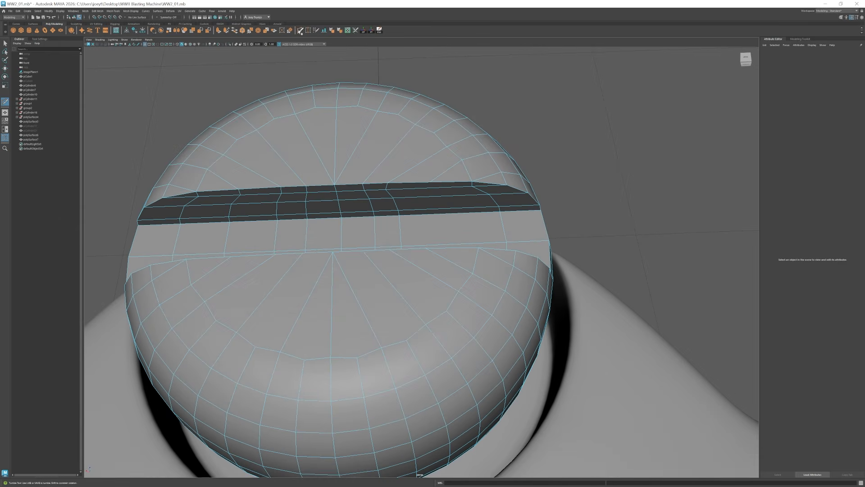
Examine the slotted screw head's shading in smooth preview and its edge flow around the slot.
{"action": "left_click_drag", "start_coordinate": [431, 185], "coordinate": [473, 325], "text": "alt"}
{"action": "key", "text": "w"}
{"action": "key", "text": "3"}
{"action": "left_click", "coordinate": [479, 297]}
{"action": "key", "text": "1"}
{"action": "right_click_drag", "start_coordinate": [468, 279], "coordinate": [469, 253]}
{"action": "double_click", "coordinate": [440, 249]}
{"action": "mouse_move", "coordinate": [531, 289]}
{"action": "left_mouse_down", "text": "alt"}
{"action": "mouse_move", "coordinate": [467, 251]}
{"action": "mouse_move", "coordinate": [532, 292]}
{"action": "left_mouse_up", "text": "alt"}
{"action": "left_click", "coordinate": [406, 240]}
{"action": "left_click_drag", "start_coordinate": [408, 242], "coordinate": [408, 213], "text": "alt"}
{"action": "left_click_drag", "start_coordinate": [411, 252], "coordinate": [434, 245], "text": "alt"}
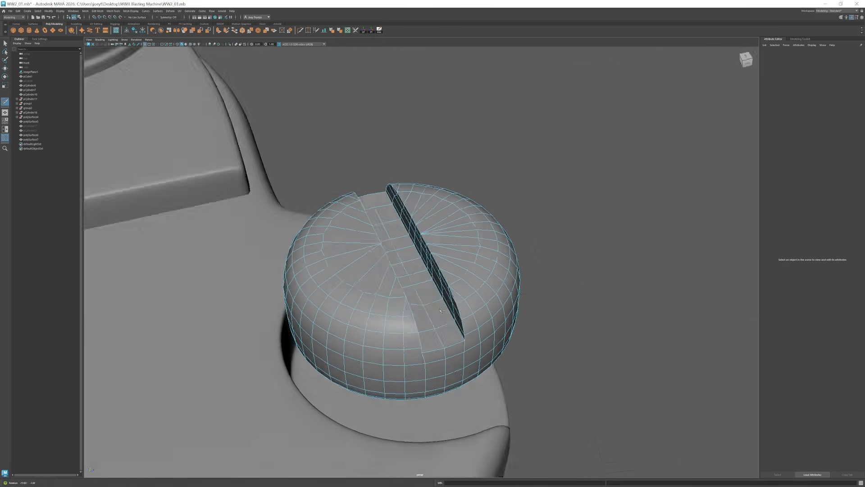
Cut an arc of edges across the radial edges on the far half of the screw head's top.
{"action": "key", "text": "w"}
{"action": "right_click_drag", "start_coordinate": [434, 270], "coordinate": [458, 250]}
{"action": "left_click", "coordinate": [586, 225]}
{"action": "left_click_drag", "start_coordinate": [581, 315], "coordinate": [450, 315], "text": "alt"}
{"action": "left_click", "coordinate": [451, 288]}
{"action": "left_click_drag", "start_coordinate": [435, 282], "coordinate": [383, 247], "text": "alt"}
{"action": "scroll", "coordinate": [383, 247], "scroll_direction": "up", "scroll_amount": 3}
{"action": "middle_click_drag", "start_coordinate": [383, 248], "coordinate": [363, 218], "text": "alt"}
{"action": "key", "text": "ctrl+shift+x"}
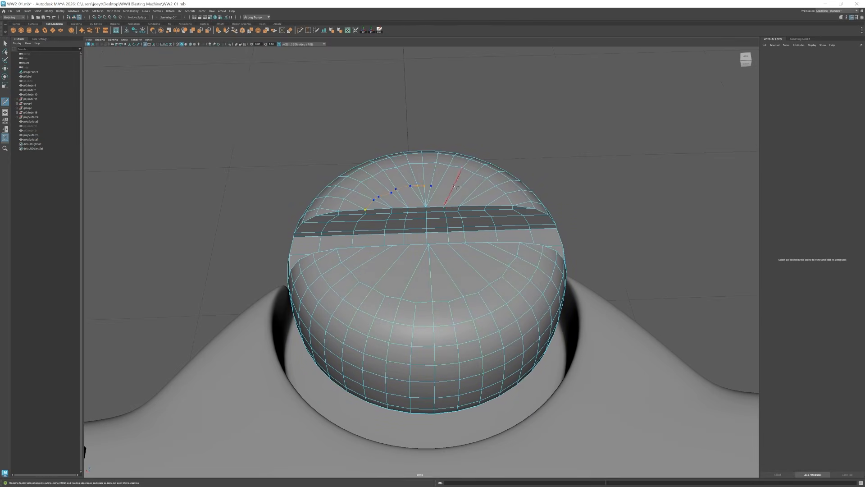
{"action": "key", "text": "Escape"}
{"action": "left_click_drag", "start_coordinate": [487, 207], "coordinate": [401, 157], "text": "alt"}
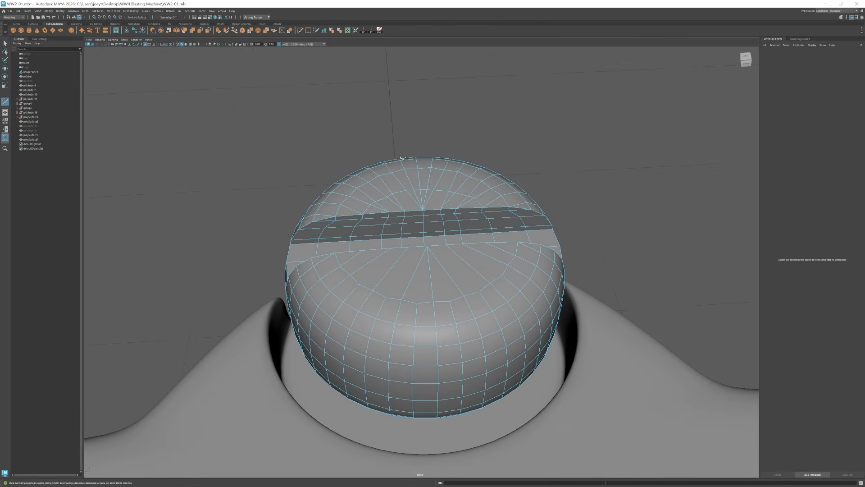
Cut an arc of edges across the radial edges on the near half of the screw head's top.
{"action": "key", "text": "w"}
{"action": "right_click_drag", "start_coordinate": [433, 189], "coordinate": [455, 169]}
{"action": "left_click_drag", "start_coordinate": [433, 189], "coordinate": [452, 286], "text": "alt"}
{"action": "left_click", "coordinate": [475, 215]}
{"action": "key", "text": "ctrl+z"}
{"action": "right_click_drag", "start_coordinate": [411, 302], "coordinate": [433, 282]}
{"action": "left_click_drag", "start_coordinate": [434, 282], "coordinate": [527, 296], "text": "alt"}
{"action": "left_click", "coordinate": [437, 271]}
{"action": "key", "text": "1"}
{"action": "scroll", "coordinate": [405, 253], "scroll_direction": "up", "scroll_amount": 5}
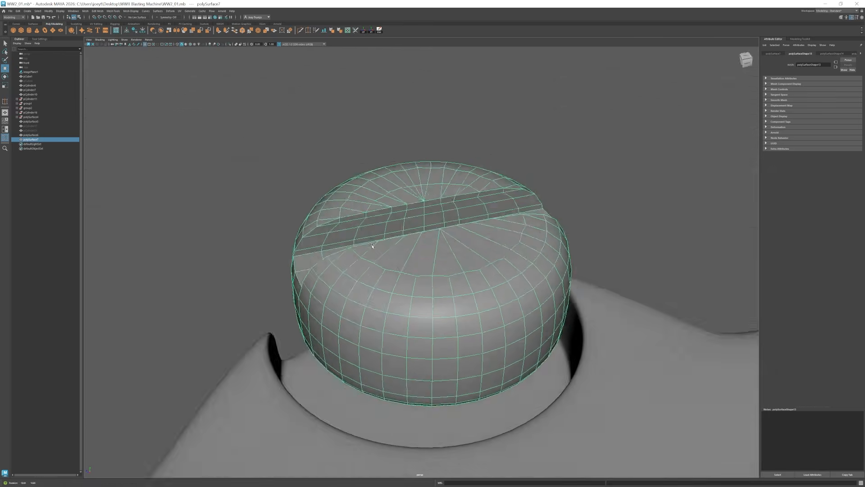
{"action": "left_click_drag", "start_coordinate": [372, 245], "coordinate": [432, 221], "text": "alt"}
{"action": "key", "text": "ctrl+shift+x"}
{"action": "left_click_drag", "start_coordinate": [386, 270], "coordinate": [590, 311], "text": "alt"}
Check the slotted screw head's shading in smooth preview and return it to the unsmoothed display.
{"action": "key", "text": "w"}
{"action": "key", "text": "3"}
{"action": "scroll", "coordinate": [451, 253], "scroll_direction": "down", "scroll_amount": 5}
{"action": "left_click", "coordinate": [487, 262]}
{"action": "left_click", "coordinate": [466, 265]}
{"action": "key", "text": "1"}
{"action": "scroll", "coordinate": [541, 288], "scroll_direction": "up", "scroll_amount": 4}
Bevel the border edges of the screw head's slot along both rims and at its open ends.
{"action": "right_click_drag", "start_coordinate": [486, 288], "coordinate": [486, 264]}
{"action": "left_click", "coordinate": [472, 278]}
{"action": "left_click", "coordinate": [466, 249], "text": "shift"}
{"action": "left_click", "coordinate": [455, 229], "text": "shift"}
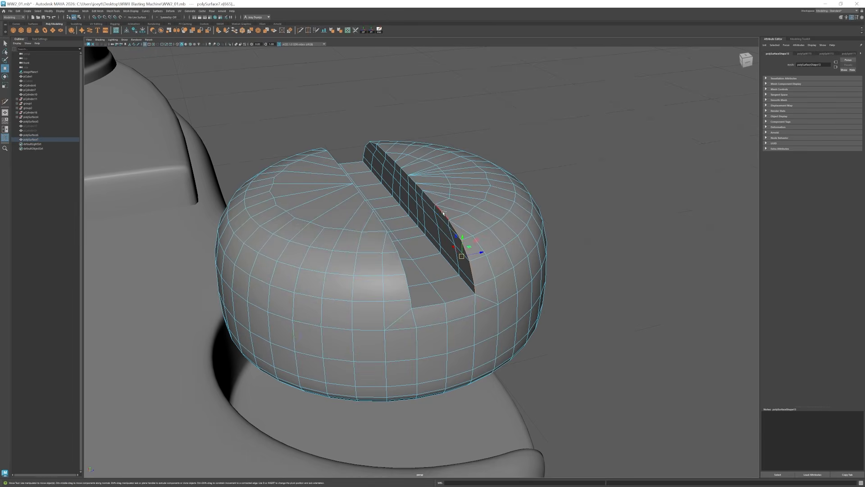
{"action": "left_click_drag", "start_coordinate": [402, 167], "coordinate": [398, 213], "text": "alt"}
{"action": "double_click", "coordinate": [450, 264]}
{"action": "left_click_drag", "start_coordinate": [449, 264], "coordinate": [540, 212], "text": "alt"}
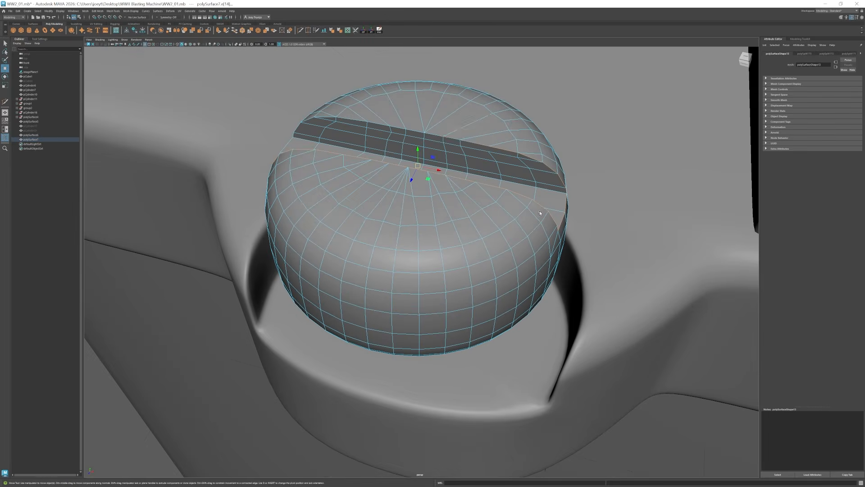
{"action": "left_click_drag", "start_coordinate": [328, 114], "coordinate": [444, 81], "text": "alt"}
{"action": "double_click", "coordinate": [326, 254], "text": "shift"}
{"action": "left_click_drag", "start_coordinate": [326, 253], "coordinate": [365, 253], "text": "alt"}
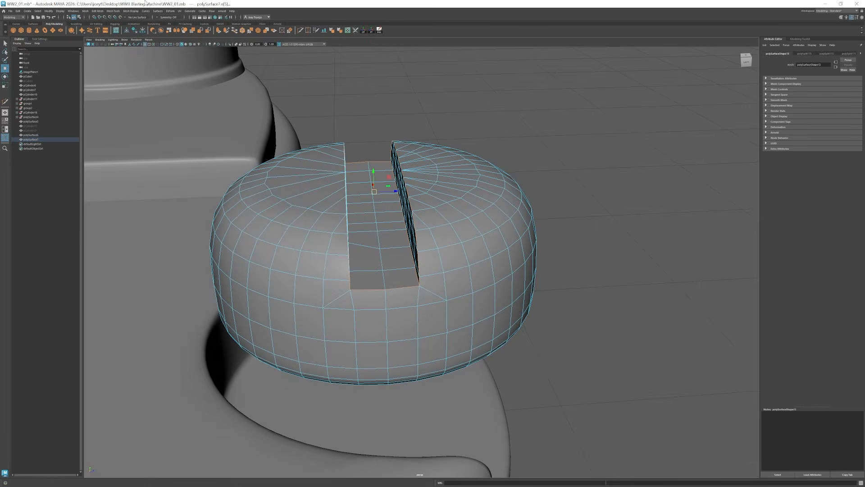
{"action": "left_click", "coordinate": [97, 11]}
{"action": "left_click", "coordinate": [99, 25]}
Delete the extra edges running along the inside of the screw head's slot.
{"action": "left_click_drag", "start_coordinate": [444, 59], "coordinate": [317, 70], "text": "alt"}
{"action": "scroll", "coordinate": [317, 70], "scroll_direction": "up", "scroll_amount": 3}
{"action": "scroll", "coordinate": [317, 70], "scroll_direction": "down", "scroll_amount": 3}
{"action": "left_click", "coordinate": [437, 226]}
{"action": "key", "text": "w"}
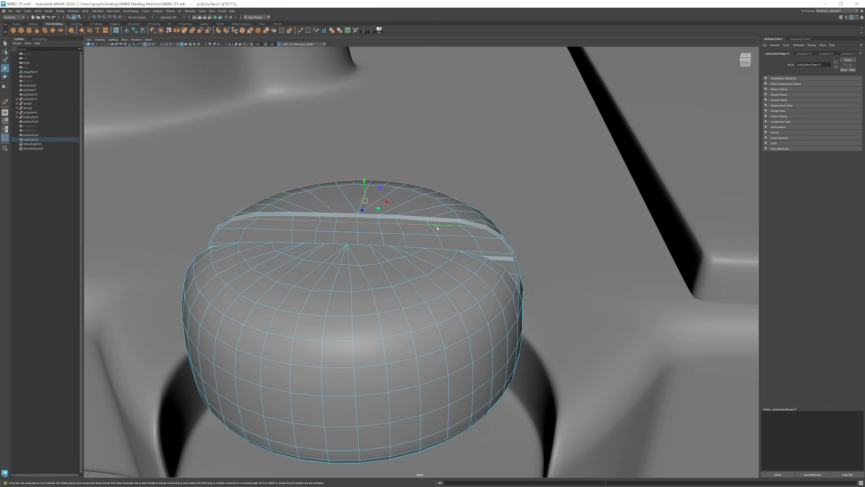
{"action": "key", "text": "Delete"}
{"action": "left_click_drag", "start_coordinate": [300, 256], "coordinate": [245, 238], "text": "alt"}
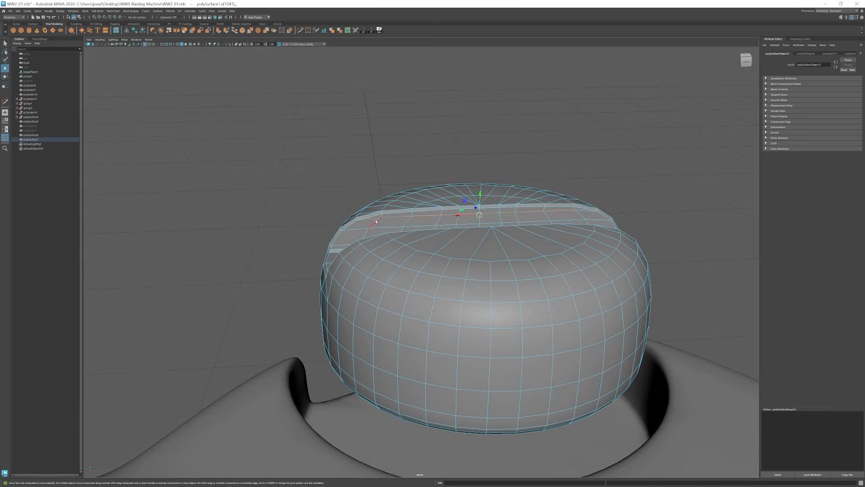
Cut a connecting edge from the outer ring to the slot's rim on the far half of the top.
{"action": "key", "text": "F8"}
{"action": "left_click", "coordinate": [270, 181]}
{"action": "scroll", "coordinate": [376, 220], "scroll_direction": "down", "scroll_amount": 5}
{"action": "left_click_drag", "start_coordinate": [410, 309], "coordinate": [453, 290], "text": "alt"}
{"action": "left_click", "coordinate": [409, 284]}
{"action": "scroll", "coordinate": [454, 289], "scroll_direction": "up", "scroll_amount": 3}
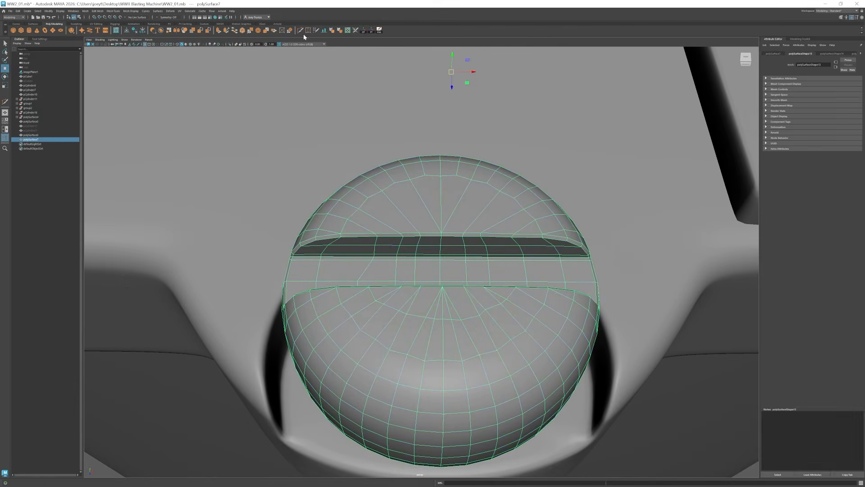
{"action": "left_click", "coordinate": [308, 30]}
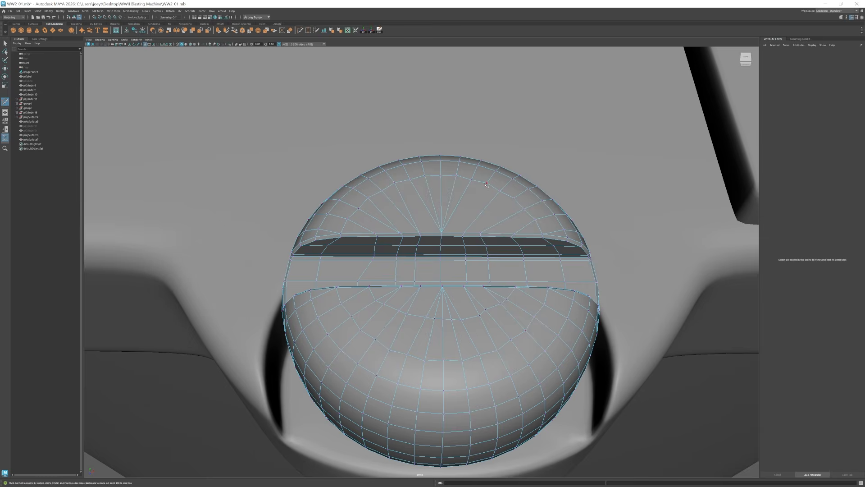
{"action": "left_click", "coordinate": [480, 233]}
Save the scene and view the slotted screw head from above.
{"action": "key", "text": "w"}
{"action": "key", "text": "F8"}
{"action": "scroll", "coordinate": [480, 233], "scroll_direction": "down", "scroll_amount": 8}
{"action": "left_click_drag", "start_coordinate": [480, 233], "coordinate": [613, 229], "text": "alt"}
{"action": "key", "text": "ctrl+s"}
{"action": "scroll", "coordinate": [392, 263], "scroll_direction": "up", "scroll_amount": 5}
{"action": "left_click_drag", "start_coordinate": [392, 262], "coordinate": [384, 242], "text": "alt"}
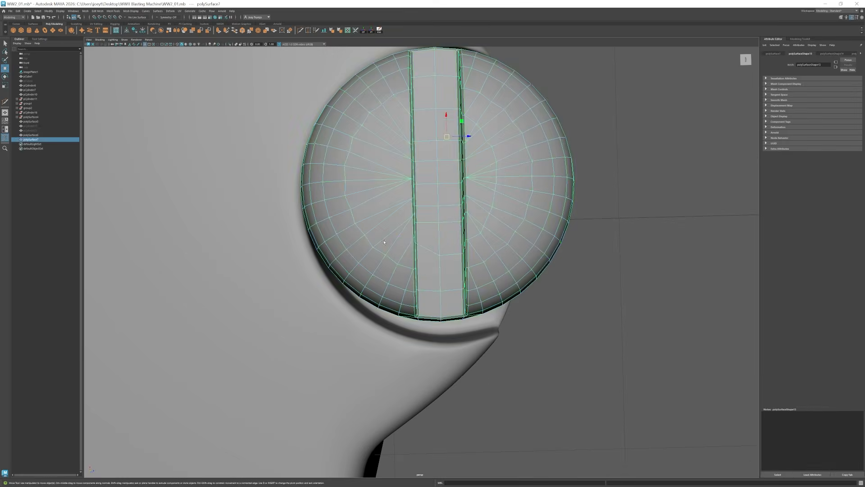
Show the tool settings and select the inner ring vertices on both halves of the screw head's top.
{"action": "left_click", "coordinate": [41, 39]}
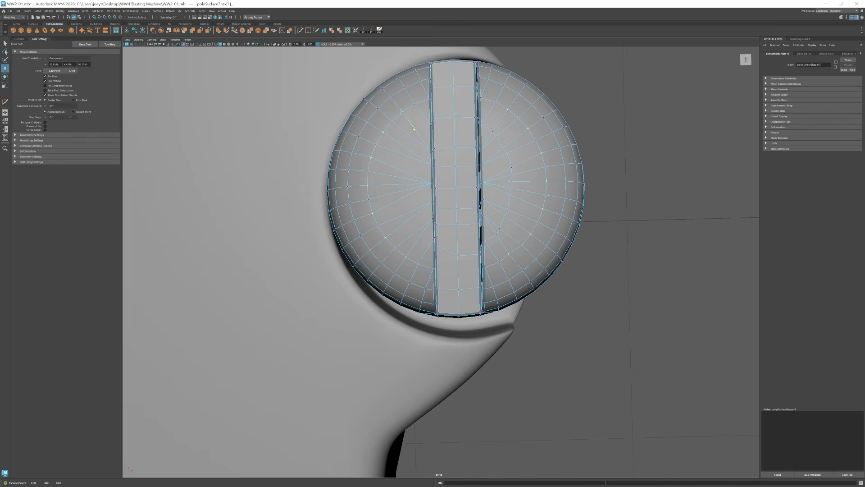
{"action": "key", "text": "F8"}
{"action": "scroll", "coordinate": [569, 220], "scroll_direction": "down", "scroll_amount": 5}
{"action": "left_click_drag", "start_coordinate": [569, 220], "coordinate": [451, 203], "text": "alt"}
{"action": "scroll", "coordinate": [577, 355], "scroll_direction": "up", "scroll_amount": 5}
{"action": "key", "text": "q"}
{"action": "key", "text": "F10"}
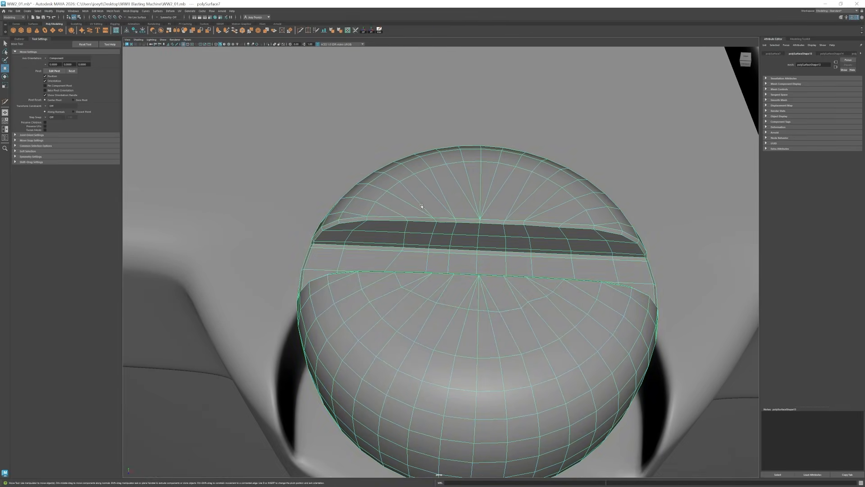
Delete the radial and arc edges inside the outer ring on both halves of the screw head's top.
{"action": "left_click", "coordinate": [459, 183]}
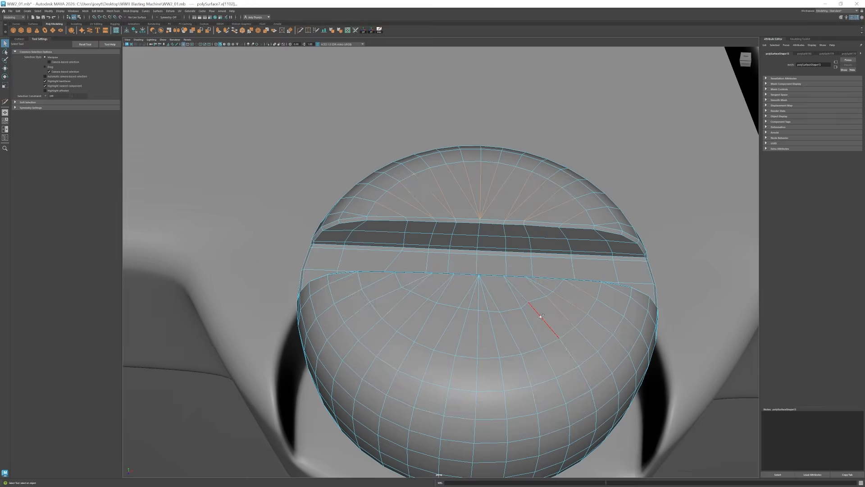
{"action": "left_click_drag", "start_coordinate": [541, 316], "coordinate": [401, 283], "text": "alt"}
{"action": "left_click_drag", "start_coordinate": [405, 243], "coordinate": [404, 340], "text": "alt"}
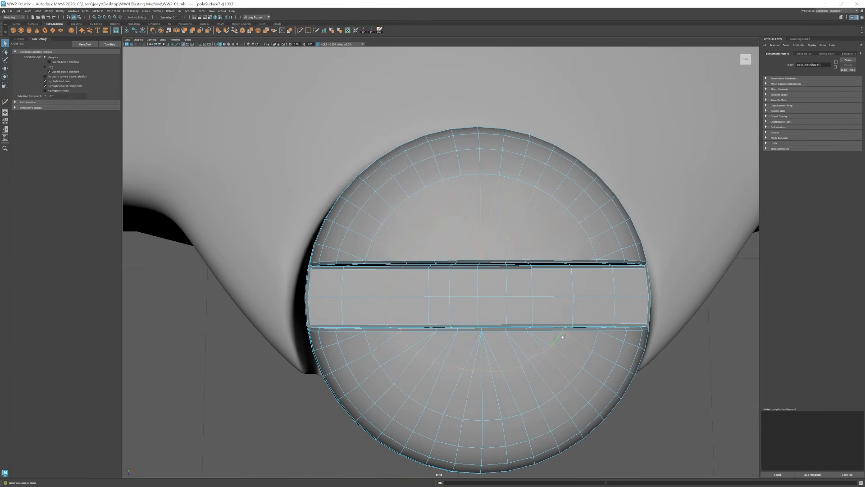
{"action": "left_click", "coordinate": [567, 269]}
{"action": "left_click_drag", "start_coordinate": [568, 271], "coordinate": [577, 249], "text": "alt"}
{"action": "left_click_drag", "start_coordinate": [537, 315], "coordinate": [415, 320], "text": "alt"}
{"action": "left_click", "coordinate": [415, 320]}
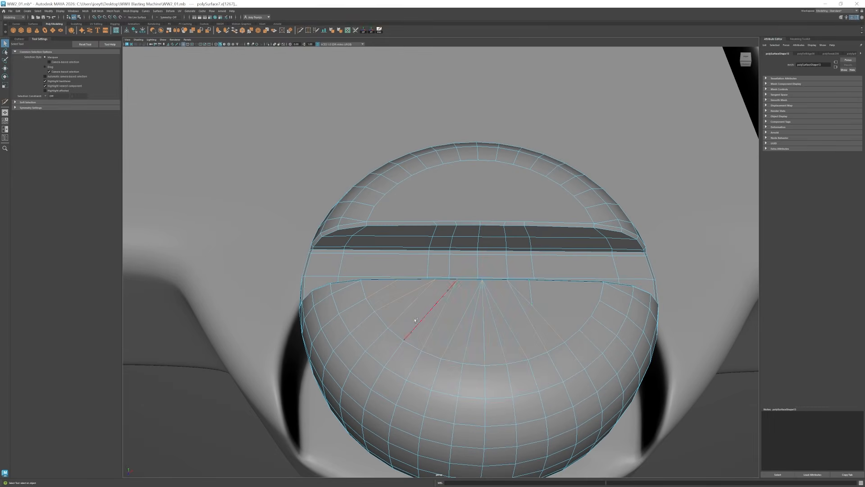
{"action": "key", "text": "ctrl+Delete"}
Cut parallel edges between opposite ring vertices across the far half of the top, running along the slot.
{"action": "left_click_drag", "start_coordinate": [525, 298], "coordinate": [545, 246], "text": "alt"}
{"action": "double_click", "coordinate": [475, 238]}
{"action": "double_click", "coordinate": [463, 243], "text": "shift"}
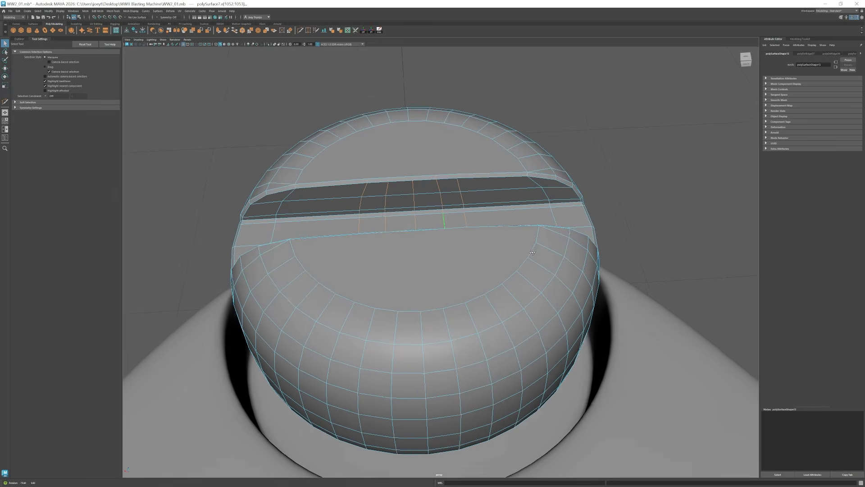
{"action": "key", "text": "ctrl+shift+x"}
{"action": "left_click", "coordinate": [301, 170]}
{"action": "left_click", "coordinate": [516, 157]}
{"action": "right_click", "coordinate": [517, 158]}
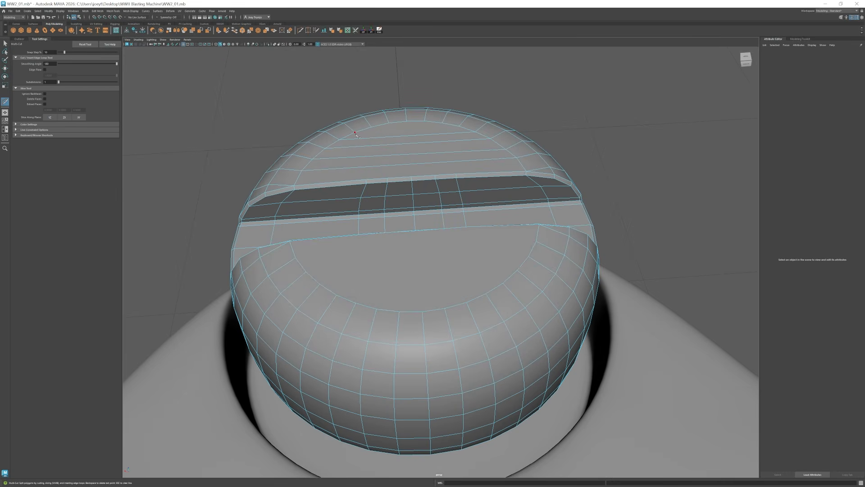
Cut edges from the ring to the slot's rim, crossing the parallel edges into a grid on both halves.
{"action": "key", "text": "w"}
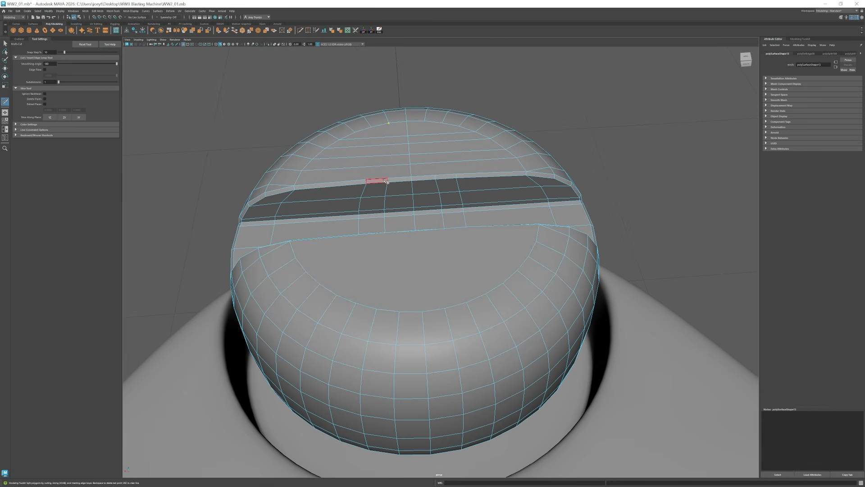
{"action": "left_click", "coordinate": [371, 127]}
{"action": "left_click_drag", "start_coordinate": [456, 174], "coordinate": [485, 251], "text": "alt"}
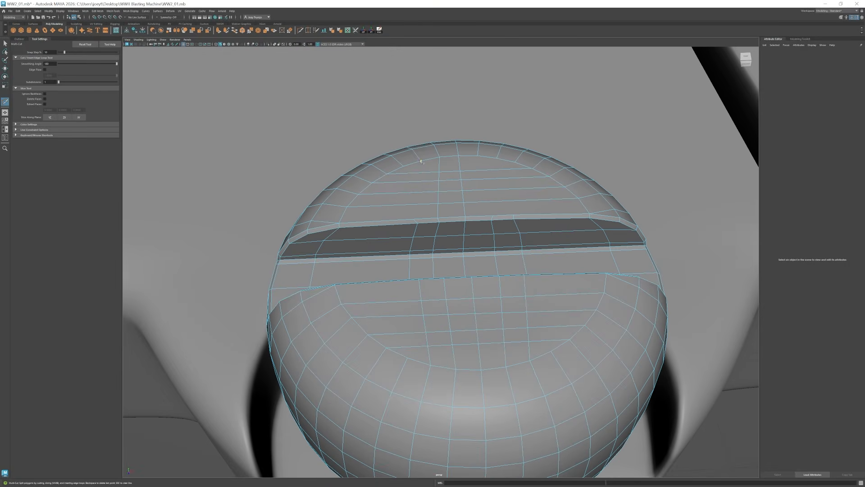
{"action": "left_click", "coordinate": [492, 216]}
{"action": "key", "text": "w"}
{"action": "scroll", "coordinate": [377, 209], "scroll_direction": "down", "scroll_amount": 4}
{"action": "left_click_drag", "start_coordinate": [377, 210], "coordinate": [479, 311], "text": "alt"}
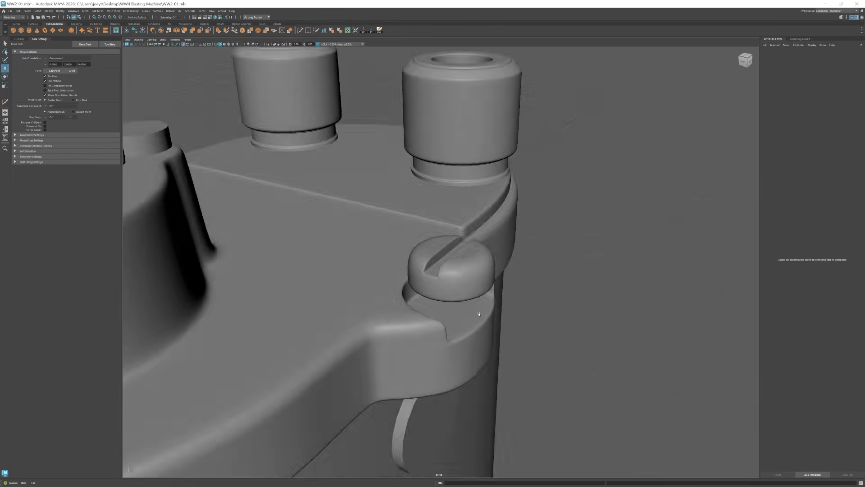
Adjust the screw head's top vertices against the reference photo in the front view.
{"action": "scroll", "coordinate": [479, 310], "scroll_direction": "down", "scroll_amount": 6}
{"action": "scroll", "coordinate": [485, 278], "scroll_direction": "up", "scroll_amount": 8}
{"action": "left_click_drag", "start_coordinate": [484, 278], "coordinate": [505, 266], "text": "alt"}
{"action": "scroll", "coordinate": [500, 271], "scroll_direction": "up", "scroll_amount": 5}
{"action": "left_click", "coordinate": [495, 274]}
{"action": "key", "text": "space"}
{"action": "key", "text": "space"}
{"action": "scroll", "coordinate": [318, 254], "scroll_direction": "up", "scroll_amount": 10}
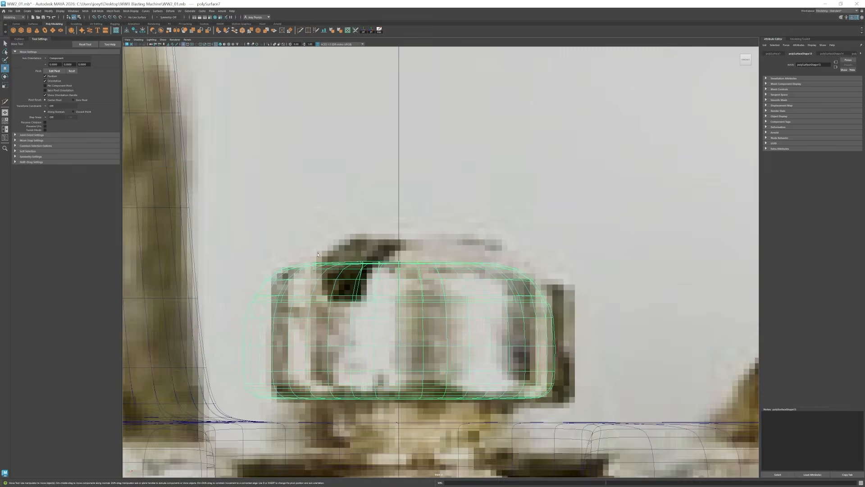
{"action": "right_click_drag", "start_coordinate": [317, 254], "coordinate": [288, 254]}
{"action": "scroll", "coordinate": [317, 254], "scroll_direction": "up", "scroll_amount": 3}
{"action": "left_click_drag", "start_coordinate": [318, 243], "coordinate": [380, 270]}
{"action": "key", "text": "space"}
{"action": "key", "text": "space"}
Inspect the screw head's fit in the lid lug's recess from several sides of the assembly.
{"action": "left_click", "coordinate": [556, 198]}
{"action": "scroll", "coordinate": [209, 263], "scroll_direction": "down", "scroll_amount": 10}
{"action": "left_click_drag", "start_coordinate": [234, 259], "coordinate": [189, 261], "text": "alt"}
{"action": "scroll", "coordinate": [209, 262], "scroll_direction": "up", "scroll_amount": 5}
{"action": "left_click", "coordinate": [430, 239]}
{"action": "left_click_drag", "start_coordinate": [428, 235], "coordinate": [555, 249], "text": "alt"}
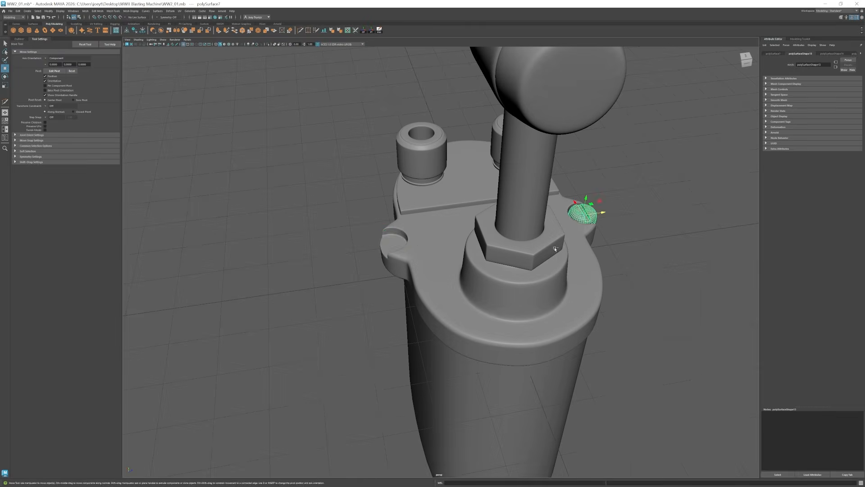
{"action": "scroll", "coordinate": [406, 254], "scroll_direction": "down", "scroll_amount": 8}
{"action": "left_click", "coordinate": [394, 271]}
{"action": "left_click_drag", "start_coordinate": [360, 261], "coordinate": [440, 279], "text": "alt"}
Delete the unneeded faces of the small cylinder below the lug and extrude its open circular edge.
{"action": "scroll", "coordinate": [400, 266], "scroll_direction": "up", "scroll_amount": 5}
{"action": "left_click", "coordinate": [432, 243]}
{"action": "scroll", "coordinate": [430, 225], "scroll_direction": "up", "scroll_amount": 8}
{"action": "left_click_drag", "start_coordinate": [429, 222], "coordinate": [469, 205], "text": "alt"}
{"action": "left_click_drag", "start_coordinate": [423, 210], "coordinate": [419, 180]}
{"action": "key", "text": "Delete"}
{"action": "double_click", "coordinate": [417, 166]}
{"action": "key", "text": "r"}
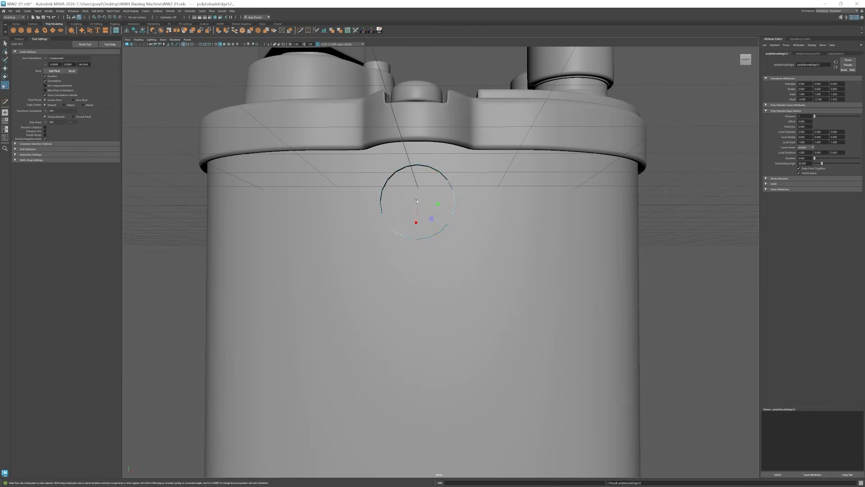
Extrude the disc's circular edges for thickness and scale the extruded border inward to build its face.
{"action": "left_click_drag", "start_coordinate": [393, 206], "coordinate": [441, 217], "text": "alt"}
{"action": "key", "text": "w"}
{"action": "left_click_drag", "start_coordinate": [418, 206], "coordinate": [418, 209], "text": "shift"}
{"action": "key", "text": "ctrl+b"}
{"action": "double_click", "coordinate": [458, 189]}
{"action": "key", "text": "r"}
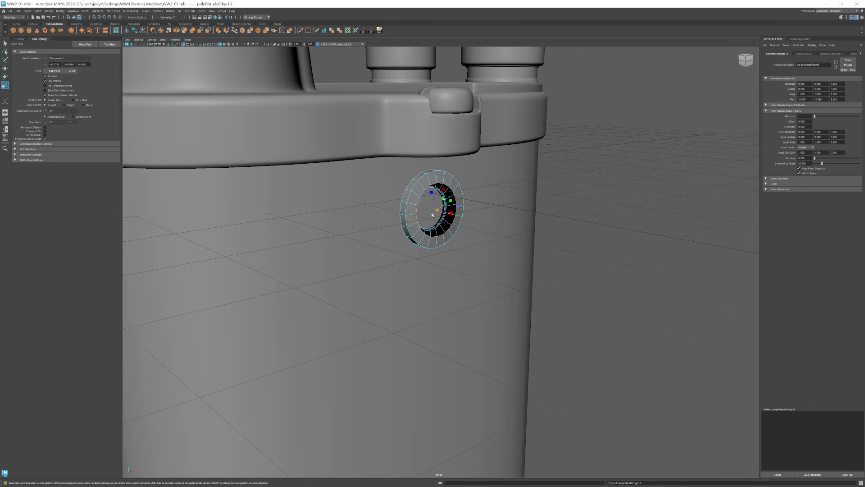
{"action": "key", "text": "w"}
{"action": "scroll", "coordinate": [432, 216], "scroll_direction": "down", "scroll_amount": 8}
{"action": "left_click_drag", "start_coordinate": [478, 234], "coordinate": [432, 238], "text": "alt"}
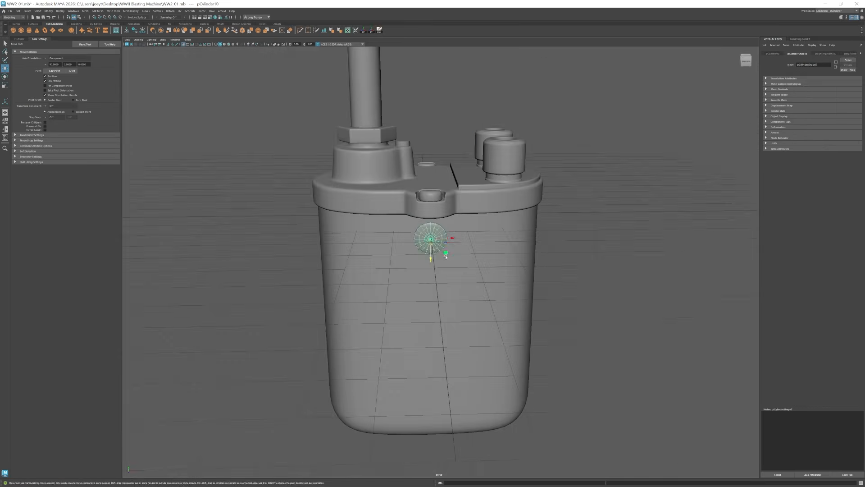
Select the disc's outer edge loop and display the disc in smooth preview.
{"action": "scroll", "coordinate": [437, 226], "scroll_direction": "up", "scroll_amount": 8}
{"action": "left_click_drag", "start_coordinate": [523, 244], "coordinate": [468, 220], "text": "alt"}
{"action": "right_click_drag", "start_coordinate": [442, 212], "coordinate": [469, 164]}
{"action": "double_click", "coordinate": [442, 187]}
{"action": "key", "text": "3"}
{"action": "left_click", "coordinate": [374, 271]}
{"action": "scroll", "coordinate": [405, 302], "scroll_direction": "down", "scroll_amount": 8}
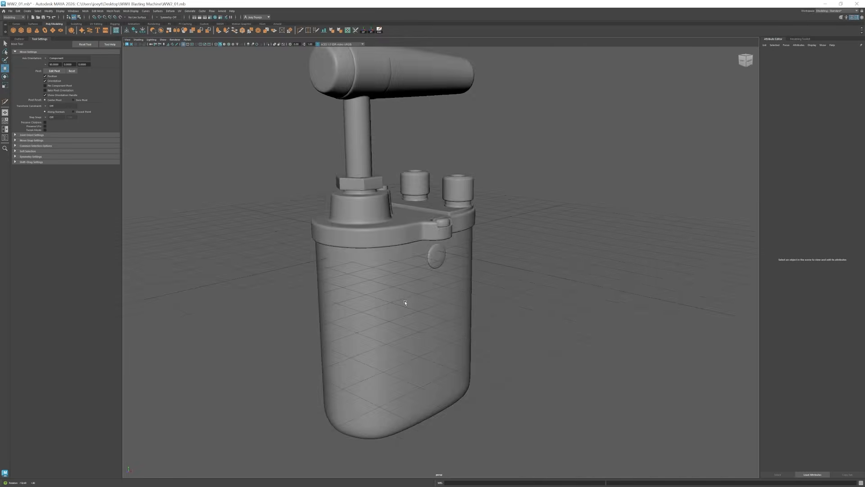
Add a cylinder at the disc on the case and rotate it to match the disc's orientation.
{"action": "left_click_drag", "start_coordinate": [405, 302], "coordinate": [525, 303], "text": "alt"}
{"action": "scroll", "coordinate": [428, 295], "scroll_direction": "up", "scroll_amount": 8}
{"action": "scroll", "coordinate": [525, 304], "scroll_direction": "down", "scroll_amount": 3}
{"action": "left_click", "coordinate": [448, 215]}
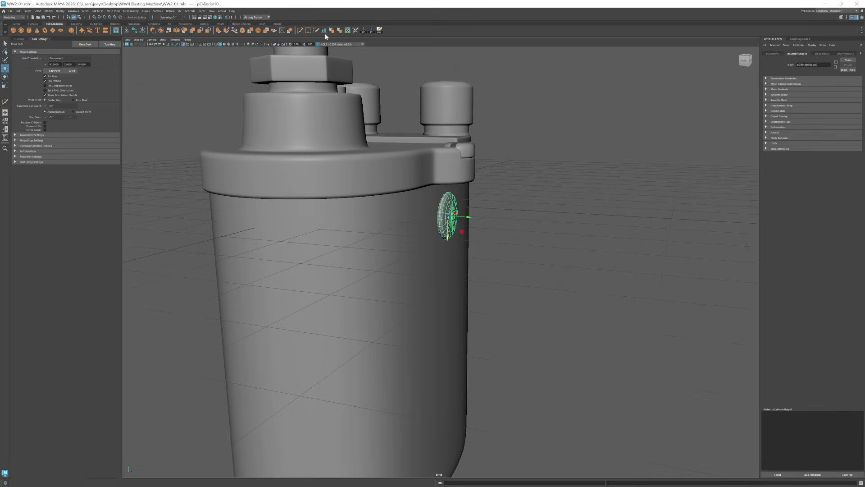
{"action": "key", "text": "ctrl+z"}
{"action": "left_click", "coordinate": [54, 59]}
{"action": "mouse_move", "coordinate": [467, 229]}
{"action": "left_mouse_down", "text": "alt"}
{"action": "mouse_move", "coordinate": [388, 227]}
{"action": "mouse_move", "coordinate": [464, 234]}
{"action": "left_mouse_up", "text": "alt"}
{"action": "left_click", "coordinate": [55, 63]}
{"action": "key", "text": "j"}
{"action": "left_click_drag", "start_coordinate": [464, 203], "coordinate": [468, 239]}
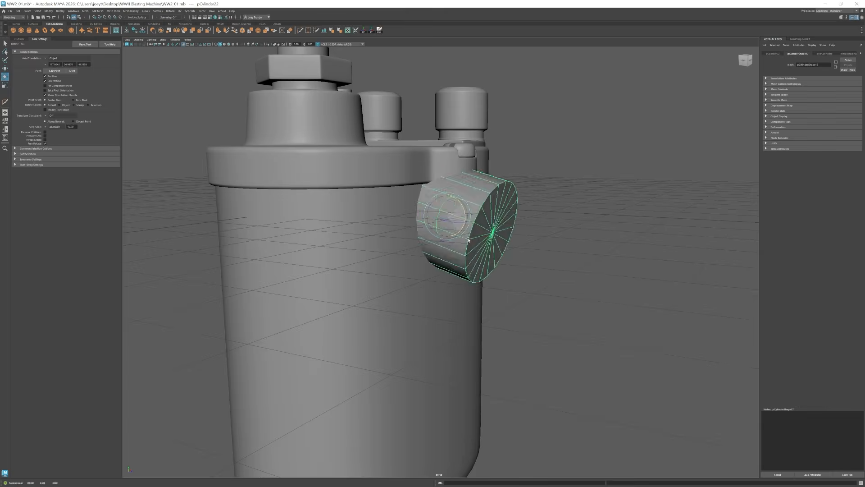
Fit the new cylinder behind the disc as its stem against the case.
{"action": "left_click_drag", "start_coordinate": [386, 224], "coordinate": [459, 218], "text": "alt"}
{"action": "key", "text": "w"}
{"action": "left_click_drag", "start_coordinate": [469, 214], "coordinate": [453, 214]}
{"action": "left_click", "coordinate": [586, 243]}
{"action": "left_click_drag", "start_coordinate": [612, 239], "coordinate": [590, 239], "text": "alt"}
{"action": "scroll", "coordinate": [556, 245], "scroll_direction": "up", "scroll_amount": 5}
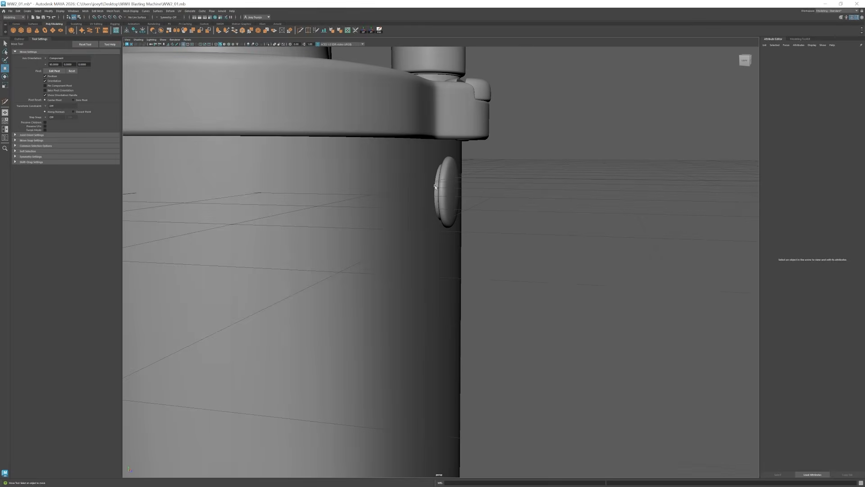
Move the disc outward from the case and shift the stem cylinder to bridge the gap.
{"action": "left_click", "coordinate": [444, 214]}
{"action": "left_click_drag", "start_coordinate": [463, 214], "coordinate": [482, 214]}
{"action": "left_click_drag", "start_coordinate": [482, 216], "coordinate": [470, 229], "text": "alt"}
{"action": "left_click", "coordinate": [440, 205]}
{"action": "scroll", "coordinate": [439, 205], "scroll_direction": "up", "scroll_amount": 3}
{"action": "left_click_drag", "start_coordinate": [417, 191], "coordinate": [431, 191]}
{"action": "scroll", "coordinate": [450, 216], "scroll_direction": "down", "scroll_amount": 5}
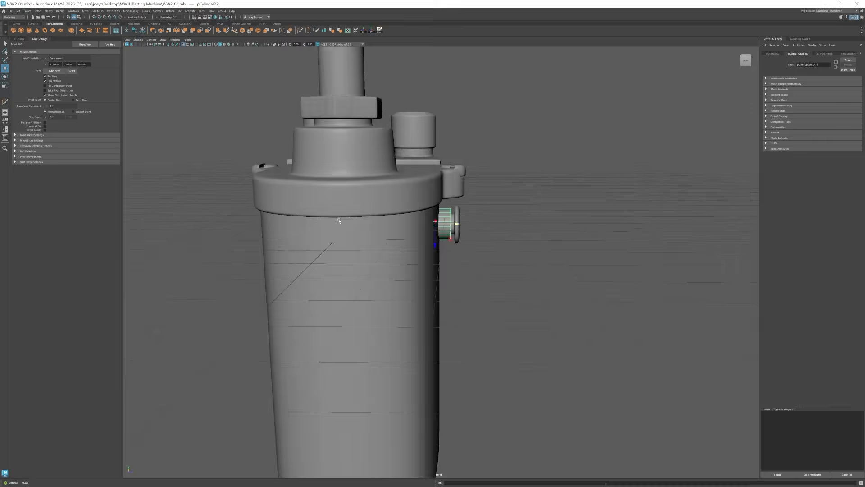
Insert an edge loop around the upper part of the case, just below the round knob.
{"action": "left_click", "coordinate": [518, 252]}
{"action": "left_click_drag", "start_coordinate": [504, 252], "coordinate": [396, 257], "text": "alt"}
{"action": "scroll", "coordinate": [450, 244], "scroll_direction": "up", "scroll_amount": 5}
{"action": "left_click", "coordinate": [448, 220]}
{"action": "left_click", "coordinate": [397, 327]}
{"action": "key", "text": "ctrl+shift+x"}
{"action": "scroll", "coordinate": [397, 292], "scroll_direction": "up", "scroll_amount": 3}
{"action": "left_click", "coordinate": [402, 265], "text": "ctrl"}
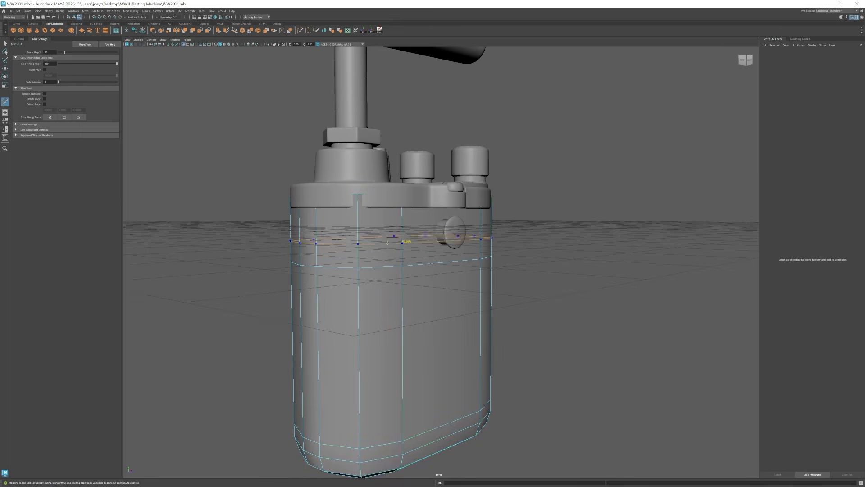
Insert another edge loop around the case nearer its upper rim, then return the case to smooth preview in object mode.
{"action": "left_click_drag", "start_coordinate": [393, 220], "coordinate": [413, 284], "text": "alt"}
{"action": "left_click", "coordinate": [476, 238], "text": "ctrl"}
{"action": "key", "text": "F8"}
{"action": "key", "text": "w"}
{"action": "key", "text": "3"}
{"action": "left_click_drag", "start_coordinate": [476, 238], "coordinate": [467, 266], "text": "alt"}
{"action": "scroll", "coordinate": [466, 313], "scroll_direction": "up", "scroll_amount": 3}
Raise the slotted screw head slightly above its recess, matching the screw in the front reference photo.
{"action": "left_click", "coordinate": [473, 303]}
{"action": "left_click", "coordinate": [527, 288]}
{"action": "left_click", "coordinate": [471, 236]}
{"action": "key", "text": "space"}
{"action": "key", "text": "space"}
{"action": "scroll", "coordinate": [378, 298], "scroll_direction": "up", "scroll_amount": 8}
{"action": "left_click", "coordinate": [378, 298]}
{"action": "left_click", "coordinate": [442, 228]}
{"action": "scroll", "coordinate": [442, 228], "scroll_direction": "up", "scroll_amount": 3}
{"action": "key", "text": "space"}
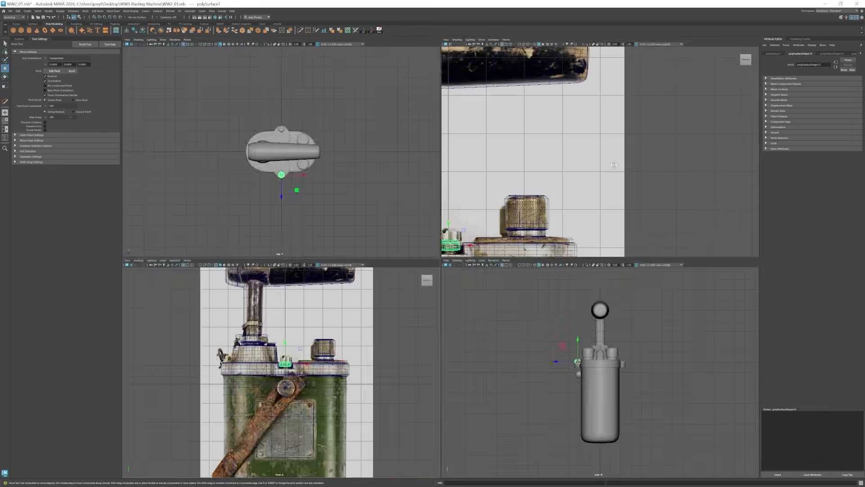
{"action": "key", "text": "space"}
{"action": "key", "text": "space"}
{"action": "key", "text": "space"}
{"action": "left_click_drag", "start_coordinate": [448, 225], "coordinate": [448, 216]}
{"action": "key", "text": "space"}
{"action": "key", "text": "space"}
{"action": "left_click", "coordinate": [445, 170]}
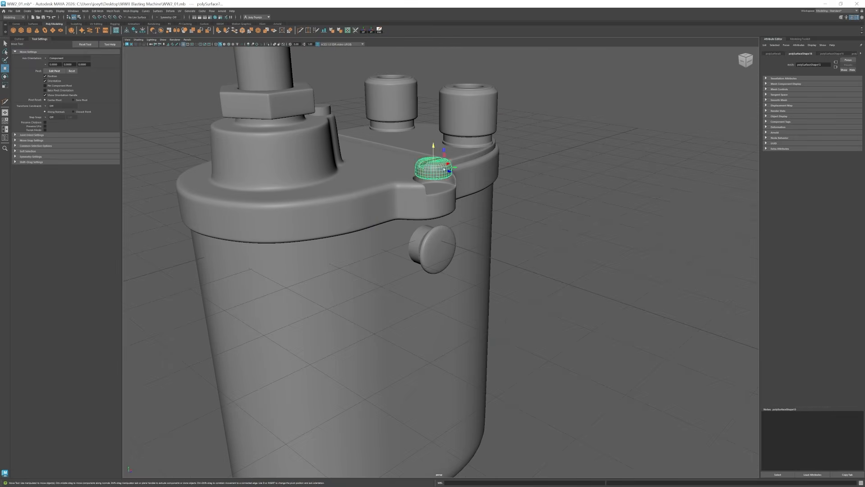
Add a cylinder beneath the slotted screw head as its shank and fit it to the front reference photo.
{"action": "scroll", "coordinate": [431, 161], "scroll_direction": "down", "scroll_amount": 3}
{"action": "left_click_drag", "start_coordinate": [431, 161], "coordinate": [405, 174], "text": "alt"}
{"action": "key", "text": "space"}
{"action": "key", "text": "space"}
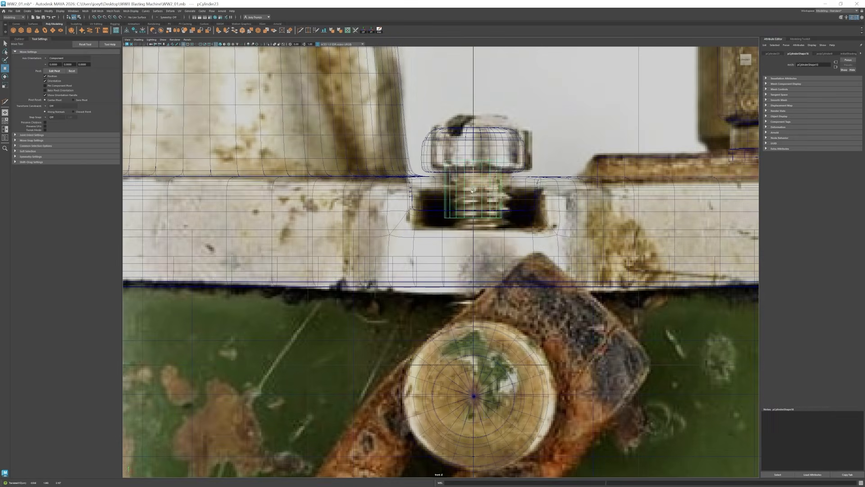
{"action": "left_click_drag", "start_coordinate": [498, 190], "coordinate": [490, 190]}
Insert multiple evenly spaced edge loops around the screw shank.
{"action": "key", "text": "space"}
{"action": "key", "text": "space"}
{"action": "scroll", "coordinate": [481, 274], "scroll_direction": "up", "scroll_amount": 5}
{"action": "left_click", "coordinate": [114, 10]}
{"action": "left_click", "coordinate": [123, 41]}
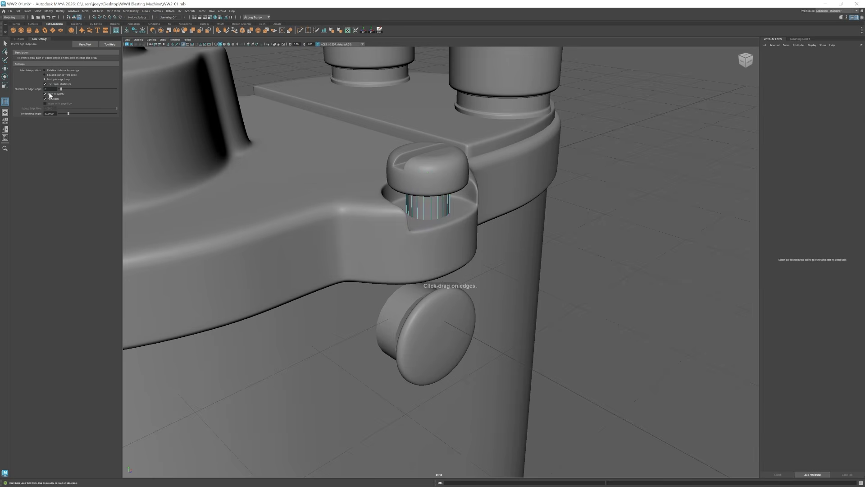
{"action": "left_click", "coordinate": [430, 201]}
Select alternate edge loops on the screw shank, then scale and bevel them into thread ridges.
{"action": "key", "text": "w"}
{"action": "scroll", "coordinate": [439, 171], "scroll_direction": "up", "scroll_amount": 3}
{"action": "mouse_move", "coordinate": [430, 202]}
{"action": "left_mouse_down", "text": "alt"}
{"action": "mouse_move", "coordinate": [439, 170]}
{"action": "mouse_move", "coordinate": [430, 199]}
{"action": "mouse_move", "coordinate": [404, 193]}
{"action": "mouse_move", "coordinate": [468, 201]}
{"action": "left_mouse_up", "text": "alt"}
{"action": "double_click", "coordinate": [419, 173], "text": "shift"}
{"action": "left_click", "coordinate": [217, 44]}
{"action": "key", "text": "r"}
{"action": "left_click", "coordinate": [220, 44]}
{"action": "scroll", "coordinate": [431, 211], "scroll_direction": "down", "scroll_amount": 5}
{"action": "key", "text": "space"}
{"action": "key", "text": "space"}
{"action": "scroll", "coordinate": [455, 226], "scroll_direction": "up", "scroll_amount": 8}
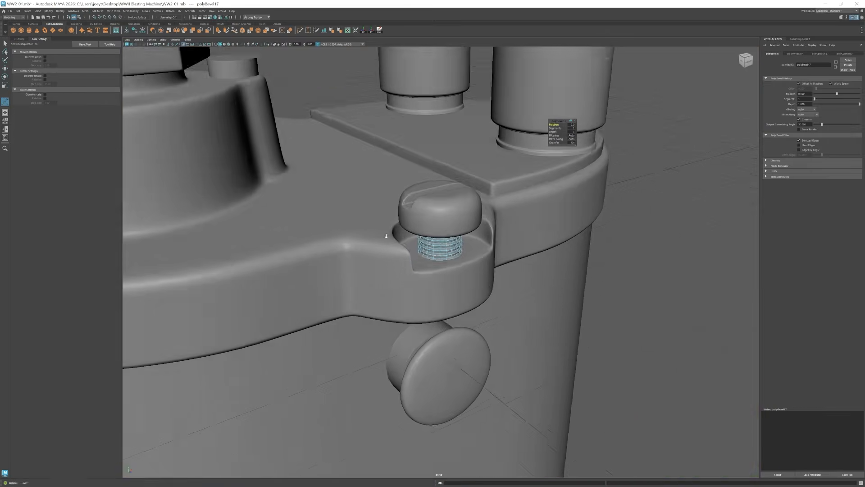
Delete the recess floor beneath the screw and extrude the opening's border edges inward to rebuild it.
{"action": "scroll", "coordinate": [463, 247], "scroll_direction": "down", "scroll_amount": 5}
{"action": "left_click", "coordinate": [463, 247]}
{"action": "scroll", "coordinate": [462, 247], "scroll_direction": "up", "scroll_amount": 8}
{"action": "right_click_drag", "start_coordinate": [463, 247], "coordinate": [460, 270]}
{"action": "key", "text": "w"}
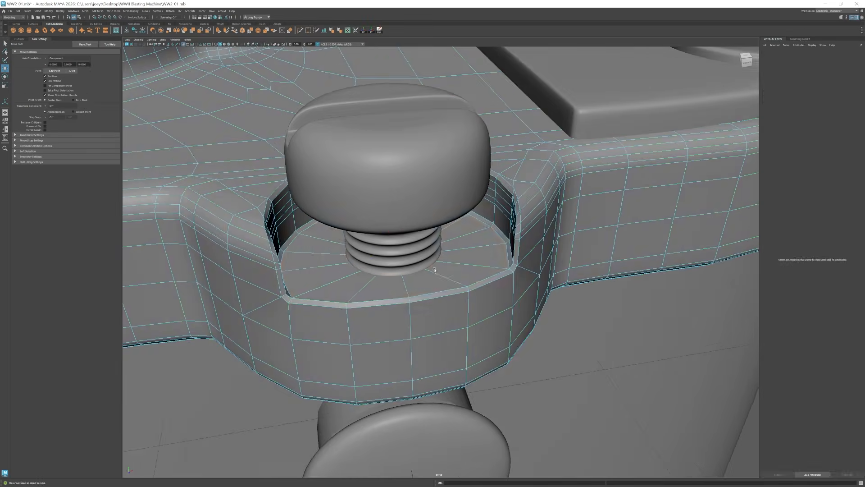
{"action": "left_click", "coordinate": [435, 270]}
{"action": "double_click", "coordinate": [468, 258], "text": "shift"}
{"action": "scroll", "coordinate": [468, 257], "scroll_direction": "down", "scroll_amount": 6}
{"action": "left_click_drag", "start_coordinate": [468, 258], "coordinate": [471, 238], "text": "alt"}
{"action": "key", "text": "Delete"}
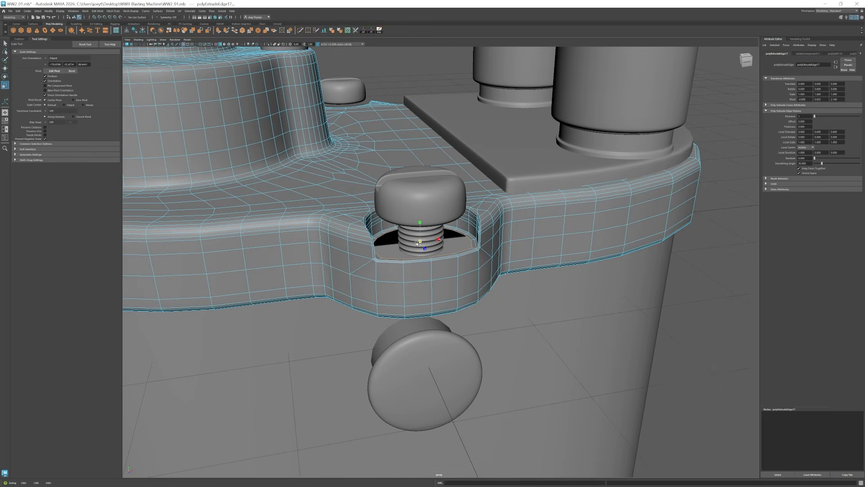
{"action": "left_click", "coordinate": [724, 373]}
Examine the whole blasting machine model from several sides.
{"action": "left_click_drag", "start_coordinate": [724, 372], "coordinate": [428, 306], "text": "alt"}
{"action": "key", "text": "w"}
{"action": "left_click", "coordinate": [466, 189]}
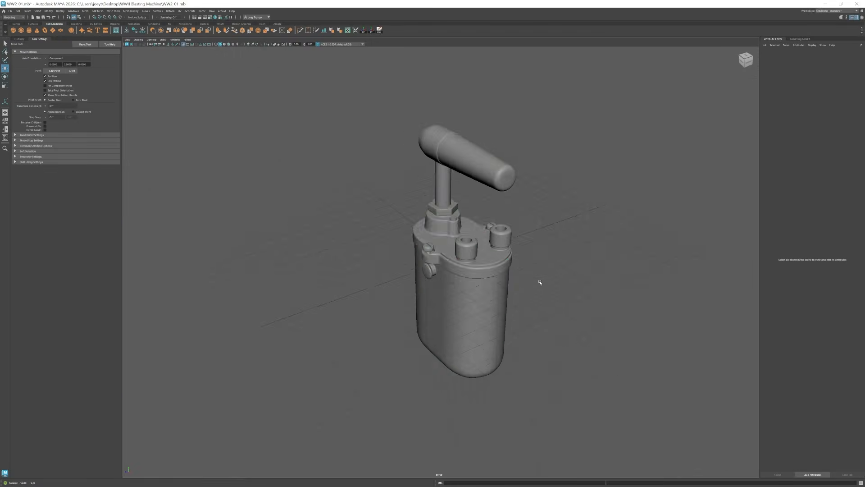
{"action": "left_click", "coordinate": [508, 263]}
{"action": "scroll", "coordinate": [508, 264], "scroll_direction": "up", "scroll_amount": 5}
{"action": "left_click", "coordinate": [444, 242]}
{"action": "left_click_drag", "start_coordinate": [508, 263], "coordinate": [399, 252], "text": "alt"}
{"action": "left_click", "coordinate": [525, 217]}
{"action": "scroll", "coordinate": [525, 217], "scroll_direction": "down", "scroll_amount": 5}
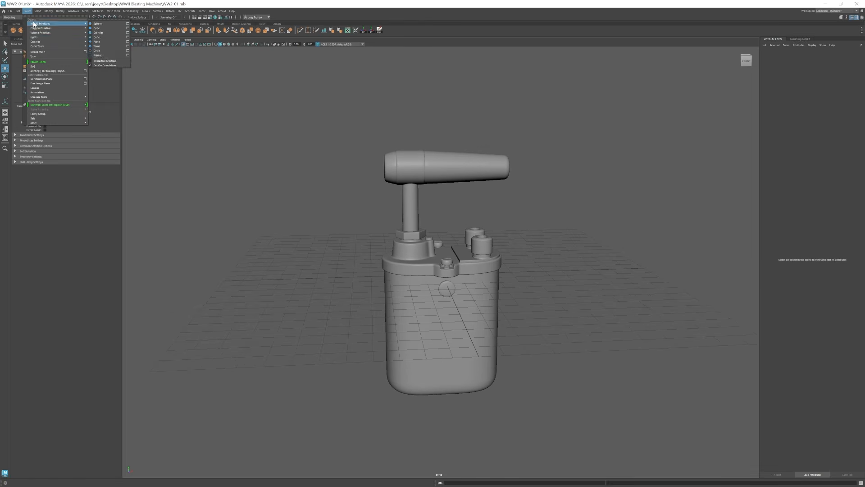
Create a polygon helix around the plunger shaft and adjust its height and radius to form a tight, thick coil.
{"action": "left_click", "coordinate": [100, 79]}
{"action": "key", "text": "f"}
{"action": "key", "text": "r"}
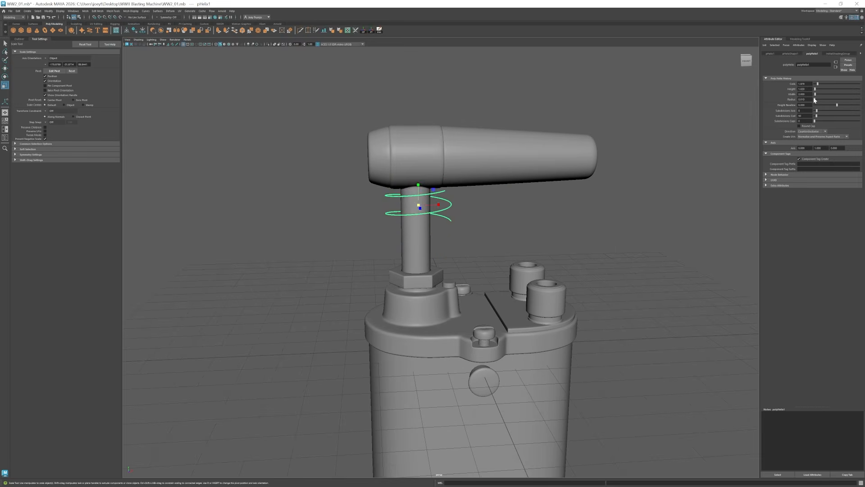
{"action": "scroll", "coordinate": [446, 207], "scroll_direction": "up", "scroll_amount": 10}
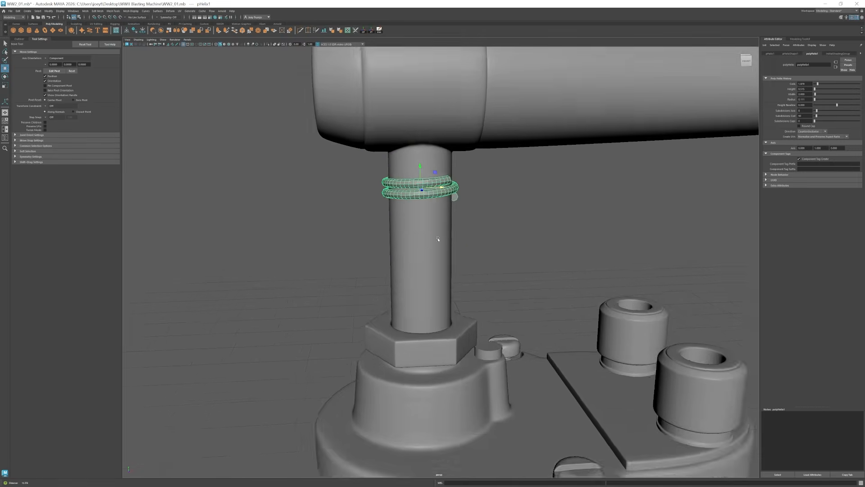
{"action": "double_click", "coordinate": [802, 89]}
{"action": "scroll", "coordinate": [450, 270], "scroll_direction": "down", "scroll_amount": 10}
{"action": "scroll", "coordinate": [396, 265], "scroll_direction": "up", "scroll_amount": 10}
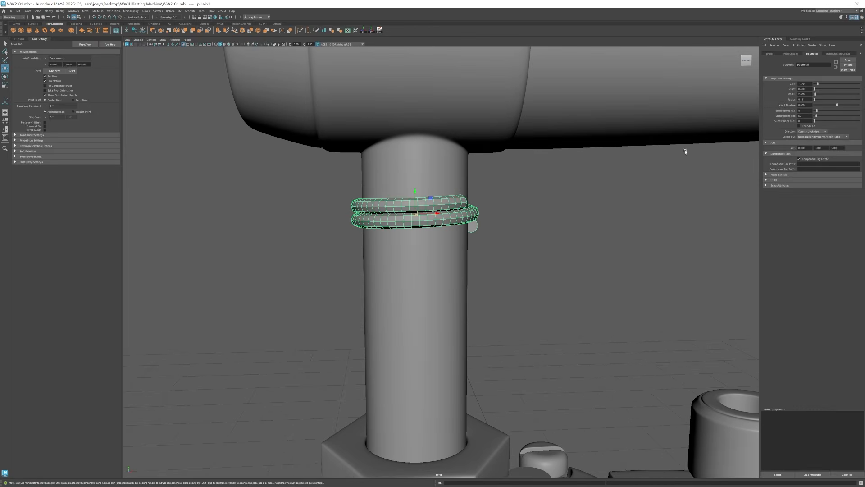
Thin the helix's wire slightly by moving its vertices inward along their normals.
{"action": "key", "text": "F9"}
{"action": "key", "text": "t"}
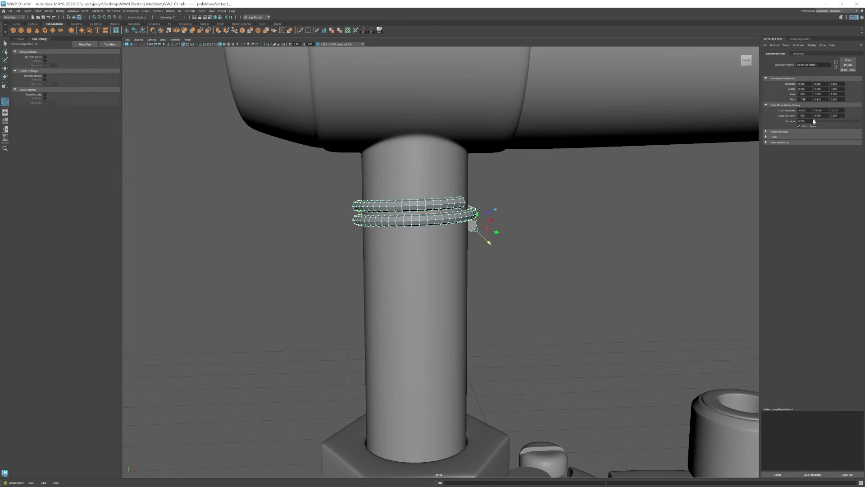
{"action": "key", "text": "F8"}
{"action": "key", "text": "w"}
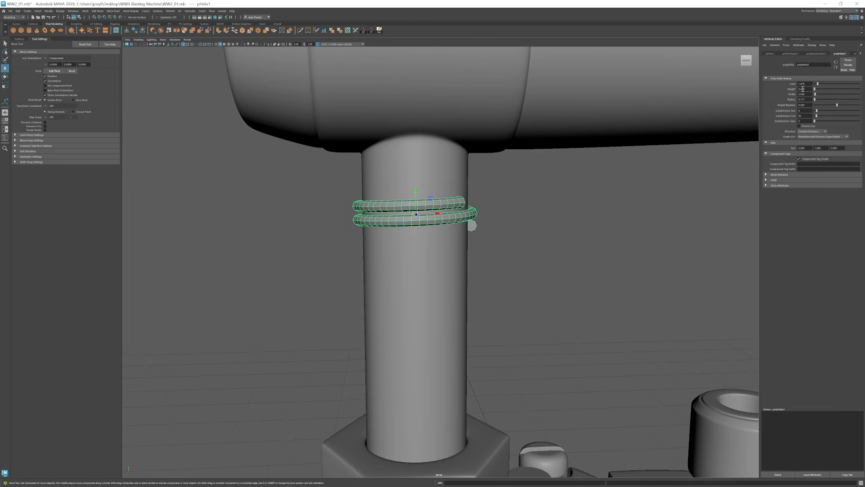
Move the helix down the plunger shaft to sit just above the hex nut.
{"action": "scroll", "coordinate": [586, 256], "scroll_direction": "down", "scroll_amount": 8}
{"action": "left_click", "coordinate": [409, 222]}
{"action": "left_click_drag", "start_coordinate": [410, 217], "coordinate": [426, 270]}
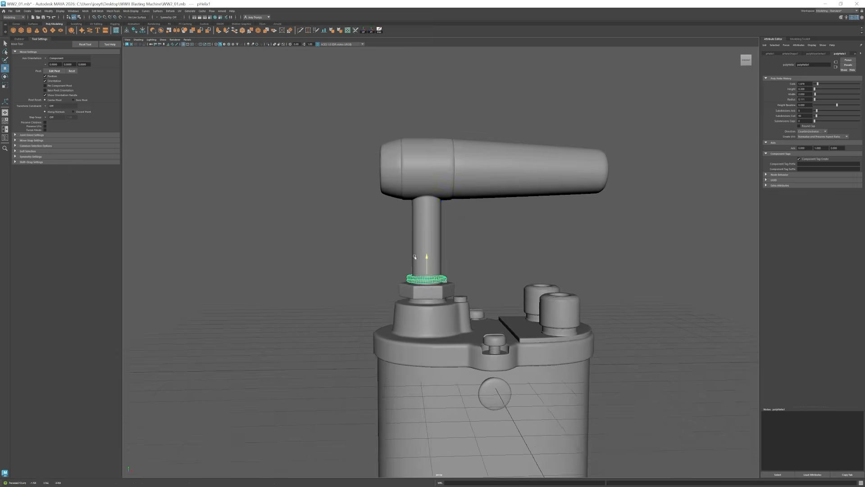
{"action": "scroll", "coordinate": [430, 212], "scroll_direction": "up", "scroll_amount": 3}
{"action": "left_click_drag", "start_coordinate": [431, 212], "coordinate": [446, 230], "text": "alt"}
{"action": "scroll", "coordinate": [423, 261], "scroll_direction": "up", "scroll_amount": 5}
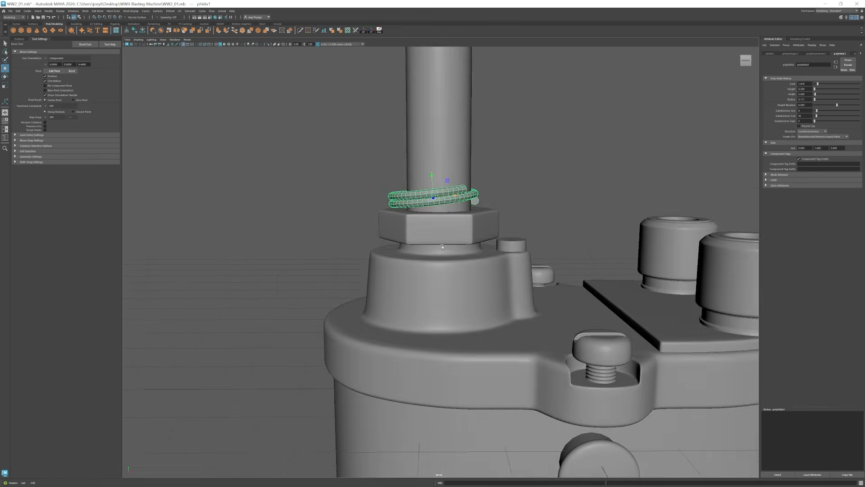
Adjust the helix's height to change the spacing between its coils above the hex nut.
{"action": "scroll", "coordinate": [432, 225], "scroll_direction": "down", "scroll_amount": 10}
{"action": "left_click", "coordinate": [280, 216]}
{"action": "left_click_drag", "start_coordinate": [288, 234], "coordinate": [303, 245], "text": "alt"}
{"action": "scroll", "coordinate": [303, 245], "scroll_direction": "up", "scroll_amount": 8}
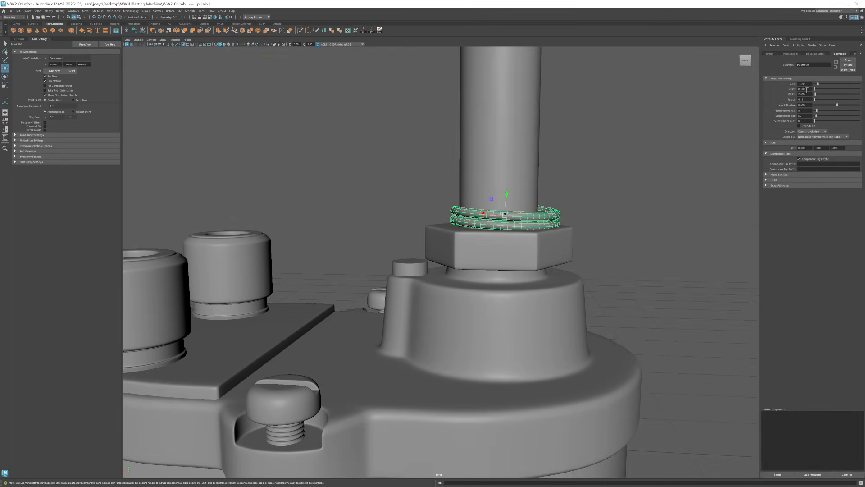
{"action": "key", "text": "Return"}
Scale the helix to fit around the plunger shaft above the hex nut.
{"action": "scroll", "coordinate": [450, 252], "scroll_direction": "down", "scroll_amount": 10}
{"action": "left_click_drag", "start_coordinate": [450, 252], "coordinate": [405, 193], "text": "alt"}
{"action": "scroll", "coordinate": [429, 205], "scroll_direction": "up", "scroll_amount": 8}
{"action": "key", "text": "r"}
{"action": "scroll", "coordinate": [363, 243], "scroll_direction": "down", "scroll_amount": 10}
{"action": "scroll", "coordinate": [364, 243], "scroll_direction": "up", "scroll_amount": 10}
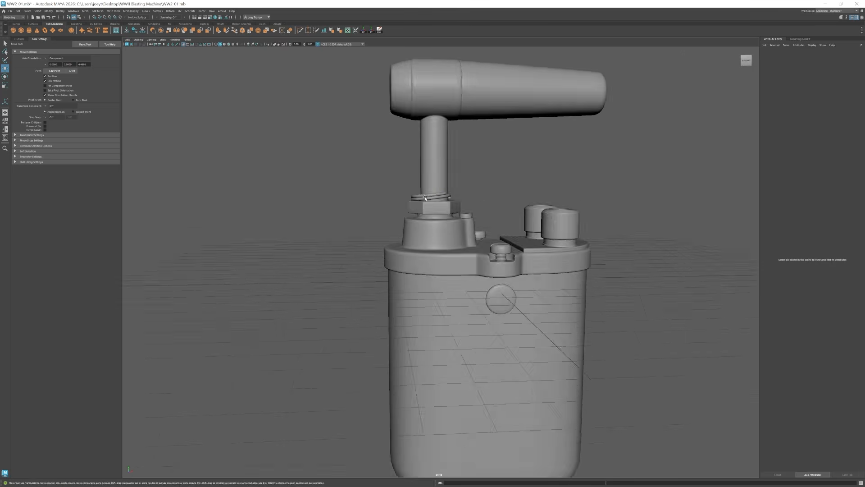
Create a polygon cube beside the body's upper end and scale it into a thin upright plate.
{"action": "left_click_drag", "start_coordinate": [363, 243], "coordinate": [410, 219], "text": "alt"}
{"action": "scroll", "coordinate": [431, 189], "scroll_direction": "down", "scroll_amount": 10}
{"action": "left_click", "coordinate": [410, 219]}
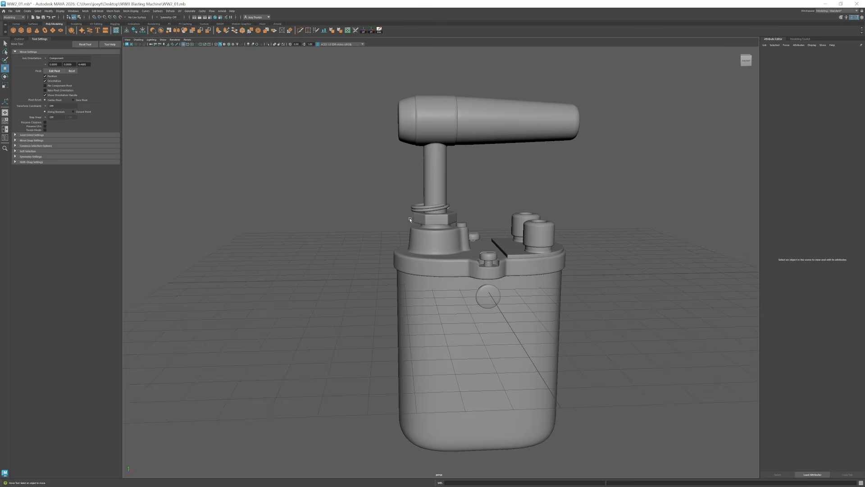
{"action": "left_click", "coordinate": [21, 30]}
{"action": "key", "text": "r"}
{"action": "scroll", "coordinate": [413, 267], "scroll_direction": "up", "scroll_amount": 5}
{"action": "left_click_drag", "start_coordinate": [431, 266], "coordinate": [414, 267]}
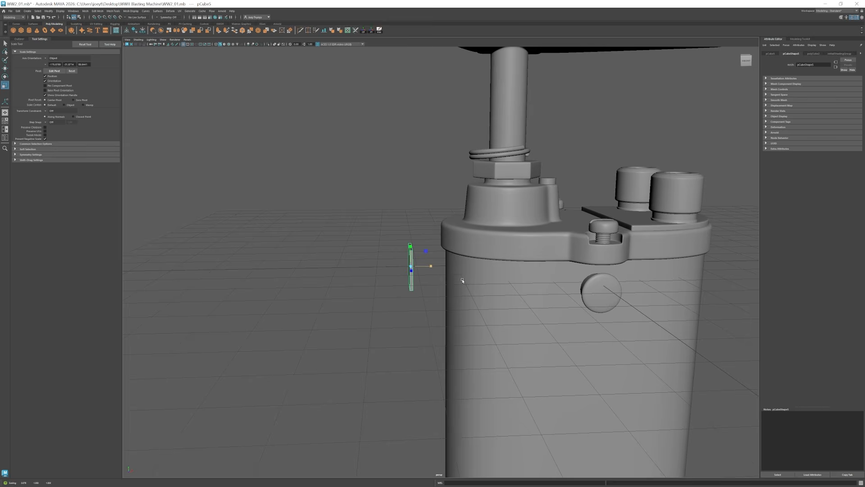
{"action": "left_click_drag", "start_coordinate": [194, 242], "coordinate": [447, 246], "text": "alt"}
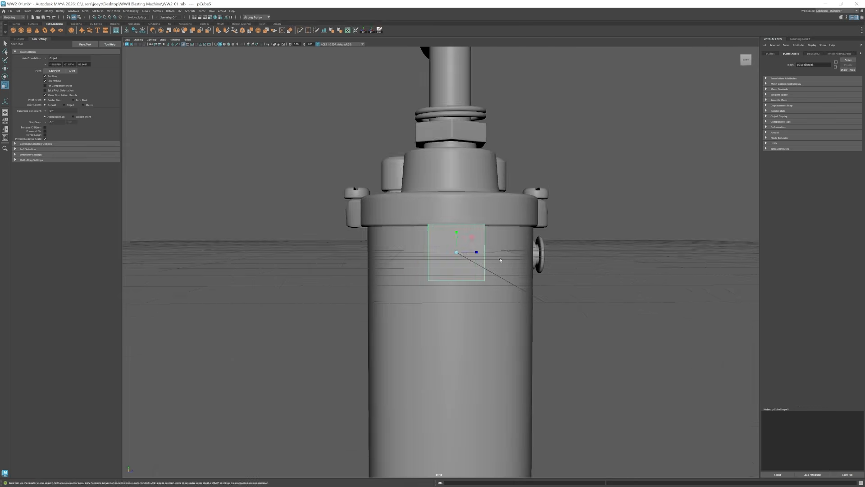
Hollow the plate into an upright rectangular frame by extruding and scaling its border edges and bridging the gap.
{"action": "key", "text": "w"}
{"action": "key", "text": "ctrl+e"}
{"action": "key", "text": "r"}
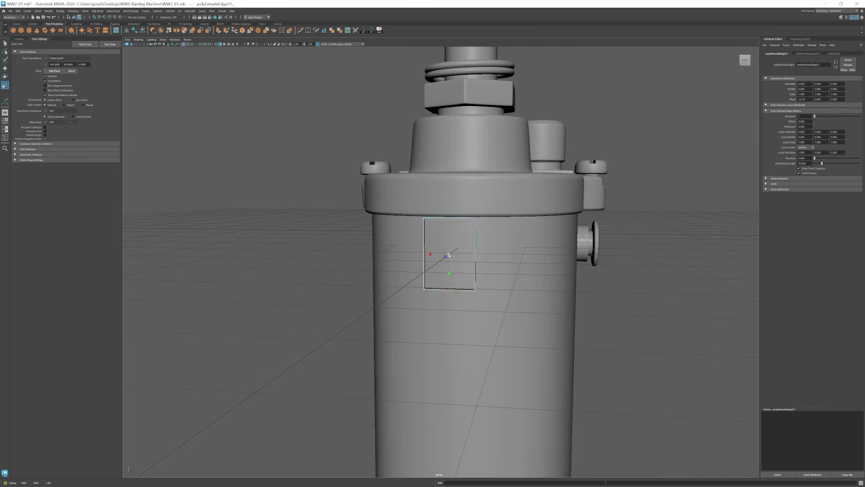
{"action": "mouse_move", "coordinate": [431, 256]}
{"action": "left_mouse_down", "text": "alt"}
{"action": "mouse_move", "coordinate": [368, 256]}
{"action": "mouse_move", "coordinate": [419, 257]}
{"action": "left_mouse_up", "text": "alt"}
{"action": "scroll", "coordinate": [367, 257], "scroll_direction": "up", "scroll_amount": 3}
{"action": "left_click", "coordinate": [97, 10]}
{"action": "left_click", "coordinate": [104, 28]}
Bevel the corner edges of the frame and raise the bevel fraction to round it into an elongated link.
{"action": "key", "text": "w"}
{"action": "left_click", "coordinate": [97, 11]}
{"action": "left_click", "coordinate": [105, 24]}
{"action": "left_click_drag", "start_coordinate": [816, 99], "coordinate": [850, 94]}
{"action": "scroll", "coordinate": [334, 237], "scroll_direction": "down", "scroll_amount": 3}
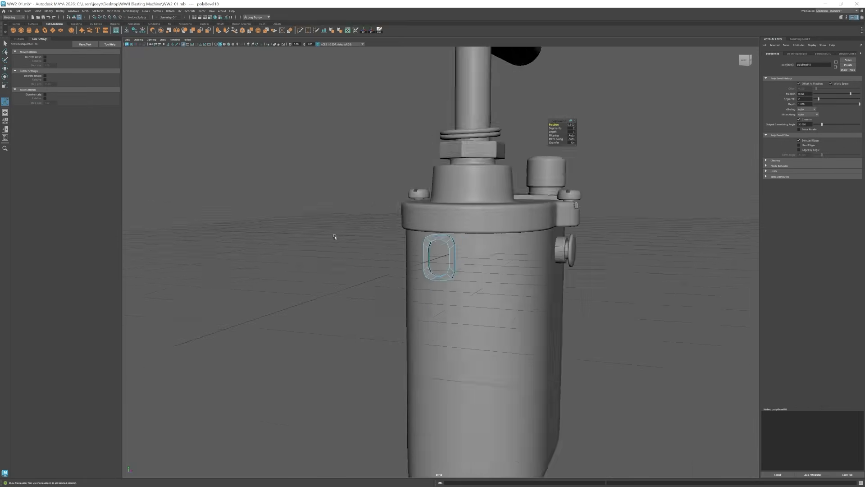
{"action": "scroll", "coordinate": [334, 238], "scroll_direction": "up", "scroll_amount": 2}
{"action": "key", "text": "w"}
{"action": "left_click_drag", "start_coordinate": [334, 221], "coordinate": [334, 255], "text": "alt"}
{"action": "scroll", "coordinate": [383, 219], "scroll_direction": "up", "scroll_amount": 3}
{"action": "left_click", "coordinate": [796, 53]}
{"action": "key", "text": "r"}
{"action": "key", "text": "w"}
{"action": "left_click", "coordinate": [333, 255]}
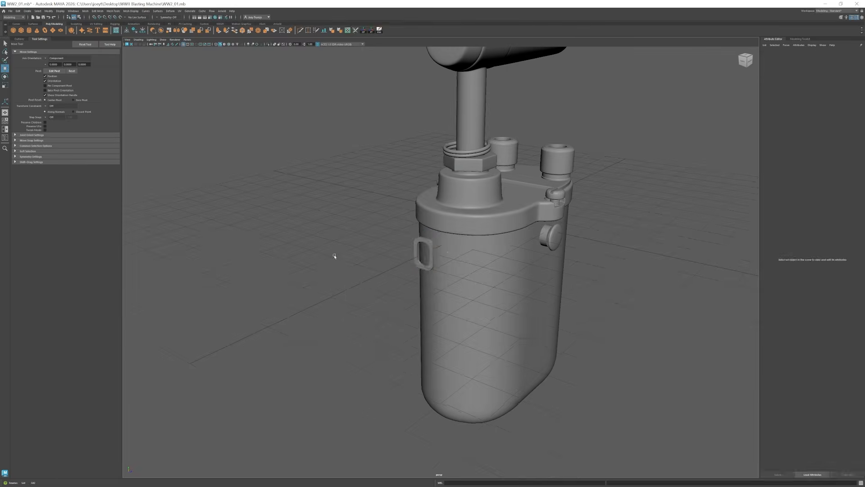
Scale the rounded link to adjust its proportions.
{"action": "left_click", "coordinate": [423, 253]}
{"action": "scroll", "coordinate": [441, 246], "scroll_direction": "up", "scroll_amount": 4}
{"action": "key", "text": "r"}
{"action": "left_click_drag", "start_coordinate": [423, 206], "coordinate": [444, 197]}
{"action": "key", "text": "w"}
{"action": "left_click", "coordinate": [818, 55]}
Create a polygon torus around the link beside the body.
{"action": "scroll", "coordinate": [292, 230], "scroll_direction": "down", "scroll_amount": 4}
{"action": "left_click_drag", "start_coordinate": [387, 226], "coordinate": [295, 243], "text": "alt"}
{"action": "left_click_drag", "start_coordinate": [360, 243], "coordinate": [438, 230], "text": "alt"}
{"action": "scroll", "coordinate": [438, 230], "scroll_direction": "up", "scroll_amount": 6}
{"action": "left_click_drag", "start_coordinate": [473, 183], "coordinate": [480, 234], "text": "alt"}
{"action": "key", "text": "r"}
{"action": "scroll", "coordinate": [430, 204], "scroll_direction": "down", "scroll_amount": 5}
{"action": "scroll", "coordinate": [419, 220], "scroll_direction": "down", "scroll_amount": 4}
{"action": "scroll", "coordinate": [480, 233], "scroll_direction": "up", "scroll_amount": 3}
Rotate the torus upright and adjust its height subdivisions and twist to form a ring with flat sides.
{"action": "key", "text": "e"}
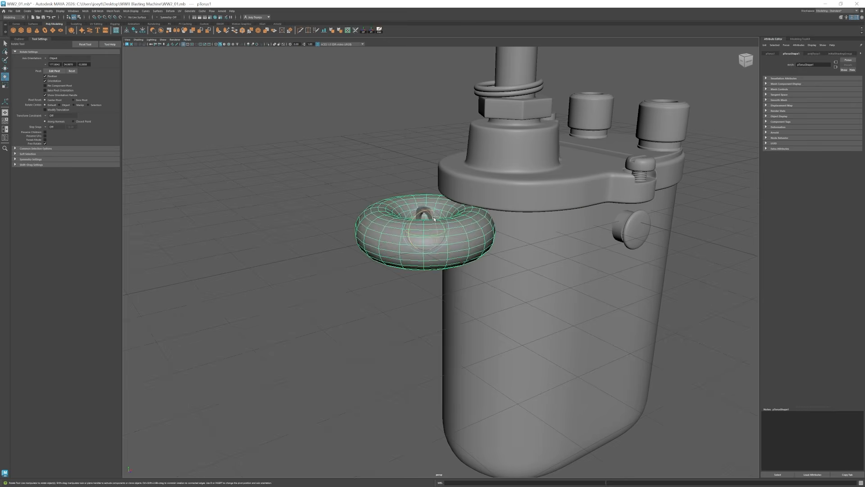
{"action": "left_click_drag", "start_coordinate": [819, 107], "coordinate": [831, 106]}
{"action": "left_click_drag", "start_coordinate": [830, 111], "coordinate": [820, 94]}
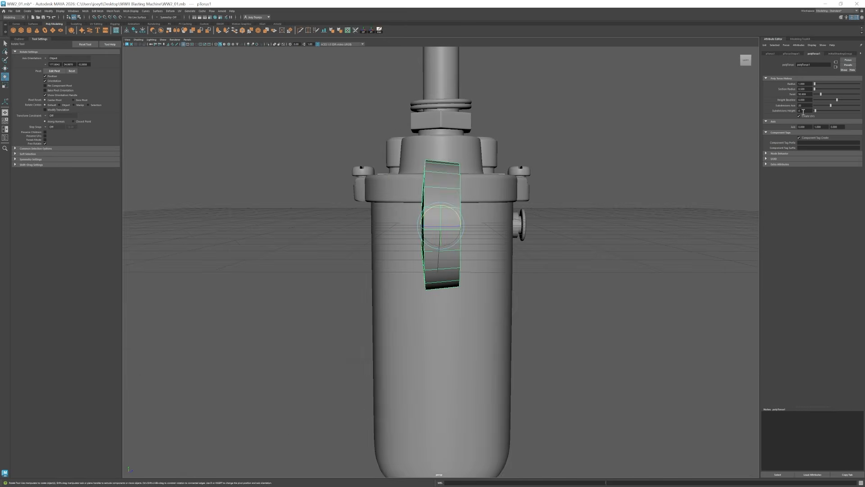
{"action": "left_click_drag", "start_coordinate": [820, 94], "coordinate": [819, 94]}
{"action": "left_click_drag", "start_coordinate": [527, 225], "coordinate": [457, 256], "text": "alt"}
Scale the ring down and move it onto the top end of the link.
{"action": "key", "text": "w"}
{"action": "scroll", "coordinate": [428, 225], "scroll_direction": "up", "scroll_amount": 3}
{"action": "left_click_drag", "start_coordinate": [386, 207], "coordinate": [345, 201], "text": "alt"}
{"action": "key", "text": "r"}
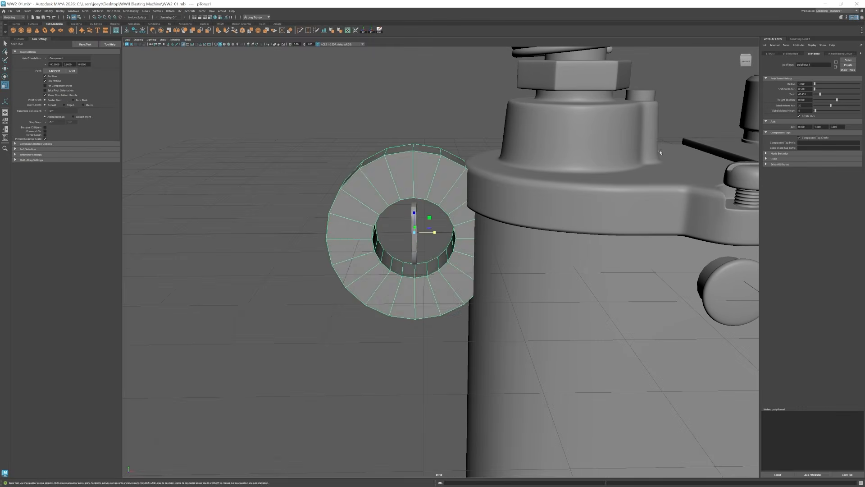
{"action": "middle_click_drag", "start_coordinate": [659, 150], "coordinate": [550, 155]}
{"action": "key", "text": "w"}
{"action": "left_click_drag", "start_coordinate": [417, 246], "coordinate": [412, 209], "text": "alt"}
{"action": "key", "text": "w"}
{"action": "middle_click_drag", "start_coordinate": [428, 189], "coordinate": [450, 235], "text": "alt"}
{"action": "right_click_drag", "start_coordinate": [451, 234], "coordinate": [512, 245], "text": "alt"}
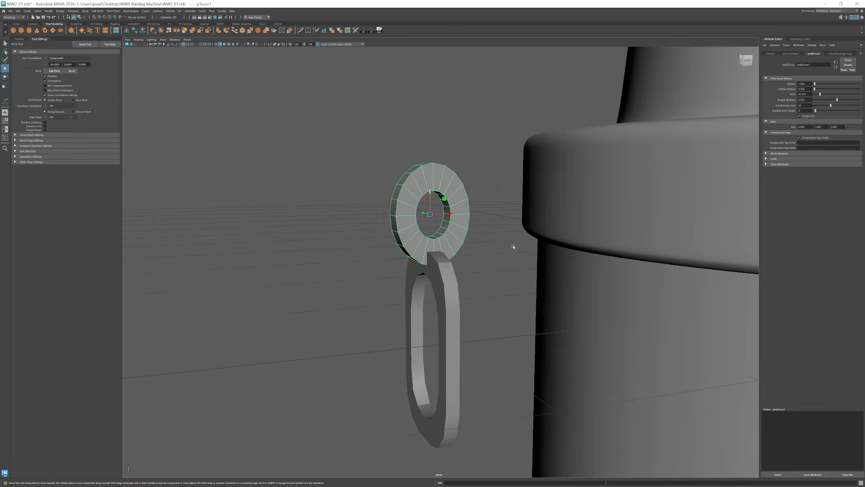
Delete the ring's inner faces and widen its inner edge loop to make the band thinner.
{"action": "key", "text": "q"}
{"action": "double_click", "coordinate": [446, 209], "text": "shift"}
{"action": "key", "text": "Delete"}
{"action": "left_click_drag", "start_coordinate": [449, 210], "coordinate": [432, 201], "text": "alt"}
{"action": "double_click", "coordinate": [438, 193]}
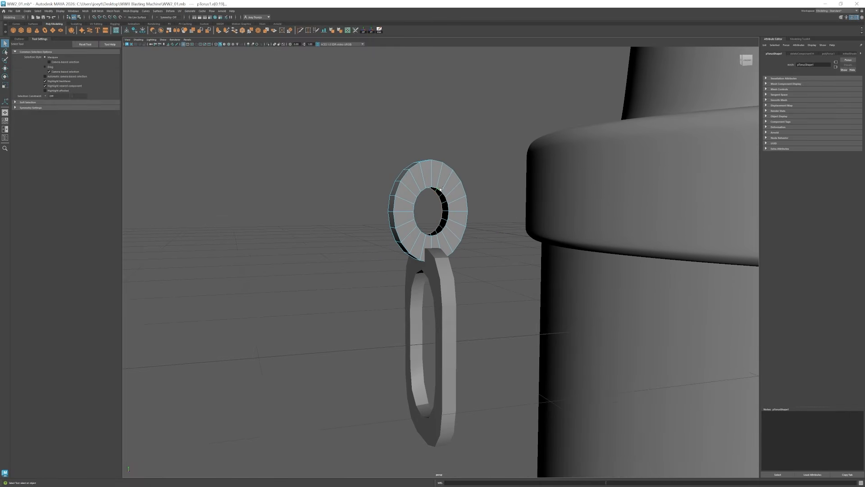
{"action": "middle_click_drag", "start_coordinate": [447, 211], "coordinate": [450, 211]}
{"action": "right_click_drag", "start_coordinate": [451, 211], "coordinate": [426, 227], "text": "alt"}
Pull the ring's bottom vertices with soft selection to stretch it into a teardrop loop through the link.
{"action": "left_click_drag", "start_coordinate": [427, 228], "coordinate": [438, 230], "text": "alt"}
{"action": "right_click_drag", "start_coordinate": [439, 230], "coordinate": [446, 218]}
{"action": "left_click_drag", "start_coordinate": [438, 230], "coordinate": [428, 252], "text": "alt"}
{"action": "right_click_drag", "start_coordinate": [428, 253], "coordinate": [413, 252]}
{"action": "left_click_drag", "start_coordinate": [441, 267], "coordinate": [420, 247]}
{"action": "key", "text": "w"}
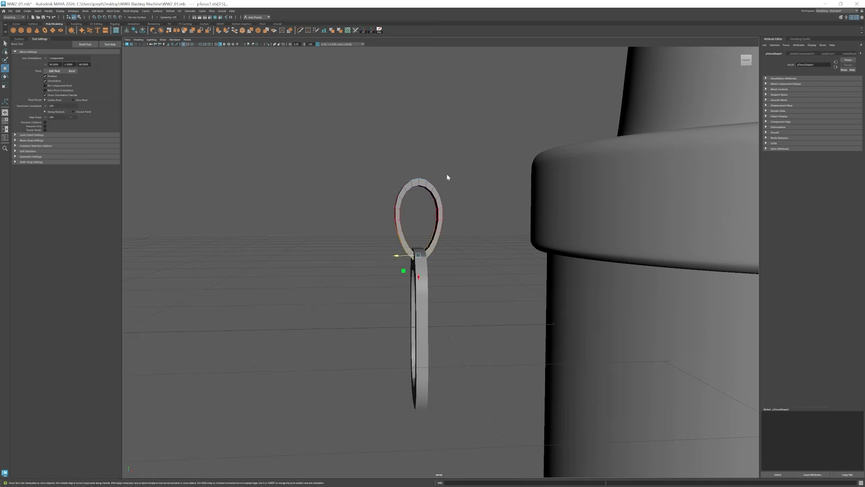
{"action": "left_click_drag", "start_coordinate": [447, 177], "coordinate": [477, 189], "text": "alt"}
Bridge the open inner edge loops of the teardrop loop to close its inside surface.
{"action": "left_click", "coordinate": [477, 189]}
{"action": "left_click", "coordinate": [404, 234]}
{"action": "right_click_drag", "start_coordinate": [404, 234], "coordinate": [404, 212]}
{"action": "double_click", "coordinate": [413, 243]}
{"action": "left_click", "coordinate": [97, 10]}
{"action": "left_click", "coordinate": [104, 33]}
{"action": "left_click_drag", "start_coordinate": [552, 132], "coordinate": [559, 131]}
Adjust the soft selection and refine the shape of the teardrop loop.
{"action": "key", "text": "w"}
{"action": "key", "text": "q"}
{"action": "left_click", "coordinate": [379, 30]}
{"action": "key", "text": "w"}
{"action": "left_click", "coordinate": [174, 221]}
{"action": "right_click_drag", "start_coordinate": [270, 220], "coordinate": [174, 220], "text": "alt"}
{"action": "left_click_drag", "start_coordinate": [388, 266], "coordinate": [439, 263], "text": "alt"}
{"action": "left_click", "coordinate": [430, 198]}
{"action": "left_click_drag", "start_coordinate": [417, 198], "coordinate": [433, 208], "text": "alt"}
{"action": "mouse_move", "coordinate": [433, 207]}
{"action": "right_mouse_down", "text": "alt"}
{"action": "mouse_move", "coordinate": [448, 195]}
{"action": "mouse_move", "coordinate": [423, 195]}
{"action": "right_mouse_up", "text": "alt"}
{"action": "key", "text": "b"}
{"action": "left_click_drag", "start_coordinate": [457, 191], "coordinate": [402, 199]}
{"action": "left_click", "coordinate": [360, 220]}
Scale the inner face loop of the teardrop loop to adjust the band's thickness.
{"action": "right_click_drag", "start_coordinate": [419, 270], "coordinate": [444, 252], "text": "alt"}
{"action": "double_click", "coordinate": [445, 221]}
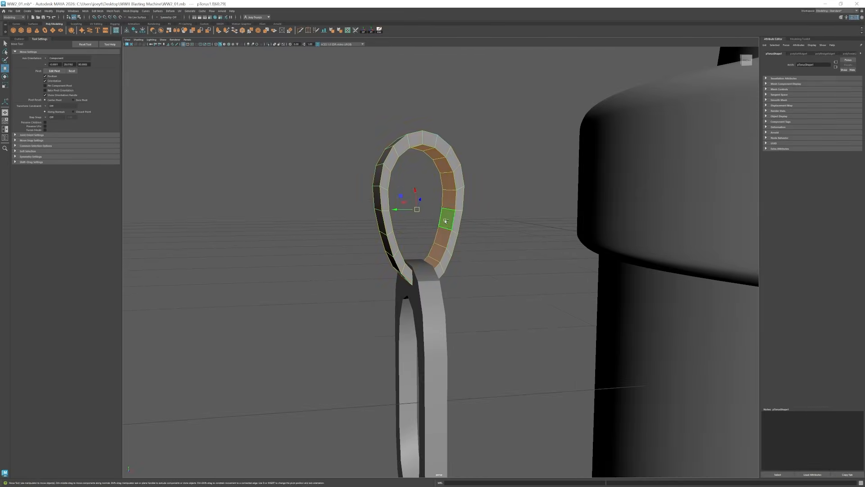
{"action": "key", "text": "r"}
{"action": "left_click_drag", "start_coordinate": [398, 209], "coordinate": [396, 208]}
{"action": "mouse_move", "coordinate": [423, 288]}
{"action": "right_mouse_down", "text": "alt"}
{"action": "mouse_move", "coordinate": [356, 309]}
{"action": "mouse_move", "coordinate": [432, 275]}
{"action": "right_mouse_up", "text": "alt"}
{"action": "left_click", "coordinate": [435, 288]}
Bevel the edge loops running around the link's opening and outer rim.
{"action": "key", "text": "q"}
{"action": "right_click_drag", "start_coordinate": [397, 244], "coordinate": [396, 218]}
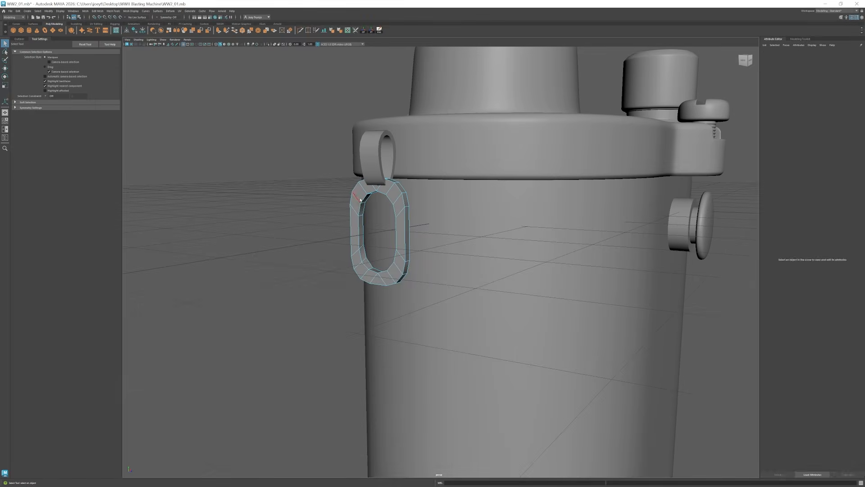
{"action": "double_click", "coordinate": [389, 225]}
{"action": "left_click_drag", "start_coordinate": [405, 219], "coordinate": [343, 217], "text": "alt"}
{"action": "double_click", "coordinate": [429, 203], "text": "shift"}
{"action": "key", "text": "ctrl+b"}
{"action": "left_click_drag", "start_coordinate": [433, 204], "coordinate": [526, 191], "text": "alt"}
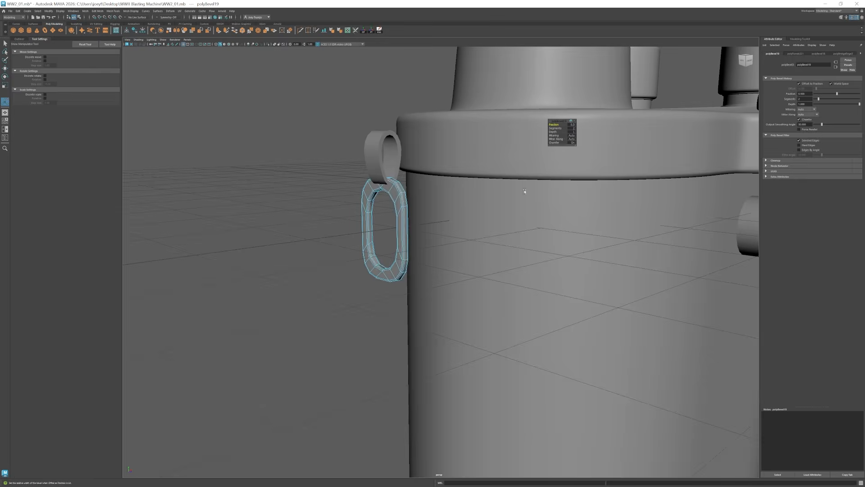
{"action": "right_click_drag", "start_coordinate": [525, 191], "coordinate": [363, 259], "text": "alt"}
{"action": "left_click", "coordinate": [363, 258]}
{"action": "key", "text": "w"}
{"action": "left_click_drag", "start_coordinate": [363, 259], "coordinate": [383, 270], "text": "alt"}
{"action": "right_click_drag", "start_coordinate": [383, 270], "coordinate": [404, 290], "text": "alt"}
{"action": "left_click_drag", "start_coordinate": [404, 290], "coordinate": [442, 300], "text": "alt"}
{"action": "middle_click_drag", "start_coordinate": [442, 299], "coordinate": [387, 295], "text": "alt"}
{"action": "right_click_drag", "start_coordinate": [387, 295], "coordinate": [446, 270], "text": "alt"}
Undo the last edits made to the link.
{"action": "right_click_drag", "start_coordinate": [333, 194], "coordinate": [332, 221]}
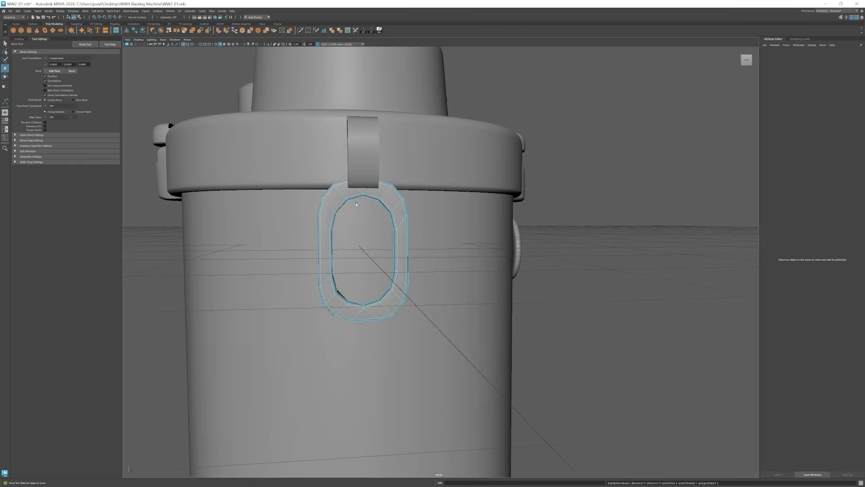
{"action": "double_click", "coordinate": [334, 187]}
{"action": "left_click_drag", "start_coordinate": [332, 221], "coordinate": [446, 208], "text": "alt"}
{"action": "key", "text": "ctrl+z"}
{"action": "key", "text": "ctrl+z"}
{"action": "key", "text": "ctrl+z"}
{"action": "key", "text": "ctrl+z"}
{"action": "key", "text": "ctrl+z"}
{"action": "key", "text": "ctrl+z"}
Extrude the selected loops around the link and scale the extrusion slightly.
{"action": "double_click", "coordinate": [334, 191]}
{"action": "double_click", "coordinate": [444, 233]}
{"action": "key", "text": "r"}
{"action": "key", "text": "ctrl+e"}
{"action": "key", "text": "r"}
{"action": "left_click_drag", "start_coordinate": [418, 247], "coordinate": [424, 248]}
{"action": "left_click_drag", "start_coordinate": [424, 247], "coordinate": [470, 260], "text": "alt"}
{"action": "key", "text": "w"}
{"action": "left_click", "coordinate": [470, 260]}
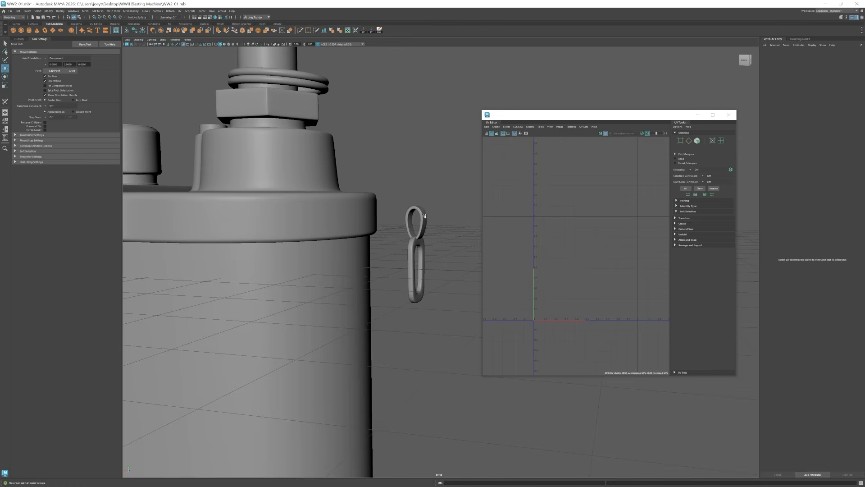
Group and hide the original loop and link, combine their copies into one mesh, and show the Outliner.
{"action": "left_click_drag", "start_coordinate": [424, 216], "coordinate": [411, 267]}
{"action": "key", "text": "ctrl+g"}
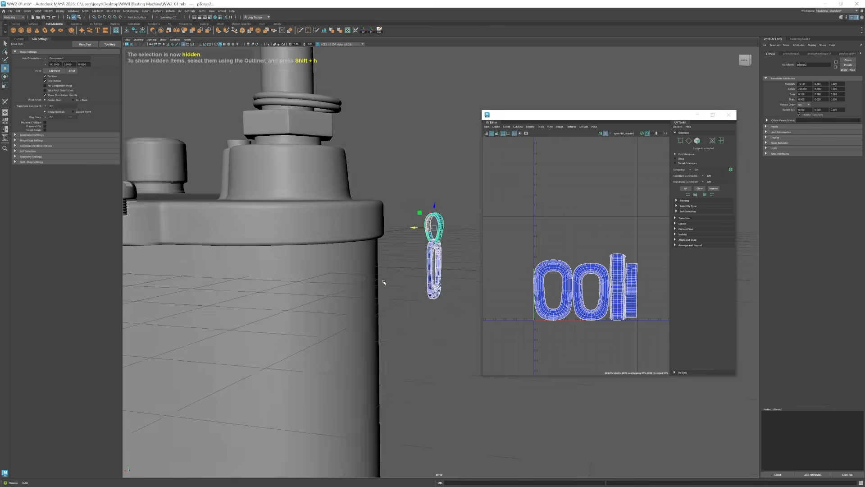
{"action": "left_click", "coordinate": [86, 11]}
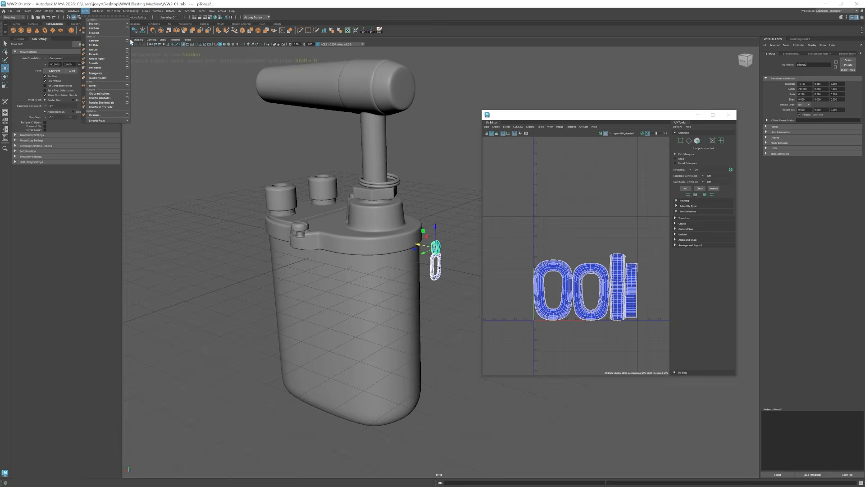
{"action": "left_click", "coordinate": [98, 30]}
{"action": "left_click_drag", "start_coordinate": [464, 257], "coordinate": [303, 236], "text": "alt"}
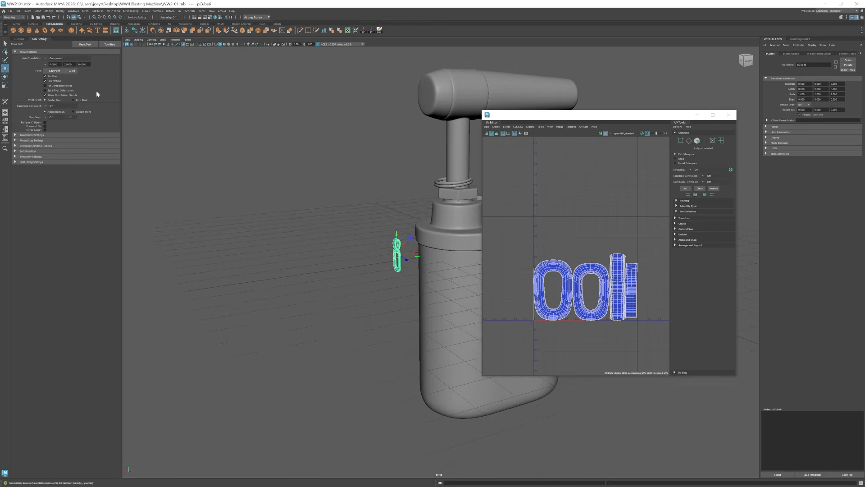
{"action": "left_click", "coordinate": [19, 39]}
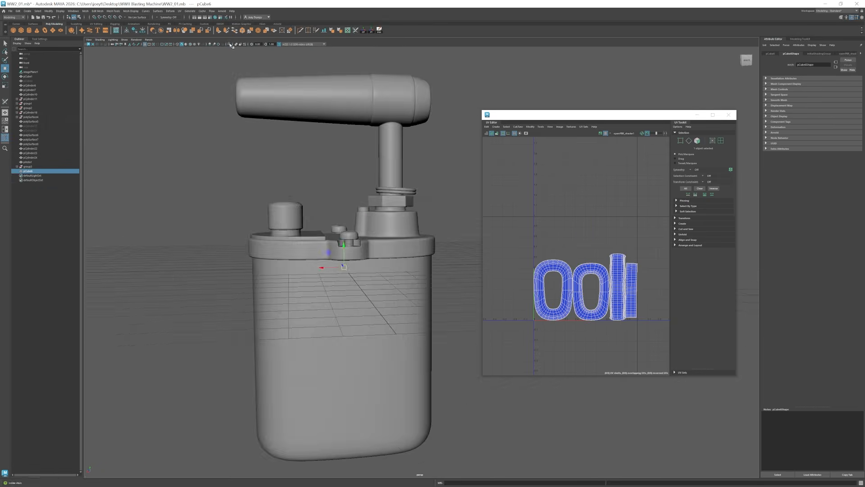
Duplicate the screw head on the lid and place the copy on the narrow side of the body.
{"action": "left_click", "coordinate": [291, 235]}
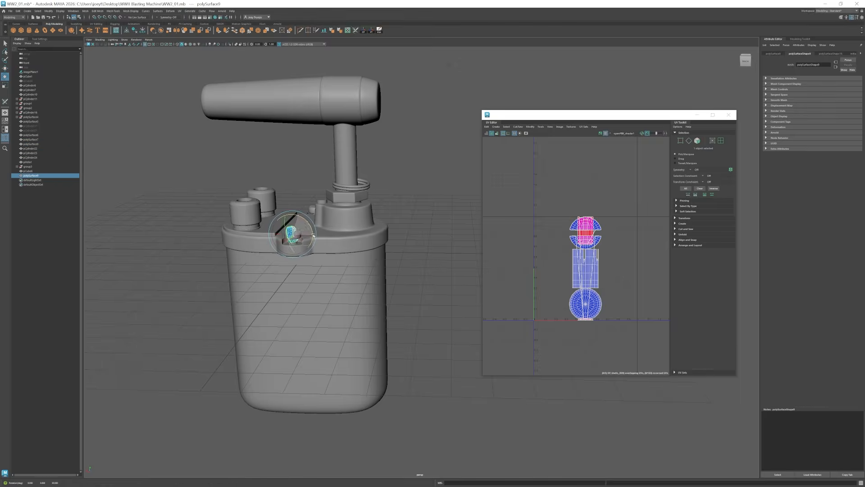
{"action": "key", "text": "ctrl+z"}
{"action": "left_click", "coordinate": [349, 301]}
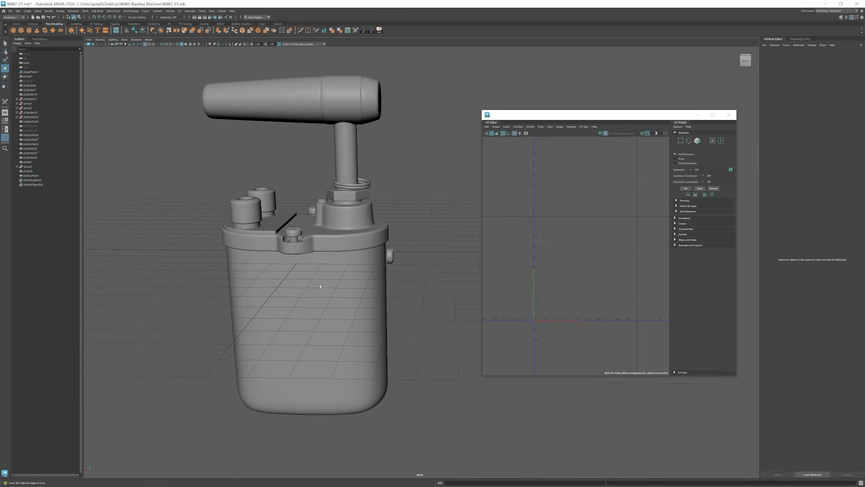
Add a copy of the screw's shaft behind the side screw head and seat both against the body.
{"action": "left_click", "coordinate": [294, 239]}
{"action": "left_click", "coordinate": [390, 256], "text": "shift"}
{"action": "scroll", "coordinate": [391, 259], "scroll_direction": "up", "scroll_amount": 4}
{"action": "key", "text": "e"}
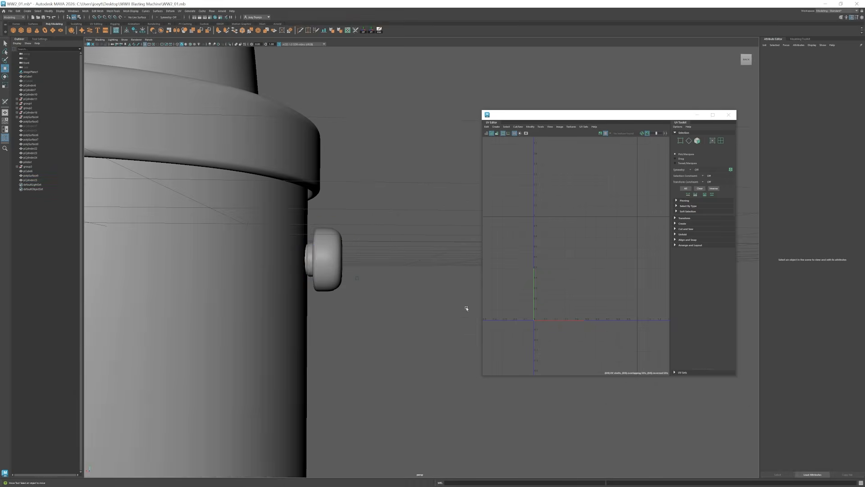
{"action": "key", "text": "ctrl+z"}
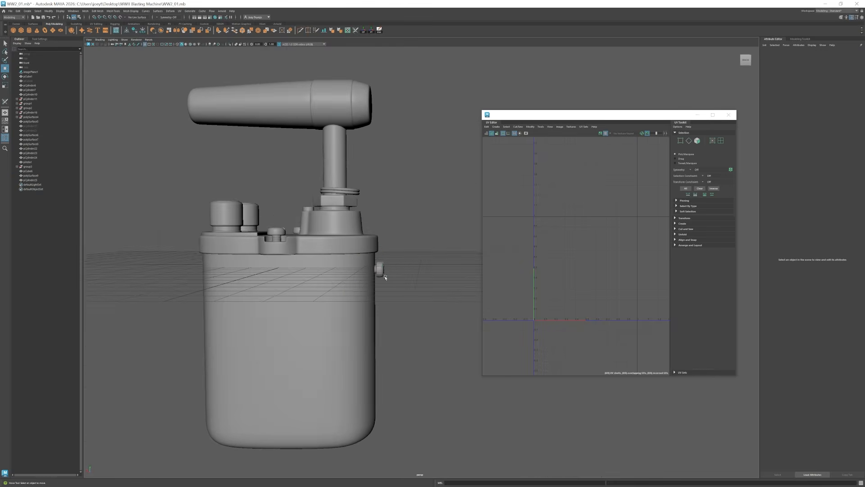
{"action": "left_click", "coordinate": [379, 270]}
{"action": "scroll", "coordinate": [322, 265], "scroll_direction": "up", "scroll_amount": 6}
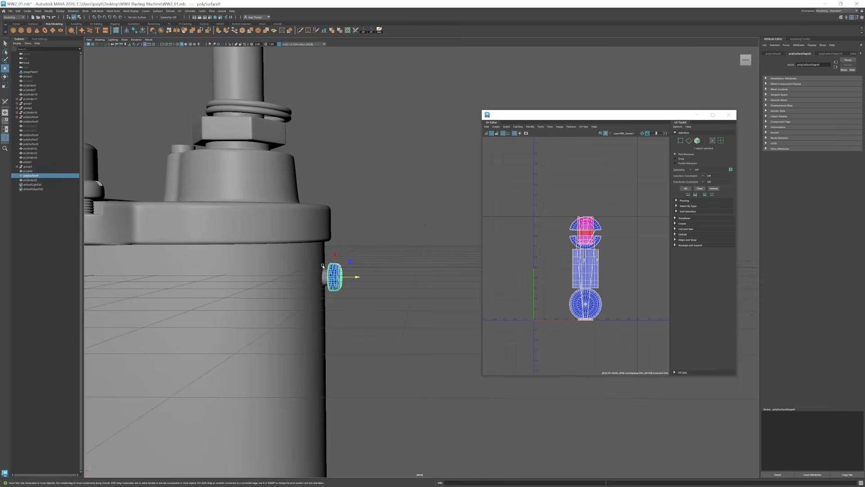
{"action": "left_click", "coordinate": [383, 253]}
{"action": "scroll", "coordinate": [334, 266], "scroll_direction": "down", "scroll_amount": 6}
Draw a long winding curve that starts near the body and runs down past its side.
{"action": "left_click_drag", "start_coordinate": [331, 253], "coordinate": [313, 261], "text": "alt"}
{"action": "left_click", "coordinate": [27, 11]}
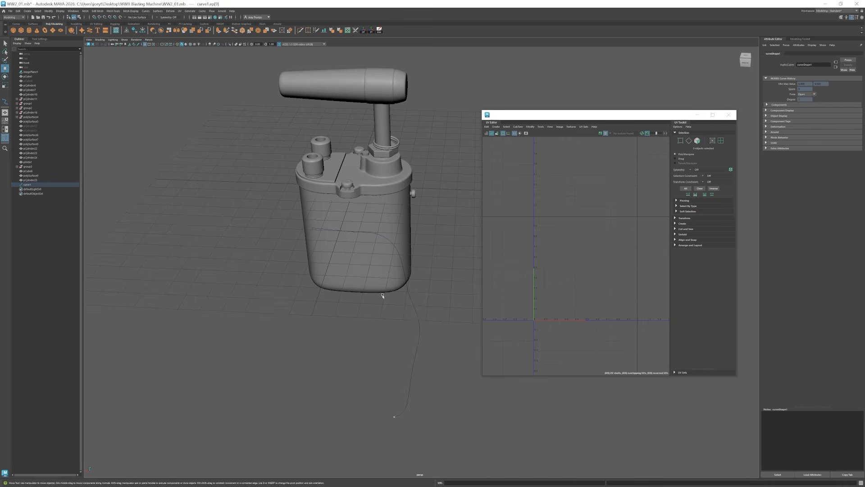
Rotate the curve and move its start to the coiled ring around the plunger shaft.
{"action": "left_click", "coordinate": [408, 294]}
{"action": "key", "text": "e"}
{"action": "left_click_drag", "start_coordinate": [284, 235], "coordinate": [261, 252]}
{"action": "key", "text": "w"}
{"action": "left_click_drag", "start_coordinate": [333, 254], "coordinate": [252, 252], "text": "alt"}
{"action": "left_click", "coordinate": [435, 200], "text": "shift"}
{"action": "left_click_drag", "start_coordinate": [361, 287], "coordinate": [416, 286], "text": "alt"}
{"action": "left_click", "coordinate": [426, 207]}
Move the curve's control vertices to bend it outward from the coiled ring and down to the side screw.
{"action": "scroll", "coordinate": [408, 202], "scroll_direction": "up", "scroll_amount": 6}
{"action": "left_click_drag", "start_coordinate": [347, 247], "coordinate": [346, 215]}
{"action": "right_click_drag", "start_coordinate": [398, 198], "coordinate": [376, 180]}
{"action": "left_click_drag", "start_coordinate": [316, 124], "coordinate": [337, 144]}
{"action": "middle_click_drag", "start_coordinate": [333, 136], "coordinate": [345, 179], "text": "alt"}
{"action": "left_click_drag", "start_coordinate": [344, 179], "coordinate": [334, 169], "text": "alt"}
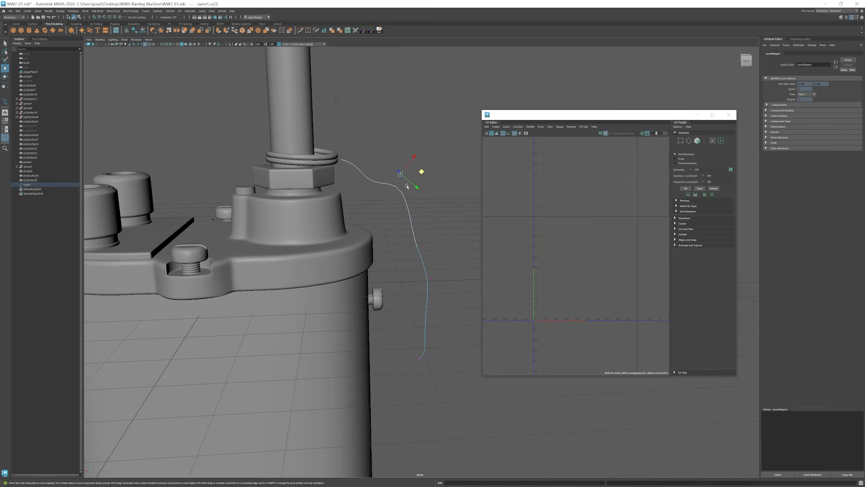
{"action": "left_click_drag", "start_coordinate": [407, 185], "coordinate": [387, 344], "text": "alt"}
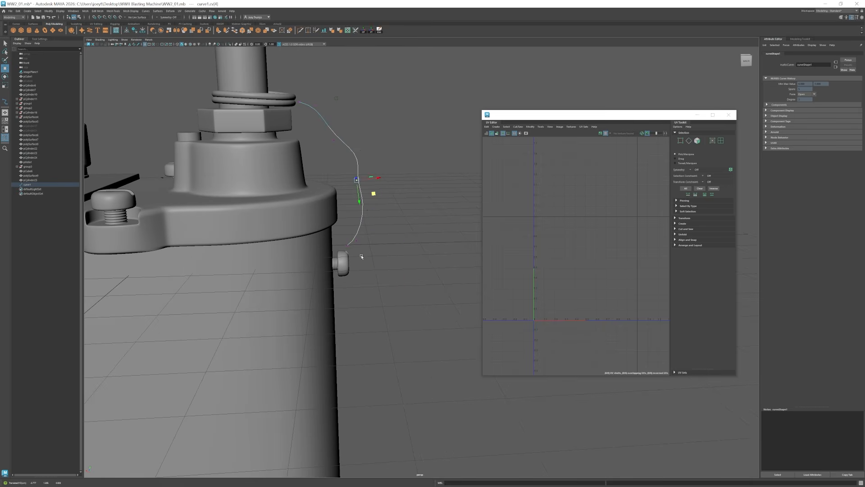
Delete a surplus control vertex from the curve and reposition the one near the ring to smooth the bend.
{"action": "left_click_drag", "start_coordinate": [362, 257], "coordinate": [357, 251], "text": "alt"}
{"action": "key", "text": "Delete"}
{"action": "left_click_drag", "start_coordinate": [376, 168], "coordinate": [351, 207]}
{"action": "left_click_drag", "start_coordinate": [381, 196], "coordinate": [375, 186]}
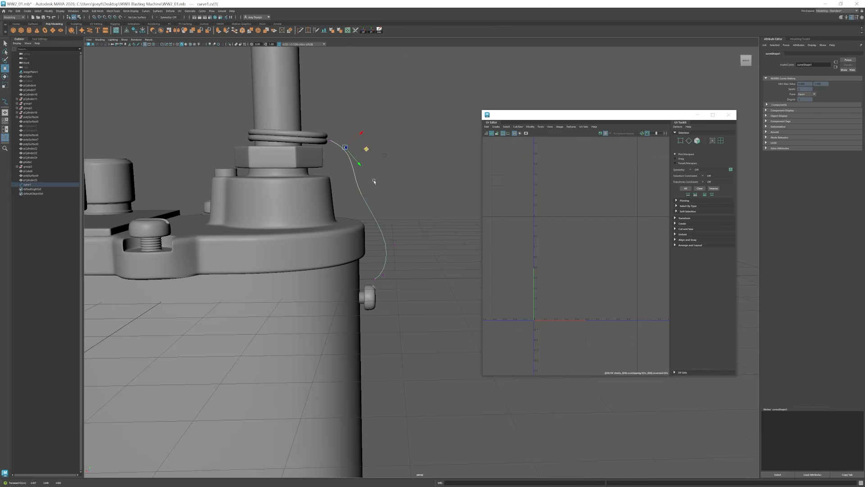
{"action": "scroll", "coordinate": [376, 182], "scroll_direction": "down", "scroll_amount": 5}
{"action": "right_click_drag", "start_coordinate": [401, 194], "coordinate": [426, 167]}
Select the combined link mesh at the origin and rename it Link01.
{"action": "left_click_drag", "start_coordinate": [426, 168], "coordinate": [420, 206], "text": "alt"}
{"action": "left_click", "coordinate": [420, 205]}
{"action": "left_click", "coordinate": [419, 265]}
{"action": "left_click", "coordinate": [288, 256]}
{"action": "scroll", "coordinate": [192, 214], "scroll_direction": "down", "scroll_amount": 1}
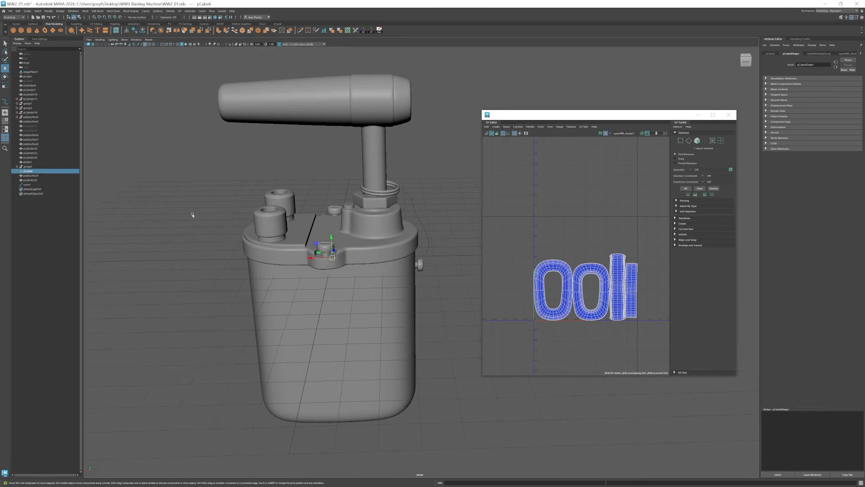
{"action": "scroll", "coordinate": [88, 58], "scroll_direction": "up", "scroll_amount": 3}
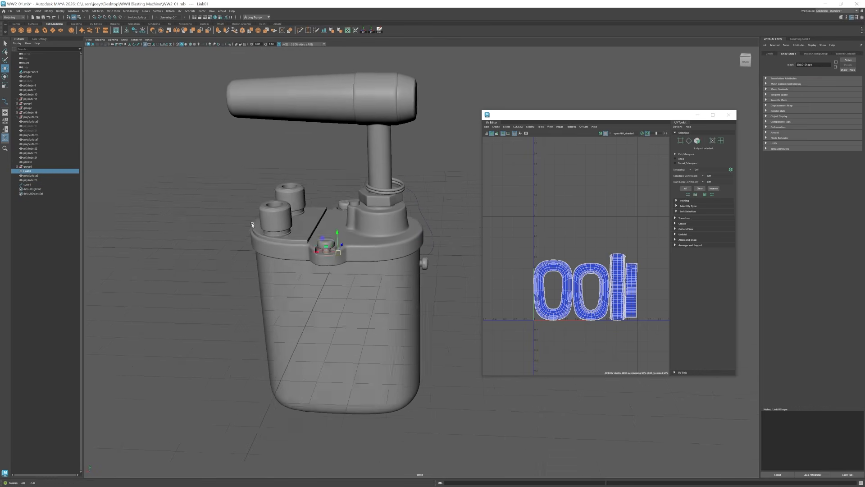
Try to distribute the link along the curve with a MASH network, a Curve node, Distance X 0 and Step 1.
{"action": "left_click", "coordinate": [205, 20]}
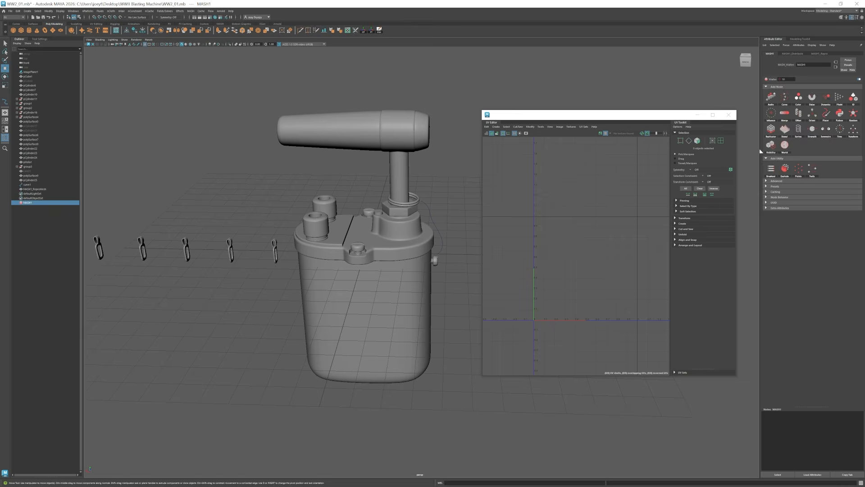
{"action": "left_click", "coordinate": [786, 100]}
{"action": "left_click", "coordinate": [815, 54]}
{"action": "double_click", "coordinate": [803, 108]}
{"action": "type", "text": "0"}
{"action": "scroll", "coordinate": [388, 226], "scroll_direction": "up", "scroll_amount": 6}
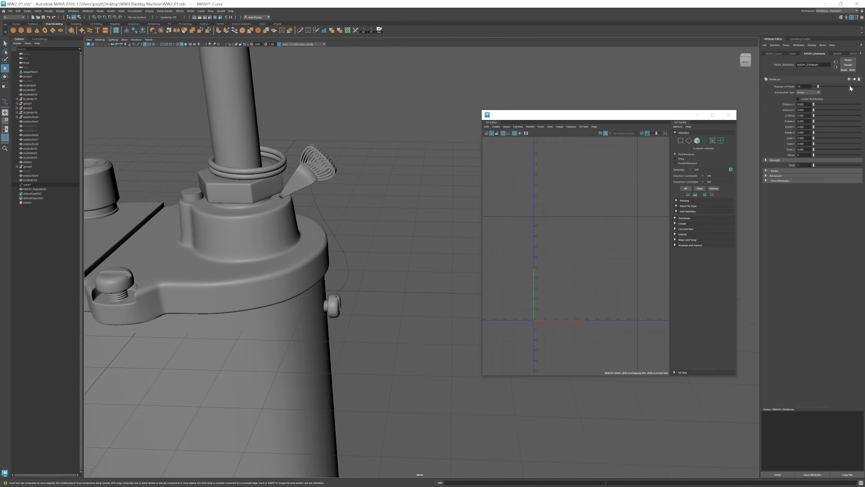
{"action": "left_click", "coordinate": [851, 53]}
{"action": "left_click", "coordinate": [824, 53]}
{"action": "left_click", "coordinate": [800, 53]}
{"action": "left_click", "coordinate": [779, 53]}
{"action": "left_click", "coordinate": [766, 53]}
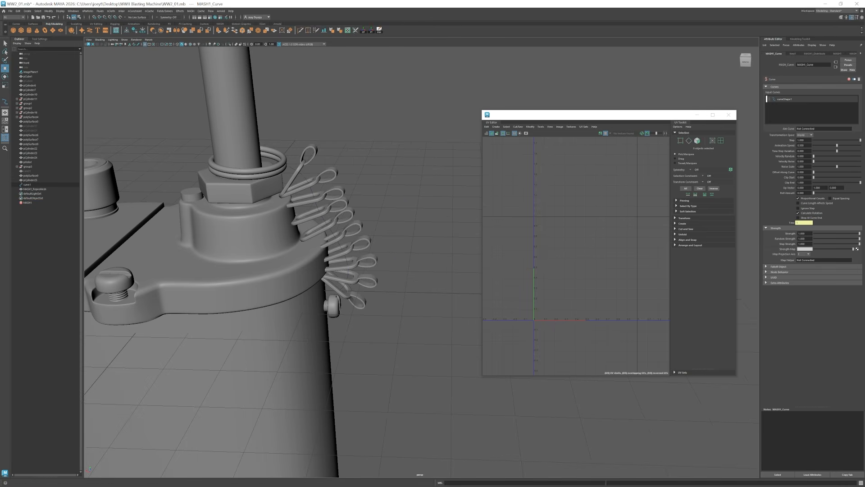
Undo the Curve node and the MASH distribution of the upright link.
{"action": "key", "text": "ctrl+z"}
{"action": "scroll", "coordinate": [412, 245], "scroll_direction": "down", "scroll_amount": 8}
{"action": "key", "text": "ctrl+z"}
{"action": "key", "text": "ctrl+z"}
{"action": "key", "text": "ctrl+z"}
{"action": "key", "text": "ctrl+z"}
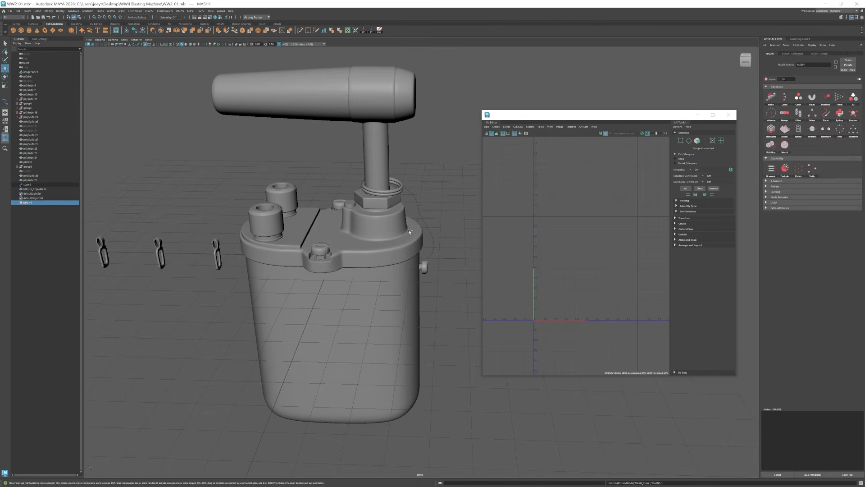
Isolate the link and rotate it to lie horizontally, and bring the rest of the model back into view.
{"action": "left_click", "coordinate": [229, 44]}
{"action": "key", "text": "e"}
{"action": "left_click_drag", "start_coordinate": [345, 263], "coordinate": [327, 267]}
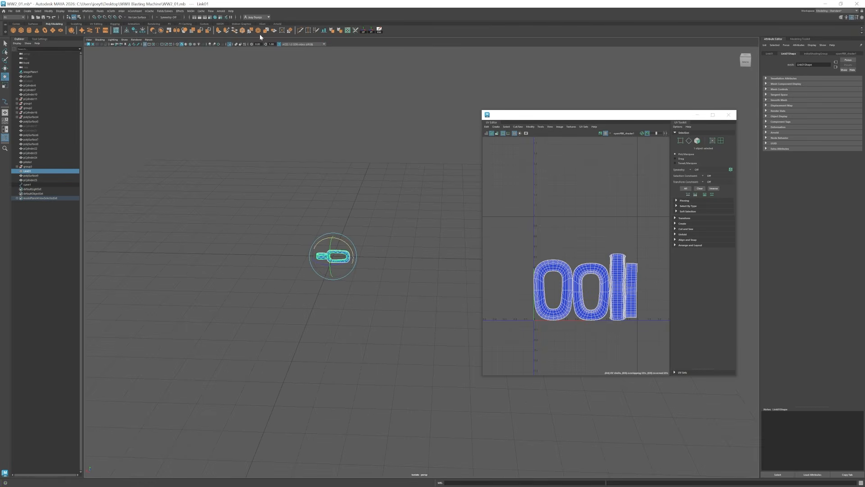
{"action": "left_click", "coordinate": [230, 45]}
Try a new MASH network of the rotated link with a Curve node following the curve and Distance X 0.
{"action": "left_click", "coordinate": [191, 11]}
{"action": "left_click", "coordinate": [201, 19]}
{"action": "left_click", "coordinate": [786, 100]}
{"action": "left_click", "coordinate": [814, 54]}
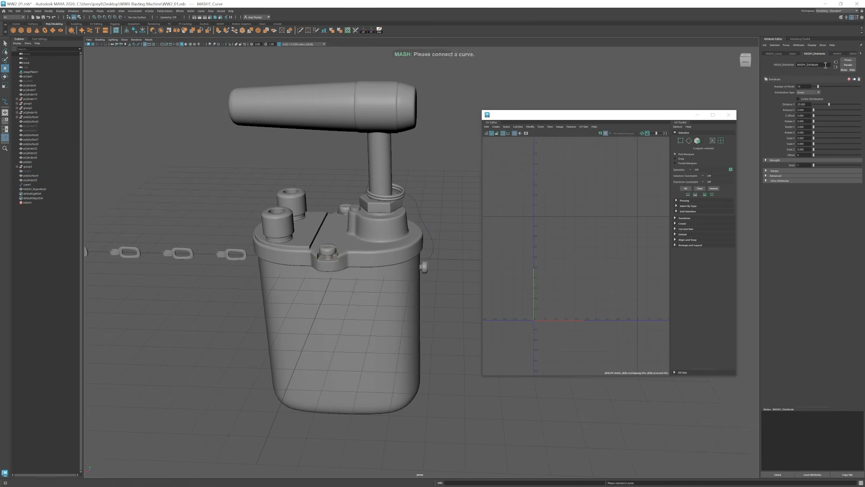
{"action": "double_click", "coordinate": [803, 108]}
{"action": "type", "text": "0"}
{"action": "left_click", "coordinate": [770, 53]}
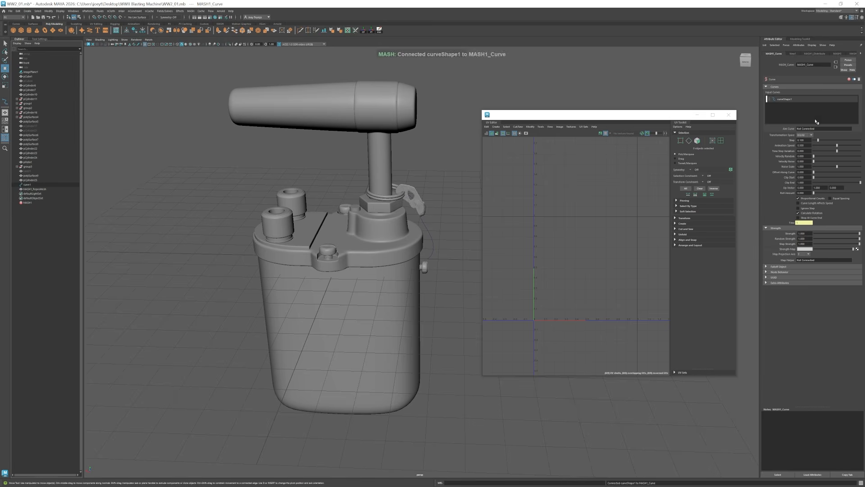
{"action": "key", "text": "f"}
Try fewer points with a curve Step of 1, and undo the MASH network of the rotated link.
{"action": "left_click", "coordinate": [808, 54]}
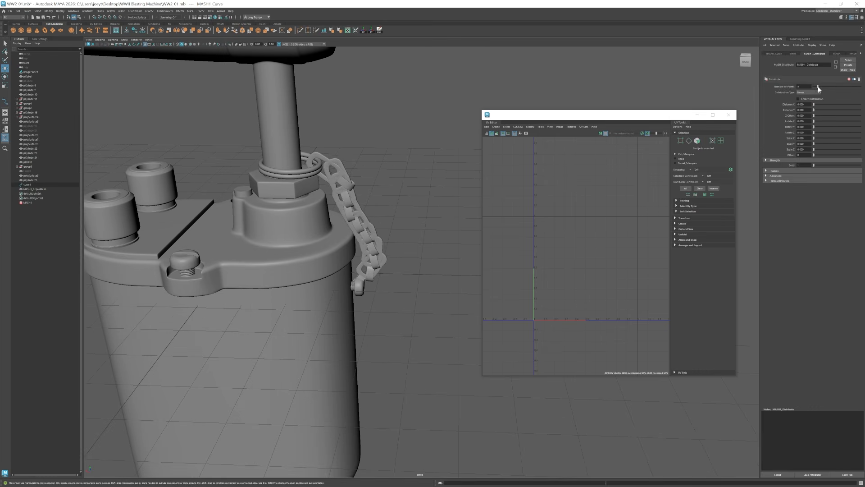
{"action": "left_click", "coordinate": [774, 54]}
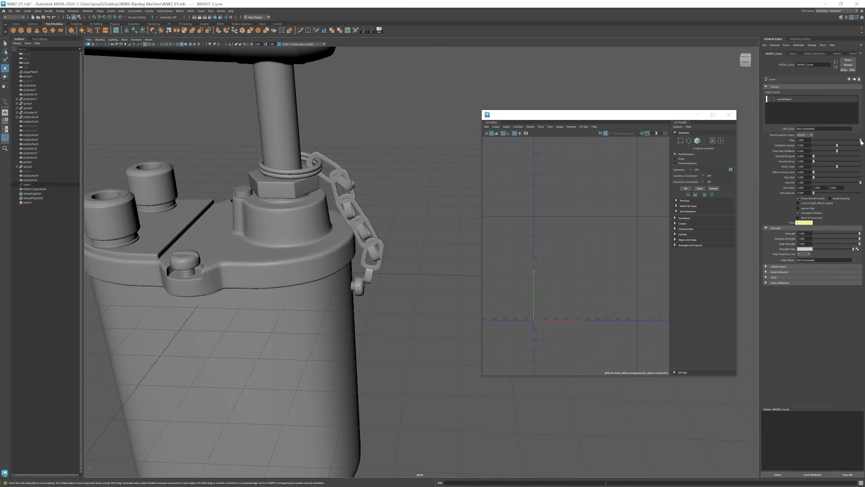
{"action": "left_click", "coordinate": [815, 54]}
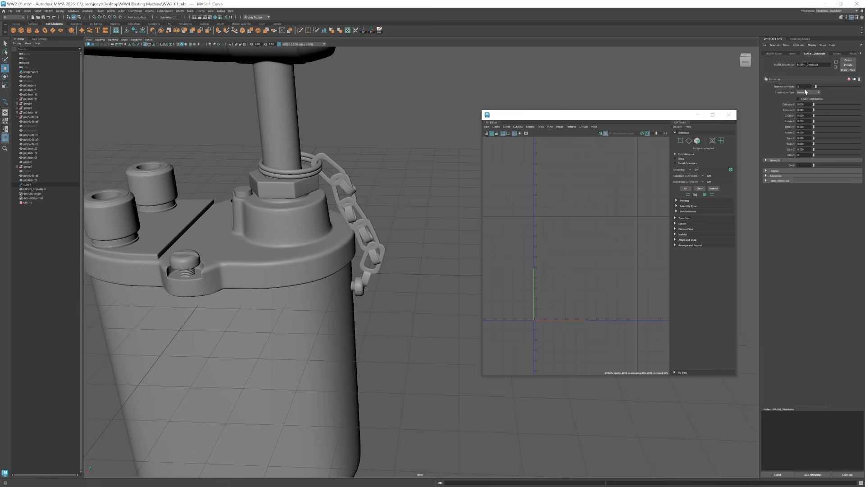
{"action": "key", "text": "f"}
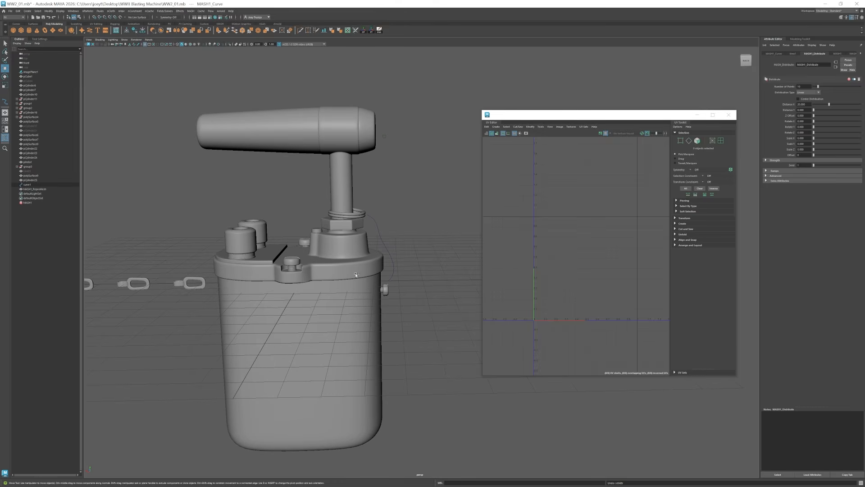
{"action": "key", "text": "ctrl+z"}
{"action": "key", "text": "ctrl+z"}
{"action": "key", "text": "ctrl+z"}
Scale the isolated link down and distribute it along the curve with a MASH network and Curve node, Distance X 0.
{"action": "key", "text": "ctrl+1"}
{"action": "key", "text": "r"}
{"action": "left_click_drag", "start_coordinate": [301, 281], "coordinate": [299, 282]}
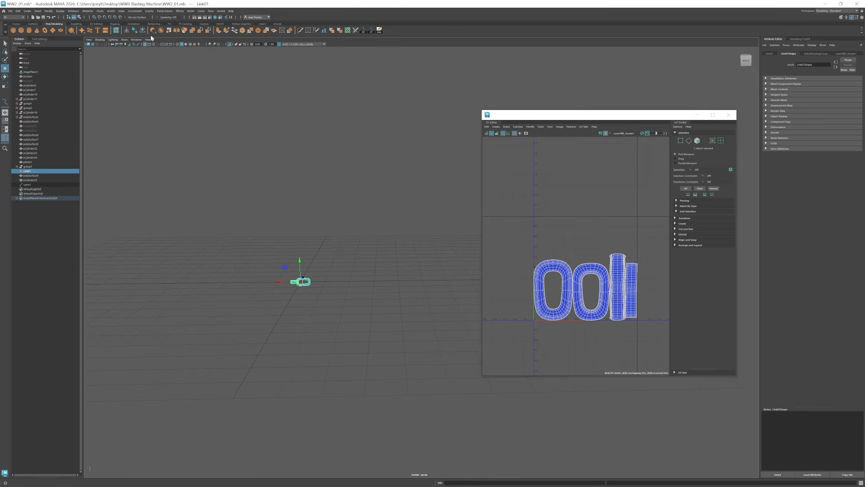
{"action": "key", "text": "ctrl+1"}
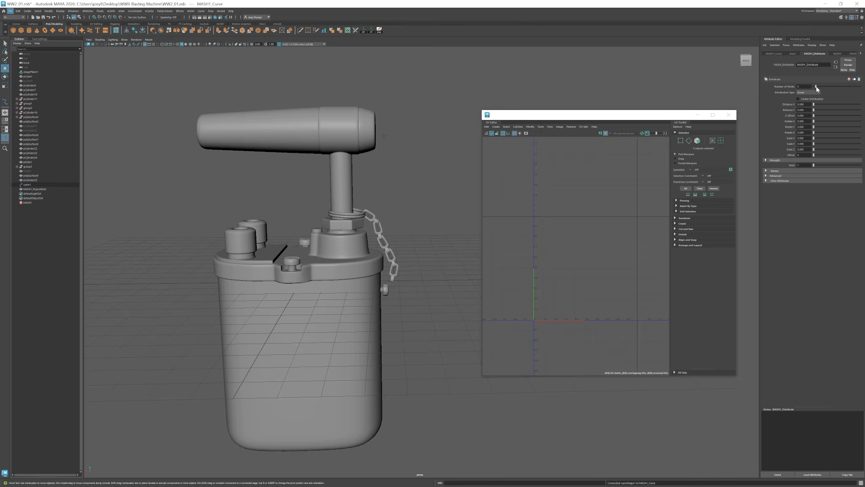
Pull the curve's lower control vertices outward from the body to lengthen the path of the chain.
{"action": "scroll", "coordinate": [383, 271], "scroll_direction": "up", "scroll_amount": 5}
{"action": "mouse_move", "coordinate": [384, 245]}
{"action": "left_mouse_down"}
{"action": "mouse_move", "coordinate": [370, 270]}
{"action": "mouse_move", "coordinate": [411, 290]}
{"action": "mouse_move", "coordinate": [396, 309]}
{"action": "mouse_move", "coordinate": [397, 212]}
{"action": "mouse_move", "coordinate": [405, 235]}
{"action": "mouse_move", "coordinate": [369, 253]}
{"action": "mouse_move", "coordinate": [426, 255]}
{"action": "mouse_move", "coordinate": [392, 246]}
{"action": "left_mouse_up"}
{"action": "left_click", "coordinate": [391, 195]}
{"action": "left_click", "coordinate": [396, 244]}
{"action": "scroll", "coordinate": [392, 245], "scroll_direction": "down", "scroll_amount": 3}
{"action": "scroll", "coordinate": [387, 244], "scroll_direction": "up", "scroll_amount": 3}
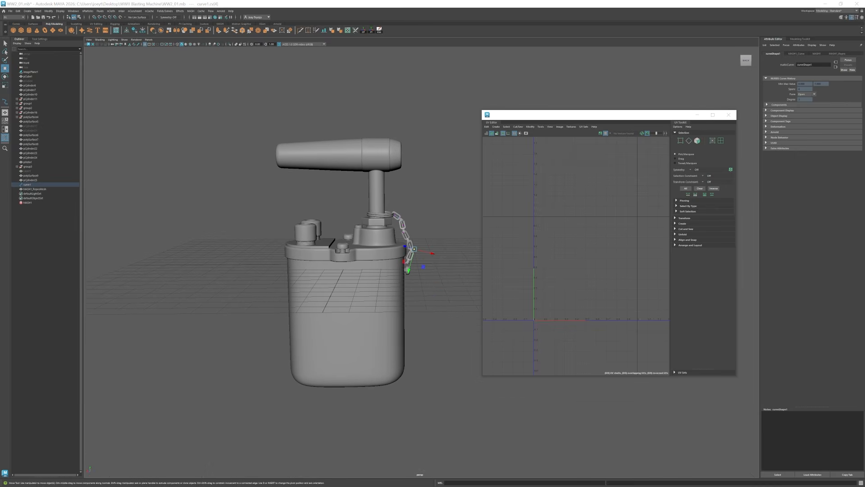
{"action": "left_click_drag", "start_coordinate": [392, 245], "coordinate": [379, 228], "text": "alt"}
{"action": "scroll", "coordinate": [378, 227], "scroll_direction": "up", "scroll_amount": 5}
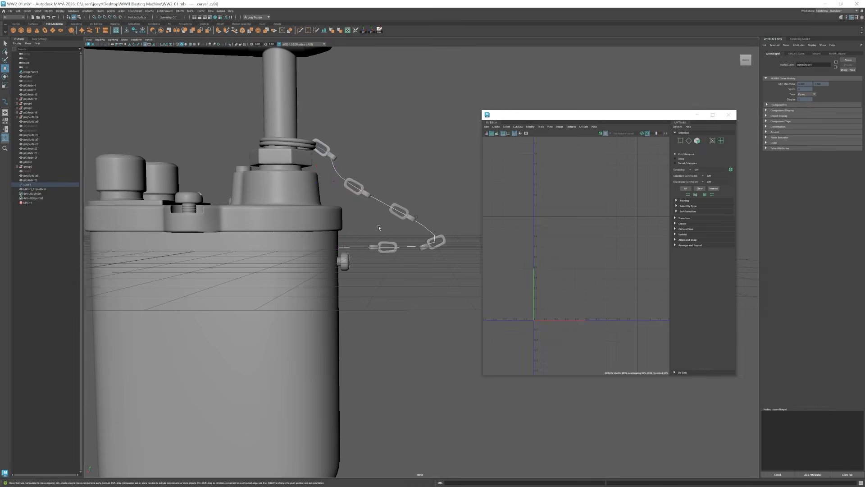
Lower the curve's middle control vertices so the chain hangs below the side screw and loops back up toward it.
{"action": "left_click", "coordinate": [363, 217]}
{"action": "scroll", "coordinate": [363, 216], "scroll_direction": "down", "scroll_amount": 3}
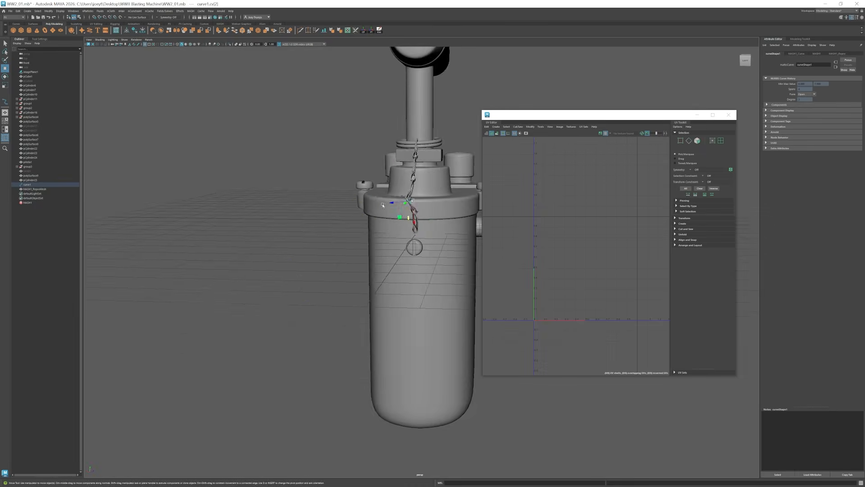
{"action": "left_click_drag", "start_coordinate": [363, 217], "coordinate": [367, 150], "text": "alt"}
{"action": "scroll", "coordinate": [335, 216], "scroll_direction": "up", "scroll_amount": 3}
{"action": "left_click", "coordinate": [336, 217]}
{"action": "scroll", "coordinate": [335, 216], "scroll_direction": "down", "scroll_amount": 3}
{"action": "scroll", "coordinate": [367, 150], "scroll_direction": "up", "scroll_amount": 3}
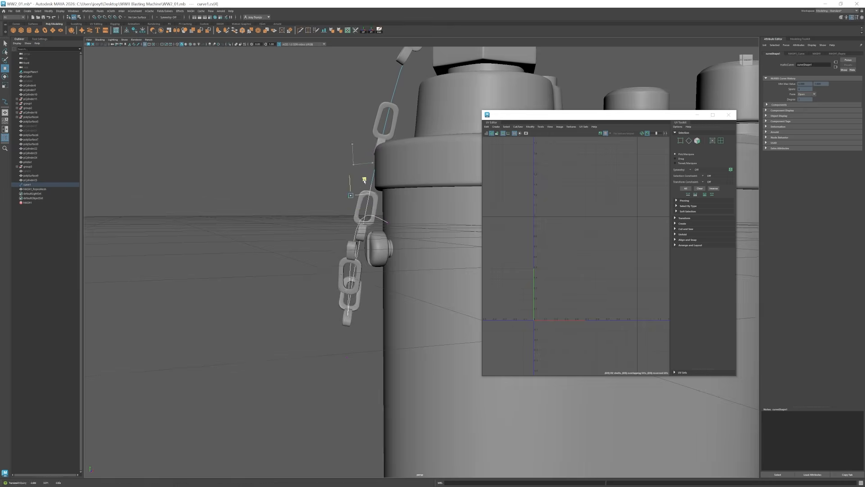
{"action": "scroll", "coordinate": [364, 181], "scroll_direction": "down", "scroll_amount": 4}
Increase the number of points in the chain's MASH Distribute node to fill the curve with more links.
{"action": "left_click", "coordinate": [796, 54]}
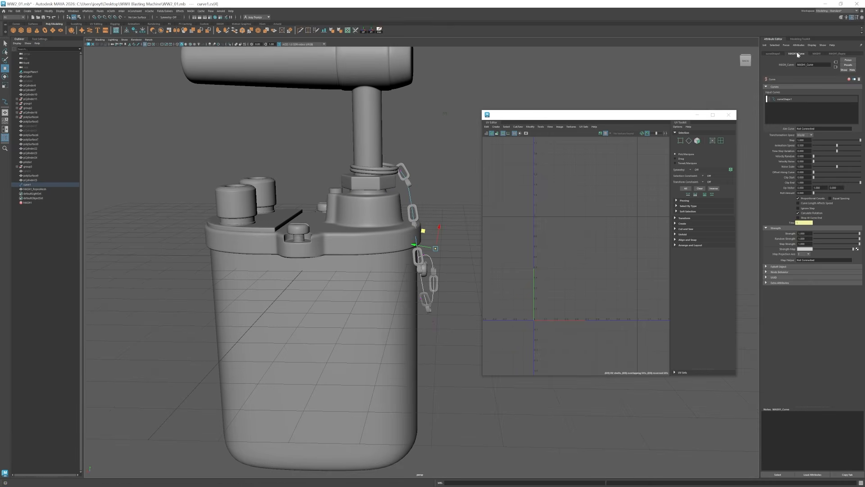
{"action": "left_click", "coordinate": [817, 53]}
{"action": "left_click", "coordinate": [841, 54]}
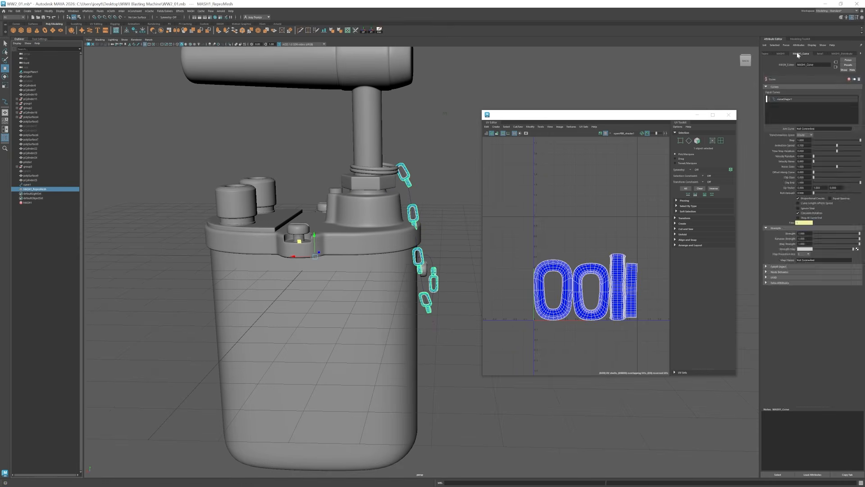
{"action": "left_click_drag", "start_coordinate": [361, 203], "coordinate": [383, 189], "text": "alt"}
Move the curve's end vertex toward the side screw and drop a middle vertex to deepen the hanging loop.
{"action": "left_click", "coordinate": [403, 238]}
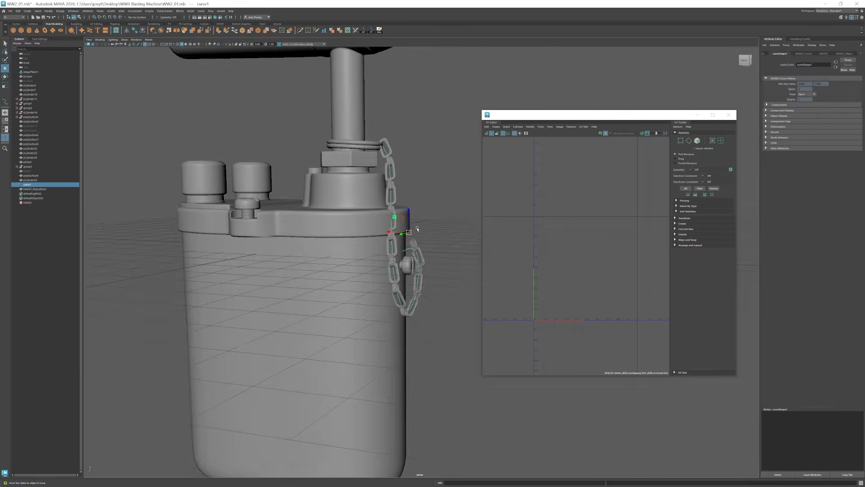
{"action": "scroll", "coordinate": [409, 252], "scroll_direction": "up", "scroll_amount": 3}
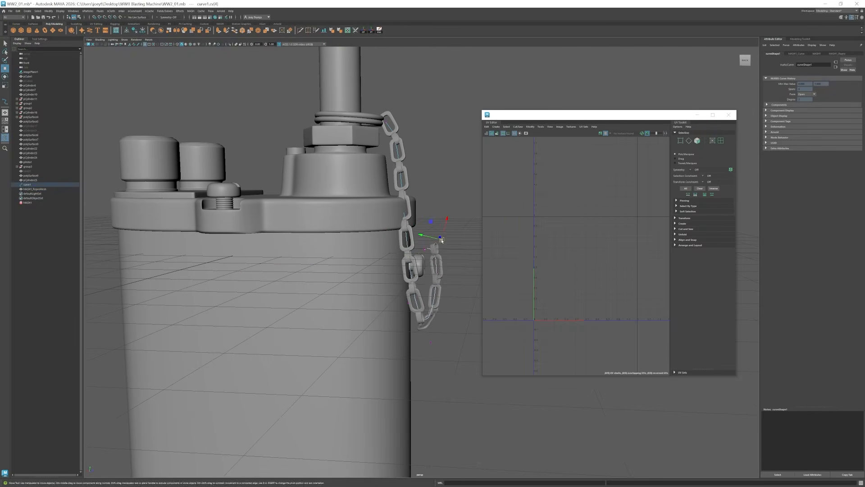
{"action": "left_click_drag", "start_coordinate": [442, 240], "coordinate": [440, 242]}
{"action": "scroll", "coordinate": [439, 253], "scroll_direction": "down", "scroll_amount": 3}
{"action": "left_click_drag", "start_coordinate": [439, 261], "coordinate": [383, 301], "text": "alt"}
{"action": "scroll", "coordinate": [419, 265], "scroll_direction": "down", "scroll_amount": 3}
{"action": "left_click", "coordinate": [415, 280]}
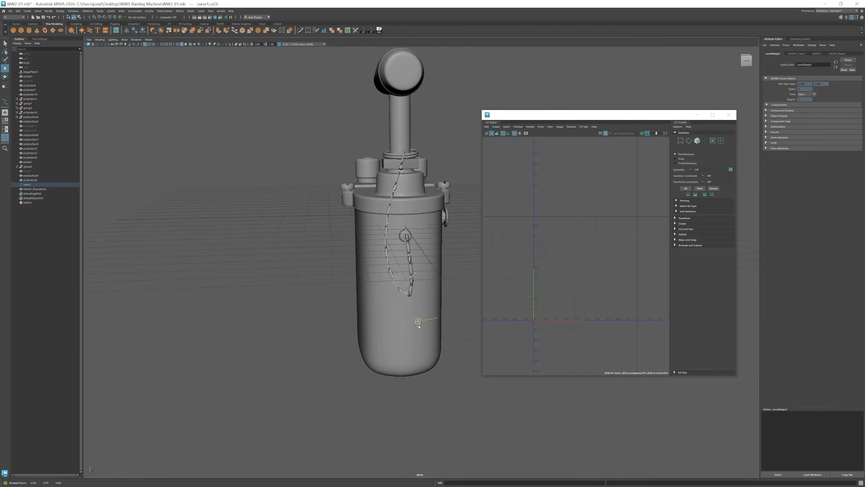
Switch to wireframe display and move the curve's upper vertices outward so the chain clears the lid's edge.
{"action": "left_click_drag", "start_coordinate": [419, 326], "coordinate": [402, 335], "text": "alt"}
{"action": "left_click", "coordinate": [345, 315]}
{"action": "scroll", "coordinate": [433, 391], "scroll_direction": "up", "scroll_amount": 5}
{"action": "key", "text": "4"}
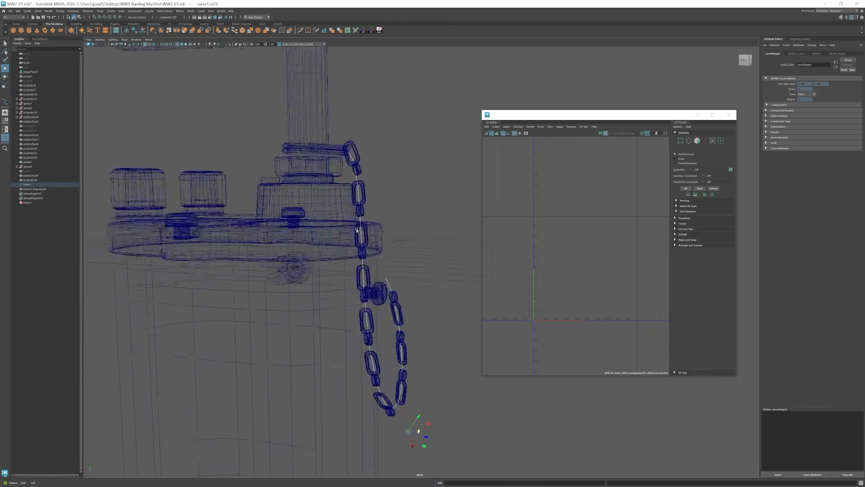
{"action": "scroll", "coordinate": [385, 194], "scroll_direction": "up", "scroll_amount": 3}
{"action": "left_click_drag", "start_coordinate": [389, 366], "coordinate": [384, 217], "text": "alt"}
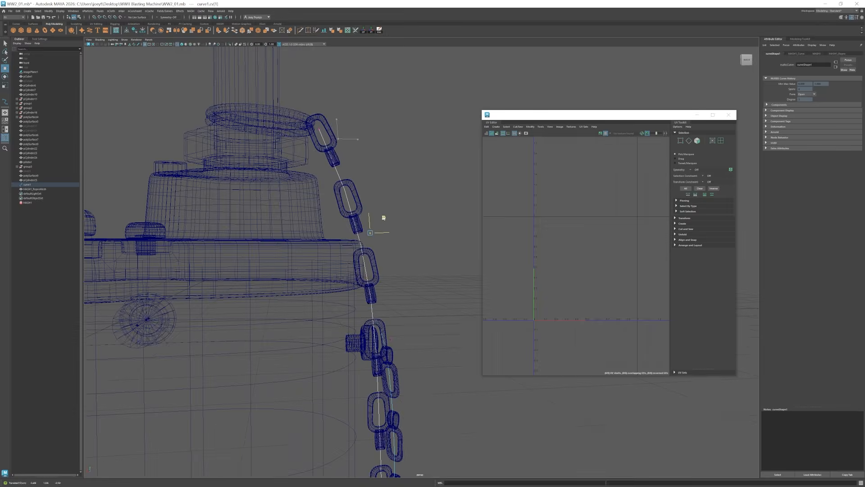
Return to shaded display and adjust the lower control vertices of the curve to shape the chain's loop.
{"action": "left_click", "coordinate": [181, 44]}
{"action": "scroll", "coordinate": [422, 239], "scroll_direction": "down", "scroll_amount": 5}
{"action": "mouse_move", "coordinate": [421, 238]}
{"action": "left_mouse_down", "text": "alt"}
{"action": "mouse_move", "coordinate": [333, 245]}
{"action": "mouse_move", "coordinate": [441, 229]}
{"action": "left_mouse_up", "text": "alt"}
{"action": "mouse_move", "coordinate": [343, 271]}
{"action": "left_mouse_down", "text": "alt"}
{"action": "mouse_move", "coordinate": [419, 280]}
{"action": "mouse_move", "coordinate": [338, 288]}
{"action": "left_mouse_up", "text": "alt"}
{"action": "mouse_move", "coordinate": [354, 376]}
{"action": "left_mouse_down"}
{"action": "mouse_move", "coordinate": [371, 341]}
{"action": "mouse_move", "coordinate": [405, 311]}
{"action": "left_mouse_up"}
{"action": "left_click_drag", "start_coordinate": [342, 324], "coordinate": [426, 326], "text": "alt"}
Raise the number of points in the MASH Distribute node until the chain links interlock without gaps.
{"action": "left_click", "coordinate": [796, 53]}
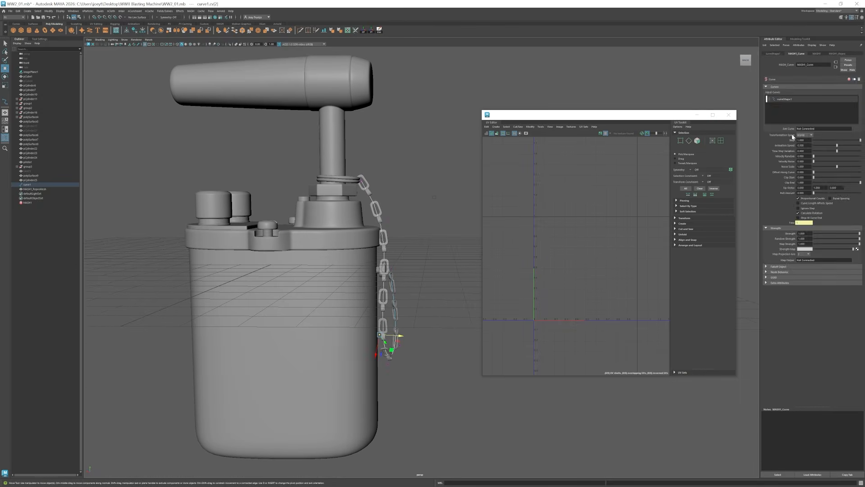
{"action": "left_click", "coordinate": [34, 190]}
{"action": "scroll", "coordinate": [828, 54], "scroll_direction": "down", "scroll_amount": 3}
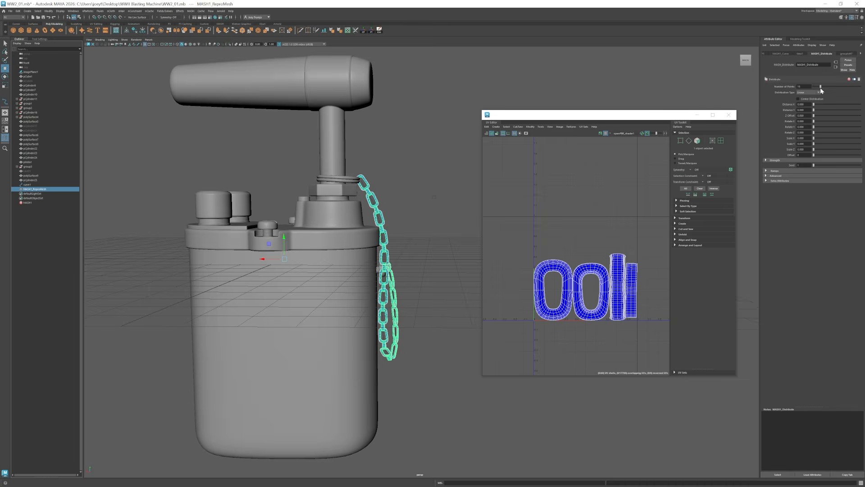
{"action": "scroll", "coordinate": [344, 264], "scroll_direction": "down", "scroll_amount": 5}
{"action": "left_click_drag", "start_coordinate": [343, 263], "coordinate": [371, 267], "text": "alt"}
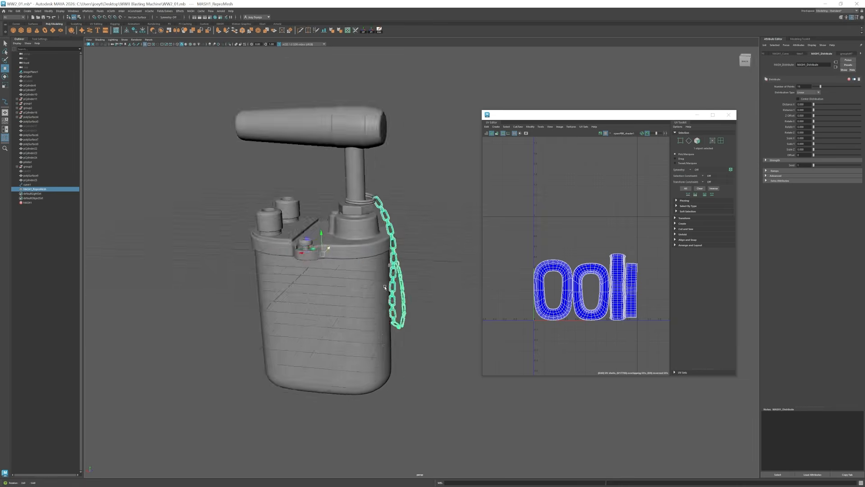
Move the curve's first control vertex so the top link hooks onto the coiled ring.
{"action": "scroll", "coordinate": [385, 287], "scroll_direction": "up", "scroll_amount": 4}
{"action": "scroll", "coordinate": [385, 271], "scroll_direction": "down", "scroll_amount": 5}
{"action": "left_click", "coordinate": [27, 185]}
{"action": "scroll", "coordinate": [423, 180], "scroll_direction": "up", "scroll_amount": 5}
{"action": "left_click_drag", "start_coordinate": [432, 147], "coordinate": [389, 197]}
{"action": "left_click_drag", "start_coordinate": [402, 198], "coordinate": [398, 208]}
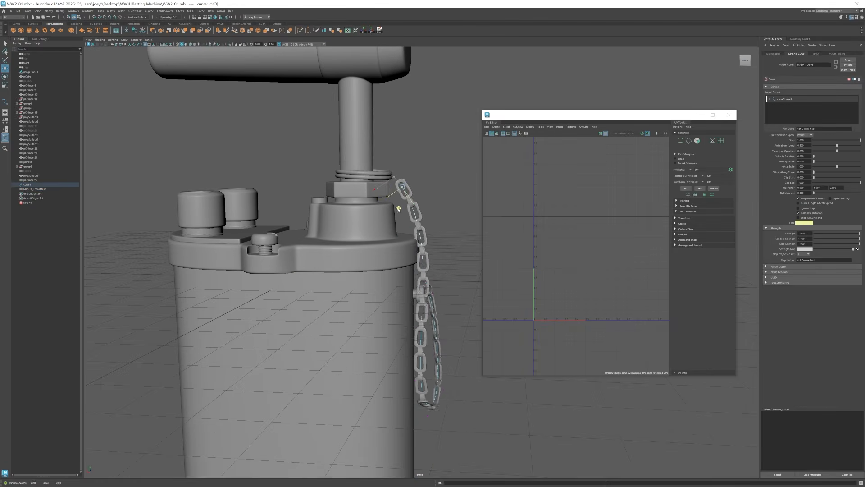
Reposition the curve's lower and end vertices so the chain's loop hangs beneath the side screw.
{"action": "right_click_drag", "start_coordinate": [398, 209], "coordinate": [309, 218], "text": "alt"}
{"action": "left_click_drag", "start_coordinate": [309, 218], "coordinate": [325, 185], "text": "alt"}
{"action": "right_click_drag", "start_coordinate": [488, 287], "coordinate": [536, 291], "text": "alt"}
{"action": "left_click_drag", "start_coordinate": [385, 281], "coordinate": [354, 309]}
{"action": "left_click_drag", "start_coordinate": [468, 302], "coordinate": [392, 282], "text": "alt"}
{"action": "right_click_drag", "start_coordinate": [392, 283], "coordinate": [428, 270], "text": "alt"}
{"action": "left_click_drag", "start_coordinate": [421, 181], "coordinate": [398, 209]}
{"action": "left_click_drag", "start_coordinate": [398, 209], "coordinate": [345, 211], "text": "alt"}
{"action": "right_click_drag", "start_coordinate": [433, 234], "coordinate": [421, 233], "text": "alt"}
{"action": "left_click_drag", "start_coordinate": [434, 230], "coordinate": [425, 230]}
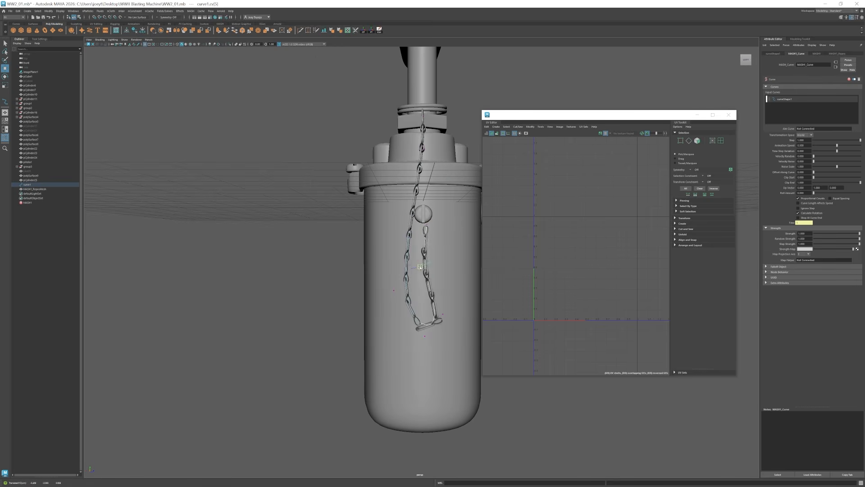
Adjust the curve's lower control vertices so the bottom of the chain's loop hangs beside the machine body.
{"action": "left_click_drag", "start_coordinate": [426, 279], "coordinate": [408, 270], "text": "alt"}
{"action": "right_click_drag", "start_coordinate": [407, 270], "coordinate": [393, 256], "text": "alt"}
{"action": "left_click_drag", "start_coordinate": [394, 256], "coordinate": [439, 275], "text": "alt"}
{"action": "left_click", "coordinate": [339, 223]}
{"action": "key", "text": "ctrl+z"}
{"action": "left_click_drag", "start_coordinate": [446, 275], "coordinate": [311, 269]}
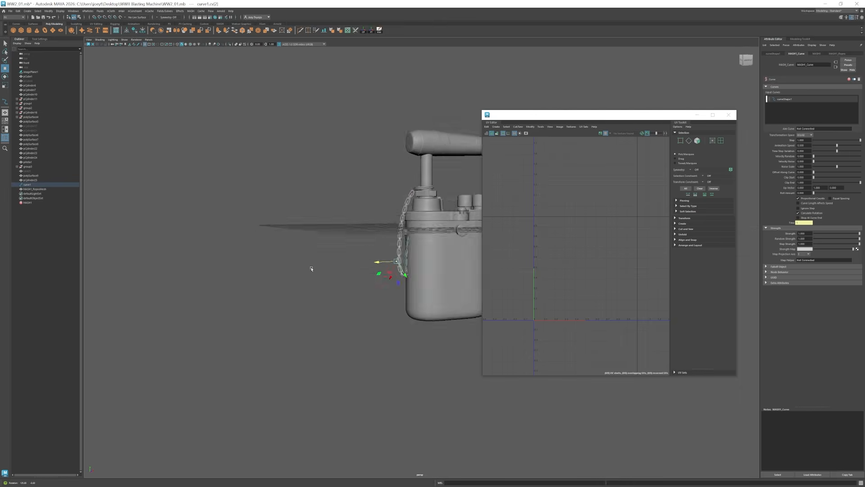
{"action": "left_click_drag", "start_coordinate": [367, 295], "coordinate": [365, 294]}
{"action": "left_click_drag", "start_coordinate": [365, 294], "coordinate": [315, 284], "text": "alt"}
{"action": "right_click_drag", "start_coordinate": [315, 284], "coordinate": [371, 270], "text": "alt"}
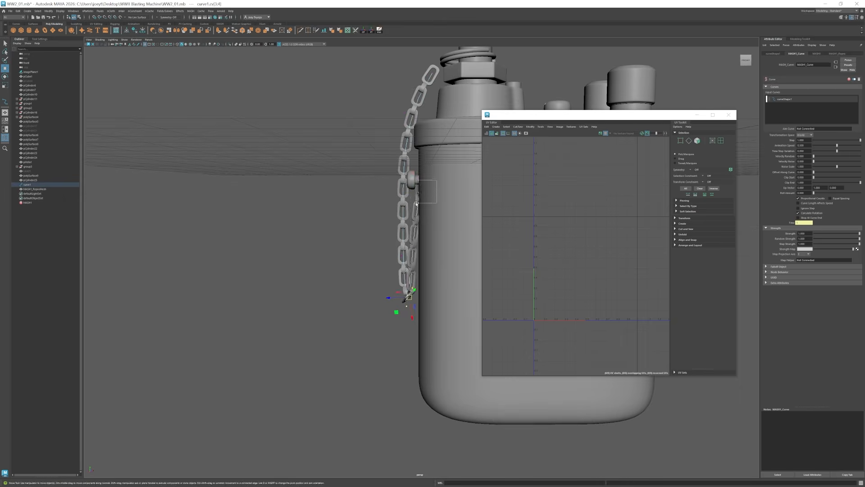
Reposition the curve's control vertices below the side screw to align the rear strand of the chain.
{"action": "left_click_drag", "start_coordinate": [417, 178], "coordinate": [435, 205]}
{"action": "left_click_drag", "start_coordinate": [423, 212], "coordinate": [469, 212], "text": "alt"}
{"action": "right_click_drag", "start_coordinate": [469, 212], "coordinate": [324, 261], "text": "alt"}
{"action": "left_click_drag", "start_coordinate": [312, 268], "coordinate": [311, 265], "text": "alt"}
{"action": "middle_click_drag", "start_coordinate": [311, 266], "coordinate": [328, 212], "text": "alt"}
{"action": "left_click_drag", "start_coordinate": [378, 250], "coordinate": [364, 232]}
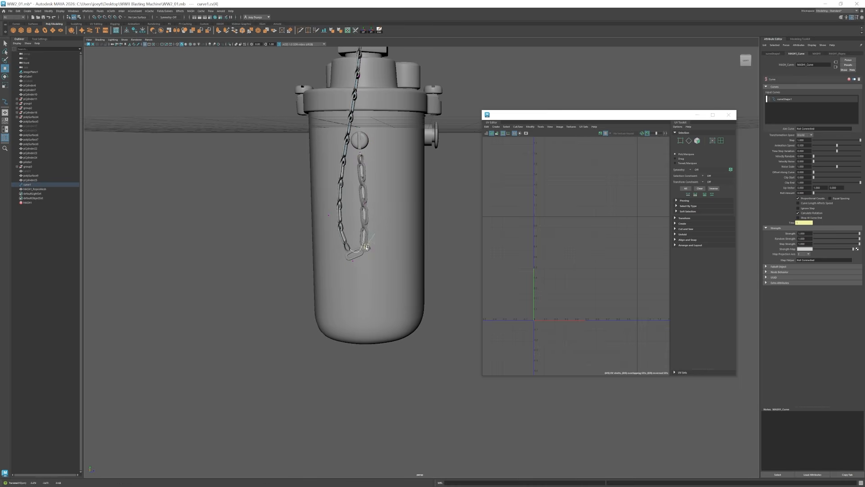
{"action": "right_click_drag", "start_coordinate": [390, 249], "coordinate": [391, 272], "text": "alt"}
{"action": "left_click", "coordinate": [421, 175]}
Duplicate the chain as separate links, isolate the copy, and group and rotate two links at the bottom of the loop.
{"action": "left_click_drag", "start_coordinate": [390, 274], "coordinate": [364, 276], "text": "alt"}
{"action": "right_click_drag", "start_coordinate": [363, 276], "coordinate": [340, 283], "text": "alt"}
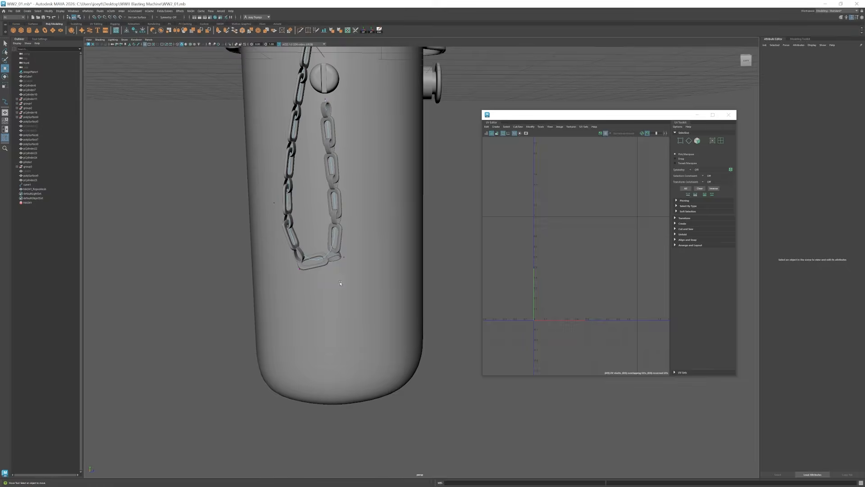
{"action": "left_click", "coordinate": [336, 250]}
{"action": "key", "text": "ctrl+d"}
{"action": "key", "text": "ctrl+1"}
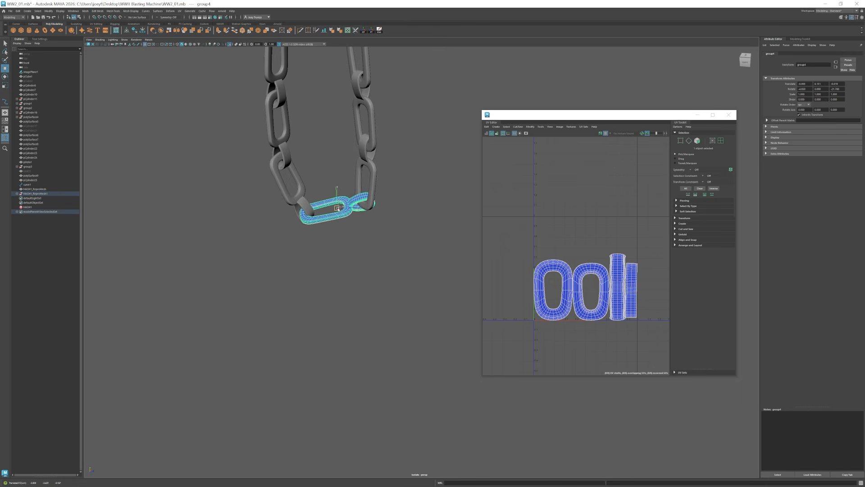
{"action": "left_click", "coordinate": [377, 205]}
Group the copied chain's top two links and rotate and move them to hook onto the coiled ring.
{"action": "right_click_drag", "start_coordinate": [377, 205], "coordinate": [350, 196], "text": "alt"}
{"action": "left_click_drag", "start_coordinate": [370, 215], "coordinate": [368, 216]}
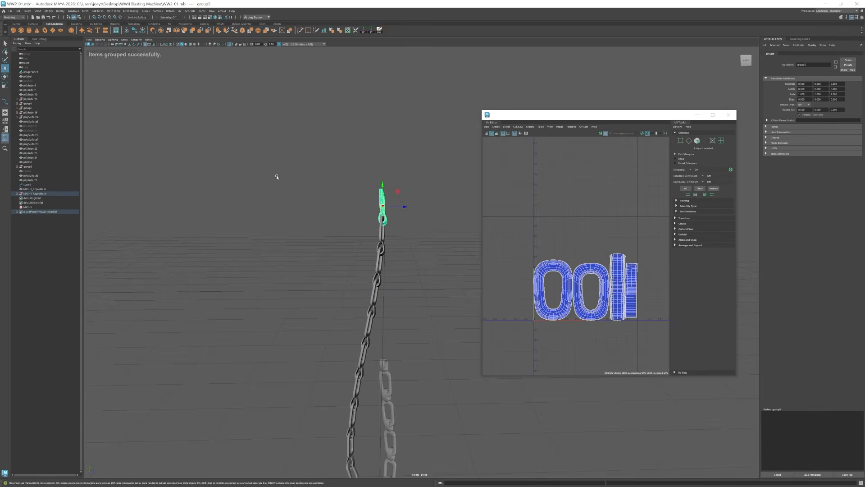
{"action": "key", "text": "e"}
{"action": "key", "text": "ctrl+1"}
{"action": "key", "text": "f"}
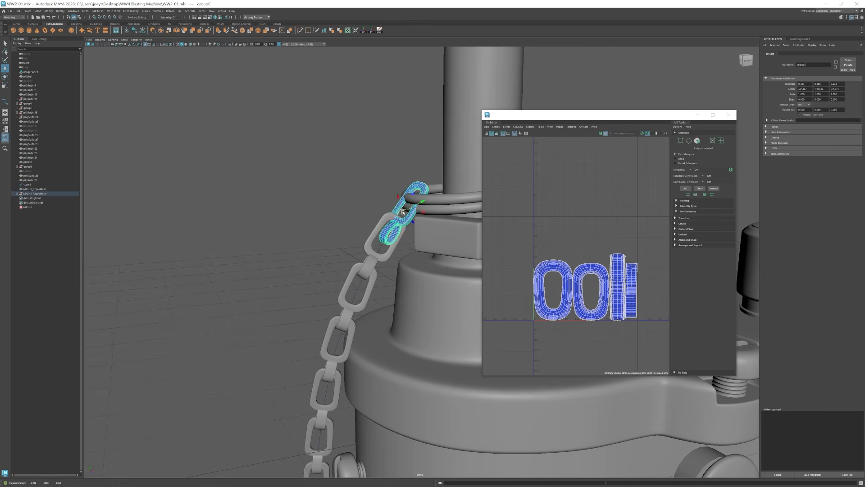
{"action": "left_click_drag", "start_coordinate": [417, 194], "coordinate": [414, 201]}
{"action": "scroll", "coordinate": [405, 207], "scroll_direction": "down", "scroll_amount": 4}
{"action": "left_click_drag", "start_coordinate": [316, 230], "coordinate": [407, 257], "text": "alt"}
{"action": "key", "text": "w"}
Select the chain's curve and move its first control vertex so the top link loops around the coiled ring.
{"action": "middle_click_drag", "start_coordinate": [407, 257], "coordinate": [385, 230], "text": "alt"}
{"action": "scroll", "coordinate": [385, 230], "scroll_direction": "down", "scroll_amount": 4}
{"action": "left_click_drag", "start_coordinate": [360, 234], "coordinate": [397, 225], "text": "alt"}
{"action": "left_click", "coordinate": [402, 234]}
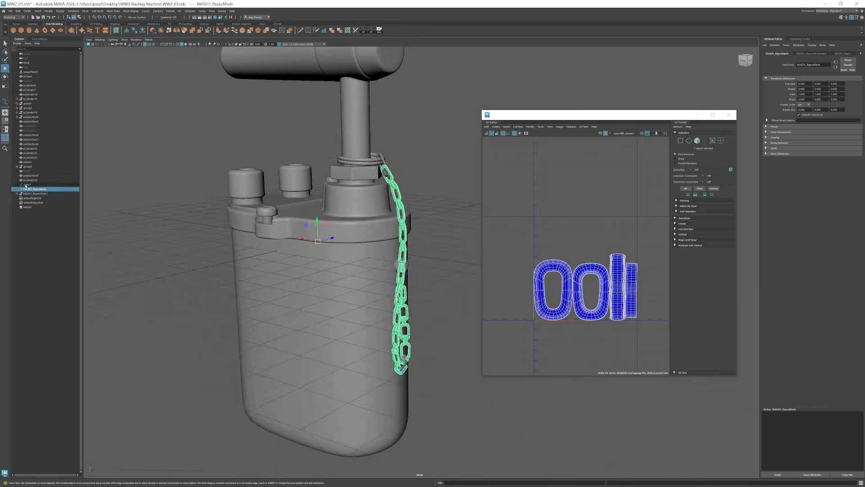
{"action": "left_click", "coordinate": [27, 184]}
{"action": "scroll", "coordinate": [432, 262], "scroll_direction": "up", "scroll_amount": 6}
{"action": "left_click", "coordinate": [439, 265]}
{"action": "left_click_drag", "start_coordinate": [446, 271], "coordinate": [440, 271], "text": "alt"}
{"action": "left_click_drag", "start_coordinate": [437, 285], "coordinate": [424, 266]}
{"action": "left_click_drag", "start_coordinate": [424, 266], "coordinate": [425, 270], "text": "alt"}
{"action": "left_click_drag", "start_coordinate": [425, 270], "coordinate": [425, 268]}
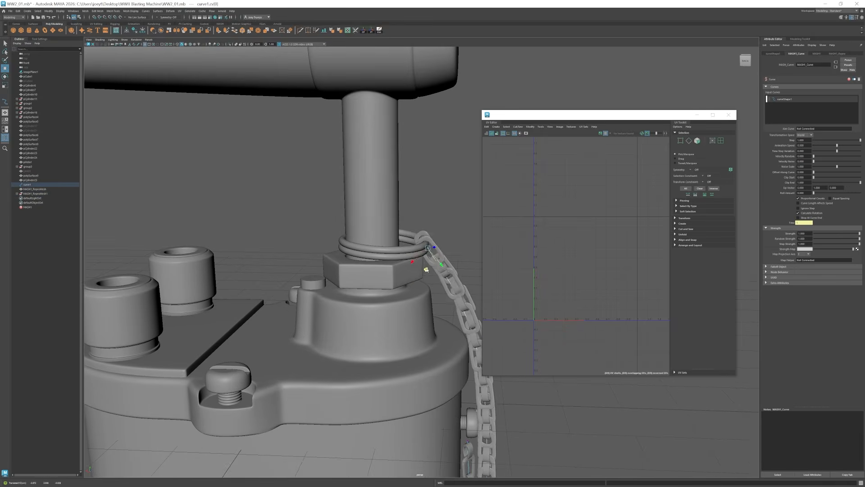
{"action": "key", "text": "f"}
{"action": "right_click_drag", "start_coordinate": [425, 268], "coordinate": [198, 259], "text": "alt"}
{"action": "middle_click_drag", "start_coordinate": [388, 270], "coordinate": [360, 216], "text": "alt"}
{"action": "left_click_drag", "start_coordinate": [361, 216], "coordinate": [383, 201], "text": "alt"}
{"action": "right_click_drag", "start_coordinate": [383, 200], "coordinate": [445, 207], "text": "alt"}
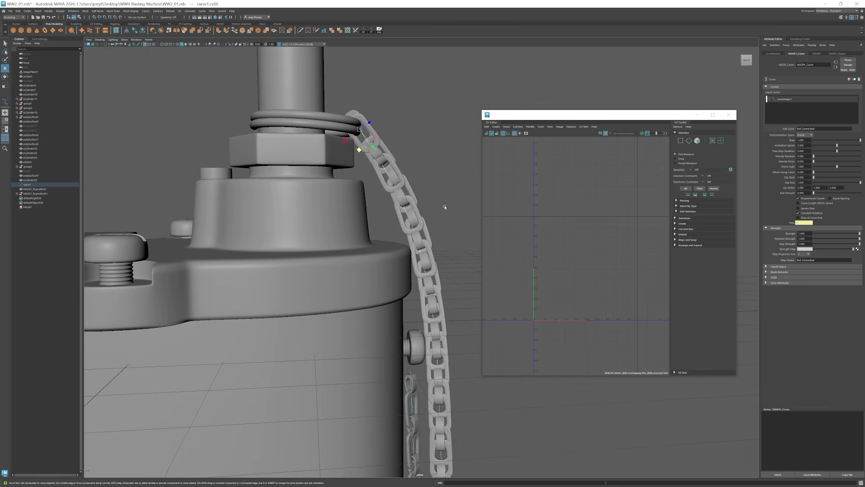
Hide the separated duplicate of the chain.
{"action": "right_click_drag", "start_coordinate": [444, 243], "coordinate": [397, 243], "text": "alt"}
{"action": "key", "text": "e"}
{"action": "left_click_drag", "start_coordinate": [396, 243], "coordinate": [350, 259], "text": "alt"}
{"action": "left_click", "coordinate": [424, 234]}
{"action": "key", "text": "ctrl+h"}
Raise the curve's end control vertex so the chain's last links run up behind the side screw.
{"action": "right_click_drag", "start_coordinate": [349, 259], "coordinate": [464, 305], "text": "alt"}
{"action": "left_click", "coordinate": [418, 259]}
{"action": "right_click_drag", "start_coordinate": [418, 259], "coordinate": [392, 259]}
{"action": "left_click", "coordinate": [417, 250]}
{"action": "key", "text": "w"}
{"action": "left_click_drag", "start_coordinate": [417, 234], "coordinate": [417, 226]}
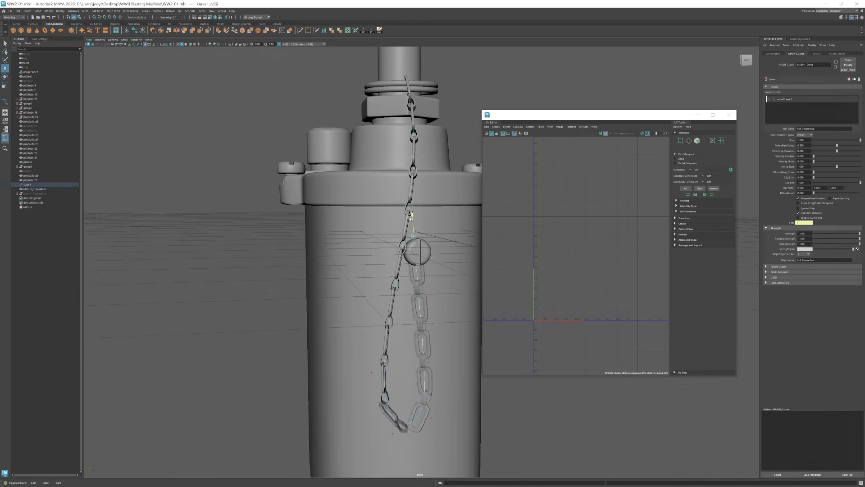
{"action": "right_click_drag", "start_coordinate": [418, 243], "coordinate": [504, 270], "text": "alt"}
{"action": "left_click_drag", "start_coordinate": [424, 275], "coordinate": [471, 254], "text": "alt"}
{"action": "left_click_drag", "start_coordinate": [403, 180], "coordinate": [402, 171]}
{"action": "left_click_drag", "start_coordinate": [433, 225], "coordinate": [324, 221], "text": "alt"}
{"action": "right_click_drag", "start_coordinate": [406, 234], "coordinate": [352, 230], "text": "alt"}
{"action": "scroll", "coordinate": [814, 54], "scroll_direction": "down", "scroll_amount": 2}
Select the MASH chain and adjust the number of points in its Distribute node.
{"action": "left_click", "coordinate": [427, 292]}
{"action": "scroll", "coordinate": [841, 54], "scroll_direction": "down", "scroll_amount": 6}
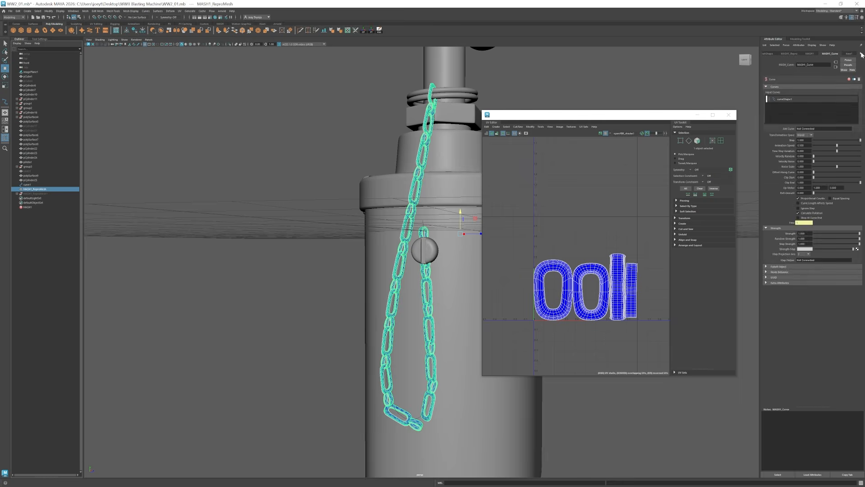
{"action": "left_click_drag", "start_coordinate": [820, 86], "coordinate": [820, 87]}
Duplicate the chain and separate the copy into individual links.
{"action": "left_click_drag", "start_coordinate": [387, 264], "coordinate": [465, 232], "text": "alt"}
{"action": "right_click_drag", "start_coordinate": [406, 243], "coordinate": [455, 275], "text": "alt"}
{"action": "left_click_drag", "start_coordinate": [455, 274], "coordinate": [449, 279], "text": "alt"}
{"action": "right_click_drag", "start_coordinate": [448, 280], "coordinate": [406, 271], "text": "alt"}
{"action": "left_click_drag", "start_coordinate": [405, 270], "coordinate": [334, 263], "text": "alt"}
{"action": "key", "text": "ctrl+d"}
{"action": "left_click", "coordinate": [85, 11]}
{"action": "left_click", "coordinate": [91, 32]}
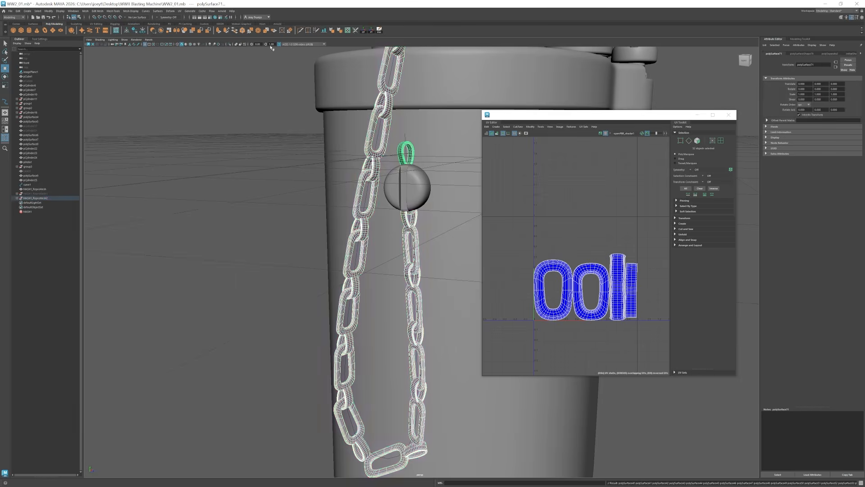
Clear the extra link above the side screw and hide the original MASH chain.
{"action": "left_click_drag", "start_coordinate": [334, 191], "coordinate": [252, 198], "text": "alt"}
{"action": "right_click_drag", "start_coordinate": [253, 198], "coordinate": [288, 203], "text": "alt"}
{"action": "left_click", "coordinate": [290, 198]}
{"action": "left_click", "coordinate": [419, 141]}
{"action": "key", "text": "ctrl+h"}
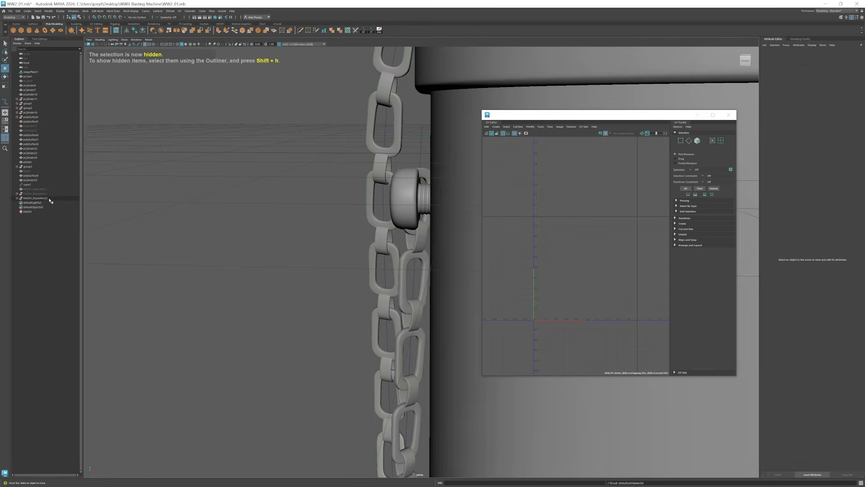
Group the chain's last two links and rotate and move them to hang from the side screw.
{"action": "left_click", "coordinate": [410, 207]}
{"action": "key", "text": "w"}
{"action": "left_click_drag", "start_coordinate": [436, 193], "coordinate": [315, 198], "text": "alt"}
{"action": "middle_click_drag", "start_coordinate": [430, 253], "coordinate": [408, 185], "text": "alt"}
{"action": "left_click", "coordinate": [407, 185]}
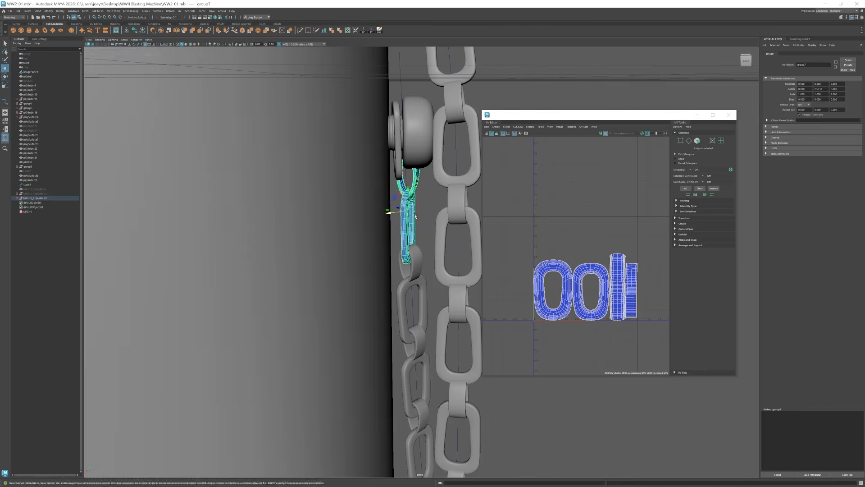
{"action": "left_click_drag", "start_coordinate": [415, 216], "coordinate": [327, 203], "text": "alt"}
{"action": "key", "text": "e"}
{"action": "left_click_drag", "start_coordinate": [435, 205], "coordinate": [431, 212]}
{"action": "key", "text": "w"}
Group the next two links below the side screw and rotate them in line with the links above.
{"action": "mouse_move", "coordinate": [396, 211]}
{"action": "left_mouse_down", "text": "alt"}
{"action": "mouse_move", "coordinate": [468, 214]}
{"action": "mouse_move", "coordinate": [393, 205]}
{"action": "left_mouse_up", "text": "alt"}
{"action": "left_click_drag", "start_coordinate": [450, 216], "coordinate": [405, 230], "text": "alt"}
{"action": "left_click", "coordinate": [417, 229]}
{"action": "left_click", "coordinate": [413, 289], "text": "shift"}
{"action": "key", "text": "ctrl+g"}
{"action": "key", "text": "e"}
{"action": "left_click_drag", "start_coordinate": [419, 266], "coordinate": [448, 266], "text": "alt"}
{"action": "key", "text": "w"}
Close the UV Editor window.
{"action": "scroll", "coordinate": [447, 266], "scroll_direction": "down", "scroll_amount": 5}
{"action": "left_click", "coordinate": [252, 270]}
{"action": "left_click_drag", "start_coordinate": [252, 271], "coordinate": [334, 275], "text": "alt"}
{"action": "left_click_drag", "start_coordinate": [482, 288], "coordinate": [459, 287]}
{"action": "left_click", "coordinate": [728, 115]}
{"action": "left_click_drag", "start_coordinate": [405, 279], "coordinate": [396, 298], "text": "alt"}
Group another pair of neighbouring chain links and rotate and move the pair to interlock with the rest.
{"action": "scroll", "coordinate": [419, 293], "scroll_direction": "up", "scroll_amount": 5}
{"action": "left_click", "coordinate": [483, 290]}
{"action": "left_click", "coordinate": [515, 274], "text": "shift"}
{"action": "key", "text": "ctrl+g"}
{"action": "left_click", "coordinate": [364, 31]}
{"action": "left_click_drag", "start_coordinate": [493, 263], "coordinate": [542, 294]}
{"action": "scroll", "coordinate": [450, 252], "scroll_direction": "up", "scroll_amount": 3}
{"action": "left_click_drag", "start_coordinate": [435, 243], "coordinate": [428, 237]}
{"action": "left_click_drag", "start_coordinate": [496, 252], "coordinate": [417, 248], "text": "alt"}
{"action": "key", "text": "e"}
{"action": "key", "text": "w"}
Group the two links leading into the loop's bend on the front strand and rotate them to follow the curve.
{"action": "left_click", "coordinate": [371, 232]}
{"action": "left_click", "coordinate": [382, 276], "text": "shift"}
{"action": "key", "text": "ctrl+g"}
{"action": "key", "text": "e"}
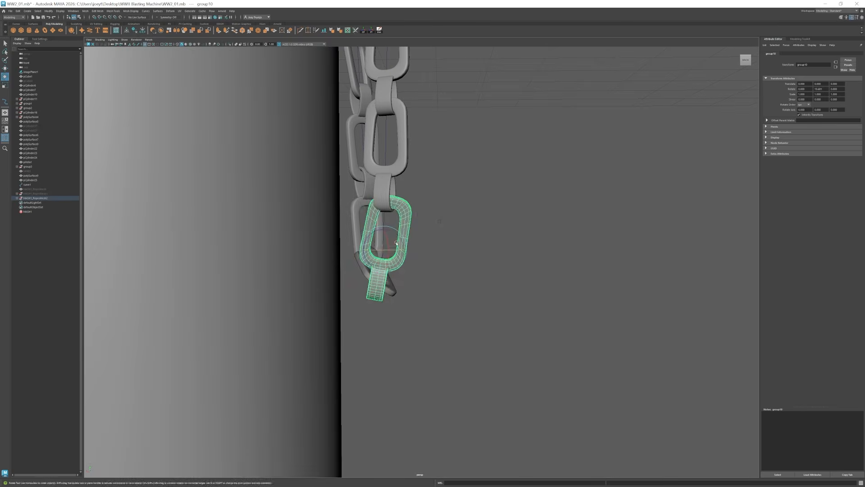
{"action": "left_click_drag", "start_coordinate": [439, 221], "coordinate": [383, 228], "text": "alt"}
{"action": "left_click_drag", "start_coordinate": [394, 239], "coordinate": [419, 241]}
{"action": "left_click_drag", "start_coordinate": [397, 245], "coordinate": [376, 243]}
{"action": "key", "text": "w"}
{"action": "key", "text": "e"}
Rotate and reposition individual links at the bottom of the loop so they interlock naturally.
{"action": "left_click_drag", "start_coordinate": [459, 237], "coordinate": [500, 243], "text": "alt"}
{"action": "left_click", "coordinate": [429, 255]}
{"action": "mouse_move", "coordinate": [429, 256]}
{"action": "left_mouse_down", "text": "alt"}
{"action": "mouse_move", "coordinate": [445, 264]}
{"action": "mouse_move", "coordinate": [443, 255]}
{"action": "left_mouse_up", "text": "alt"}
{"action": "key", "text": "e"}
{"action": "left_click_drag", "start_coordinate": [440, 268], "coordinate": [404, 265]}
{"action": "left_click", "coordinate": [361, 224]}
{"action": "mouse_move", "coordinate": [390, 232]}
{"action": "left_mouse_down", "text": "alt"}
{"action": "mouse_move", "coordinate": [421, 233]}
{"action": "mouse_move", "coordinate": [384, 228]}
{"action": "mouse_move", "coordinate": [385, 220]}
{"action": "left_mouse_up", "text": "alt"}
{"action": "key", "text": "e"}
{"action": "key", "text": "w"}
{"action": "left_click_drag", "start_coordinate": [383, 225], "coordinate": [447, 230], "text": "alt"}
{"action": "key", "text": "e"}
{"action": "key", "text": "w"}
Pair up front-strand links beside the machine's lid, group them and adjust their rotation for a less uniform chain.
{"action": "left_click", "coordinate": [450, 290]}
{"action": "scroll", "coordinate": [449, 283], "scroll_direction": "down", "scroll_amount": 6}
{"action": "scroll", "coordinate": [459, 241], "scroll_direction": "up", "scroll_amount": 8}
{"action": "left_click", "coordinate": [479, 183]}
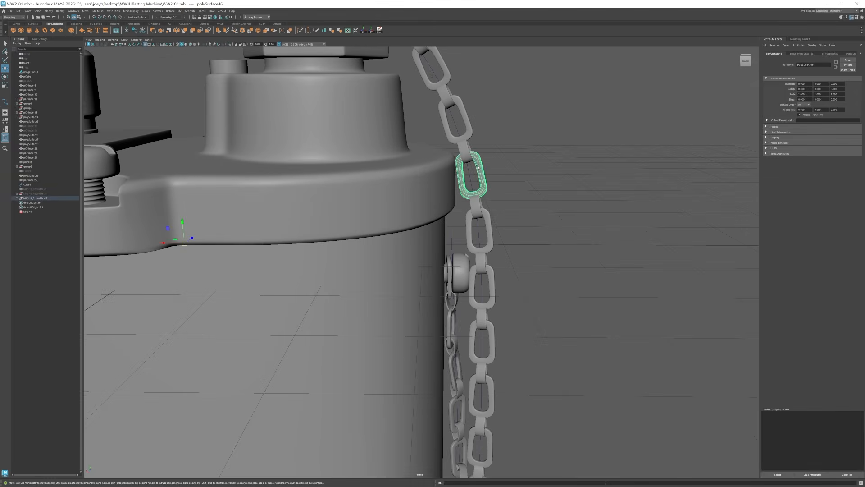
{"action": "left_click", "coordinate": [424, 152], "text": "shift"}
{"action": "left_click_drag", "start_coordinate": [478, 182], "coordinate": [405, 216], "text": "alt"}
{"action": "key", "text": "e"}
{"action": "left_click", "coordinate": [400, 227]}
{"action": "left_click", "coordinate": [398, 259], "text": "shift"}
{"action": "key", "text": "ctrl+g"}
{"action": "left_click_drag", "start_coordinate": [398, 258], "coordinate": [347, 235], "text": "alt"}
Select the two links directly beneath the side screw and adjust their rotation.
{"action": "left_click", "coordinate": [486, 239]}
{"action": "scroll", "coordinate": [433, 245], "scroll_direction": "down", "scroll_amount": 6}
{"action": "scroll", "coordinate": [455, 221], "scroll_direction": "up", "scroll_amount": 8}
{"action": "scroll", "coordinate": [459, 201], "scroll_direction": "down", "scroll_amount": 4}
{"action": "scroll", "coordinate": [351, 235], "scroll_direction": "up", "scroll_amount": 7}
{"action": "left_click_drag", "start_coordinate": [421, 221], "coordinate": [433, 228]}
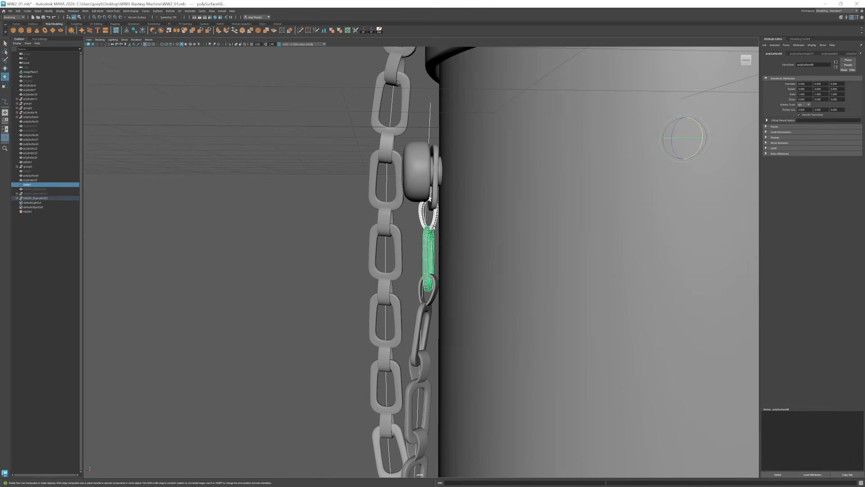
{"action": "left_click", "coordinate": [486, 252]}
Group the two rear-strand links just above the loop's bend and reposition them to interlock with their neighbours.
{"action": "scroll", "coordinate": [451, 252], "scroll_direction": "down", "scroll_amount": 8}
{"action": "left_click_drag", "start_coordinate": [406, 257], "coordinate": [345, 263], "text": "alt"}
{"action": "scroll", "coordinate": [455, 277], "scroll_direction": "up", "scroll_amount": 4}
{"action": "left_click_drag", "start_coordinate": [465, 282], "coordinate": [512, 312], "text": "alt"}
{"action": "left_click", "coordinate": [456, 220]}
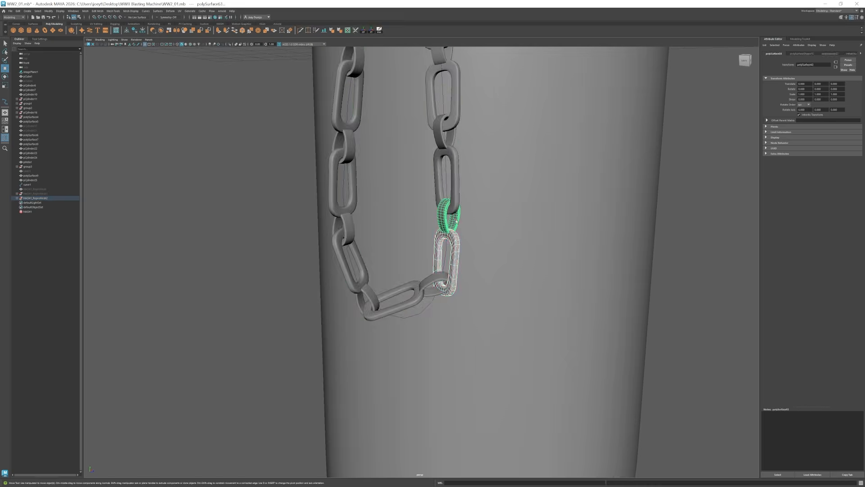
{"action": "left_click_drag", "start_coordinate": [443, 243], "coordinate": [471, 245], "text": "alt"}
{"action": "key", "text": "e"}
{"action": "left_click_drag", "start_coordinate": [343, 252], "coordinate": [376, 220], "text": "alt"}
{"action": "left_click_drag", "start_coordinate": [376, 220], "coordinate": [367, 246], "text": "alt"}
{"action": "key", "text": "w"}
{"action": "left_click_drag", "start_coordinate": [361, 245], "coordinate": [357, 243]}
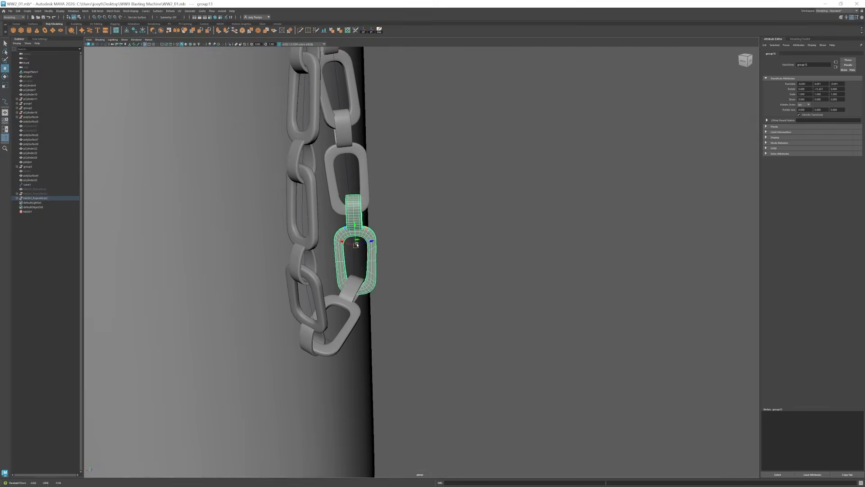
Rotate the grouped pair above the loop's bend so it hangs less uniformly.
{"action": "mouse_move", "coordinate": [488, 216]}
{"action": "left_mouse_down", "text": "alt"}
{"action": "mouse_move", "coordinate": [422, 205]}
{"action": "mouse_move", "coordinate": [421, 221]}
{"action": "mouse_move", "coordinate": [468, 226]}
{"action": "mouse_move", "coordinate": [439, 221]}
{"action": "mouse_move", "coordinate": [489, 212]}
{"action": "left_mouse_up", "text": "alt"}
{"action": "key", "text": "e"}
{"action": "left_click_drag", "start_coordinate": [493, 210], "coordinate": [499, 191]}
{"action": "left_click_drag", "start_coordinate": [450, 198], "coordinate": [558, 194], "text": "alt"}
{"action": "left_click", "coordinate": [558, 193]}
Group the two front-strand links beside the side screw and adjust their rotation.
{"action": "scroll", "coordinate": [407, 270], "scroll_direction": "down", "scroll_amount": 8}
{"action": "left_click_drag", "start_coordinate": [496, 293], "coordinate": [377, 256], "text": "alt"}
{"action": "key", "text": "ctrl+z"}
{"action": "scroll", "coordinate": [413, 321], "scroll_direction": "up", "scroll_amount": 8}
{"action": "left_click", "coordinate": [423, 272]}
{"action": "scroll", "coordinate": [359, 301], "scroll_direction": "down", "scroll_amount": 8}
{"action": "scroll", "coordinate": [377, 256], "scroll_direction": "up", "scroll_amount": 10}
{"action": "left_click", "coordinate": [442, 241]}
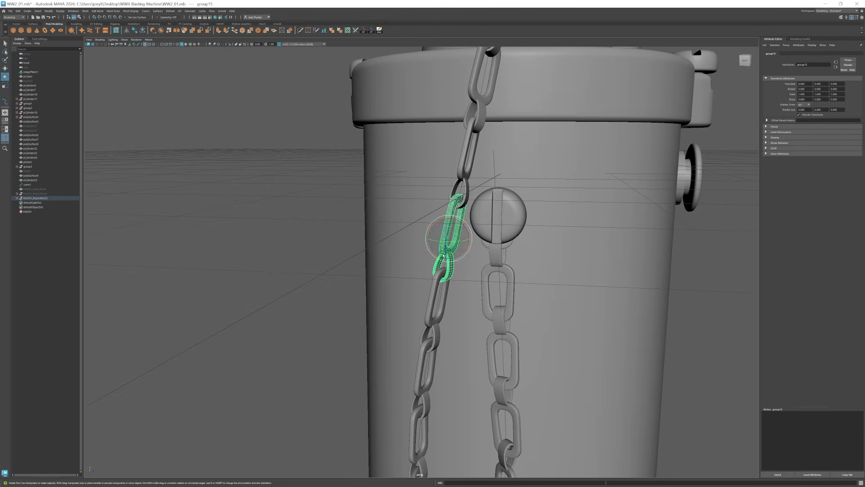
{"action": "scroll", "coordinate": [443, 255], "scroll_direction": "up", "scroll_amount": 2}
{"action": "left_click_drag", "start_coordinate": [443, 236], "coordinate": [462, 265]}
Adjust the rotation of the next links down the front strand to vary their hang.
{"action": "left_click", "coordinate": [443, 311]}
{"action": "middle_click_drag", "start_coordinate": [412, 337], "coordinate": [416, 307], "text": "alt"}
{"action": "left_click_drag", "start_coordinate": [433, 292], "coordinate": [440, 293]}
{"action": "left_click_drag", "start_coordinate": [361, 295], "coordinate": [408, 284], "text": "alt"}
{"action": "scroll", "coordinate": [396, 288], "scroll_direction": "down", "scroll_amount": 5}
{"action": "left_click", "coordinate": [334, 288]}
{"action": "scroll", "coordinate": [421, 270], "scroll_direction": "up", "scroll_amount": 3}
{"action": "left_click", "coordinate": [442, 245]}
Select the whole chain, combine its links into a single mesh and delete its construction history.
{"action": "key", "text": "Up"}
{"action": "scroll", "coordinate": [381, 296], "scroll_direction": "down", "scroll_amount": 6}
{"action": "left_click", "coordinate": [377, 295]}
{"action": "scroll", "coordinate": [447, 299], "scroll_direction": "down", "scroll_amount": 5}
{"action": "scroll", "coordinate": [432, 271], "scroll_direction": "up", "scroll_amount": 5}
{"action": "key", "text": "q"}
{"action": "left_click", "coordinate": [446, 262]}
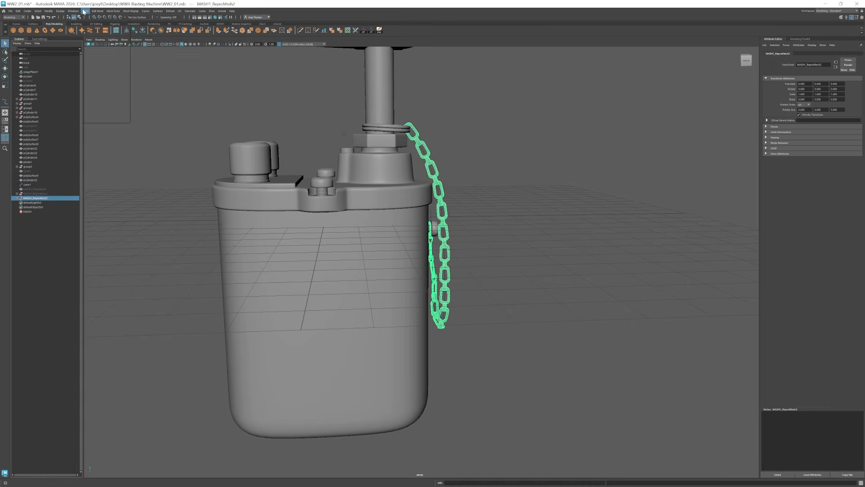
{"action": "scroll", "coordinate": [515, 305], "scroll_direction": "up", "scroll_amount": 4}
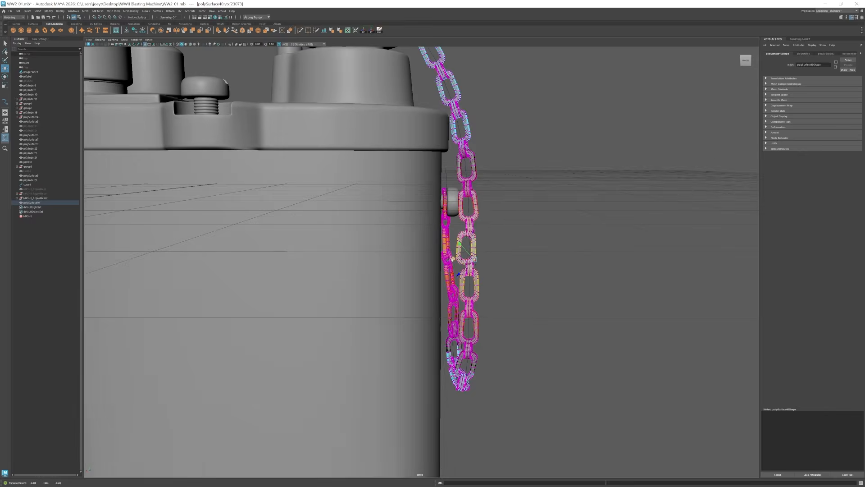
{"action": "left_click", "coordinate": [31, 198]}
{"action": "left_click", "coordinate": [135, 30]}
Nudge the middle of the chain's outer strand sideways with soft-selected vertices.
{"action": "right_click_drag", "start_coordinate": [464, 252], "coordinate": [434, 252]}
{"action": "left_click", "coordinate": [469, 252]}
{"action": "key", "text": "b"}
{"action": "left_click_drag", "start_coordinate": [477, 271], "coordinate": [479, 256], "text": "alt"}
{"action": "scroll", "coordinate": [479, 257], "scroll_direction": "up", "scroll_amount": 4}
{"action": "left_click_drag", "start_coordinate": [476, 251], "coordinate": [480, 251]}
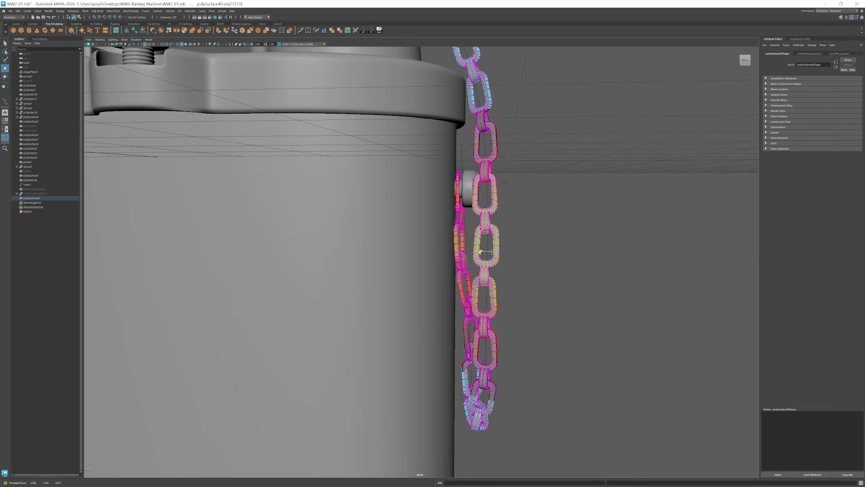
{"action": "right_click_drag", "start_coordinate": [501, 228], "coordinate": [529, 202]}
{"action": "scroll", "coordinate": [529, 203], "scroll_direction": "down", "scroll_amount": 5}
{"action": "left_click_drag", "start_coordinate": [530, 202], "coordinate": [564, 216], "text": "alt"}
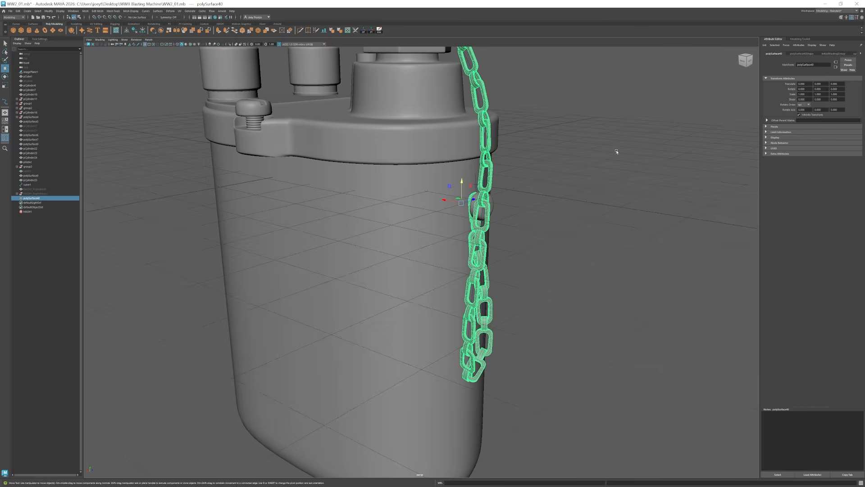
Create a cube in the front view and rotate and scale it to match the rusty strap in the reference image.
{"action": "left_click", "coordinate": [617, 150]}
{"action": "scroll", "coordinate": [617, 150], "scroll_direction": "down", "scroll_amount": 5}
{"action": "left_click_drag", "start_coordinate": [377, 228], "coordinate": [479, 241], "text": "alt"}
{"action": "scroll", "coordinate": [412, 221], "scroll_direction": "up", "scroll_amount": 3}
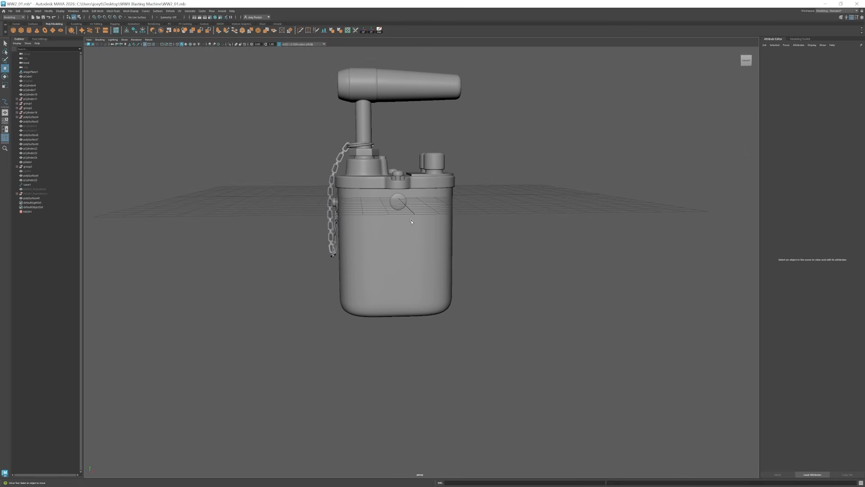
{"action": "key", "text": "space"}
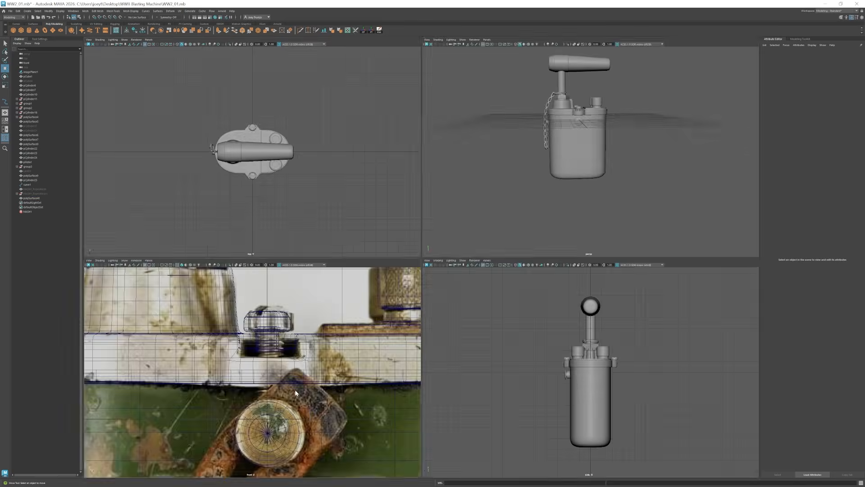
{"action": "key", "text": "space"}
{"action": "scroll", "coordinate": [312, 289], "scroll_direction": "down", "scroll_amount": 8}
{"action": "middle_click_drag", "start_coordinate": [316, 334], "coordinate": [315, 243], "text": "alt"}
{"action": "left_click", "coordinate": [21, 30]}
{"action": "key", "text": "e"}
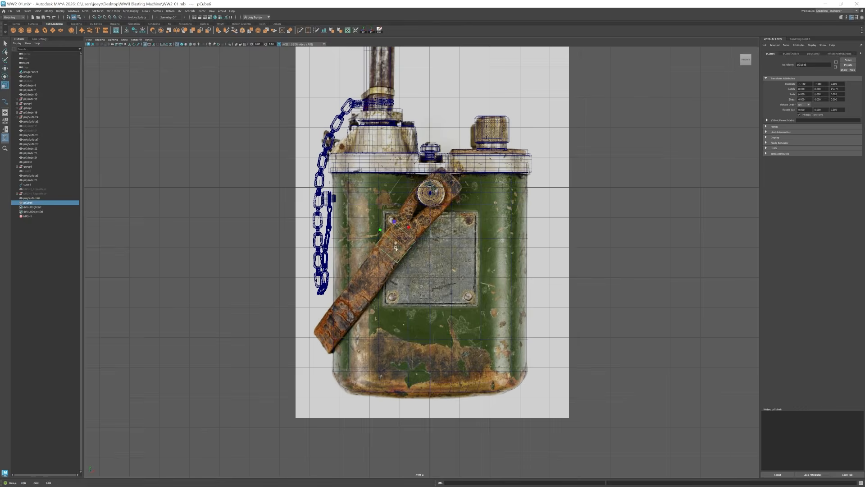
Move the cube out to the front of the machine body and delete all but one flat face.
{"action": "key", "text": "space"}
{"action": "key", "text": "space"}
{"action": "key", "text": "w"}
{"action": "left_click_drag", "start_coordinate": [407, 243], "coordinate": [463, 245]}
{"action": "scroll", "coordinate": [461, 243], "scroll_direction": "up", "scroll_amount": 5}
{"action": "right_click_drag", "start_coordinate": [461, 228], "coordinate": [462, 266]}
{"action": "left_click_drag", "start_coordinate": [407, 279], "coordinate": [462, 169]}
{"action": "key", "text": "Delete"}
{"action": "left_click_drag", "start_coordinate": [501, 225], "coordinate": [428, 233], "text": "alt"}
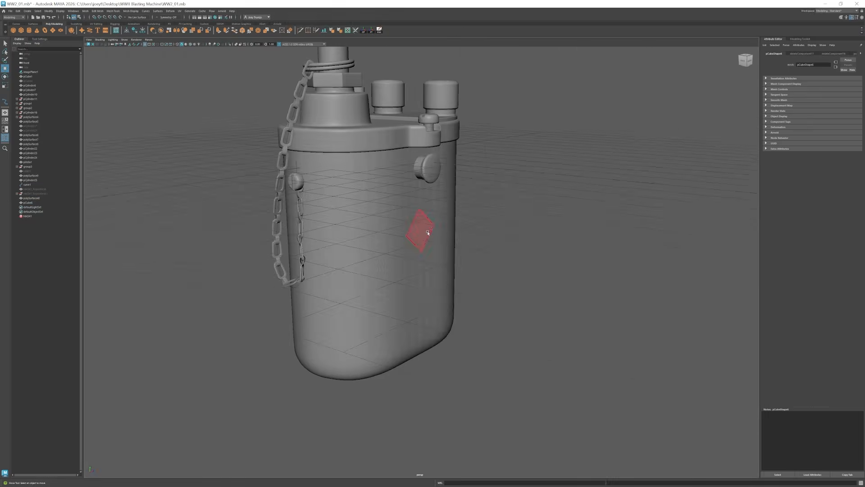
Extrude an edge of the flat face and move it to follow the strap's upper end in the reference.
{"action": "key", "text": "space"}
{"action": "key", "text": "space"}
{"action": "right_click_drag", "start_coordinate": [406, 238], "coordinate": [405, 207]}
{"action": "left_click", "coordinate": [406, 231]}
{"action": "key", "text": "ctrl+e"}
{"action": "key", "text": "w"}
{"action": "middle_click_drag", "start_coordinate": [385, 232], "coordinate": [385, 255], "text": "alt"}
{"action": "middle_click_drag", "start_coordinate": [384, 255], "coordinate": [405, 227]}
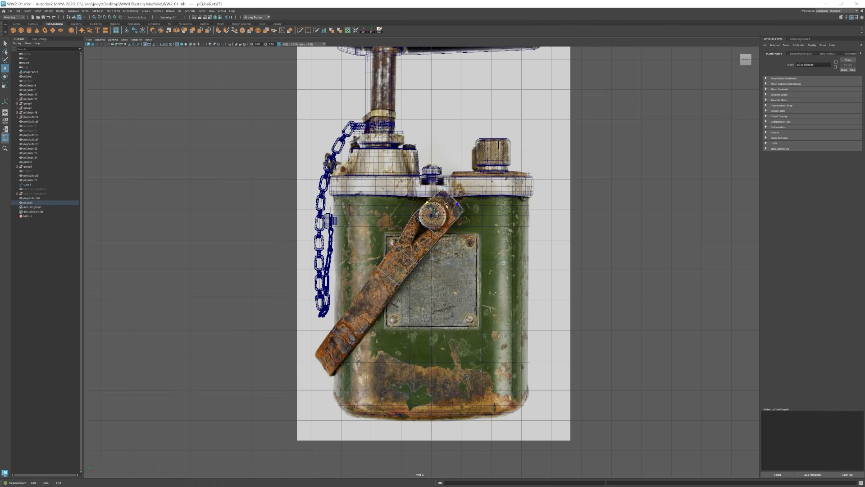
Align the strap plane's lower vertices with the reference strap's edges and check its fit against the body.
{"action": "scroll", "coordinate": [446, 206], "scroll_direction": "up", "scroll_amount": 2}
{"action": "middle_click_drag", "start_coordinate": [432, 225], "coordinate": [431, 207], "text": "alt"}
{"action": "middle_click_drag", "start_coordinate": [399, 268], "coordinate": [436, 205], "text": "alt"}
{"action": "left_click", "coordinate": [444, 213]}
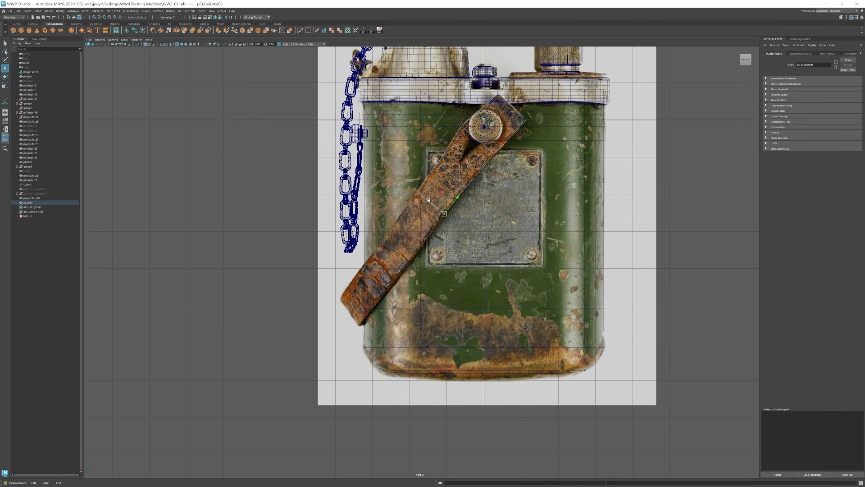
{"action": "right_click_drag", "start_coordinate": [429, 200], "coordinate": [455, 180]}
{"action": "key", "text": "space"}
{"action": "key", "text": "space"}
{"action": "left_click_drag", "start_coordinate": [514, 231], "coordinate": [532, 246], "text": "alt"}
{"action": "left_click_drag", "start_coordinate": [510, 184], "coordinate": [459, 241], "text": "alt"}
{"action": "key", "text": "space"}
{"action": "key", "text": "space"}
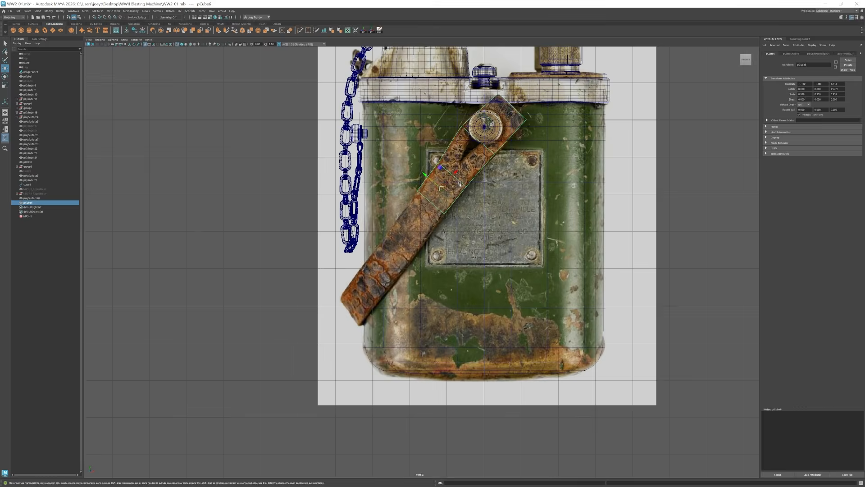
Extrude the strap plane's lower edge diagonally down towards the strap's lower end in the reference.
{"action": "right_click_drag", "start_coordinate": [460, 183], "coordinate": [460, 156]}
{"action": "left_click", "coordinate": [431, 202]}
{"action": "key", "text": "space"}
{"action": "key", "text": "space"}
{"action": "left_click_drag", "start_coordinate": [542, 216], "coordinate": [599, 202], "text": "alt"}
{"action": "left_click_drag", "start_coordinate": [331, 214], "coordinate": [300, 249], "text": "shift"}
{"action": "key", "text": "space"}
{"action": "key", "text": "space"}
{"action": "middle_click_drag", "start_coordinate": [415, 250], "coordinate": [500, 205], "text": "alt"}
{"action": "key", "text": "space"}
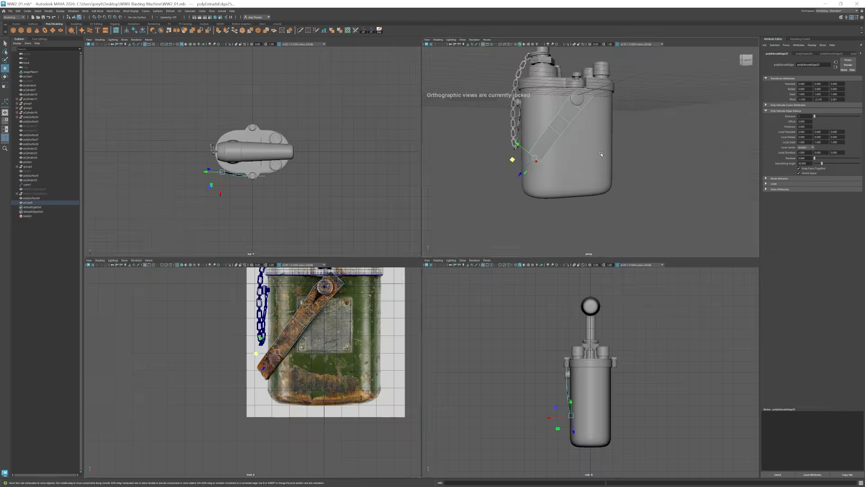
Rotate the strap's end edge so it begins to turn around the machine's narrow side.
{"action": "key", "text": "space"}
{"action": "left_click_drag", "start_coordinate": [601, 155], "coordinate": [703, 162], "text": "alt"}
{"action": "key", "text": "e"}
{"action": "left_click", "coordinate": [461, 242]}
{"action": "left_click_drag", "start_coordinate": [483, 270], "coordinate": [370, 235], "text": "alt"}
{"action": "left_click", "coordinate": [302, 275]}
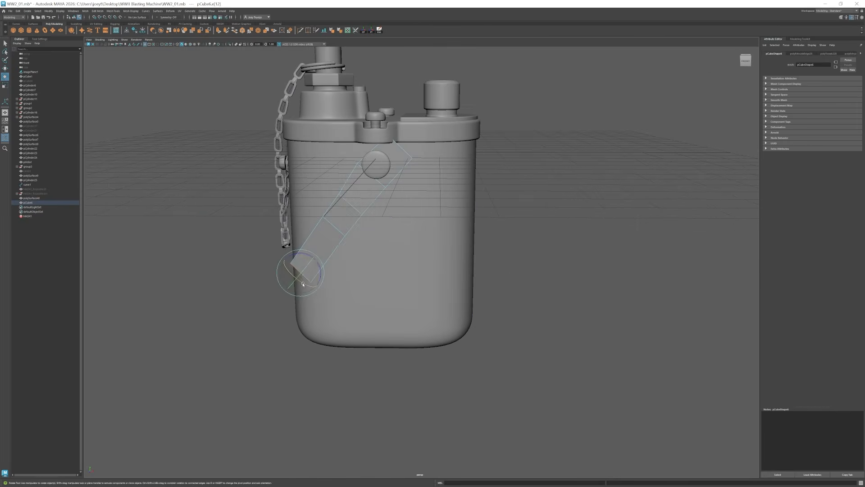
Extrude the strap's end edge further down around the corner of the body.
{"action": "key", "text": "w"}
{"action": "left_click_drag", "start_coordinate": [302, 284], "coordinate": [342, 271], "text": "alt"}
{"action": "left_click_drag", "start_coordinate": [333, 282], "coordinate": [304, 299], "text": "shift"}
{"action": "key", "text": "space"}
{"action": "key", "text": "space"}
{"action": "key", "text": "space"}
{"action": "key", "text": "space"}
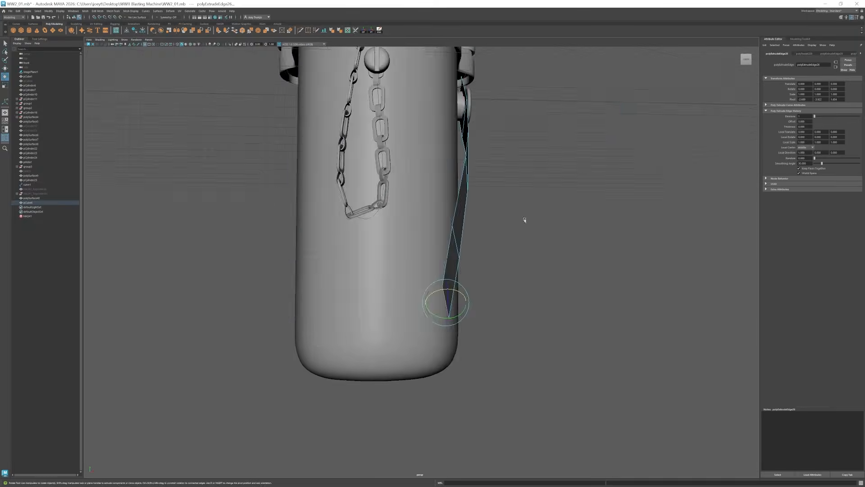
Move the strap's end edge across the narrow side towards the machine's centre line, following the reference.
{"action": "left_click_drag", "start_coordinate": [523, 218], "coordinate": [433, 230], "text": "alt"}
{"action": "key", "text": "space"}
{"action": "key", "text": "space"}
{"action": "scroll", "coordinate": [469, 229], "scroll_direction": "up", "scroll_amount": 3}
{"action": "key", "text": "w"}
{"action": "left_click_drag", "start_coordinate": [519, 220], "coordinate": [581, 226]}
{"action": "key", "text": "space"}
{"action": "key", "text": "space"}
{"action": "left_click_drag", "start_coordinate": [455, 318], "coordinate": [374, 307]}
{"action": "key", "text": "space"}
{"action": "key", "text": "space"}
{"action": "key", "text": "space"}
{"action": "left_click_drag", "start_coordinate": [372, 385], "coordinate": [414, 300], "text": "alt"}
Mirror the strap half with Duplicate Special at Z scale -1, combine the halves and bridge the gap between them.
{"action": "left_click", "coordinate": [414, 300]}
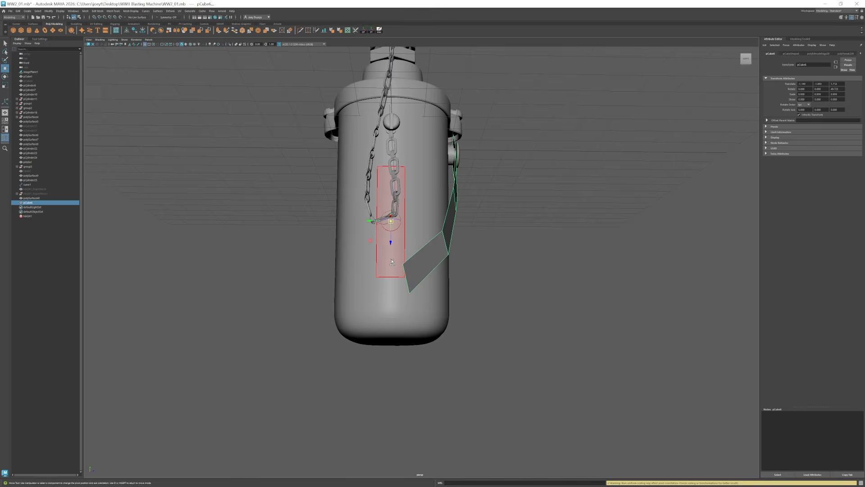
{"action": "left_click", "coordinate": [73, 82]}
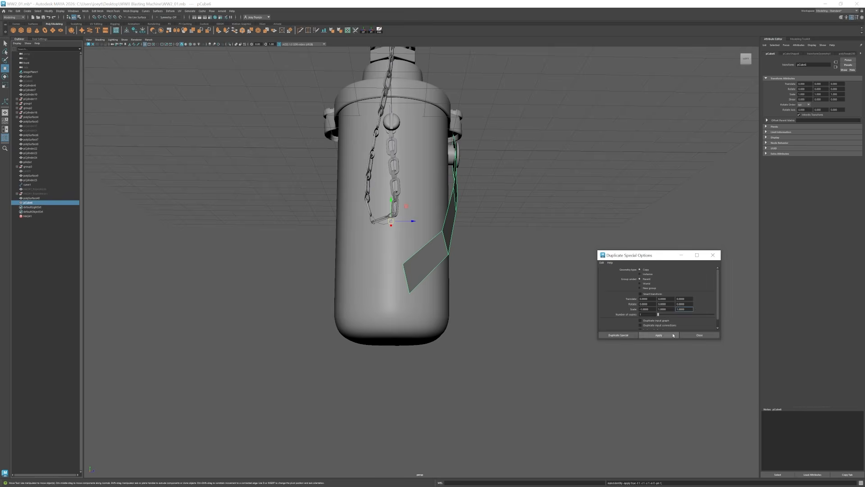
{"action": "left_click_drag", "start_coordinate": [453, 278], "coordinate": [432, 264], "text": "alt"}
{"action": "left_click", "coordinate": [425, 259], "text": "shift"}
{"action": "right_click_drag", "start_coordinate": [384, 292], "coordinate": [407, 317], "text": "shift"}
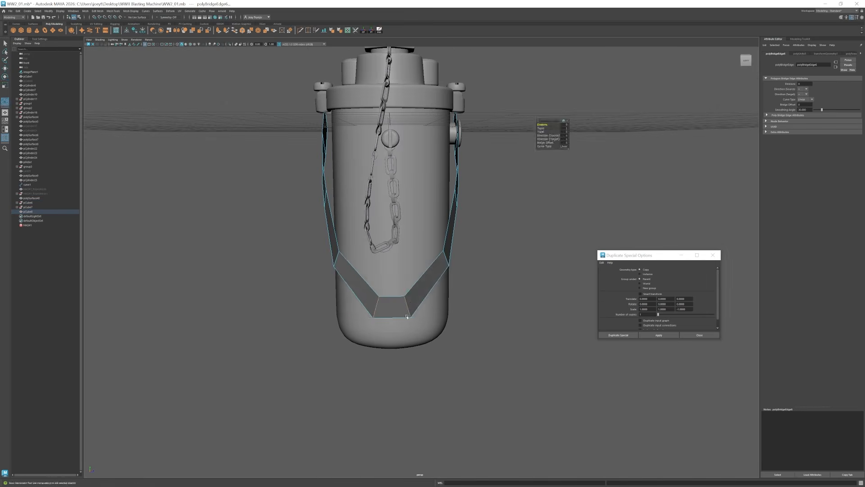
{"action": "key", "text": "space"}
{"action": "key", "text": "space"}
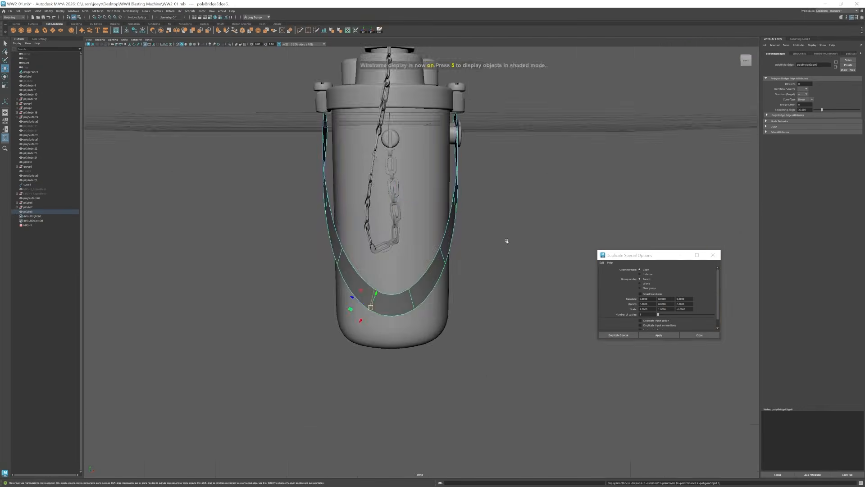
Align the strap's vertices around the round front screw and cut an edge loop lengthwise down its middle.
{"action": "key", "text": "space"}
{"action": "scroll", "coordinate": [595, 383], "scroll_direction": "up", "scroll_amount": 1}
{"action": "left_click", "coordinate": [520, 204]}
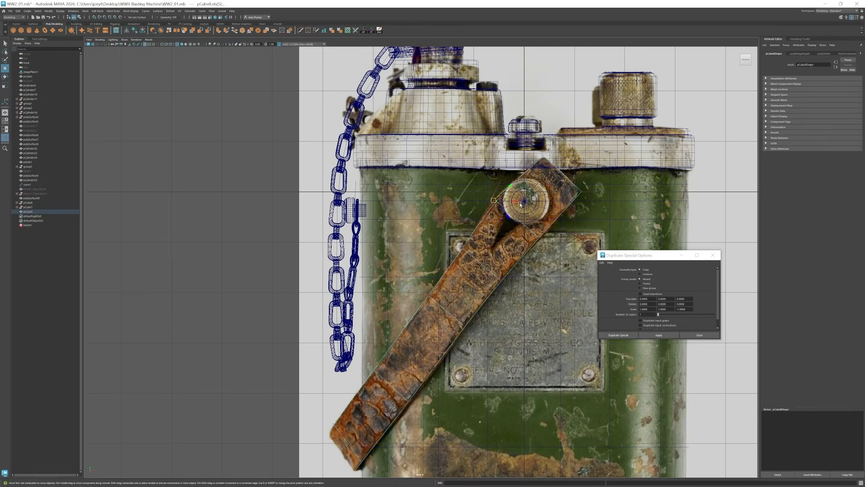
{"action": "key", "text": "space"}
{"action": "scroll", "coordinate": [358, 178], "scroll_direction": "up", "scroll_amount": 2}
{"action": "left_click", "coordinate": [359, 178]}
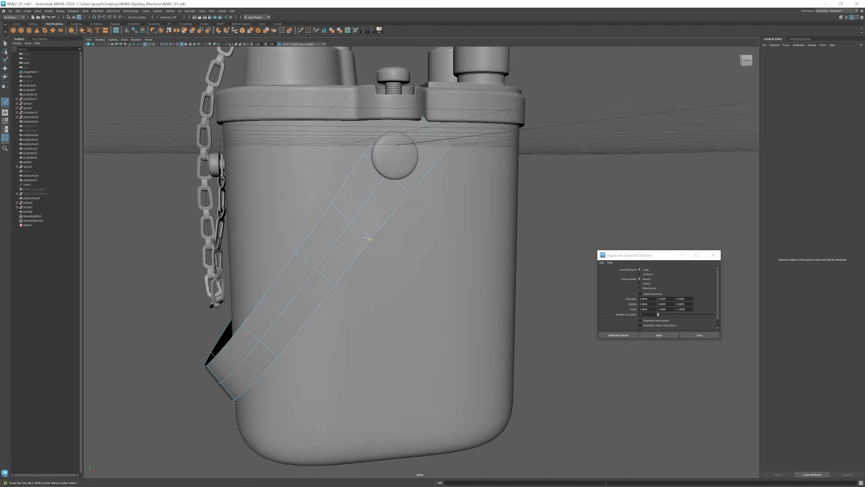
Shape the slit below the round screw by sliding the strap's vertices with the transform constraint set to Edge.
{"action": "scroll", "coordinate": [358, 178], "scroll_direction": "up", "scroll_amount": 2}
{"action": "left_click", "coordinate": [357, 178]}
{"action": "left_click_drag", "start_coordinate": [357, 178], "coordinate": [324, 189], "text": "alt"}
{"action": "left_click", "coordinate": [845, 39]}
{"action": "left_click", "coordinate": [835, 120]}
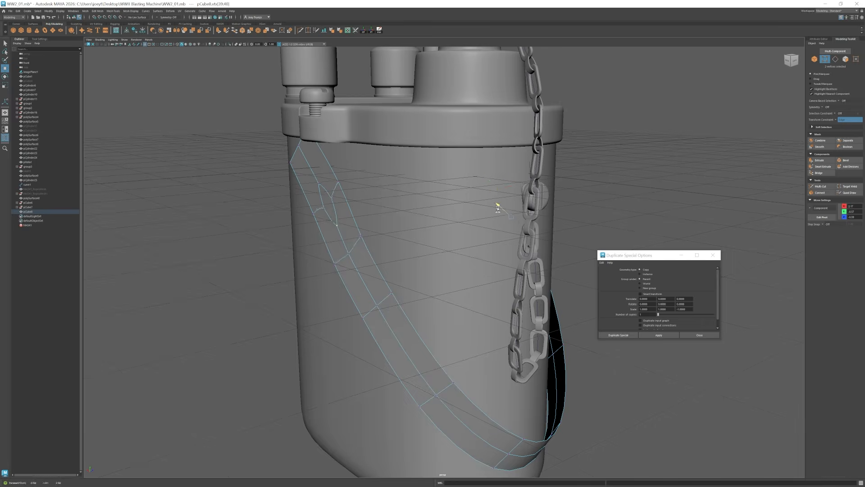
Turn off the transform constraint and extrude all the strap's faces to give it thickness.
{"action": "left_click_drag", "start_coordinate": [497, 207], "coordinate": [376, 93], "text": "alt"}
{"action": "key", "text": "F11"}
{"action": "key", "text": "F8"}
{"action": "left_click_drag", "start_coordinate": [392, 200], "coordinate": [503, 267], "text": "alt"}
{"action": "key", "text": "w"}
{"action": "left_click", "coordinate": [835, 121]}
{"action": "key", "text": "ctrl+a"}
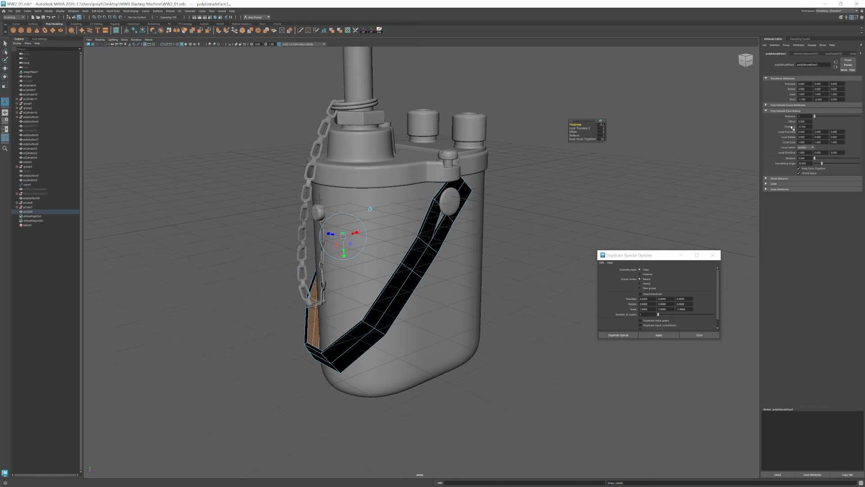
{"action": "key", "text": "f"}
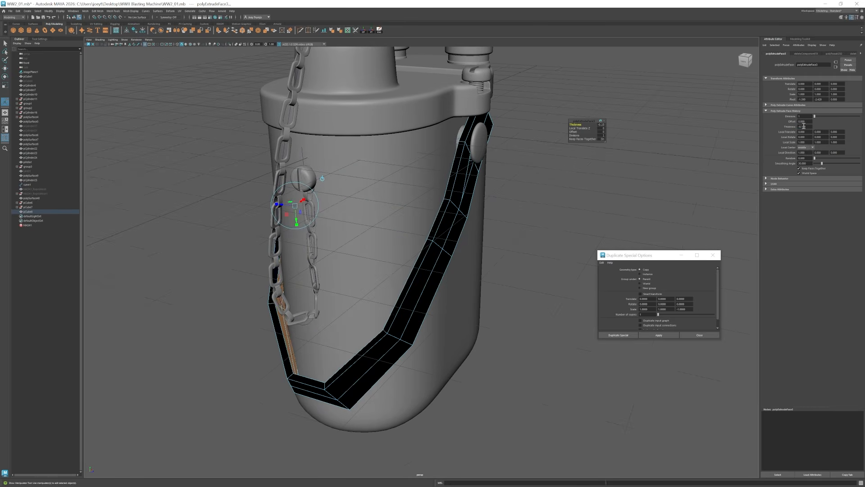
Reverse the normals of the thickened strap.
{"action": "left_click_drag", "start_coordinate": [405, 266], "coordinate": [433, 235], "text": "alt"}
{"action": "key", "text": "r"}
{"action": "key", "text": "w"}
{"action": "left_click", "coordinate": [144, 29]}
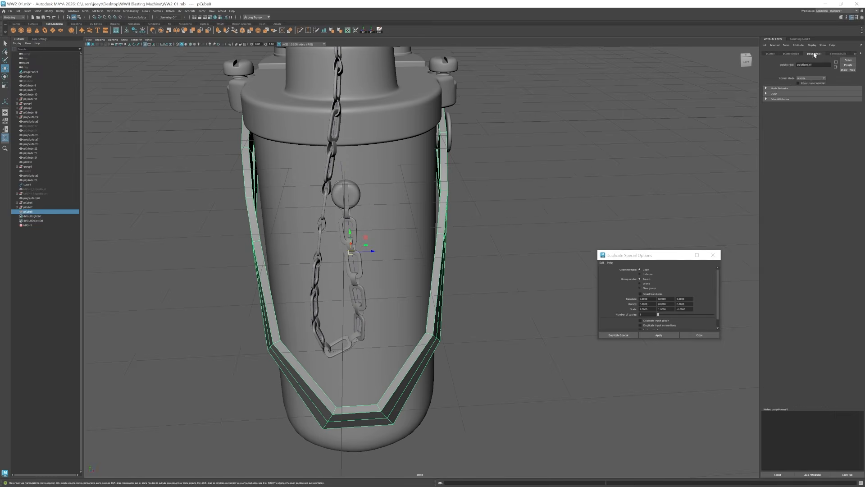
Insert additional edge loops lengthwise along the strap on both sides of its middle line with Multi-Cut.
{"action": "left_click_drag", "start_coordinate": [495, 225], "coordinate": [253, 23], "text": "alt"}
{"action": "left_click", "coordinate": [300, 31]}
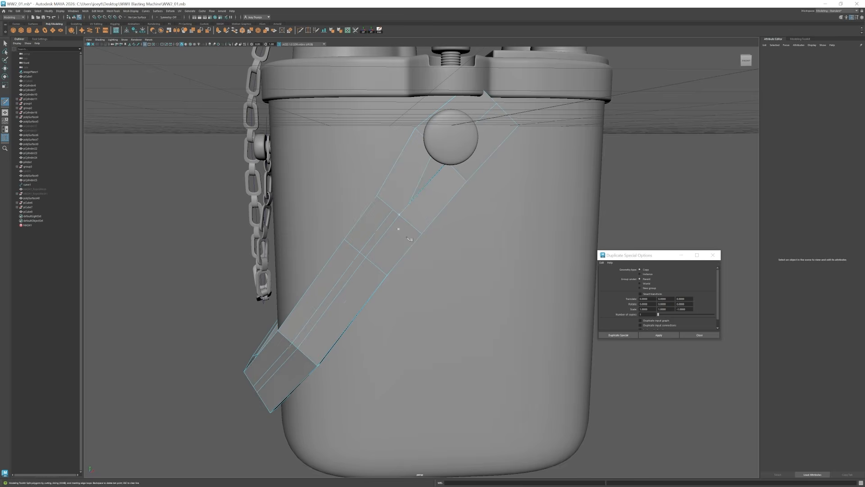
{"action": "left_click_drag", "start_coordinate": [408, 238], "coordinate": [486, 122], "text": "alt"}
{"action": "left_click_drag", "start_coordinate": [390, 233], "coordinate": [476, 118], "text": "alt"}
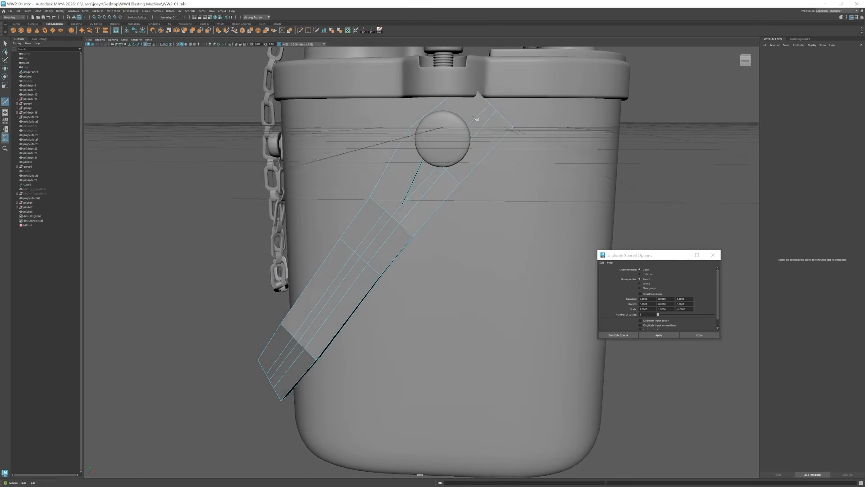
{"action": "left_click", "coordinate": [419, 142]}
{"action": "left_click", "coordinate": [384, 211]}
{"action": "key", "text": "w"}
{"action": "scroll", "coordinate": [336, 222], "scroll_direction": "down", "scroll_amount": 2}
{"action": "left_click_drag", "start_coordinate": [336, 223], "coordinate": [306, 229], "text": "alt"}
{"action": "scroll", "coordinate": [336, 222], "scroll_direction": "up", "scroll_amount": 4}
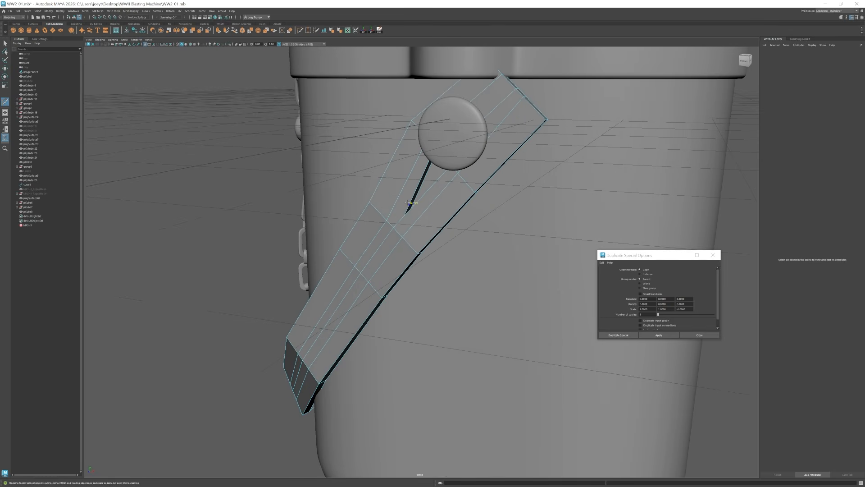
{"action": "left_click_drag", "start_coordinate": [411, 210], "coordinate": [425, 233], "text": "alt"}
{"action": "key", "text": "w"}
Preview the smoothed strap and examine its shape around the round screw and the slit.
{"action": "scroll", "coordinate": [370, 172], "scroll_direction": "down", "scroll_amount": 5}
{"action": "scroll", "coordinate": [392, 201], "scroll_direction": "up", "scroll_amount": 8}
{"action": "key", "text": "w"}
{"action": "left_click_drag", "start_coordinate": [425, 232], "coordinate": [427, 196], "text": "alt"}
{"action": "key", "text": "3"}
{"action": "left_click", "coordinate": [610, 170]}
{"action": "scroll", "coordinate": [446, 233], "scroll_direction": "down", "scroll_amount": 5}
{"action": "left_click", "coordinate": [395, 220]}
Adjust the strap's unsmoothed geometry at the slit beneath the round screw.
{"action": "key", "text": "1"}
{"action": "scroll", "coordinate": [402, 174], "scroll_direction": "up", "scroll_amount": 5}
{"action": "left_click_drag", "start_coordinate": [427, 195], "coordinate": [434, 174]}
{"action": "key", "text": "w"}
{"action": "left_click", "coordinate": [409, 178]}
Select the cylindrical shaft behind the round screw head and move it along its axis.
{"action": "left_click_drag", "start_coordinate": [467, 226], "coordinate": [454, 247], "text": "alt"}
{"action": "left_click", "coordinate": [427, 288]}
{"action": "scroll", "coordinate": [451, 180], "scroll_direction": "up", "scroll_amount": 3}
{"action": "left_click", "coordinate": [451, 137]}
{"action": "left_click_drag", "start_coordinate": [436, 139], "coordinate": [429, 140]}
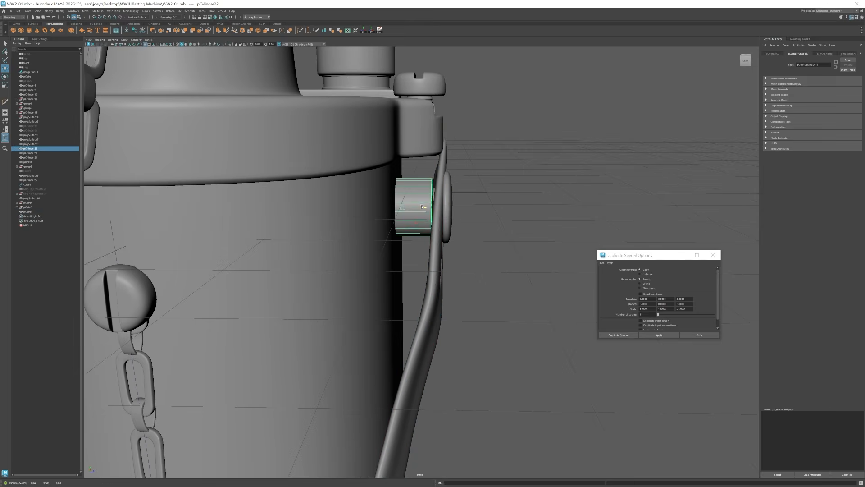
Move the vertices at the strap's upper end along the screw's axis to seat the strap behind the screw head.
{"action": "left_click_drag", "start_coordinate": [433, 196], "coordinate": [464, 252], "text": "alt"}
{"action": "left_click", "coordinate": [464, 253]}
{"action": "left_click", "coordinate": [437, 203]}
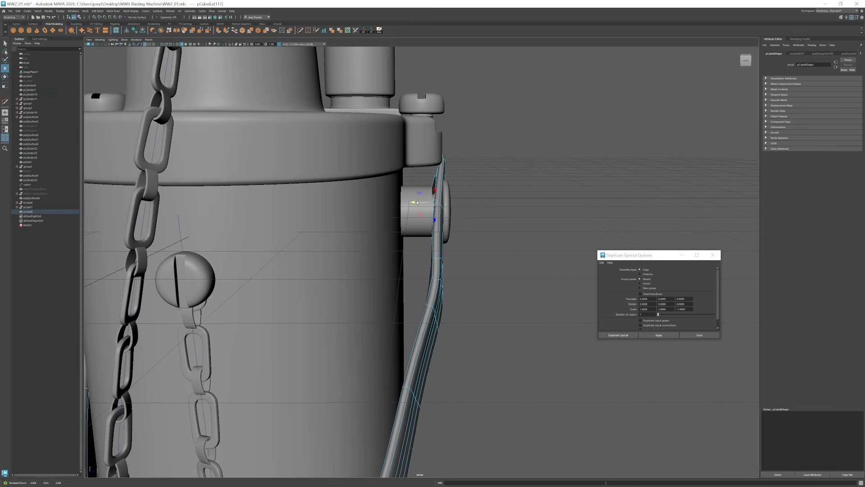
{"action": "left_click", "coordinate": [417, 202]}
{"action": "left_click_drag", "start_coordinate": [418, 202], "coordinate": [292, 196], "text": "alt"}
{"action": "scroll", "coordinate": [293, 196], "scroll_direction": "up", "scroll_amount": 5}
{"action": "left_click_drag", "start_coordinate": [432, 143], "coordinate": [440, 162], "text": "alt"}
{"action": "left_click", "coordinate": [440, 138]}
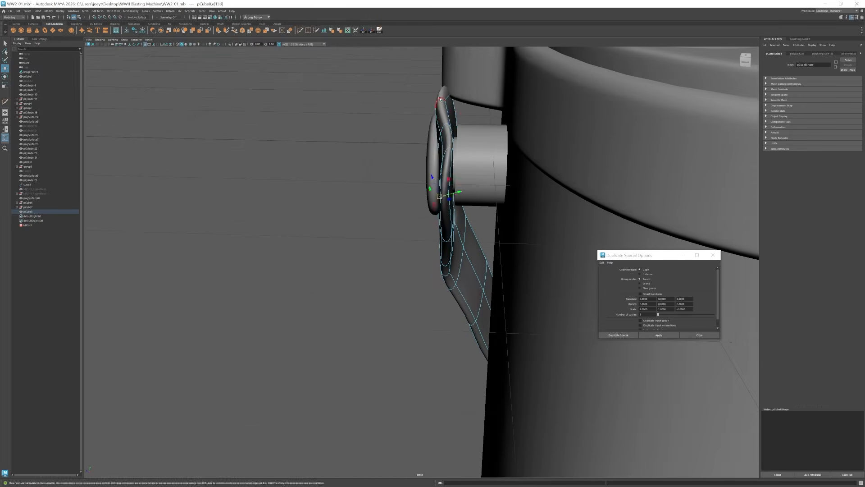
{"action": "left_click_drag", "start_coordinate": [440, 98], "coordinate": [680, 166], "text": "alt"}
{"action": "right_click_drag", "start_coordinate": [500, 149], "coordinate": [516, 134]}
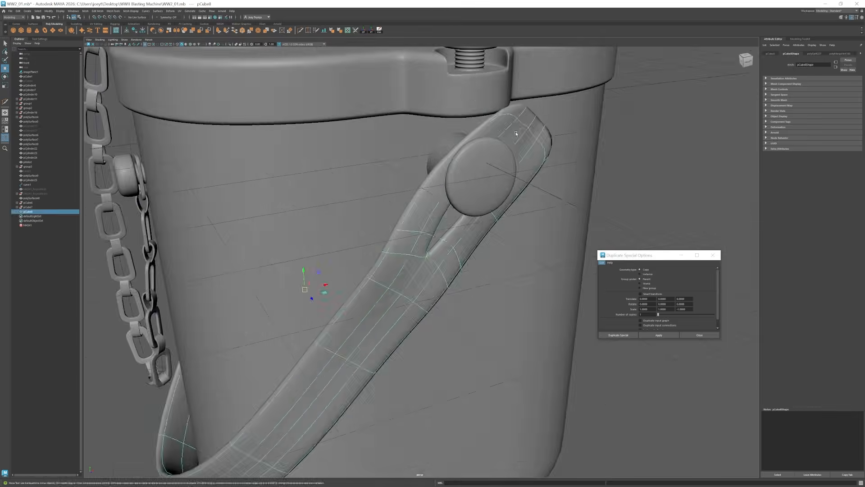
Insert edge loops across the strap's upper end near the round screw and check the smoothed shape.
{"action": "key", "text": "1"}
{"action": "left_click_drag", "start_coordinate": [516, 133], "coordinate": [512, 86], "text": "alt"}
{"action": "key", "text": "ctrl+shift+x"}
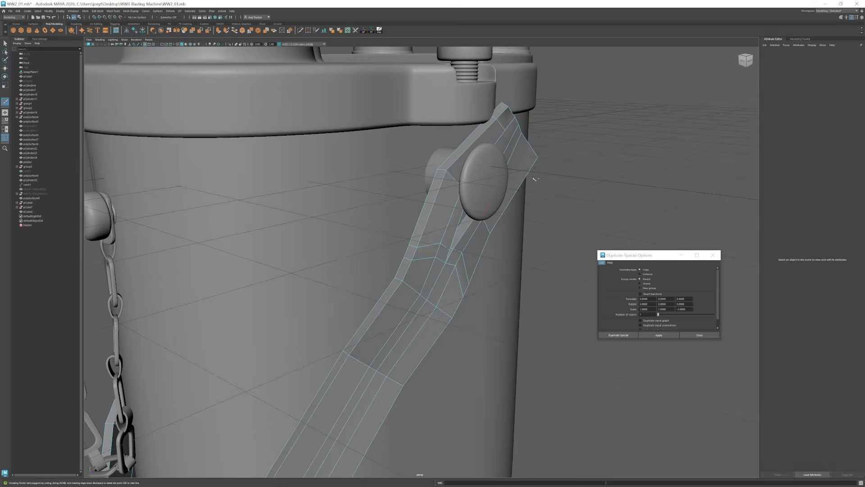
{"action": "left_click_drag", "start_coordinate": [534, 179], "coordinate": [423, 238], "text": "alt"}
{"action": "key", "text": "3"}
{"action": "scroll", "coordinate": [351, 175], "scroll_direction": "down", "scroll_amount": 8}
{"action": "scroll", "coordinate": [452, 201], "scroll_direction": "up", "scroll_amount": 6}
{"action": "key", "text": "1"}
{"action": "key", "text": "3"}
{"action": "scroll", "coordinate": [396, 198], "scroll_direction": "up", "scroll_amount": 5}
{"action": "key", "text": "1"}
{"action": "left_click", "coordinate": [389, 188]}
{"action": "key", "text": "3"}
{"action": "scroll", "coordinate": [395, 179], "scroll_direction": "down", "scroll_amount": 8}
{"action": "key", "text": "1"}
{"action": "scroll", "coordinate": [423, 238], "scroll_direction": "up", "scroll_amount": 6}
Isolate the strap and cut new edges across it around the slit opening with Multi-Cut.
{"action": "left_click", "coordinate": [293, 303]}
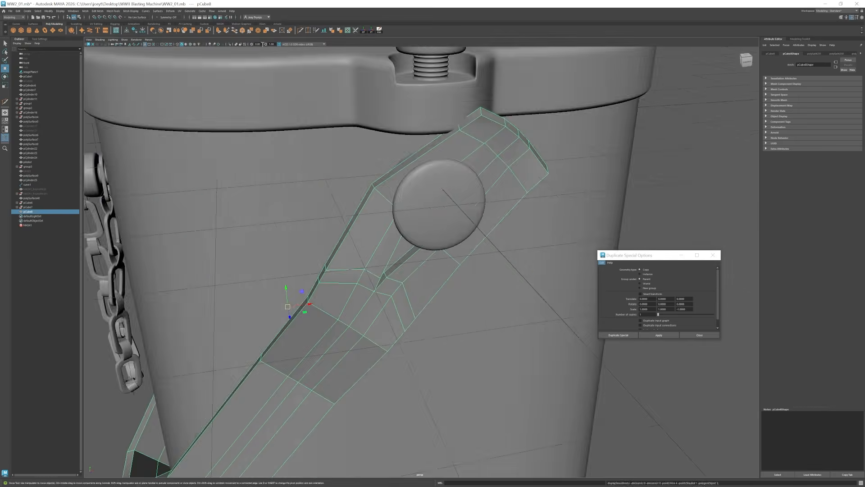
{"action": "key", "text": "ctrl+1"}
{"action": "left_click_drag", "start_coordinate": [294, 303], "coordinate": [338, 352], "text": "alt"}
{"action": "key", "text": "ctrl+shift+x"}
{"action": "left_click", "coordinate": [414, 193]}
{"action": "left_click_drag", "start_coordinate": [440, 218], "coordinate": [377, 236], "text": "alt"}
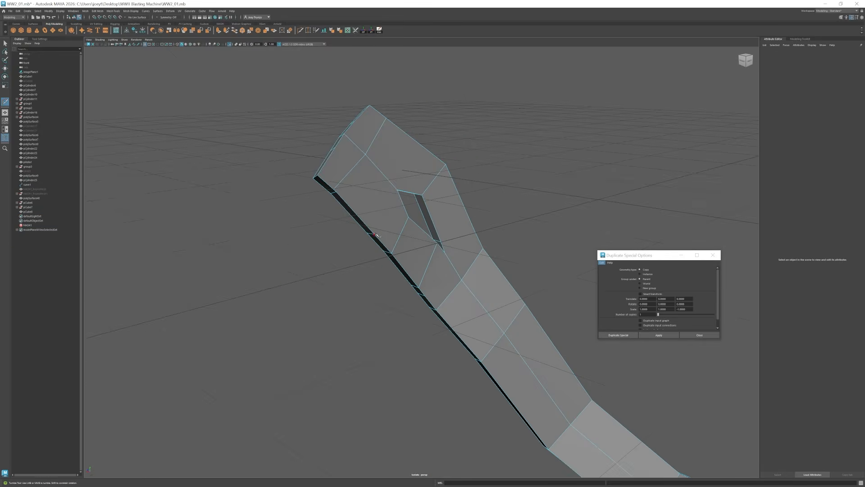
{"action": "left_click_drag", "start_coordinate": [427, 150], "coordinate": [438, 310], "text": "alt"}
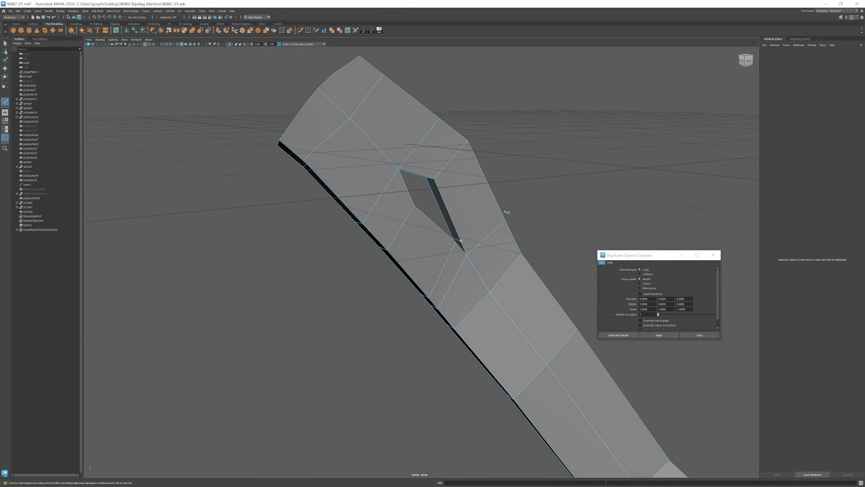
{"action": "left_click_drag", "start_coordinate": [507, 211], "coordinate": [523, 264], "text": "alt"}
{"action": "scroll", "coordinate": [522, 264], "scroll_direction": "up", "scroll_amount": 3}
{"action": "key", "text": "ctrl+z"}
{"action": "left_click", "coordinate": [477, 241]}
{"action": "key", "text": "w"}
Exit isolation and move the strap's vertices beside the slit to match the reference image in the front view.
{"action": "left_click_drag", "start_coordinate": [479, 243], "coordinate": [518, 290], "text": "alt"}
{"action": "scroll", "coordinate": [518, 290], "scroll_direction": "down", "scroll_amount": 5}
{"action": "key", "text": "3"}
{"action": "left_click", "coordinate": [229, 44]}
{"action": "left_click_drag", "start_coordinate": [321, 288], "coordinate": [355, 290], "text": "alt"}
{"action": "key", "text": "space"}
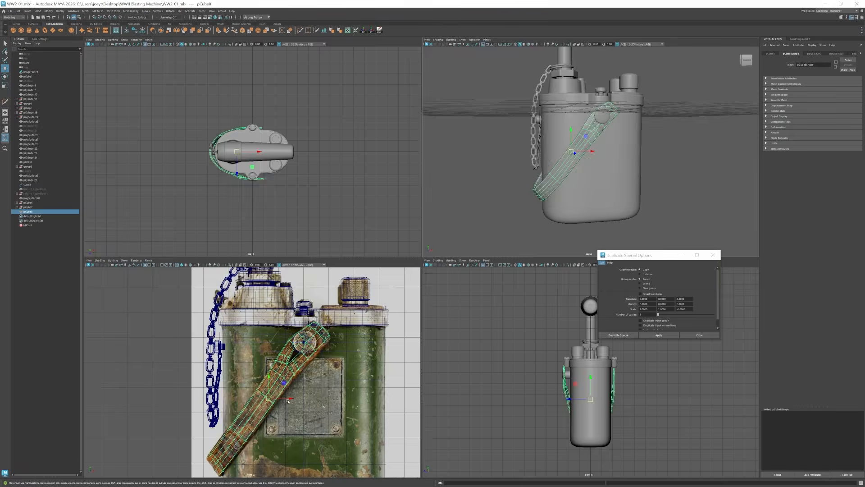
{"action": "key", "text": "space"}
{"action": "left_click_drag", "start_coordinate": [406, 216], "coordinate": [432, 231]}
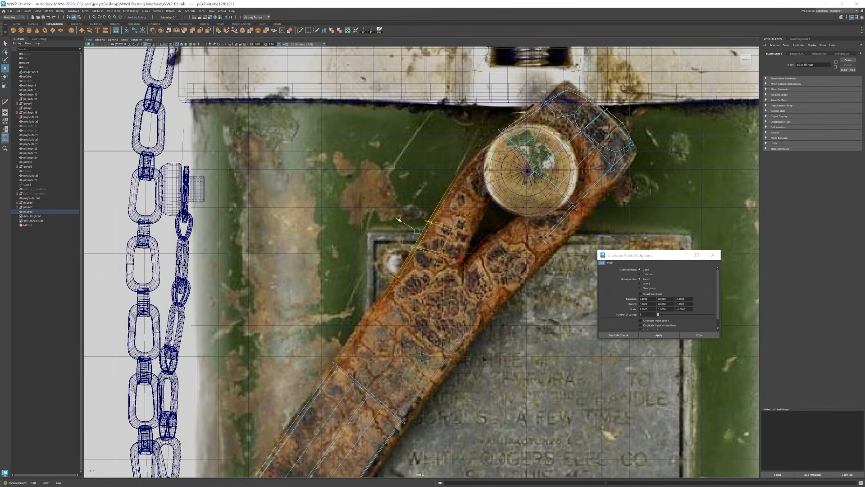
{"action": "key", "text": "space"}
{"action": "key", "text": "space"}
Reposition the strap's faces around and below the slit to refine its bend alongside the body.
{"action": "left_click_drag", "start_coordinate": [428, 272], "coordinate": [402, 245], "text": "alt"}
{"action": "scroll", "coordinate": [401, 245], "scroll_direction": "up", "scroll_amount": 4}
{"action": "right_click_drag", "start_coordinate": [401, 245], "coordinate": [402, 270]}
{"action": "left_click", "coordinate": [398, 210]}
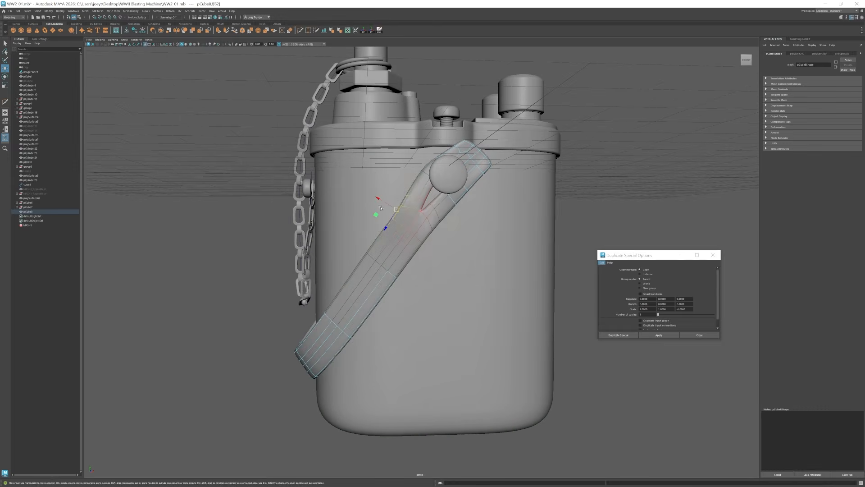
{"action": "left_click_drag", "start_coordinate": [411, 261], "coordinate": [428, 237], "text": "alt"}
{"action": "left_click", "coordinate": [428, 236]}
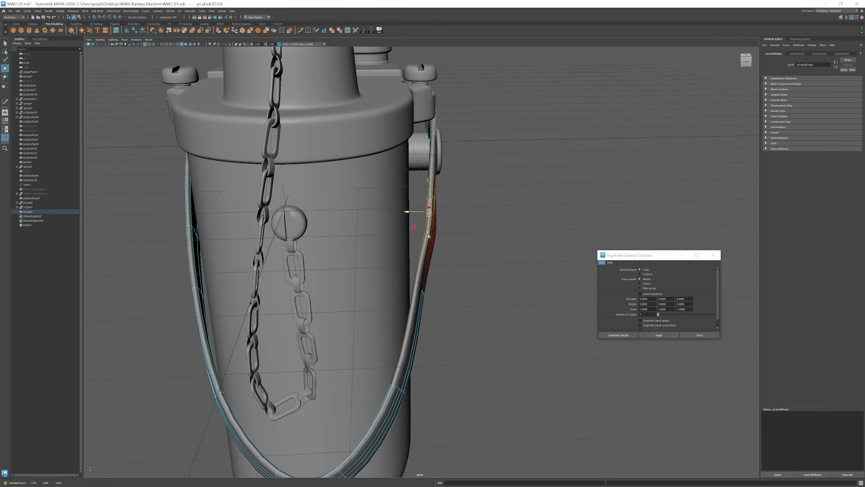
{"action": "scroll", "coordinate": [428, 253], "scroll_direction": "down", "scroll_amount": 5}
{"action": "scroll", "coordinate": [428, 243], "scroll_direction": "up", "scroll_amount": 6}
{"action": "left_click", "coordinate": [412, 219]}
{"action": "left_click_drag", "start_coordinate": [427, 276], "coordinate": [545, 372], "text": "alt"}
{"action": "left_click", "coordinate": [412, 236]}
{"action": "left_click", "coordinate": [443, 257]}
{"action": "scroll", "coordinate": [443, 257], "scroll_direction": "down", "scroll_amount": 8}
{"action": "scroll", "coordinate": [406, 289], "scroll_direction": "up", "scroll_amount": 5}
Insert an edge loop along the strap's rim and restore its smooth preview.
{"action": "left_click", "coordinate": [245, 329]}
{"action": "key", "text": "1"}
{"action": "right_click_drag", "start_coordinate": [246, 328], "coordinate": [246, 293]}
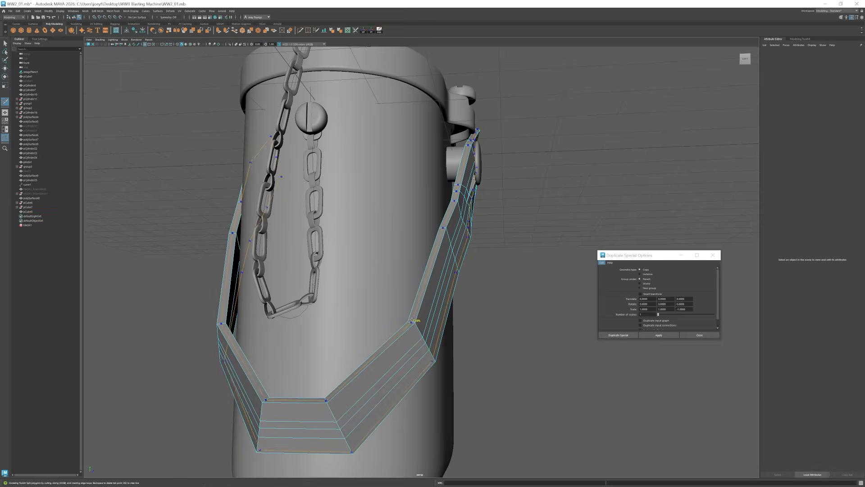
{"action": "key", "text": "3"}
{"action": "scroll", "coordinate": [242, 294], "scroll_direction": "down", "scroll_amount": 6}
{"action": "left_click", "coordinate": [377, 312]}
{"action": "scroll", "coordinate": [377, 311], "scroll_direction": "up", "scroll_amount": 3}
Apply the Transform operation to all the strap's vertices and bevel its edges at the bend around the body's narrow side.
{"action": "left_click", "coordinate": [97, 11]}
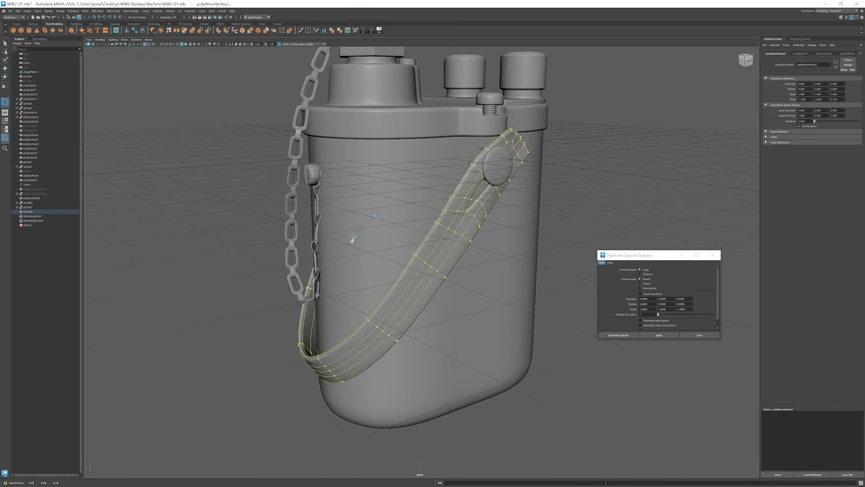
{"action": "left_click", "coordinate": [595, 232]}
{"action": "left_click_drag", "start_coordinate": [387, 252], "coordinate": [442, 252], "text": "alt"}
{"action": "left_click", "coordinate": [359, 392]}
{"action": "key", "text": "1"}
{"action": "key", "text": "ctrl+b"}
{"action": "left_click", "coordinate": [568, 156]}
{"action": "scroll", "coordinate": [424, 270], "scroll_direction": "down", "scroll_amount": 6}
{"action": "left_click_drag", "start_coordinate": [437, 287], "coordinate": [388, 288], "text": "alt"}
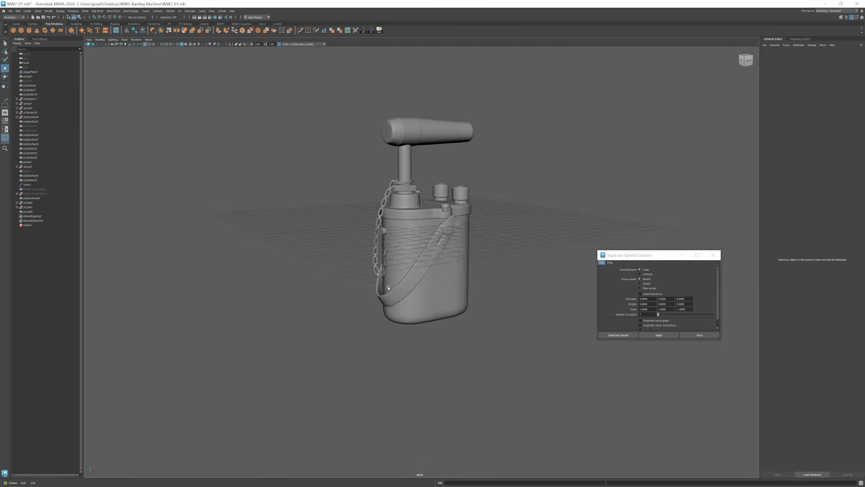
Move the vertices of the strap's rounded end above the round screw.
{"action": "scroll", "coordinate": [388, 287], "scroll_direction": "up", "scroll_amount": 7}
{"action": "left_click_drag", "start_coordinate": [536, 315], "coordinate": [468, 315], "text": "alt"}
{"action": "left_click", "coordinate": [419, 184]}
{"action": "key", "text": "1"}
{"action": "right_click_drag", "start_coordinate": [419, 185], "coordinate": [383, 184]}
{"action": "left_click_drag", "start_coordinate": [529, 131], "coordinate": [407, 217]}
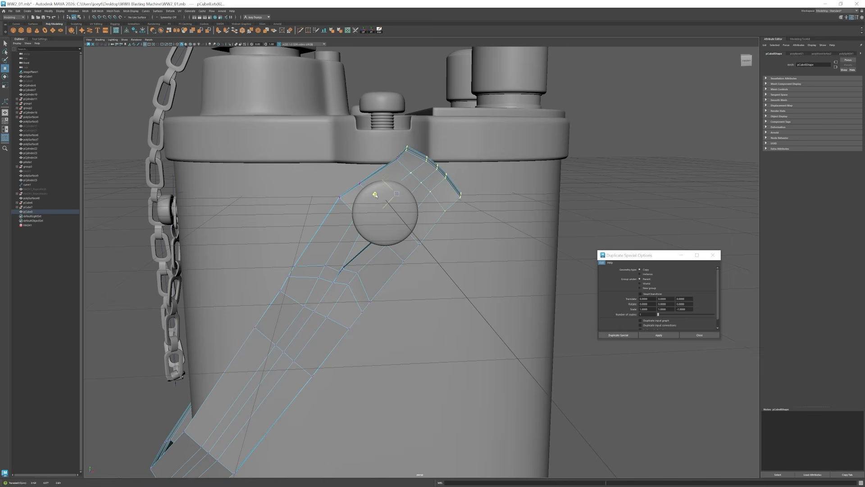
{"action": "key", "text": "3"}
{"action": "left_click", "coordinate": [599, 194]}
Adjust the vertices along the strap's lower edge beside the round screw to refine its outline.
{"action": "scroll", "coordinate": [423, 270], "scroll_direction": "down", "scroll_amount": 8}
{"action": "left_click_drag", "start_coordinate": [424, 288], "coordinate": [370, 252], "text": "alt"}
{"action": "scroll", "coordinate": [493, 318], "scroll_direction": "up", "scroll_amount": 7}
{"action": "scroll", "coordinate": [323, 293], "scroll_direction": "down", "scroll_amount": 8}
{"action": "left_click", "coordinate": [391, 290]}
{"action": "scroll", "coordinate": [452, 281], "scroll_direction": "up", "scroll_amount": 10}
{"action": "scroll", "coordinate": [452, 282], "scroll_direction": "down", "scroll_amount": 6}
{"action": "scroll", "coordinate": [369, 252], "scroll_direction": "up", "scroll_amount": 5}
{"action": "scroll", "coordinate": [404, 235], "scroll_direction": "up", "scroll_amount": 3}
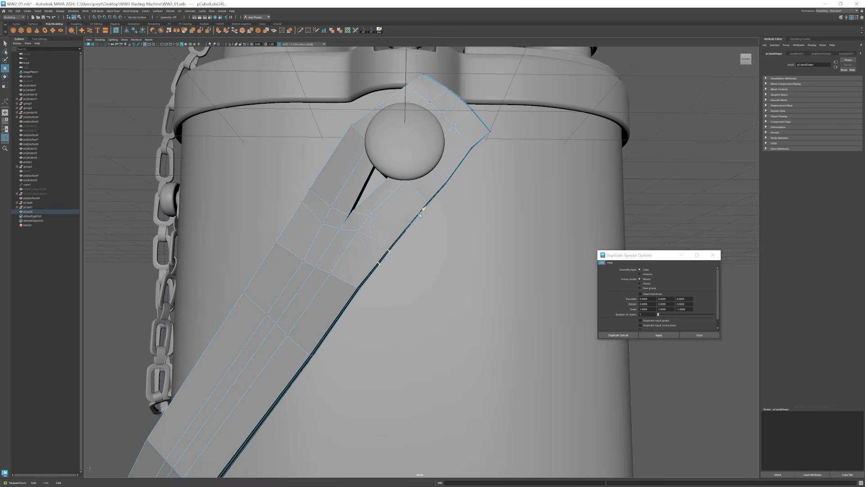
{"action": "left_click", "coordinate": [672, 182]}
Examine the smoothed strap and the whole blasting machine from several angles.
{"action": "scroll", "coordinate": [351, 319], "scroll_direction": "down", "scroll_amount": 10}
{"action": "scroll", "coordinate": [363, 298], "scroll_direction": "up", "scroll_amount": 5}
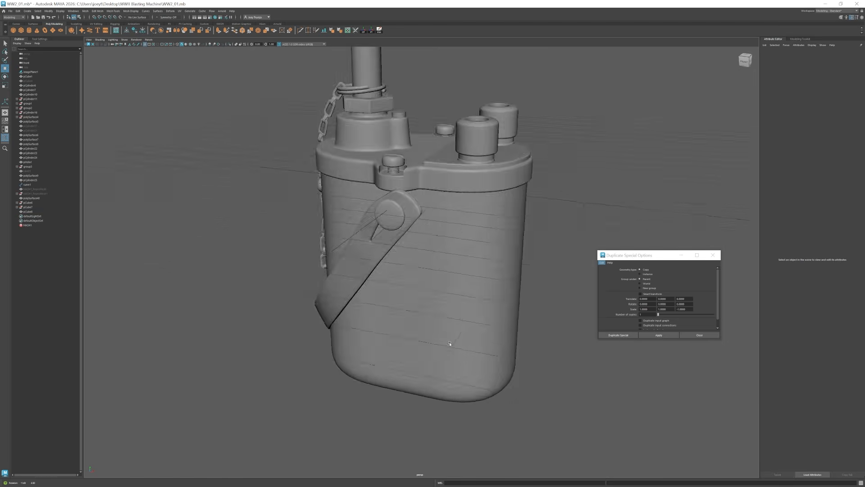
{"action": "left_click_drag", "start_coordinate": [450, 344], "coordinate": [409, 348], "text": "alt"}
{"action": "scroll", "coordinate": [409, 347], "scroll_direction": "down", "scroll_amount": 5}
{"action": "scroll", "coordinate": [477, 286], "scroll_direction": "up", "scroll_amount": 8}
{"action": "scroll", "coordinate": [477, 286], "scroll_direction": "down", "scroll_amount": 7}
{"action": "left_click_drag", "start_coordinate": [450, 282], "coordinate": [353, 272], "text": "alt"}
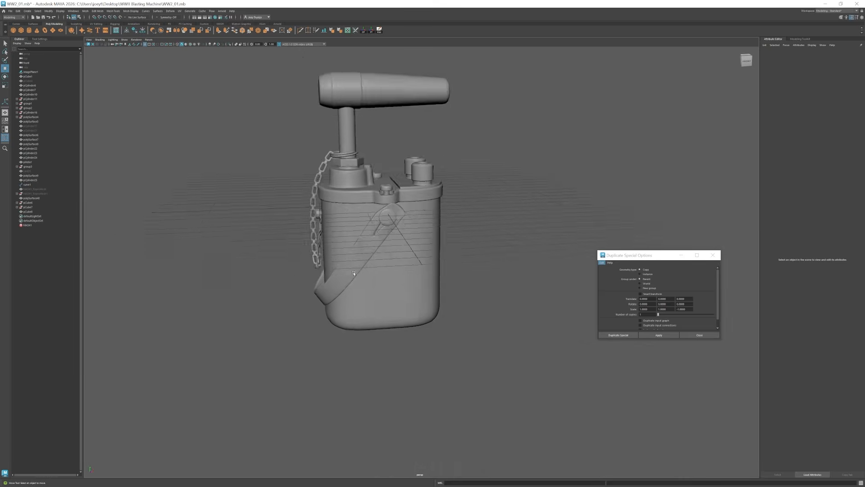
{"action": "scroll", "coordinate": [354, 273], "scroll_direction": "up", "scroll_amount": 3}
Create a cube and fit it as a flat plate over the engraved metal nameplate in the reference image.
{"action": "left_click", "coordinate": [21, 30]}
{"action": "key", "text": "r"}
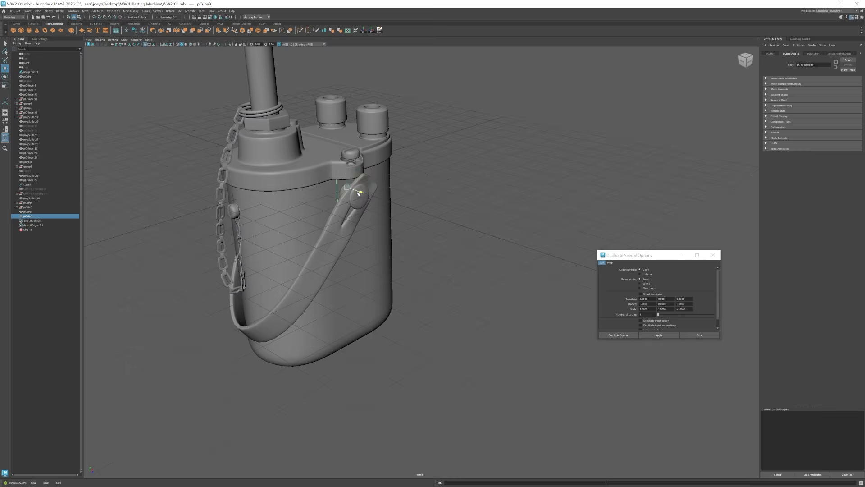
{"action": "key", "text": "space"}
{"action": "key", "text": "space"}
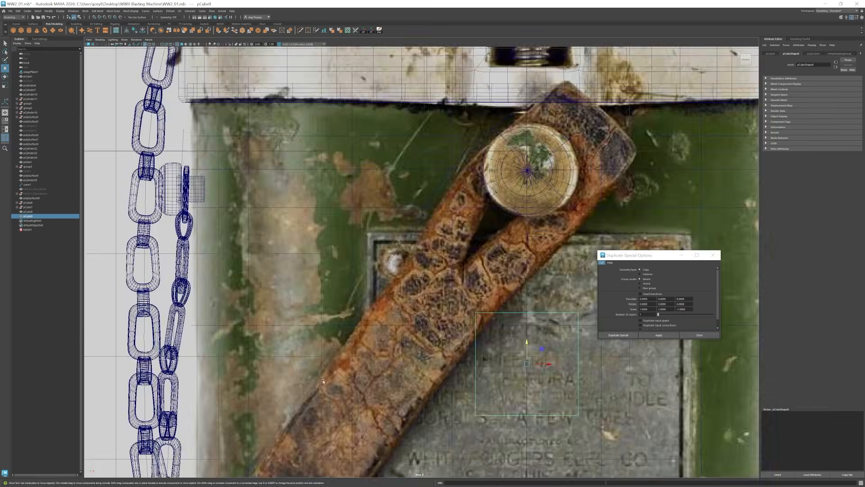
{"action": "scroll", "coordinate": [386, 225], "scroll_direction": "down", "scroll_amount": 8}
{"action": "left_click_drag", "start_coordinate": [386, 197], "coordinate": [386, 290]}
{"action": "key", "text": "r"}
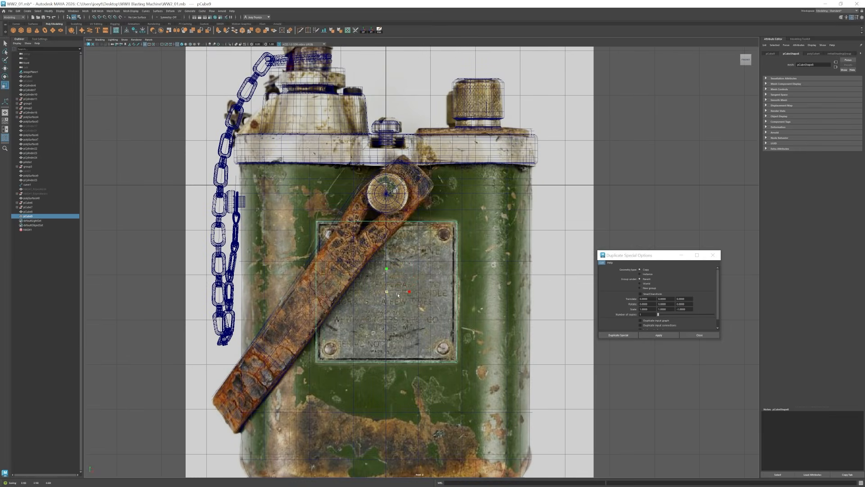
Insert a vertical edge loop through the middle of the nameplate and adjust the plate against the curved body.
{"action": "key", "text": "space"}
{"action": "key", "text": "space"}
{"action": "scroll", "coordinate": [398, 271], "scroll_direction": "up", "scroll_amount": 5}
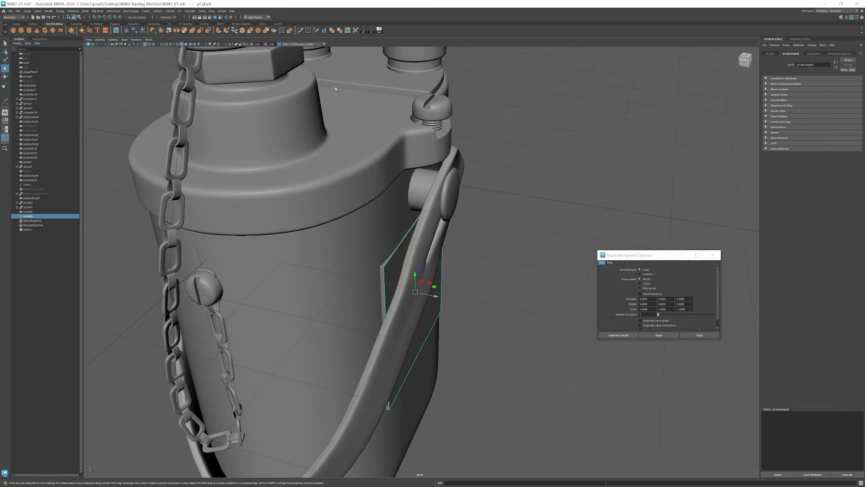
{"action": "key", "text": "ctrl+shift+x"}
{"action": "left_click_drag", "start_coordinate": [424, 286], "coordinate": [316, 252], "text": "alt"}
{"action": "left_click", "coordinate": [313, 150], "text": "ctrl"}
{"action": "key", "text": "w"}
{"action": "left_click_drag", "start_coordinate": [295, 224], "coordinate": [396, 266], "text": "alt"}
{"action": "left_click_drag", "start_coordinate": [388, 301], "coordinate": [488, 305]}
Bevel the nameplate's middle edge loop to split it into separate vertical edges.
{"action": "key", "text": "ctrl+b"}
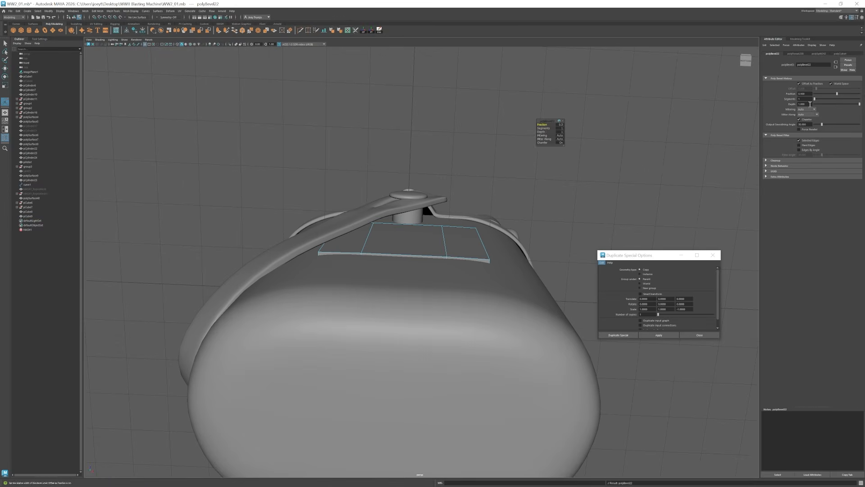
{"action": "left_click", "coordinate": [38, 39]}
{"action": "left_click_drag", "start_coordinate": [426, 220], "coordinate": [400, 293], "text": "alt"}
{"action": "key", "text": "ctrl+b"}
{"action": "key", "text": "q"}
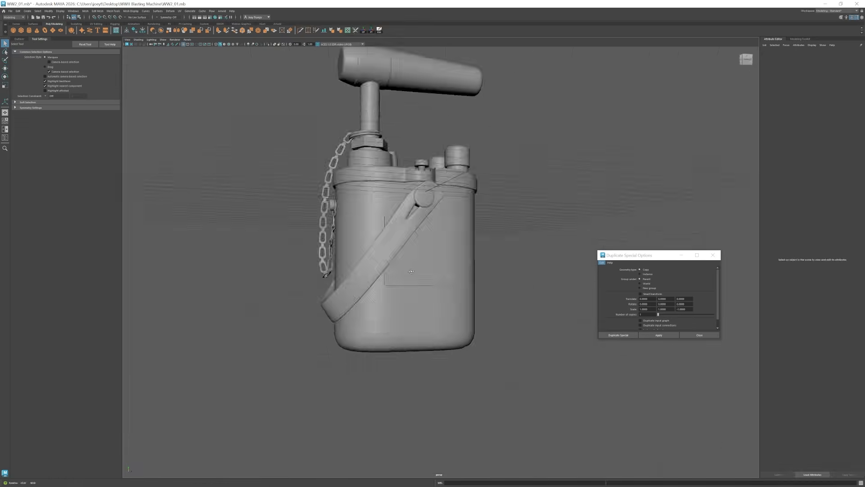
Adjust the nameplate's middle vertical edge loop so the plate follows the curve of the body.
{"action": "left_click", "coordinate": [418, 205]}
{"action": "left_click_drag", "start_coordinate": [417, 204], "coordinate": [411, 315], "text": "alt"}
{"action": "key", "text": "w"}
{"action": "key", "text": "F10"}
{"action": "double_click", "coordinate": [346, 266]}
{"action": "left_click_drag", "start_coordinate": [346, 266], "coordinate": [422, 176], "text": "alt"}
{"action": "scroll", "coordinate": [454, 342], "scroll_direction": "up", "scroll_amount": 3}
{"action": "double_click", "coordinate": [421, 174]}
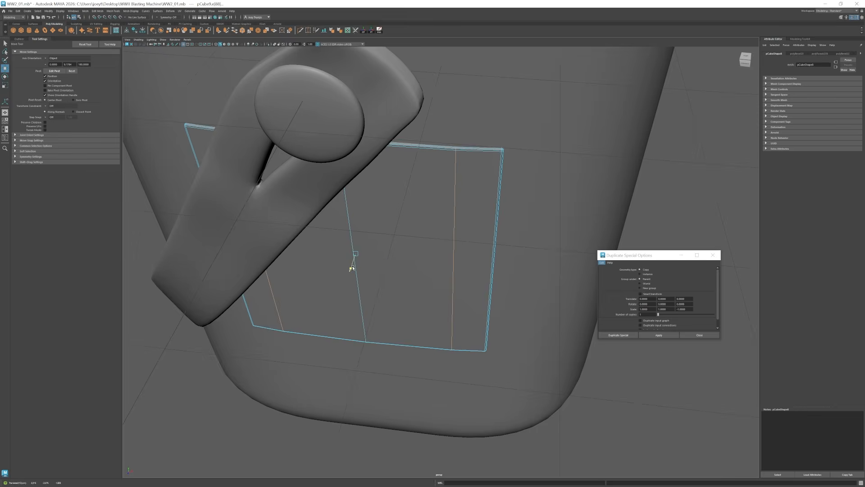
{"action": "left_click_drag", "start_coordinate": [353, 268], "coordinate": [379, 143], "text": "alt"}
{"action": "scroll", "coordinate": [368, 213], "scroll_direction": "down", "scroll_amount": 10}
{"action": "left_click_drag", "start_coordinate": [332, 266], "coordinate": [535, 249], "text": "alt"}
{"action": "left_click", "coordinate": [535, 249]}
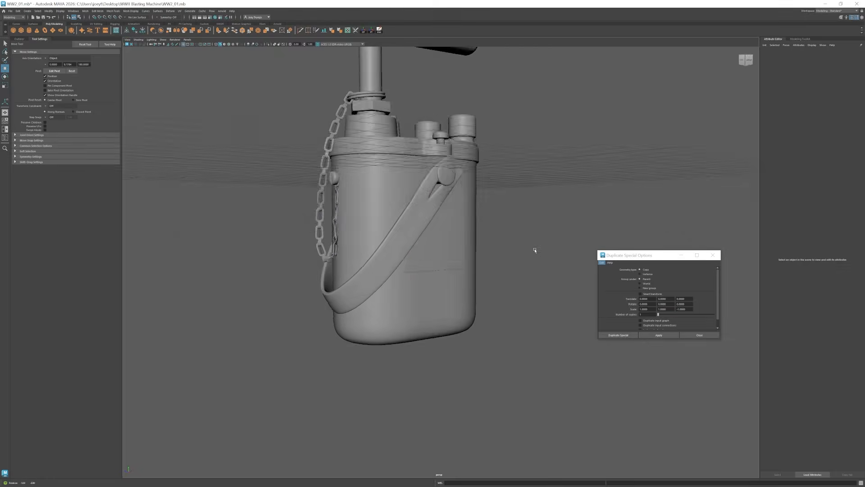
Cut an additional edge loop into the machine's body with Multi-Cut and restore its smooth preview.
{"action": "left_click", "coordinate": [428, 270]}
{"action": "left_click_drag", "start_coordinate": [428, 270], "coordinate": [432, 153], "text": "alt"}
{"action": "key", "text": "3"}
{"action": "key", "text": "1"}
{"action": "key", "text": "F11"}
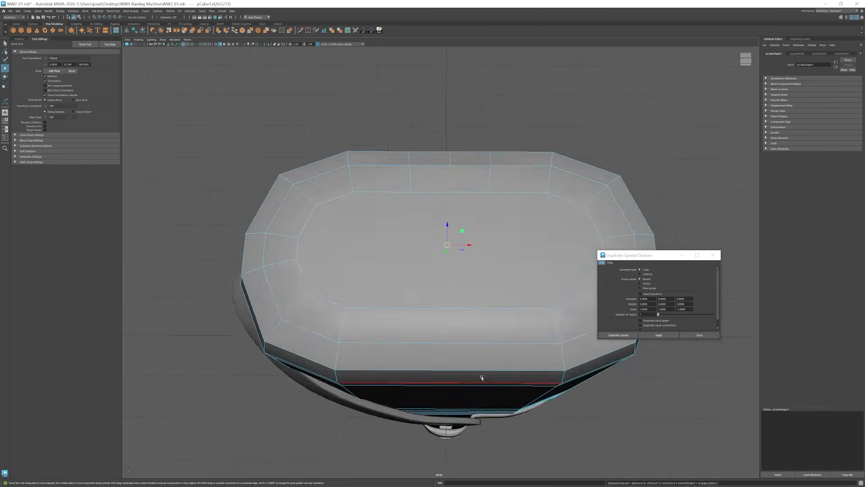
{"action": "scroll", "coordinate": [482, 377], "scroll_direction": "down", "scroll_amount": 3}
{"action": "key", "text": "ctrl+shift+x"}
{"action": "left_click_drag", "start_coordinate": [434, 291], "coordinate": [495, 216], "text": "alt"}
{"action": "key", "text": "w"}
{"action": "double_click", "coordinate": [404, 293]}
{"action": "key", "text": "3"}
{"action": "left_click_drag", "start_coordinate": [404, 293], "coordinate": [518, 245], "text": "alt"}
Move the vertices at both sides of the nameplate so the plate hugs the curved body.
{"action": "left_click", "coordinate": [541, 180]}
{"action": "left_click_drag", "start_coordinate": [450, 190], "coordinate": [441, 282], "text": "alt"}
{"action": "scroll", "coordinate": [440, 282], "scroll_direction": "up", "scroll_amount": 5}
{"action": "middle_click_drag", "start_coordinate": [440, 282], "coordinate": [540, 288], "text": "alt"}
{"action": "right_click_drag", "start_coordinate": [432, 225], "coordinate": [391, 223]}
{"action": "left_click_drag", "start_coordinate": [304, 194], "coordinate": [363, 247]}
{"action": "middle_click_drag", "start_coordinate": [635, 185], "coordinate": [533, 177], "text": "alt"}
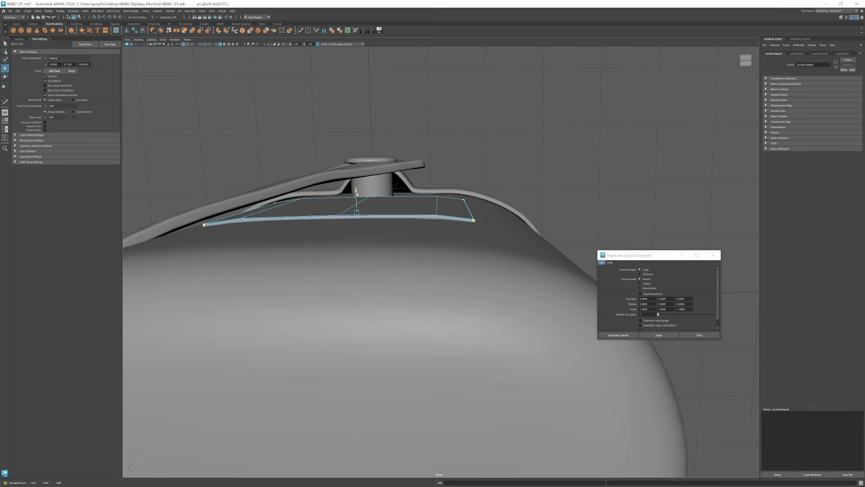
{"action": "scroll", "coordinate": [415, 232], "scroll_direction": "down", "scroll_amount": 2}
{"action": "middle_click_drag", "start_coordinate": [415, 232], "coordinate": [606, 206], "text": "alt"}
{"action": "left_click_drag", "start_coordinate": [455, 169], "coordinate": [518, 218], "text": "shift"}
{"action": "middle_click_drag", "start_coordinate": [518, 218], "coordinate": [424, 247], "text": "alt"}
{"action": "scroll", "coordinate": [424, 247], "scroll_direction": "up", "scroll_amount": 4}
{"action": "left_click_drag", "start_coordinate": [466, 166], "coordinate": [465, 169]}
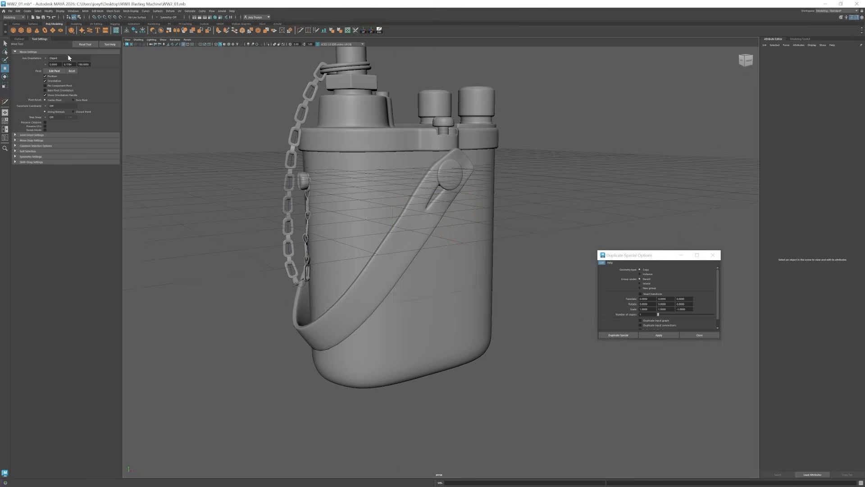
Create a sphere on the front of the body and flatten it into a rivet head.
{"action": "left_click", "coordinate": [451, 238]}
{"action": "scroll", "coordinate": [450, 238], "scroll_direction": "up", "scroll_amount": 4}
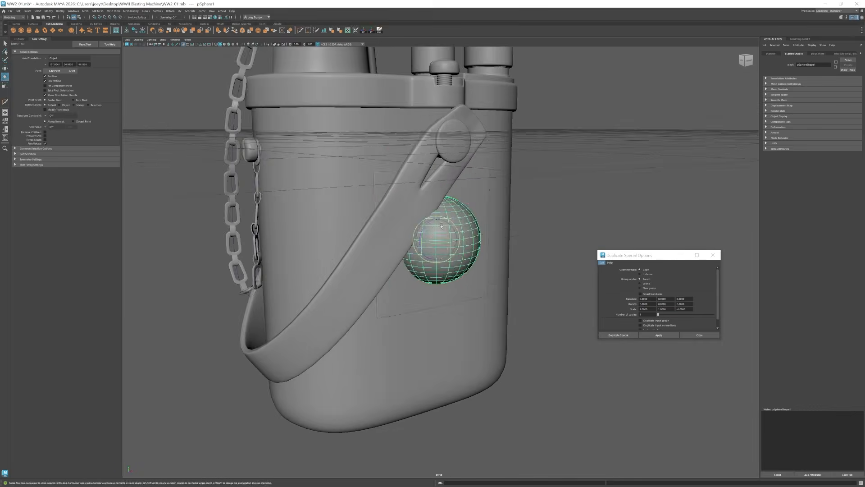
{"action": "left_click_drag", "start_coordinate": [473, 271], "coordinate": [404, 275], "text": "alt"}
{"action": "key", "text": "e"}
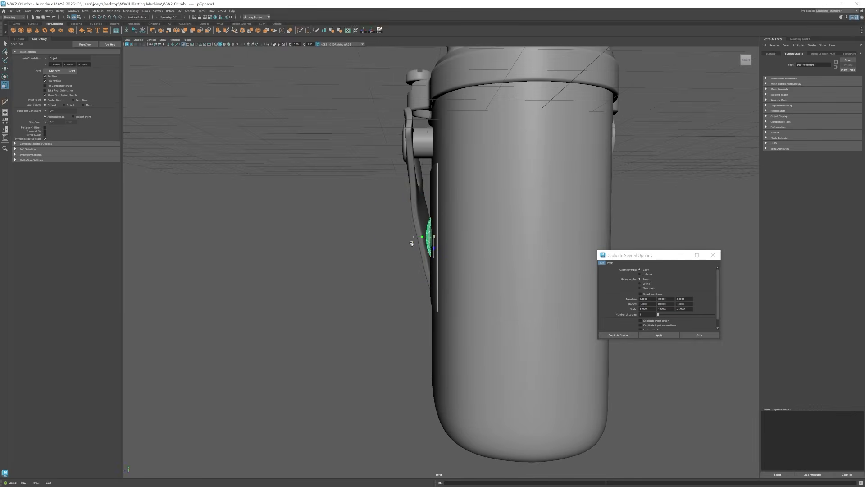
Scale and position the rivet head over the nameplate's upper-right rivet in the reference image.
{"action": "key", "text": "space"}
{"action": "key", "text": "space"}
{"action": "key", "text": "w"}
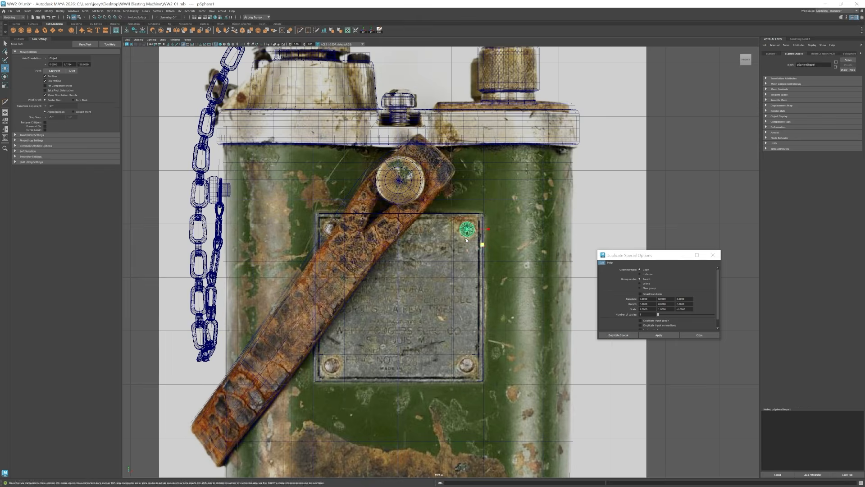
{"action": "scroll", "coordinate": [468, 234], "scroll_direction": "up", "scroll_amount": 5}
{"action": "key", "text": "r"}
{"action": "scroll", "coordinate": [451, 225], "scroll_direction": "down", "scroll_amount": 9}
{"action": "key", "text": "w"}
{"action": "scroll", "coordinate": [451, 225], "scroll_direction": "up", "scroll_amount": 5}
Duplicate the rivet head onto the other three corners of the nameplate.
{"action": "key", "text": "ctrl+d"}
{"action": "left_click_drag", "start_coordinate": [492, 255], "coordinate": [451, 256]}
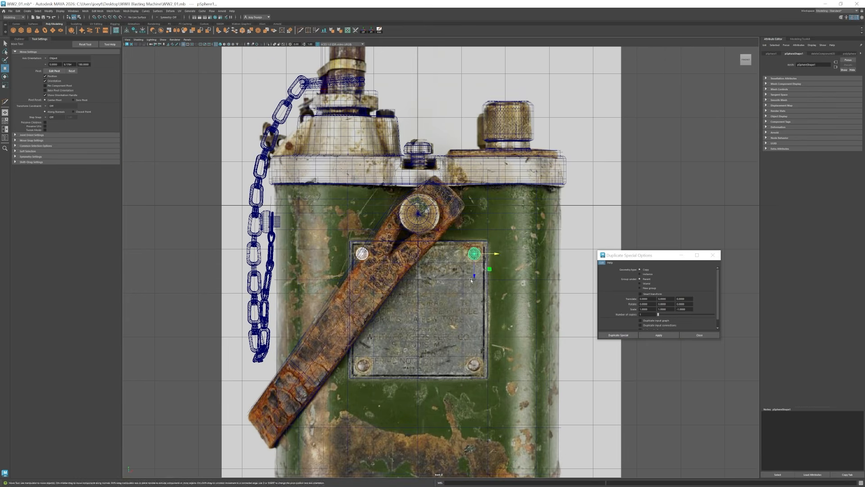
{"action": "scroll", "coordinate": [409, 364], "scroll_direction": "up", "scroll_amount": 4}
{"action": "left_click", "coordinate": [332, 366]}
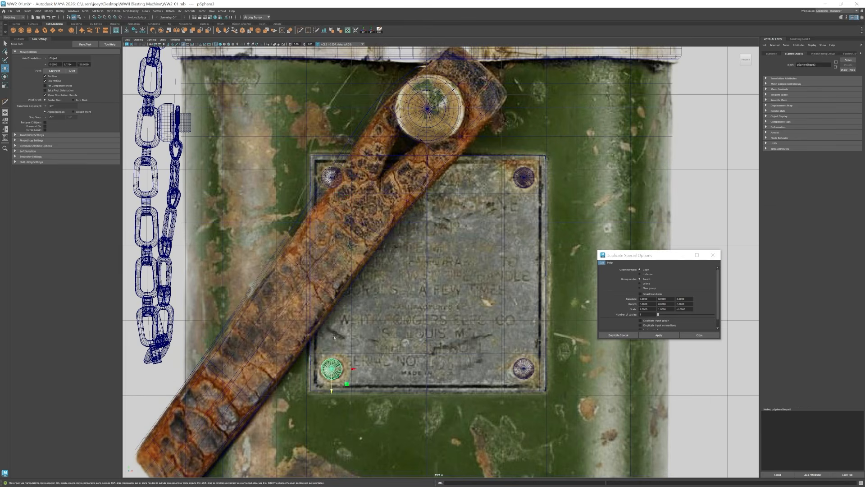
{"action": "left_click", "coordinate": [524, 369], "text": "shift"}
Examine the riveted nameplate and the whole blasting machine from several angles.
{"action": "key", "text": "space"}
{"action": "key", "text": "space"}
{"action": "scroll", "coordinate": [588, 164], "scroll_direction": "up", "scroll_amount": 4}
{"action": "scroll", "coordinate": [640, 181], "scroll_direction": "down", "scroll_amount": 6}
{"action": "left_click", "coordinate": [654, 185]}
{"action": "left_click_drag", "start_coordinate": [655, 185], "coordinate": [500, 272], "text": "alt"}
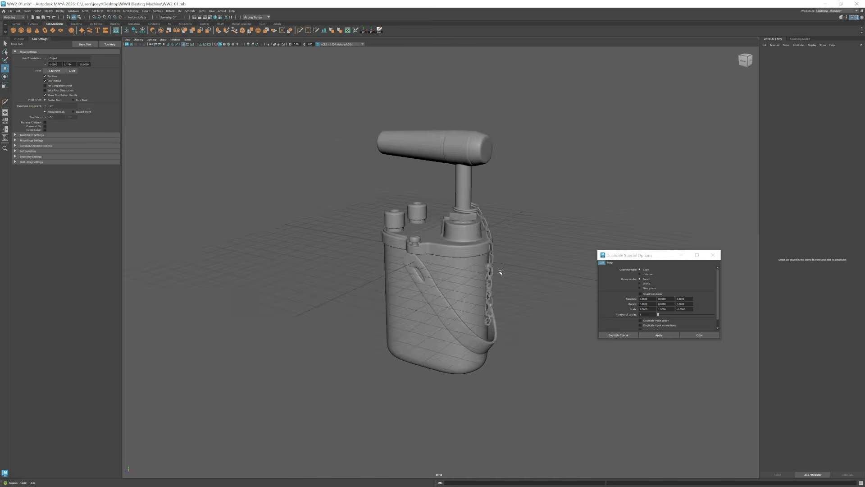
{"action": "left_click_drag", "start_coordinate": [416, 269], "coordinate": [351, 224], "text": "alt"}
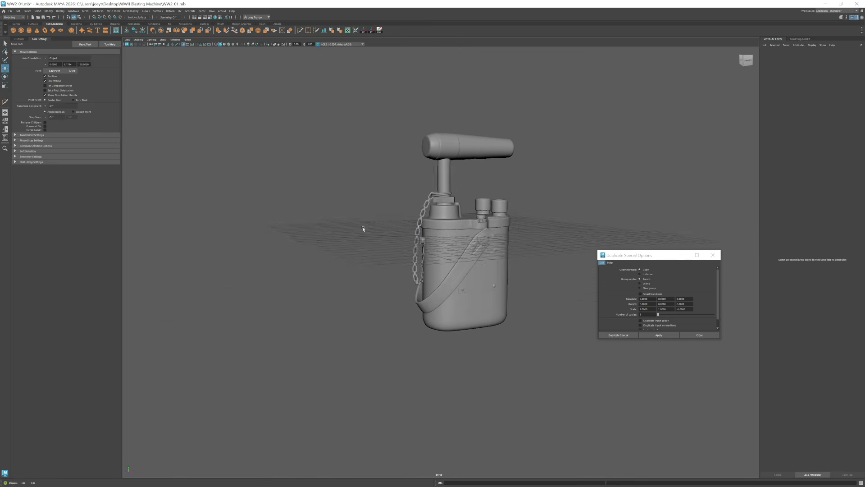
Select the chain mesh and adjust its upper links near the ring around the shaft.
{"action": "scroll", "coordinate": [452, 204], "scroll_direction": "up", "scroll_amount": 10}
{"action": "left_click", "coordinate": [360, 149]}
{"action": "key", "text": "r"}
{"action": "left_click_drag", "start_coordinate": [239, 59], "coordinate": [216, 68], "text": "alt"}
{"action": "scroll", "coordinate": [323, 164], "scroll_direction": "up", "scroll_amount": 4}
{"action": "left_click", "coordinate": [311, 157]}
{"action": "scroll", "coordinate": [323, 164], "scroll_direction": "down", "scroll_amount": 8}
{"action": "key", "text": "w"}
{"action": "left_click", "coordinate": [19, 39]}
{"action": "left_click", "coordinate": [33, 198]}
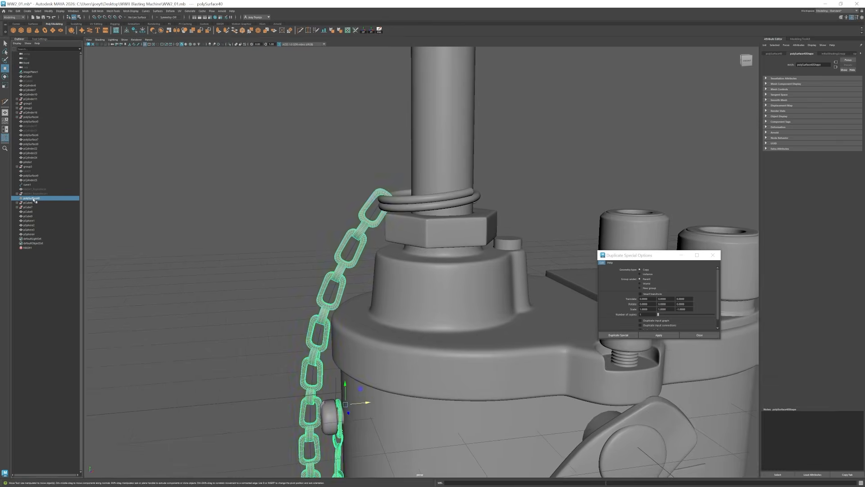
{"action": "scroll", "coordinate": [323, 155], "scroll_direction": "up", "scroll_amount": 3}
{"action": "right_click_drag", "start_coordinate": [323, 153], "coordinate": [323, 169]}
{"action": "double_click", "coordinate": [361, 176]}
{"action": "scroll", "coordinate": [360, 176], "scroll_direction": "up", "scroll_amount": 3}
{"action": "double_click", "coordinate": [337, 192], "text": "shift"}
{"action": "mouse_move", "coordinate": [352, 130]}
{"action": "left_mouse_down", "text": "alt"}
{"action": "mouse_move", "coordinate": [357, 166]}
{"action": "mouse_move", "coordinate": [352, 129]}
{"action": "left_mouse_up", "text": "alt"}
{"action": "left_click", "coordinate": [352, 130]}
Fit the nameplate and its rivets closely against the curved front of the body.
{"action": "scroll", "coordinate": [244, 230], "scroll_direction": "down", "scroll_amount": 10}
{"action": "middle_click_drag", "start_coordinate": [304, 258], "coordinate": [259, 223], "text": "alt"}
{"action": "left_click_drag", "start_coordinate": [259, 222], "coordinate": [389, 252], "text": "alt"}
{"action": "scroll", "coordinate": [396, 243], "scroll_direction": "up", "scroll_amount": 8}
{"action": "left_click", "coordinate": [417, 198]}
{"action": "left_click_drag", "start_coordinate": [465, 153], "coordinate": [466, 153]}
{"action": "left_click", "coordinate": [518, 180]}
{"action": "mouse_move", "coordinate": [450, 203]}
{"action": "left_mouse_down", "text": "alt"}
{"action": "mouse_move", "coordinate": [360, 207]}
{"action": "mouse_move", "coordinate": [460, 212]}
{"action": "left_mouse_up", "text": "alt"}
{"action": "left_click", "coordinate": [432, 217]}
{"action": "right_click_drag", "start_coordinate": [451, 181], "coordinate": [428, 180]}
{"action": "left_click_drag", "start_coordinate": [500, 86], "coordinate": [485, 104]}
{"action": "left_click", "coordinate": [518, 181]}
{"action": "right_click_drag", "start_coordinate": [518, 180], "coordinate": [405, 216], "text": "alt"}
{"action": "left_click_drag", "start_coordinate": [405, 217], "coordinate": [453, 281], "text": "alt"}
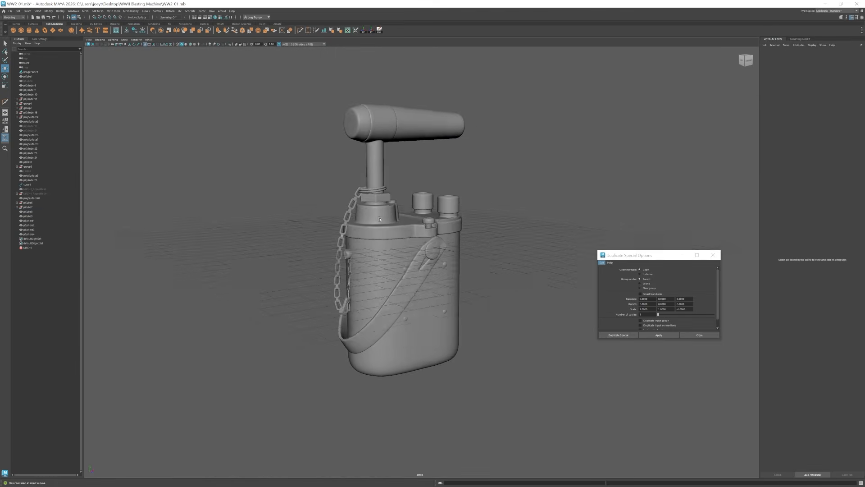
Mirror the carrying strap to the opposite side with Duplicate Special, using a Z scale of -1.
{"action": "middle_click_drag", "start_coordinate": [452, 282], "coordinate": [478, 251], "text": "alt"}
{"action": "left_click_drag", "start_coordinate": [479, 251], "coordinate": [457, 261], "text": "alt"}
{"action": "left_click", "coordinate": [439, 266]}
{"action": "key", "text": "1"}
{"action": "right_click_drag", "start_coordinate": [446, 265], "coordinate": [487, 266], "text": "alt"}
{"action": "right_click_drag", "start_coordinate": [424, 261], "coordinate": [406, 289], "text": "shift"}
{"action": "middle_click", "coordinate": [404, 258], "text": "ctrl"}
{"action": "key", "text": "w"}
{"action": "right_click_drag", "start_coordinate": [433, 289], "coordinate": [396, 293], "text": "alt"}
{"action": "left_click_drag", "start_coordinate": [311, 311], "coordinate": [402, 126]}
{"action": "left_click", "coordinate": [659, 334]}
Align the centre vertices of the two strap halves, combine the halves into one mesh and turn on smooth preview.
{"action": "right_click_drag", "start_coordinate": [406, 270], "coordinate": [468, 270], "text": "alt"}
{"action": "right_click_drag", "start_coordinate": [315, 243], "coordinate": [288, 243]}
{"action": "left_click_drag", "start_coordinate": [358, 236], "coordinate": [376, 304]}
{"action": "left_click_drag", "start_coordinate": [390, 269], "coordinate": [388, 270]}
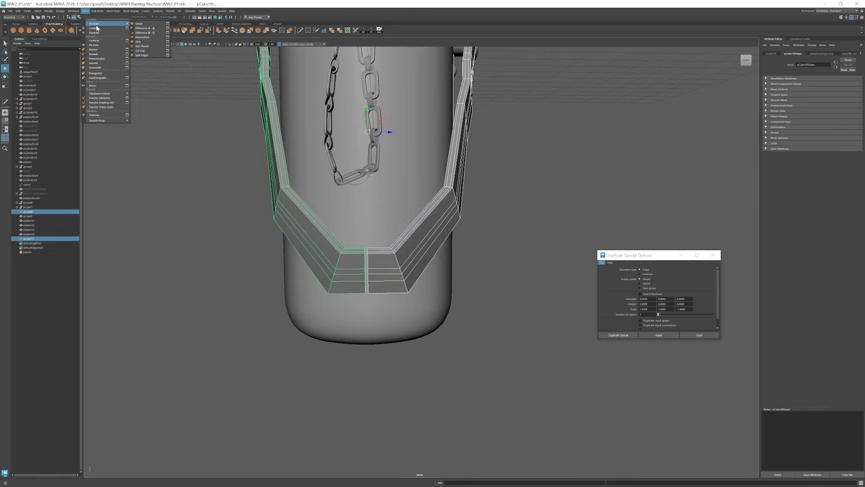
{"action": "key", "text": "3"}
{"action": "left_click", "coordinate": [216, 216]}
Duplicate the strap's screw cylinder, place the copy on the opposite side of the body and save the scene.
{"action": "right_click_drag", "start_coordinate": [406, 265], "coordinate": [326, 271], "text": "alt"}
{"action": "left_click", "coordinate": [425, 209]}
{"action": "key", "text": "w"}
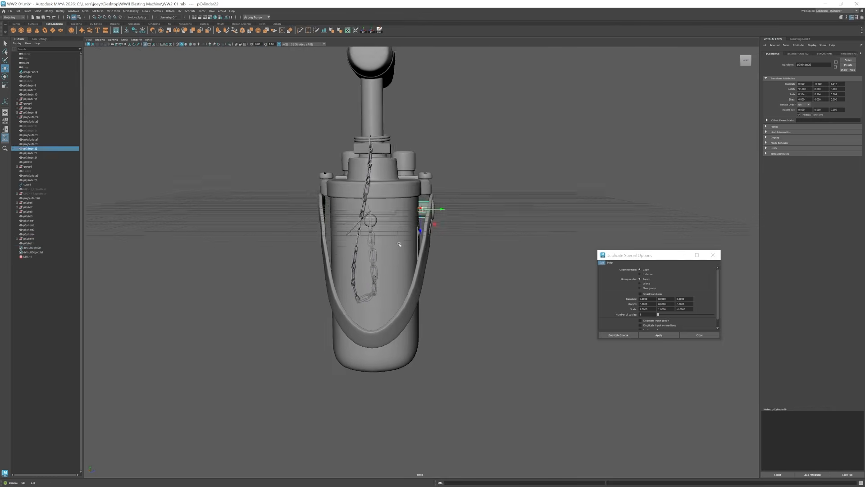
{"action": "key", "text": "ctrl+d"}
{"action": "left_click_drag", "start_coordinate": [440, 211], "coordinate": [356, 248]}
{"action": "left_click", "coordinate": [313, 263]}
{"action": "right_click_drag", "start_coordinate": [356, 248], "coordinate": [398, 278], "text": "alt"}
{"action": "key", "text": "ctrl+s"}
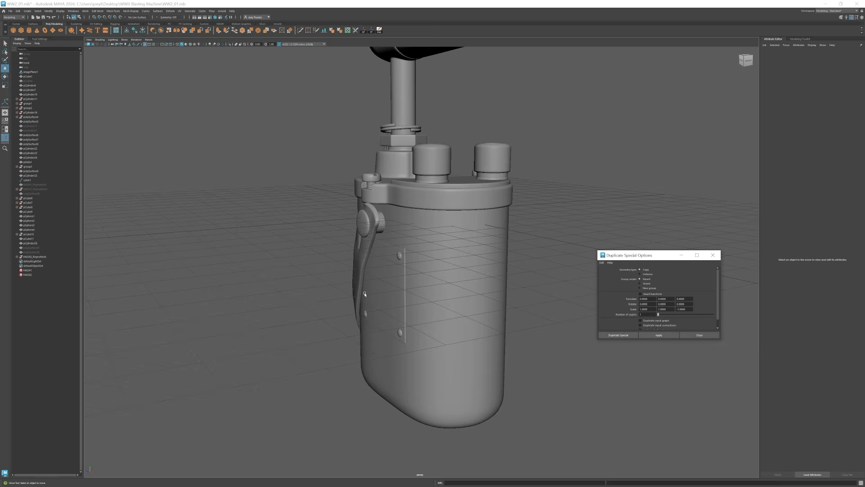
Select the body and the cylinders beneath both strap ends, and isolate them in the view.
{"action": "left_click_drag", "start_coordinate": [365, 293], "coordinate": [534, 288], "text": "alt"}
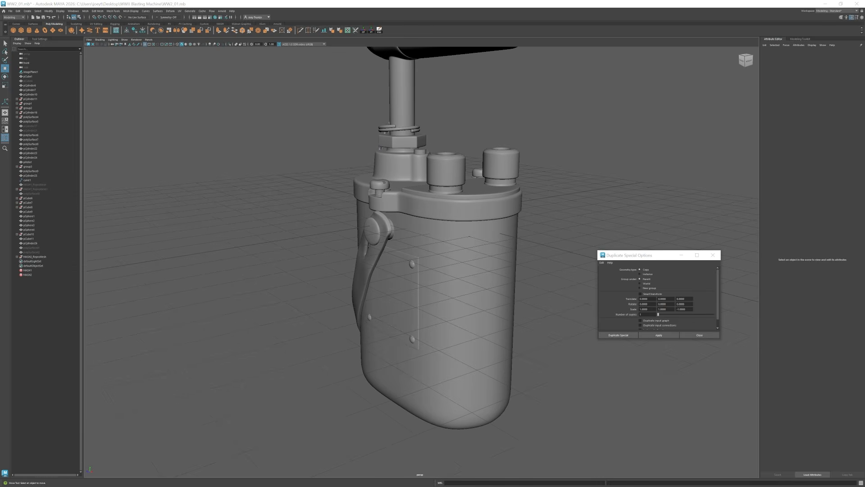
{"action": "left_click", "coordinate": [373, 231]}
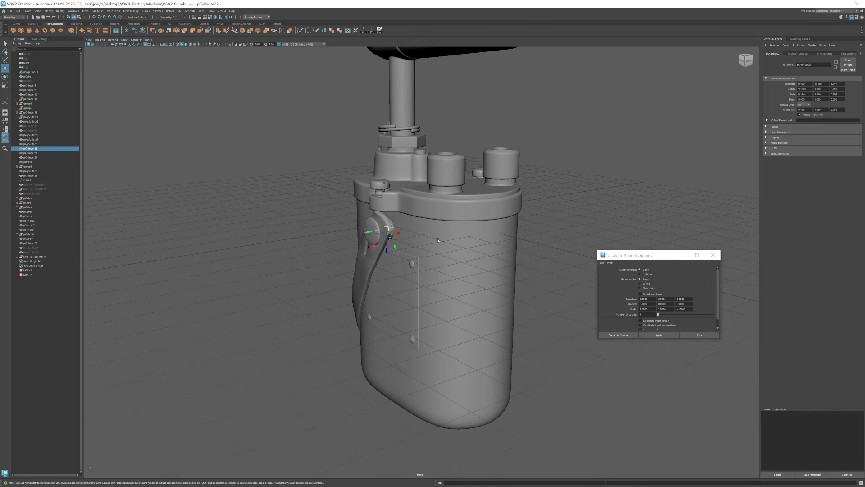
{"action": "left_click", "coordinate": [450, 289], "text": "shift"}
{"action": "left_click_drag", "start_coordinate": [451, 288], "coordinate": [532, 279], "text": "alt"}
{"action": "left_click", "coordinate": [460, 229], "text": "shift"}
{"action": "key", "text": "ctrl+1"}
{"action": "left_click_drag", "start_coordinate": [342, 194], "coordinate": [298, 215], "text": "alt"}
{"action": "right_click_drag", "start_coordinate": [298, 215], "coordinate": [360, 238], "text": "alt"}
Duplicate the two screw cylinders as cutters and combine the copies into one mesh.
{"action": "left_click", "coordinate": [354, 241]}
{"action": "key", "text": "ctrl+shift+d"}
{"action": "left_click_drag", "start_coordinate": [429, 264], "coordinate": [382, 217], "text": "alt"}
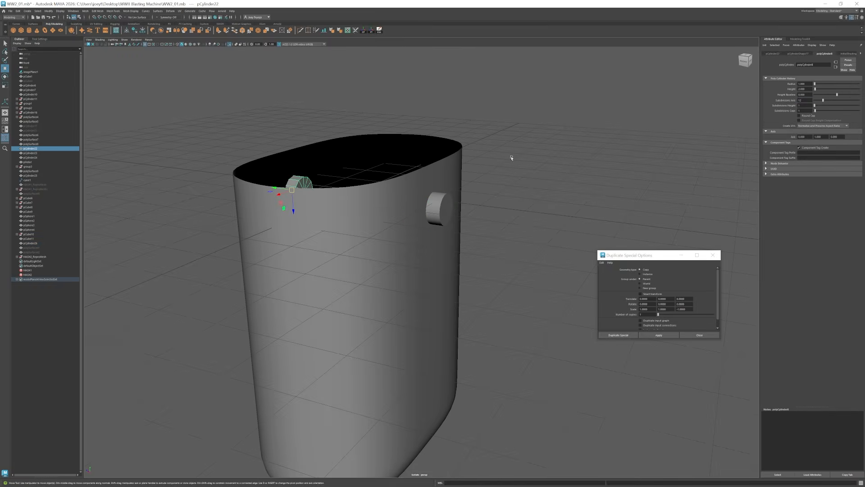
{"action": "left_click_drag", "start_coordinate": [511, 158], "coordinate": [269, 209], "text": "alt"}
{"action": "key", "text": "ctrl+shift+d"}
{"action": "left_click", "coordinate": [85, 12]}
{"action": "left_click", "coordinate": [92, 27]}
{"action": "left_click_drag", "start_coordinate": [455, 242], "coordinate": [420, 239], "text": "alt"}
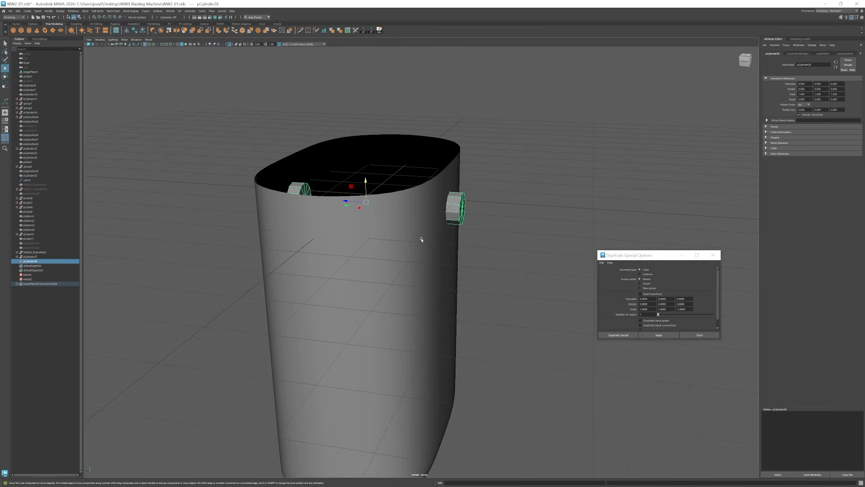
Subtract the combined cylinders from the unsmoothed body with a Boolean Difference (B - A).
{"action": "left_click", "coordinate": [419, 243], "text": "shift"}
{"action": "key", "text": "1"}
{"action": "left_click", "coordinate": [85, 12]}
{"action": "left_click", "coordinate": [146, 33]}
{"action": "left_click_drag", "start_coordinate": [529, 205], "coordinate": [398, 224], "text": "alt"}
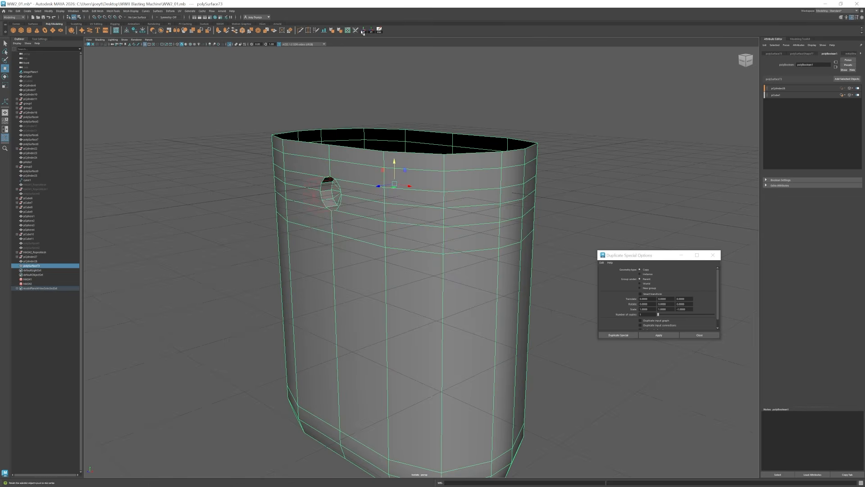
Delete the body's construction history and remove the leftover cylinder faces inside the screw holes.
{"action": "left_click", "coordinate": [379, 30]}
{"action": "left_click_drag", "start_coordinate": [297, 219], "coordinate": [383, 208], "text": "alt"}
{"action": "right_click_drag", "start_coordinate": [383, 209], "coordinate": [382, 235]}
{"action": "left_click_drag", "start_coordinate": [391, 139], "coordinate": [500, 203]}
{"action": "left_click_drag", "start_coordinate": [287, 106], "coordinate": [399, 291], "text": "ctrl"}
{"action": "mouse_move", "coordinate": [360, 198]}
{"action": "left_mouse_down", "text": "alt"}
{"action": "mouse_move", "coordinate": [401, 238]}
{"action": "mouse_move", "coordinate": [432, 244]}
{"action": "mouse_move", "coordinate": [347, 208]}
{"action": "left_mouse_up", "text": "alt"}
{"action": "key", "text": "Delete"}
{"action": "right_click_drag", "start_coordinate": [347, 208], "coordinate": [419, 274], "text": "alt"}
Cut a ring of edges around one screw hole and connect it to the surrounding grid vertices.
{"action": "middle_click_drag", "start_coordinate": [419, 273], "coordinate": [406, 242], "text": "alt"}
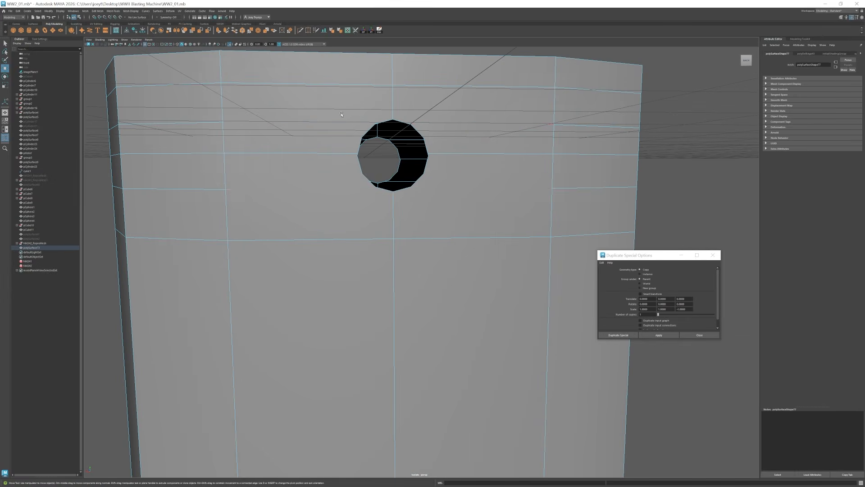
{"action": "left_click_drag", "start_coordinate": [341, 115], "coordinate": [307, 152], "text": "alt"}
{"action": "left_click", "coordinate": [301, 31]}
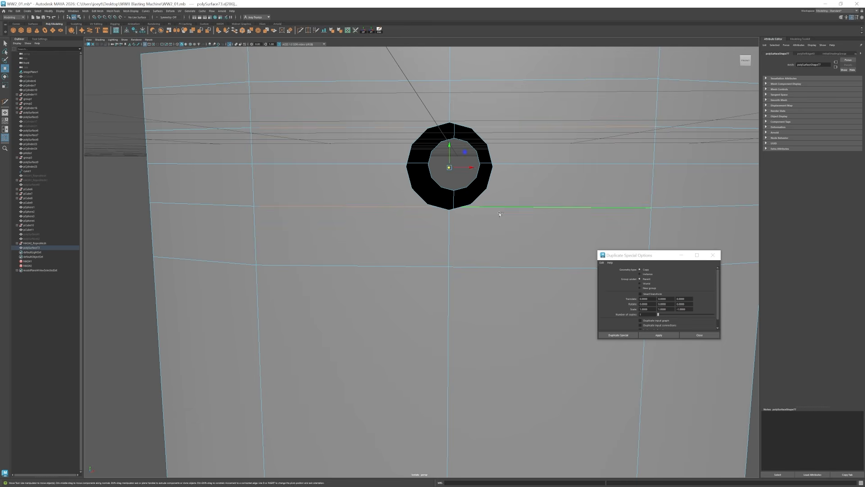
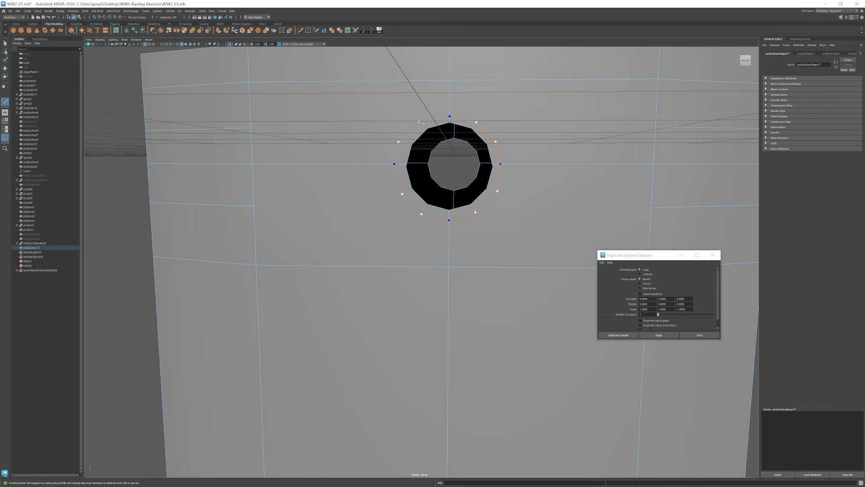
{"action": "left_click_drag", "start_coordinate": [420, 122], "coordinate": [644, 88], "text": "alt"}
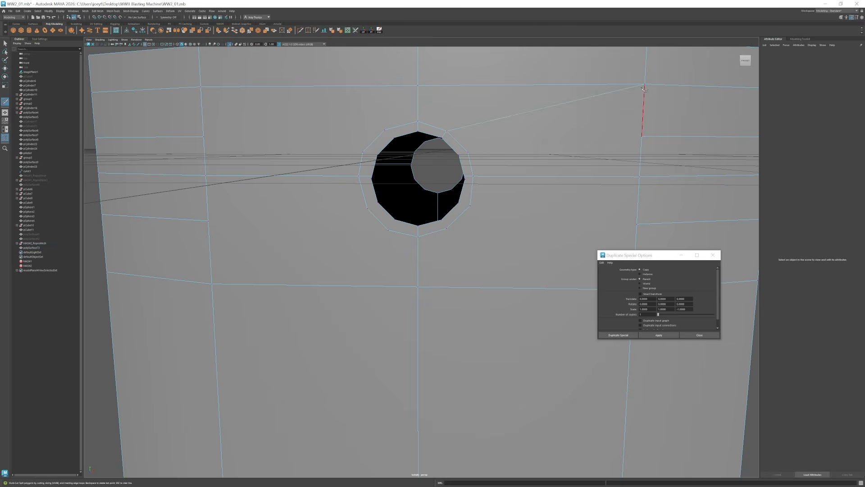
{"action": "middle_click_drag", "start_coordinate": [606, 143], "coordinate": [460, 169], "text": "alt"}
{"action": "middle_click_drag", "start_coordinate": [426, 141], "coordinate": [458, 163], "text": "alt"}
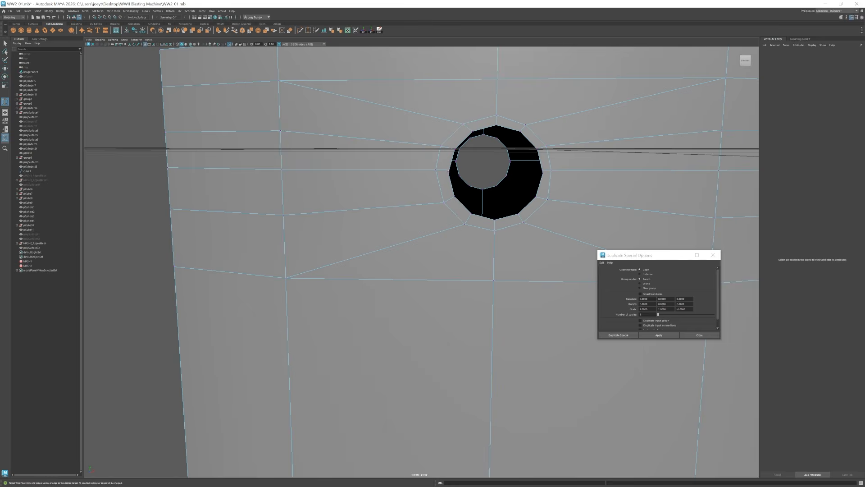
Select the edge ring around the reworked screw hole and apply Circularize to it.
{"action": "scroll", "coordinate": [450, 171], "scroll_direction": "down", "scroll_amount": 5}
{"action": "key", "text": "w"}
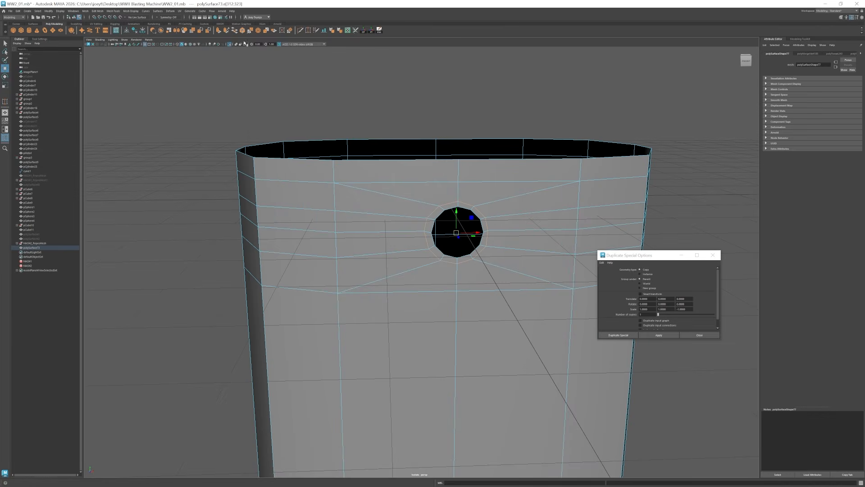
{"action": "left_click", "coordinate": [290, 31]}
Cut a ring of edges around the opposite screw hole and connect it to the surrounding grid vertices.
{"action": "left_click_drag", "start_coordinate": [383, 217], "coordinate": [406, 180], "text": "alt"}
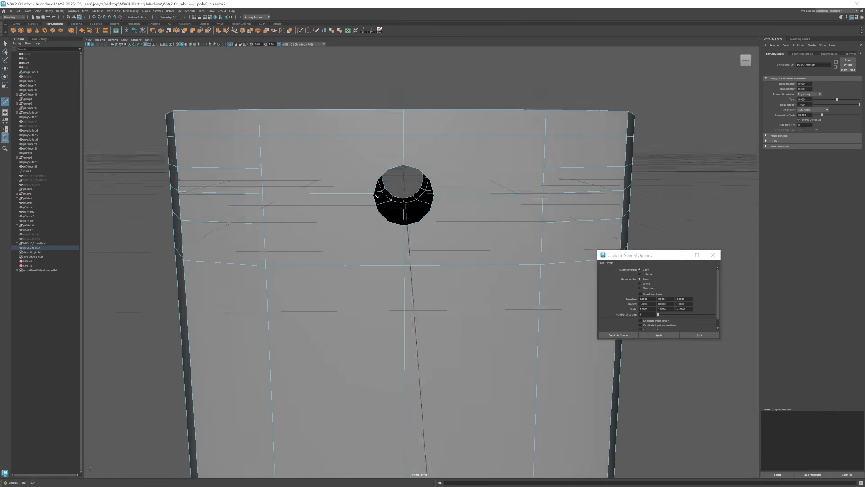
{"action": "right_click_drag", "start_coordinate": [406, 180], "coordinate": [437, 151], "text": "alt"}
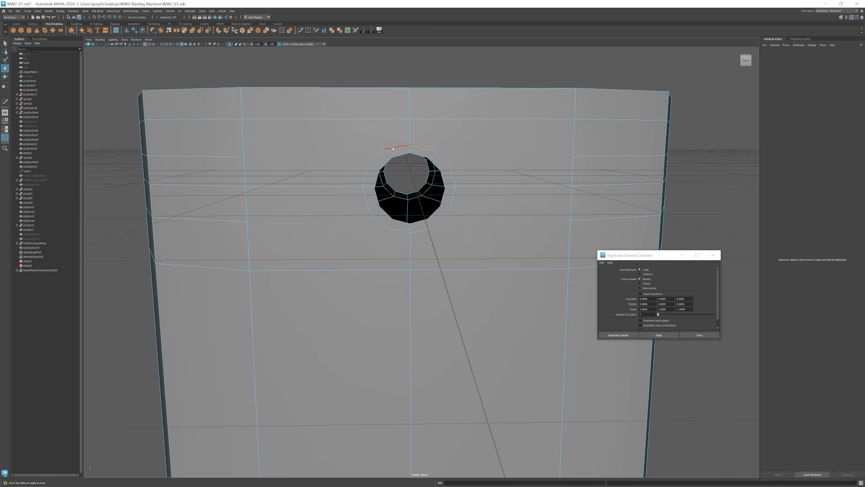
{"action": "right_click_drag", "start_coordinate": [385, 149], "coordinate": [366, 153], "text": "shift"}
{"action": "scroll", "coordinate": [366, 154], "scroll_direction": "up", "scroll_amount": 2}
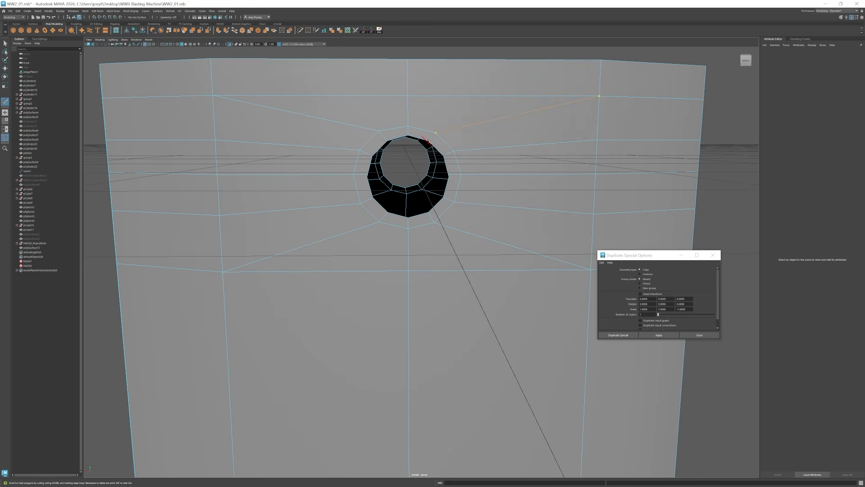
Circularize the edge ring around the opposite screw hole and rotate it to line up with its connecting edges.
{"action": "key", "text": "ctrl+z"}
{"action": "key", "text": "ctrl+z"}
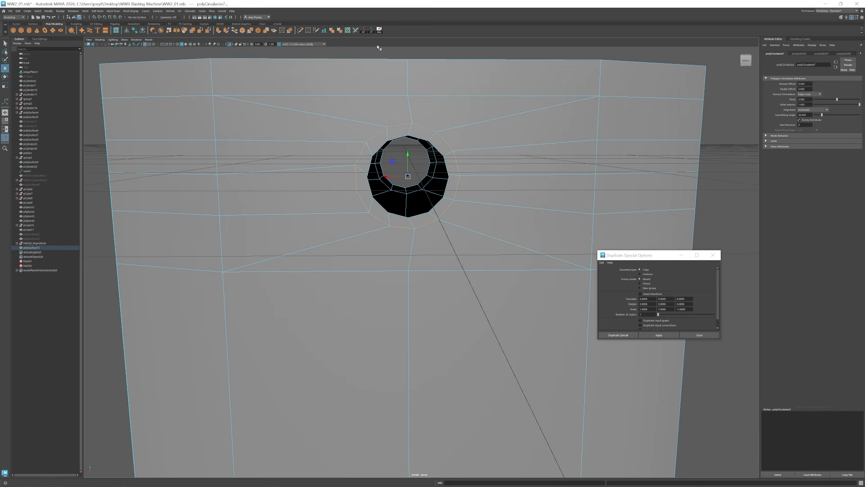
{"action": "left_click", "coordinate": [300, 31]}
{"action": "key", "text": "w"}
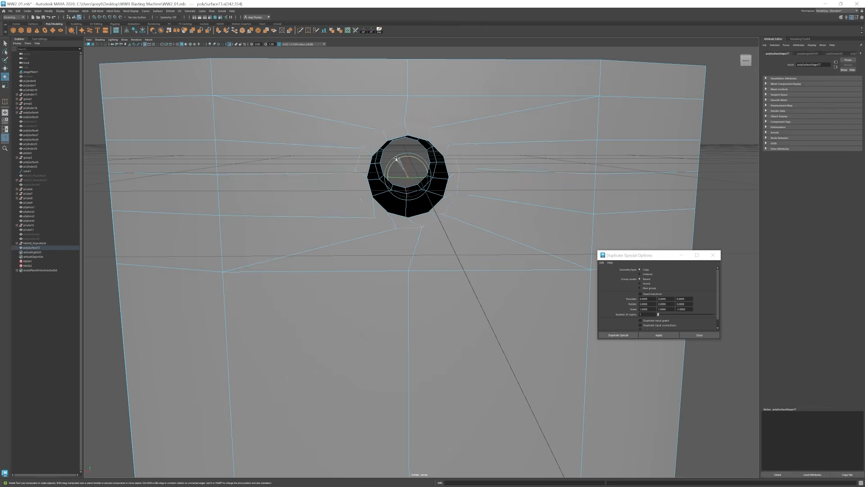
Extrude the border edges of both screw holes outward to form short posts towards the strap ends.
{"action": "left_click_drag", "start_coordinate": [371, 217], "coordinate": [451, 237], "text": "alt"}
{"action": "key", "text": "3"}
{"action": "double_click", "coordinate": [333, 230], "text": "shift"}
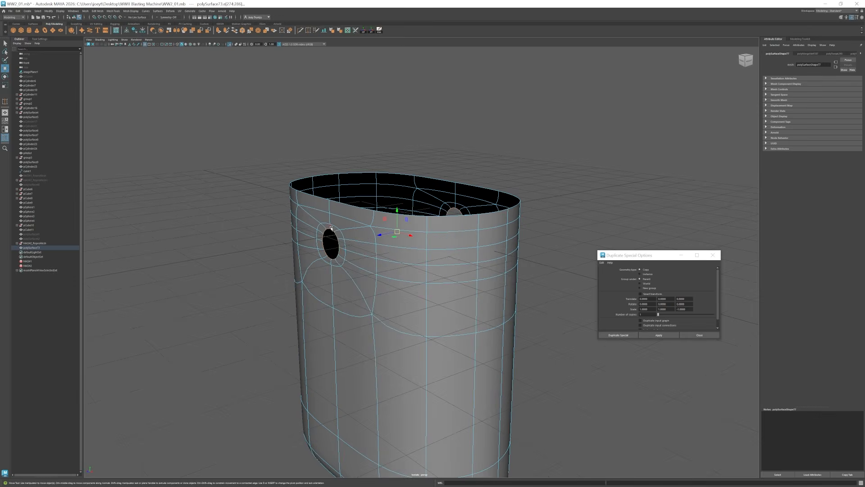
{"action": "key", "text": "1"}
{"action": "key", "text": "ctrl+e"}
{"action": "key", "text": "r"}
{"action": "left_click_drag", "start_coordinate": [381, 234], "coordinate": [374, 236]}
Show the whole model again and bevel the edge loops of the side posts.
{"action": "left_click", "coordinate": [229, 44]}
{"action": "mouse_move", "coordinate": [437, 233]}
{"action": "left_mouse_down", "text": "alt"}
{"action": "mouse_move", "coordinate": [392, 225]}
{"action": "mouse_move", "coordinate": [441, 241]}
{"action": "left_mouse_up", "text": "alt"}
{"action": "key", "text": "g"}
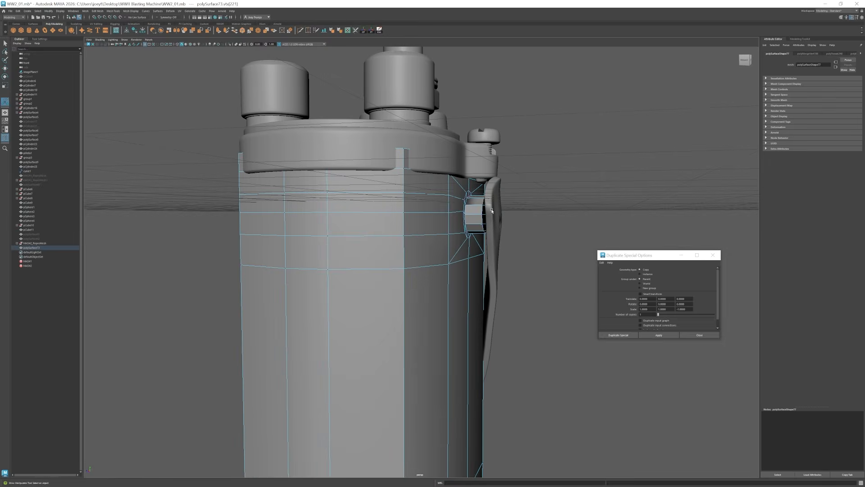
{"action": "left_click", "coordinate": [250, 31]}
{"action": "left_click_drag", "start_coordinate": [473, 217], "coordinate": [292, 220], "text": "alt"}
{"action": "double_click", "coordinate": [296, 213]}
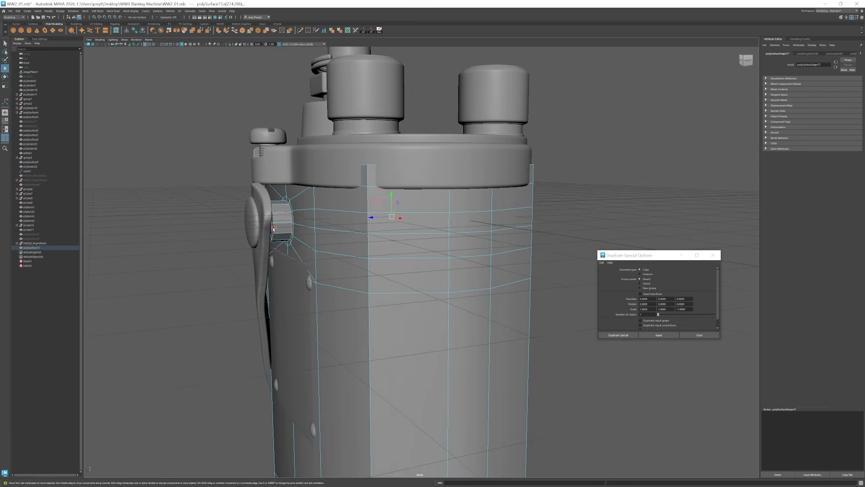
{"action": "left_click", "coordinate": [98, 10]}
{"action": "left_click", "coordinate": [102, 28]}
{"action": "left_click_drag", "start_coordinate": [815, 99], "coordinate": [817, 99]}
Duplicate the round cap on the strap end and move the copy to the opposite strap end.
{"action": "scroll", "coordinate": [392, 225], "scroll_direction": "down", "scroll_amount": 8}
{"action": "left_click_drag", "start_coordinate": [292, 241], "coordinate": [419, 247], "text": "alt"}
{"action": "left_click", "coordinate": [504, 247]}
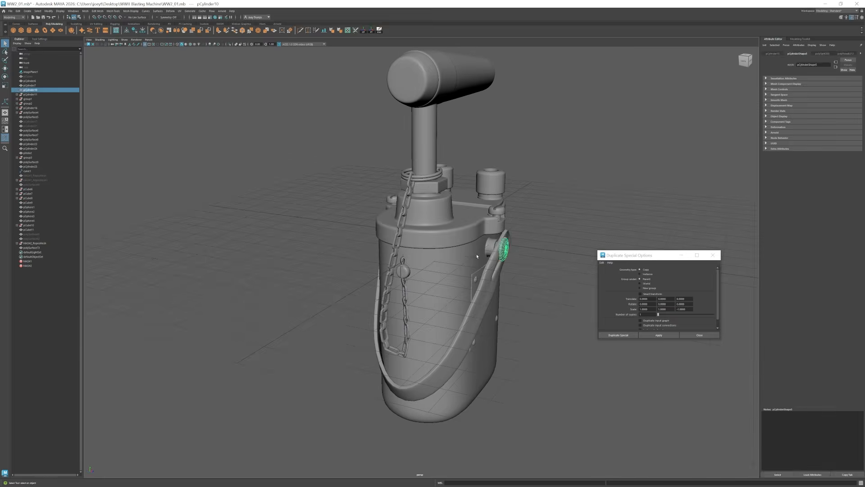
{"action": "left_click_drag", "start_coordinate": [504, 247], "coordinate": [523, 246], "text": "alt"}
{"action": "key", "text": "ctrl+d"}
{"action": "left_click_drag", "start_coordinate": [520, 235], "coordinate": [396, 242]}
Shift the strap's end near the copied cap with soft selection so that it fits against the post.
{"action": "left_click_drag", "start_coordinate": [318, 263], "coordinate": [306, 271], "text": "alt"}
{"action": "scroll", "coordinate": [318, 263], "scroll_direction": "up", "scroll_amount": 4}
{"action": "key", "text": "w"}
{"action": "left_click", "coordinate": [370, 257]}
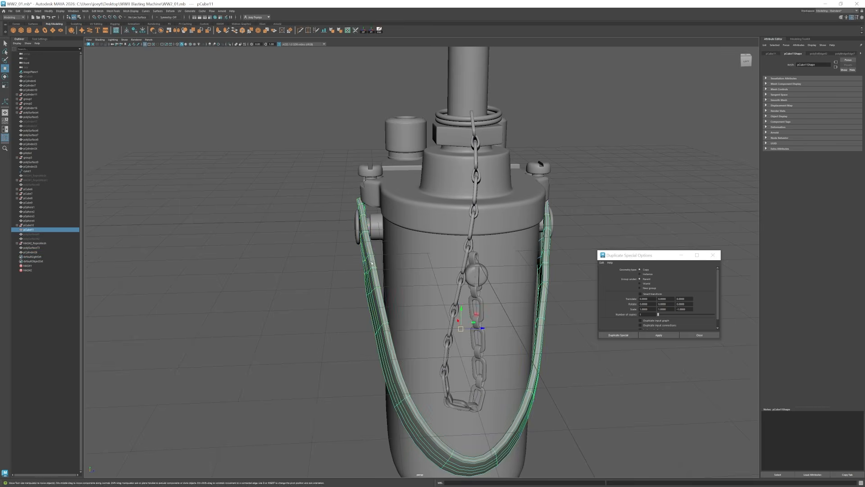
{"action": "key", "text": "F9"}
{"action": "left_click_drag", "start_coordinate": [332, 182], "coordinate": [399, 302]}
{"action": "key", "text": "b"}
{"action": "left_click_drag", "start_coordinate": [397, 246], "coordinate": [388, 245]}
{"action": "left_click_drag", "start_coordinate": [388, 245], "coordinate": [405, 252], "text": "alt"}
Adjust the copied cap's position so that it sits against the outside of the strap.
{"action": "key", "text": "F8"}
{"action": "left_click", "coordinate": [359, 228]}
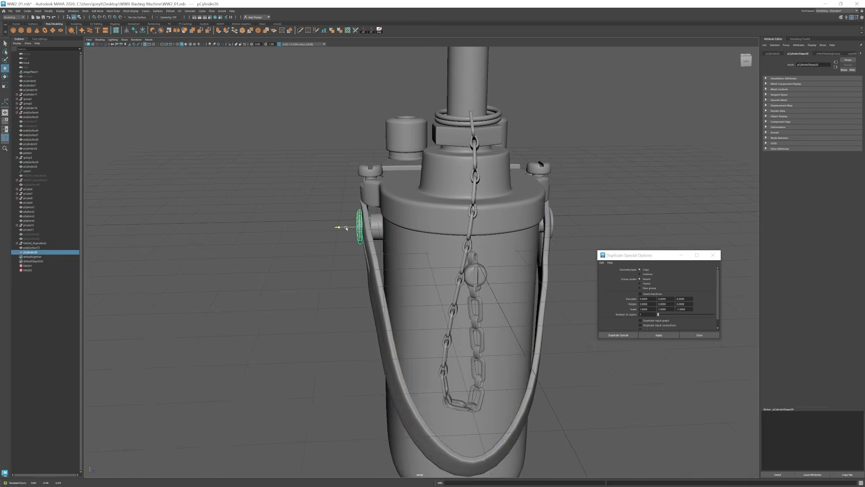
{"action": "left_click", "coordinate": [288, 252]}
Rotate one of the slotted lid screws and nudge its position.
{"action": "scroll", "coordinate": [360, 271], "scroll_direction": "down", "scroll_amount": 6}
{"action": "left_click_drag", "start_coordinate": [325, 280], "coordinate": [475, 303], "text": "alt"}
{"action": "left_click", "coordinate": [383, 166]}
{"action": "left_click_drag", "start_coordinate": [383, 166], "coordinate": [311, 220], "text": "alt"}
{"action": "key", "text": "e"}
{"action": "scroll", "coordinate": [360, 270], "scroll_direction": "up", "scroll_amount": 4}
{"action": "left_click_drag", "start_coordinate": [246, 104], "coordinate": [383, 221], "text": "alt"}
{"action": "scroll", "coordinate": [452, 272], "scroll_direction": "up", "scroll_amount": 5}
{"action": "scroll", "coordinate": [452, 272], "scroll_direction": "down", "scroll_amount": 5}
{"action": "left_click_drag", "start_coordinate": [418, 157], "coordinate": [346, 203]}
{"action": "scroll", "coordinate": [423, 203], "scroll_direction": "up", "scroll_amount": 3}
{"action": "key", "text": "w"}
{"action": "left_click_drag", "start_coordinate": [456, 121], "coordinate": [453, 120]}
{"action": "left_click_drag", "start_coordinate": [388, 181], "coordinate": [409, 212], "text": "alt"}
{"action": "scroll", "coordinate": [409, 212], "scroll_direction": "up", "scroll_amount": 5}
{"action": "scroll", "coordinate": [409, 213], "scroll_direction": "down", "scroll_amount": 8}
{"action": "left_click", "coordinate": [354, 207]}
{"action": "left_click_drag", "start_coordinate": [353, 207], "coordinate": [387, 214], "text": "alt"}
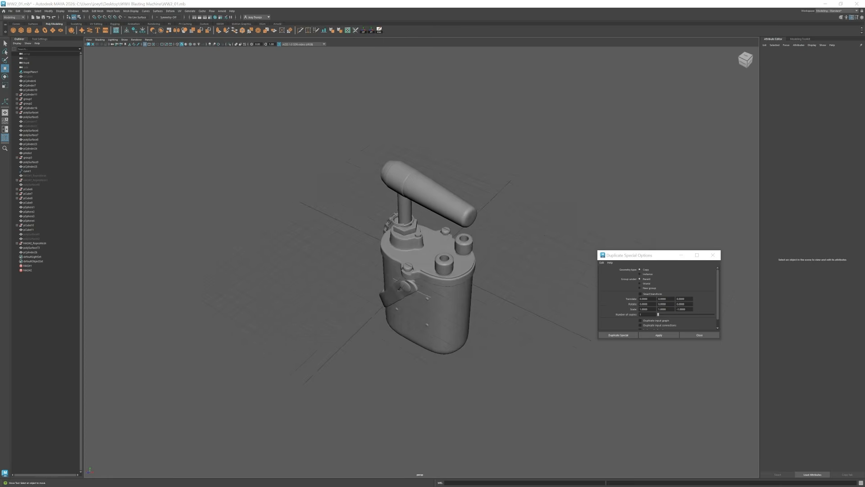
Place a small cylinder inside the hole of one terminal knob and bevel it.
{"action": "scroll", "coordinate": [282, 160], "scroll_direction": "up", "scroll_amount": 4}
{"action": "left_click", "coordinate": [440, 263]}
{"action": "key", "text": "ctrl+d"}
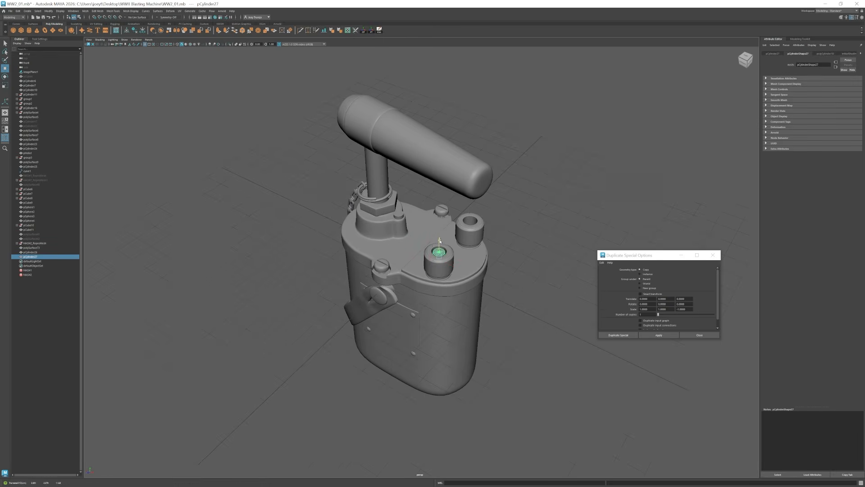
{"action": "key", "text": "w"}
{"action": "scroll", "coordinate": [469, 282], "scroll_direction": "up", "scroll_amount": 5}
{"action": "right_click_drag", "start_coordinate": [428, 241], "coordinate": [455, 243], "text": "alt"}
{"action": "left_click", "coordinate": [97, 11]}
{"action": "left_click", "coordinate": [102, 26]}
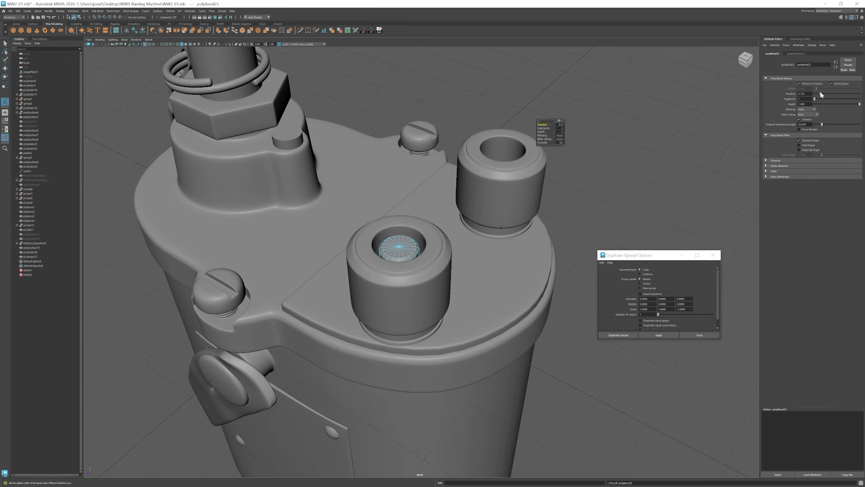
{"action": "left_click_drag", "start_coordinate": [821, 93], "coordinate": [824, 94]}
Select an edge loop on the small terminal cylinder and bevel it with a smaller fraction.
{"action": "key", "text": "F8"}
{"action": "key", "text": "w"}
{"action": "left_click_drag", "start_coordinate": [416, 266], "coordinate": [421, 250], "text": "alt"}
{"action": "mouse_move", "coordinate": [369, 198]}
{"action": "right_mouse_down", "text": "alt"}
{"action": "mouse_move", "coordinate": [298, 192]}
{"action": "mouse_move", "coordinate": [360, 198]}
{"action": "right_mouse_up", "text": "alt"}
{"action": "double_click", "coordinate": [341, 218]}
{"action": "left_click", "coordinate": [98, 11]}
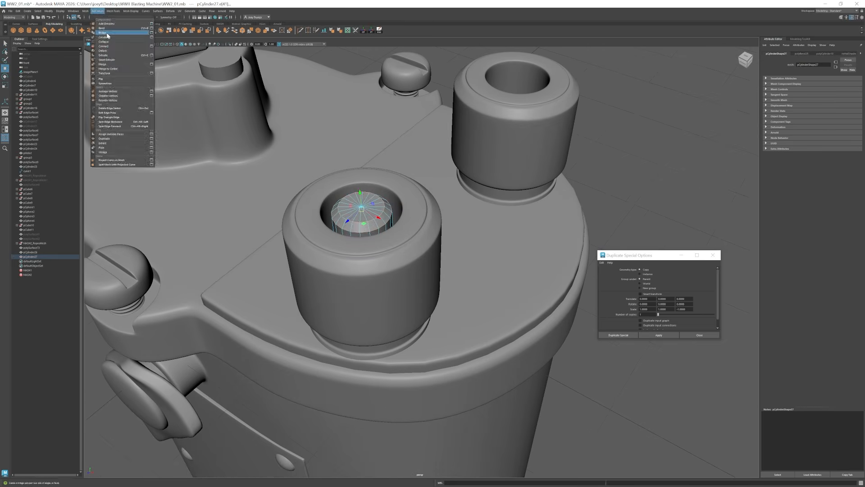
{"action": "left_click", "coordinate": [104, 32]}
{"action": "left_click_drag", "start_coordinate": [829, 94], "coordinate": [824, 94]}
Delete the unneeded lower faces of the small terminal cylinder and return to object mode.
{"action": "left_click_drag", "start_coordinate": [418, 270], "coordinate": [406, 226], "text": "alt"}
{"action": "right_click_drag", "start_coordinate": [342, 289], "coordinate": [270, 311], "text": "alt"}
{"action": "left_click_drag", "start_coordinate": [253, 319], "coordinate": [433, 302]}
{"action": "key", "text": "Delete"}
{"action": "key", "text": "F8"}
{"action": "right_click_drag", "start_coordinate": [381, 311], "coordinate": [380, 280]}
{"action": "double_click", "coordinate": [393, 402]}
{"action": "right_click_drag", "start_coordinate": [342, 360], "coordinate": [320, 288], "text": "alt"}
{"action": "key", "text": "F8"}
{"action": "left_click", "coordinate": [320, 263]}
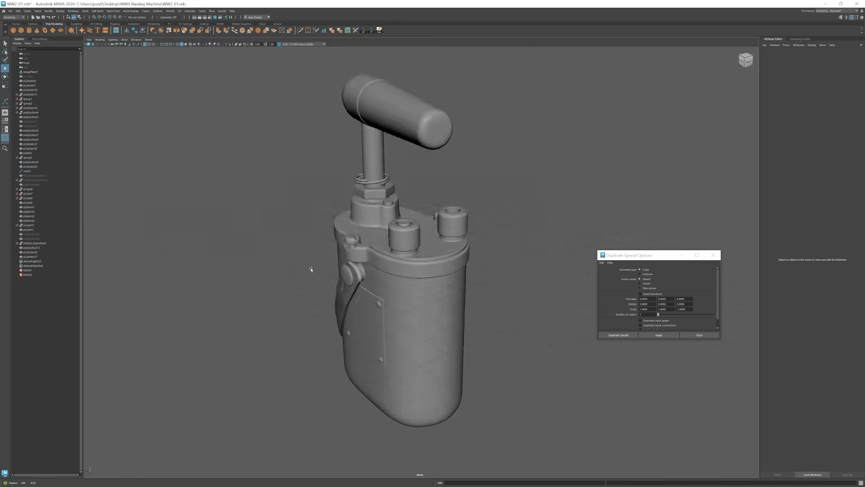
Duplicate the small terminal cylinder into the other knob with Duplicate Special, using a Z scale of -1.
{"action": "left_click_drag", "start_coordinate": [320, 263], "coordinate": [374, 270], "text": "alt"}
{"action": "left_click", "coordinate": [381, 227]}
{"action": "right_click_drag", "start_coordinate": [381, 228], "coordinate": [441, 235], "text": "alt"}
{"action": "left_click", "coordinate": [659, 335]}
{"action": "left_click_drag", "start_coordinate": [412, 176], "coordinate": [419, 248], "text": "alt"}
{"action": "right_click_drag", "start_coordinate": [382, 342], "coordinate": [311, 356], "text": "alt"}
{"action": "left_click", "coordinate": [297, 370]}
{"action": "left_click_drag", "start_coordinate": [315, 396], "coordinate": [368, 347], "text": "alt"}
{"action": "right_click_drag", "start_coordinate": [495, 268], "coordinate": [406, 266], "text": "alt"}
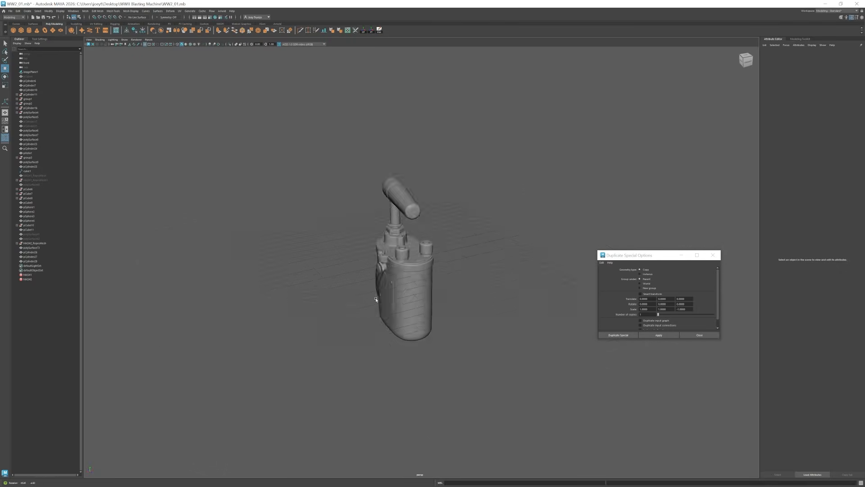
Create a polygon plane with 2 width subdivisions and stand it against the body's side beside the strap.
{"action": "left_click_drag", "start_coordinate": [451, 266], "coordinate": [352, 253], "text": "alt"}
{"action": "left_click", "coordinate": [53, 30]}
{"action": "middle_click_drag", "start_coordinate": [315, 203], "coordinate": [374, 219], "text": "alt"}
{"action": "left_click_drag", "start_coordinate": [367, 199], "coordinate": [409, 221]}
{"action": "left_click", "coordinate": [813, 54]}
{"action": "double_click", "coordinate": [803, 100]}
{"action": "type", "text": "2"}
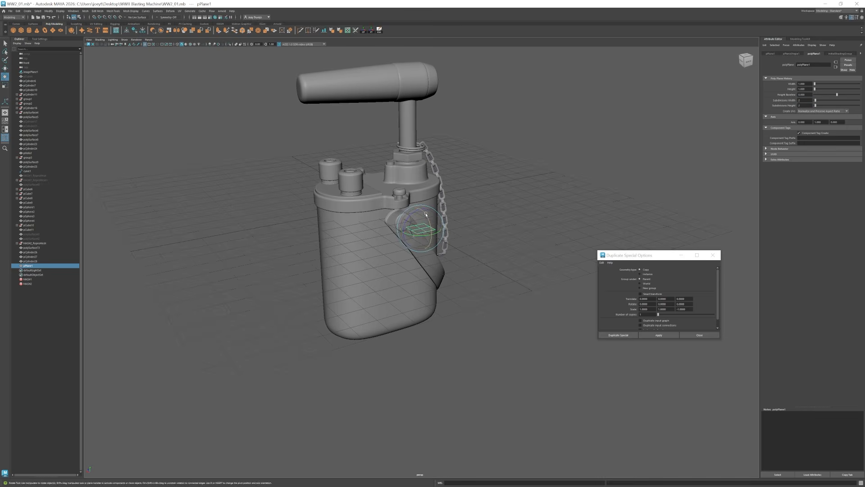
{"action": "mouse_move", "coordinate": [392, 236]}
{"action": "left_mouse_down", "text": "alt"}
{"action": "mouse_move", "coordinate": [421, 241]}
{"action": "mouse_move", "coordinate": [403, 232]}
{"action": "left_mouse_up", "text": "alt"}
{"action": "key", "text": "f"}
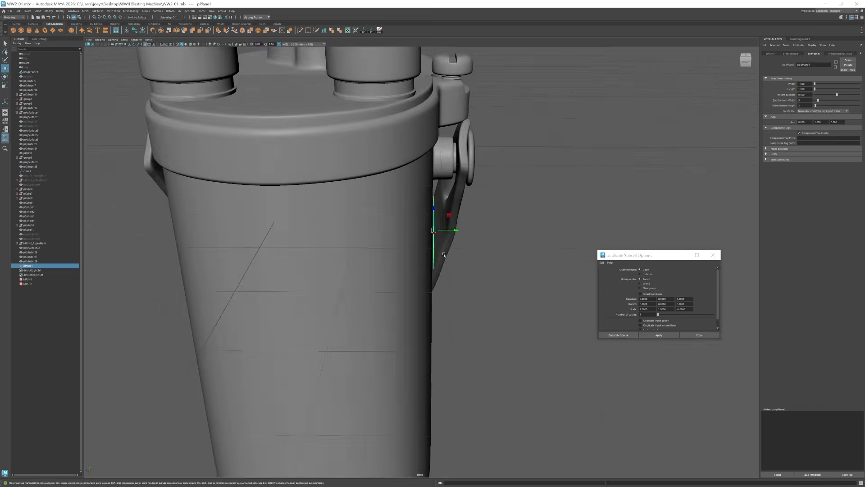
Bend the plane with soft selection so that it follows the curve of the body.
{"action": "right_click_drag", "start_coordinate": [350, 194], "coordinate": [367, 212]}
{"action": "left_click", "coordinate": [330, 194]}
{"action": "key", "text": "b"}
{"action": "left_click_drag", "start_coordinate": [270, 206], "coordinate": [220, 214]}
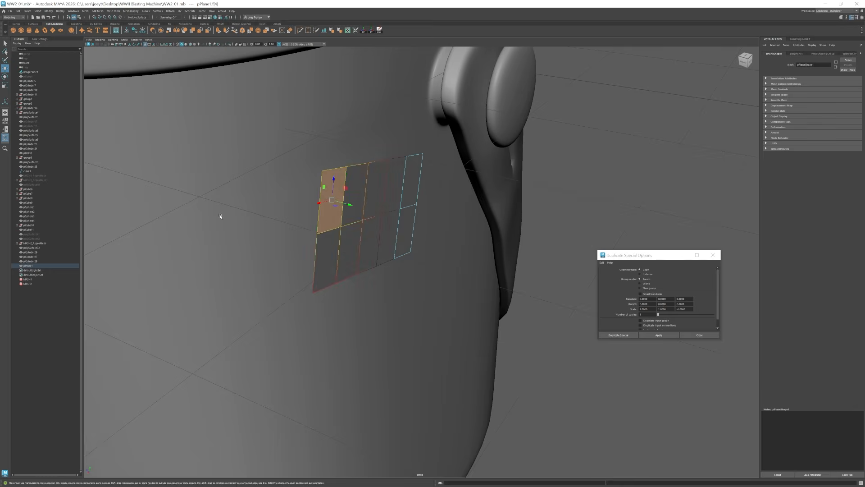
{"action": "left_click_drag", "start_coordinate": [349, 204], "coordinate": [367, 280]}
{"action": "left_click", "coordinate": [356, 267]}
{"action": "left_click", "coordinate": [364, 284]}
{"action": "left_click", "coordinate": [229, 265]}
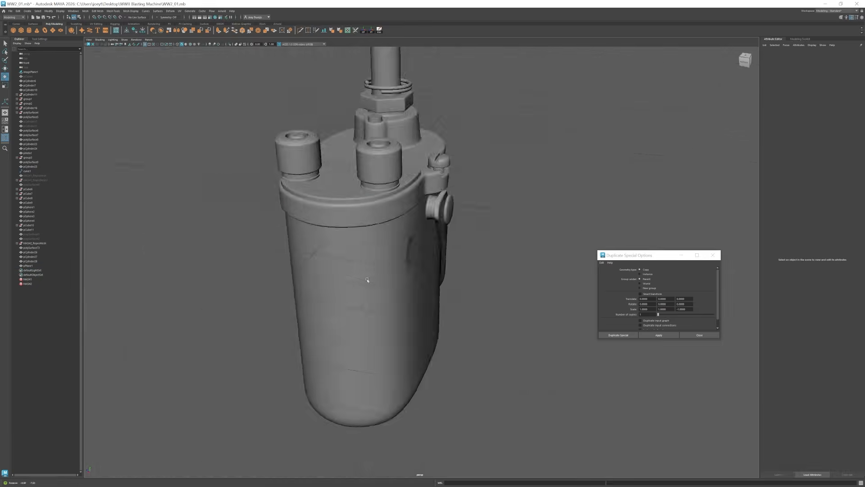
Extrude all faces of the curved plane to give it thickness.
{"action": "scroll", "coordinate": [367, 280], "scroll_direction": "up", "scroll_amount": 8}
{"action": "left_click", "coordinate": [368, 178]}
{"action": "key", "text": "w"}
{"action": "left_click_drag", "start_coordinate": [371, 195], "coordinate": [444, 230], "text": "alt"}
{"action": "key", "text": "ctrl+F11"}
{"action": "key", "text": "ctrl+e"}
{"action": "key", "text": "F8"}
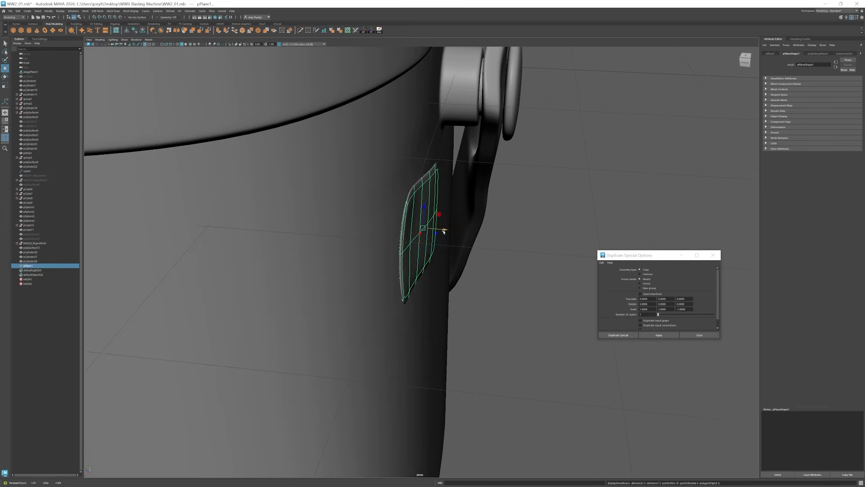
Cut supporting edge loops near the borders of the small plate with the Multi-Cut tool.
{"action": "key", "text": "ctrl+shift+x"}
{"action": "key", "text": "1"}
{"action": "left_click_drag", "start_coordinate": [549, 214], "coordinate": [282, 166], "text": "alt"}
{"action": "key", "text": "q"}
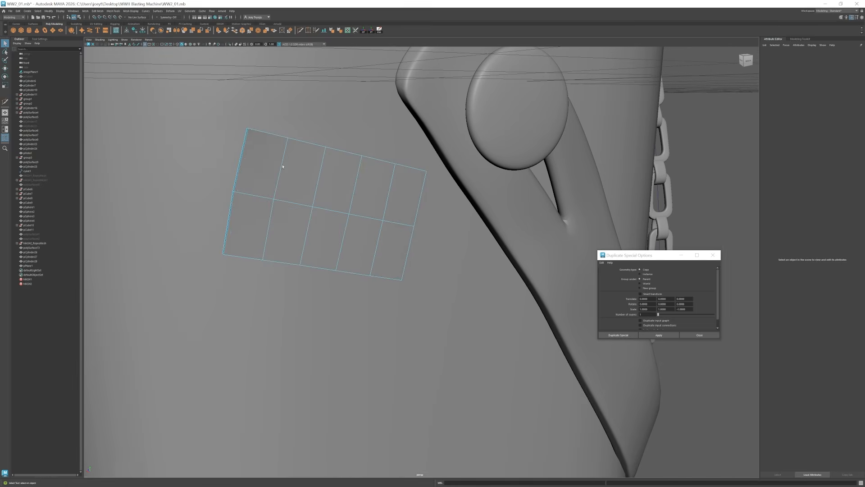
{"action": "key", "text": "w"}
{"action": "scroll", "coordinate": [267, 238], "scroll_direction": "down", "scroll_amount": 10}
{"action": "left_click_drag", "start_coordinate": [266, 239], "coordinate": [455, 261], "text": "alt"}
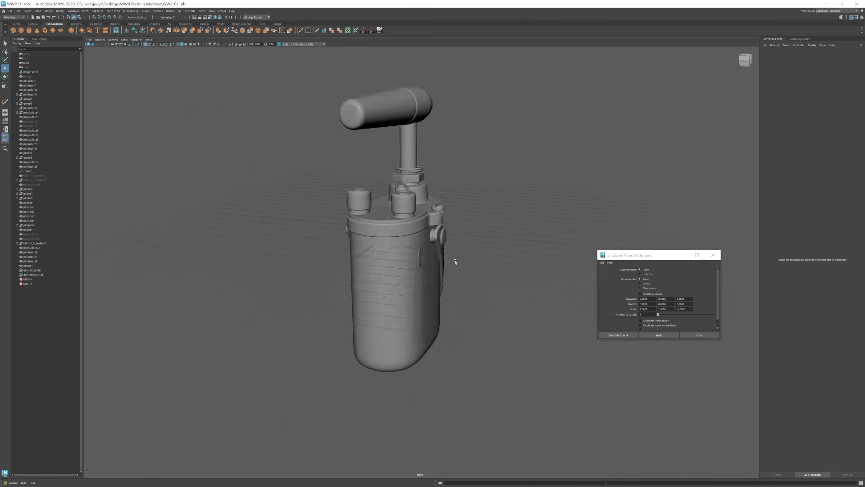
Move the plate's lower corner with soft selection so that it sits closer to the body surface.
{"action": "scroll", "coordinate": [455, 261], "scroll_direction": "up", "scroll_amount": 8}
{"action": "left_click", "coordinate": [421, 226]}
{"action": "left_click_drag", "start_coordinate": [421, 225], "coordinate": [369, 213], "text": "alt"}
{"action": "left_click", "coordinate": [385, 246]}
{"action": "key", "text": "b"}
{"action": "left_click_drag", "start_coordinate": [385, 247], "coordinate": [432, 245], "text": "alt"}
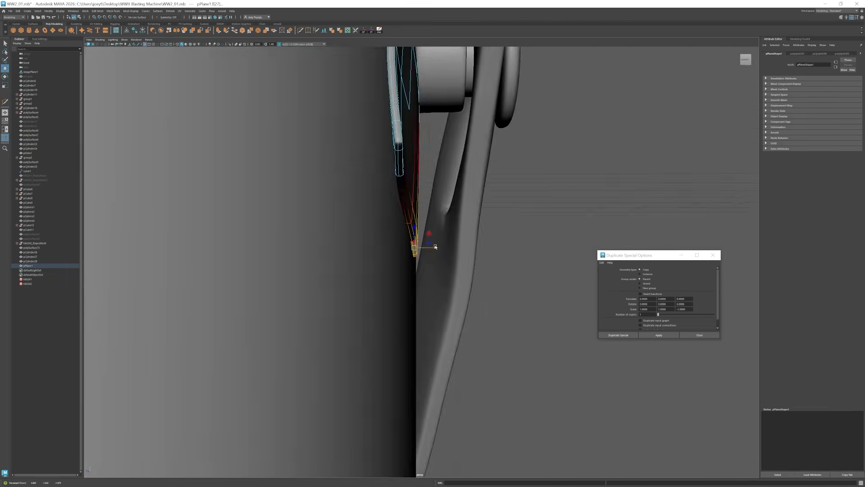
{"action": "scroll", "coordinate": [433, 246], "scroll_direction": "down", "scroll_amount": 5}
{"action": "left_click", "coordinate": [390, 221]}
{"action": "scroll", "coordinate": [405, 208], "scroll_direction": "down", "scroll_amount": 10}
{"action": "left_click", "coordinate": [152, 211]}
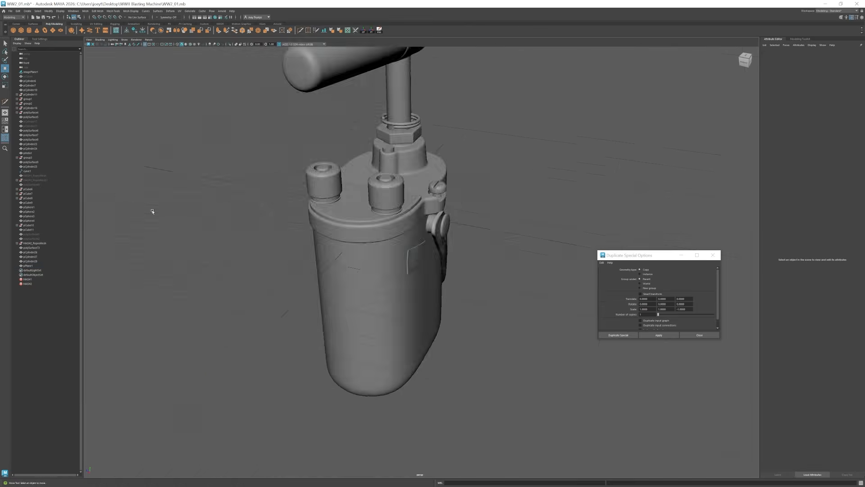
Apply Smooth to the small curved plate.
{"action": "left_click_drag", "start_coordinate": [336, 322], "coordinate": [343, 284], "text": "alt"}
{"action": "scroll", "coordinate": [344, 284], "scroll_direction": "up", "scroll_amount": 10}
{"action": "right_click_drag", "start_coordinate": [355, 226], "coordinate": [354, 193]}
{"action": "left_click", "coordinate": [85, 11]}
{"action": "left_click", "coordinate": [92, 66]}
Scale and move the smoothed plate's lower corner vertices with soft selection.
{"action": "left_click", "coordinate": [345, 244]}
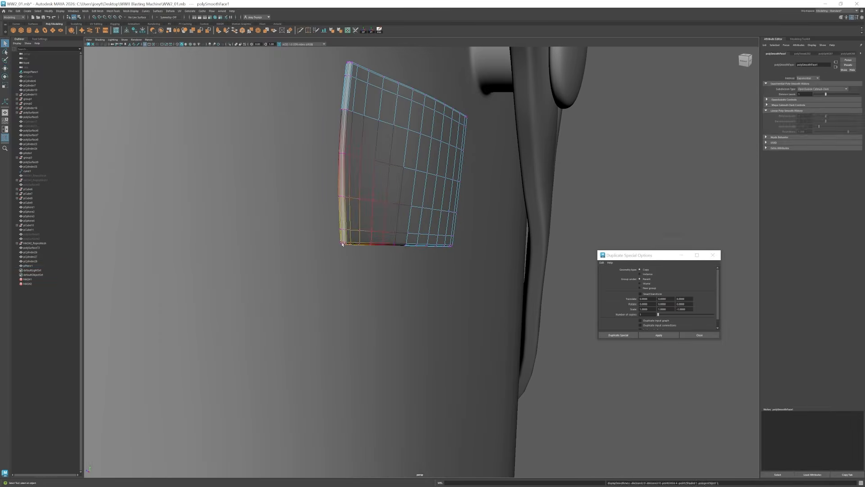
{"action": "key", "text": "r"}
{"action": "left_click_drag", "start_coordinate": [388, 254], "coordinate": [450, 253]}
{"action": "key", "text": "w"}
{"action": "left_click_drag", "start_coordinate": [492, 271], "coordinate": [487, 271]}
{"action": "left_click", "coordinate": [585, 293]}
{"action": "scroll", "coordinate": [438, 319], "scroll_direction": "down", "scroll_amount": 10}
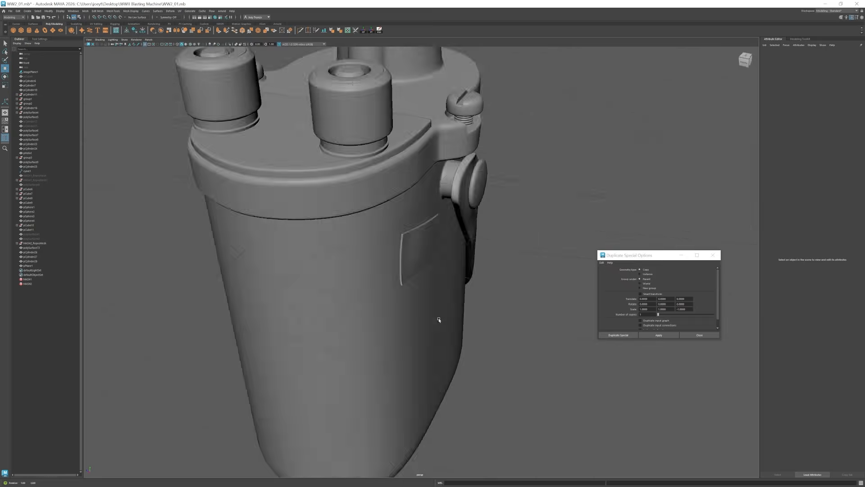
Undo the last adjustments to the smoothed plate's corner and check its fit on the body.
{"action": "left_click_drag", "start_coordinate": [439, 318], "coordinate": [361, 293], "text": "alt"}
{"action": "key", "text": "ctrl+z"}
{"action": "key", "text": "ctrl+z"}
{"action": "key", "text": "ctrl+z"}
{"action": "scroll", "coordinate": [361, 271], "scroll_direction": "up", "scroll_amount": 10}
{"action": "scroll", "coordinate": [293, 204], "scroll_direction": "down", "scroll_amount": 10}
{"action": "left_click_drag", "start_coordinate": [397, 270], "coordinate": [351, 280], "text": "alt"}
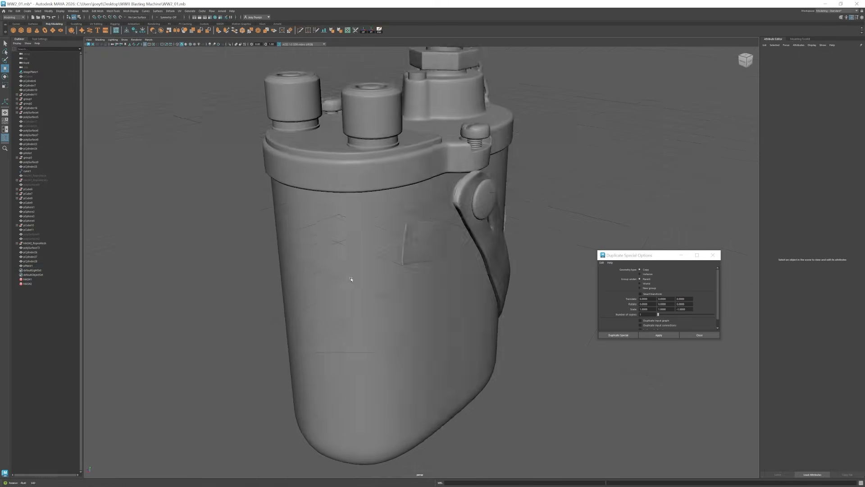
Examine the small curved plate's fit on the body up close, and review the whole model from several sides.
{"action": "scroll", "coordinate": [397, 253], "scroll_direction": "up", "scroll_amount": 8}
{"action": "left_click", "coordinate": [401, 176]}
{"action": "key", "text": "e"}
{"action": "left_click_drag", "start_coordinate": [361, 234], "coordinate": [433, 229], "text": "alt"}
{"action": "key", "text": "w"}
{"action": "left_click_drag", "start_coordinate": [459, 266], "coordinate": [410, 259], "text": "alt"}
{"action": "right_click_drag", "start_coordinate": [421, 275], "coordinate": [444, 257]}
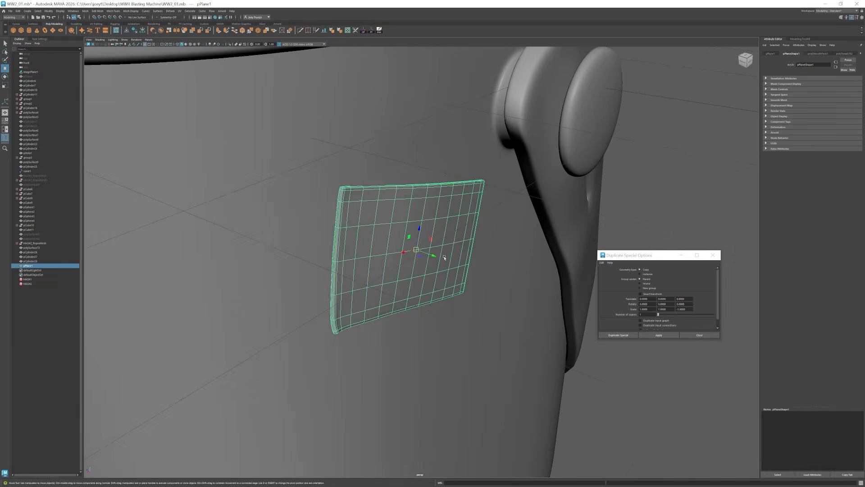
{"action": "left_click", "coordinate": [683, 150]}
{"action": "key", "text": "w"}
{"action": "scroll", "coordinate": [406, 285], "scroll_direction": "down", "scroll_amount": 10}
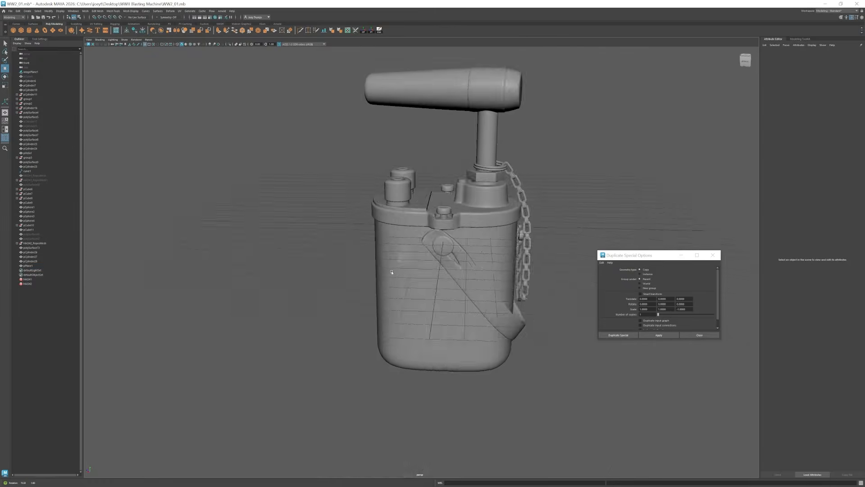
{"action": "scroll", "coordinate": [422, 261], "scroll_direction": "up", "scroll_amount": 10}
{"action": "left_click", "coordinate": [422, 261]}
{"action": "scroll", "coordinate": [419, 279], "scroll_direction": "down", "scroll_amount": 10}
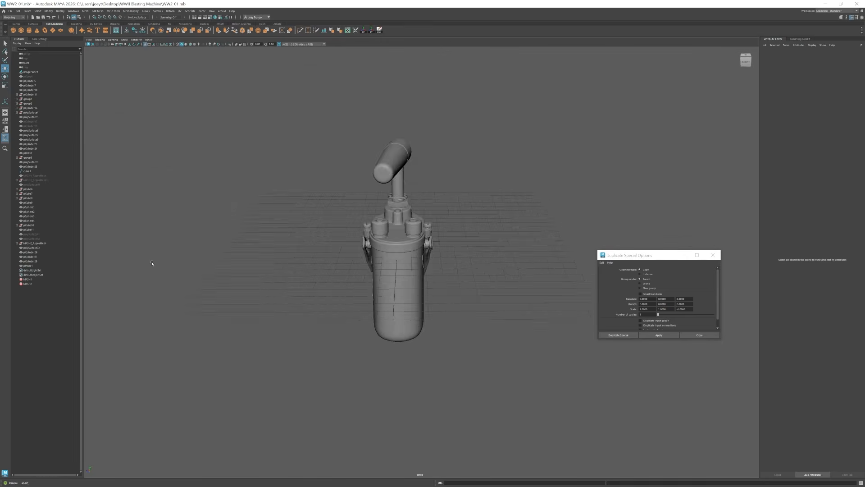
{"action": "scroll", "coordinate": [401, 263], "scroll_direction": "up", "scroll_amount": 10}
Adjust the edge loop of the flat plate beneath the two terminals on the lid by scaling and moving it.
{"action": "double_click", "coordinate": [361, 172]}
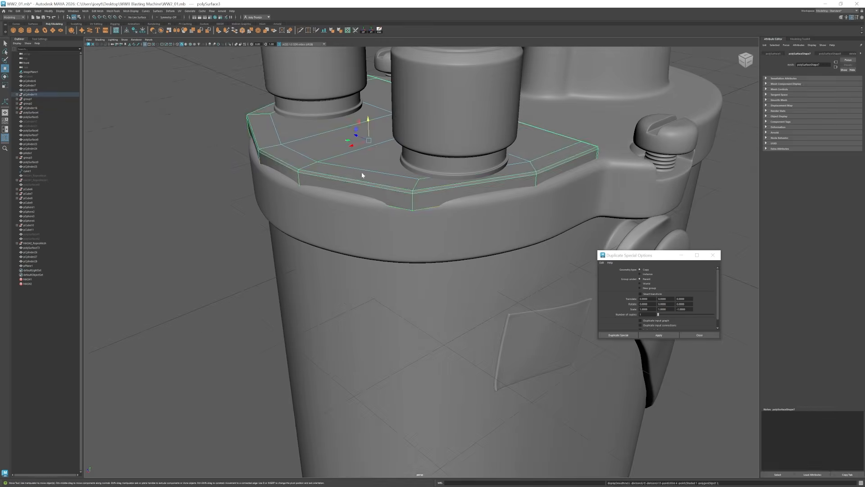
{"action": "key", "text": "4"}
{"action": "key", "text": "5"}
{"action": "left_click_drag", "start_coordinate": [381, 125], "coordinate": [383, 156]}
{"action": "scroll", "coordinate": [396, 198], "scroll_direction": "down", "scroll_amount": 8}
{"action": "left_click_drag", "start_coordinate": [396, 225], "coordinate": [534, 242], "text": "alt"}
{"action": "scroll", "coordinate": [496, 234], "scroll_direction": "up", "scroll_amount": 8}
{"action": "left_click", "coordinate": [535, 242]}
{"action": "left_click_drag", "start_coordinate": [535, 180], "coordinate": [584, 172], "text": "alt"}
{"action": "double_click", "coordinate": [584, 173]}
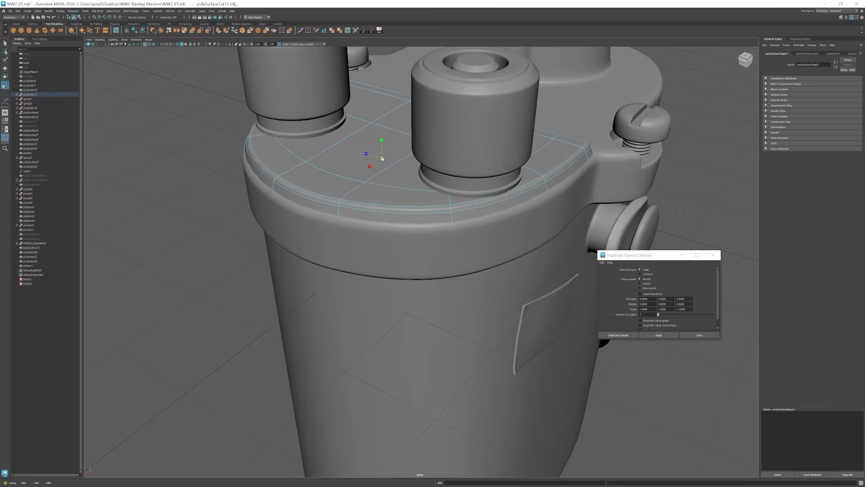
{"action": "key", "text": "w"}
{"action": "left_click", "coordinate": [392, 266]}
Keep a hidden backup copy of the main body and apply Smooth to the visible body mesh.
{"action": "scroll", "coordinate": [392, 266], "scroll_direction": "down", "scroll_amount": 5}
{"action": "scroll", "coordinate": [392, 266], "scroll_direction": "down", "scroll_amount": 8}
{"action": "left_click_drag", "start_coordinate": [392, 266], "coordinate": [419, 202], "text": "alt"}
{"action": "scroll", "coordinate": [446, 227], "scroll_direction": "up", "scroll_amount": 3}
{"action": "middle_click_drag", "start_coordinate": [419, 203], "coordinate": [405, 131], "text": "alt"}
{"action": "left_click", "coordinate": [428, 176]}
{"action": "key", "text": "ctrl+h"}
{"action": "left_click", "coordinate": [337, 173]}
{"action": "left_click", "coordinate": [85, 10]}
{"action": "left_click", "coordinate": [101, 75]}
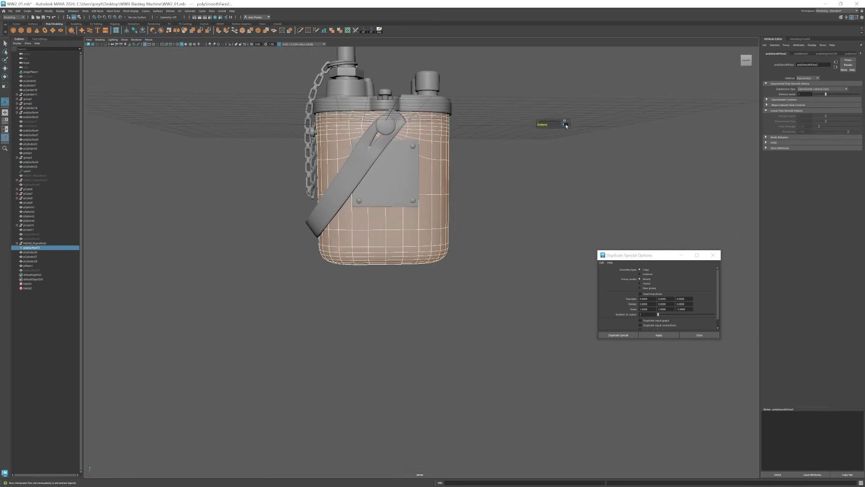
Move vertices along the body's bottom edge with soft selection to add slight dents.
{"action": "scroll", "coordinate": [547, 315], "scroll_direction": "up", "scroll_amount": 4}
{"action": "right_click_drag", "start_coordinate": [455, 243], "coordinate": [419, 244]}
{"action": "left_click", "coordinate": [453, 255]}
{"action": "left_click_drag", "start_coordinate": [454, 256], "coordinate": [487, 273]}
{"action": "left_click_drag", "start_coordinate": [482, 245], "coordinate": [463, 238]}
{"action": "left_click_drag", "start_coordinate": [559, 262], "coordinate": [491, 275], "text": "alt"}
{"action": "left_click", "coordinate": [485, 277]}
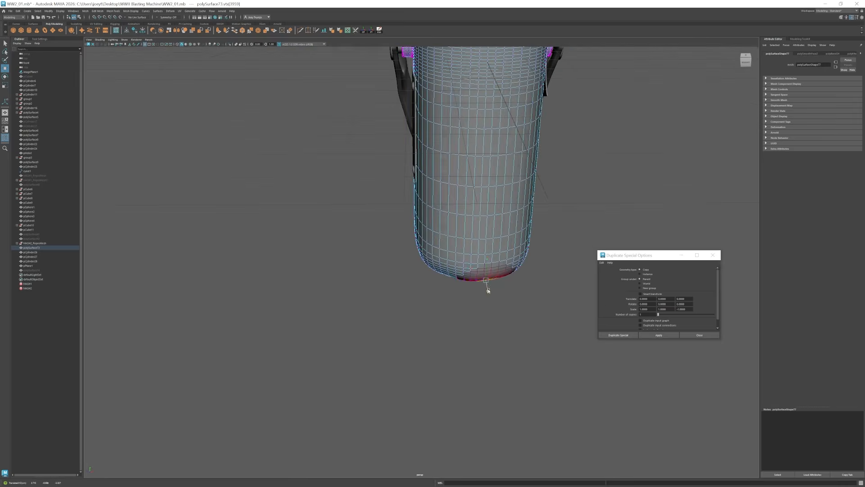
{"action": "left_click_drag", "start_coordinate": [572, 275], "coordinate": [510, 283], "text": "alt"}
{"action": "left_click", "coordinate": [500, 299]}
{"action": "left_click_drag", "start_coordinate": [500, 298], "coordinate": [455, 271]}
{"action": "left_click", "coordinate": [454, 279]}
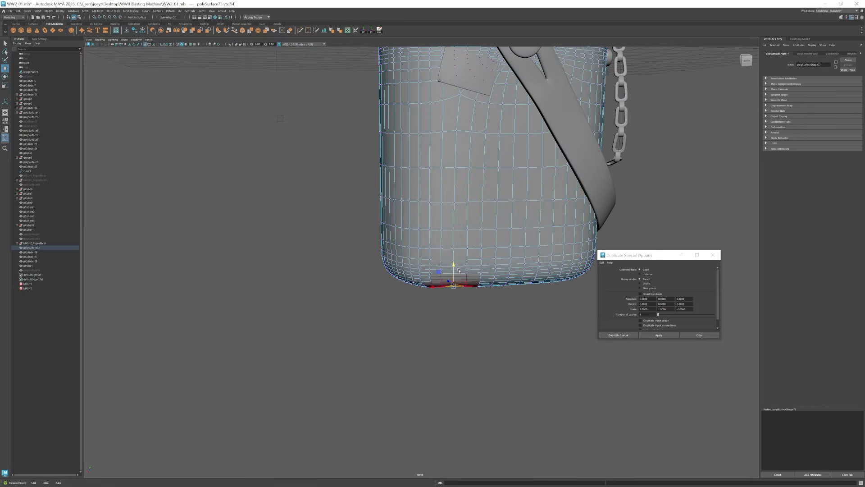
Nudge more soft-selected vertices around the body's lower corners to make the base slightly irregular.
{"action": "left_click", "coordinate": [507, 274]}
{"action": "left_click_drag", "start_coordinate": [540, 279], "coordinate": [505, 272], "text": "alt"}
{"action": "left_click_drag", "start_coordinate": [496, 273], "coordinate": [501, 265], "text": "alt"}
{"action": "left_click_drag", "start_coordinate": [500, 266], "coordinate": [443, 263], "text": "alt"}
{"action": "left_click", "coordinate": [418, 268]}
{"action": "left_click_drag", "start_coordinate": [443, 270], "coordinate": [441, 270]}
{"action": "left_click", "coordinate": [585, 315]}
{"action": "left_click_drag", "start_coordinate": [585, 315], "coordinate": [546, 322], "text": "alt"}
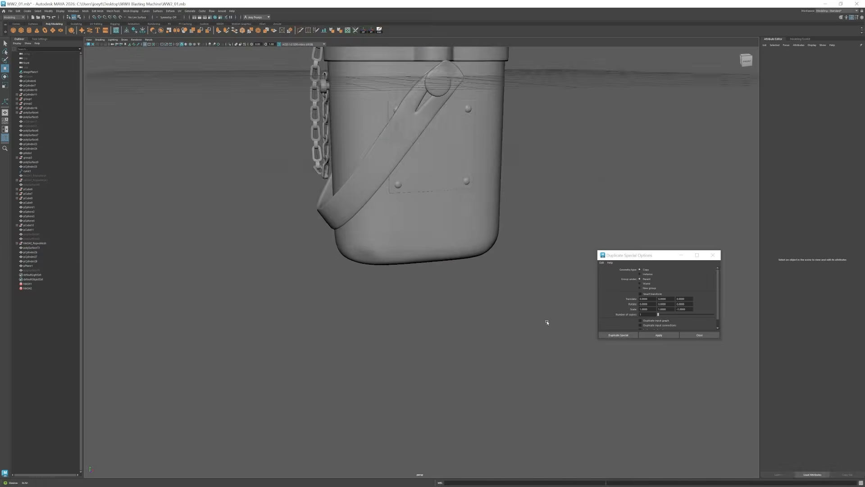
{"action": "left_click", "coordinate": [497, 247]}
{"action": "left_click_drag", "start_coordinate": [525, 249], "coordinate": [501, 244], "text": "alt"}
{"action": "left_click_drag", "start_coordinate": [501, 244], "coordinate": [494, 280], "text": "alt"}
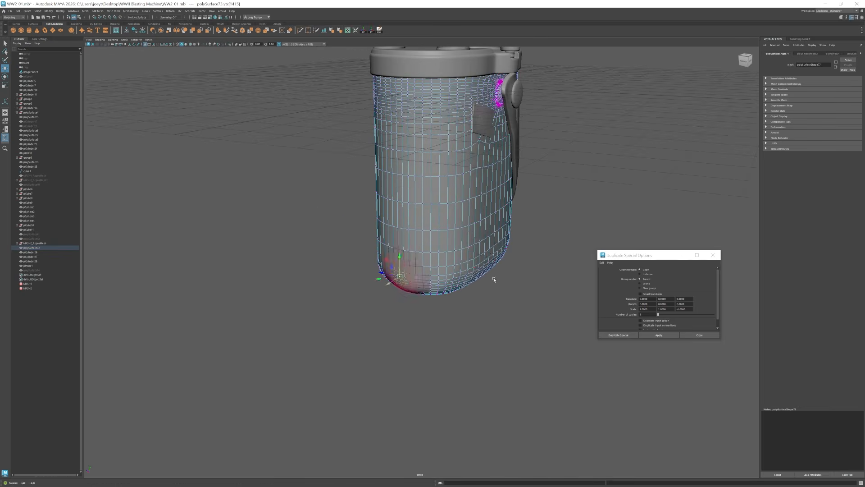
{"action": "left_click", "coordinate": [578, 208]}
Examine the dented body, the lid and the strap from all sides of the blasting machine.
{"action": "right_click_drag", "start_coordinate": [578, 208], "coordinate": [356, 234], "text": "alt"}
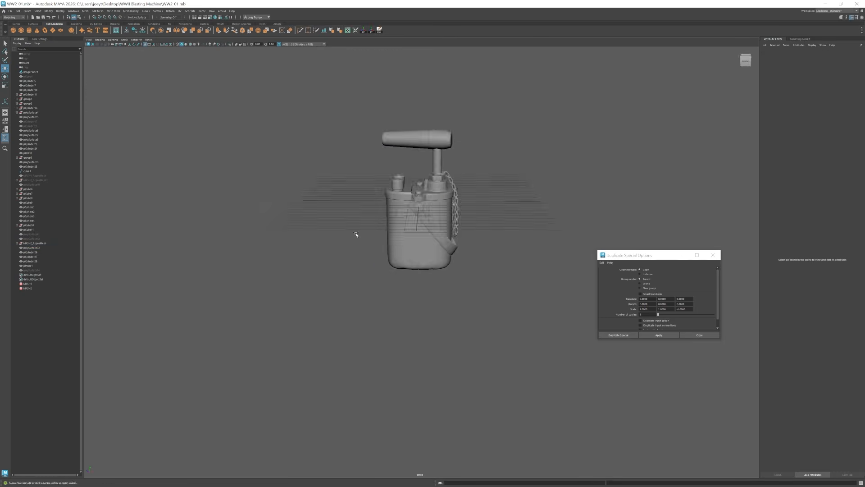
{"action": "left_click_drag", "start_coordinate": [356, 234], "coordinate": [496, 330], "text": "alt"}
{"action": "right_click_drag", "start_coordinate": [496, 331], "coordinate": [485, 278], "text": "alt"}
{"action": "left_click_drag", "start_coordinate": [485, 274], "coordinate": [470, 268], "text": "alt"}
{"action": "right_click_drag", "start_coordinate": [469, 269], "coordinate": [532, 275], "text": "alt"}
{"action": "left_click", "coordinate": [416, 189]}
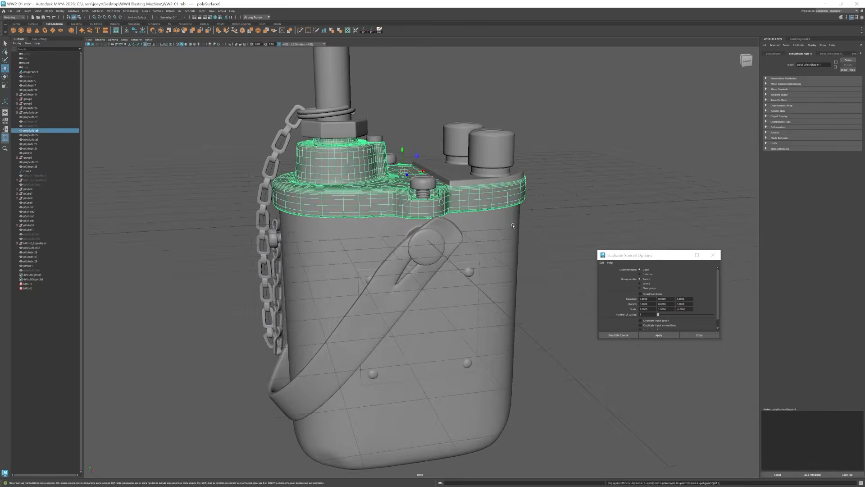
{"action": "left_click", "coordinate": [564, 225]}
{"action": "left_click_drag", "start_coordinate": [563, 226], "coordinate": [529, 241], "text": "alt"}
{"action": "left_click", "coordinate": [424, 234]}
{"action": "left_click", "coordinate": [586, 216]}
{"action": "right_click_drag", "start_coordinate": [586, 216], "coordinate": [459, 226], "text": "alt"}
{"action": "left_click_drag", "start_coordinate": [631, 208], "coordinate": [344, 207], "text": "alt"}
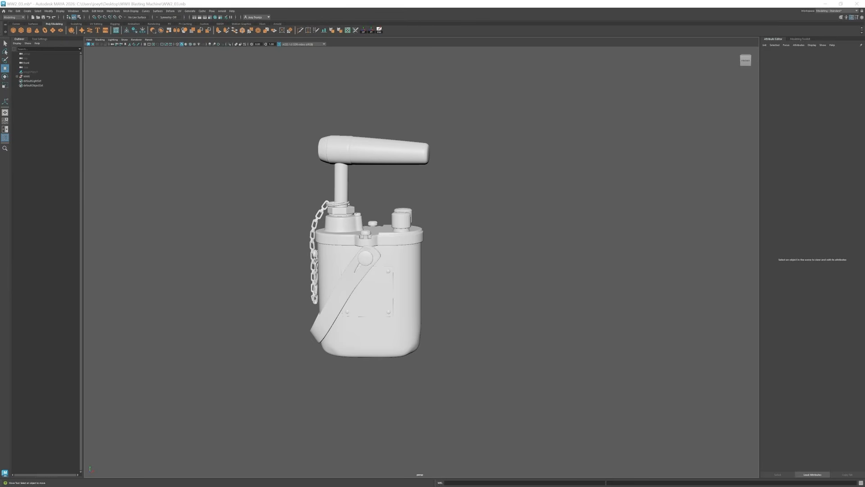
Try rotating the handle and its shaft slightly, and undo the rotation.
{"action": "left_click_drag", "start_coordinate": [530, 340], "coordinate": [396, 298], "text": "alt"}
{"action": "left_click_drag", "start_coordinate": [371, 227], "coordinate": [394, 218], "text": "alt"}
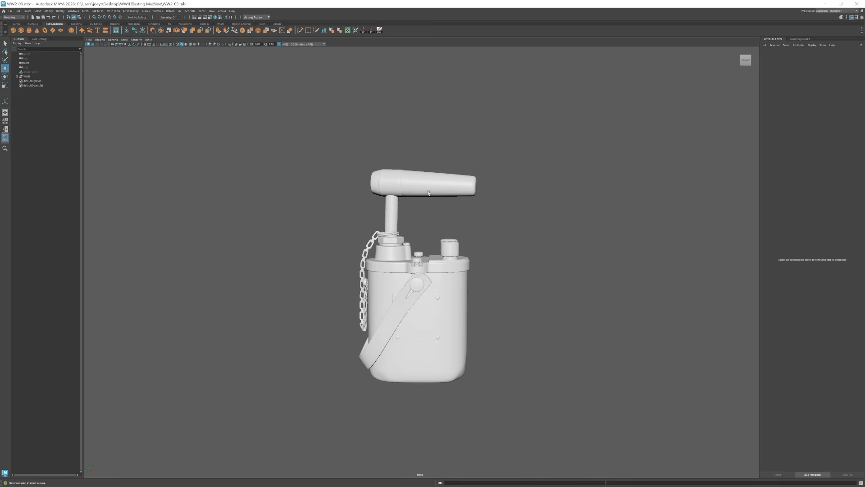
{"action": "left_click_drag", "start_coordinate": [508, 196], "coordinate": [413, 212], "text": "alt"}
{"action": "left_click", "coordinate": [401, 187]}
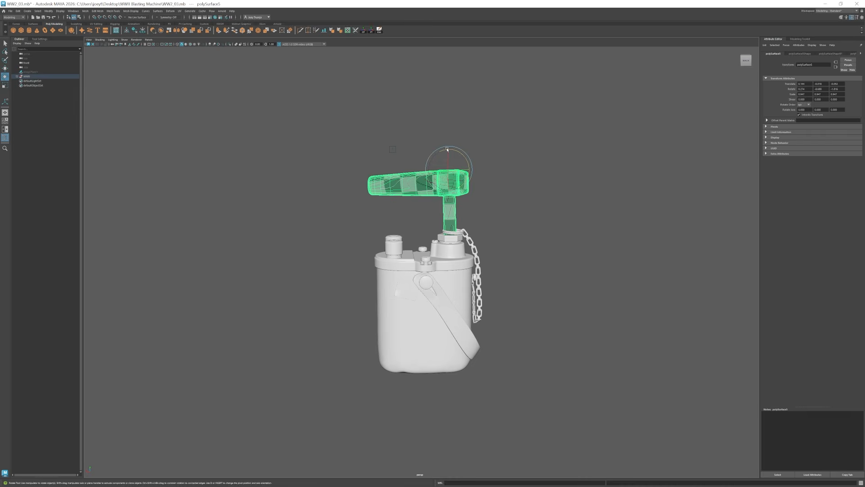
{"action": "left_click_drag", "start_coordinate": [447, 149], "coordinate": [451, 150]}
{"action": "key", "text": "ctrl+z"}
Examine the complete blasting machine from all sides, including the chain, strap, riveted plate and terminals.
{"action": "left_click_drag", "start_coordinate": [496, 230], "coordinate": [393, 188], "text": "alt"}
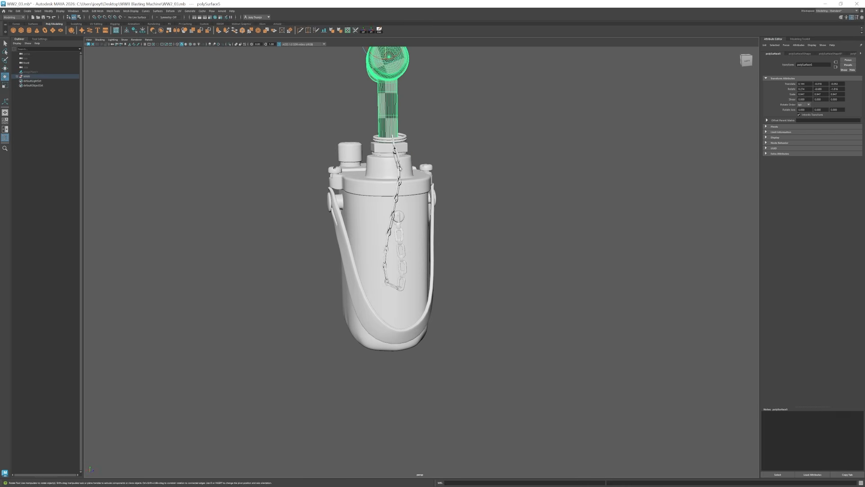
{"action": "left_click_drag", "start_coordinate": [411, 293], "coordinate": [385, 266], "text": "alt"}
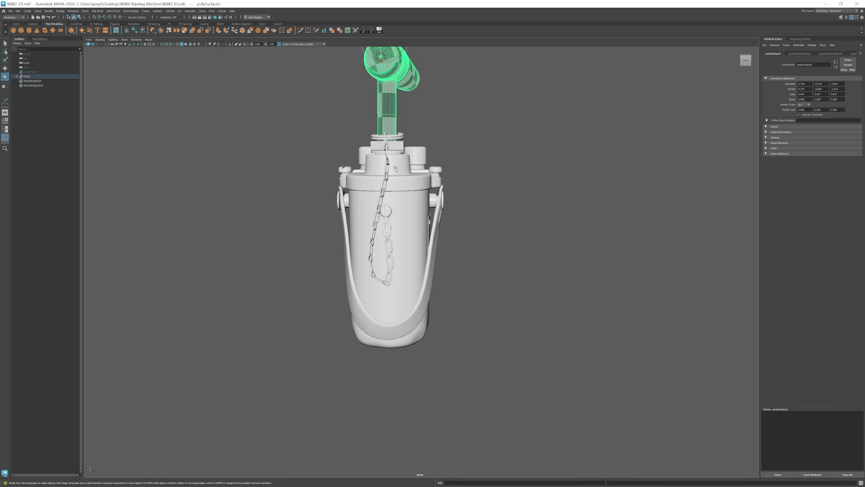
{"action": "mouse_move", "coordinate": [468, 317]}
{"action": "left_mouse_down", "text": "alt"}
{"action": "mouse_move", "coordinate": [403, 312]}
{"action": "mouse_move", "coordinate": [456, 311]}
{"action": "left_mouse_up", "text": "alt"}
{"action": "left_click", "coordinate": [392, 325]}
{"action": "left_click", "coordinate": [406, 350]}
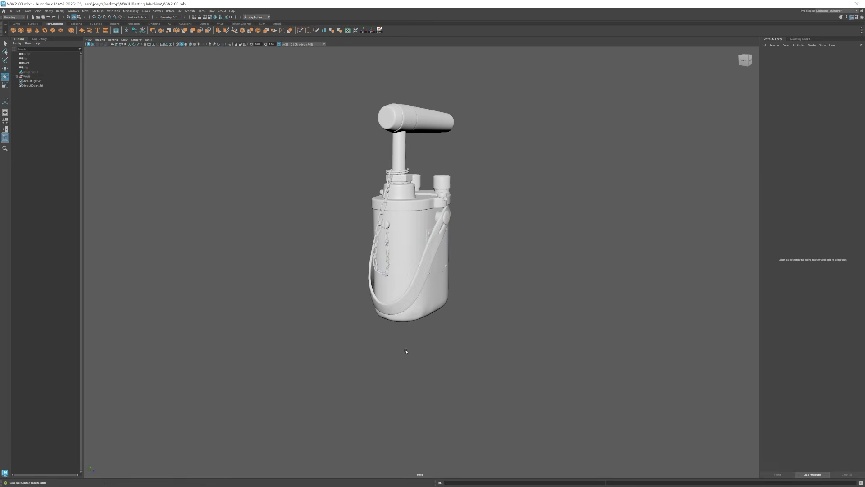
{"action": "left_click_drag", "start_coordinate": [405, 350], "coordinate": [507, 284], "text": "alt"}
{"action": "left_click", "coordinate": [425, 255]}
{"action": "left_click", "coordinate": [545, 251]}
{"action": "right_click_drag", "start_coordinate": [508, 283], "coordinate": [552, 295], "text": "alt"}
{"action": "left_click_drag", "start_coordinate": [551, 295], "coordinate": [511, 287], "text": "alt"}
{"action": "left_click_drag", "start_coordinate": [421, 256], "coordinate": [372, 285], "text": "alt"}
{"action": "right_click_drag", "start_coordinate": [517, 306], "coordinate": [415, 284], "text": "alt"}
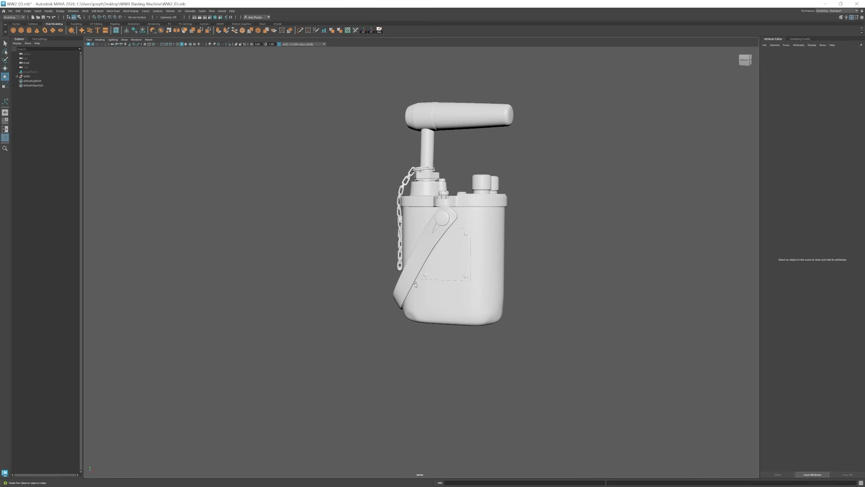
{"action": "left_click_drag", "start_coordinate": [499, 279], "coordinate": [480, 277], "text": "alt"}
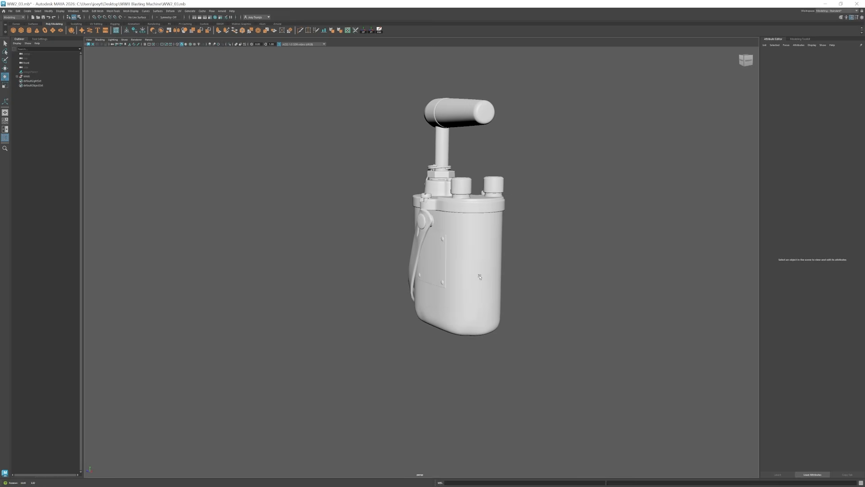
{"action": "left_click_drag", "start_coordinate": [430, 207], "coordinate": [389, 289], "text": "alt"}
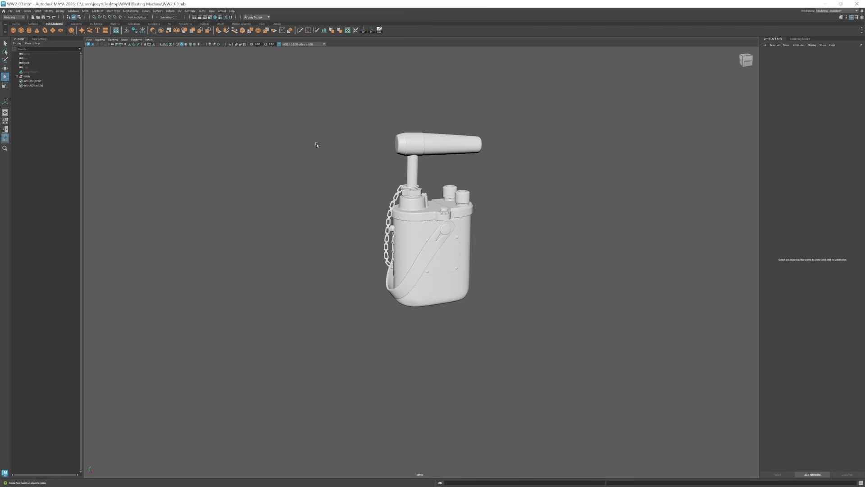
{"action": "left_click_drag", "start_coordinate": [324, 160], "coordinate": [312, 158], "text": "alt"}
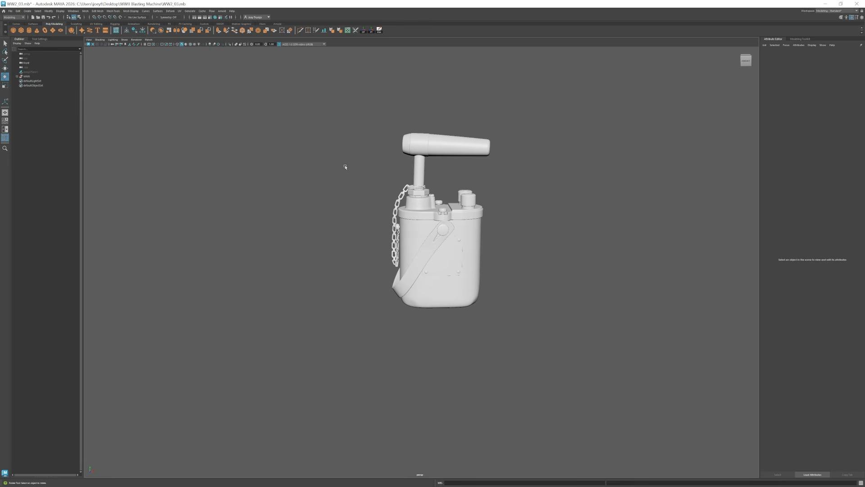
{"action": "right_click_drag", "start_coordinate": [325, 168], "coordinate": [343, 178], "text": "alt"}
{"action": "left_click_drag", "start_coordinate": [319, 191], "coordinate": [337, 195], "text": "alt"}
{"action": "middle_click_drag", "start_coordinate": [332, 204], "coordinate": [331, 226], "text": "alt"}
{"action": "right_click_drag", "start_coordinate": [330, 226], "coordinate": [579, 313], "text": "alt"}
{"action": "mouse_move", "coordinate": [512, 288]}
{"action": "left_mouse_down", "text": "alt"}
{"action": "mouse_move", "coordinate": [546, 297]}
{"action": "mouse_move", "coordinate": [525, 286]}
{"action": "left_mouse_up", "text": "alt"}
{"action": "right_click_drag", "start_coordinate": [524, 286], "coordinate": [451, 266], "text": "alt"}
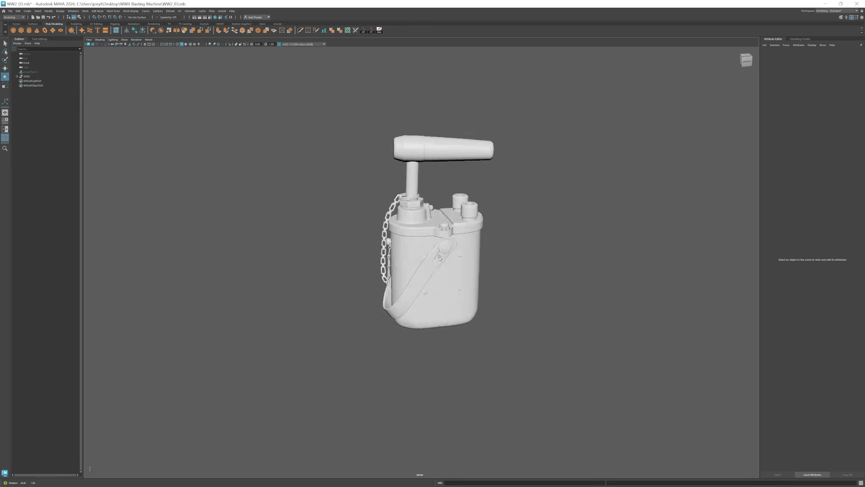
{"action": "left_click_drag", "start_coordinate": [500, 266], "coordinate": [445, 255], "text": "alt"}
{"action": "left_click_drag", "start_coordinate": [486, 257], "coordinate": [454, 264], "text": "alt"}
{"action": "left_click_drag", "start_coordinate": [558, 276], "coordinate": [344, 273], "text": "alt"}
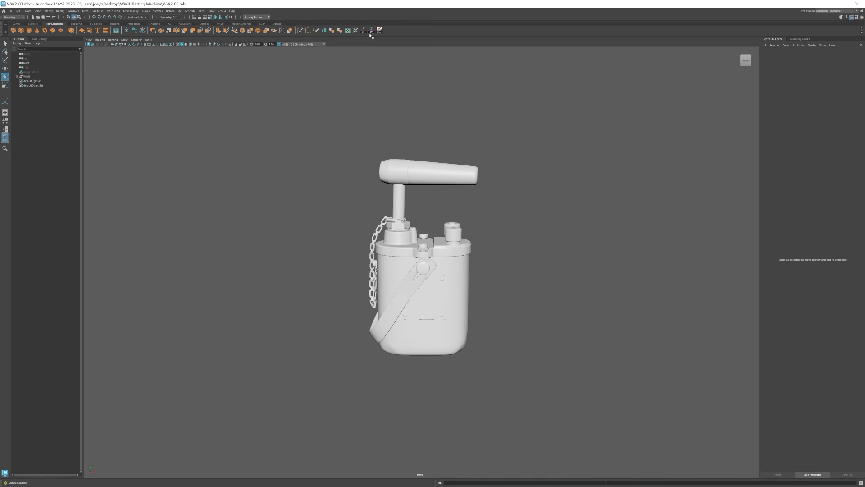
Open the UV Editor and display the UV layout of the whole blasting machine group.
{"action": "left_click_drag", "start_coordinate": [633, 486], "coordinate": [646, 162]}
{"action": "scroll", "coordinate": [585, 288], "scroll_direction": "down", "scroll_amount": 4}
{"action": "middle_click_drag", "start_coordinate": [648, 328], "coordinate": [636, 324], "text": "alt"}
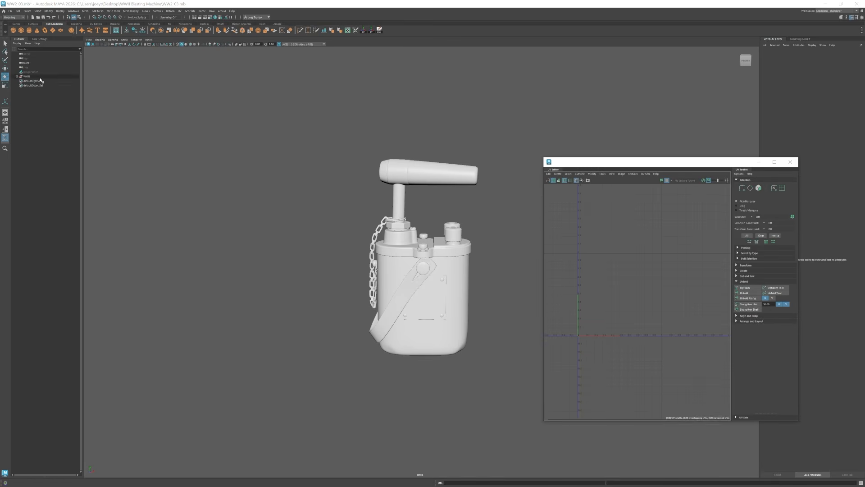
{"action": "left_click", "coordinate": [26, 76]}
{"action": "scroll", "coordinate": [652, 340], "scroll_direction": "up", "scroll_amount": 4}
{"action": "scroll", "coordinate": [653, 340], "scroll_direction": "down", "scroll_amount": 1}
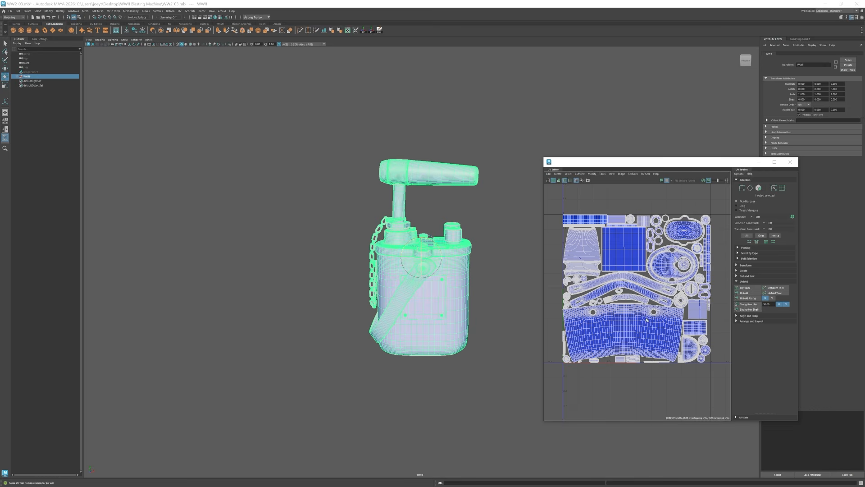
Select the main body's UV shell and examine its checker pattern on the model.
{"action": "key", "text": "w"}
{"action": "right_click_drag", "start_coordinate": [617, 251], "coordinate": [599, 246]}
{"action": "left_click", "coordinate": [594, 341]}
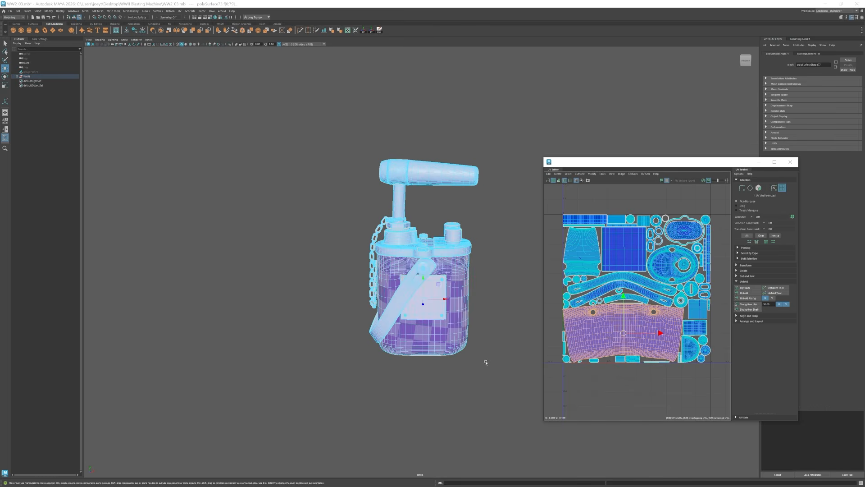
{"action": "left_click_drag", "start_coordinate": [486, 361], "coordinate": [452, 321], "text": "alt"}
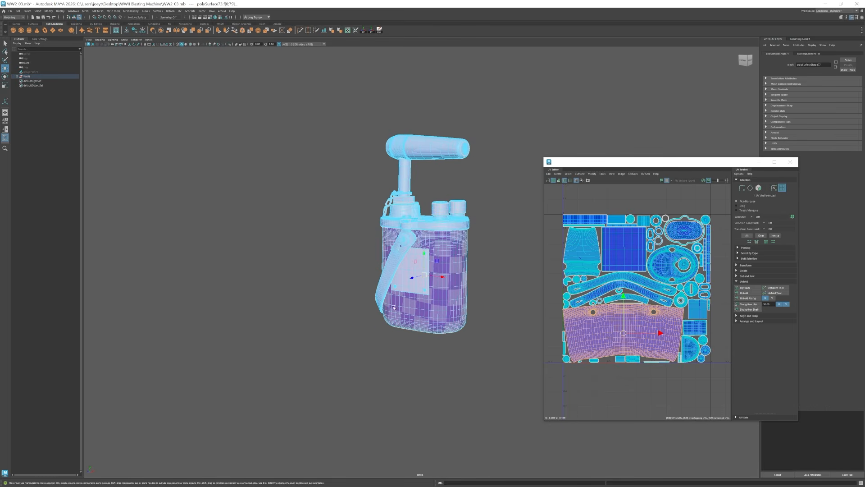
{"action": "left_click_drag", "start_coordinate": [394, 307], "coordinate": [567, 341], "text": "alt"}
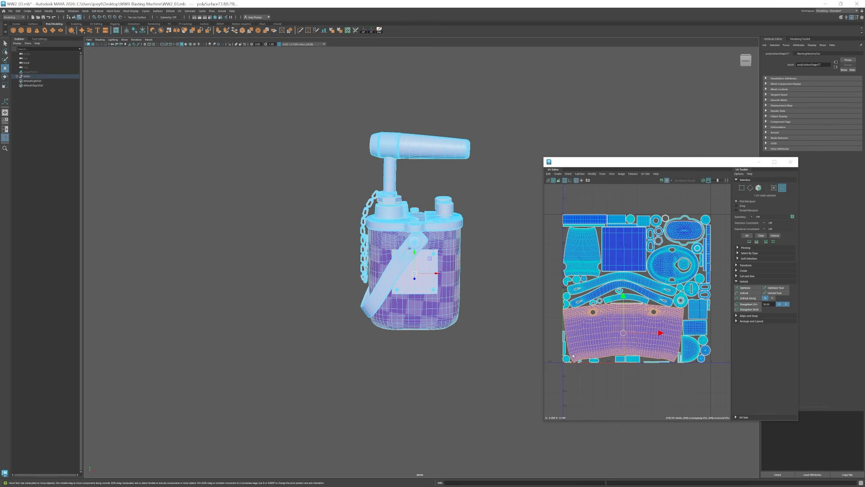
Select all UV shells, try repacking them with an automatic layout, and undo it.
{"action": "left_click_drag", "start_coordinate": [558, 206], "coordinate": [727, 377]}
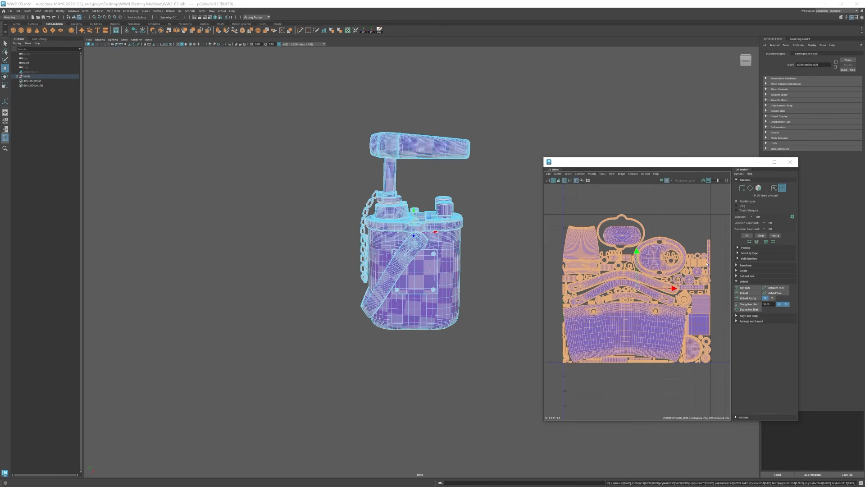
{"action": "left_click", "coordinate": [613, 243]}
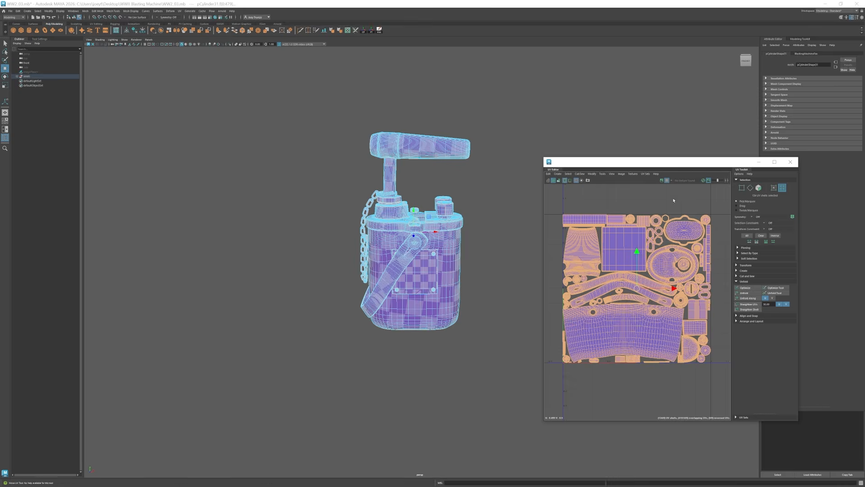
{"action": "left_click", "coordinate": [668, 253]}
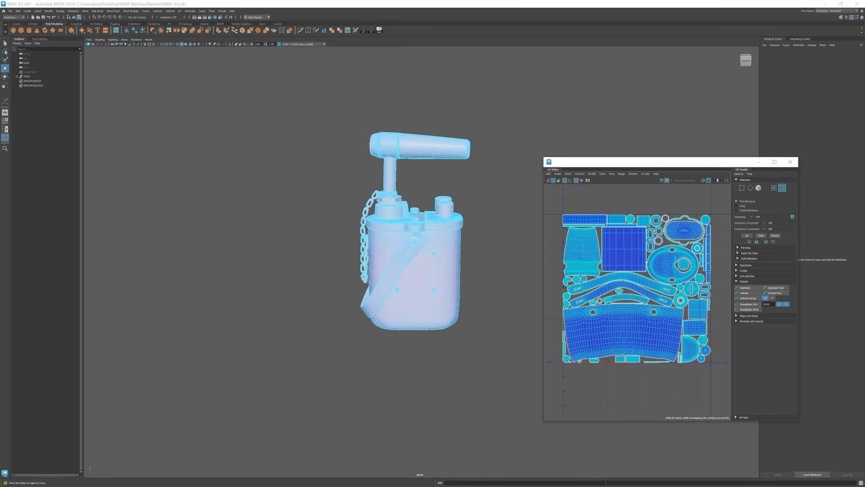
Select the square riveted plate's UV shell and compare its checker density with the body's.
{"action": "left_click", "coordinate": [616, 255]}
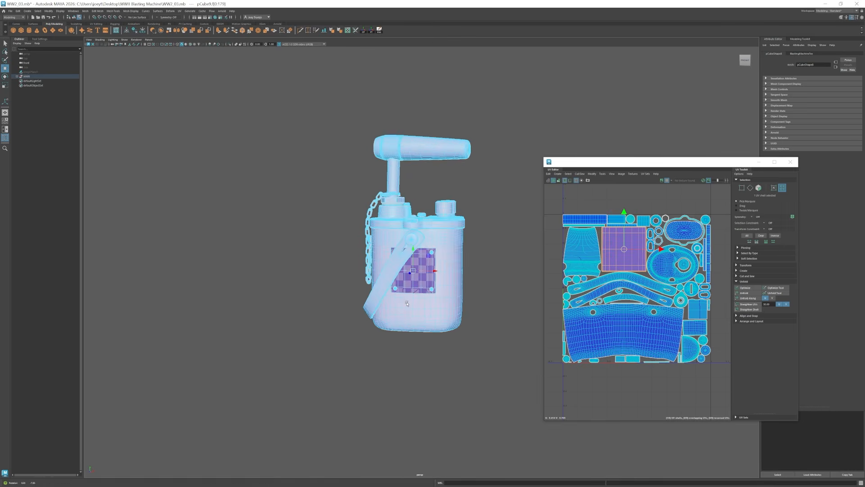
{"action": "scroll", "coordinate": [425, 312], "scroll_direction": "up", "scroll_amount": 3}
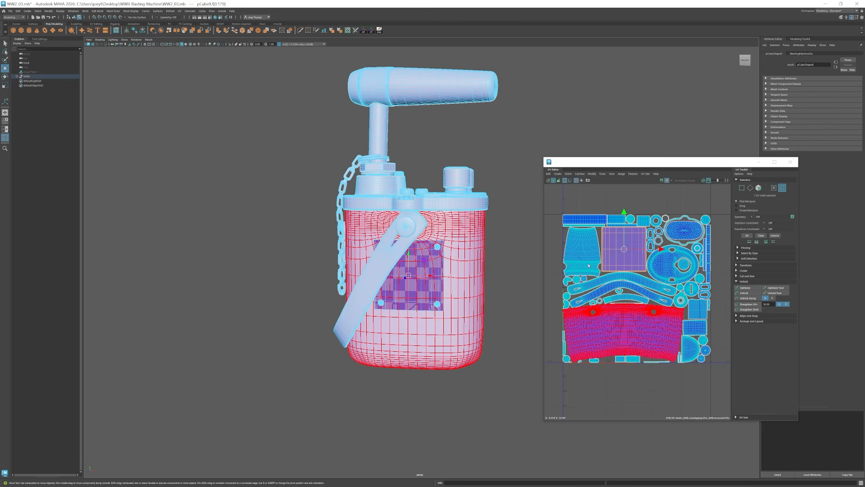
{"action": "left_click_drag", "start_coordinate": [398, 276], "coordinate": [408, 253], "text": "alt"}
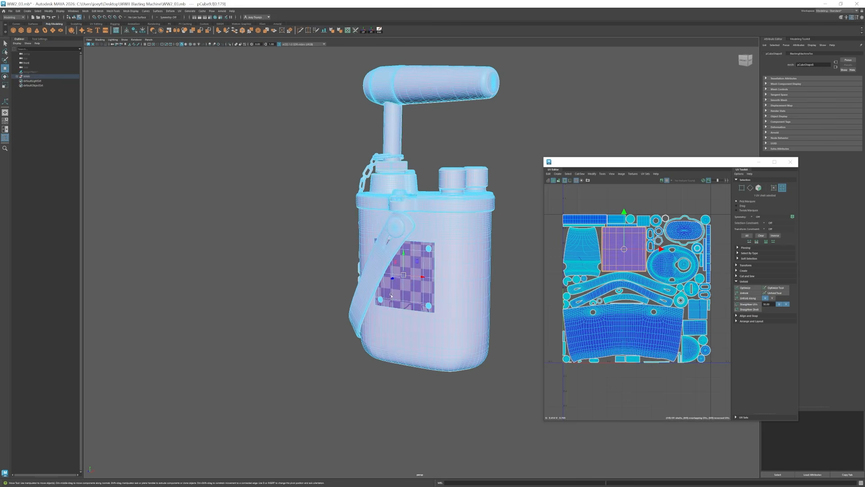
Automatically lay out all the UV shells, compare the riveted plate's new checker density with its surroundings, and undo the layout.
{"action": "scroll", "coordinate": [408, 253], "scroll_direction": "up", "scroll_amount": 3}
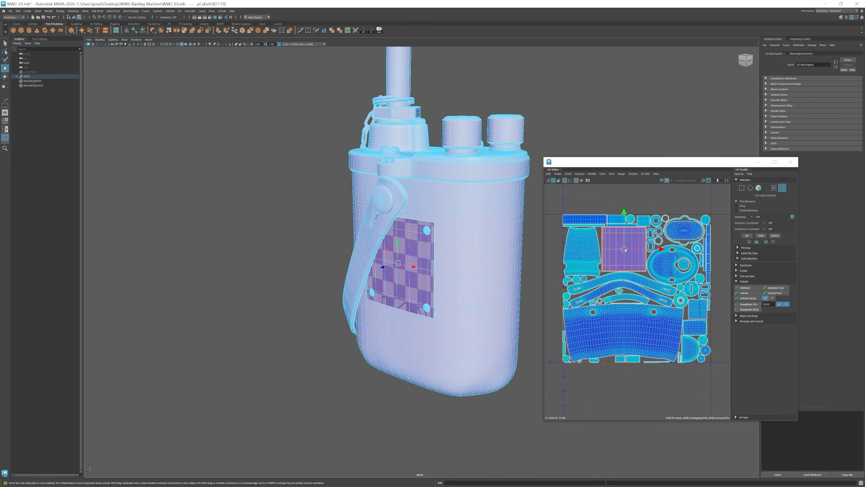
{"action": "left_click_drag", "start_coordinate": [561, 199], "coordinate": [721, 397]}
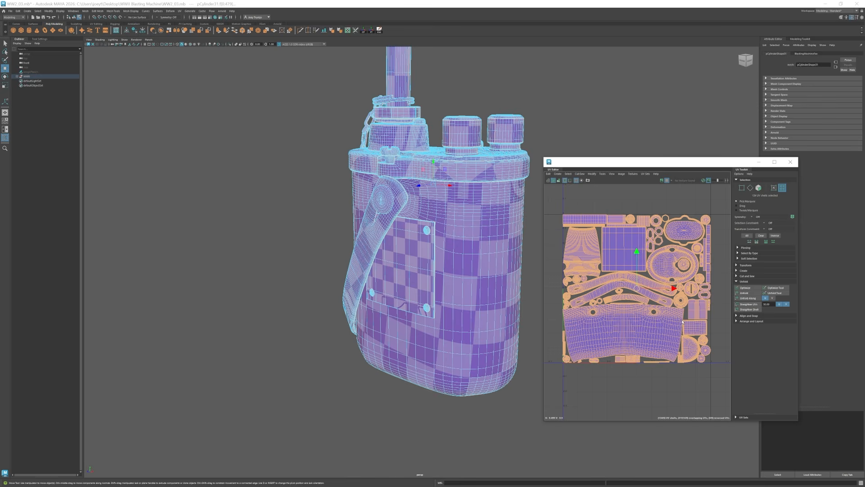
{"action": "key", "text": "ctrl+l"}
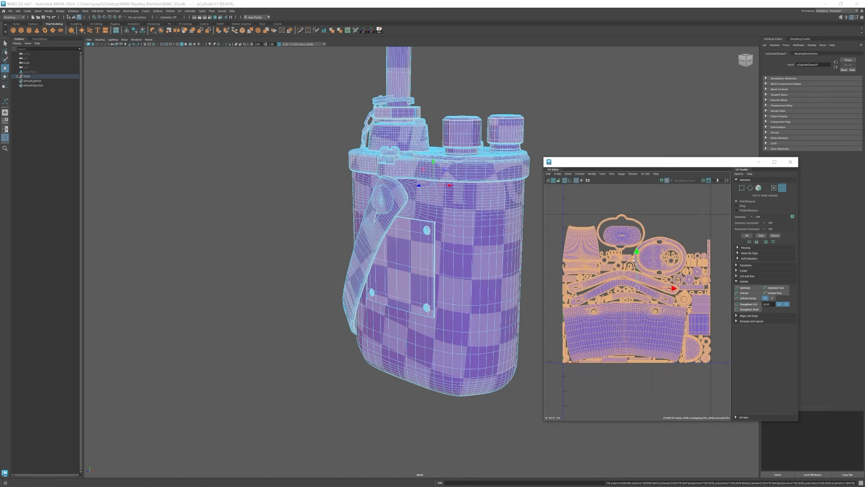
{"action": "left_click", "coordinate": [386, 251]}
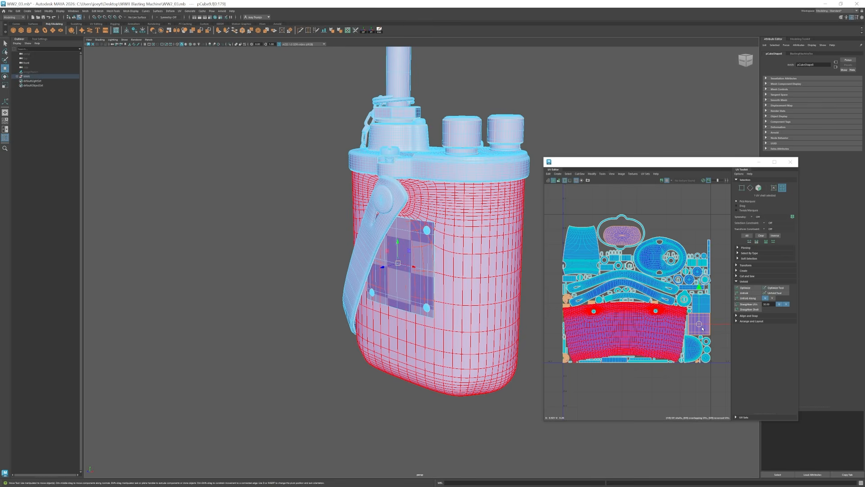
{"action": "key", "text": "ctrl+z"}
{"action": "key", "text": "ctrl+z"}
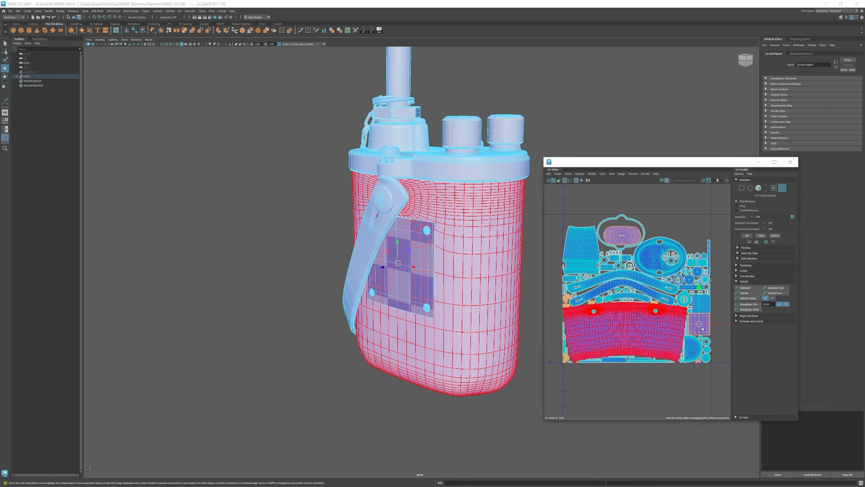
{"action": "left_click", "coordinate": [635, 399]}
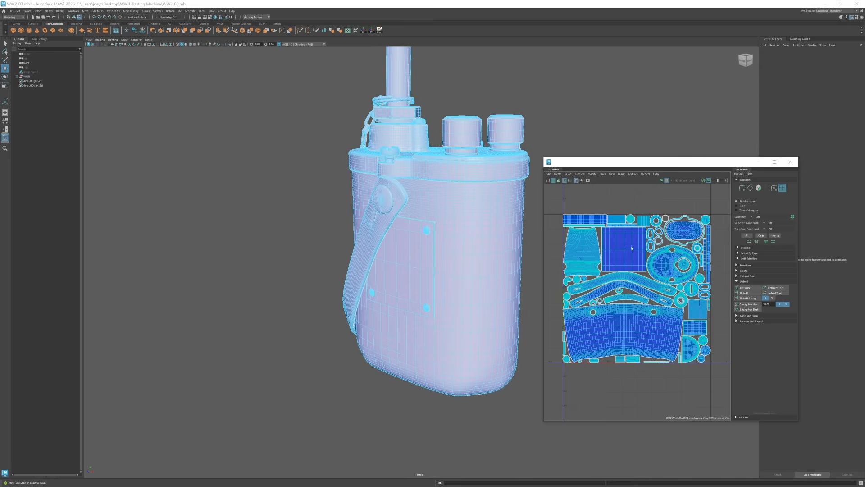
Return to object selection and select both knobs on the lid to inspect their shared UV layout.
{"action": "right_click_drag", "start_coordinate": [488, 245], "coordinate": [401, 261], "text": "alt"}
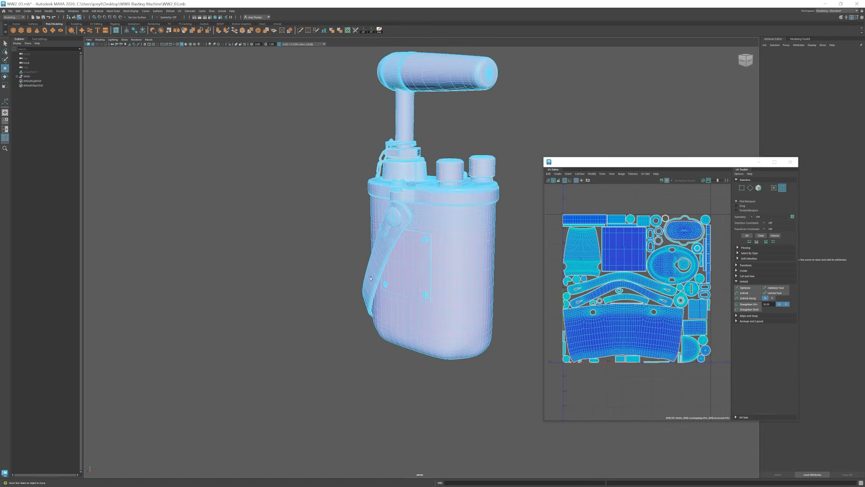
{"action": "left_click_drag", "start_coordinate": [383, 261], "coordinate": [430, 259], "text": "alt"}
{"action": "right_click_drag", "start_coordinate": [430, 259], "coordinate": [538, 177]}
{"action": "left_click", "coordinate": [538, 176]}
{"action": "left_click_drag", "start_coordinate": [518, 211], "coordinate": [433, 263], "text": "alt"}
{"action": "left_click", "coordinate": [426, 266]}
{"action": "left_click", "coordinate": [450, 188]}
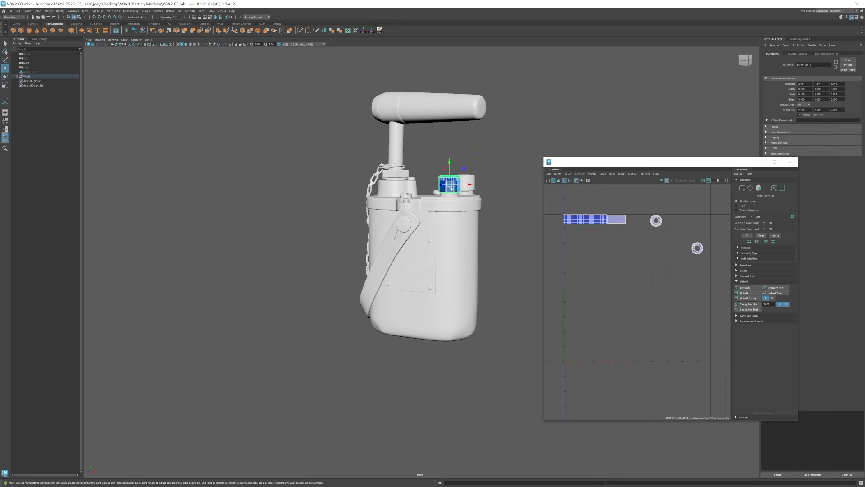
{"action": "left_click", "coordinate": [472, 182], "text": "shift"}
{"action": "scroll", "coordinate": [450, 182], "scroll_direction": "up", "scroll_amount": 5}
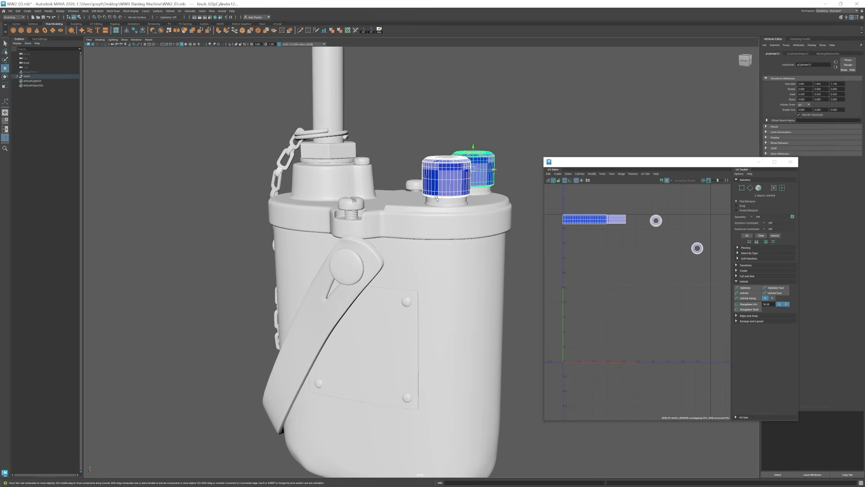
Select the side-wall UV shell of the front knob, examine its checker pattern, and clear the selection.
{"action": "right_click_drag", "start_coordinate": [450, 181], "coordinate": [450, 178]}
{"action": "left_click", "coordinate": [450, 179]}
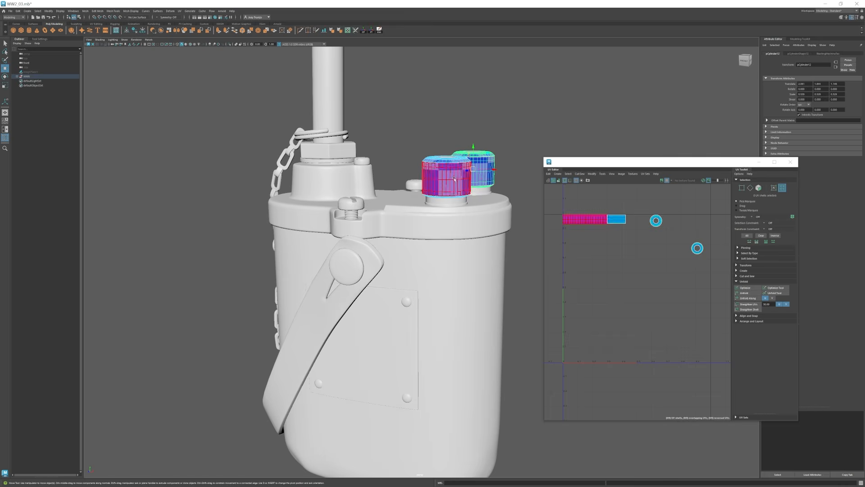
{"action": "scroll", "coordinate": [450, 178], "scroll_direction": "up", "scroll_amount": 2}
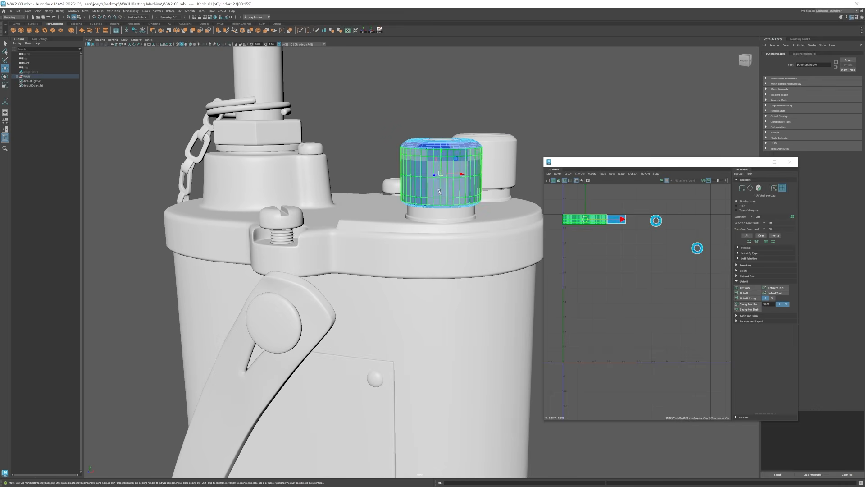
{"action": "scroll", "coordinate": [452, 199], "scroll_direction": "up", "scroll_amount": 5}
{"action": "scroll", "coordinate": [452, 199], "scroll_direction": "down", "scroll_amount": 2}
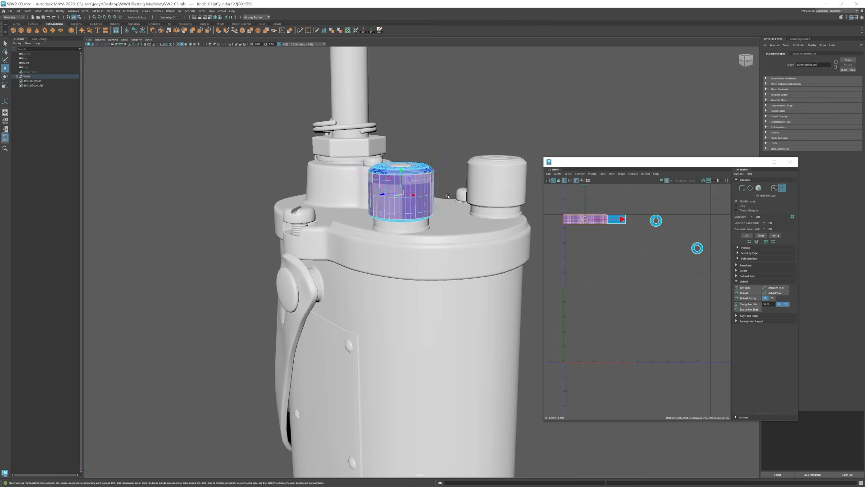
{"action": "mouse_move", "coordinate": [401, 189]}
{"action": "left_mouse_down", "text": "alt"}
{"action": "mouse_move", "coordinate": [403, 220]}
{"action": "mouse_move", "coordinate": [397, 197]}
{"action": "left_mouse_up", "text": "alt"}
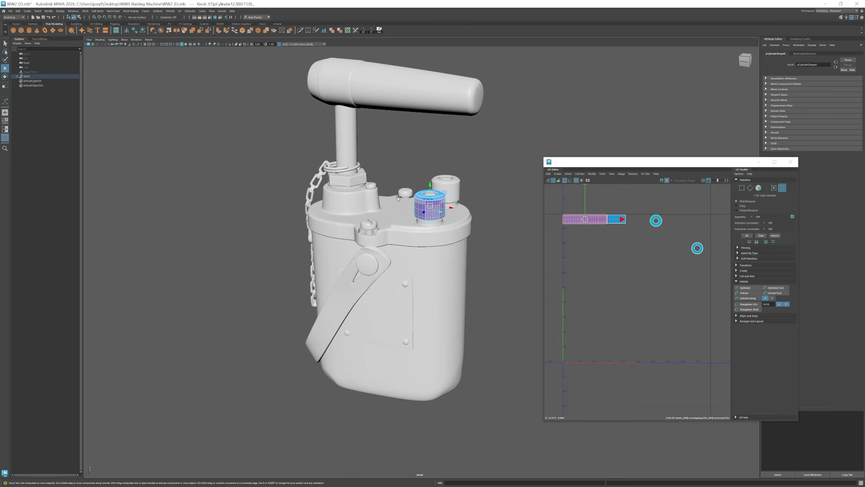
{"action": "right_click_drag", "start_coordinate": [409, 198], "coordinate": [455, 178]}
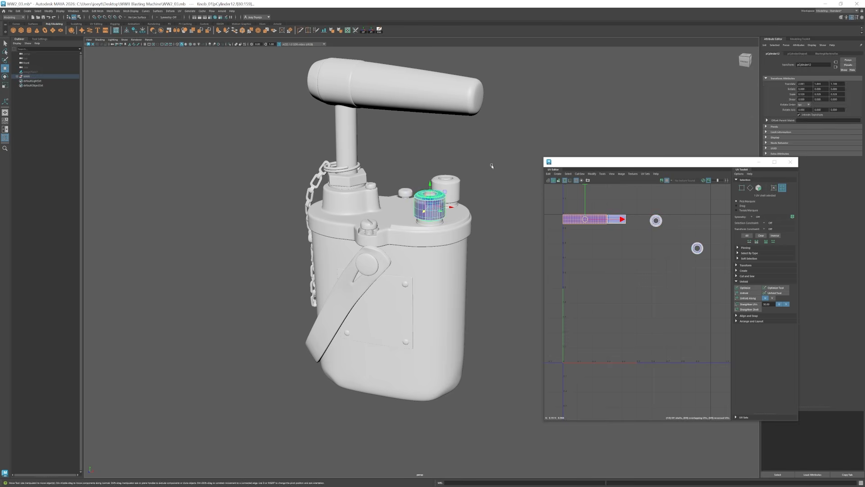
{"action": "left_click", "coordinate": [490, 167]}
Examine the unselected model up close at the lid knobs and as a whole from the front.
{"action": "scroll", "coordinate": [406, 234], "scroll_direction": "down", "scroll_amount": 4}
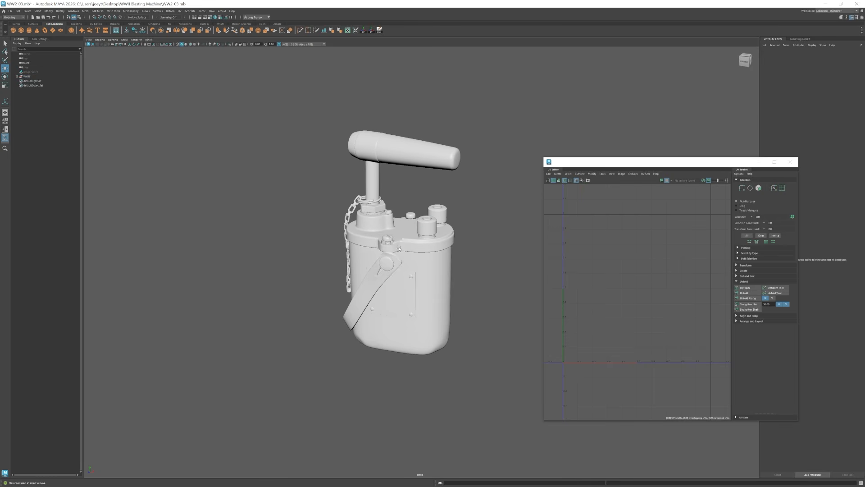
{"action": "scroll", "coordinate": [423, 248], "scroll_direction": "up", "scroll_amount": 5}
{"action": "scroll", "coordinate": [424, 246], "scroll_direction": "up", "scroll_amount": 5}
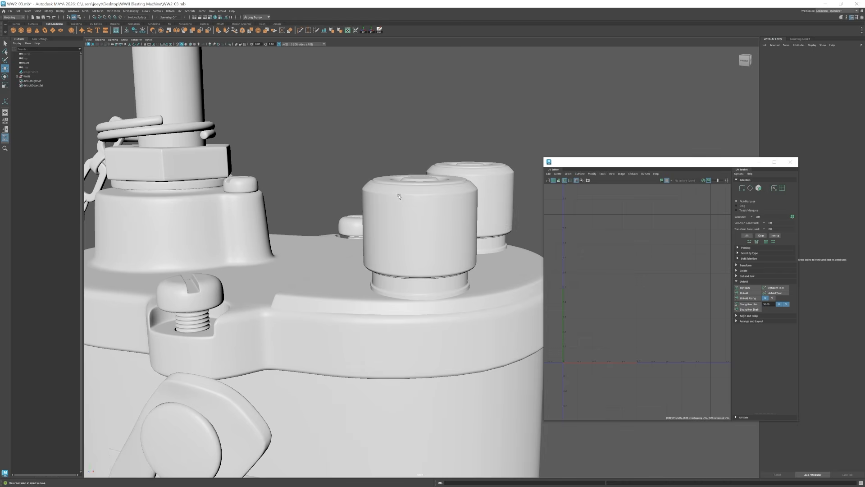
{"action": "scroll", "coordinate": [441, 198], "scroll_direction": "down", "scroll_amount": 6}
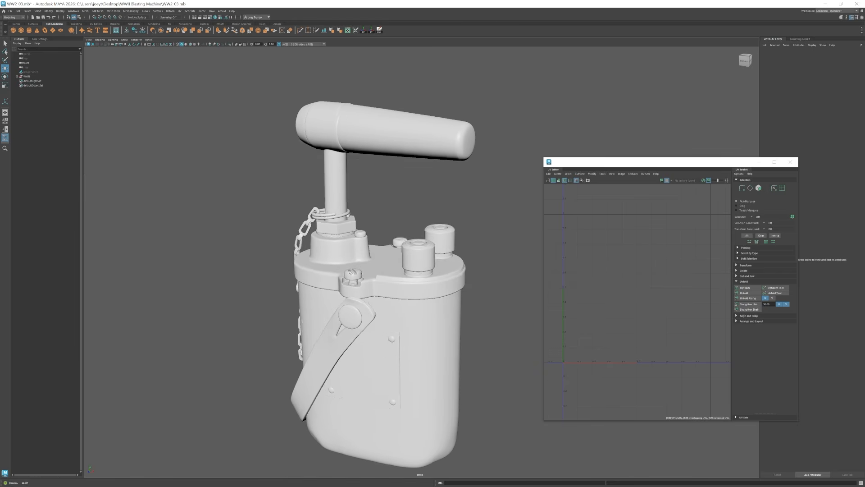
{"action": "left_click_drag", "start_coordinate": [350, 272], "coordinate": [429, 218], "text": "alt"}
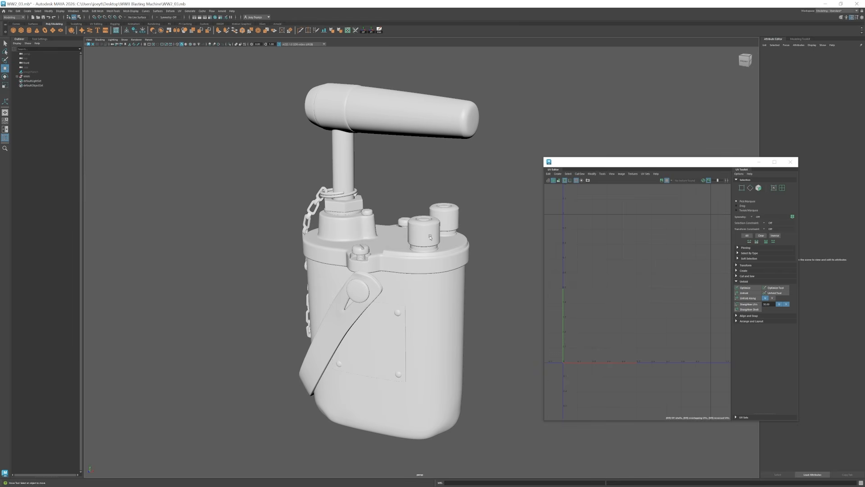
{"action": "scroll", "coordinate": [385, 323], "scroll_direction": "down", "scroll_amount": 5}
{"action": "left_click_drag", "start_coordinate": [384, 324], "coordinate": [360, 304], "text": "alt"}
{"action": "right_click_drag", "start_coordinate": [403, 285], "coordinate": [502, 336], "text": "alt"}
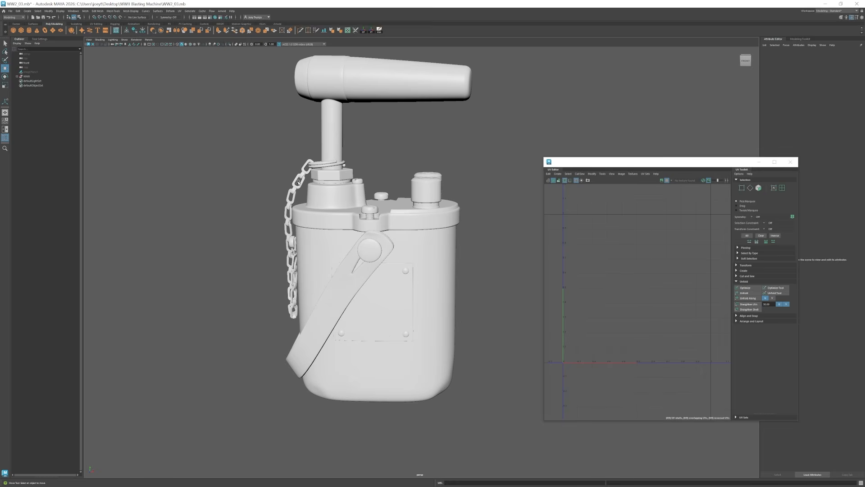
Select the whole blasting machine group and pick the chain-link UV shells beside the square plate's shell.
{"action": "left_click_drag", "start_coordinate": [275, 166], "coordinate": [301, 197]}
{"action": "left_click", "coordinate": [27, 76]}
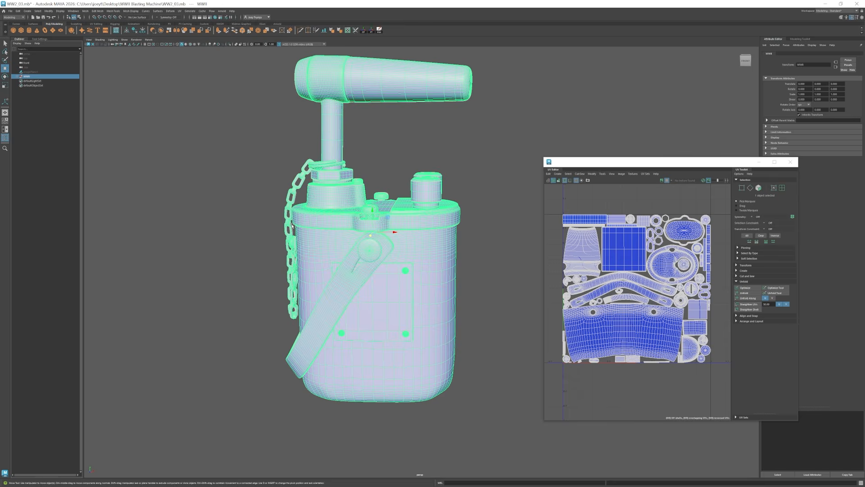
{"action": "left_click_drag", "start_coordinate": [359, 236], "coordinate": [399, 227], "text": "alt"}
{"action": "middle_click_drag", "start_coordinate": [336, 257], "coordinate": [397, 275], "text": "alt"}
{"action": "right_click_drag", "start_coordinate": [396, 275], "coordinate": [444, 288], "text": "alt"}
{"action": "right_click_drag", "start_coordinate": [682, 227], "coordinate": [660, 221]}
{"action": "left_click_drag", "start_coordinate": [651, 245], "coordinate": [650, 233]}
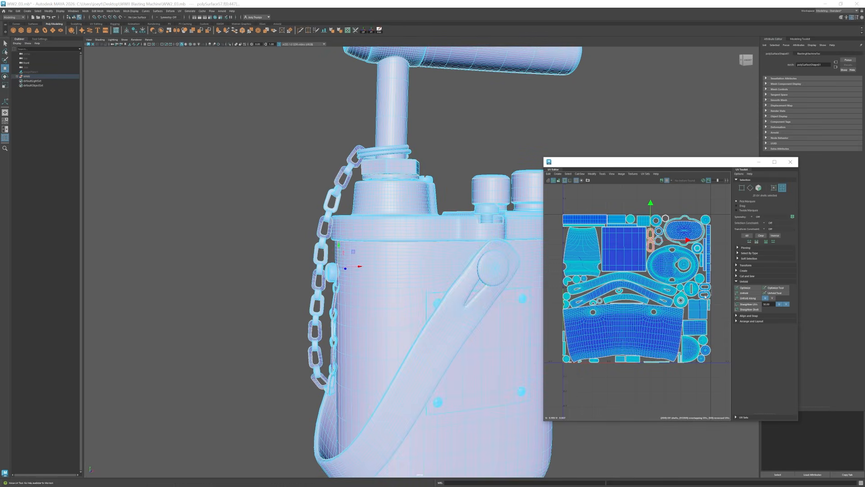
Add the second set of chain-link UV shells to the selection and examine the links along the chain.
{"action": "left_click_drag", "start_coordinate": [707, 287], "coordinate": [703, 295], "text": "shift"}
{"action": "scroll", "coordinate": [344, 333], "scroll_direction": "down", "scroll_amount": 2}
{"action": "left_click_drag", "start_coordinate": [345, 331], "coordinate": [536, 343], "text": "alt"}
{"action": "middle_click_drag", "start_coordinate": [536, 343], "coordinate": [454, 338], "text": "alt"}
{"action": "scroll", "coordinate": [454, 338], "scroll_direction": "up", "scroll_amount": 4}
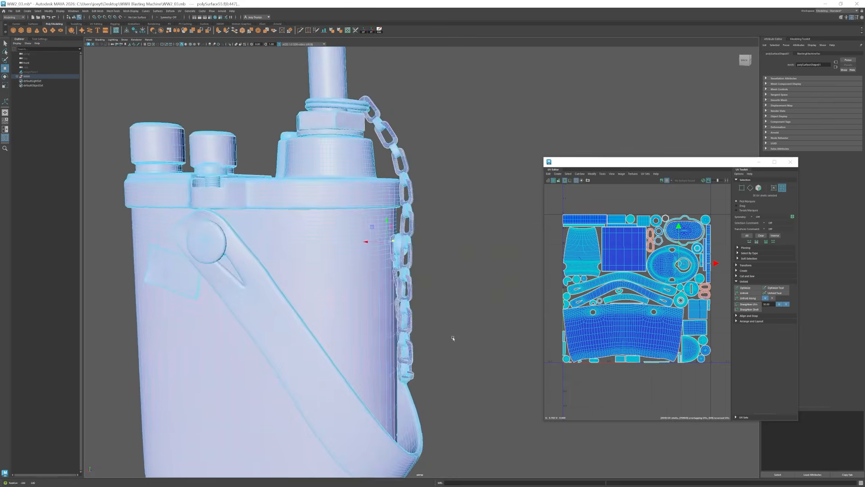
{"action": "left_click_drag", "start_coordinate": [454, 338], "coordinate": [445, 337], "text": "alt"}
{"action": "left_click_drag", "start_coordinate": [446, 257], "coordinate": [437, 259], "text": "alt"}
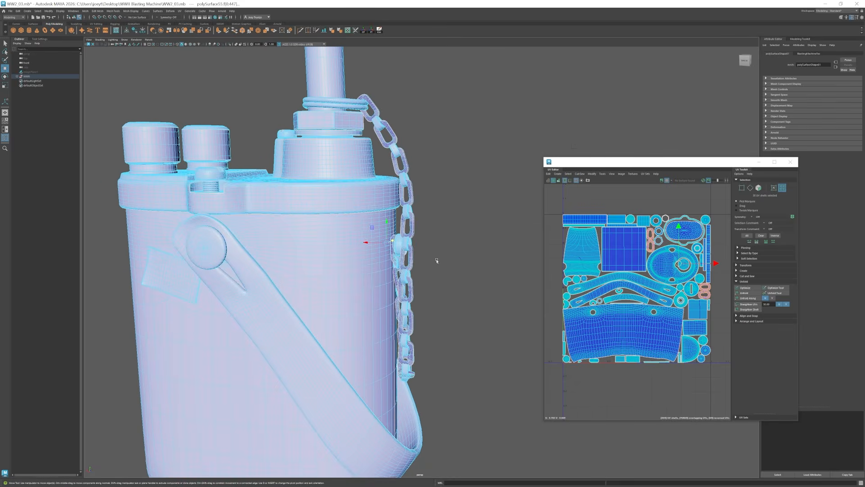
Return to object selection, try the Rotate tool on a single chain link, and clear the selection.
{"action": "left_click", "coordinate": [473, 198]}
{"action": "right_click_drag", "start_coordinate": [409, 188], "coordinate": [450, 168]}
{"action": "left_click", "coordinate": [450, 168]}
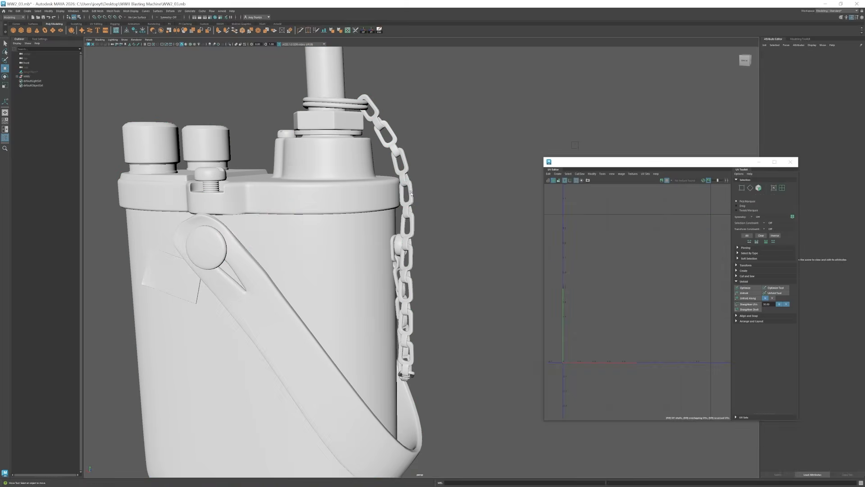
{"action": "left_click", "coordinate": [410, 192]}
{"action": "key", "text": "e"}
{"action": "left_click_drag", "start_coordinate": [402, 194], "coordinate": [457, 190]}
{"action": "left_click", "coordinate": [440, 172]}
Review the model from several angles, display the whole group's UV layout once more, and clear the selection.
{"action": "scroll", "coordinate": [408, 282], "scroll_direction": "down", "scroll_amount": 5}
{"action": "left_click_drag", "start_coordinate": [409, 282], "coordinate": [342, 284], "text": "alt"}
{"action": "middle_click_drag", "start_coordinate": [388, 291], "coordinate": [350, 299], "text": "alt"}
{"action": "scroll", "coordinate": [349, 299], "scroll_direction": "up", "scroll_amount": 3}
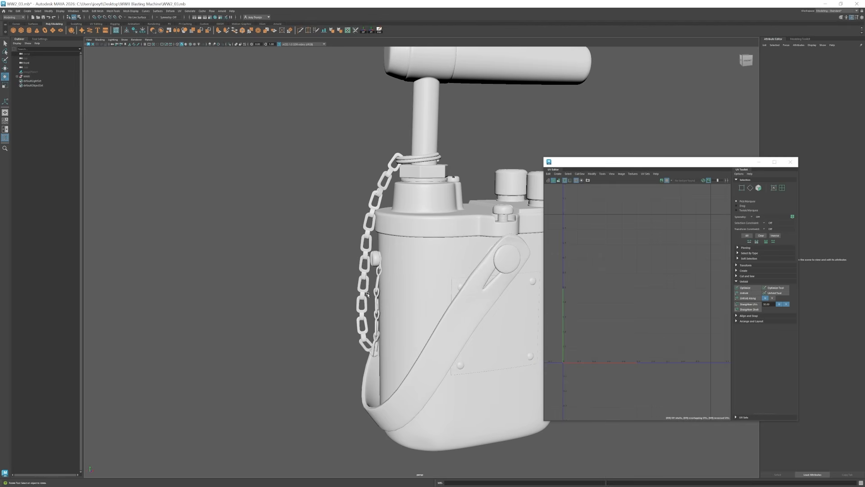
{"action": "scroll", "coordinate": [292, 238], "scroll_direction": "down", "scroll_amount": 5}
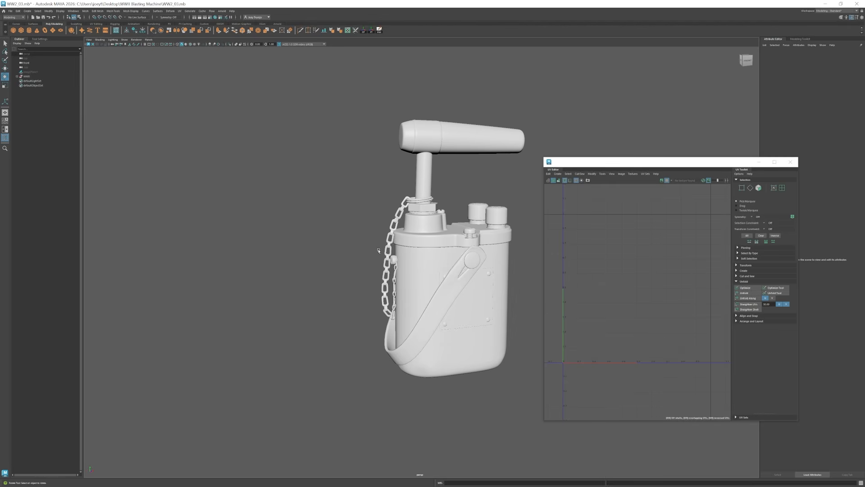
{"action": "left_click_drag", "start_coordinate": [377, 196], "coordinate": [389, 294], "text": "alt"}
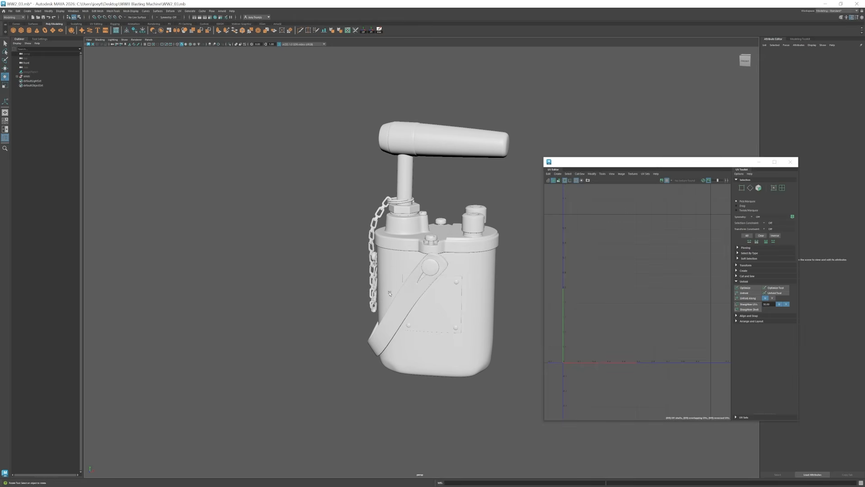
{"action": "left_click", "coordinate": [389, 294]}
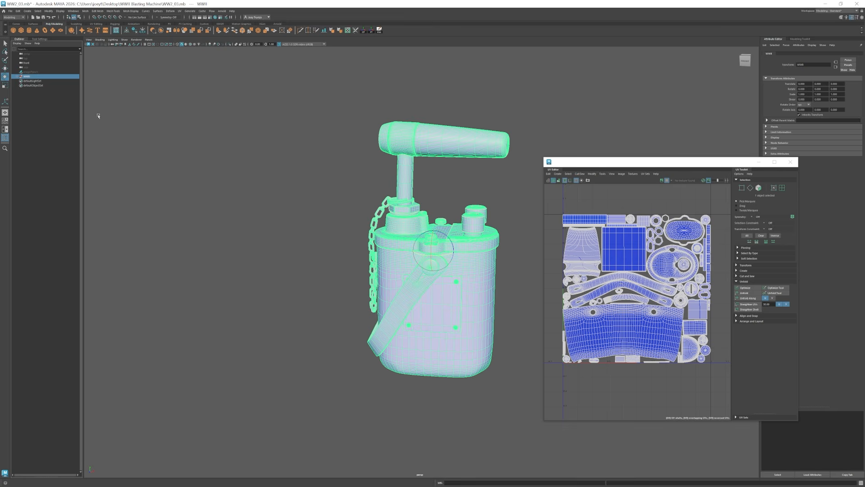
{"action": "key", "text": "w"}
{"action": "middle_click_drag", "start_coordinate": [446, 292], "coordinate": [364, 297], "text": "alt"}
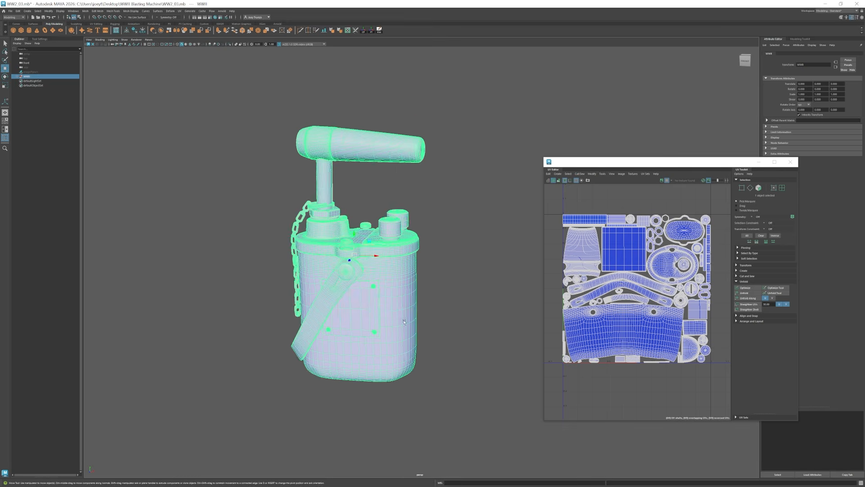
{"action": "left_click_drag", "start_coordinate": [365, 297], "coordinate": [373, 296], "text": "alt"}
{"action": "scroll", "coordinate": [378, 291], "scroll_direction": "down", "scroll_amount": 4}
{"action": "left_click", "coordinate": [413, 275]}
{"action": "left_click", "coordinate": [487, 261]}
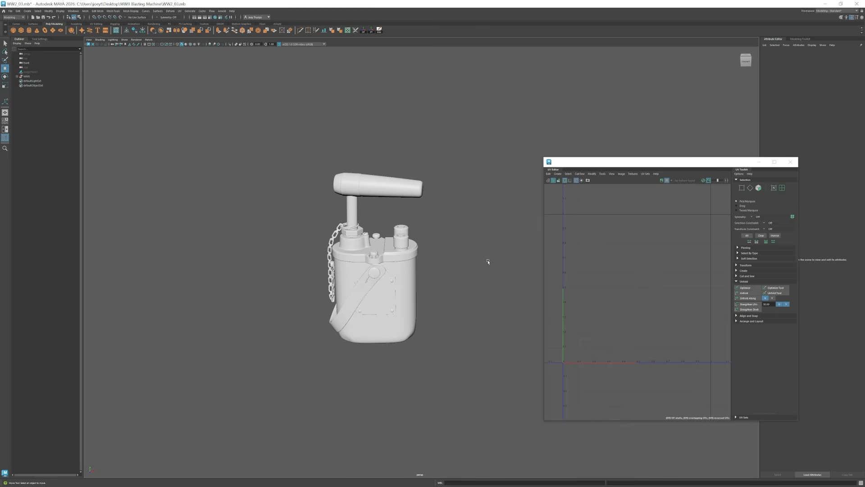
{"action": "mouse_move", "coordinate": [488, 261]}
{"action": "left_mouse_down", "text": "alt"}
{"action": "mouse_move", "coordinate": [477, 259]}
{"action": "mouse_move", "coordinate": [504, 283]}
{"action": "mouse_move", "coordinate": [272, 279]}
{"action": "mouse_move", "coordinate": [299, 285]}
{"action": "left_mouse_up", "text": "alt"}
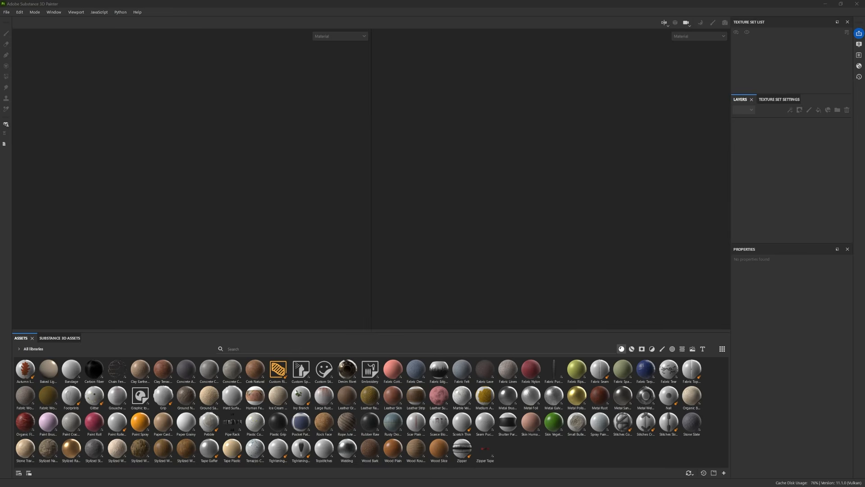
Switch to Substance 3D Painter and create a new project with the blasting machine mesh.
{"action": "left_click", "coordinate": [7, 12]}
{"action": "left_click", "coordinate": [12, 22]}
{"action": "left_click", "coordinate": [457, 324]}
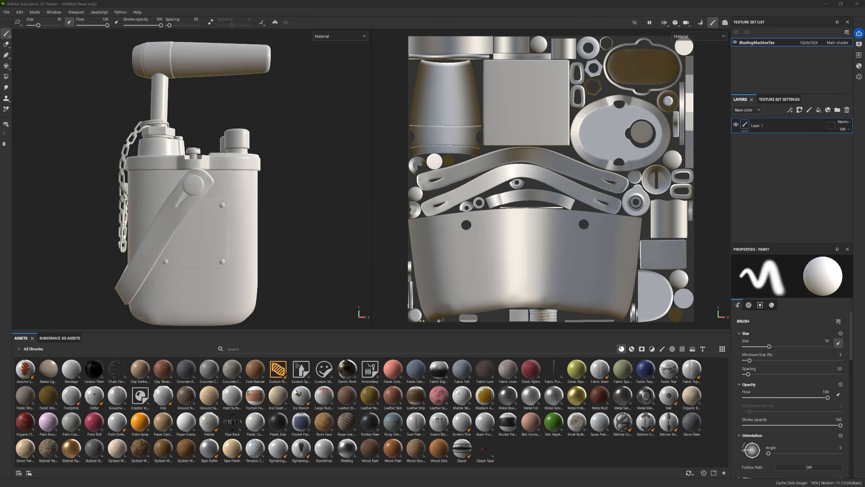
{"action": "left_click_drag", "start_coordinate": [288, 232], "coordinate": [252, 182], "text": "alt"}
Enter mesh map baking, set the output size to 4096, and use the low-poly mesh as the high-poly mesh.
{"action": "left_click", "coordinate": [701, 23]}
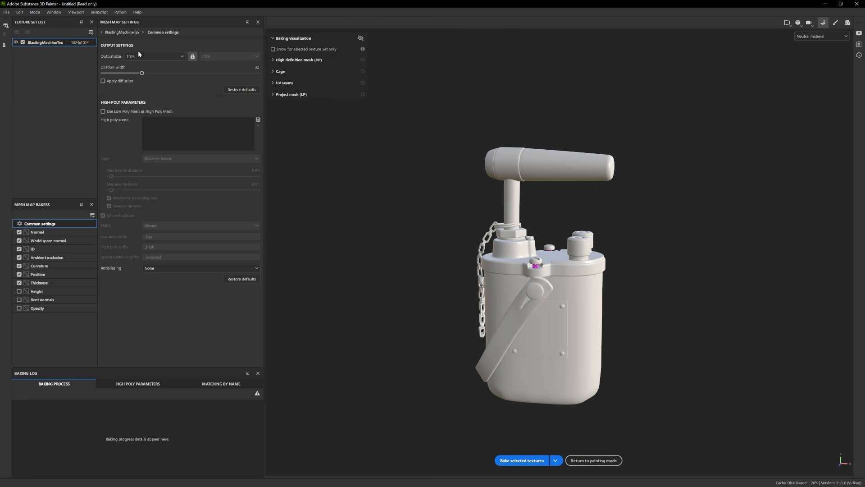
{"action": "left_click", "coordinate": [139, 56]}
{"action": "left_click", "coordinate": [138, 116]}
{"action": "left_click", "coordinate": [103, 111]}
Adjust the ambient occlusion baker's settings, bake the selected mesh maps, and return to painting mode.
{"action": "left_click", "coordinate": [47, 258]}
{"action": "left_click", "coordinate": [151, 132]}
{"action": "left_click", "coordinate": [151, 149]}
{"action": "left_click", "coordinate": [41, 223]}
{"action": "left_click", "coordinate": [533, 461]}
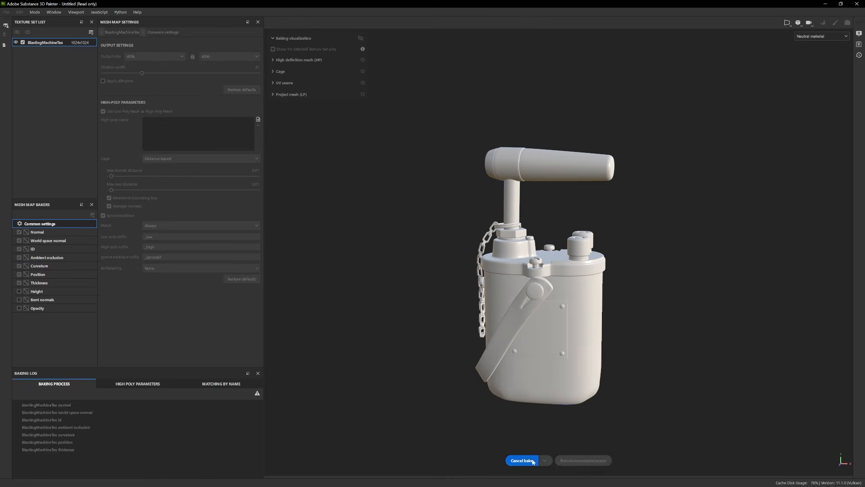
{"action": "left_click", "coordinate": [599, 461]}
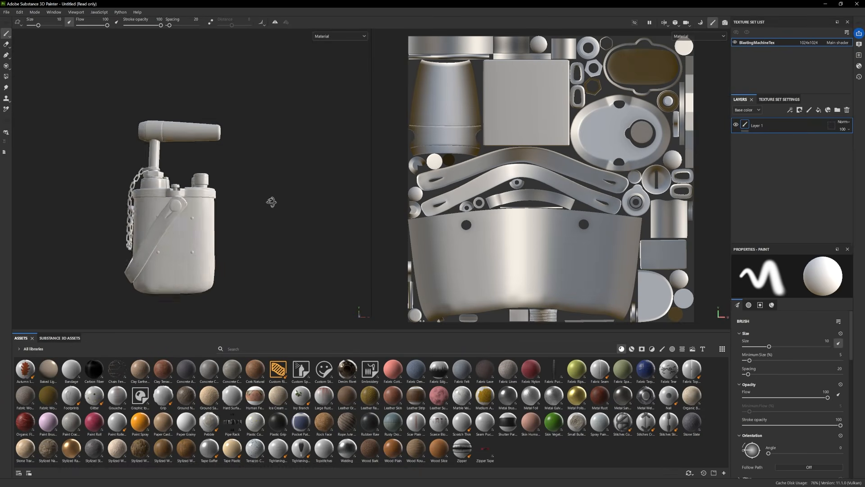
Delete the default paint layer and apply the painted military metal smart material to the blasting machine's body.
{"action": "left_click_drag", "start_coordinate": [271, 202], "coordinate": [227, 219], "text": "alt"}
{"action": "left_click", "coordinate": [846, 110]}
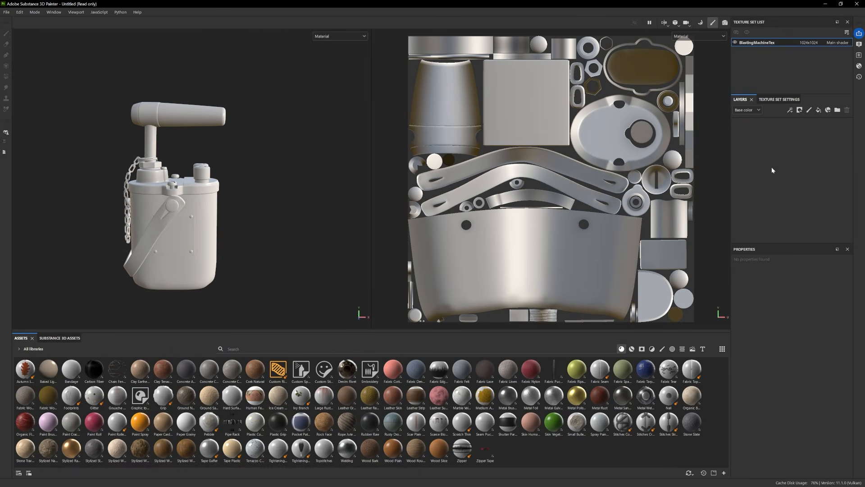
{"action": "left_click_drag", "start_coordinate": [271, 266], "coordinate": [264, 255], "text": "alt"}
{"action": "middle_click_drag", "start_coordinate": [263, 255], "coordinate": [261, 234], "text": "alt"}
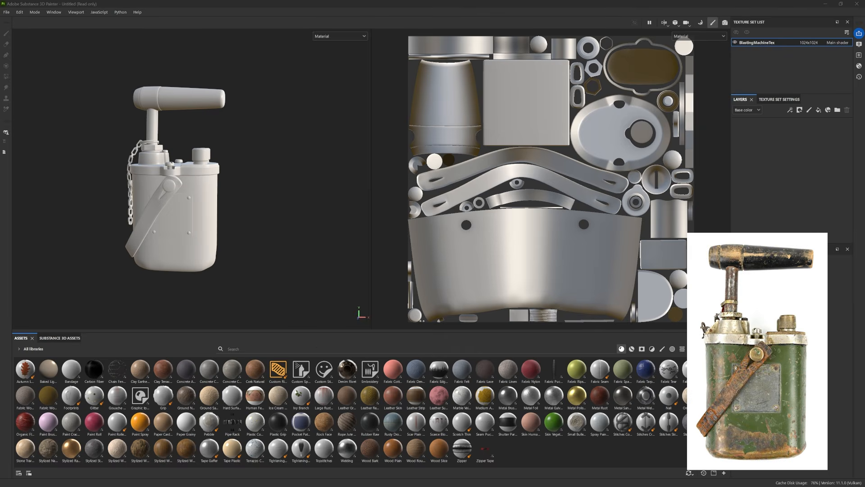
{"action": "left_click", "coordinate": [479, 335]}
{"action": "left_click_drag", "start_coordinate": [144, 428], "coordinate": [228, 237]}
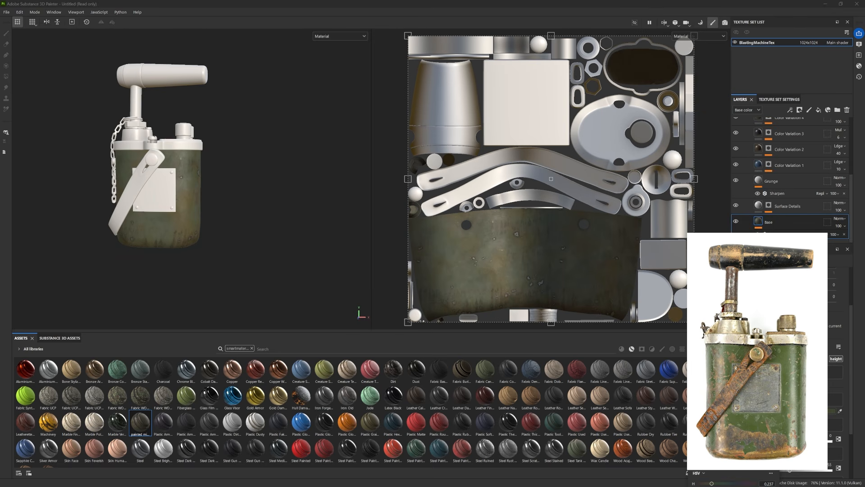
Change the base color of the smart material's Base layer to a dark olive green matching the reference photo.
{"action": "scroll", "coordinate": [776, 185], "scroll_direction": "up", "scroll_amount": 3}
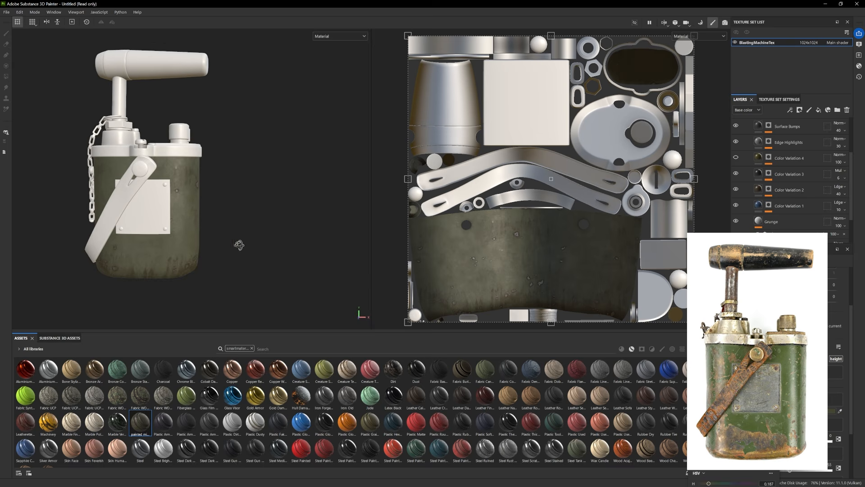
{"action": "scroll", "coordinate": [810, 194], "scroll_direction": "down", "scroll_amount": 3}
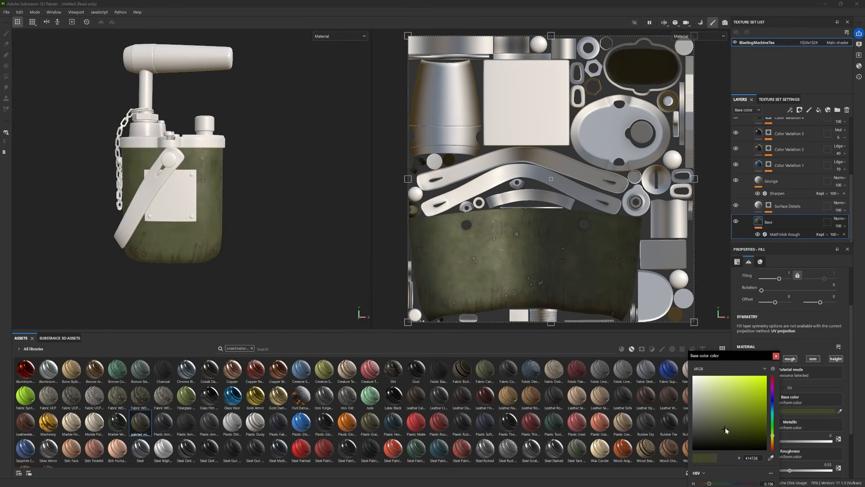
{"action": "scroll", "coordinate": [222, 218], "scroll_direction": "down", "scroll_amount": 2}
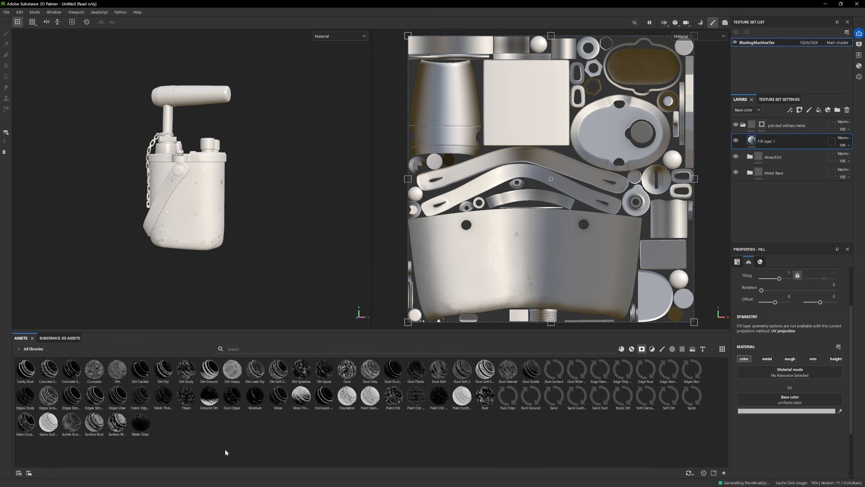
Mask Fill layer 1 with the Ground Dirt smart mask and tune its Mask Editor global balance, texture and ambient occlusion.
{"action": "left_click_drag", "start_coordinate": [209, 397], "coordinate": [777, 143]}
{"action": "left_click", "coordinate": [785, 161]}
{"action": "left_click_drag", "start_coordinate": [826, 347], "coordinate": [796, 348]}
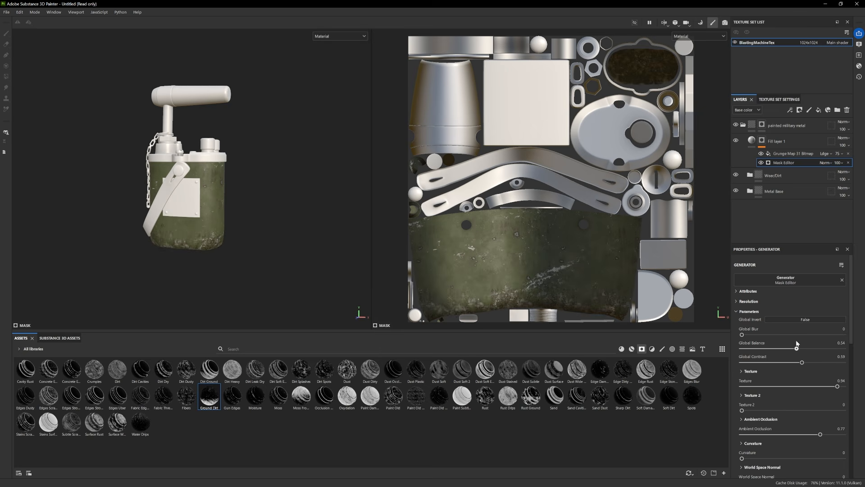
{"action": "left_click_drag", "start_coordinate": [830, 435], "coordinate": [843, 434]}
{"action": "left_click", "coordinate": [834, 410]}
{"action": "left_click_drag", "start_coordinate": [803, 348], "coordinate": [776, 349]}
{"action": "left_click_drag", "start_coordinate": [782, 386], "coordinate": [778, 386]}
{"action": "left_click_drag", "start_coordinate": [778, 349], "coordinate": [774, 349]}
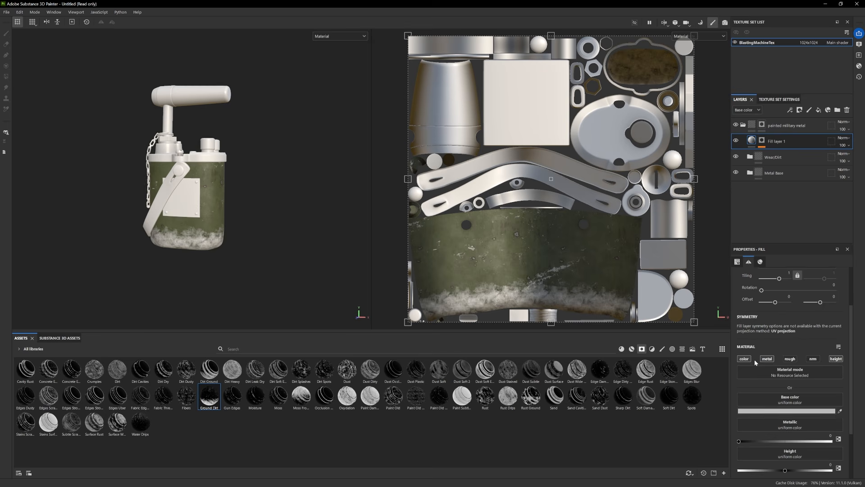
Give Fill layer 1 a grey base color with metallic 1, roughness 0.2313 and height -0.1530.
{"action": "left_click", "coordinate": [745, 359]}
{"action": "left_click_drag", "start_coordinate": [739, 416], "coordinate": [861, 413]}
{"action": "left_click_drag", "start_coordinate": [782, 445], "coordinate": [780, 444]}
{"action": "scroll", "coordinate": [329, 232], "scroll_direction": "up", "scroll_amount": 5}
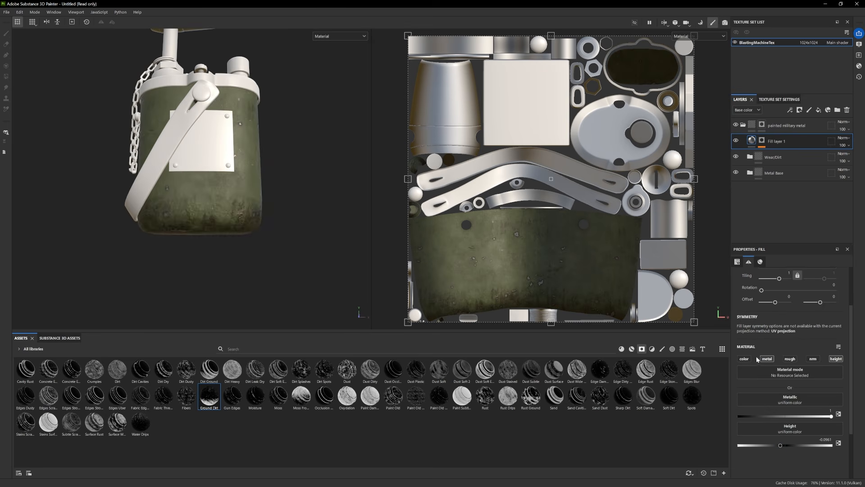
{"action": "left_click", "coordinate": [744, 358]}
{"action": "left_click", "coordinate": [807, 411]}
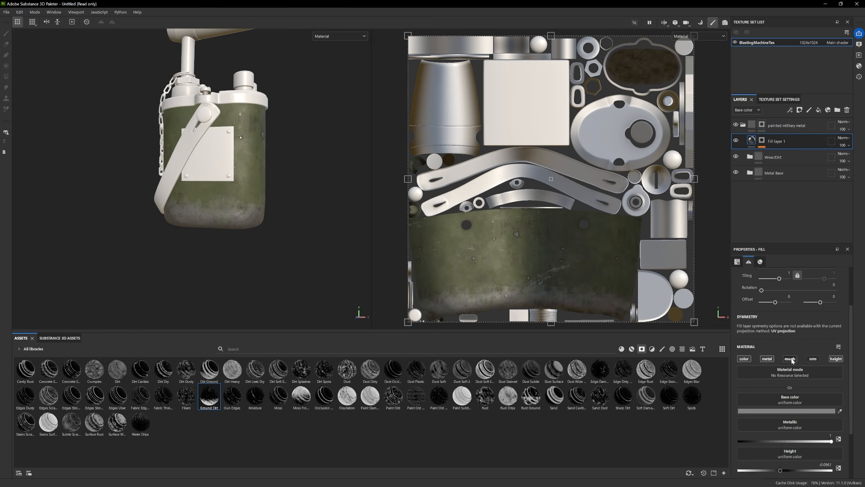
{"action": "scroll", "coordinate": [838, 374], "scroll_direction": "down", "scroll_amount": 2}
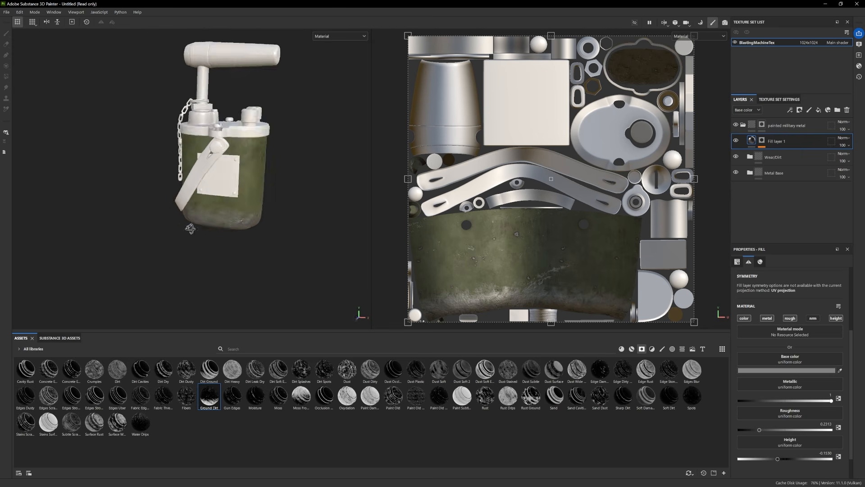
Group Fill layer 1 in a masked folder and paint the folder's mask along the body's lower edge with a textured brush.
{"action": "right_click", "coordinate": [792, 140]}
{"action": "left_click", "coordinate": [806, 189]}
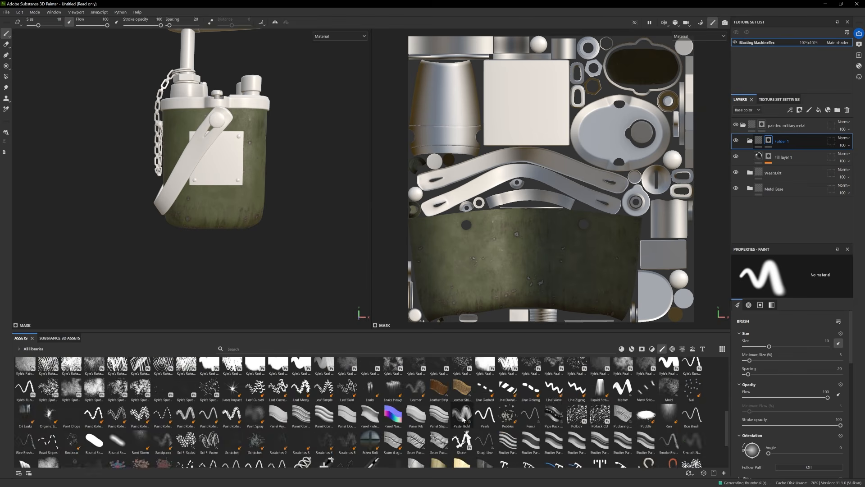
{"action": "left_click", "coordinate": [646, 416]}
{"action": "mouse_move", "coordinate": [259, 192]}
{"action": "left_mouse_down", "text": "alt"}
{"action": "mouse_move", "coordinate": [237, 246]}
{"action": "mouse_move", "coordinate": [223, 228]}
{"action": "mouse_move", "coordinate": [296, 210]}
{"action": "mouse_move", "coordinate": [228, 218]}
{"action": "mouse_move", "coordinate": [249, 214]}
{"action": "mouse_move", "coordinate": [261, 236]}
{"action": "left_mouse_up", "text": "alt"}
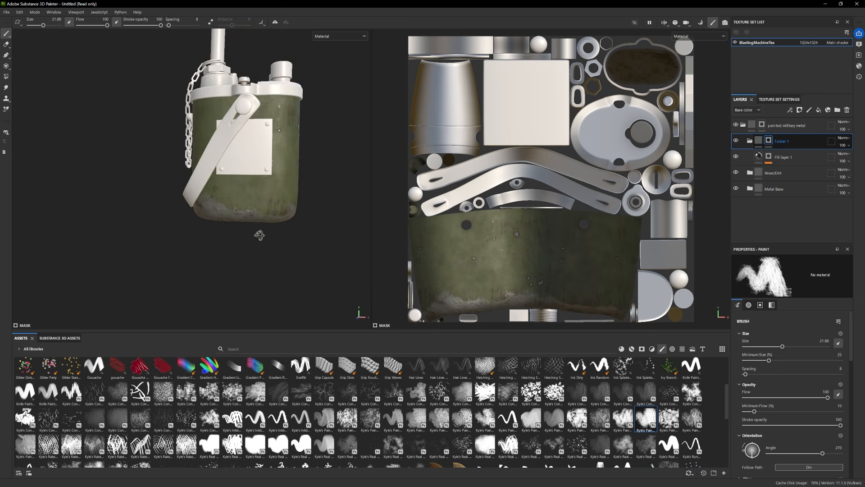
Shift Fill layer 1's base color to a slightly warm grey.
{"action": "scroll", "coordinate": [270, 244], "scroll_direction": "up", "scroll_amount": 2}
{"action": "left_click", "coordinate": [764, 157]}
{"action": "left_click", "coordinate": [802, 370]}
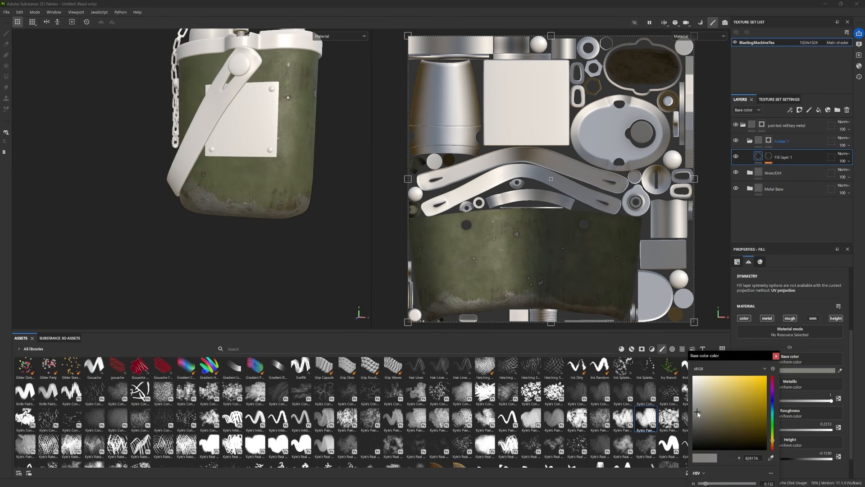
{"action": "left_click_drag", "start_coordinate": [772, 446], "coordinate": [773, 445]}
{"action": "left_click_drag", "start_coordinate": [225, 212], "coordinate": [414, 262], "text": "alt"}
Add a new fill layer above Folder 1 and show the available smart masks.
{"action": "left_click", "coordinate": [818, 110]}
{"action": "left_click", "coordinate": [641, 349]}
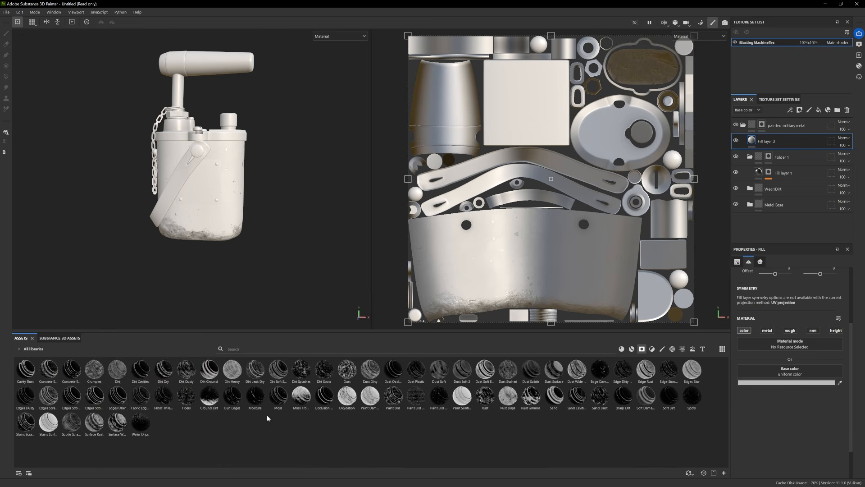
{"action": "mouse_move", "coordinate": [94, 397]}
{"action": "left_mouse_down"}
{"action": "mouse_move", "coordinate": [772, 179]}
{"action": "mouse_move", "coordinate": [761, 141]}
{"action": "left_mouse_up"}
{"action": "mouse_move", "coordinate": [271, 248]}
{"action": "left_mouse_down", "text": "alt"}
{"action": "mouse_move", "coordinate": [179, 248]}
{"action": "mouse_move", "coordinate": [261, 250]}
{"action": "left_mouse_up", "text": "alt"}
{"action": "key", "text": "ctrl+z"}
Mask Fill layer 2 with the scratched stains smart mask and review its Mask Editor parameters.
{"action": "left_click_drag", "start_coordinate": [26, 422], "coordinate": [762, 141]}
{"action": "mouse_move", "coordinate": [288, 262]}
{"action": "left_mouse_down", "text": "alt"}
{"action": "mouse_move", "coordinate": [383, 266]}
{"action": "mouse_move", "coordinate": [342, 262]}
{"action": "left_mouse_up", "text": "alt"}
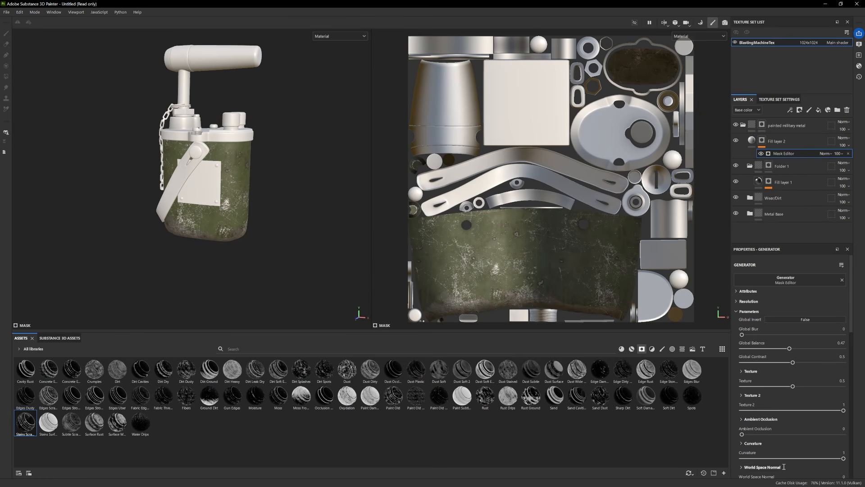
{"action": "scroll", "coordinate": [783, 423], "scroll_direction": "down", "scroll_amount": 5}
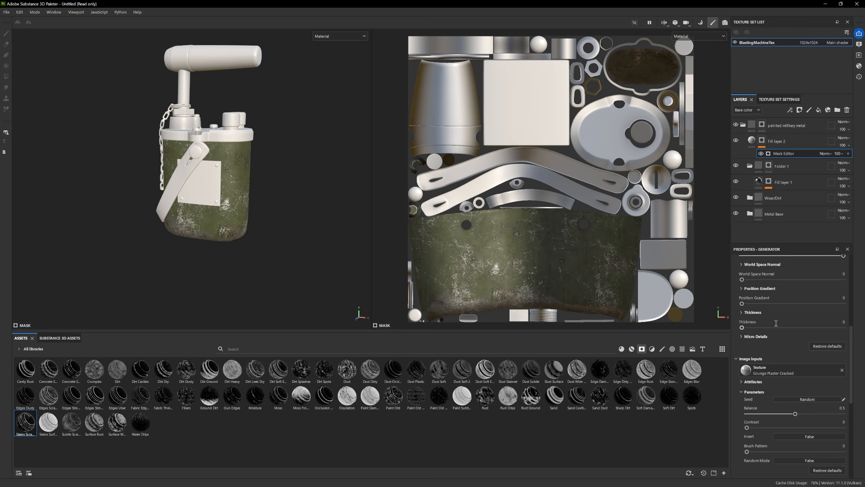
Give Fill layer 2 a mid-grey base color with metallic 1, roughness 1 and height -0.0819.
{"action": "left_click", "coordinate": [776, 141]}
{"action": "left_click", "coordinate": [786, 382]}
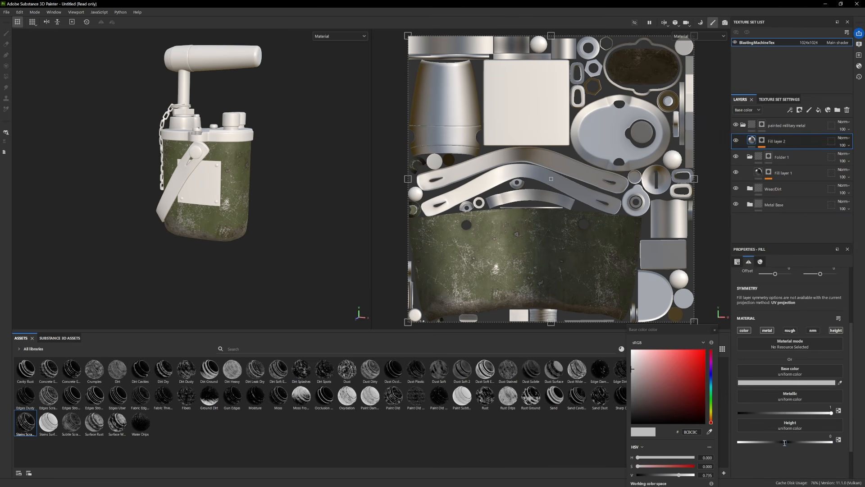
{"action": "left_click", "coordinate": [631, 380]}
{"action": "left_click", "coordinate": [714, 330]}
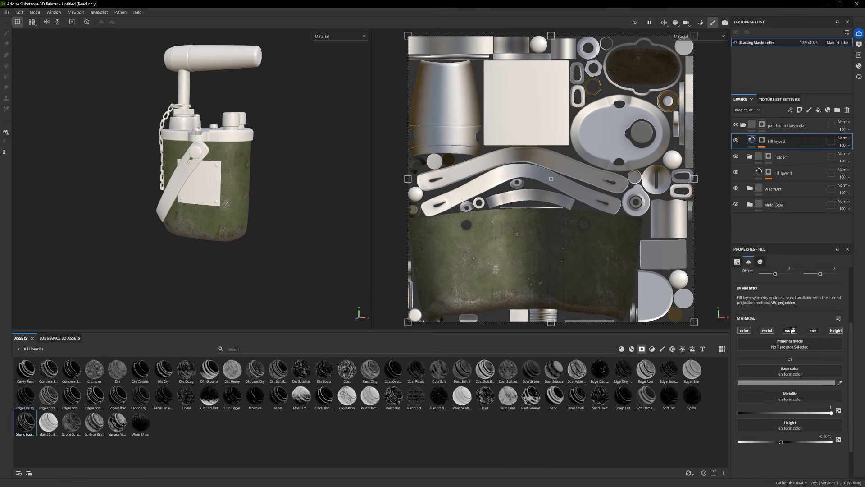
{"action": "left_click_drag", "start_coordinate": [803, 443], "coordinate": [833, 442]}
Set the global balance of Fill layer 2's mask to 0.38 and add another fill layer above it.
{"action": "scroll", "coordinate": [315, 241], "scroll_direction": "up", "scroll_amount": 3}
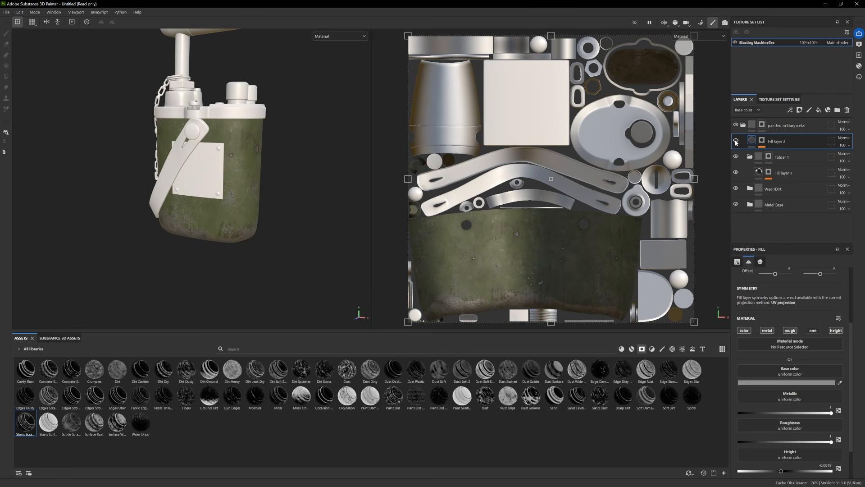
{"action": "left_click", "coordinate": [758, 142]}
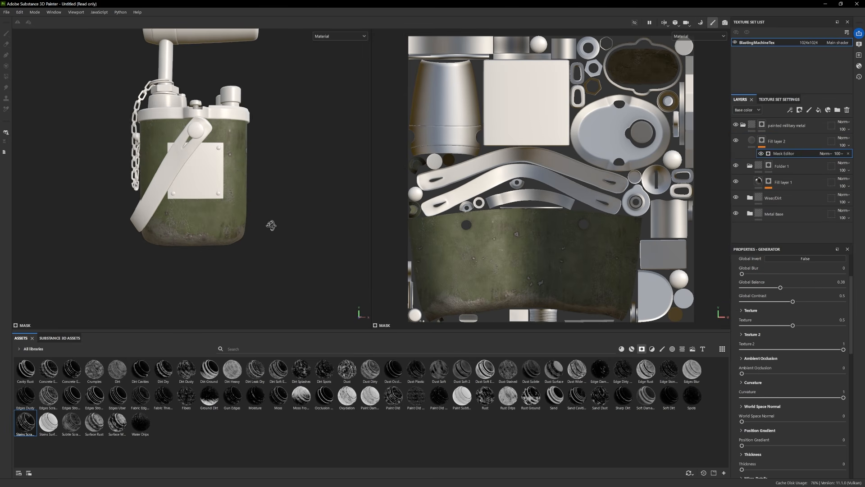
{"action": "left_click", "coordinate": [783, 141]}
{"action": "key", "text": "f"}
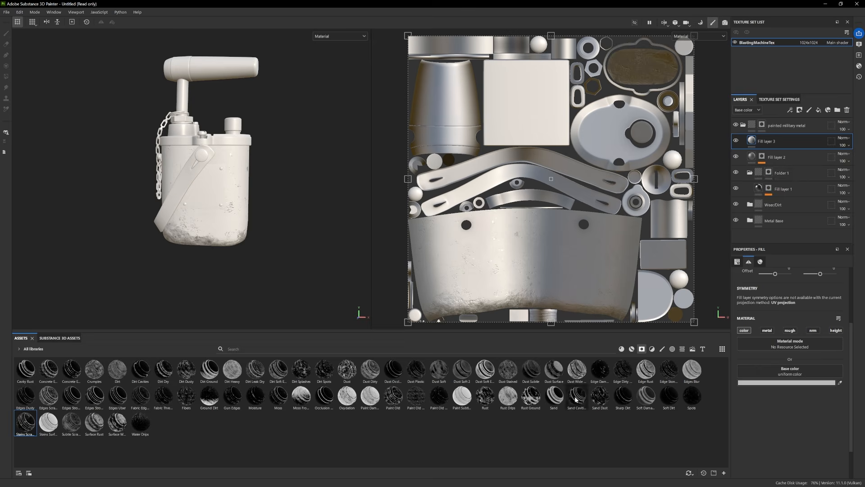
{"action": "left_click_drag", "start_coordinate": [530, 396], "coordinate": [761, 142]}
{"action": "left_click_drag", "start_coordinate": [270, 203], "coordinate": [297, 202], "text": "alt"}
{"action": "key", "text": "ctrl+z"}
Mask Fill layer 3 with the Sand Cavities smart mask and give it a rusty orange-brown base color.
{"action": "left_click_drag", "start_coordinate": [577, 397], "coordinate": [761, 141]}
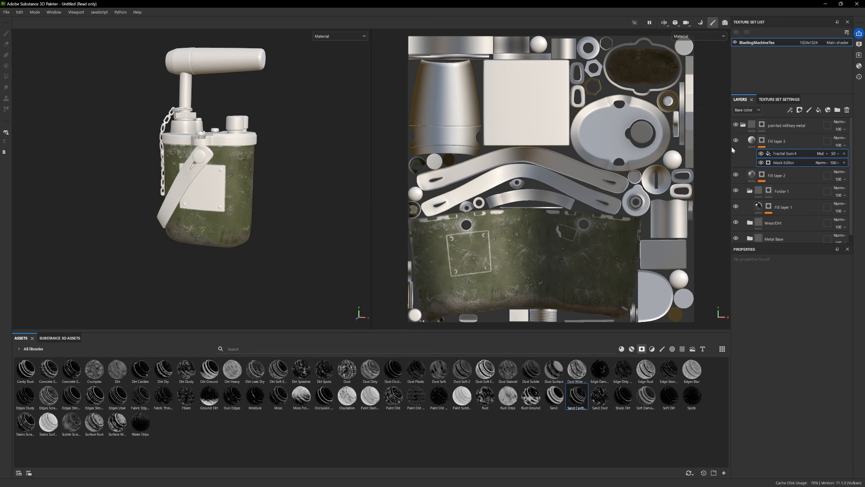
{"action": "left_click", "coordinate": [784, 162]}
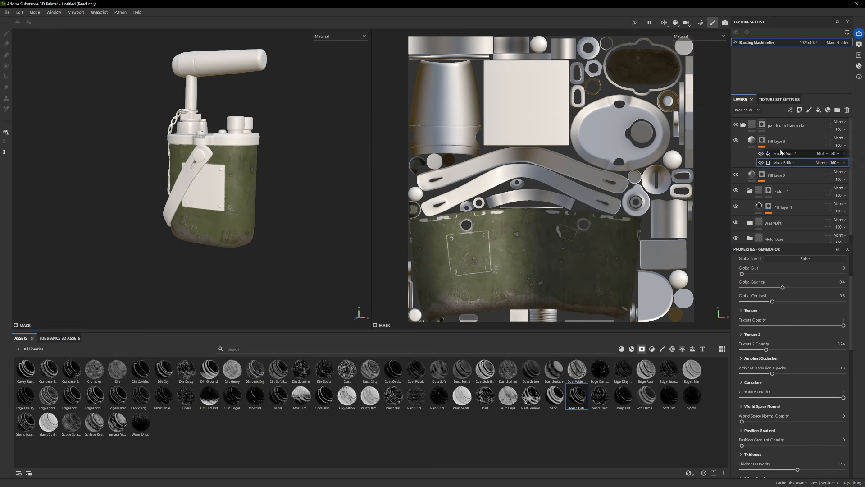
{"action": "left_click", "coordinate": [752, 140]}
{"action": "left_click", "coordinate": [786, 382]}
{"action": "left_click", "coordinate": [711, 413]}
{"action": "left_click", "coordinate": [682, 385]}
{"action": "left_click_drag", "start_coordinate": [217, 180], "coordinate": [230, 180], "text": "alt"}
{"action": "scroll", "coordinate": [229, 180], "scroll_direction": "up", "scroll_amount": 2}
Darken Fill layer 3's base color to a deeper rust brown.
{"action": "left_click", "coordinate": [761, 140]}
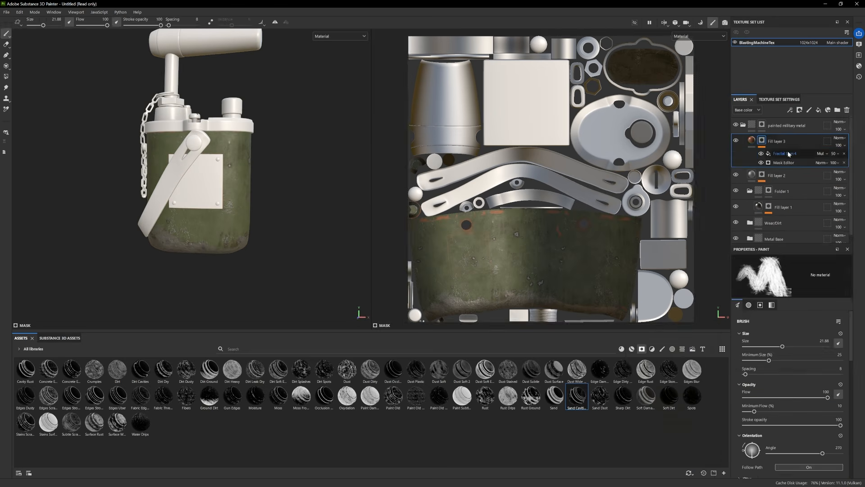
{"action": "left_click", "coordinate": [751, 140]}
{"action": "left_click", "coordinate": [786, 383]}
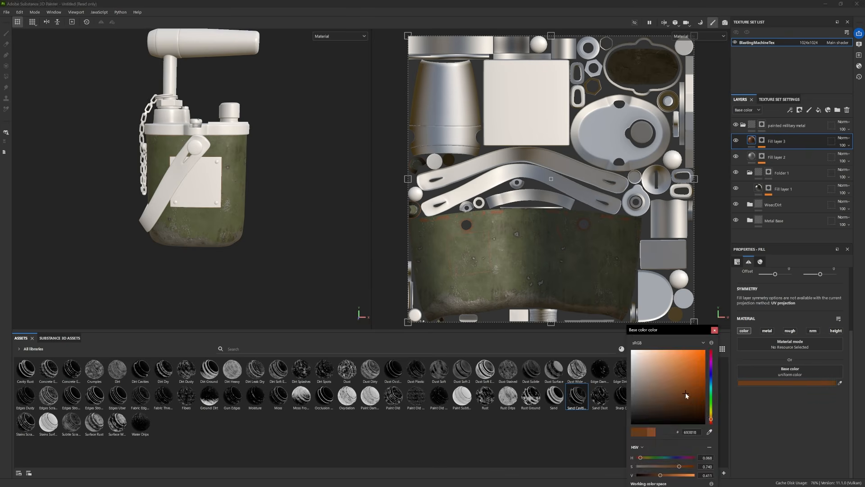
{"action": "scroll", "coordinate": [225, 201], "scroll_direction": "down", "scroll_amount": 2}
Add a fourth fill layer, mask it with the Dirt Ground smart mask and set its base color to grey 737373.
{"action": "left_click", "coordinate": [818, 110]}
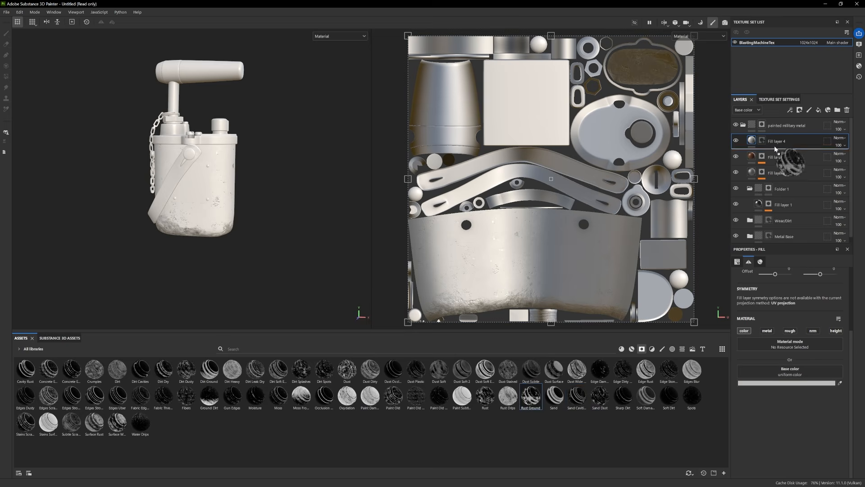
{"action": "left_click_drag", "start_coordinate": [763, 143], "coordinate": [762, 143]}
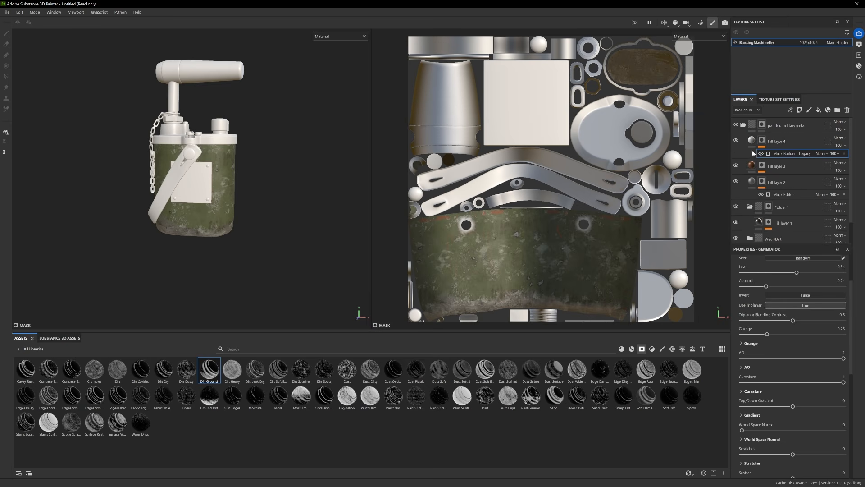
{"action": "left_click", "coordinate": [752, 140]}
{"action": "left_click", "coordinate": [778, 383]}
{"action": "left_click_drag", "start_coordinate": [648, 387], "coordinate": [629, 390]}
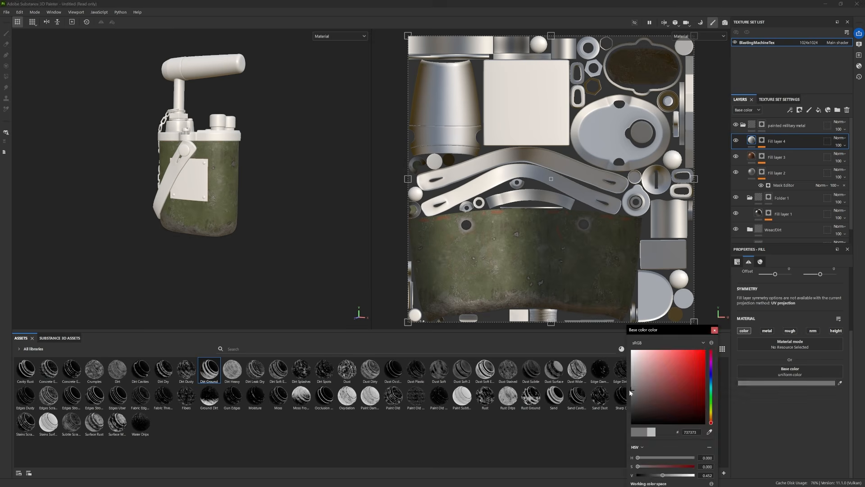
Enable the metallic and height channels on Fill layer 4, with metallic 1 and height -0.1530.
{"action": "left_click", "coordinate": [767, 331]}
{"action": "left_click_drag", "start_coordinate": [766, 413], "coordinate": [832, 413]}
{"action": "left_click_drag", "start_coordinate": [340, 200], "coordinate": [361, 212], "text": "alt"}
{"action": "left_click", "coordinate": [836, 330]}
{"action": "left_click", "coordinate": [782, 442]}
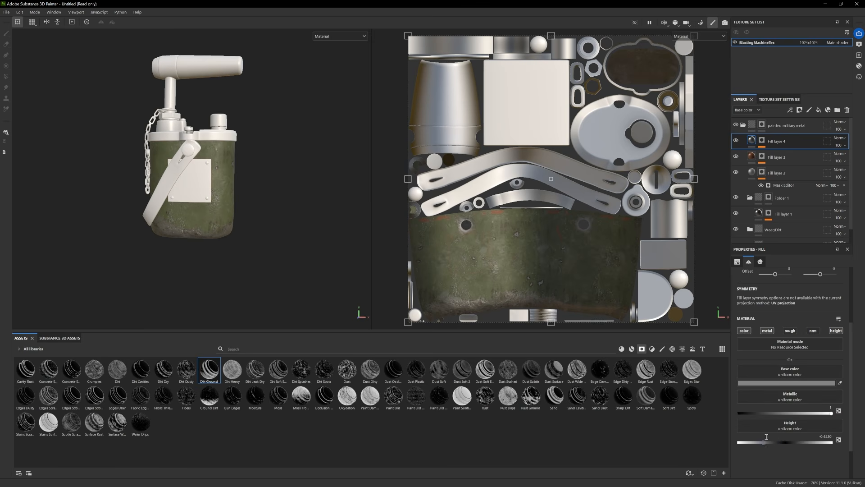
{"action": "left_click_drag", "start_coordinate": [765, 442], "coordinate": [777, 442]}
Group Fill layer 4 in a folder with a black mask and brush the worn metal onto the body from several sides.
{"action": "left_click_drag", "start_coordinate": [294, 214], "coordinate": [120, 236], "text": "alt"}
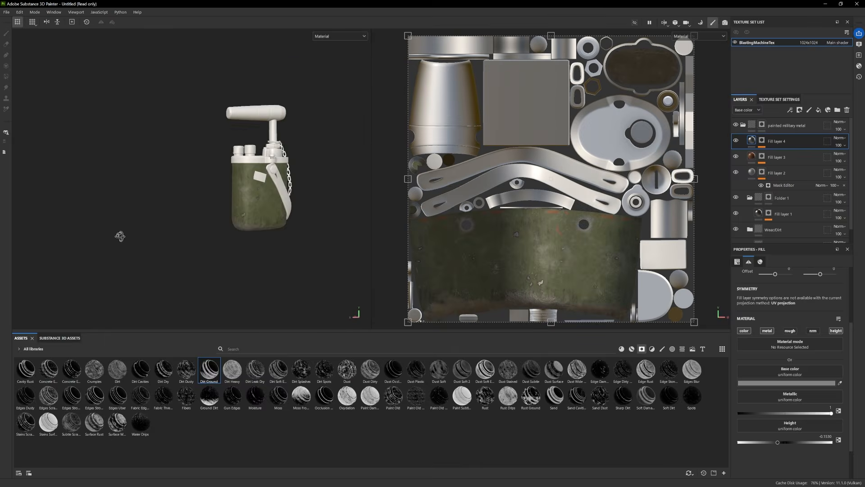
{"action": "right_click_drag", "start_coordinate": [120, 236], "coordinate": [249, 268], "text": "alt"}
{"action": "left_click", "coordinate": [837, 110]}
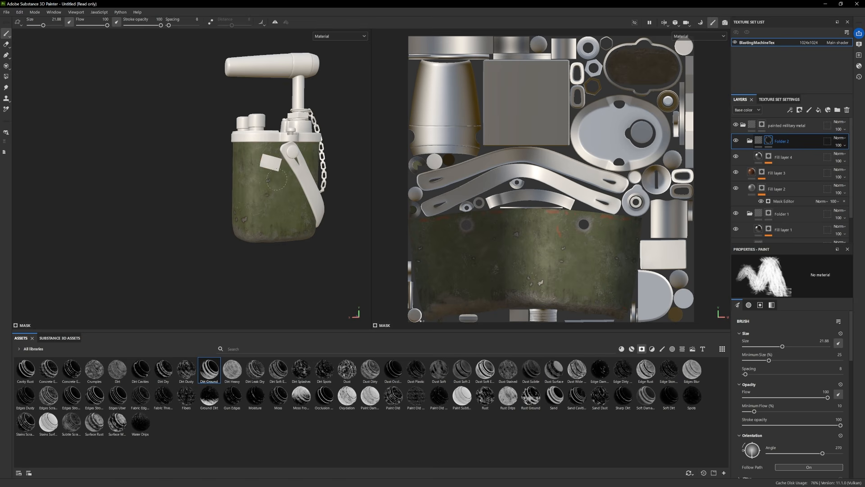
{"action": "left_click_drag", "start_coordinate": [277, 180], "coordinate": [318, 199], "text": "alt"}
{"action": "left_click_drag", "start_coordinate": [291, 162], "coordinate": [353, 192], "text": "alt"}
{"action": "left_click_drag", "start_coordinate": [246, 178], "coordinate": [261, 155], "text": "alt"}
{"action": "right_click_drag", "start_coordinate": [261, 155], "coordinate": [306, 163], "text": "shift"}
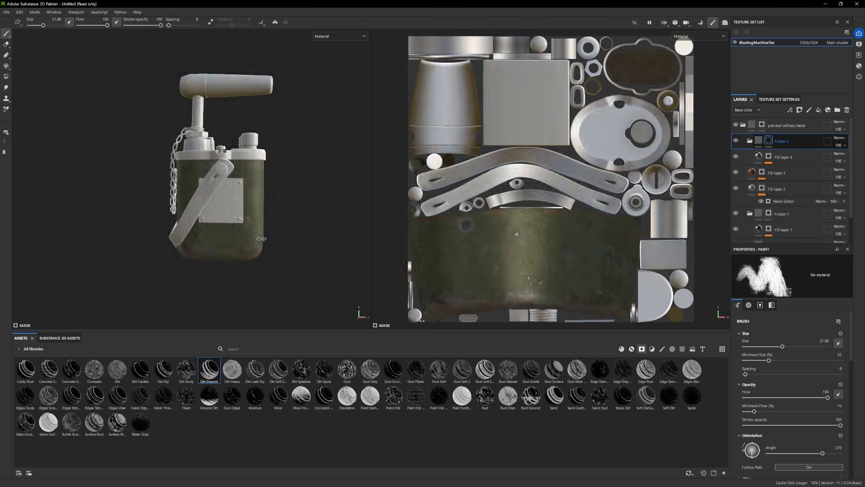
{"action": "left_click_drag", "start_coordinate": [252, 167], "coordinate": [289, 180], "text": "alt"}
{"action": "left_click_drag", "start_coordinate": [315, 225], "coordinate": [346, 234], "text": "alt"}
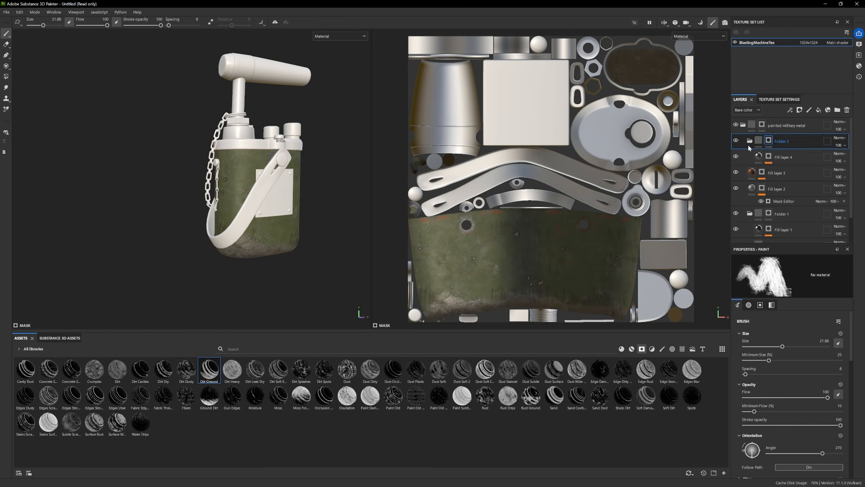
Darken the grey base color of Fill layer 4 inside Folder 2.
{"action": "left_click", "coordinate": [750, 157]}
{"action": "left_click_drag", "start_coordinate": [311, 268], "coordinate": [263, 254], "text": "alt"}
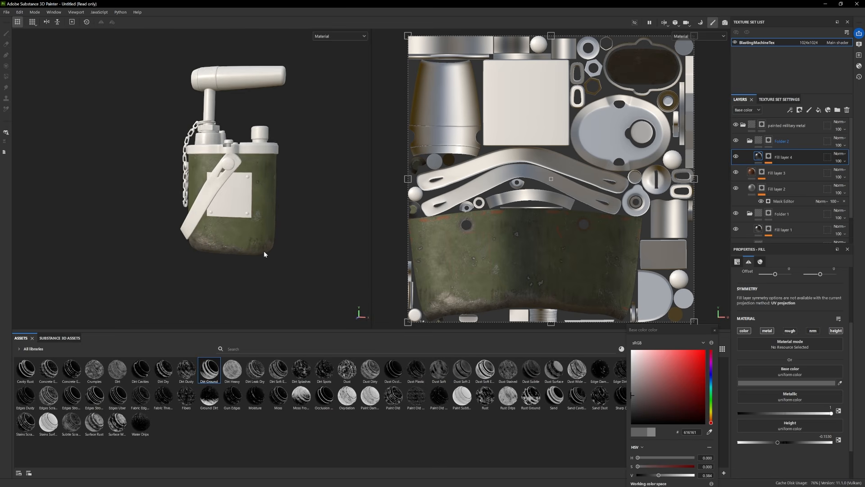
Apply the Cobalt Damaged smart material to the blasting machine above the painted military metal folder.
{"action": "middle_click_drag", "start_coordinate": [264, 254], "coordinate": [245, 265], "text": "alt"}
{"action": "left_click_drag", "start_coordinate": [245, 265], "coordinate": [234, 275], "text": "alt"}
{"action": "middle_click_drag", "start_coordinate": [234, 275], "coordinate": [213, 296], "text": "alt"}
{"action": "left_click", "coordinate": [714, 330]}
{"action": "left_click", "coordinate": [632, 349]}
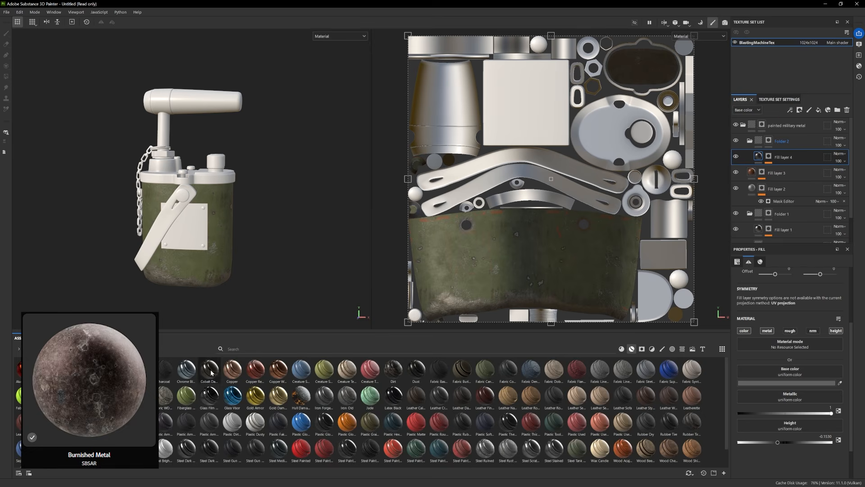
{"action": "left_click_drag", "start_coordinate": [211, 372], "coordinate": [618, 144]}
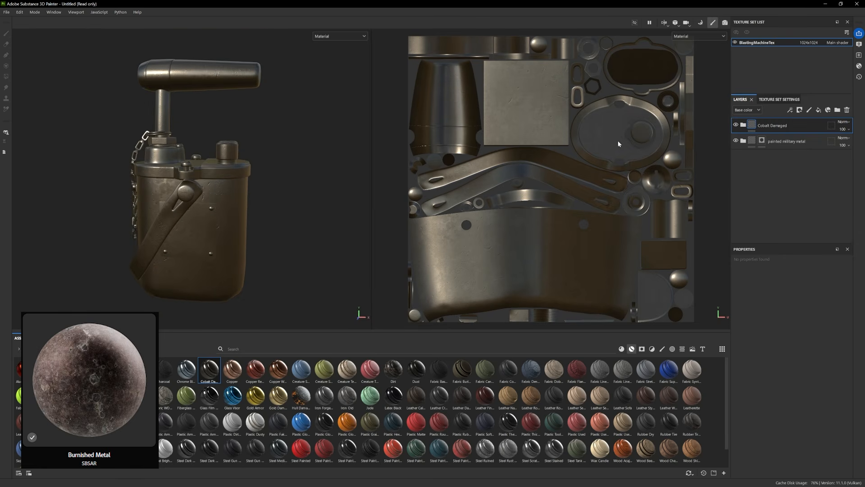
Change the base color of the Base Metal layer inside Cobalt Damaged to a lighter neutral grey.
{"action": "left_click", "coordinate": [743, 125]}
{"action": "left_click", "coordinate": [751, 182]}
{"action": "scroll", "coordinate": [789, 417], "scroll_direction": "down", "scroll_amount": 5}
{"action": "left_click", "coordinate": [787, 383]}
{"action": "left_click_drag", "start_coordinate": [640, 398], "coordinate": [632, 379]}
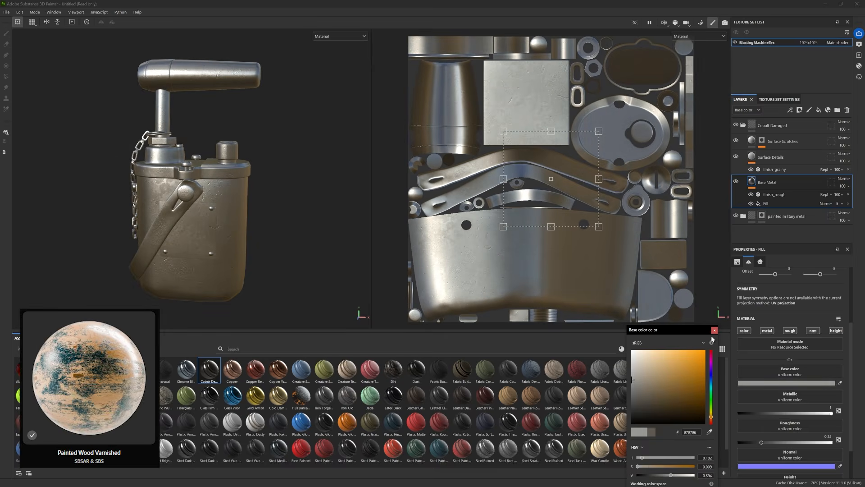
{"action": "left_click", "coordinate": [715, 330]}
Add a black mask to the Cobalt Damaged folder and reveal the metal only on the top lid parts.
{"action": "left_click", "coordinate": [743, 125]}
{"action": "right_click", "coordinate": [777, 126]}
{"action": "left_click", "coordinate": [802, 140]}
{"action": "left_click", "coordinate": [6, 34]}
{"action": "left_click_drag", "start_coordinate": [75, 178], "coordinate": [87, 172], "text": "alt"}
{"action": "left_click", "coordinate": [736, 125]}
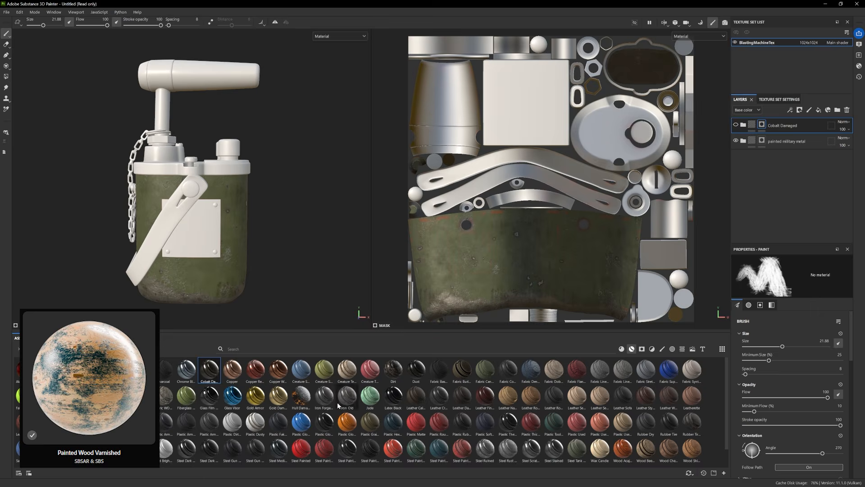
Apply the Iron Forged Old smart material at the top of the stack and lighten its Base layer's grey base color.
{"action": "left_click_drag", "start_coordinate": [324, 397], "coordinate": [782, 121]}
{"action": "left_click_drag", "start_coordinate": [289, 190], "coordinate": [290, 198], "text": "alt"}
{"action": "left_click", "coordinate": [743, 125]}
{"action": "left_click", "coordinate": [752, 229]}
{"action": "left_click", "coordinate": [786, 383]}
{"action": "left_click_drag", "start_coordinate": [634, 388], "coordinate": [632, 374]}
{"action": "left_click", "coordinate": [714, 330]}
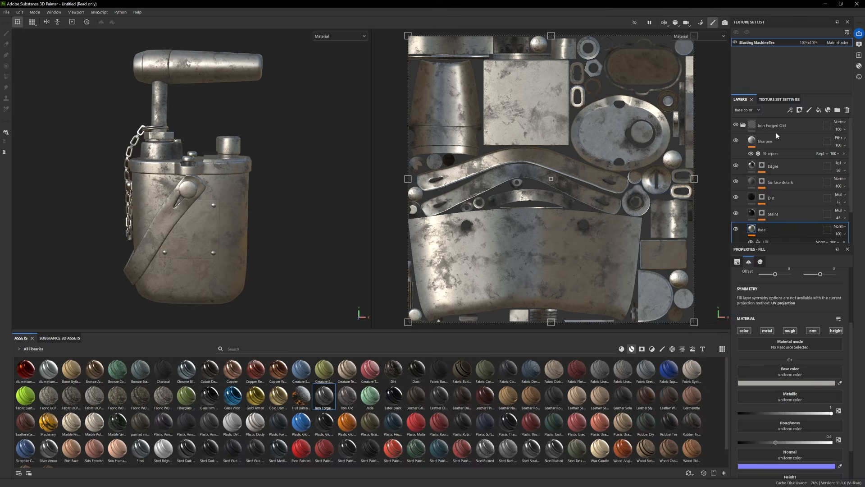
Add a black mask to the Iron Forged Old folder and fill it in on the lid.
{"action": "right_click", "coordinate": [775, 127]}
{"action": "left_click", "coordinate": [802, 140]}
{"action": "left_click", "coordinate": [743, 124]}
{"action": "key", "text": "4"}
{"action": "left_click_drag", "start_coordinate": [251, 241], "coordinate": [243, 250], "text": "alt"}
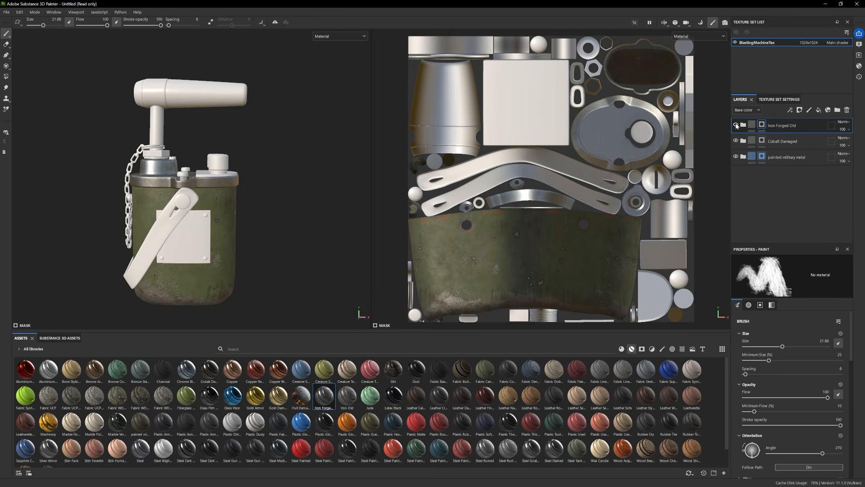
{"action": "left_click", "coordinate": [736, 125]}
Copy the Surface Scratches layer from Cobalt Damaged into Iron Forged Old, hide Cobalt Damaged and open the Dirt layer's mask generator.
{"action": "left_click", "coordinate": [743, 141]}
{"action": "left_click", "coordinate": [752, 157]}
{"action": "left_click", "coordinate": [736, 125]}
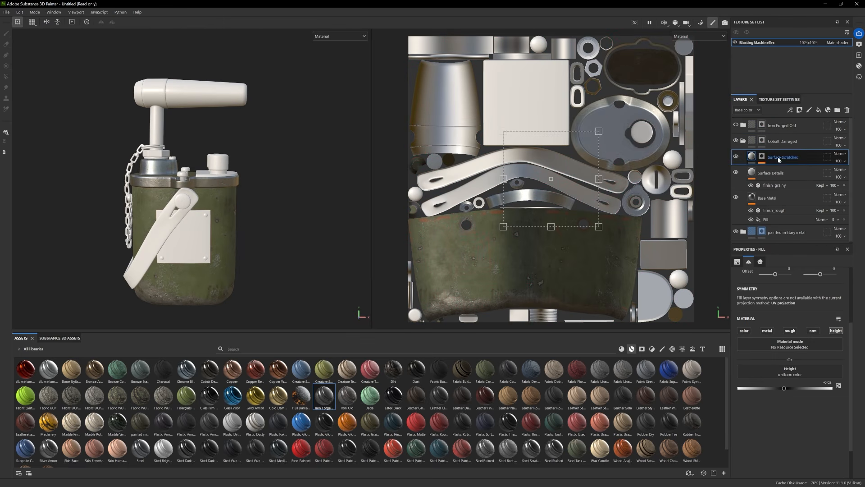
{"action": "left_click", "coordinate": [743, 141]}
{"action": "left_click", "coordinate": [736, 140]}
{"action": "left_click", "coordinate": [736, 125]}
{"action": "left_click", "coordinate": [744, 126]}
{"action": "left_click_drag", "start_coordinate": [216, 216], "coordinate": [205, 282], "text": "alt"}
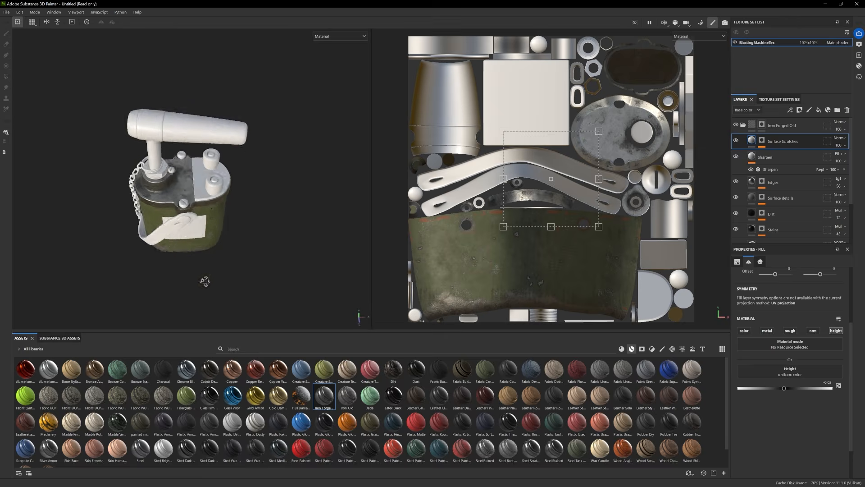
{"action": "scroll", "coordinate": [205, 281], "scroll_direction": "up", "scroll_amount": 5}
{"action": "left_click", "coordinate": [756, 218]}
{"action": "left_click_drag", "start_coordinate": [241, 250], "coordinate": [246, 189], "text": "alt"}
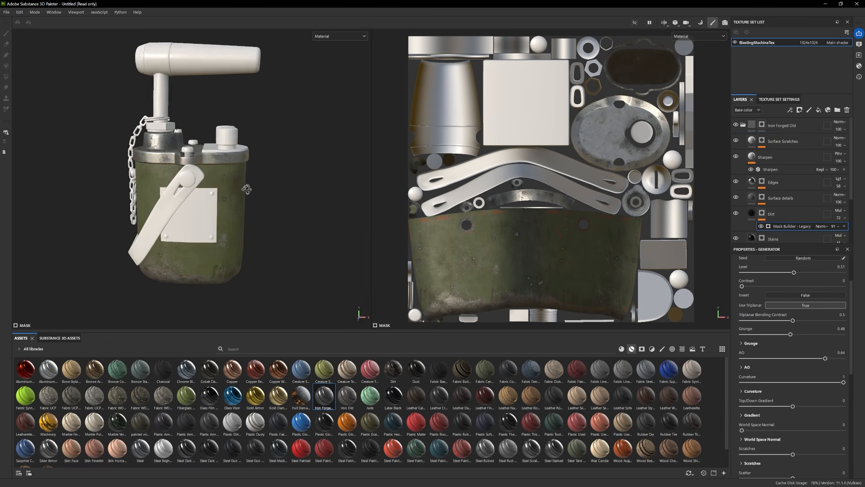
Save the project as WW2_01 and add the Rubber Tire Dirty smart material below the painted military metal folder.
{"action": "right_click_drag", "start_coordinate": [246, 190], "coordinate": [255, 212], "text": "alt"}
{"action": "left_click_drag", "start_coordinate": [270, 212], "coordinate": [285, 212], "text": "alt"}
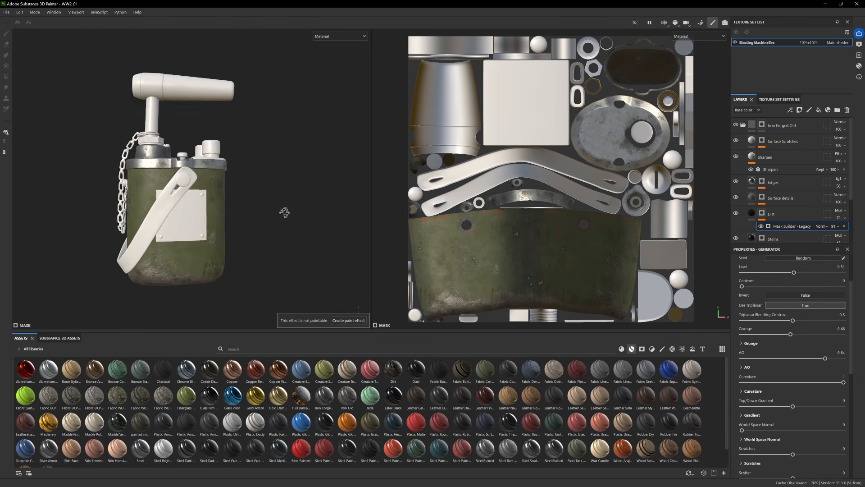
{"action": "left_click_drag", "start_coordinate": [691, 422], "coordinate": [762, 194]}
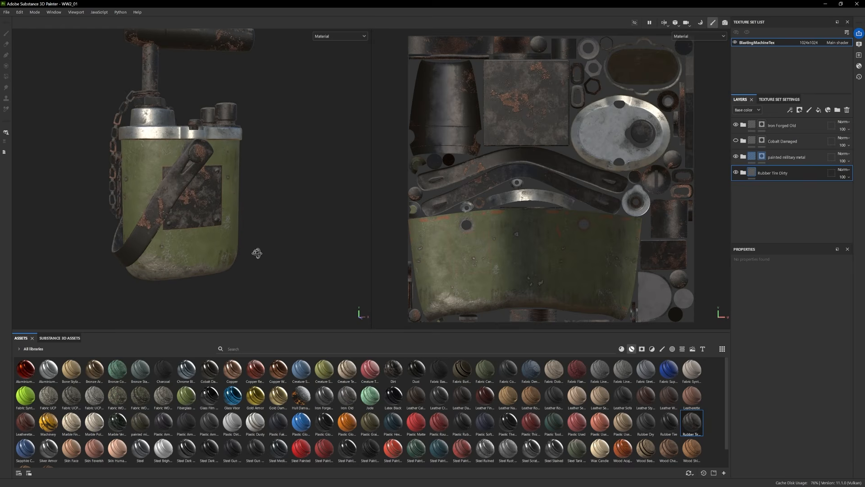
Try out Leatherette and other leather smart materials near the Rubber Tire Dirty folder for the strap.
{"action": "left_click_drag", "start_coordinate": [485, 395], "coordinate": [780, 186]}
{"action": "key", "text": "ctrl+z"}
{"action": "left_click_drag", "start_coordinate": [25, 423], "coordinate": [771, 182]}
{"action": "key", "text": "ctrl+z"}
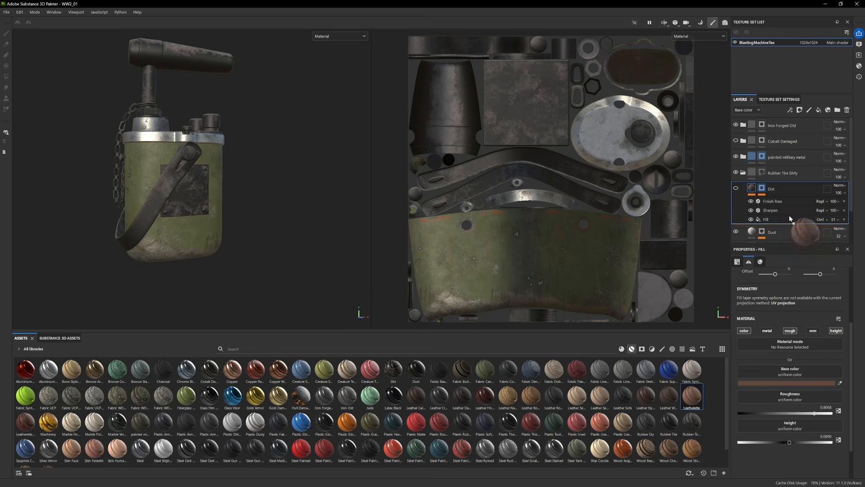
{"action": "left_click_drag", "start_coordinate": [790, 219], "coordinate": [669, 396]}
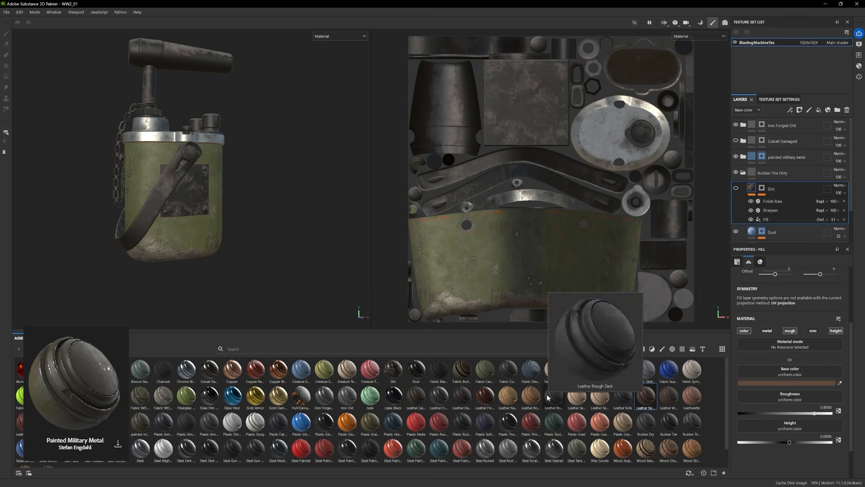
Add Leather Damaged inside the Rubber Tire Dirty folder, copy its Damages, Dirt and Leather Pattern layers out into that folder and hide Leather Damaged.
{"action": "left_click_drag", "start_coordinate": [461, 396], "coordinate": [794, 182]}
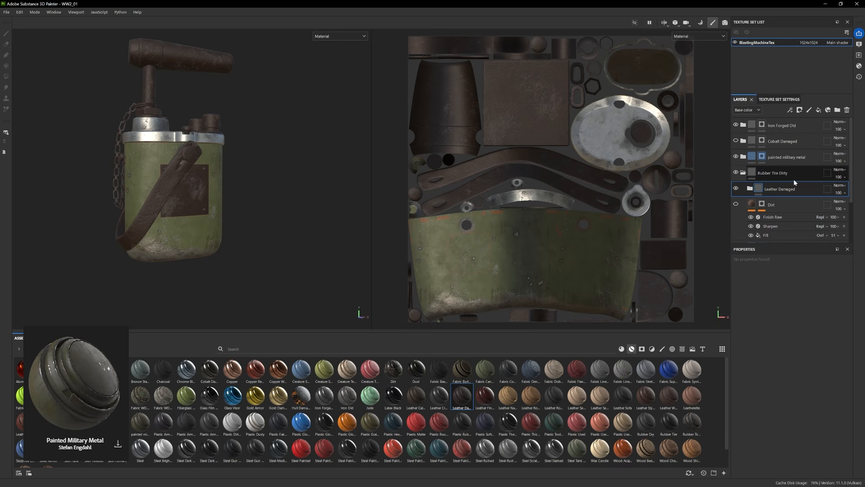
{"action": "left_click", "coordinate": [749, 190]}
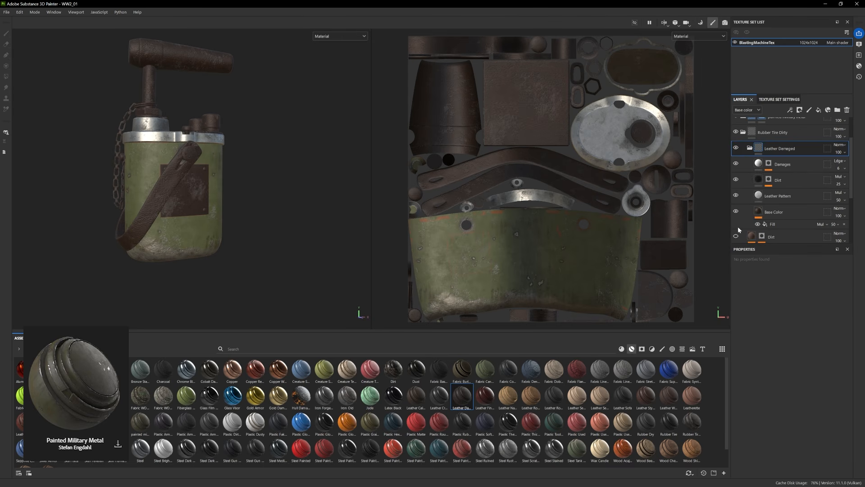
{"action": "left_click", "coordinate": [736, 196]}
{"action": "left_click", "coordinate": [778, 195]}
{"action": "left_click", "coordinate": [789, 167], "text": "shift"}
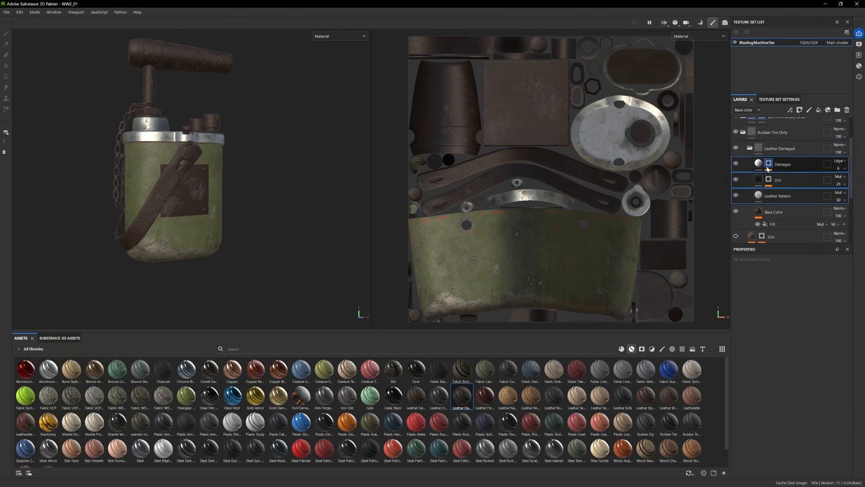
{"action": "left_click", "coordinate": [750, 148]}
{"action": "left_click", "coordinate": [736, 148]}
{"action": "left_click", "coordinate": [775, 162]}
{"action": "key", "text": "ctrl+v"}
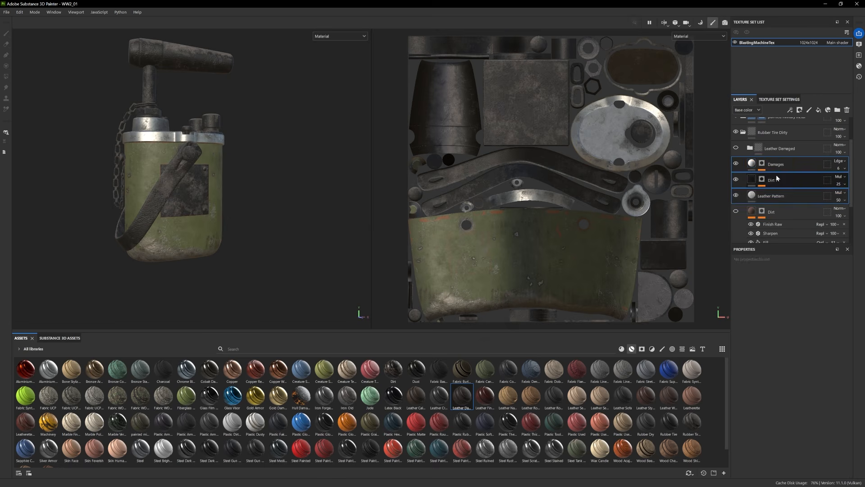
Set the base color of the copied Damages layer to rusty orange CF7630.
{"action": "left_click", "coordinate": [774, 166]}
{"action": "left_click", "coordinate": [768, 198]}
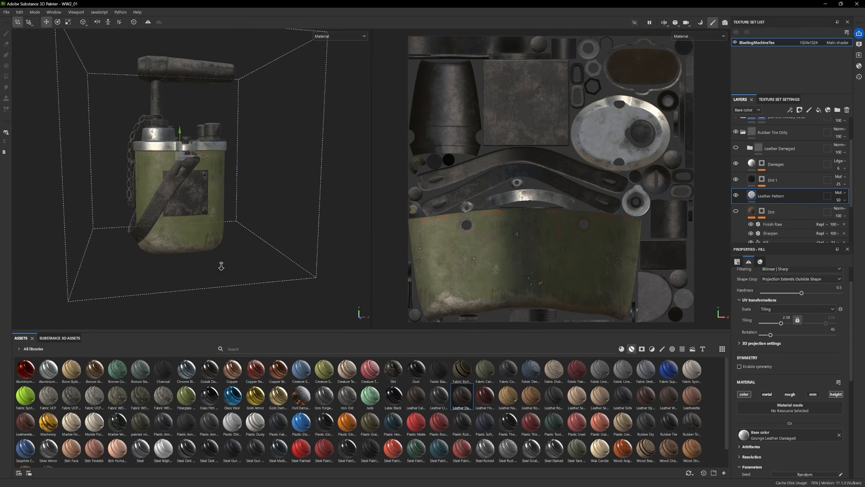
{"action": "left_click", "coordinate": [751, 165]}
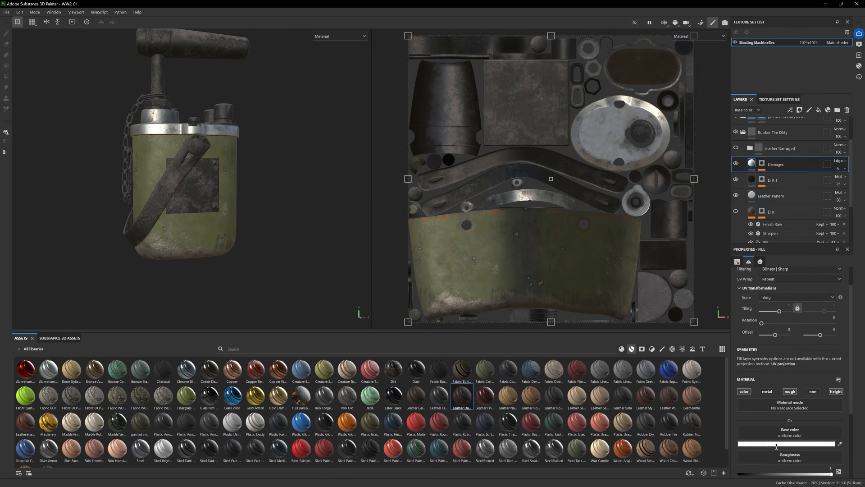
{"action": "left_click", "coordinate": [761, 164]}
{"action": "left_click", "coordinate": [783, 176]}
{"action": "scroll", "coordinate": [782, 324], "scroll_direction": "down", "scroll_amount": 2}
{"action": "left_click", "coordinate": [751, 165]}
{"action": "left_click", "coordinate": [786, 444]}
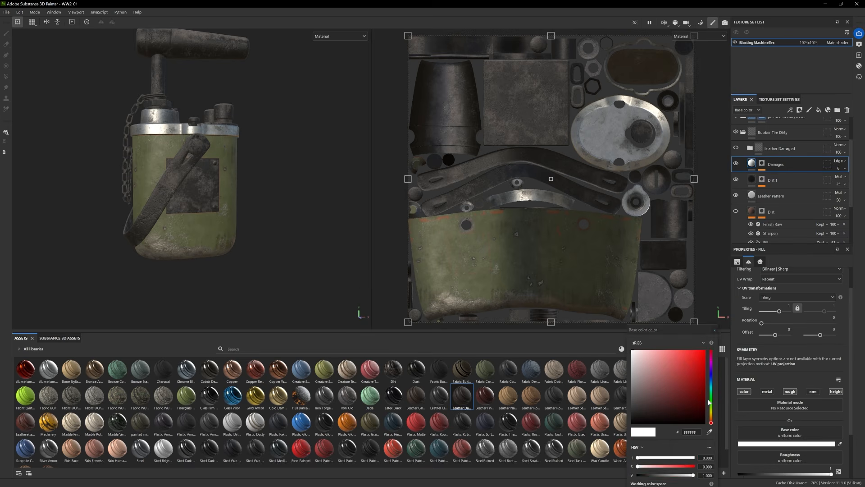
{"action": "left_click", "coordinate": [685, 359]}
{"action": "left_click", "coordinate": [710, 400]}
{"action": "left_click_drag", "start_coordinate": [683, 361], "coordinate": [688, 363]}
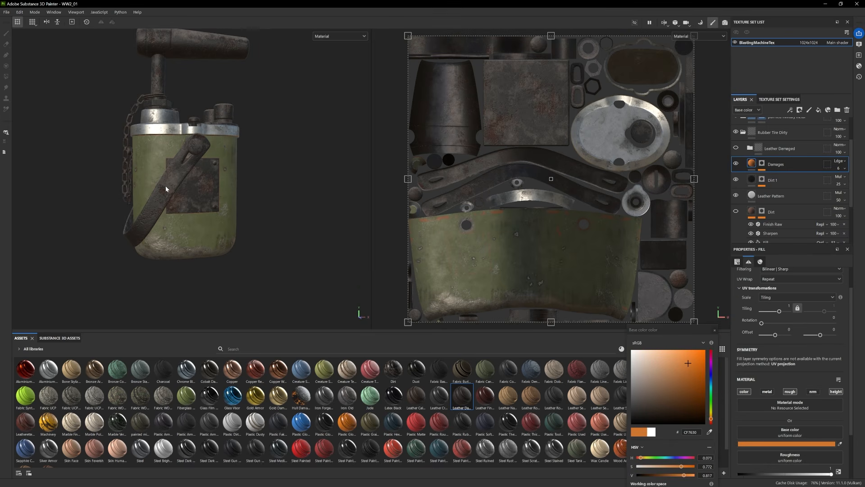
Set Global Balance to 0.39 and Texture 2 to 0.84 in the Damages layer's Mask Editor.
{"action": "left_click", "coordinate": [766, 196]}
{"action": "scroll", "coordinate": [792, 369], "scroll_direction": "down", "scroll_amount": 3}
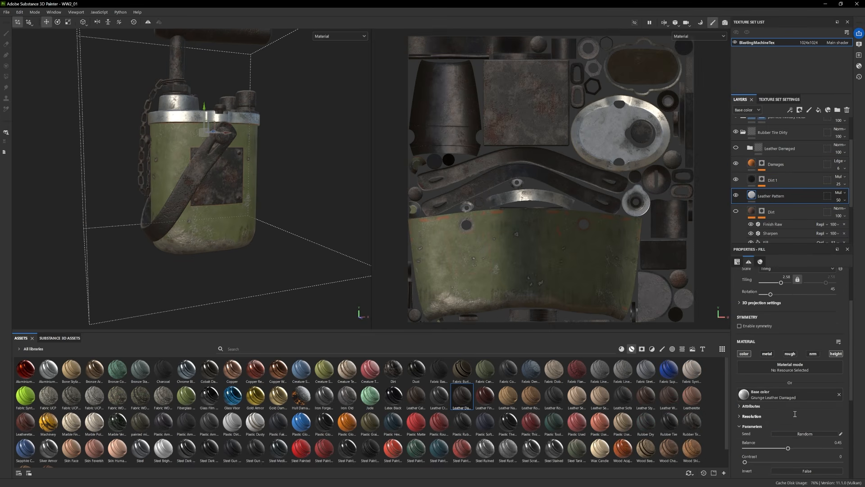
{"action": "scroll", "coordinate": [286, 238], "scroll_direction": "down", "scroll_amount": 3}
{"action": "mouse_move", "coordinate": [287, 238]}
{"action": "left_mouse_down", "text": "alt"}
{"action": "mouse_move", "coordinate": [186, 245]}
{"action": "mouse_move", "coordinate": [287, 239]}
{"action": "left_mouse_up", "text": "alt"}
{"action": "left_click", "coordinate": [766, 164]}
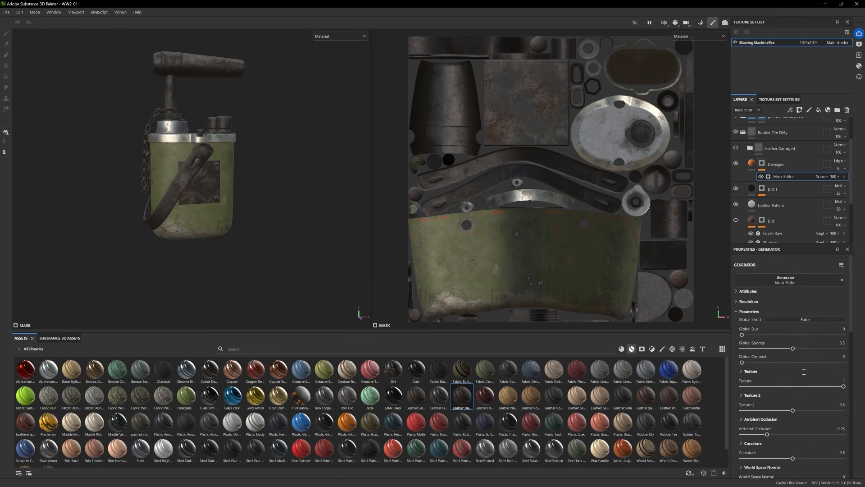
{"action": "scroll", "coordinate": [798, 342], "scroll_direction": "up", "scroll_amount": 5}
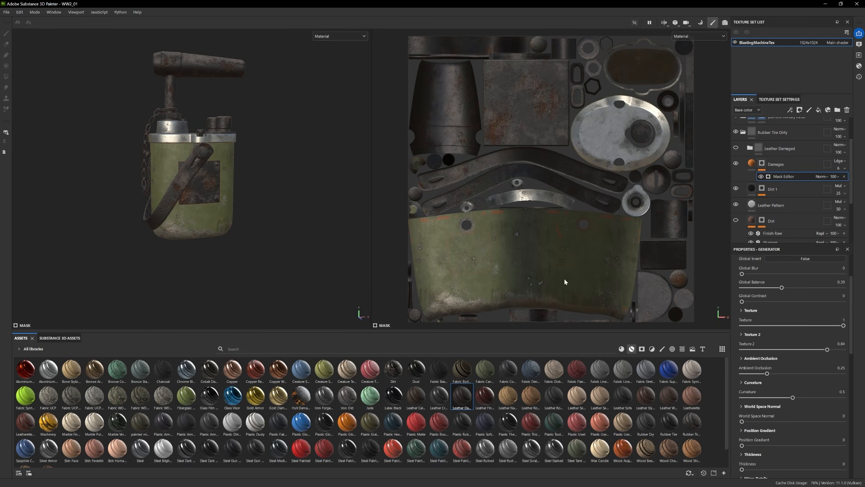
{"action": "left_click_drag", "start_coordinate": [289, 238], "coordinate": [134, 226], "text": "alt"}
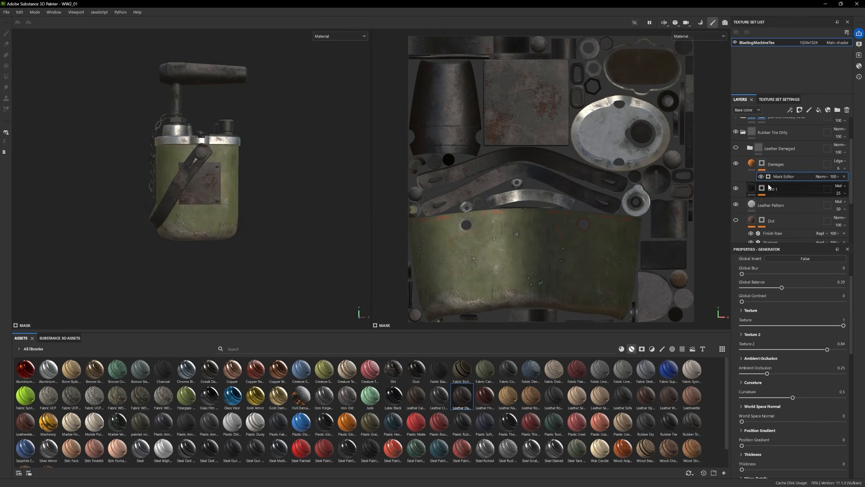
Hide the Damages layer and add a new fill layer above it in the Rubber Tire Dirty folder.
{"action": "left_click_drag", "start_coordinate": [256, 203], "coordinate": [260, 217], "text": "alt"}
{"action": "left_click", "coordinate": [777, 164]}
{"action": "left_click", "coordinate": [819, 109]}
{"action": "left_click", "coordinate": [641, 349]}
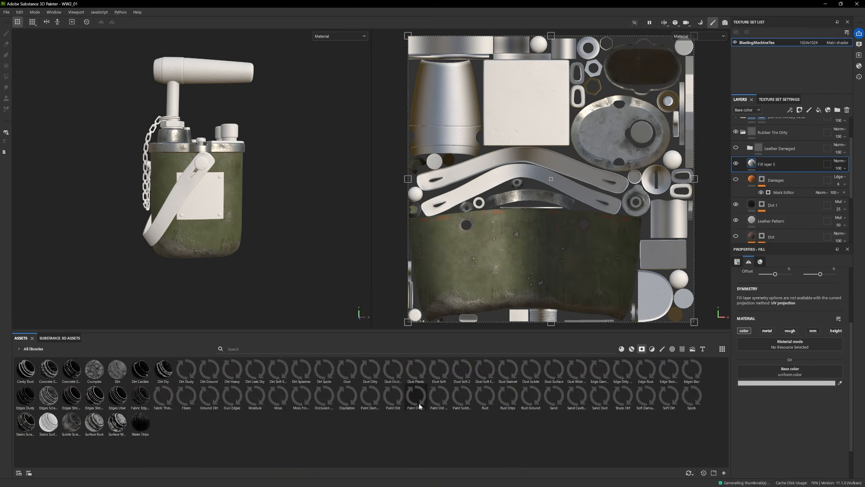
Try the Surface Worn, Surface Rust and Stains Scratched smart masks on Fill layer 5.
{"action": "left_click_drag", "start_coordinate": [113, 427], "coordinate": [765, 165]}
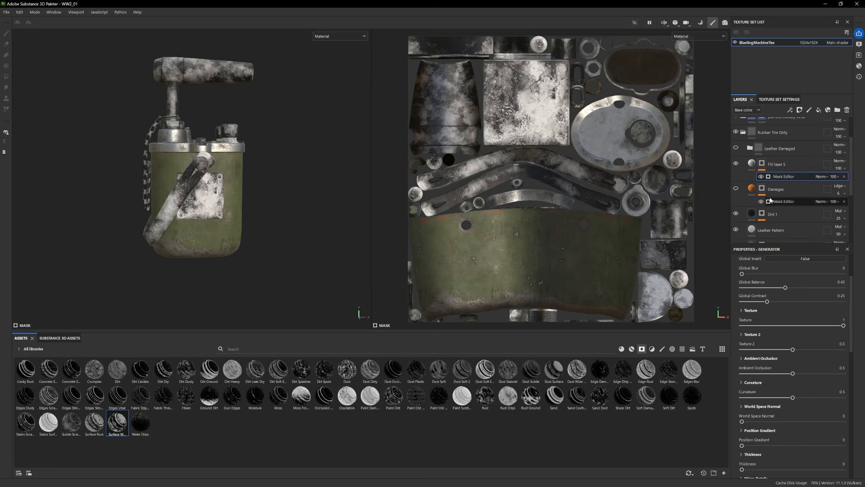
{"action": "key", "text": "ctrl+z"}
{"action": "left_click_drag", "start_coordinate": [92, 425], "coordinate": [764, 165]}
{"action": "key", "text": "ctrl+z"}
{"action": "left_click_drag", "start_coordinate": [26, 422], "coordinate": [759, 162]}
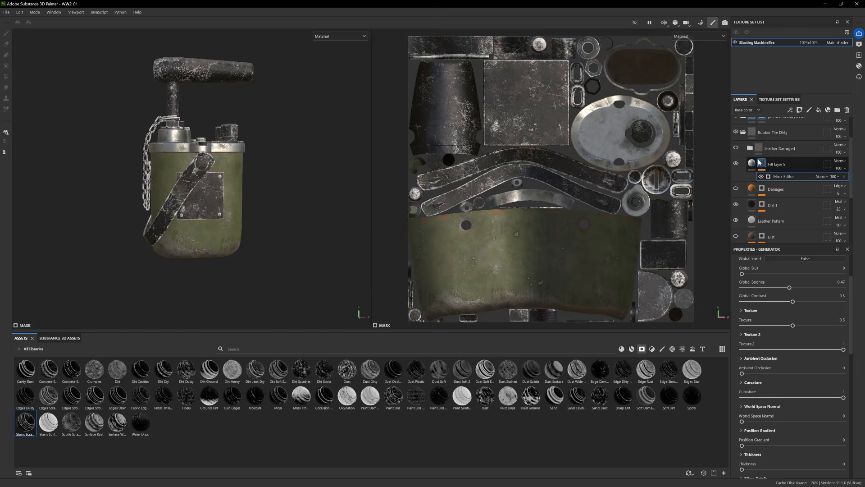
{"action": "key", "text": "ctrl+z"}
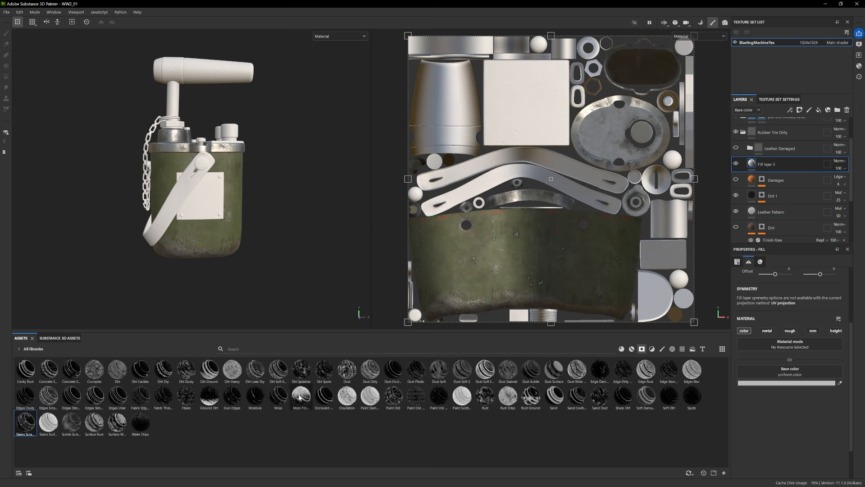
Mask Fill layer 5 with the Moss From Above smart mask and set its base color to dark brown 4C3822.
{"action": "left_click_drag", "start_coordinate": [300, 398], "coordinate": [762, 165]}
{"action": "key", "text": "ctrl+z"}
{"action": "left_click", "coordinate": [786, 382]}
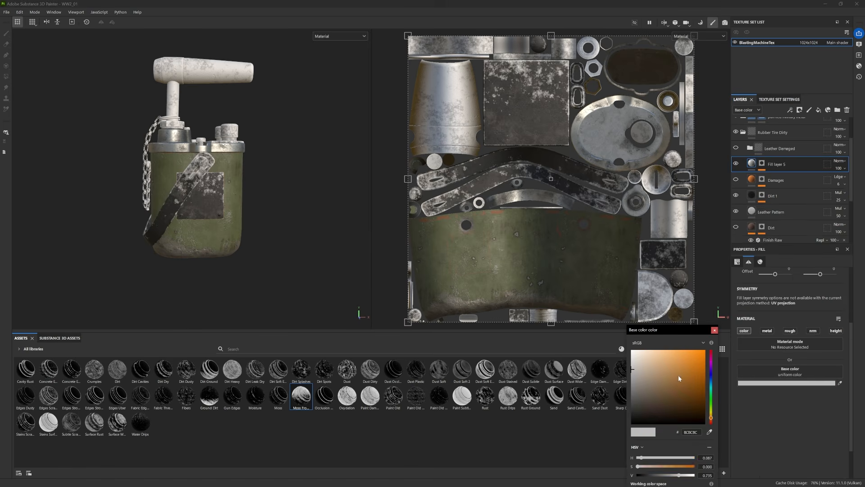
{"action": "left_click", "coordinate": [665, 398]}
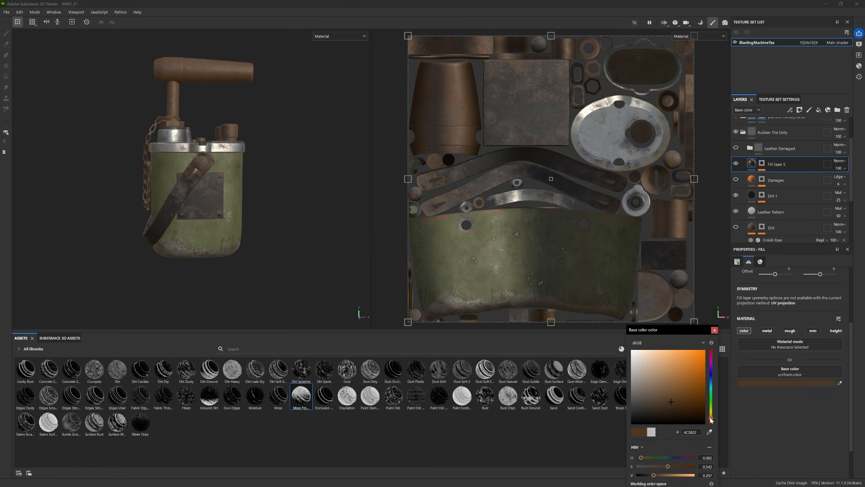
Add a black mask to the Rubber Tire Dirty folder and polygon-fill it over the carrying strap.
{"action": "left_click_drag", "start_coordinate": [636, 221], "coordinate": [639, 223], "text": "alt"}
{"action": "right_click", "coordinate": [777, 133]}
{"action": "left_click", "coordinate": [787, 149]}
{"action": "left_click", "coordinate": [6, 76]}
{"action": "left_click", "coordinate": [522, 159]}
{"action": "key", "text": "1"}
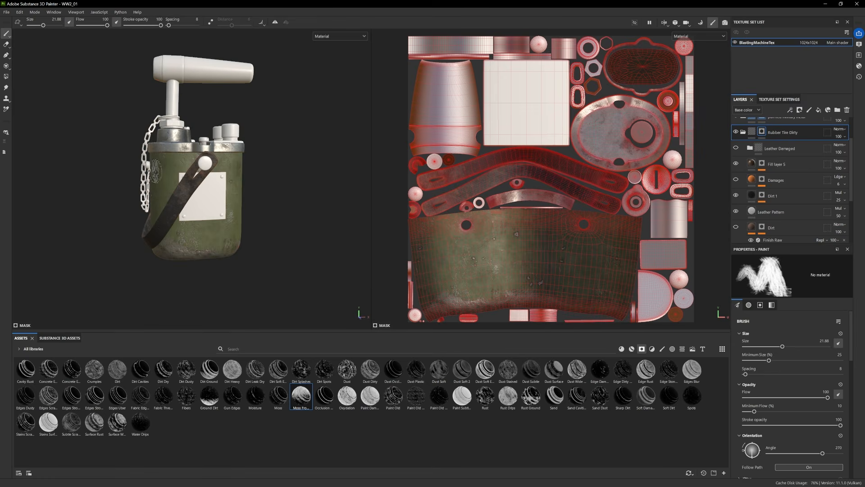
Enable the height channel on Fill layer 5 and lower its height to about -0.08.
{"action": "scroll", "coordinate": [304, 217], "scroll_direction": "up", "scroll_amount": 2}
{"action": "left_click", "coordinate": [754, 167]}
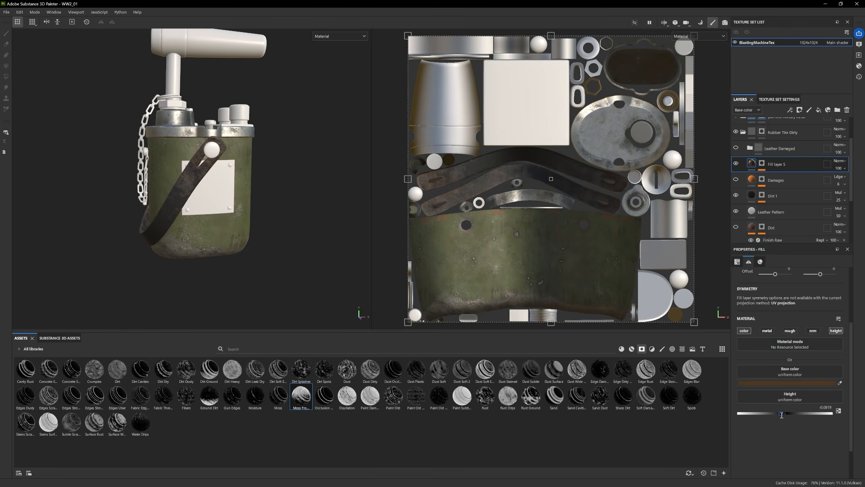
{"action": "left_click_drag", "start_coordinate": [782, 414], "coordinate": [782, 411]}
{"action": "mouse_move", "coordinate": [231, 245]}
{"action": "left_mouse_down", "text": "alt"}
{"action": "mouse_move", "coordinate": [229, 224]}
{"action": "mouse_move", "coordinate": [231, 246]}
{"action": "left_mouse_up", "text": "alt"}
Add a fill layer above Leather Damaged in the Rubber Tire Dirty folder and mask it with the Dust Subtle smart mask.
{"action": "scroll", "coordinate": [792, 216], "scroll_direction": "down", "scroll_amount": 4}
{"action": "left_click", "coordinate": [790, 231]}
{"action": "scroll", "coordinate": [786, 369], "scroll_direction": "up", "scroll_amount": 3}
{"action": "scroll", "coordinate": [782, 193], "scroll_direction": "up", "scroll_amount": 5}
{"action": "left_click", "coordinate": [780, 189]}
{"action": "left_click", "coordinate": [818, 110]}
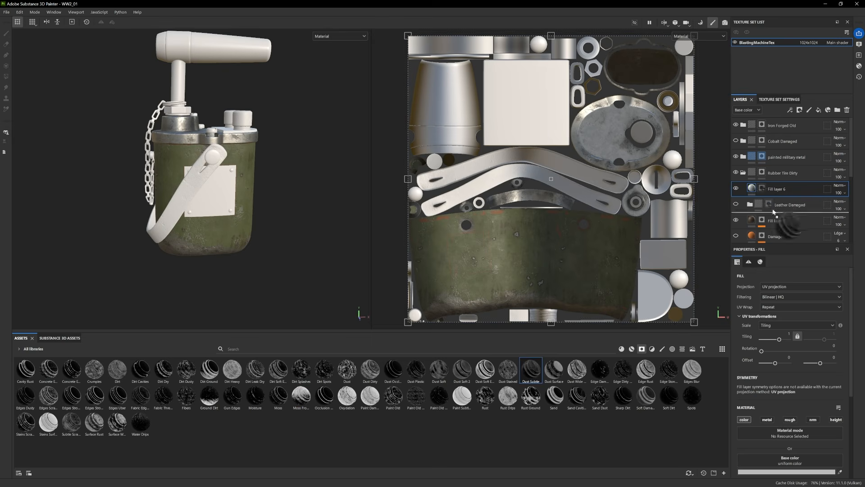
{"action": "left_click_drag", "start_coordinate": [773, 212], "coordinate": [774, 211]}
{"action": "left_click_drag", "start_coordinate": [204, 252], "coordinate": [200, 258], "text": "alt"}
{"action": "left_click", "coordinate": [752, 188]}
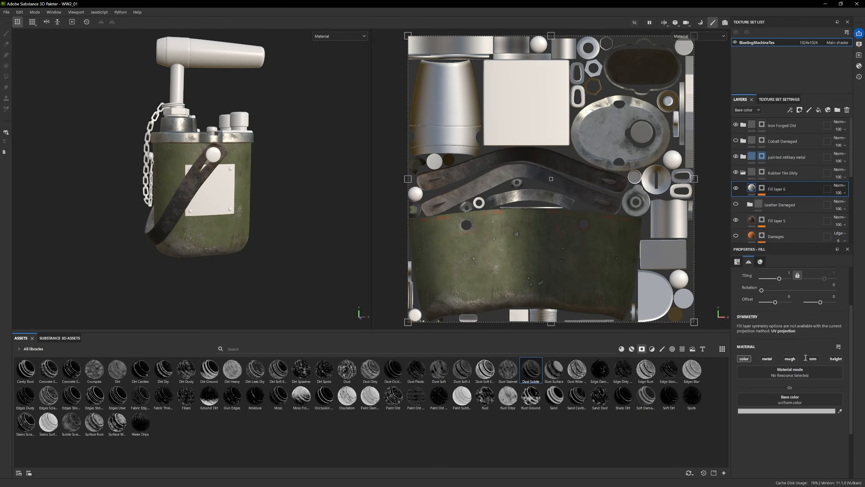
Set Fill layer 6 to base color 161616, roughness about 0.93 and height about -0.08, and its mask's Global Balance to 0.83.
{"action": "left_click", "coordinate": [777, 411]}
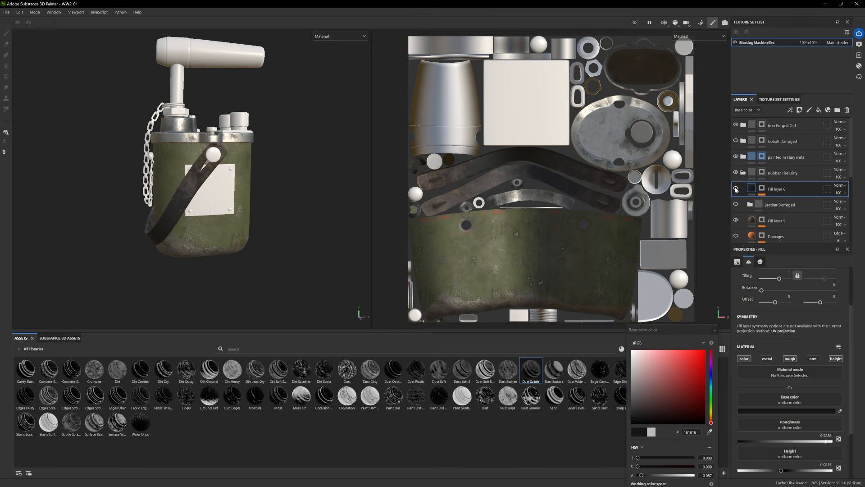
{"action": "left_click", "coordinate": [759, 195]}
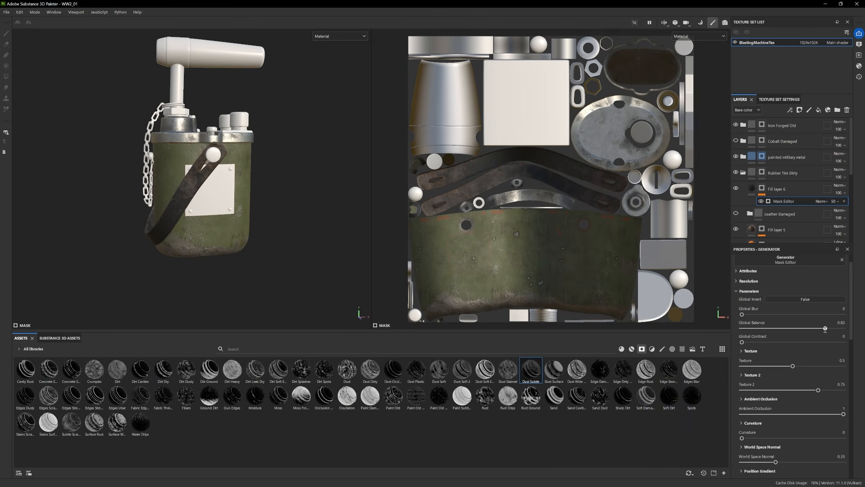
{"action": "left_click_drag", "start_coordinate": [273, 209], "coordinate": [300, 207], "text": "alt"}
Add a fill layer above Fill layer 6 in the Rubber Tire Dirty folder and mask it with the Moss smart mask.
{"action": "left_click", "coordinate": [818, 110]}
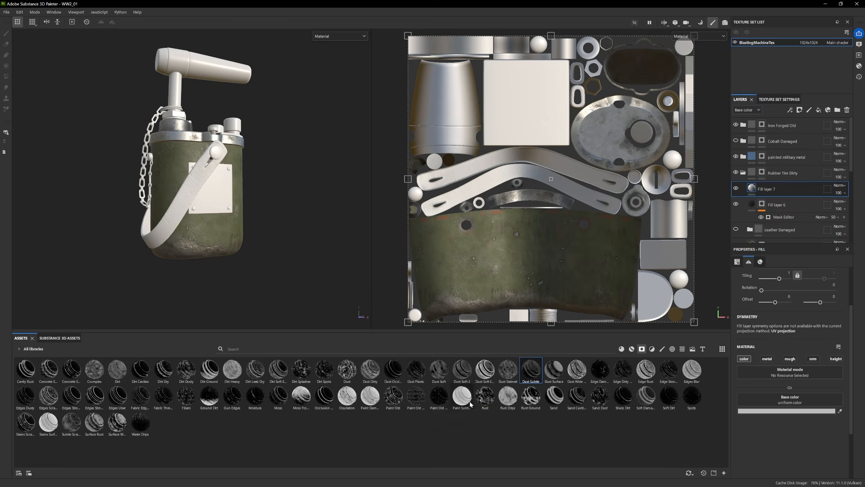
{"action": "left_click_drag", "start_coordinate": [762, 190], "coordinate": [762, 189]}
{"action": "key", "text": "ctrl+z"}
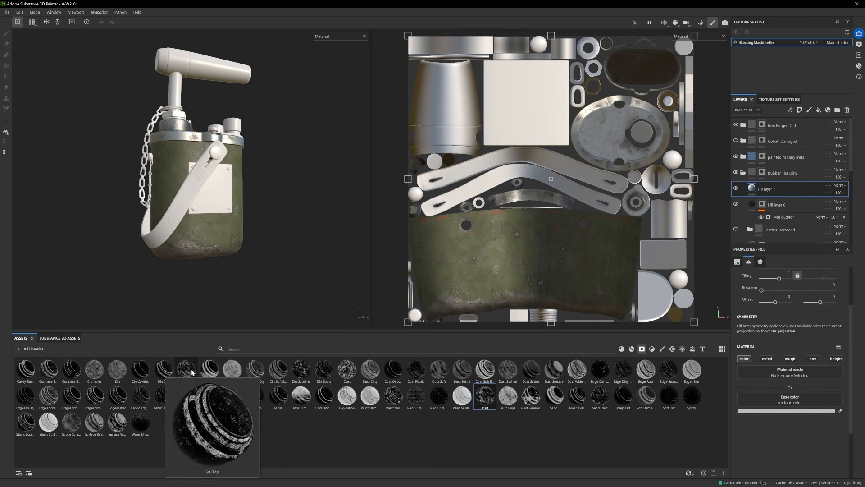
{"action": "left_click", "coordinate": [72, 422]}
{"action": "left_click_drag", "start_coordinate": [275, 398], "coordinate": [766, 190]}
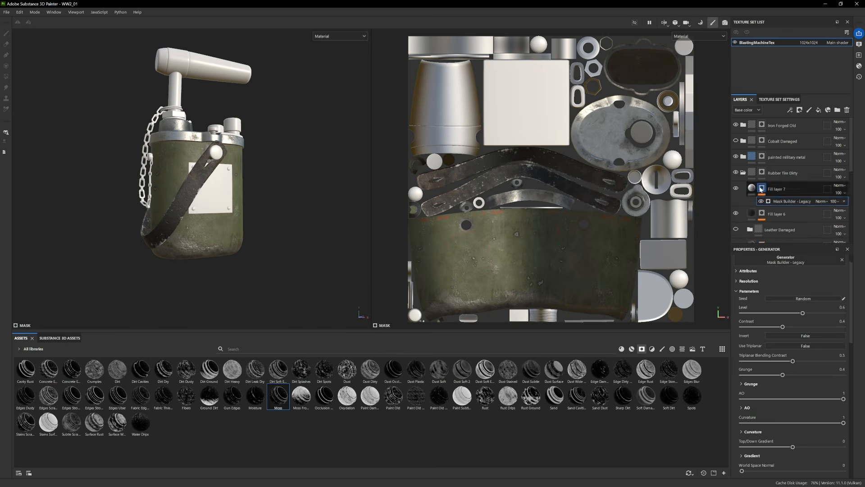
Set Fill layer 7's base color to brown 5A3820, and enable its height at about -0.27 and its roughness at 1.
{"action": "left_click", "coordinate": [752, 188]}
{"action": "left_click", "coordinate": [778, 411]}
{"action": "left_click", "coordinate": [710, 418]}
{"action": "left_click", "coordinate": [688, 406]}
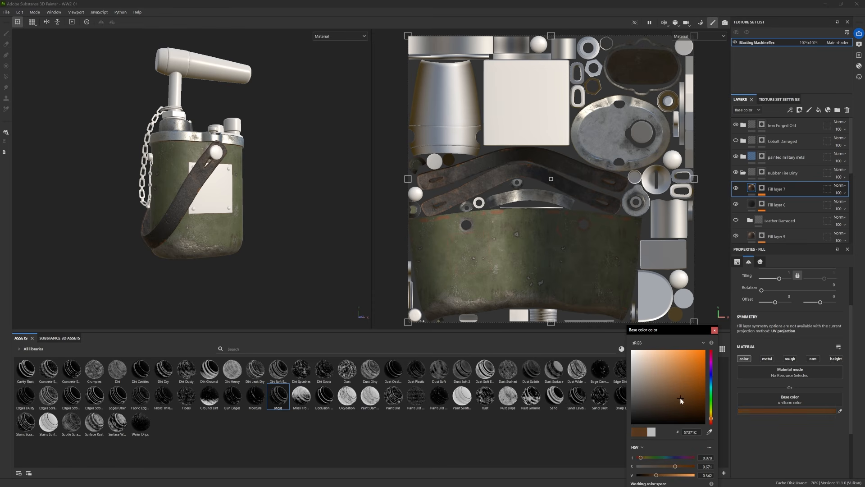
{"action": "left_click", "coordinate": [836, 359]}
{"action": "left_click_drag", "start_coordinate": [785, 440], "coordinate": [772, 440]}
{"action": "left_click", "coordinate": [790, 358]}
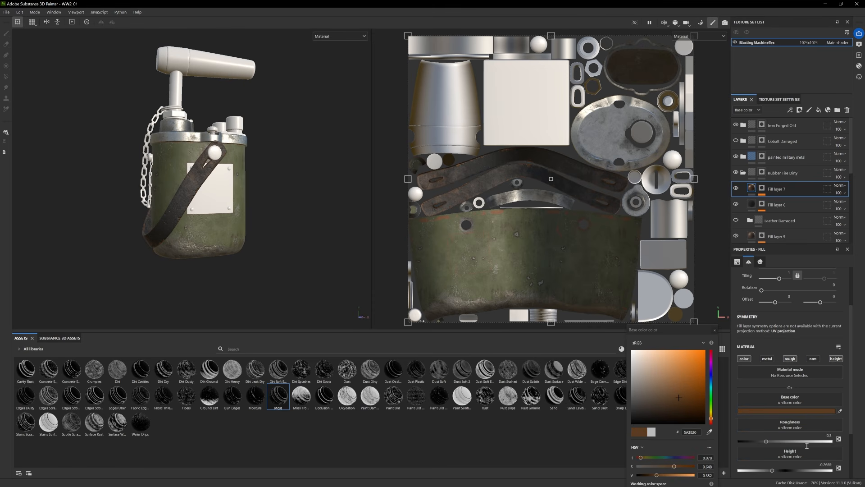
{"action": "left_click_drag", "start_coordinate": [280, 231], "coordinate": [256, 258], "text": "alt"}
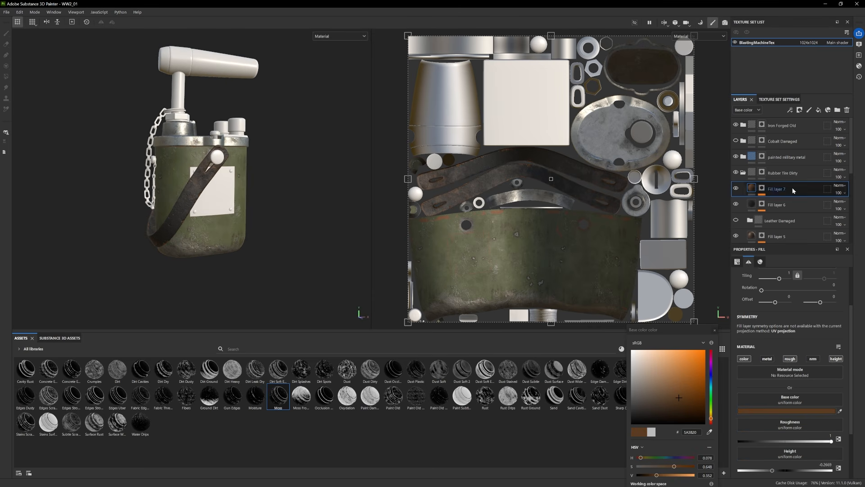
Add a fill layer above Fill layer 7 in the Rubber Tire Dirty folder and mask it with the fabric edge smart mask.
{"action": "left_click", "coordinate": [818, 110]}
{"action": "left_click", "coordinate": [744, 359], "text": "alt"}
{"action": "left_click", "coordinate": [715, 331]}
{"action": "left_click_drag", "start_coordinate": [255, 396], "coordinate": [765, 189]}
{"action": "key", "text": "ctrl+z"}
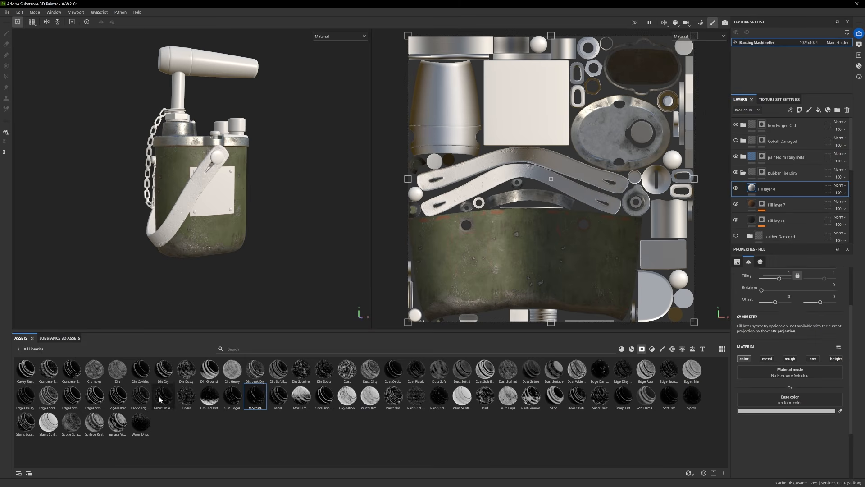
{"action": "left_click_drag", "start_coordinate": [140, 396], "coordinate": [765, 190]}
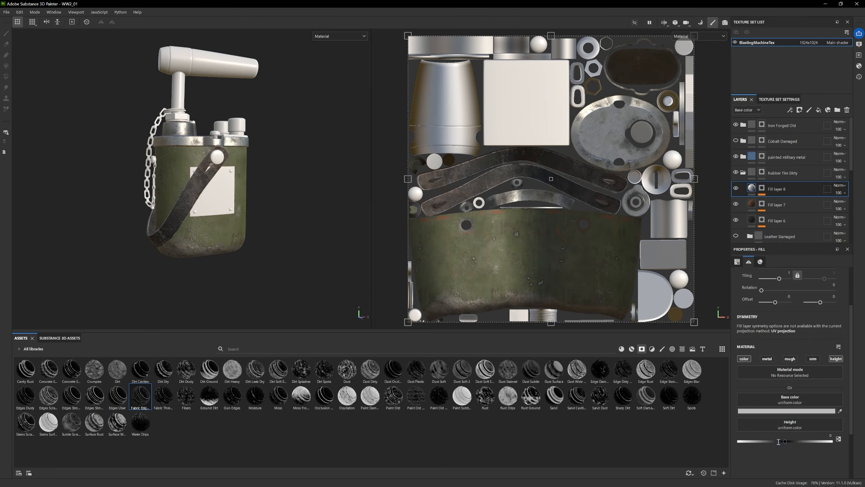
Give Fill layer 8 a brown base color and raise the global balance of its mask generator.
{"action": "left_click", "coordinate": [766, 410]}
{"action": "left_click", "coordinate": [685, 402]}
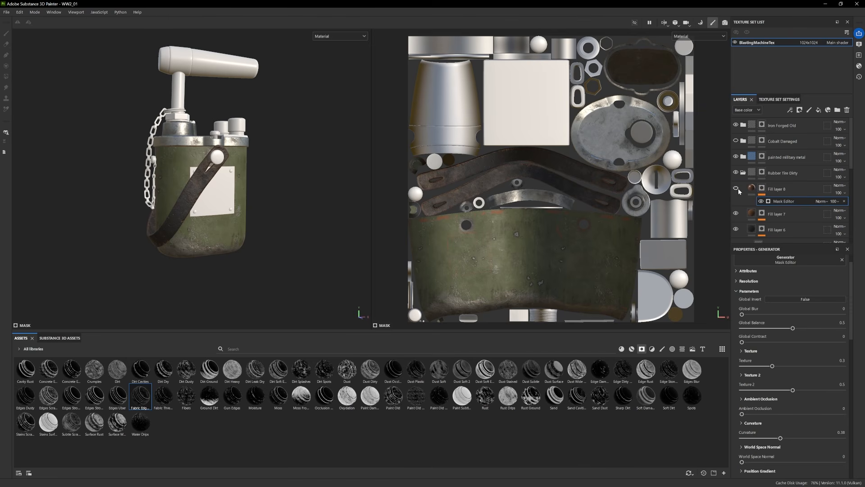
{"action": "left_click_drag", "start_coordinate": [793, 348], "coordinate": [826, 349]}
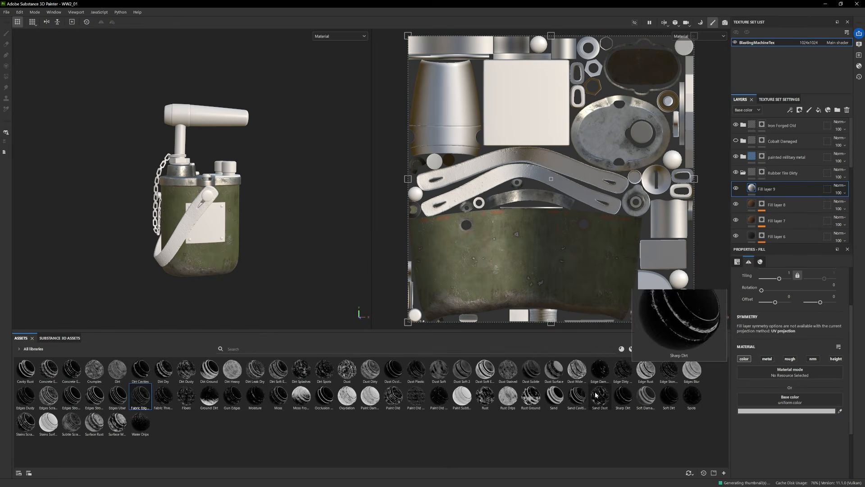
Try the Surface Rust smart mask on a new fill layer above Fill layer 8, replacing it with Surface Worn.
{"action": "left_click_drag", "start_coordinate": [94, 423], "coordinate": [766, 189]}
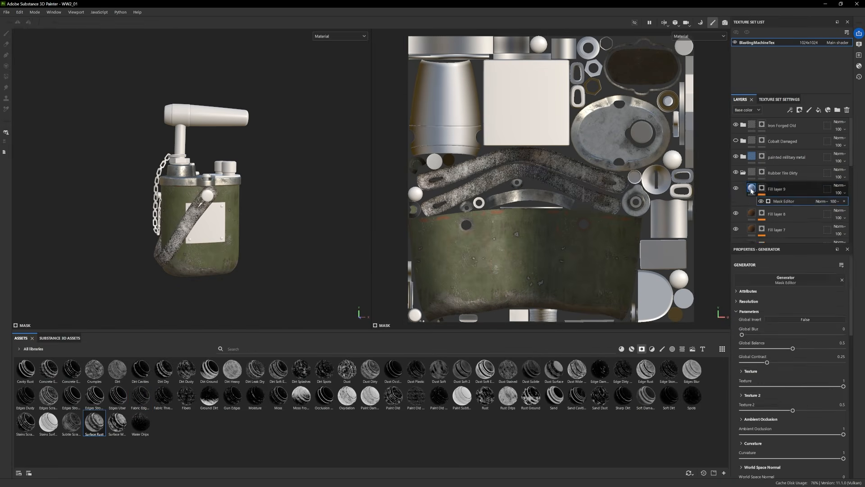
{"action": "left_click_drag", "start_coordinate": [793, 348], "coordinate": [751, 339]}
{"action": "left_click_drag", "start_coordinate": [117, 423], "coordinate": [775, 201]}
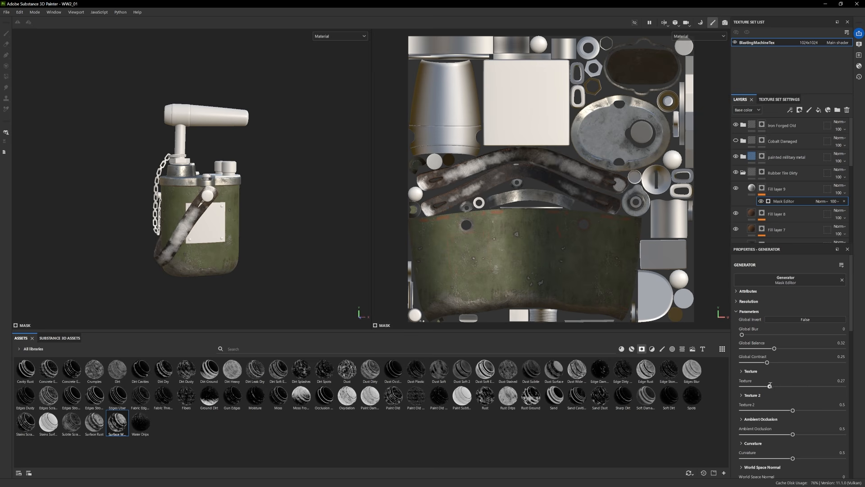
Set Fill layer 9's mask generator to texture 0.63, global balance 0.31, curvature 0 and ambient occlusion 0.17.
{"action": "left_click_drag", "start_coordinate": [844, 386], "coordinate": [806, 386]}
{"action": "left_click_drag", "start_coordinate": [774, 348], "coordinate": [768, 348]}
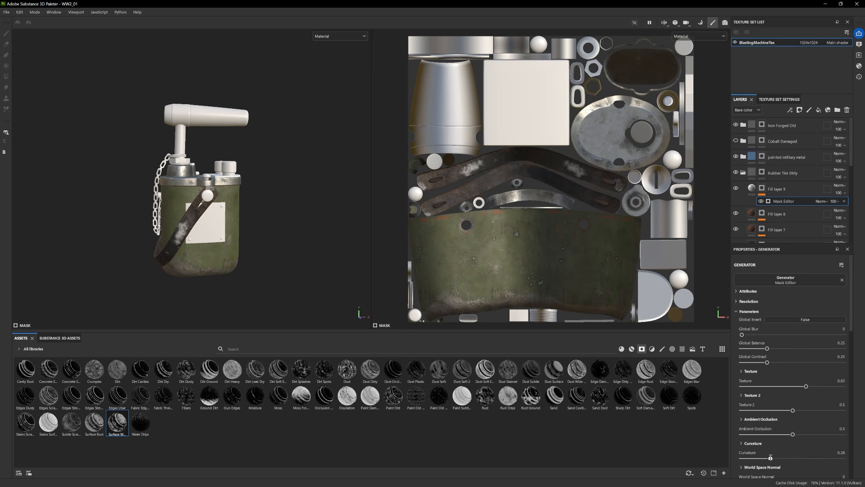
{"action": "scroll", "coordinate": [786, 389], "scroll_direction": "down", "scroll_amount": 2}
{"action": "left_click_drag", "start_coordinate": [792, 393], "coordinate": [759, 393]}
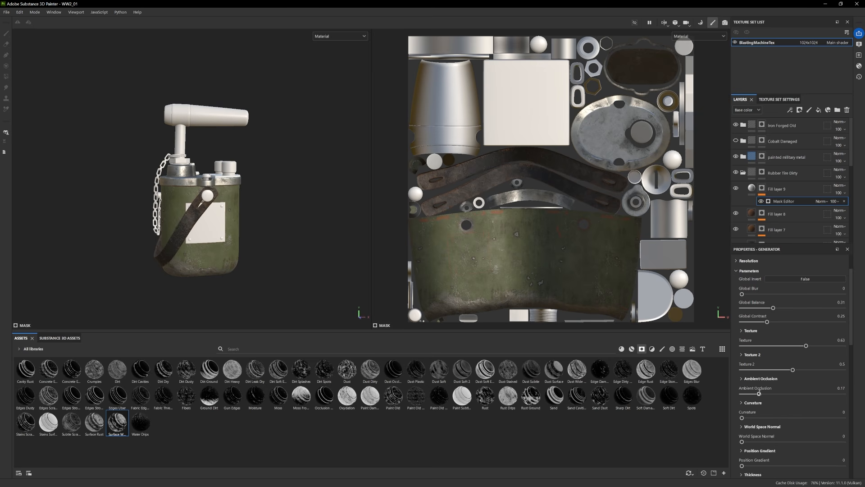
{"action": "left_click_drag", "start_coordinate": [790, 307], "coordinate": [797, 307]}
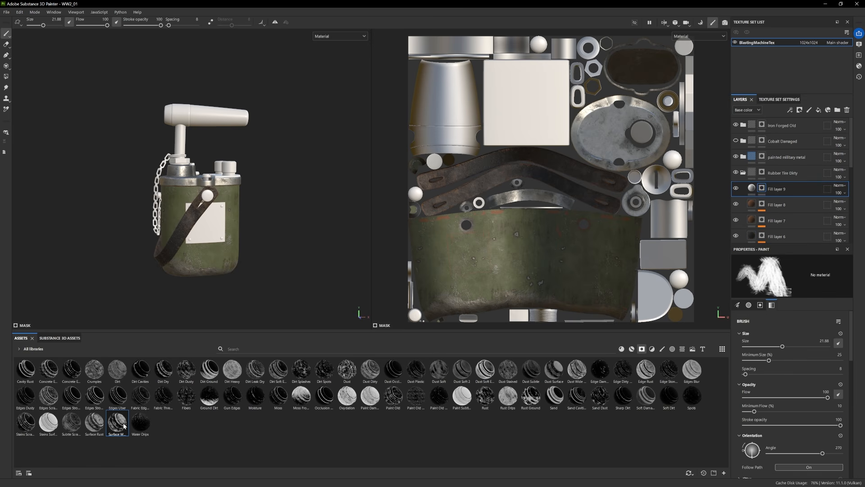
Apply the Sharp Dirt smart mask to Fill layer 9.
{"action": "left_click_drag", "start_coordinate": [94, 396], "coordinate": [434, 304]}
{"action": "left_click_drag", "start_coordinate": [623, 397], "coordinate": [434, 305]}
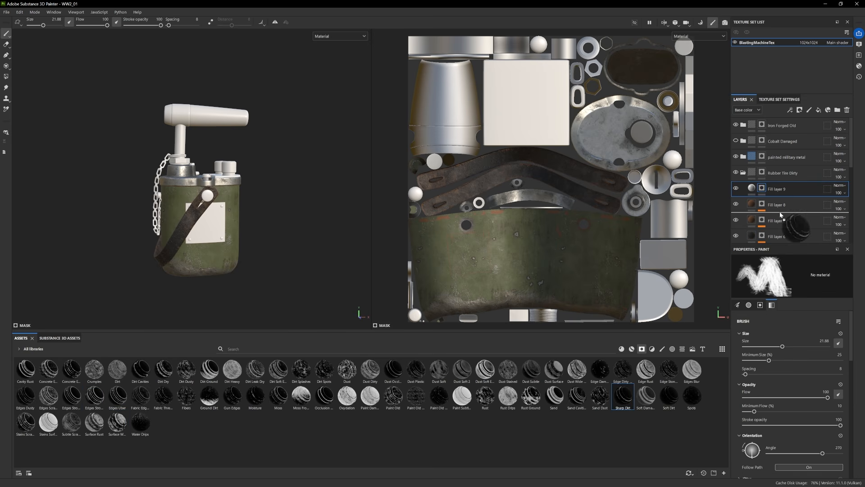
{"action": "left_click", "coordinate": [784, 189]}
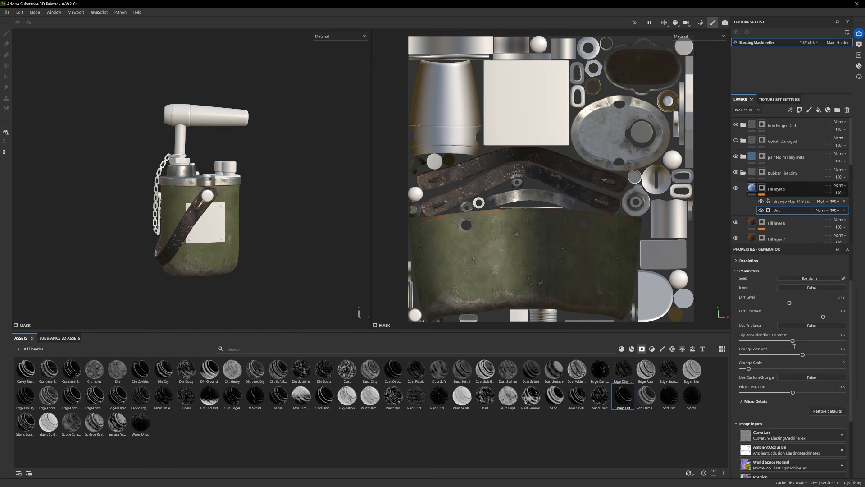
Give Fill layer 9 a muted brown base color and a height of -0.1174, with its Dirt generator's level at 0.48.
{"action": "left_click", "coordinate": [787, 411]}
{"action": "left_click", "coordinate": [684, 402]}
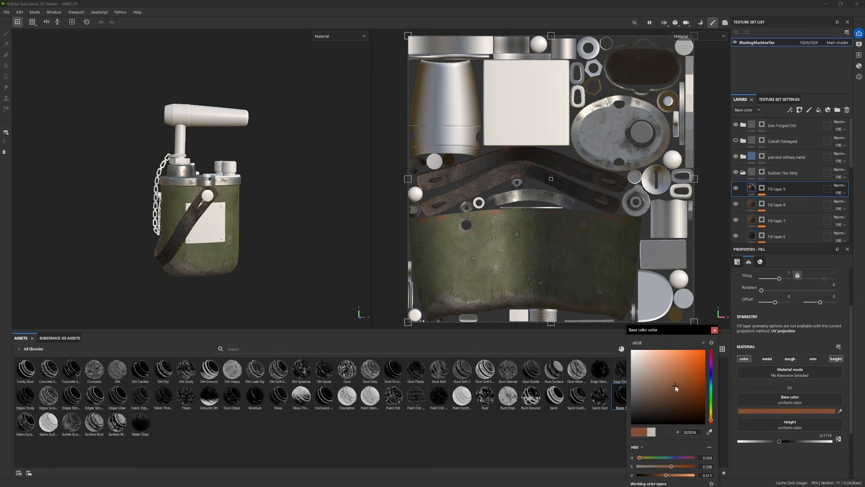
{"action": "left_click_drag", "start_coordinate": [675, 385], "coordinate": [665, 383]}
{"action": "left_click", "coordinate": [762, 189]}
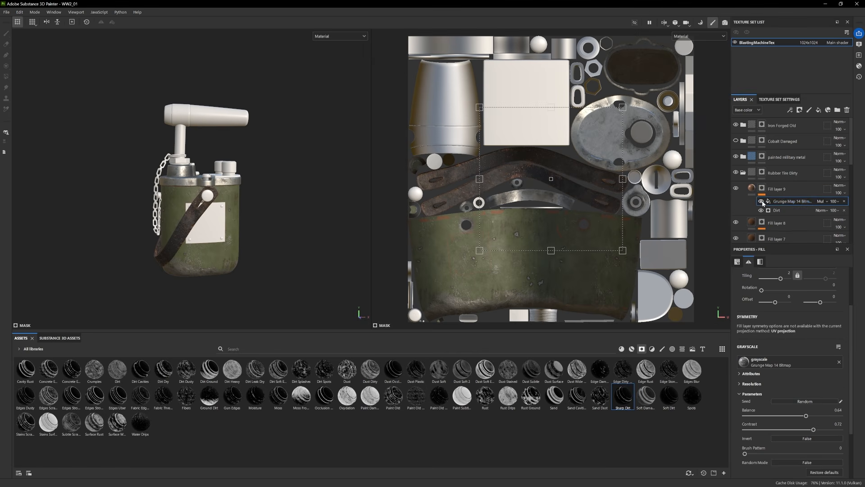
{"action": "left_click", "coordinate": [784, 210]}
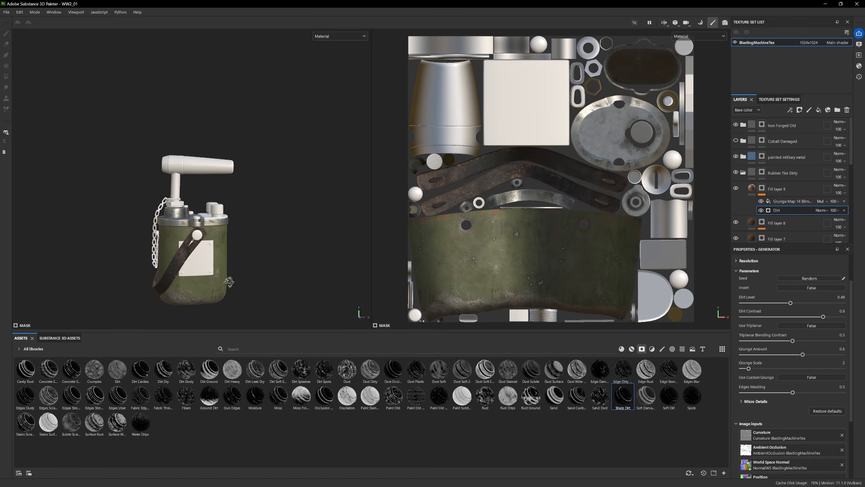
Add a fill layer with the Moisture smart mask and give it a near-black base color and a roughness of 0.8252.
{"action": "left_click", "coordinate": [818, 110]}
{"action": "left_click_drag", "start_coordinate": [255, 395], "coordinate": [766, 190]}
{"action": "key", "text": "ctrl+z"}
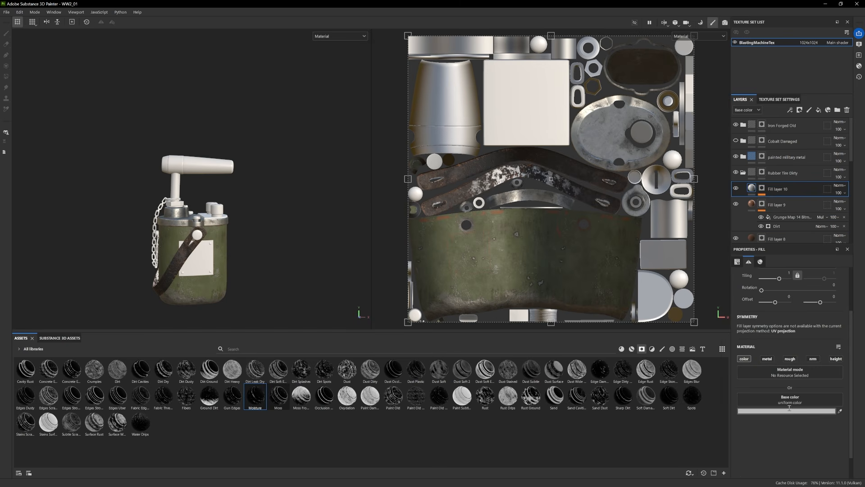
{"action": "left_click", "coordinate": [786, 410]}
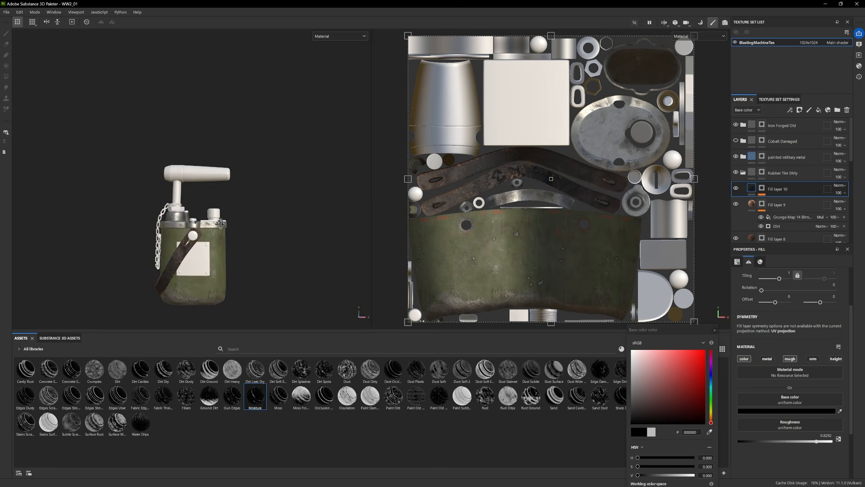
{"action": "left_click_drag", "start_coordinate": [677, 418], "coordinate": [626, 417]}
{"action": "left_click", "coordinate": [626, 417]}
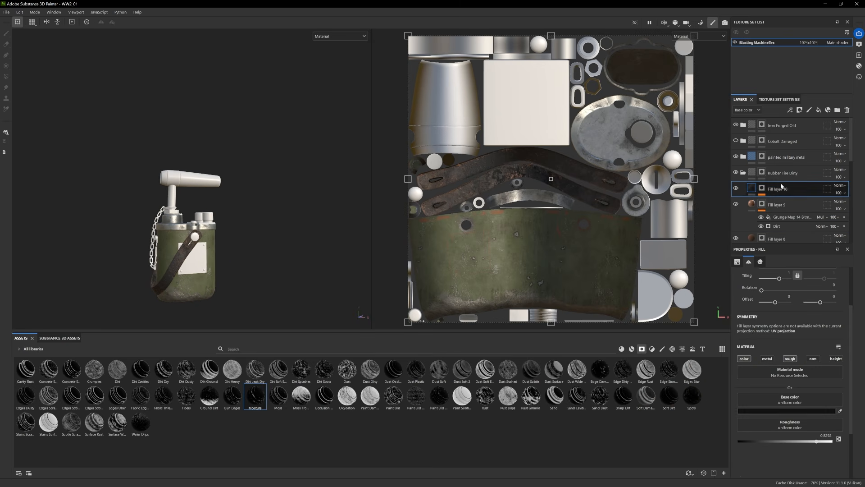
Search the texture assets for "crack".
{"action": "scroll", "coordinate": [237, 261], "scroll_direction": "up", "scroll_amount": 2}
{"action": "type", "text": "crack"}
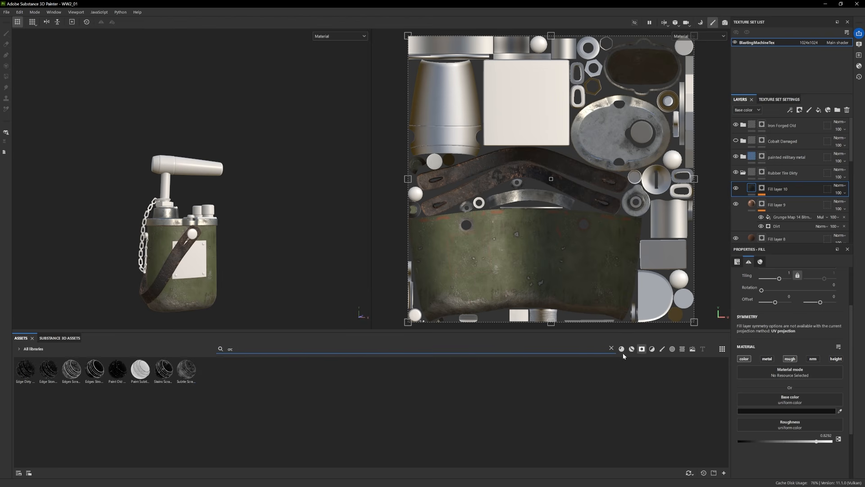
{"action": "left_click", "coordinate": [672, 349]}
{"action": "left_click", "coordinate": [682, 350]}
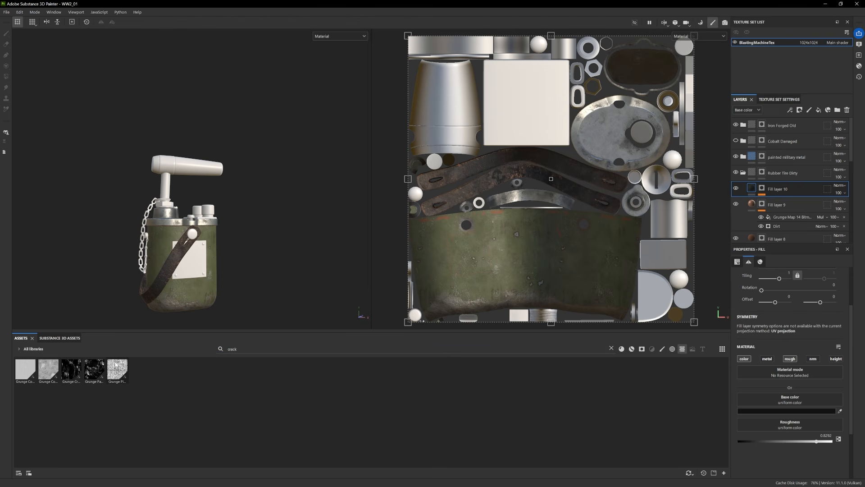
Add a fill layer above Fill layer 10 with only the height channel and assign Grunge Concrete Cracked to it.
{"action": "left_click", "coordinate": [818, 109]}
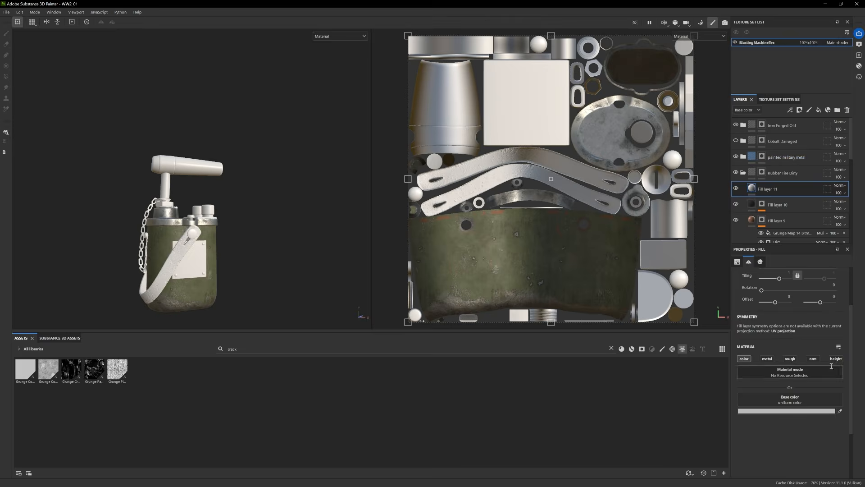
{"action": "left_click", "coordinate": [835, 359], "text": "alt"}
{"action": "left_click_drag", "start_coordinate": [544, 410], "coordinate": [789, 399]}
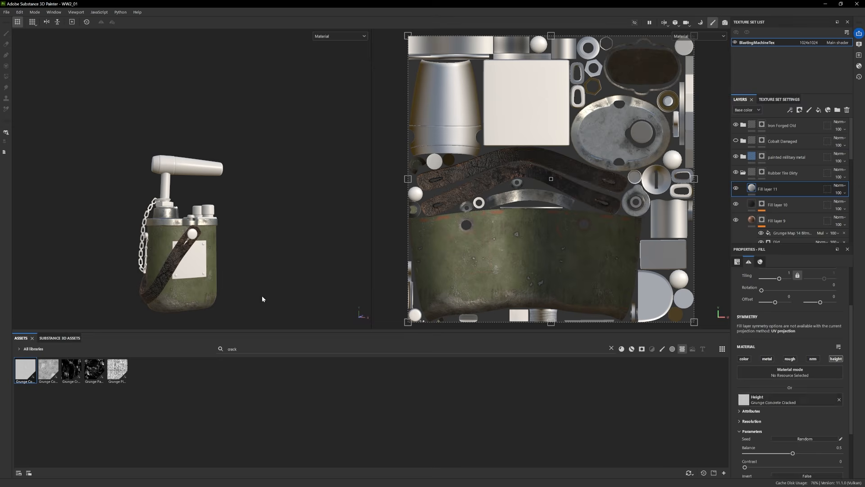
Increase the tiling of the cracked concrete texture on Fill layer 11 and set its balance to 0.73.
{"action": "left_click_drag", "start_coordinate": [779, 278], "coordinate": [781, 280]}
{"action": "scroll", "coordinate": [796, 427], "scroll_direction": "down", "scroll_amount": 3}
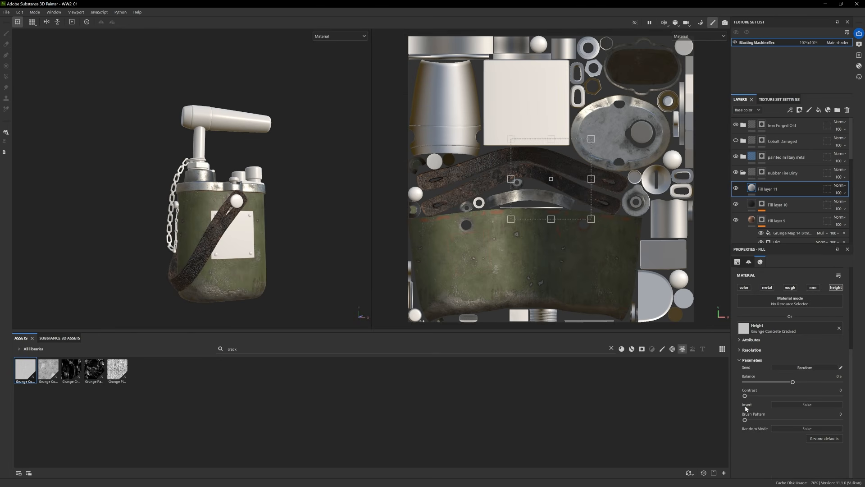
{"action": "left_click_drag", "start_coordinate": [776, 381], "coordinate": [813, 383]}
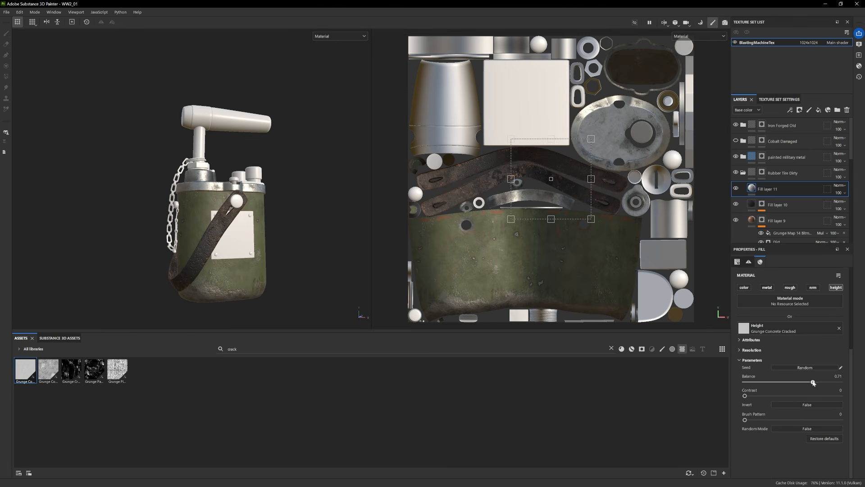
{"action": "scroll", "coordinate": [261, 198], "scroll_direction": "down", "scroll_amount": 2}
{"action": "scroll", "coordinate": [262, 225], "scroll_direction": "up", "scroll_amount": 2}
{"action": "scroll", "coordinate": [781, 422], "scroll_direction": "up", "scroll_amount": 1}
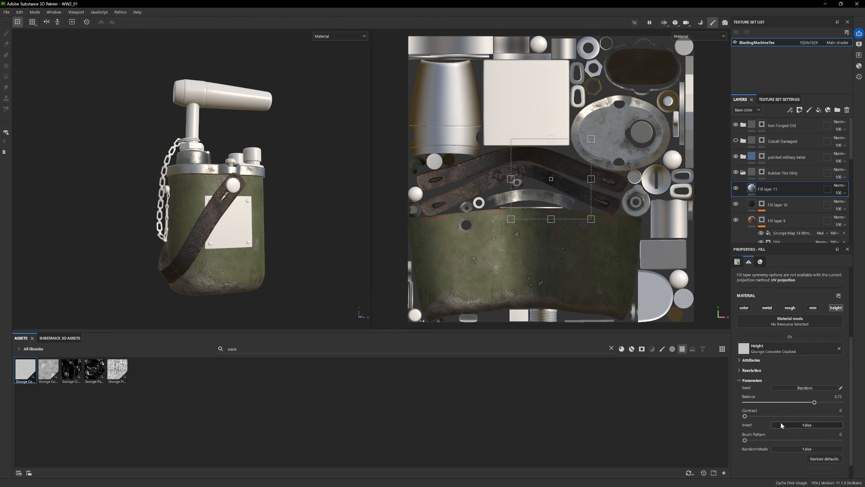
{"action": "scroll", "coordinate": [781, 417], "scroll_direction": "down", "scroll_amount": 1}
Add a Levels effect to Fill layer 11's height channel and adjust its midtone and maximum output.
{"action": "right_click", "coordinate": [766, 189]}
{"action": "left_click", "coordinate": [806, 290]}
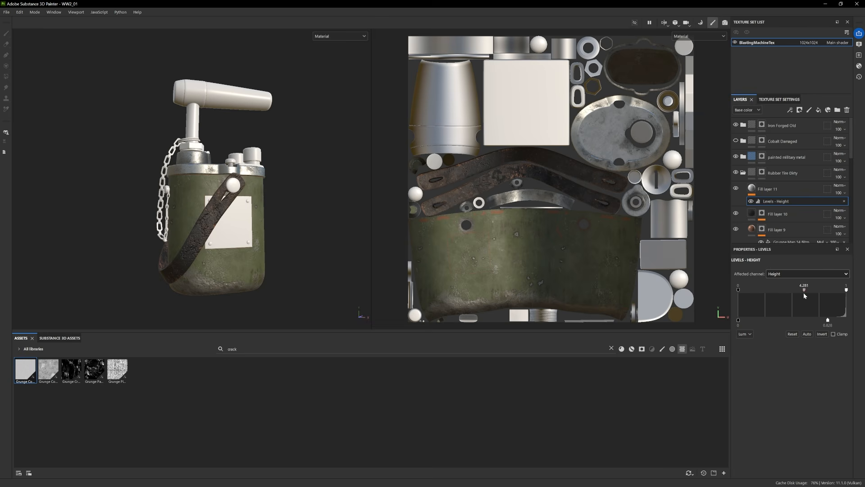
Collapse the Rubber Tire Dirty folder and rename it Strap.
{"action": "left_click_drag", "start_coordinate": [280, 237], "coordinate": [212, 247], "text": "alt"}
{"action": "left_click", "coordinate": [743, 172]}
{"action": "left_click", "coordinate": [782, 174]}
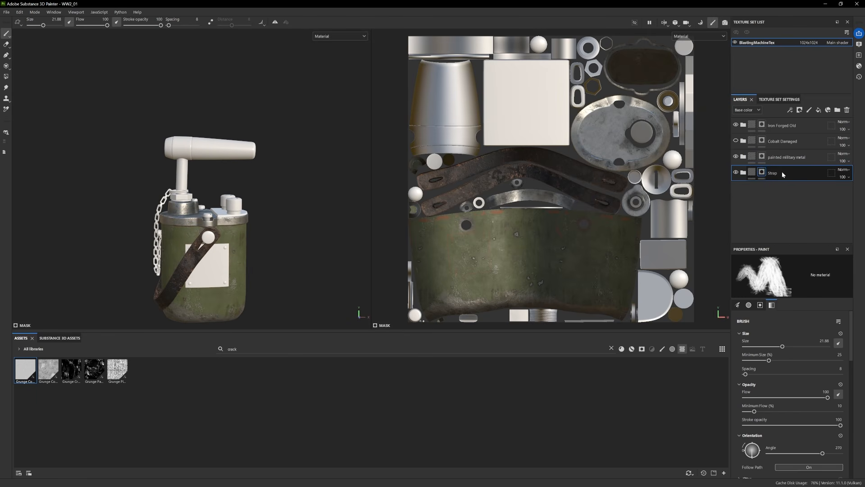
Delete the hidden Cobalt Damaged folder and toggle the Iron Forged Old folder's visibility to check which parts it covers.
{"action": "left_click", "coordinate": [782, 142]}
{"action": "left_click", "coordinate": [847, 110]}
{"action": "left_click", "coordinate": [736, 125]}
{"action": "left_click", "coordinate": [736, 124]}
Clear the asset search and add the Iron Forged Old smart material at the end of the layer stack, below Strap.
{"action": "middle_click_drag", "start_coordinate": [277, 252], "coordinate": [265, 203], "text": "alt"}
{"action": "right_click_drag", "start_coordinate": [254, 220], "coordinate": [271, 239], "text": "alt"}
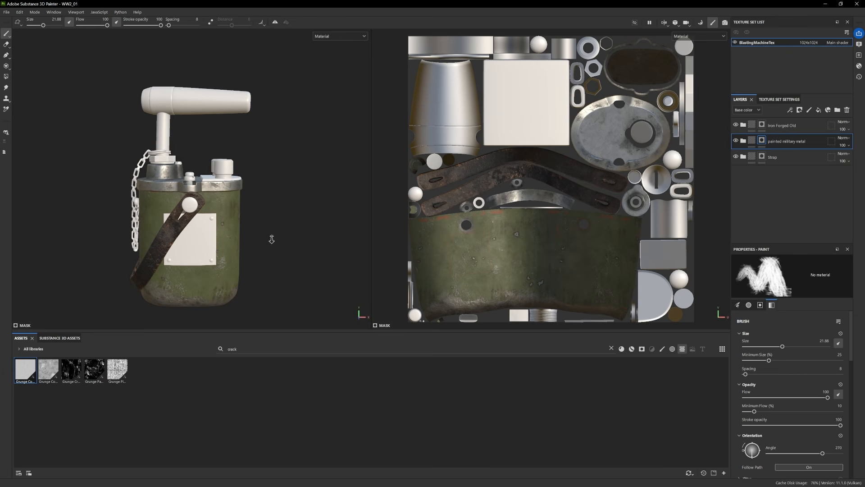
{"action": "left_click", "coordinate": [781, 125]}
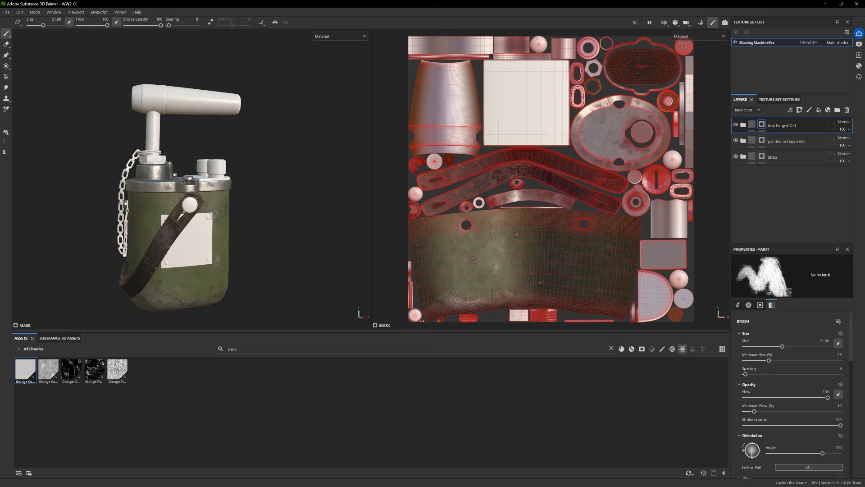
{"action": "left_click_drag", "start_coordinate": [264, 211], "coordinate": [266, 232], "text": "alt"}
{"action": "right_click_drag", "start_coordinate": [271, 239], "coordinate": [291, 259], "text": "alt"}
{"action": "middle_click_drag", "start_coordinate": [291, 259], "coordinate": [241, 248], "text": "alt"}
{"action": "left_click", "coordinate": [611, 348]}
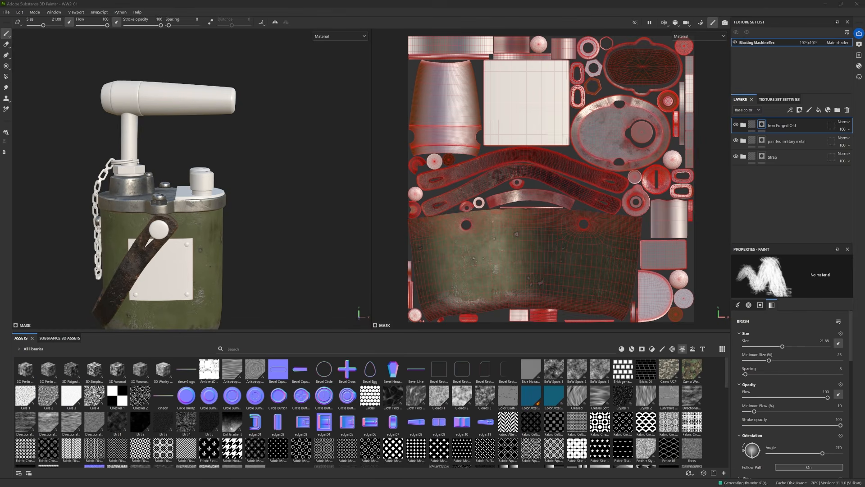
{"action": "left_click_drag", "start_coordinate": [121, 201], "coordinate": [127, 220], "text": "alt"}
{"action": "left_click", "coordinate": [631, 349]}
{"action": "left_click_drag", "start_coordinate": [324, 396], "coordinate": [784, 182]}
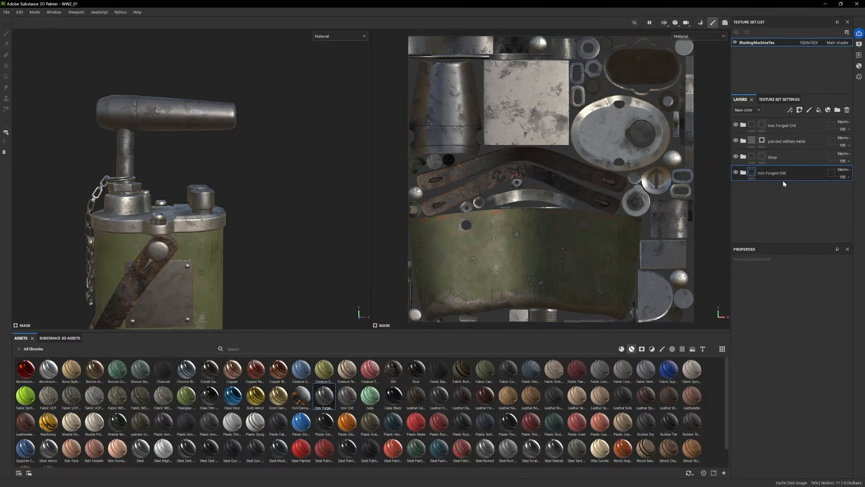
Change the base color of the Base layer in the new Iron Forged Old folder to a neutral grey.
{"action": "left_click", "coordinate": [743, 173]}
{"action": "scroll", "coordinate": [765, 212], "scroll_direction": "down", "scroll_amount": 3}
{"action": "left_click", "coordinate": [762, 237]}
{"action": "scroll", "coordinate": [779, 344], "scroll_direction": "down", "scroll_amount": 5}
{"action": "left_click", "coordinate": [778, 340]}
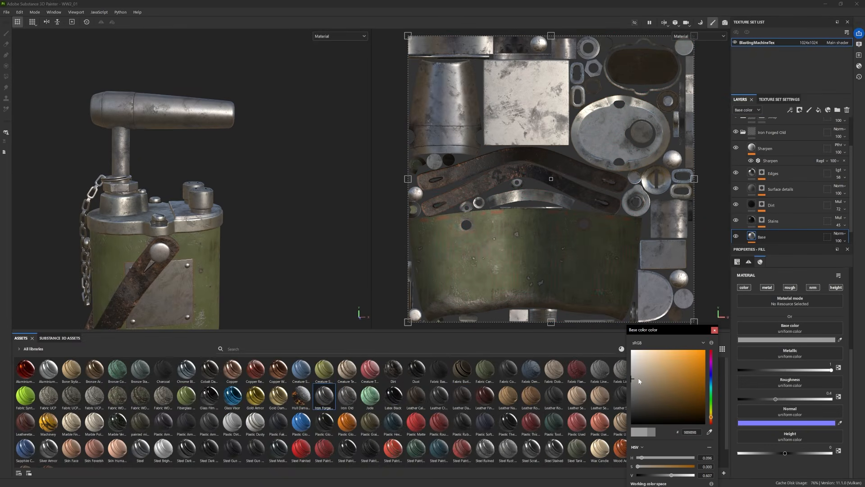
{"action": "scroll", "coordinate": [772, 155], "scroll_direction": "up", "scroll_amount": 1}
Mask the new Iron Forged Old folder so it covers only the two lid knobs, and rename it Knobs.
{"action": "right_click", "coordinate": [779, 153]}
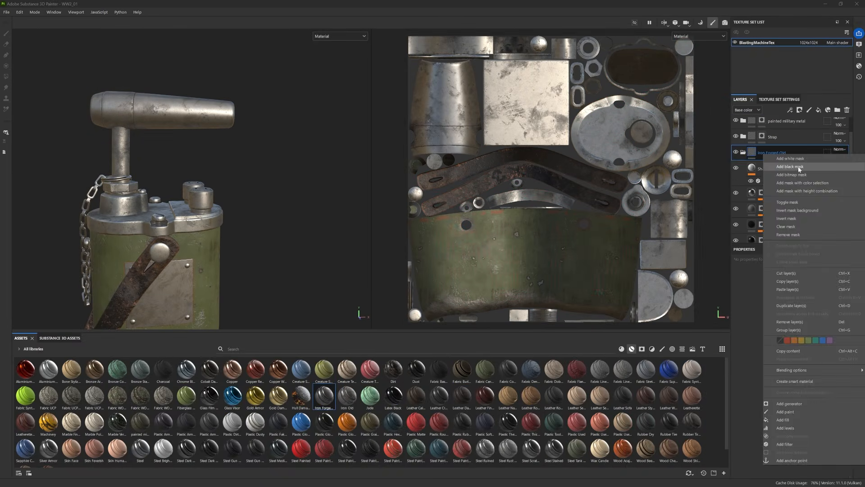
{"action": "left_click", "coordinate": [797, 168]}
{"action": "left_click_drag", "start_coordinate": [245, 197], "coordinate": [257, 185], "text": "alt"}
{"action": "left_click", "coordinate": [6, 33]}
{"action": "scroll", "coordinate": [149, 180], "scroll_direction": "up", "scroll_amount": 2}
{"action": "double_click", "coordinate": [781, 152]}
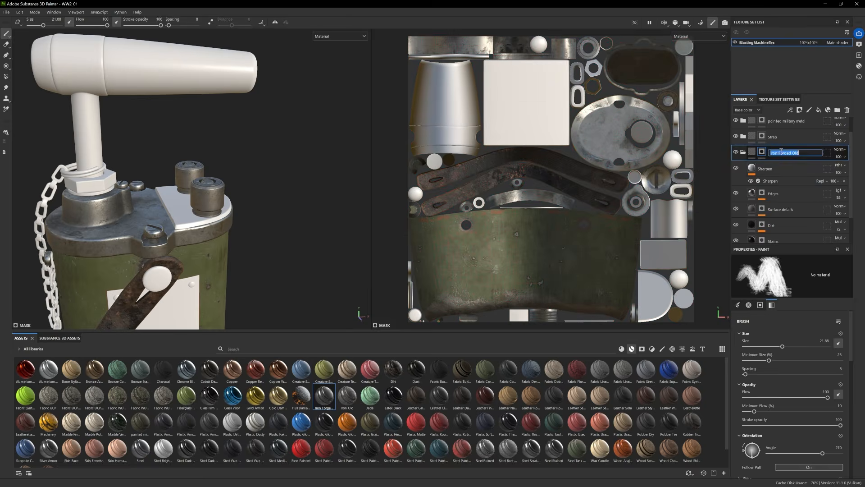
Add a fill layer above Sharpen in the Knobs folder with only the height channel enabled.
{"action": "left_click", "coordinate": [773, 170]}
{"action": "left_click", "coordinate": [819, 110]}
{"action": "left_click", "coordinate": [836, 331], "text": "alt"}
Assign the Metallic Grate Simple texture to the height of the new Knobs fill layer and set its tiling to 32.
{"action": "left_click", "coordinate": [682, 349]}
{"action": "scroll", "coordinate": [351, 448], "scroll_direction": "down", "scroll_amount": 15}
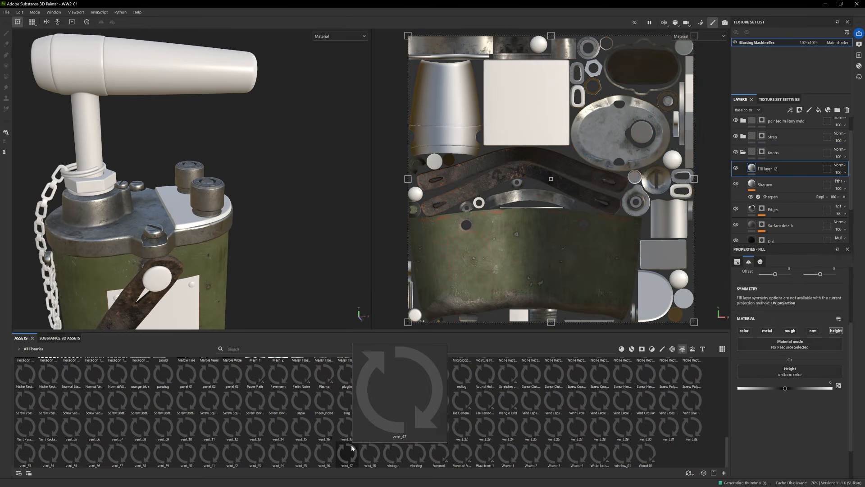
{"action": "mouse_move", "coordinate": [286, 379]}
{"action": "scroll", "coordinate": [306, 407], "scroll_direction": "up", "scroll_amount": 3}
{"action": "mouse_move", "coordinate": [415, 431]}
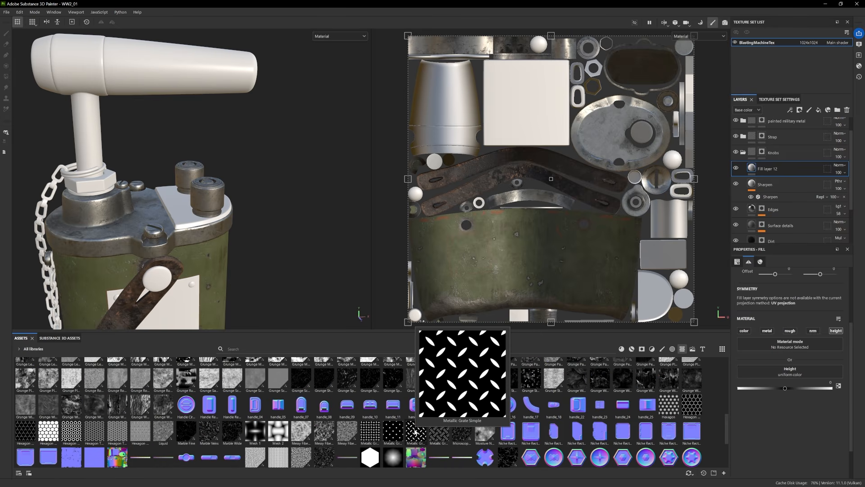
{"action": "left_click_drag", "start_coordinate": [415, 431], "coordinate": [791, 373]}
{"action": "scroll", "coordinate": [795, 298], "scroll_direction": "up", "scroll_amount": 3}
{"action": "left_click_drag", "start_coordinate": [775, 311], "coordinate": [800, 310]}
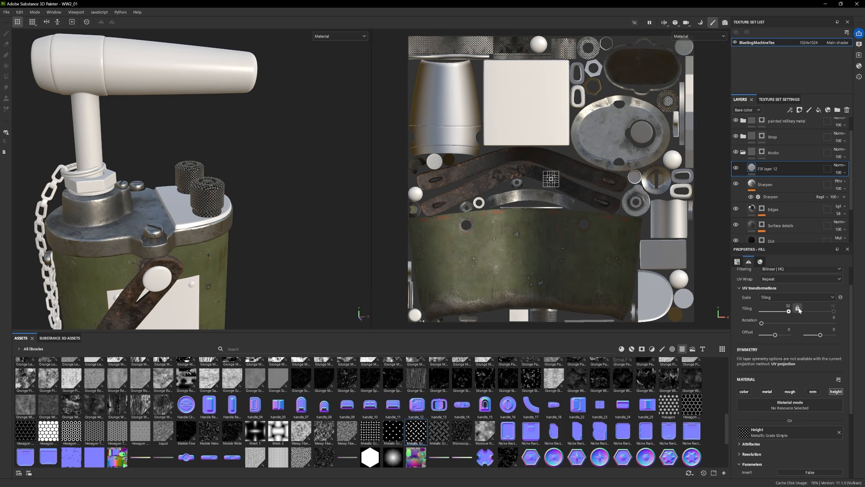
Mask the grate fill layer to the side surfaces of the two knobs and give it a Levels effect on the height channel.
{"action": "key", "text": "4"}
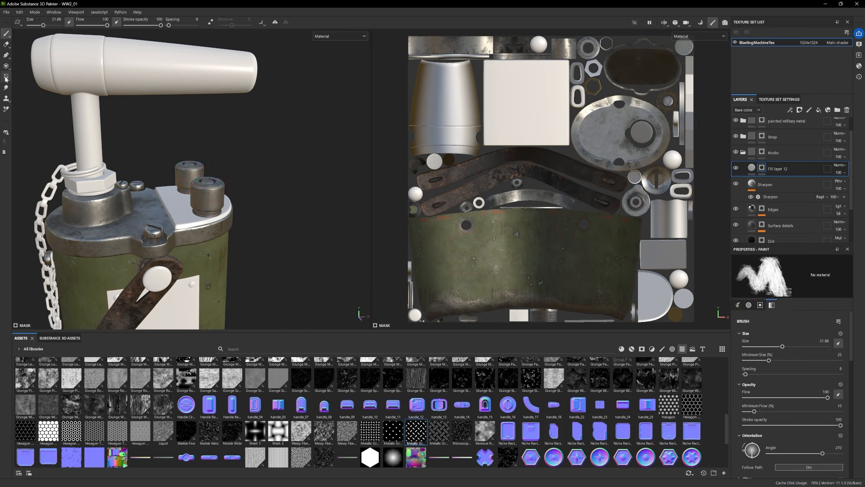
{"action": "right_click", "coordinate": [788, 169]}
{"action": "left_click", "coordinate": [808, 439]}
{"action": "left_click", "coordinate": [806, 273]}
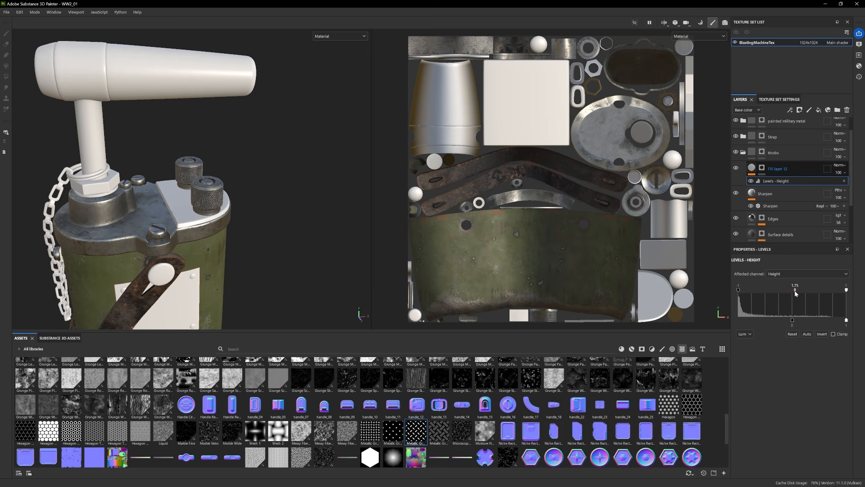
Adjust the midtones and low output of the height Levels to tune the grate relief on the knobs.
{"action": "left_click_drag", "start_coordinate": [790, 293], "coordinate": [796, 293]}
{"action": "scroll", "coordinate": [234, 217], "scroll_direction": "down", "scroll_amount": 4}
{"action": "scroll", "coordinate": [284, 224], "scroll_direction": "up", "scroll_amount": 6}
{"action": "left_click_drag", "start_coordinate": [284, 224], "coordinate": [288, 234], "text": "alt"}
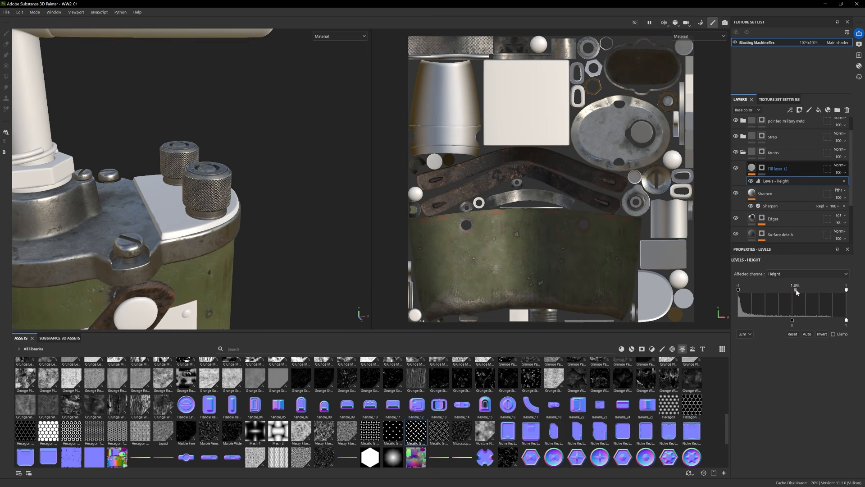
{"action": "left_click_drag", "start_coordinate": [796, 290], "coordinate": [803, 291]}
{"action": "scroll", "coordinate": [176, 243], "scroll_direction": "down", "scroll_amount": 4}
{"action": "left_click_drag", "start_coordinate": [181, 244], "coordinate": [176, 251], "text": "alt"}
{"action": "scroll", "coordinate": [175, 251], "scroll_direction": "up", "scroll_amount": 2}
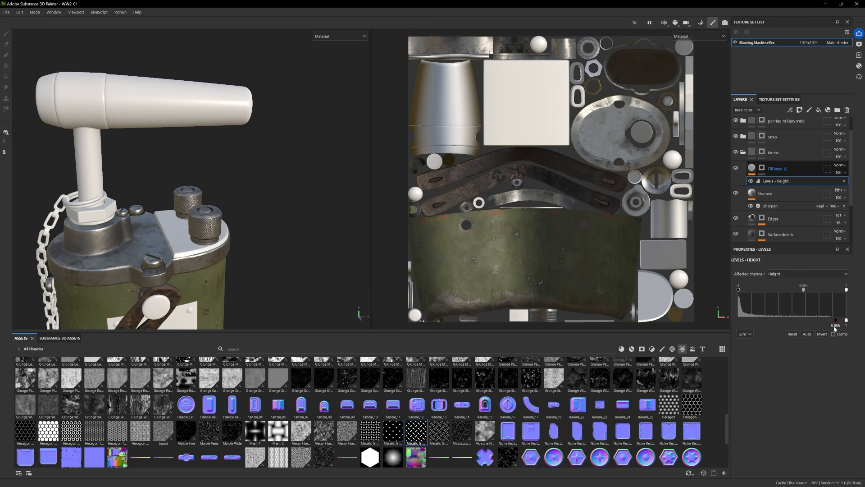
Examine the grate relief on the two lid knobs from several angles.
{"action": "left_click", "coordinate": [777, 168]}
{"action": "left_click_drag", "start_coordinate": [252, 252], "coordinate": [264, 249], "text": "alt"}
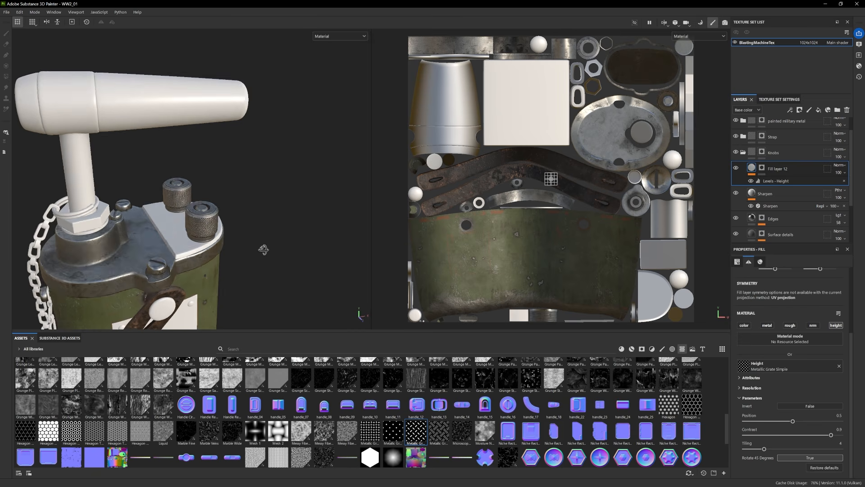
{"action": "scroll", "coordinate": [264, 249], "scroll_direction": "down", "scroll_amount": 3}
{"action": "left_click_drag", "start_coordinate": [180, 235], "coordinate": [135, 235], "text": "alt"}
{"action": "scroll", "coordinate": [242, 265], "scroll_direction": "up", "scroll_amount": 5}
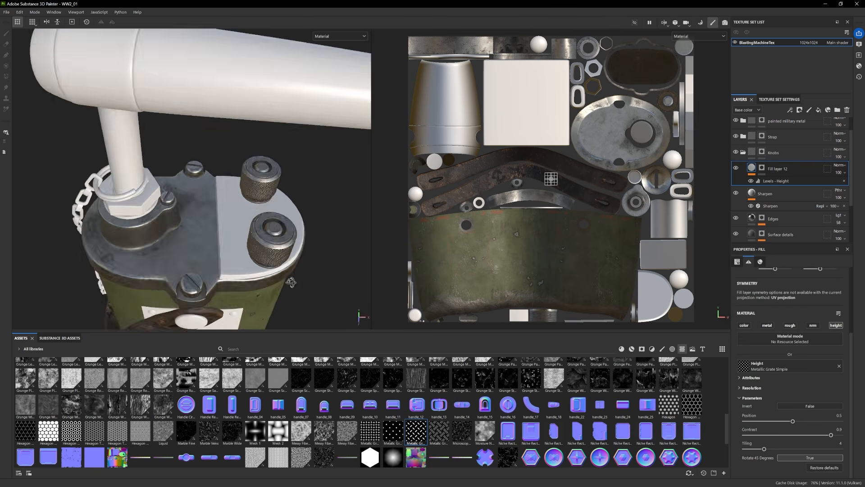
{"action": "scroll", "coordinate": [241, 265], "scroll_direction": "down", "scroll_amount": 4}
{"action": "scroll", "coordinate": [242, 264], "scroll_direction": "up", "scroll_amount": 1}
Try the Machinery smart material on the model and undo it.
{"action": "left_click", "coordinate": [632, 349]}
{"action": "scroll", "coordinate": [405, 433], "scroll_direction": "up", "scroll_amount": 1}
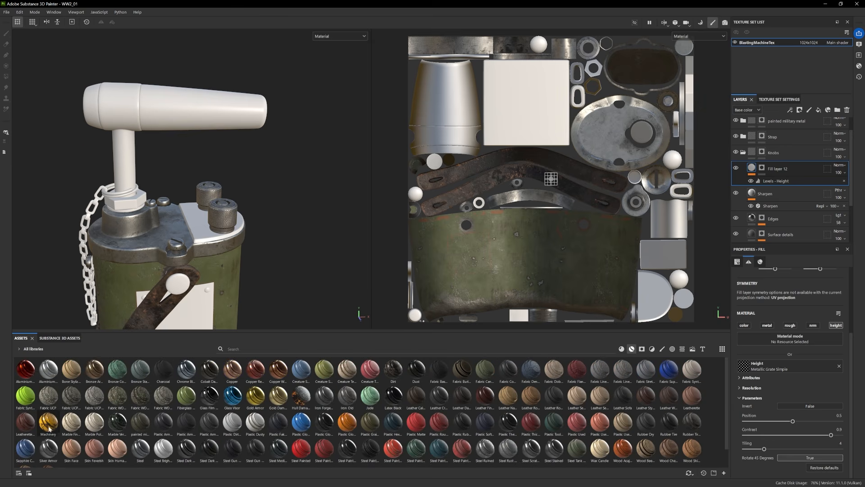
{"action": "left_click_drag", "start_coordinate": [49, 428], "coordinate": [220, 250]}
{"action": "key", "text": "ctrl+z"}
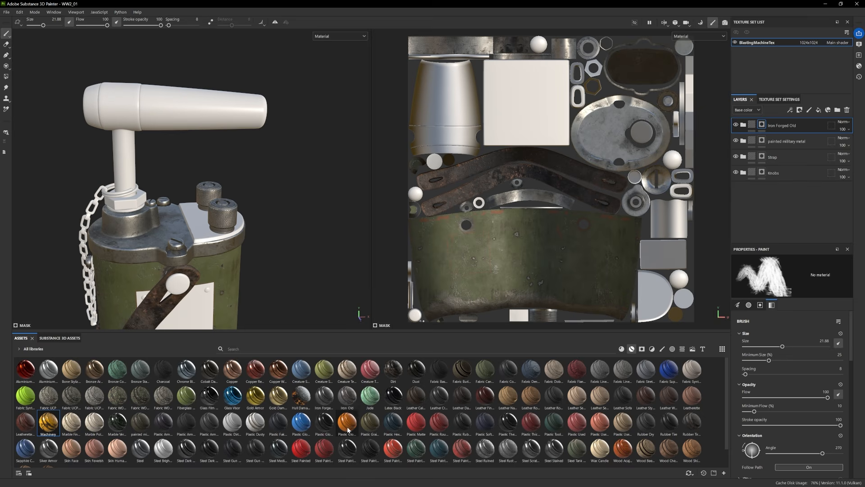
Add the Plastic Glossy Stained smart material at the top of the layer stack and make its Base layer a slightly metallic dark brown.
{"action": "left_click_drag", "start_coordinate": [347, 430], "coordinate": [775, 123]}
{"action": "left_click", "coordinate": [779, 194]}
{"action": "left_click", "coordinate": [786, 377]}
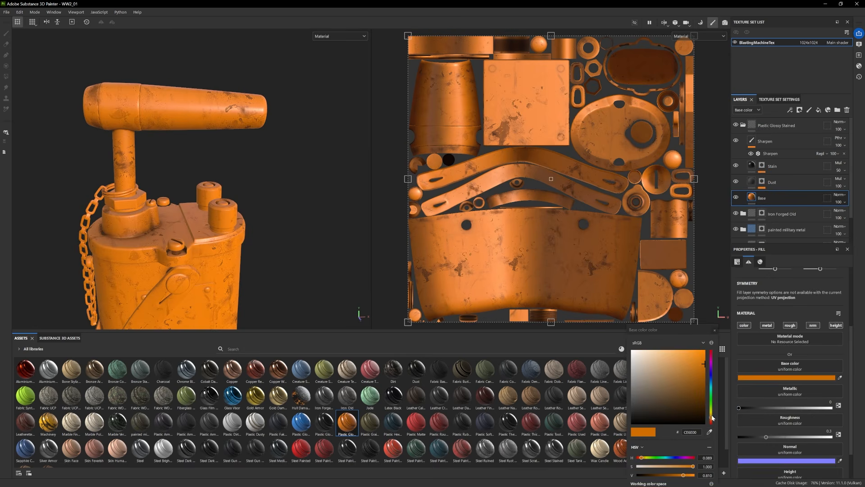
{"action": "left_click", "coordinate": [709, 432]}
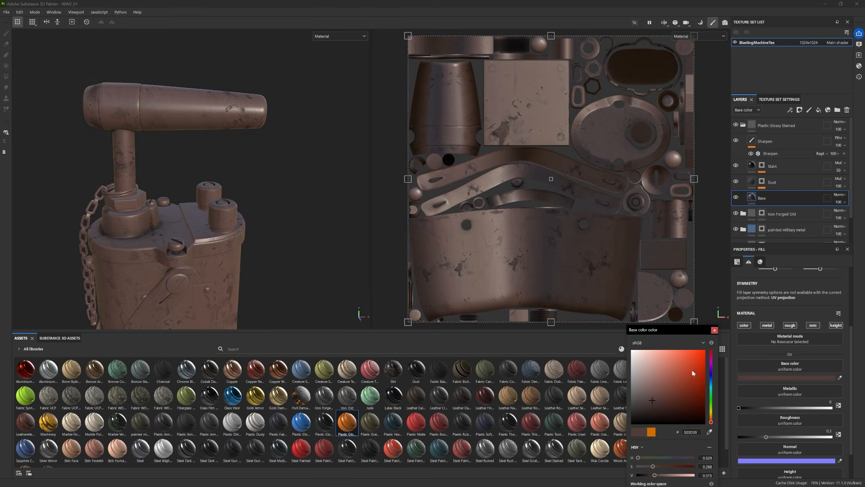
{"action": "left_click", "coordinate": [792, 382]}
{"action": "left_click_drag", "start_coordinate": [288, 194], "coordinate": [283, 193], "text": "alt"}
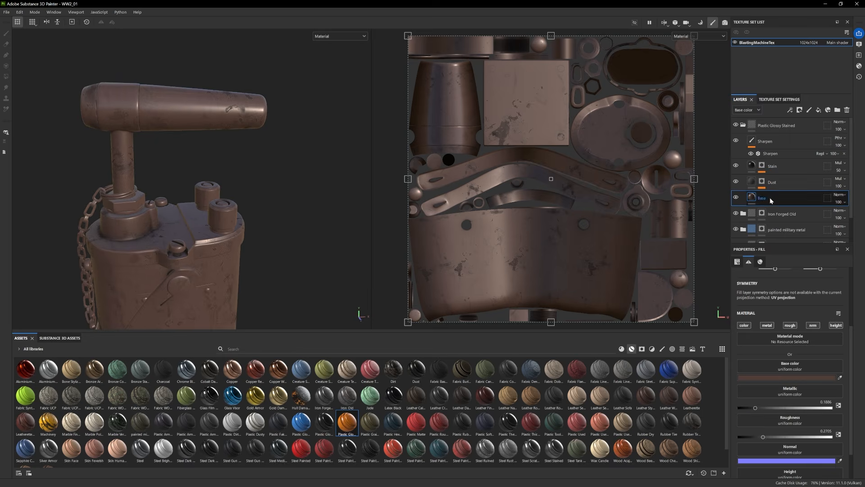
Mask the Plastic Glossy Stained folder in black and reveal it only on the flat lid plate beneath the knobs.
{"action": "right_click", "coordinate": [769, 198]}
{"action": "left_click", "coordinate": [743, 125]}
{"action": "right_click", "coordinate": [771, 123]}
{"action": "left_click", "coordinate": [786, 139]}
{"action": "left_click", "coordinate": [187, 222]}
{"action": "key", "text": "1"}
{"action": "scroll", "coordinate": [232, 208], "scroll_direction": "down", "scroll_amount": 4}
{"action": "scroll", "coordinate": [231, 209], "scroll_direction": "up", "scroll_amount": 6}
{"action": "key", "text": "4"}
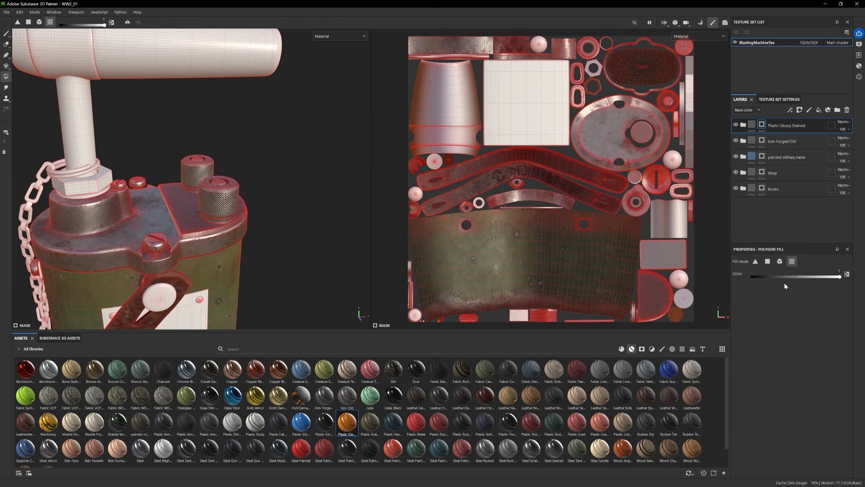
{"action": "left_click", "coordinate": [6, 34]}
{"action": "scroll", "coordinate": [275, 202], "scroll_direction": "down", "scroll_amount": 5}
{"action": "scroll", "coordinate": [275, 203], "scroll_direction": "up", "scroll_amount": 3}
Add three color-only fill layers above Sharpen in the Plastic Glossy Stained folder, with smart masks on two of them.
{"action": "left_click", "coordinate": [742, 125]}
{"action": "left_click", "coordinate": [767, 141]}
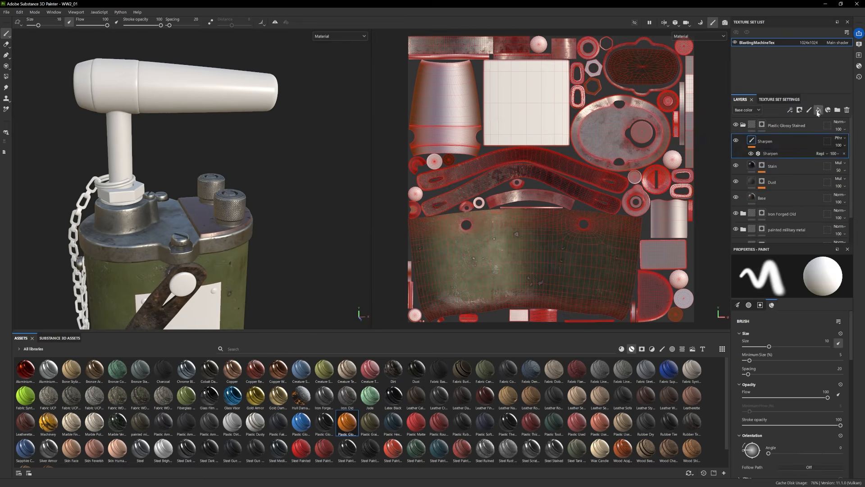
{"action": "left_click", "coordinate": [818, 110]}
{"action": "left_click", "coordinate": [642, 348]}
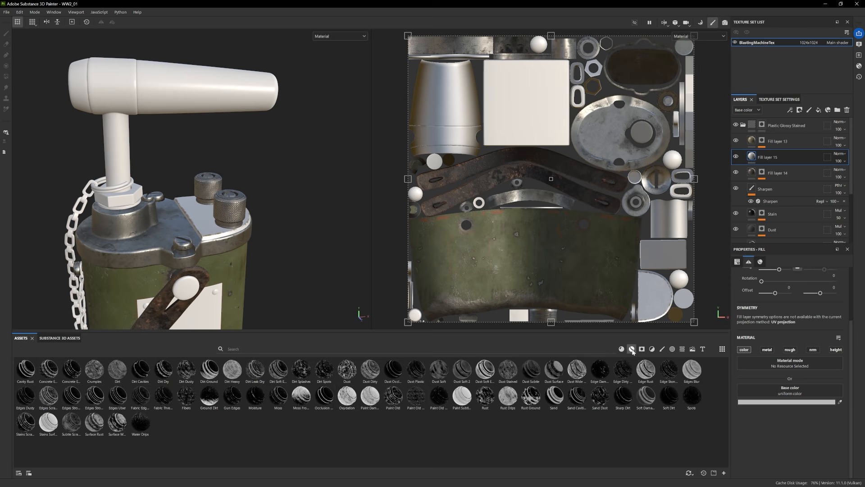
Add the Plastic Used Soft smart material above Fill layer 15 and fill its mask by quads along the lid plate's curved rim.
{"action": "left_click", "coordinate": [632, 349]}
{"action": "left_click_drag", "start_coordinate": [622, 422], "coordinate": [762, 157]}
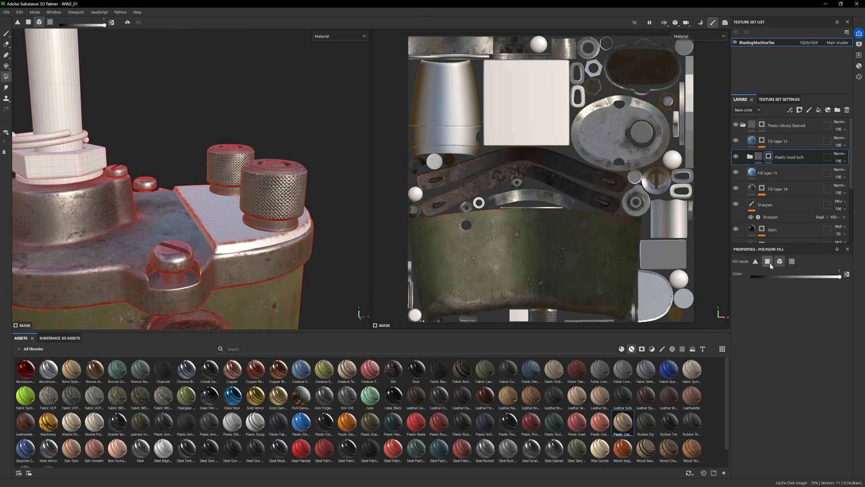
{"action": "left_click", "coordinate": [768, 262]}
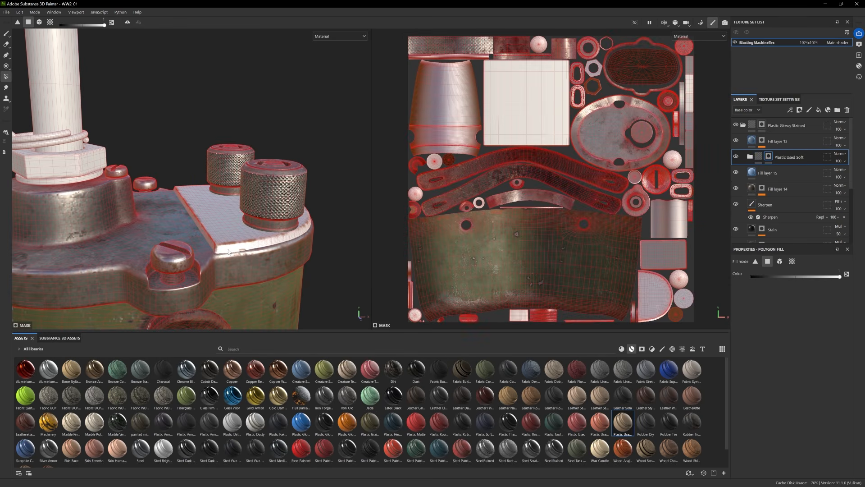
{"action": "scroll", "coordinate": [536, 220], "scroll_direction": "up", "scroll_amount": 8}
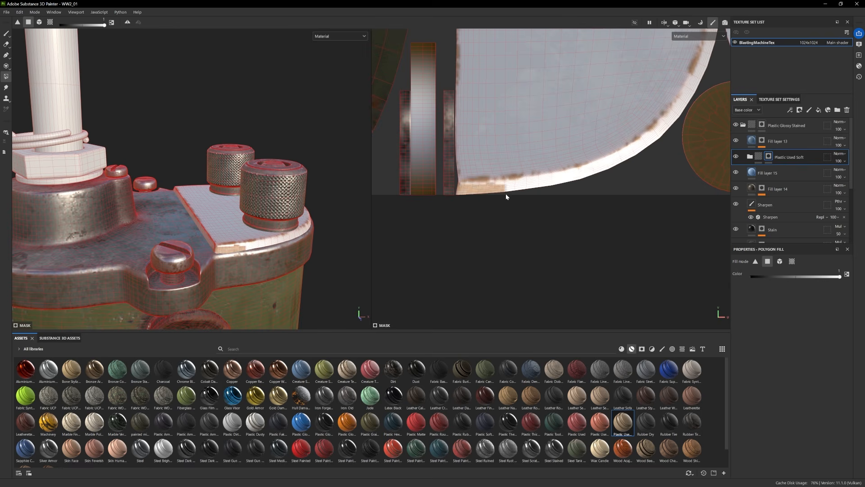
{"action": "left_click_drag", "start_coordinate": [506, 193], "coordinate": [550, 249]}
{"action": "scroll", "coordinate": [551, 249], "scroll_direction": "up", "scroll_amount": 1}
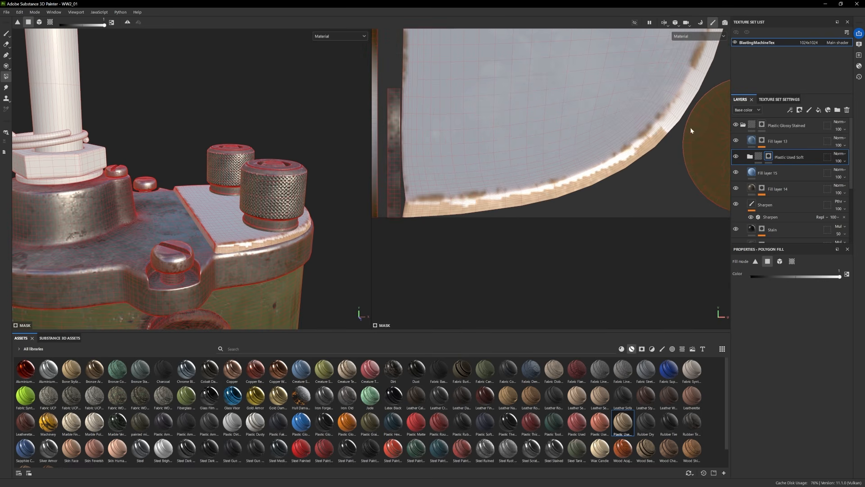
{"action": "middle_click_drag", "start_coordinate": [690, 131], "coordinate": [546, 238]}
{"action": "middle_click_drag", "start_coordinate": [580, 183], "coordinate": [560, 178]}
{"action": "middle_click_drag", "start_coordinate": [555, 143], "coordinate": [562, 192]}
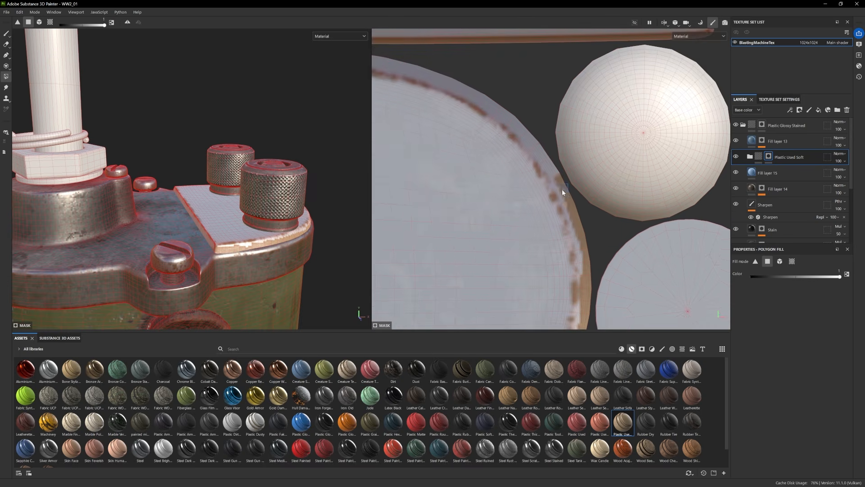
{"action": "middle_click_drag", "start_coordinate": [541, 164], "coordinate": [541, 132]}
{"action": "middle_click_drag", "start_coordinate": [486, 147], "coordinate": [604, 155]}
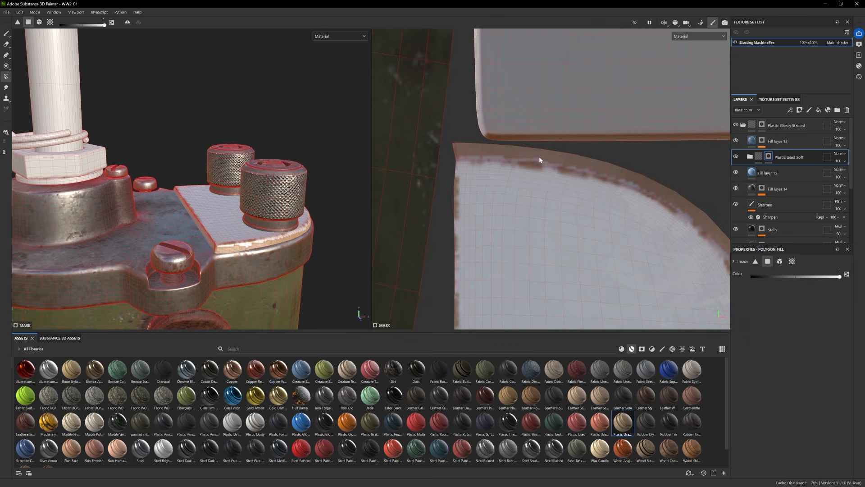
Roughen the Plastic Used Soft mask along the lid plate's edges with the Dirt 1 brush.
{"action": "mouse_move", "coordinate": [219, 245]}
{"action": "left_mouse_down", "text": "alt"}
{"action": "mouse_move", "coordinate": [236, 193]}
{"action": "mouse_move", "coordinate": [266, 202]}
{"action": "mouse_move", "coordinate": [197, 193]}
{"action": "mouse_move", "coordinate": [272, 184]}
{"action": "mouse_move", "coordinate": [251, 184]}
{"action": "mouse_move", "coordinate": [339, 191]}
{"action": "left_mouse_up", "text": "alt"}
{"action": "key", "text": "1"}
{"action": "key", "text": "2"}
{"action": "left_click", "coordinate": [662, 348]}
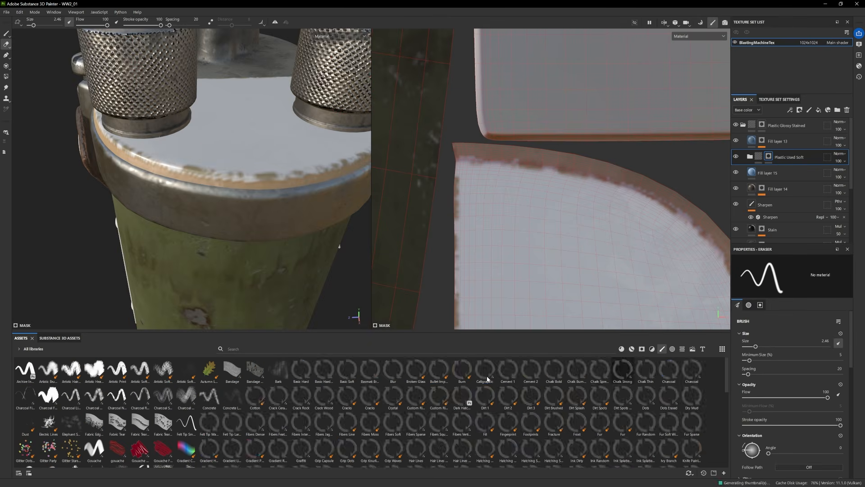
{"action": "left_click", "coordinate": [484, 396]}
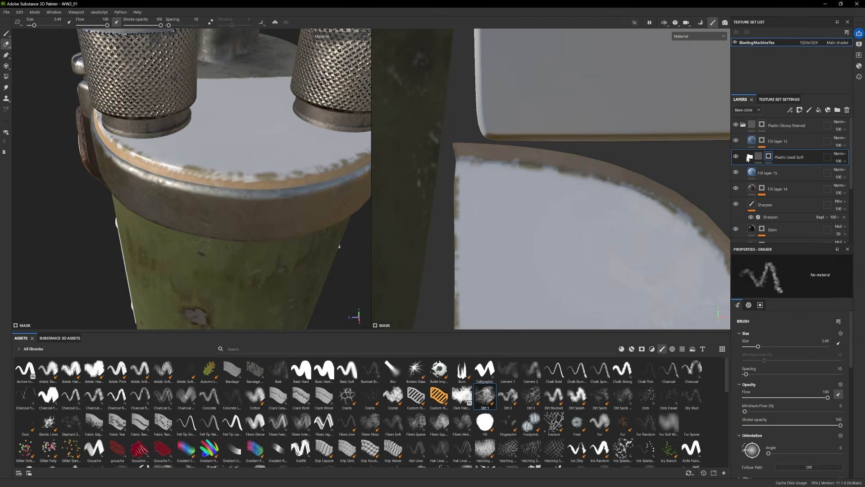
{"action": "key", "text": "1"}
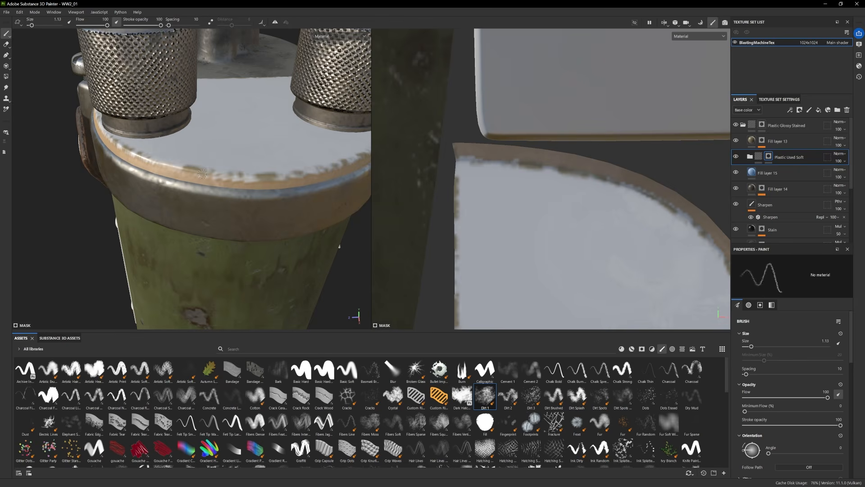
{"action": "mouse_move", "coordinate": [340, 246]}
{"action": "left_mouse_down", "text": "alt"}
{"action": "mouse_move", "coordinate": [251, 169]}
{"action": "mouse_move", "coordinate": [112, 175]}
{"action": "mouse_move", "coordinate": [288, 175]}
{"action": "mouse_move", "coordinate": [307, 230]}
{"action": "left_mouse_up", "text": "alt"}
{"action": "key", "text": "4"}
{"action": "key", "text": "1"}
{"action": "left_click_drag", "start_coordinate": [545, 180], "coordinate": [608, 216], "text": "alt"}
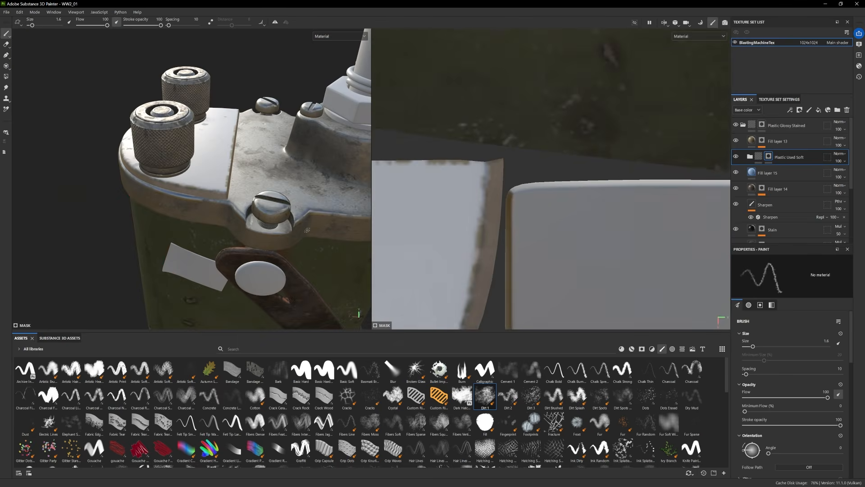
Hide Fill layer 13 and Fill layer 15 in the Plastic Glossy Stained folder.
{"action": "left_click_drag", "start_coordinate": [307, 230], "coordinate": [1, 84], "text": "alt"}
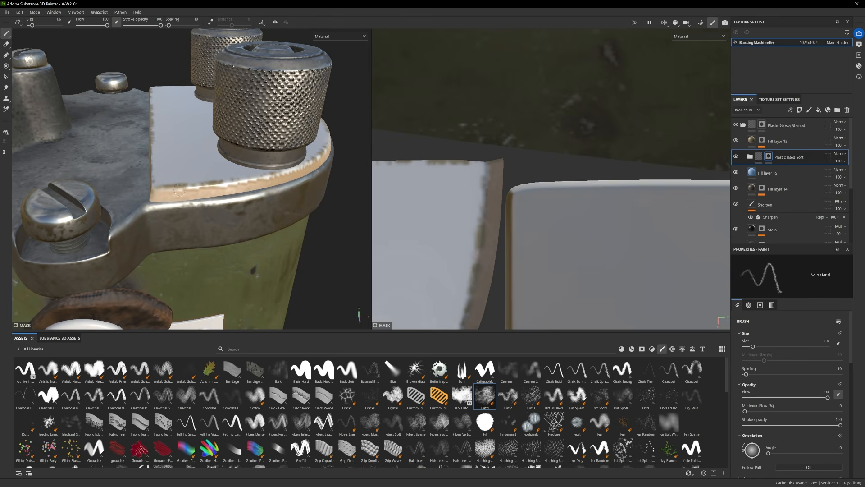
{"action": "left_click_drag", "start_coordinate": [180, 270], "coordinate": [45, 252], "text": "alt"}
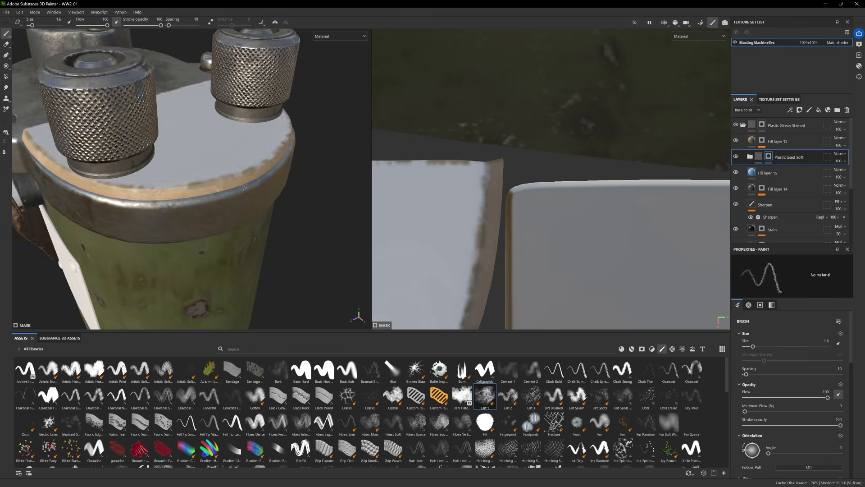
{"action": "right_click_drag", "start_coordinate": [243, 271], "coordinate": [199, 284], "text": "alt"}
{"action": "left_click_drag", "start_coordinate": [199, 284], "coordinate": [343, 280], "text": "alt"}
{"action": "right_click_drag", "start_coordinate": [342, 279], "coordinate": [354, 252], "text": "alt"}
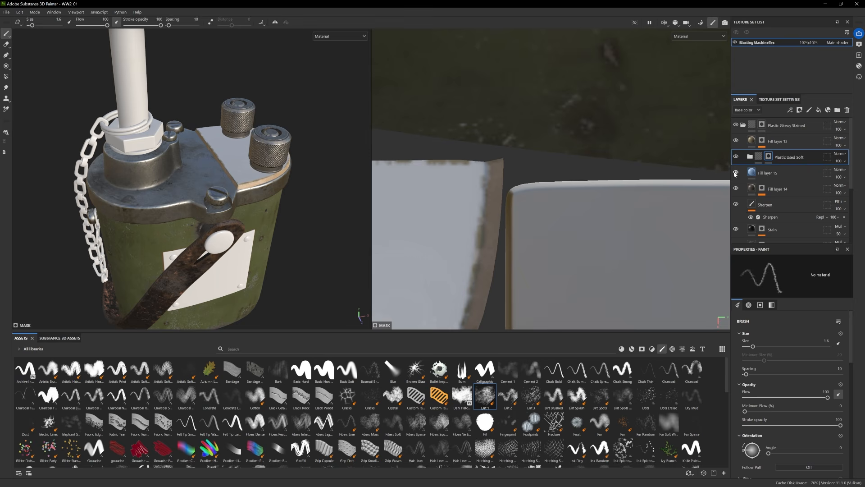
{"action": "left_click", "coordinate": [736, 173]}
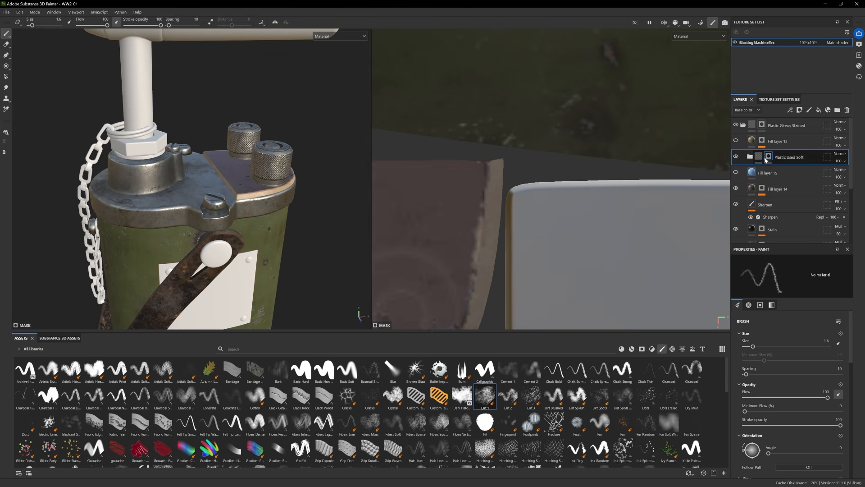
Add a color-only fill layer above Plastic Used Soft and apply the Stains Scratched smart mask to it.
{"action": "left_click", "coordinate": [818, 110]}
{"action": "left_click_drag", "start_coordinate": [99, 427], "coordinate": [764, 156]}
{"action": "key", "text": "ctrl+z"}
{"action": "left_click_drag", "start_coordinate": [27, 423], "coordinate": [764, 157]}
{"action": "left_click", "coordinate": [785, 158]}
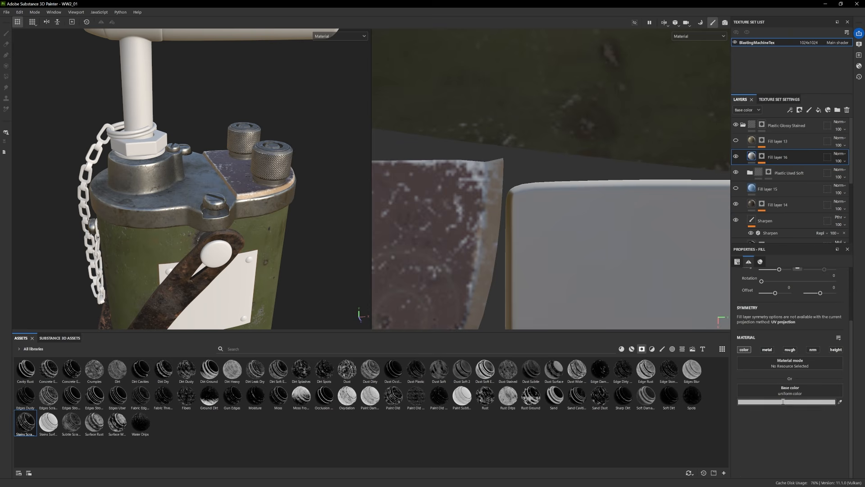
Set the base color of the scratched stains fill layer to a dark grey.
{"action": "left_click", "coordinate": [786, 402]}
{"action": "left_click_drag", "start_coordinate": [632, 372], "coordinate": [633, 402]}
{"action": "scroll", "coordinate": [293, 193], "scroll_direction": "down", "scroll_amount": 4}
{"action": "scroll", "coordinate": [292, 193], "scroll_direction": "up", "scroll_amount": 2}
Add another color-only fill layer above Fill layer 16 and test several smart masks on it, keeping an edge mask.
{"action": "left_click", "coordinate": [818, 110]}
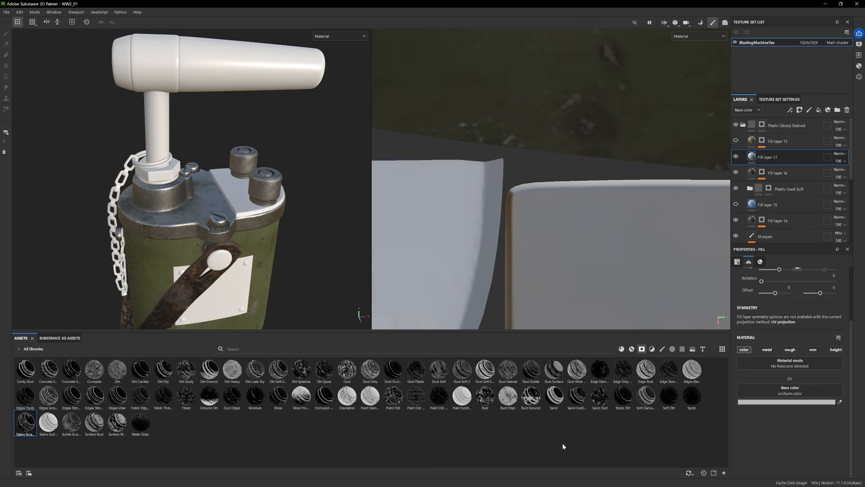
{"action": "left_click_drag", "start_coordinate": [576, 397], "coordinate": [763, 157]}
{"action": "key", "text": "ctrl+z"}
{"action": "left_click_drag", "start_coordinate": [647, 395], "coordinate": [763, 157]}
{"action": "key", "text": "ctrl+z"}
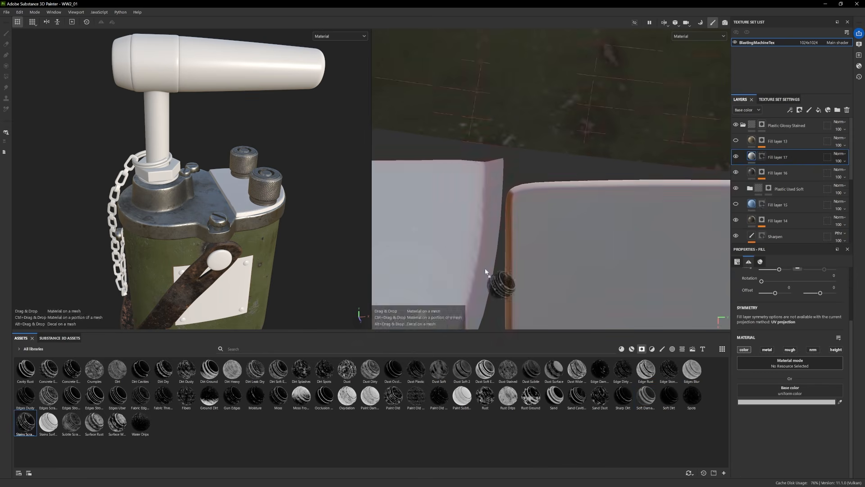
{"action": "left_click_drag", "start_coordinate": [94, 397], "coordinate": [763, 157]}
{"action": "key", "text": "ctrl+z"}
Set the base color of Fill layer 17 to dark grey 3F3F3F and compare the plate with the layer toggled.
{"action": "left_click", "coordinate": [752, 156]}
{"action": "left_click", "coordinate": [778, 402]}
{"action": "mouse_move", "coordinate": [636, 391]}
{"action": "left_mouse_down"}
{"action": "mouse_move", "coordinate": [623, 395]}
{"action": "mouse_move", "coordinate": [621, 388]}
{"action": "left_mouse_up"}
{"action": "left_click", "coordinate": [736, 157]}
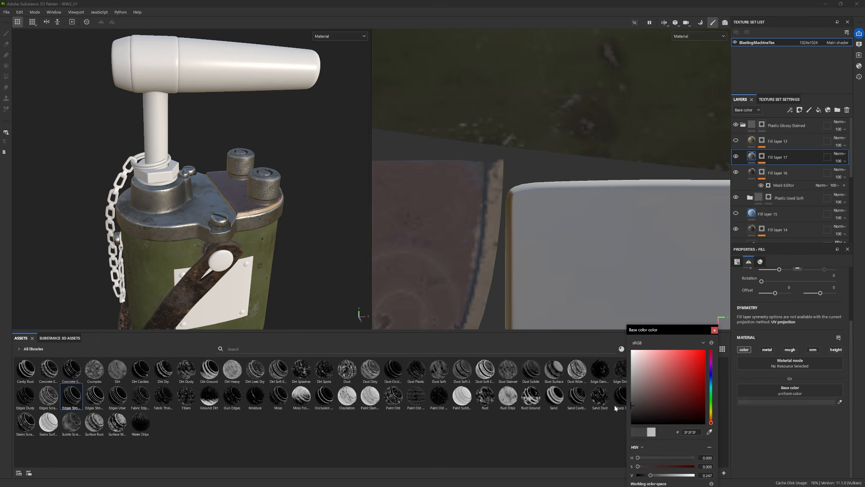
Clear the edge mask from Fill layer 17, test the Gun Edges and Moss smart masks, and apply Sand Cavities instead.
{"action": "left_click", "coordinate": [761, 156]}
{"action": "left_click", "coordinate": [844, 178]}
{"action": "left_click", "coordinate": [843, 170]}
{"action": "left_click_drag", "start_coordinate": [228, 404], "coordinate": [762, 157]}
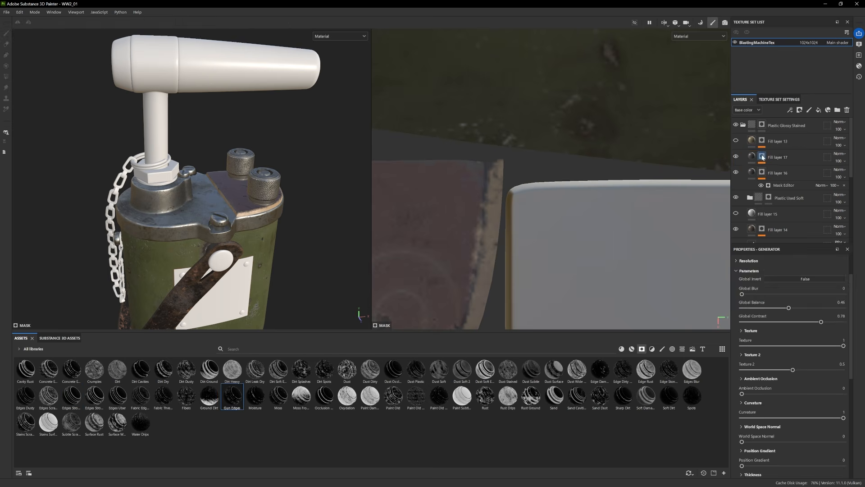
{"action": "left_click", "coordinate": [844, 169]}
{"action": "left_click_drag", "start_coordinate": [278, 397], "coordinate": [762, 157]}
{"action": "left_click", "coordinate": [844, 169]}
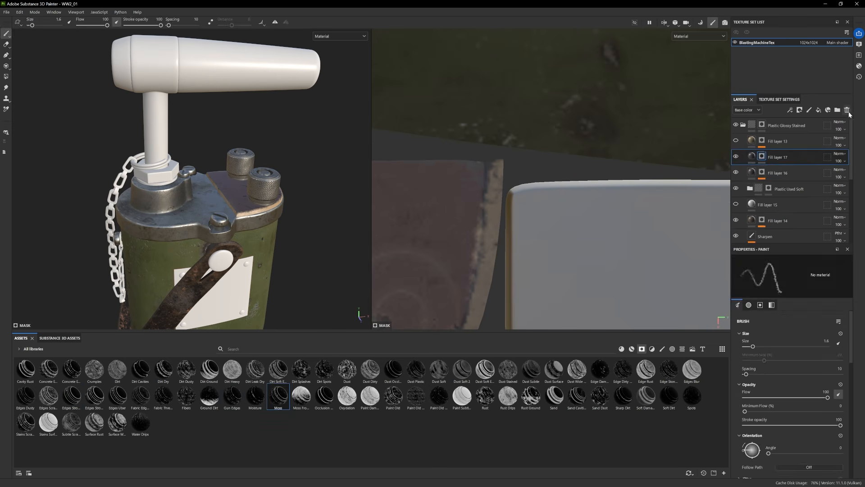
{"action": "left_click", "coordinate": [847, 110]}
{"action": "left_click_drag", "start_coordinate": [577, 398], "coordinate": [763, 158]}
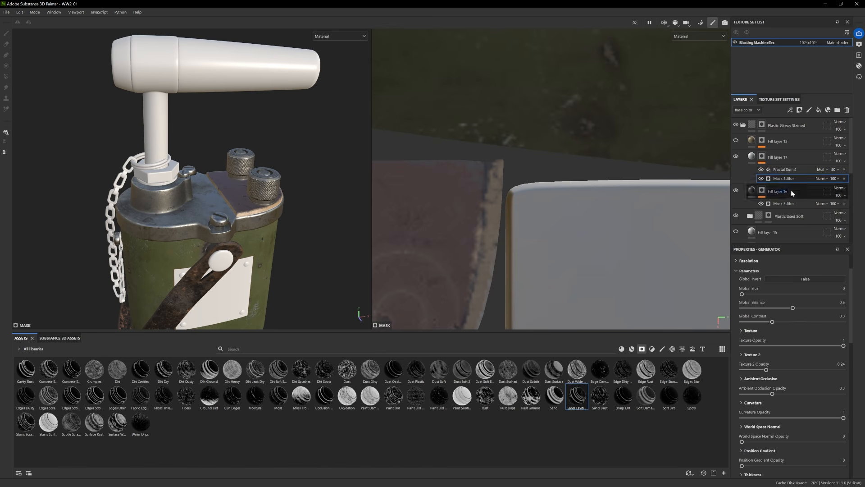
Compare Fill layer 17 with its Fractal Sum 4 mask effect toggled and set the layer's base color to a darker grey.
{"action": "left_click", "coordinate": [785, 169]}
{"action": "left_click", "coordinate": [761, 169]}
{"action": "left_click", "coordinate": [760, 169]}
{"action": "left_click", "coordinate": [762, 162]}
{"action": "left_click", "coordinate": [751, 156]}
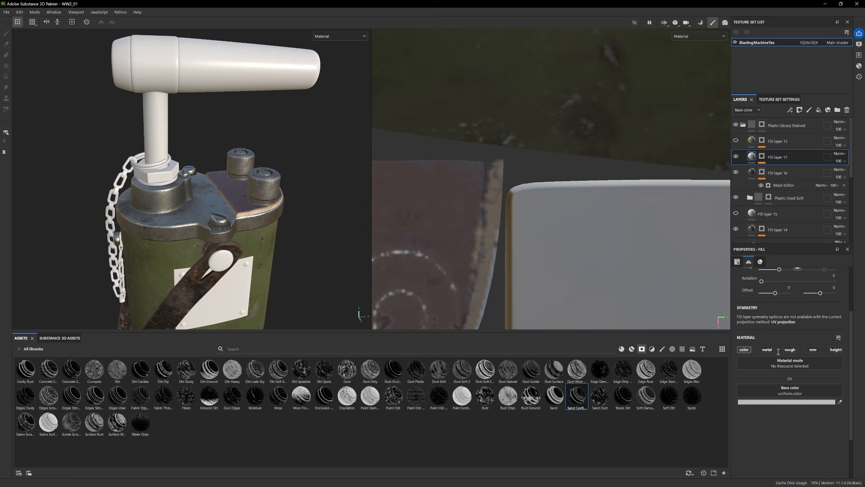
{"action": "left_click", "coordinate": [761, 402]}
{"action": "left_click_drag", "start_coordinate": [642, 398], "coordinate": [628, 408]}
{"action": "left_click", "coordinate": [714, 330]}
{"action": "mouse_move", "coordinate": [750, 159]}
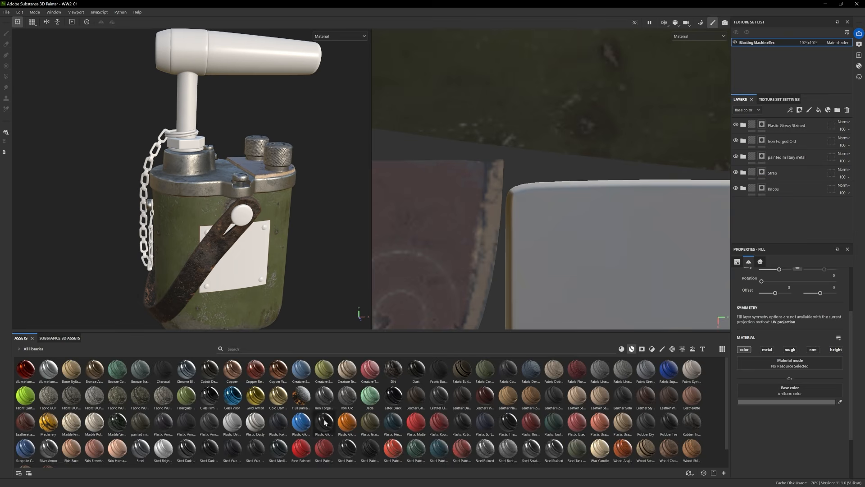
Add the Iron Forged Old smart material on top of the layer stack and mask it to the nut at the base of the handle rod.
{"action": "left_click_drag", "start_coordinate": [324, 396], "coordinate": [789, 121]}
{"action": "right_click", "coordinate": [782, 126]}
{"action": "left_click", "coordinate": [797, 141]}
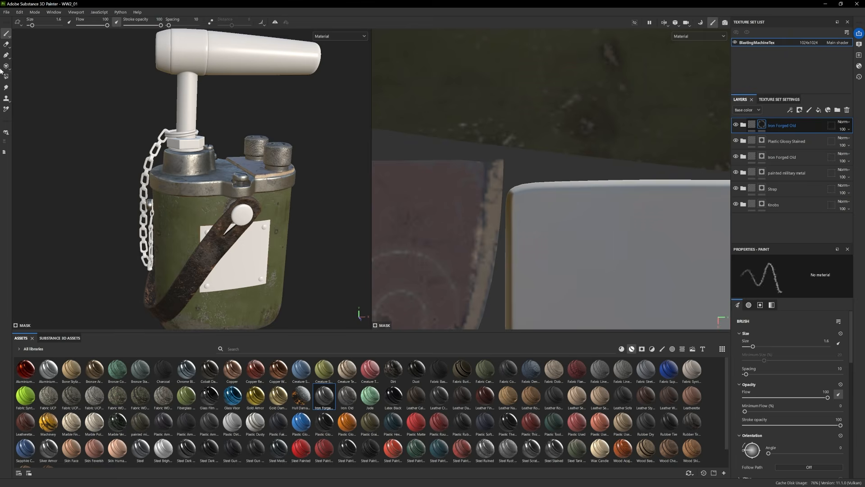
{"action": "left_click", "coordinate": [5, 66]}
{"action": "left_click", "coordinate": [185, 143]}
{"action": "left_click", "coordinate": [6, 33]}
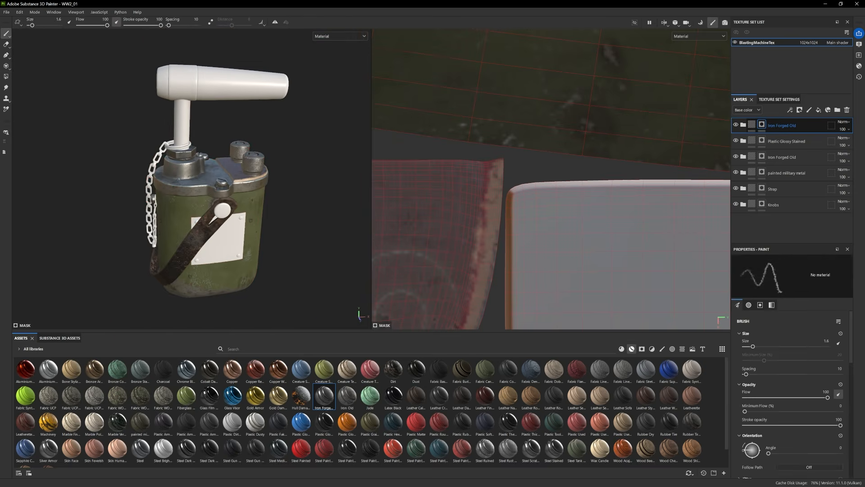
Add the Iron Old smart material on top of the layer stack and set its Iron layer's luminosity to 0.34.
{"action": "scroll", "coordinate": [374, 417], "scroll_direction": "down", "scroll_amount": 1}
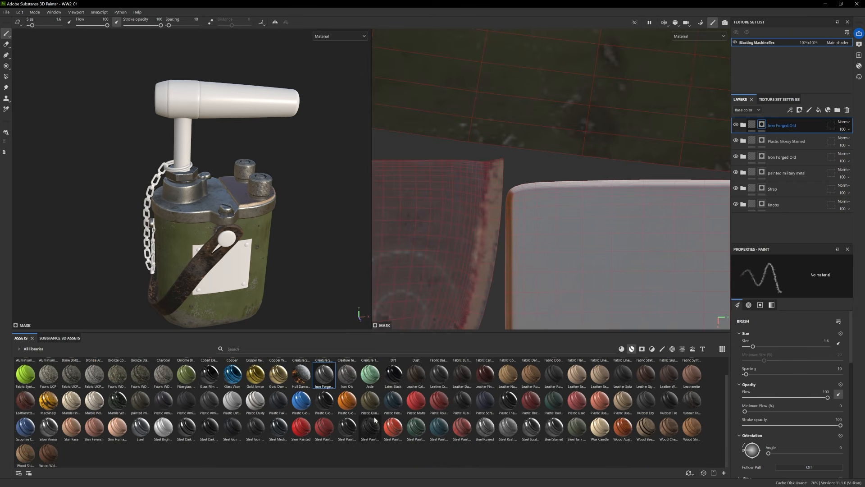
{"action": "left_click_drag", "start_coordinate": [347, 374], "coordinate": [777, 117]}
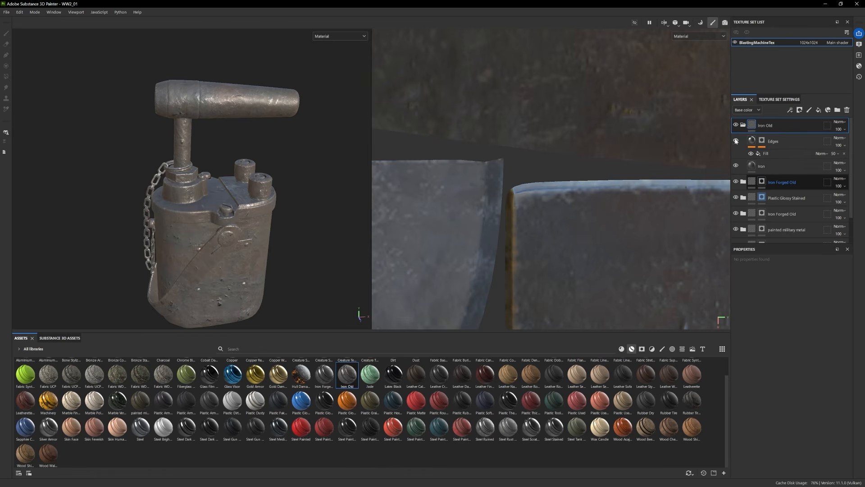
{"action": "left_click", "coordinate": [771, 166]}
{"action": "left_click", "coordinate": [762, 423]}
{"action": "scroll", "coordinate": [786, 447], "scroll_direction": "down", "scroll_amount": 5}
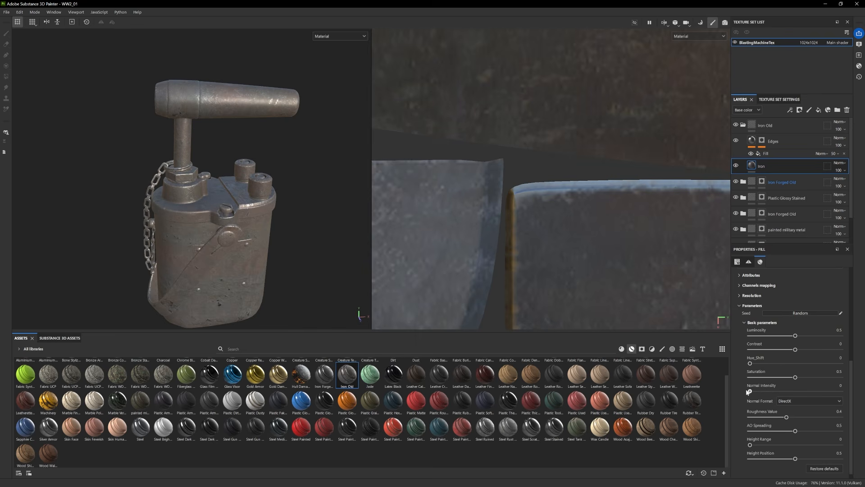
{"action": "left_click_drag", "start_coordinate": [795, 356], "coordinate": [783, 355]}
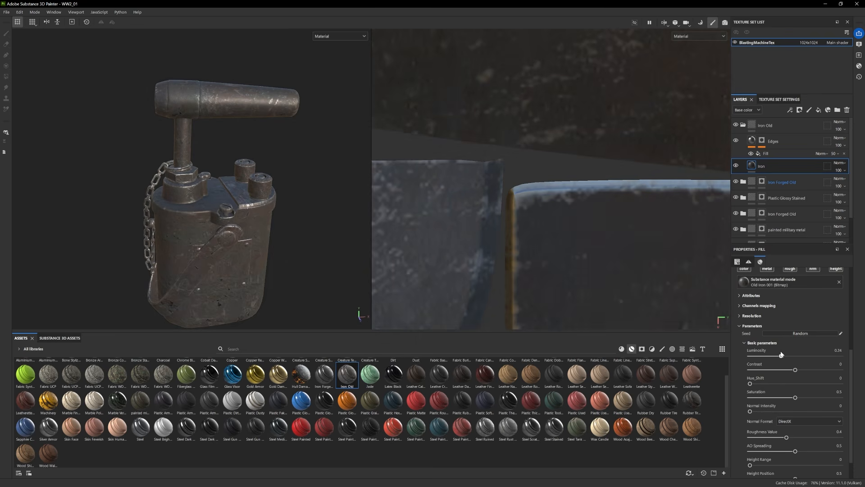
Mask the Iron Old folder to the handle rod and add a color-only fill layer above its Edges layer.
{"action": "left_click", "coordinate": [777, 129]}
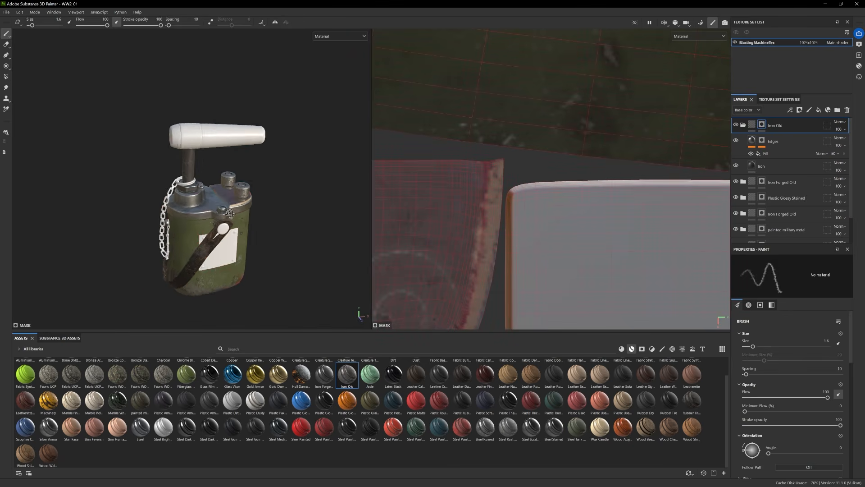
{"action": "scroll", "coordinate": [230, 212], "scroll_direction": "up", "scroll_amount": 3}
{"action": "left_click", "coordinate": [827, 110]}
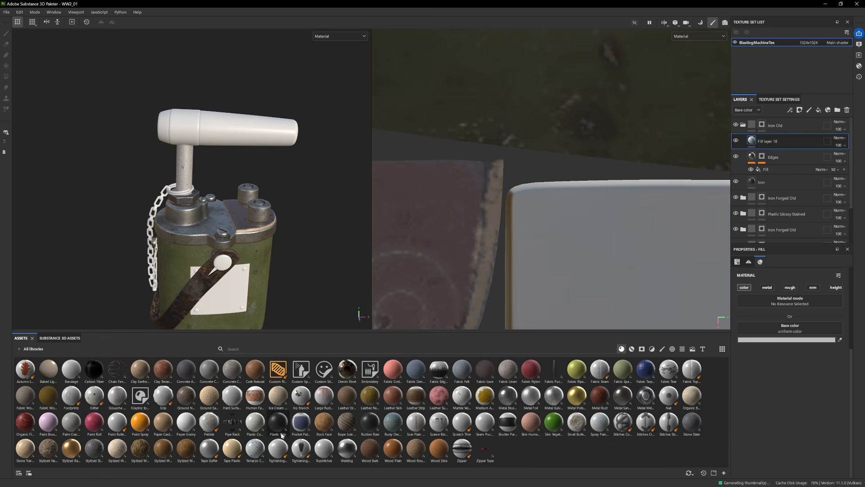
Add the Metal Rust material below Fill layer 18 and apply the Surface Worn smart mask to it.
{"action": "left_click_drag", "start_coordinate": [788, 149], "coordinate": [789, 151]}
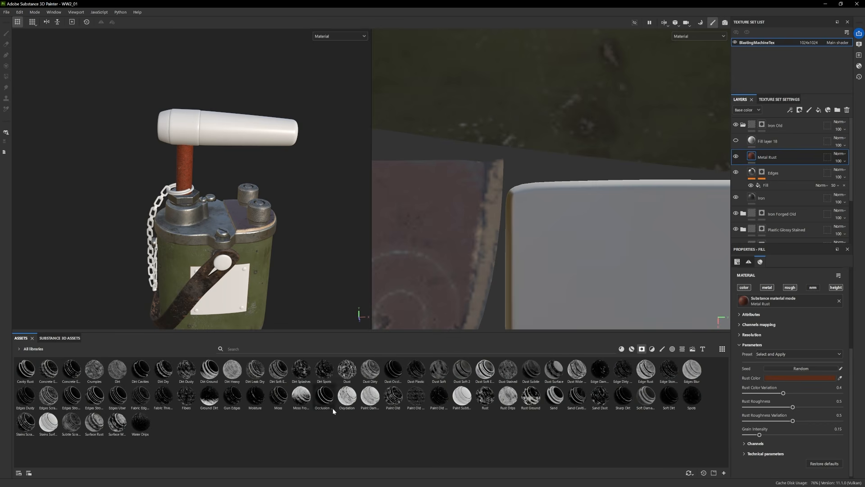
{"action": "left_click", "coordinate": [78, 424]}
{"action": "left_click_drag", "start_coordinate": [121, 428], "coordinate": [761, 156]}
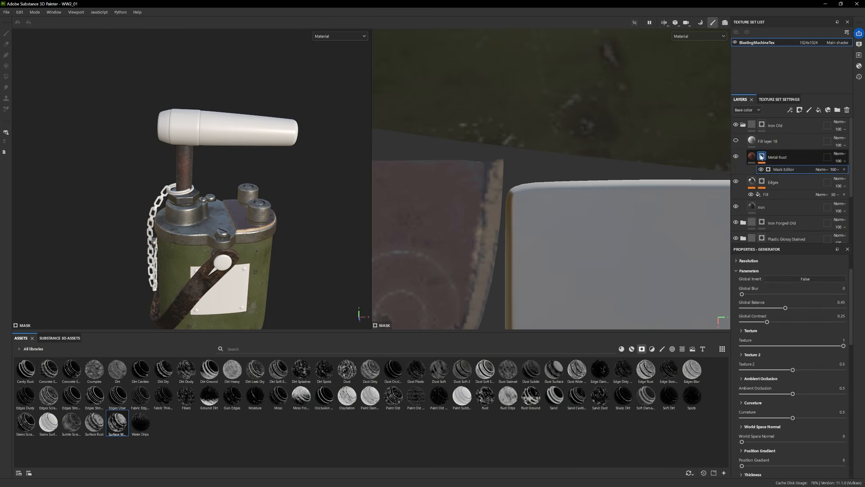
Set Metal Rust to color variation 0.42, roughness 0.7, roughness variation 1 and grain intensity 0, and darken its rust color.
{"action": "key", "text": "ctrl+z"}
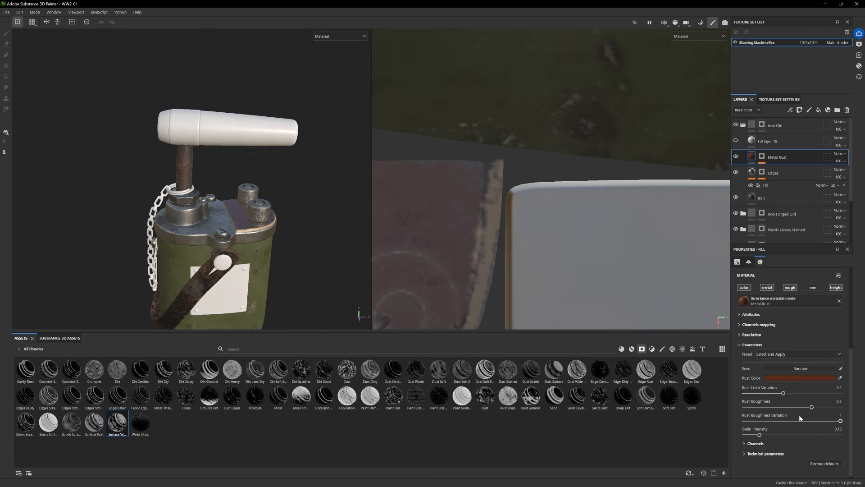
{"action": "left_click", "coordinate": [777, 380]}
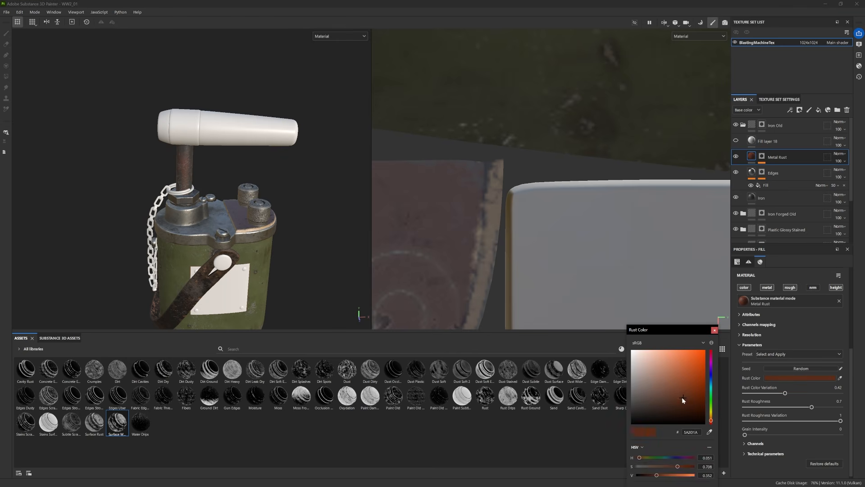
{"action": "key", "text": "Escape"}
{"action": "scroll", "coordinate": [237, 187], "scroll_direction": "down", "scroll_amount": 3}
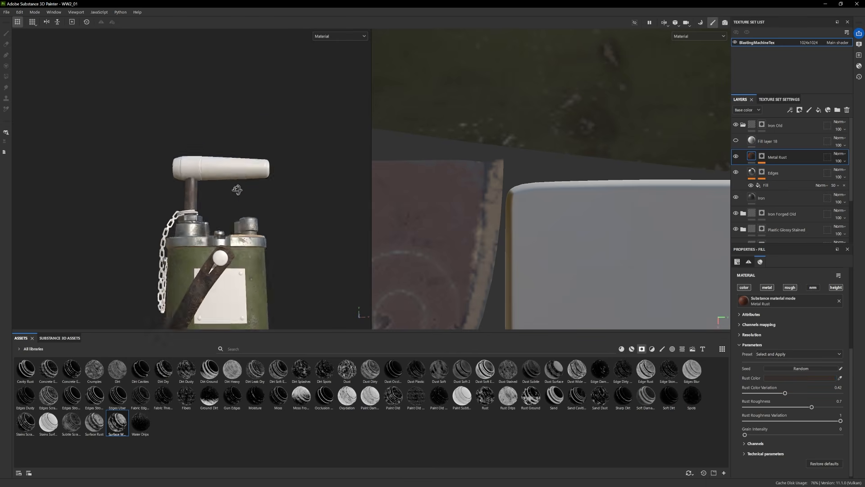
{"action": "scroll", "coordinate": [238, 187], "scroll_direction": "up", "scroll_amount": 2}
Apply the Rust smart mask to Fill layer 18, enable its height channel, and set base color 453129 and height -0.0249.
{"action": "left_click", "coordinate": [757, 142]}
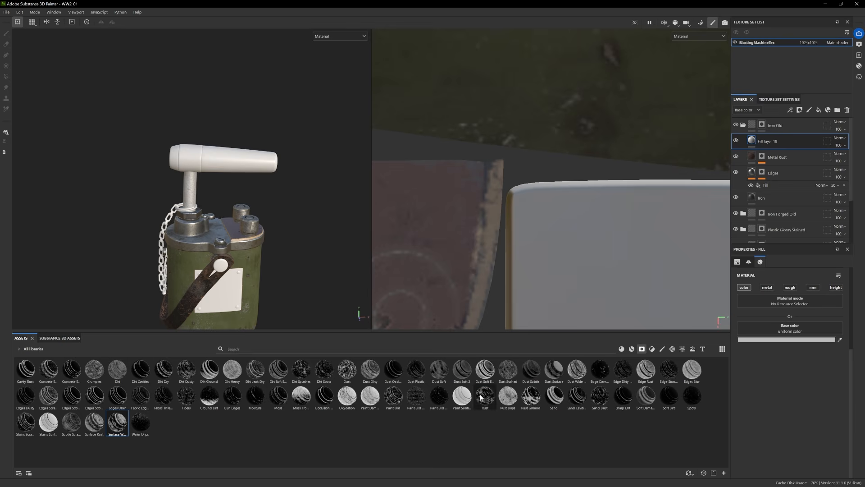
{"action": "left_click_drag", "start_coordinate": [481, 396], "coordinate": [766, 141]}
{"action": "left_click", "coordinate": [836, 287]}
{"action": "left_click", "coordinate": [786, 340]}
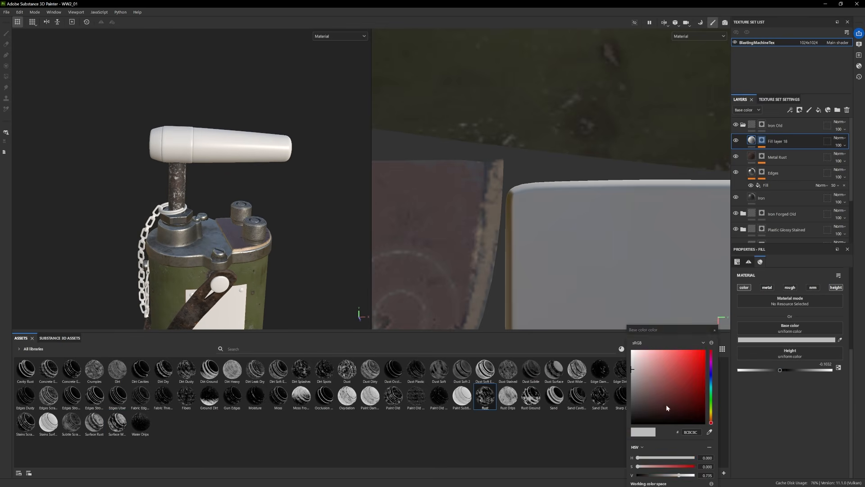
{"action": "left_click_drag", "start_coordinate": [666, 404], "coordinate": [674, 409]}
{"action": "left_click_drag", "start_coordinate": [780, 369], "coordinate": [784, 369]}
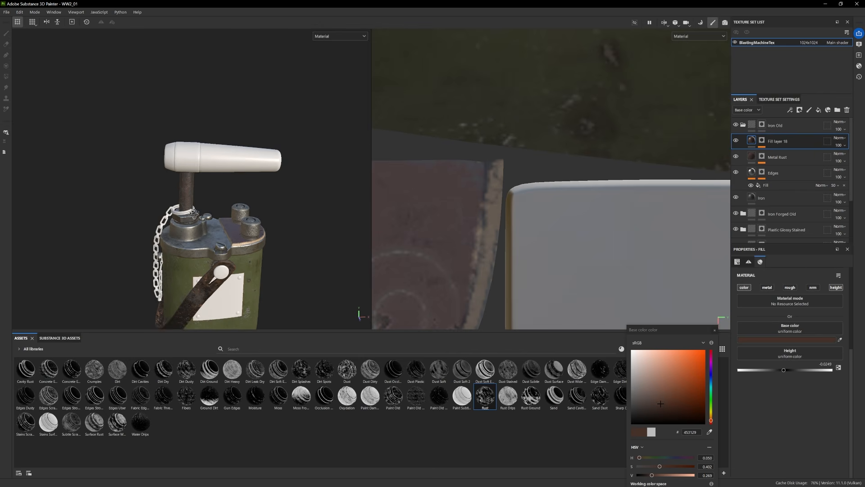
Add Fill layer 19 above Fill layer 18 and try the Ground Dirt smart mask on it with a global balance of 0.
{"action": "left_click", "coordinate": [818, 110]}
{"action": "left_click", "coordinate": [762, 144]}
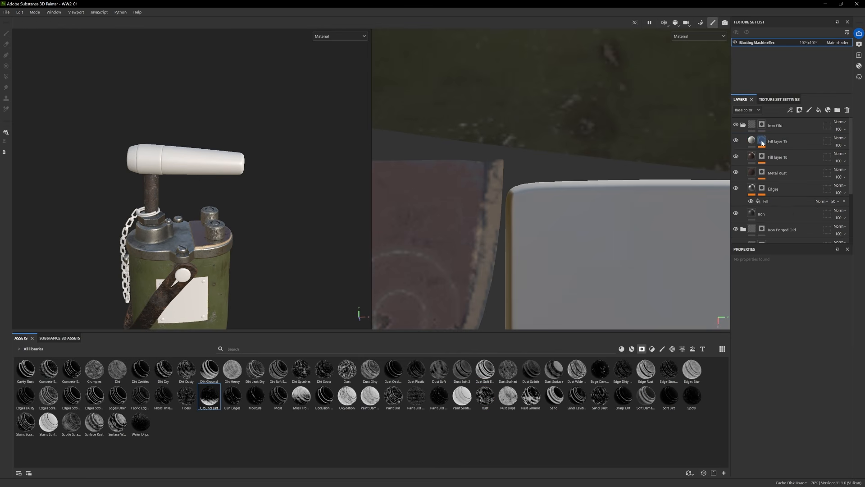
{"action": "left_click", "coordinate": [781, 163]}
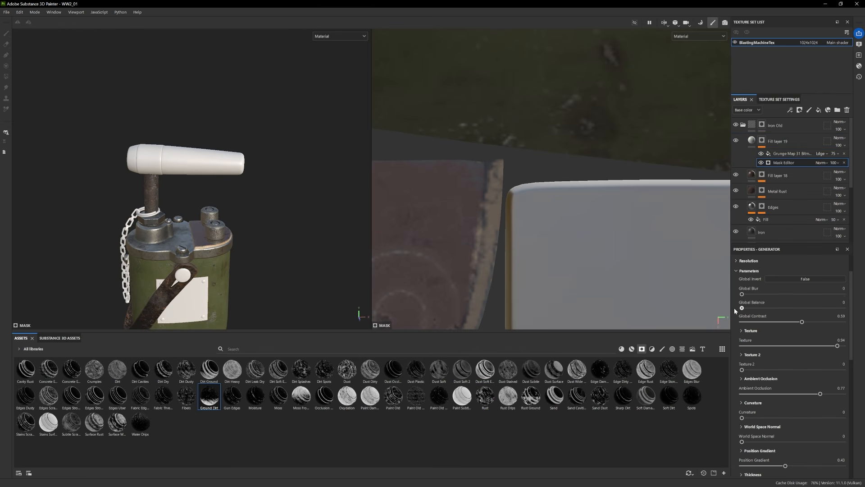
{"action": "key", "text": "ctrl+z"}
Try other smart masks, including Surface Worn, on Fill layer 19.
{"action": "left_click_drag", "start_coordinate": [765, 143], "coordinate": [145, 443]}
{"action": "left_click_drag", "start_coordinate": [776, 129], "coordinate": [776, 138]}
{"action": "key", "text": "ctrl+z"}
{"action": "left_click_drag", "start_coordinate": [117, 422], "coordinate": [768, 142]}
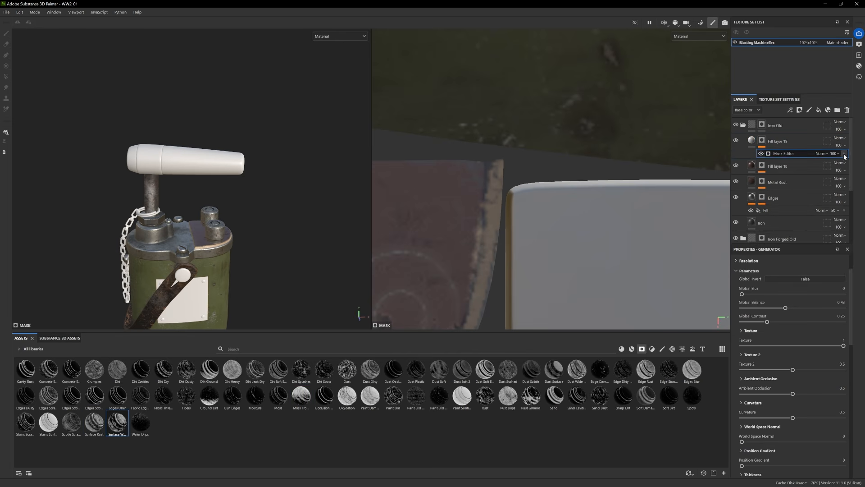
Apply the Dirt Ground smart mask to Fill layer 19 with a level of about 0.51 and set a dark base color.
{"action": "left_click_drag", "start_coordinate": [209, 370], "coordinate": [760, 149]}
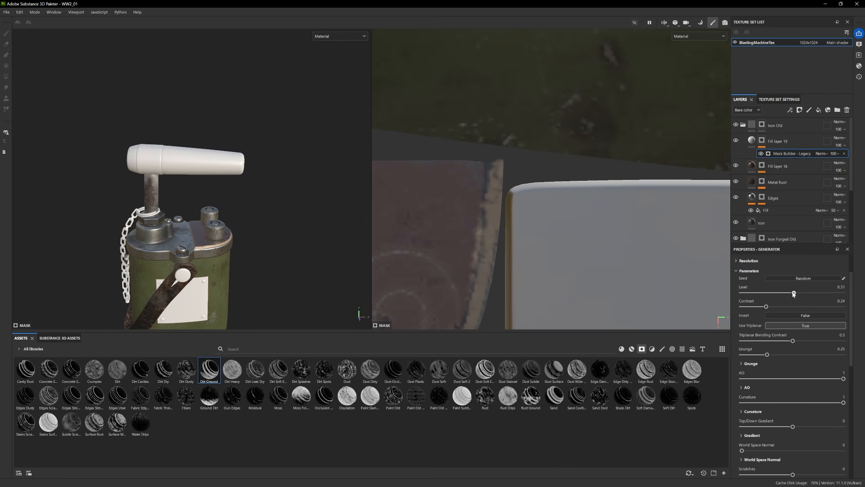
{"action": "left_click", "coordinate": [777, 141]}
{"action": "left_click", "coordinate": [789, 328]}
{"action": "left_click_drag", "start_coordinate": [203, 244], "coordinate": [252, 244], "text": "alt"}
{"action": "left_click", "coordinate": [743, 124]}
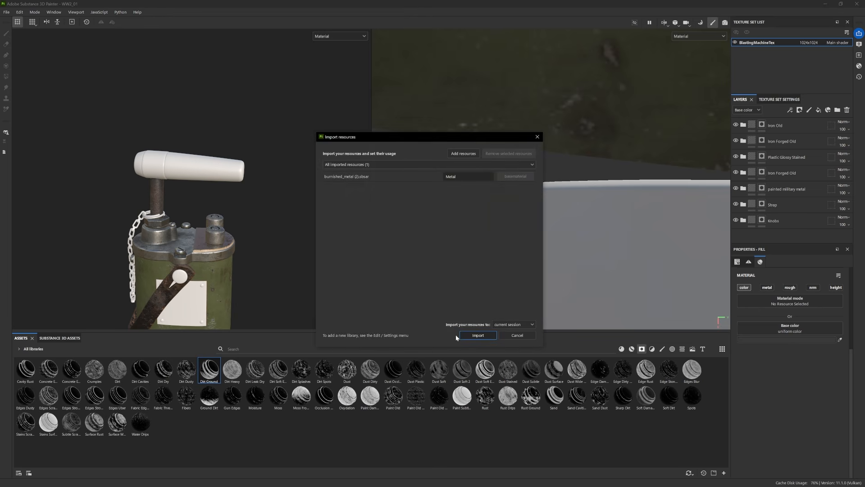
Import burnished_metal (2).sbsar into the current session as a base material and add it as the top layer.
{"action": "left_click", "coordinate": [456, 334]}
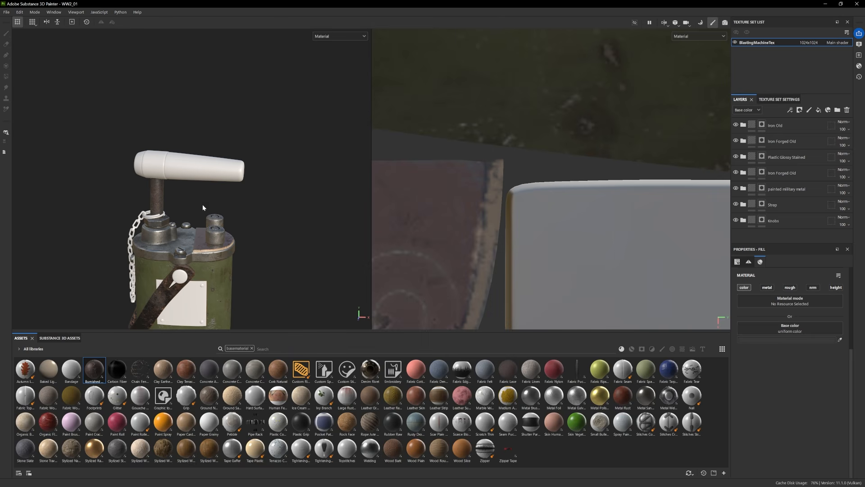
{"action": "left_click", "coordinate": [6, 13]}
{"action": "left_click", "coordinate": [17, 71]}
{"action": "left_click_drag", "start_coordinate": [811, 126], "coordinate": [806, 126]}
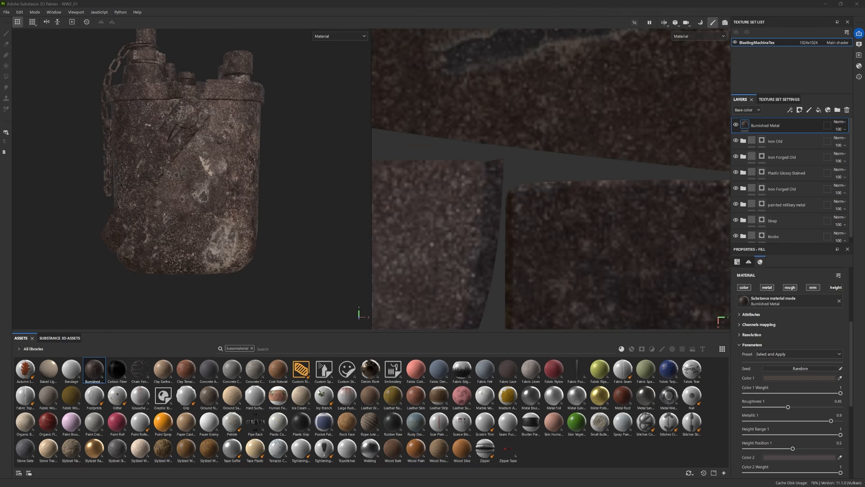
Change the Burnished Metal layer's three colors to neutral greys, with Color 1 at 4C4C4C and Color 3 at 585858.
{"action": "scroll", "coordinate": [789, 381], "scroll_direction": "down", "scroll_amount": 1}
{"action": "left_click", "coordinate": [788, 357]}
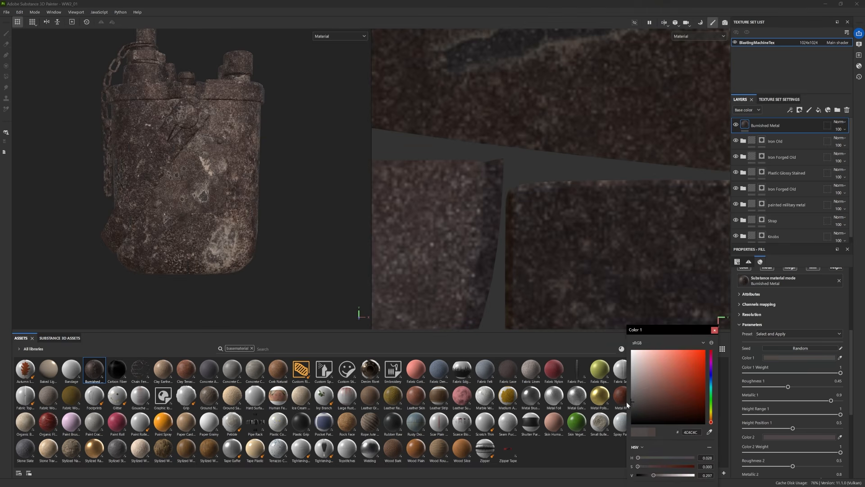
{"action": "left_click", "coordinate": [798, 436]}
{"action": "scroll", "coordinate": [798, 432], "scroll_direction": "down", "scroll_amount": 3}
{"action": "left_click", "coordinate": [799, 455]}
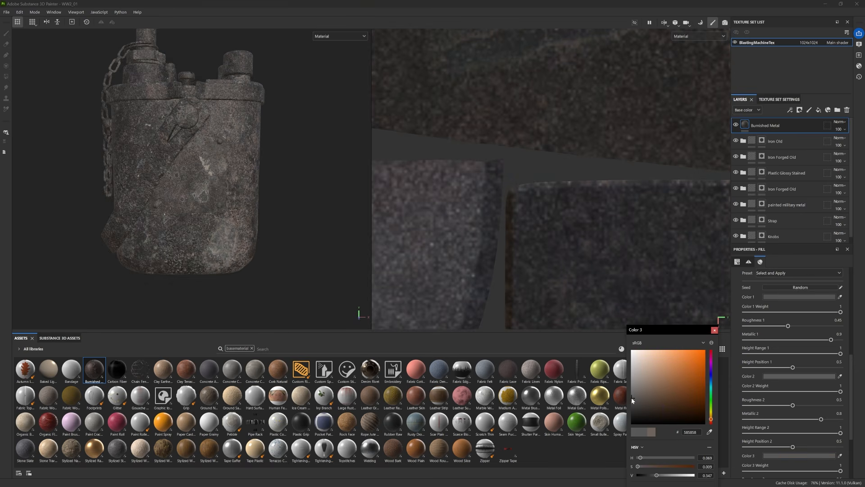
{"action": "left_click", "coordinate": [715, 330]}
Set the Burnished Metal layer's UV tiling to 0.94 and its offset to 0.14 and 0.26.
{"action": "scroll", "coordinate": [799, 351], "scroll_direction": "up", "scroll_amount": 9}
{"action": "left_click", "coordinate": [819, 332]}
{"action": "left_click_drag", "start_coordinate": [777, 309], "coordinate": [779, 309]}
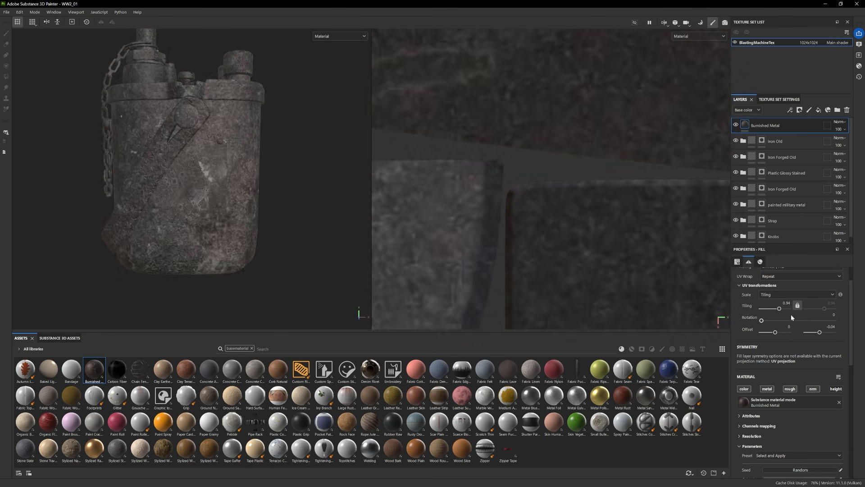
{"action": "left_click_drag", "start_coordinate": [819, 332], "coordinate": [778, 332]}
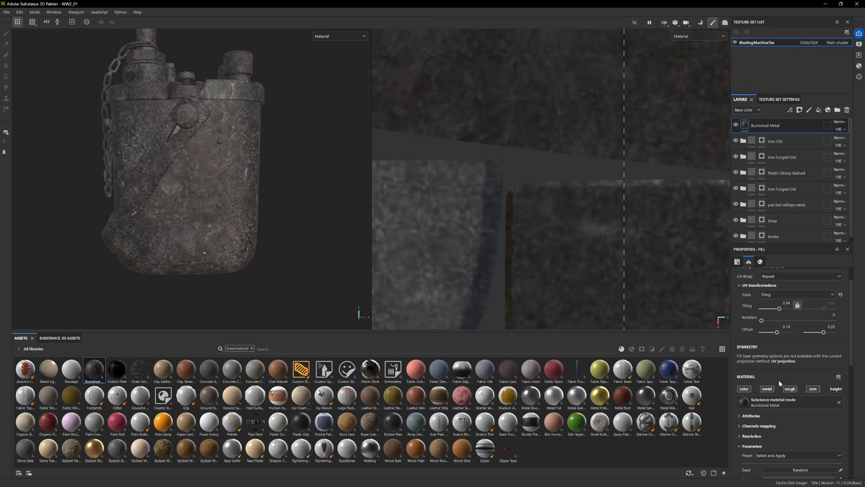
Set the Burnished Metal layer's Color 2 weight to 0.95, Color 3 weight to 0.99 and Color 3 to grey 565656.
{"action": "scroll", "coordinate": [779, 379], "scroll_direction": "down", "scroll_amount": 3}
{"action": "scroll", "coordinate": [811, 403], "scroll_direction": "down", "scroll_amount": 3}
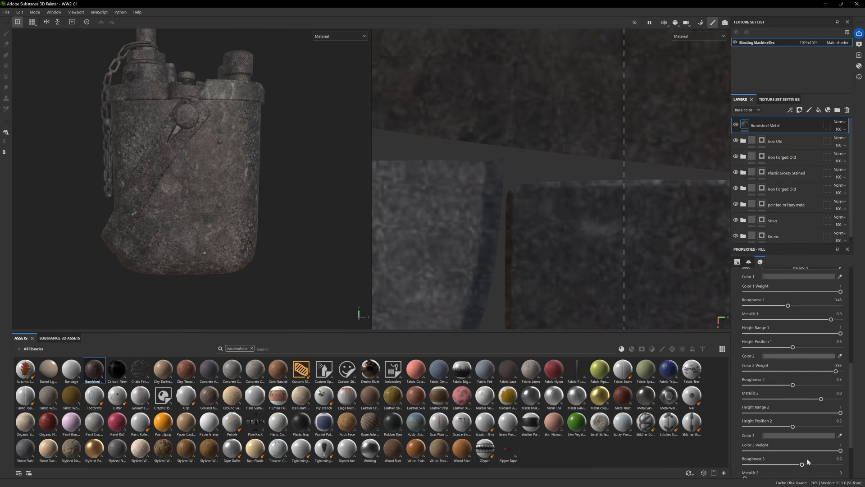
{"action": "left_click", "coordinate": [802, 414]}
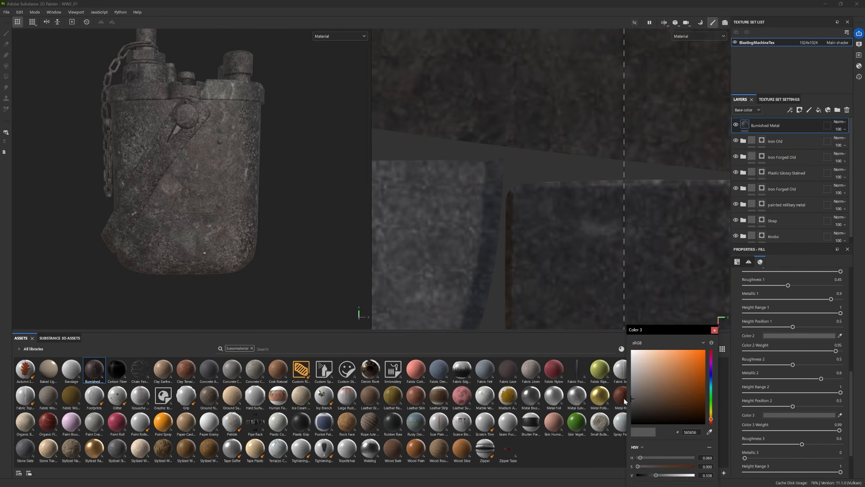
Lighten Color 2 of the Burnished Metal layer and set Color 1 to grey 616161.
{"action": "left_click", "coordinate": [798, 335]}
{"action": "scroll", "coordinate": [777, 363], "scroll_direction": "up", "scroll_amount": 1}
{"action": "left_click", "coordinate": [793, 297]}
{"action": "left_click_drag", "start_coordinate": [634, 393], "coordinate": [626, 395]}
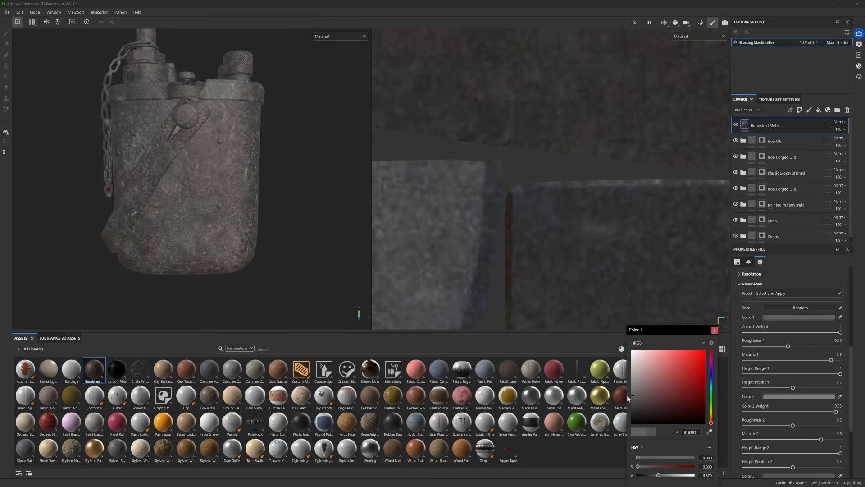
Mask the Burnished Metal layer to the label plate and set its Roughness 1 and Roughness 2 to 0.63.
{"action": "right_click", "coordinate": [765, 126]}
{"action": "left_click", "coordinate": [803, 140]}
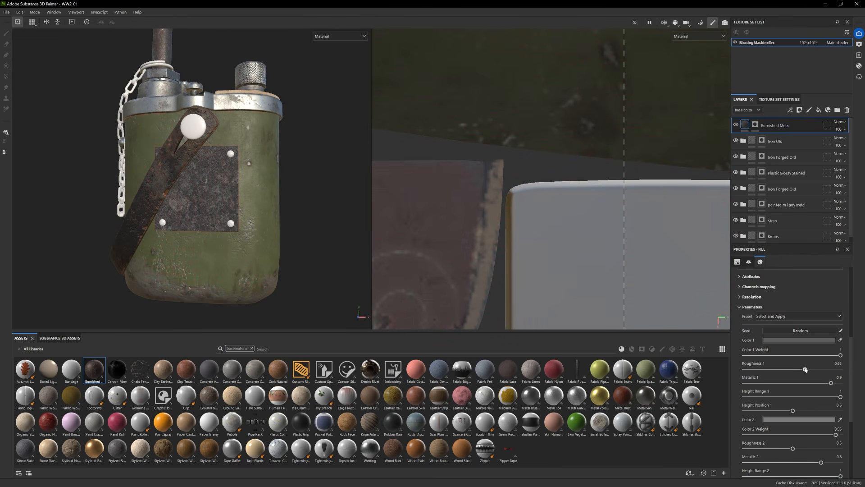
{"action": "scroll", "coordinate": [806, 419], "scroll_direction": "down", "scroll_amount": 1}
{"action": "left_click", "coordinate": [805, 428]}
{"action": "scroll", "coordinate": [807, 426], "scroll_direction": "down", "scroll_amount": 4}
{"action": "scroll", "coordinate": [811, 423], "scroll_direction": "up", "scroll_amount": 2}
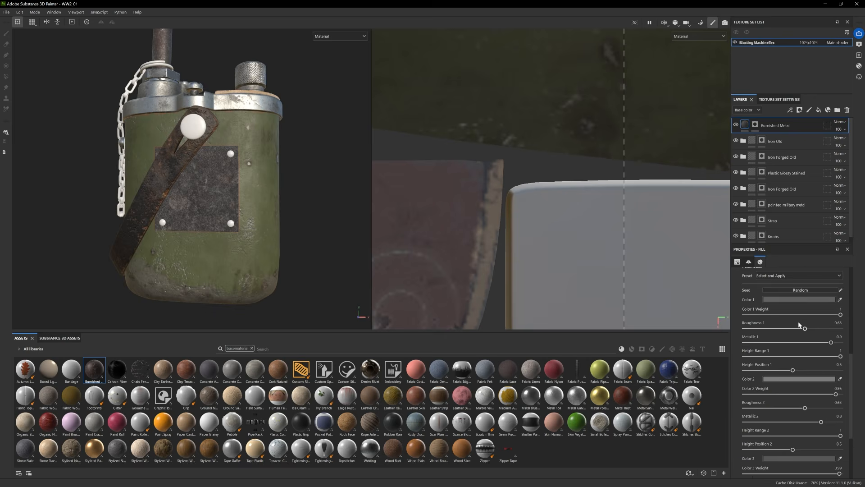
Set the Burnished Metal layer's Color 1 to grey 7F7F7F, Color 2 to grey 787777 and Color 3 to a darker neutral grey.
{"action": "left_click", "coordinate": [799, 299]}
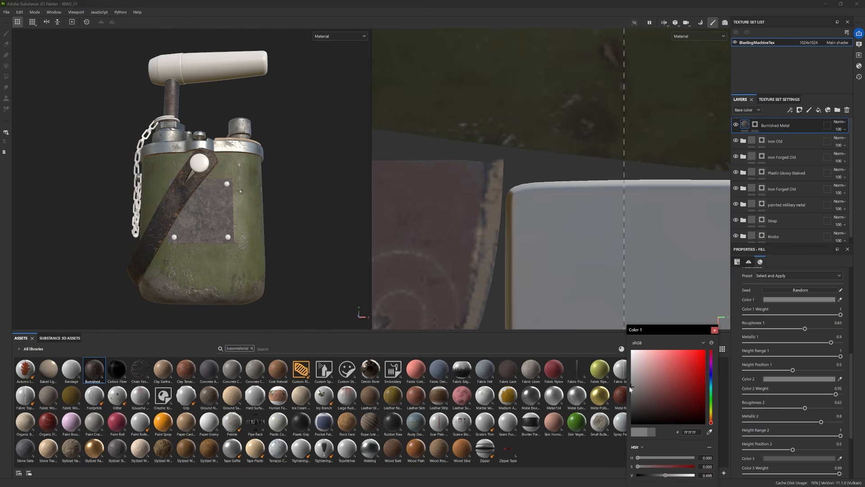
{"action": "scroll", "coordinate": [799, 360], "scroll_direction": "down", "scroll_amount": 1}
{"action": "left_click", "coordinate": [799, 358]}
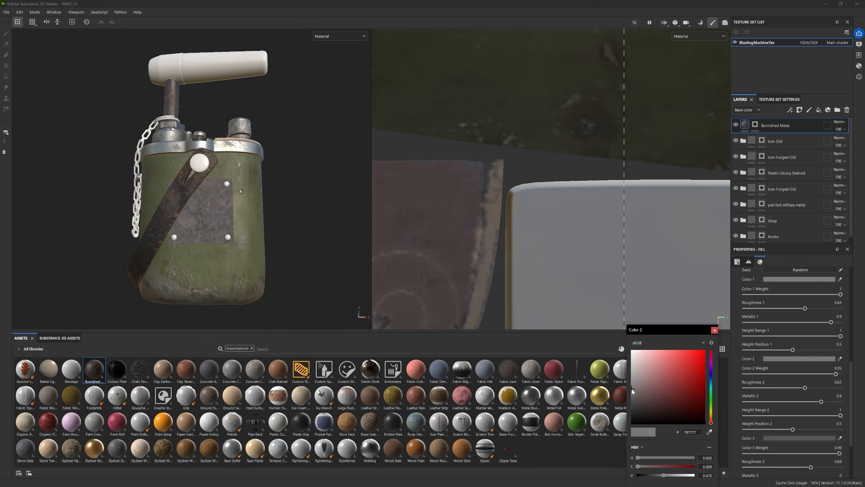
{"action": "left_click", "coordinate": [798, 437]}
{"action": "left_click_drag", "start_coordinate": [623, 403], "coordinate": [620, 402]}
{"action": "left_click_drag", "start_coordinate": [234, 220], "coordinate": [227, 243], "text": "alt"}
{"action": "scroll", "coordinate": [228, 243], "scroll_direction": "down", "scroll_amount": 2}
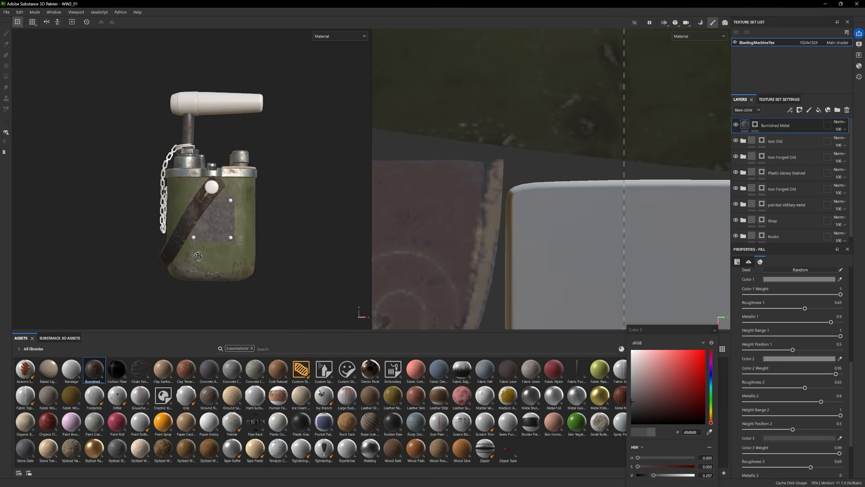
{"action": "scroll", "coordinate": [301, 256], "scroll_direction": "up", "scroll_amount": 3}
Tint the Burnished Metal layer's Color 1 slightly blue, with hue 0.599 and saturation 0.014.
{"action": "left_click", "coordinate": [711, 379]}
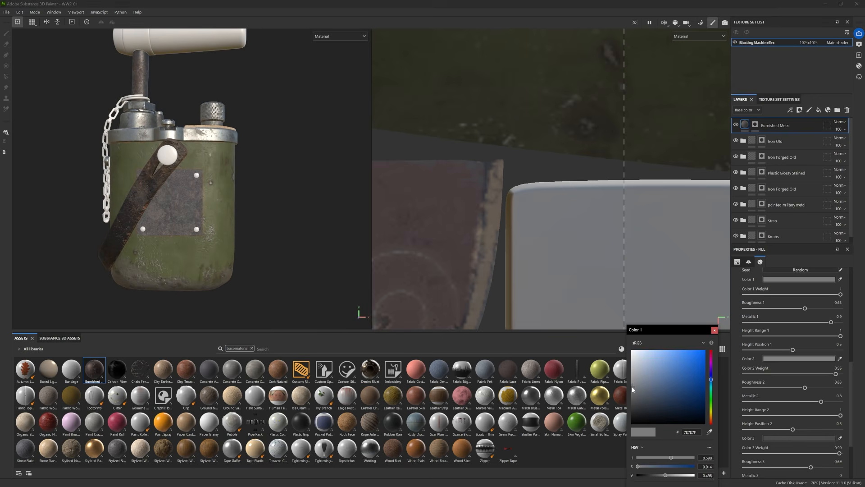
{"action": "scroll", "coordinate": [363, 259], "scroll_direction": "down", "scroll_amount": 3}
{"action": "scroll", "coordinate": [363, 259], "scroll_direction": "up", "scroll_amount": 4}
{"action": "scroll", "coordinate": [363, 259], "scroll_direction": "down", "scroll_amount": 2}
{"action": "left_click", "coordinate": [608, 309]}
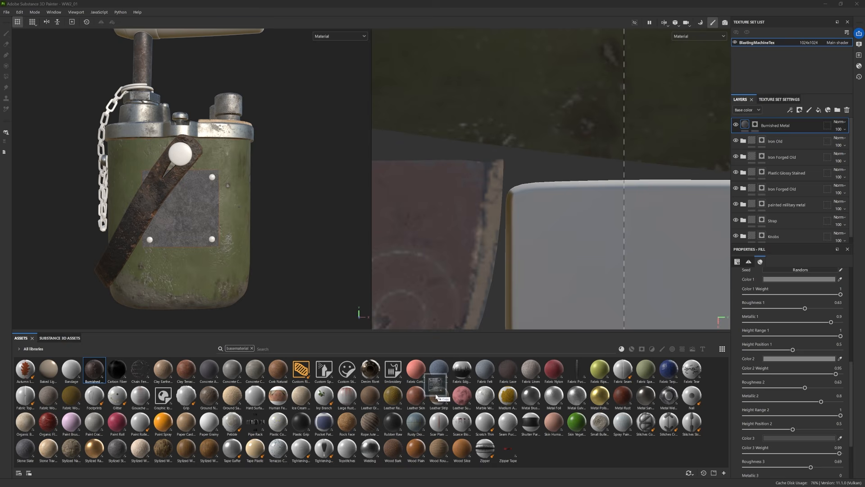
Import the label01 image as an alpha and add a fill layer with only color and height for the engraved text.
{"action": "left_click_drag", "start_coordinate": [436, 396], "coordinate": [436, 397]}
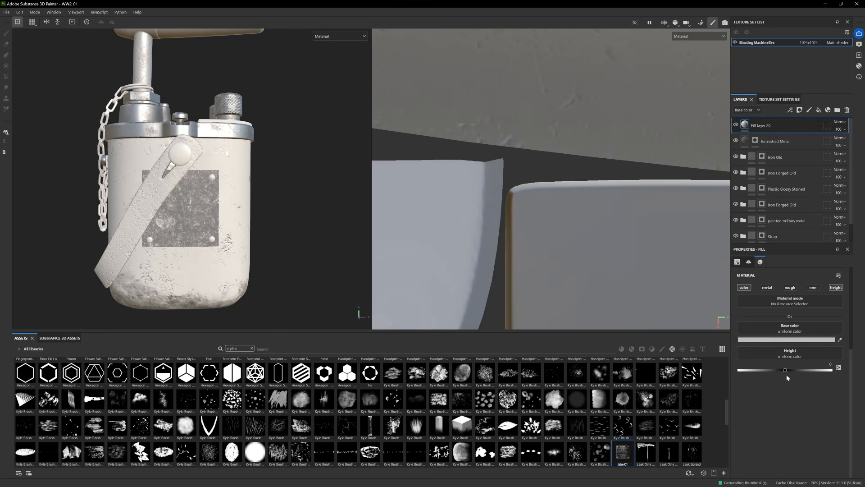
{"action": "left_click", "coordinate": [776, 340]}
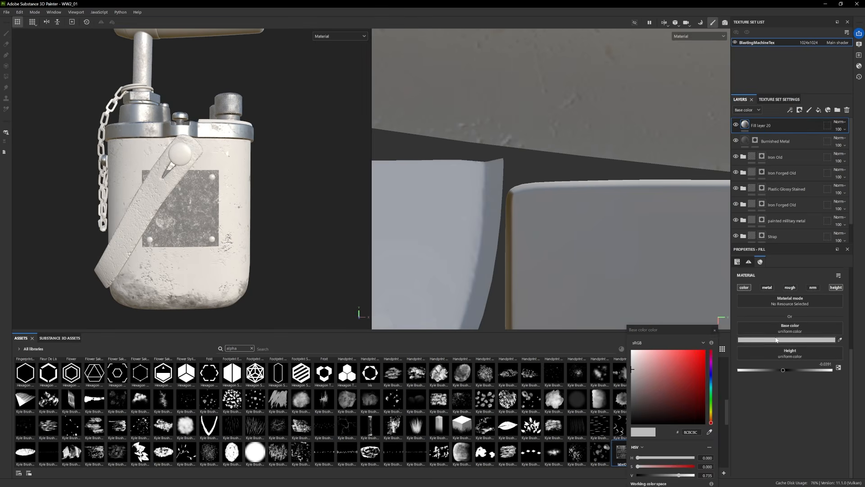
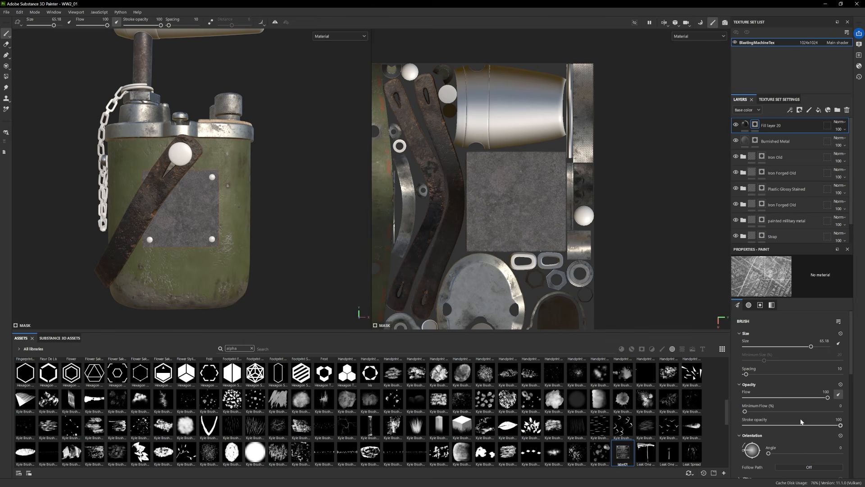
Stamp the label01 alpha over the plate in Fill layer 20's mask, undoing the first stamp to realign it.
{"action": "scroll", "coordinate": [801, 422], "scroll_direction": "down", "scroll_amount": 3}
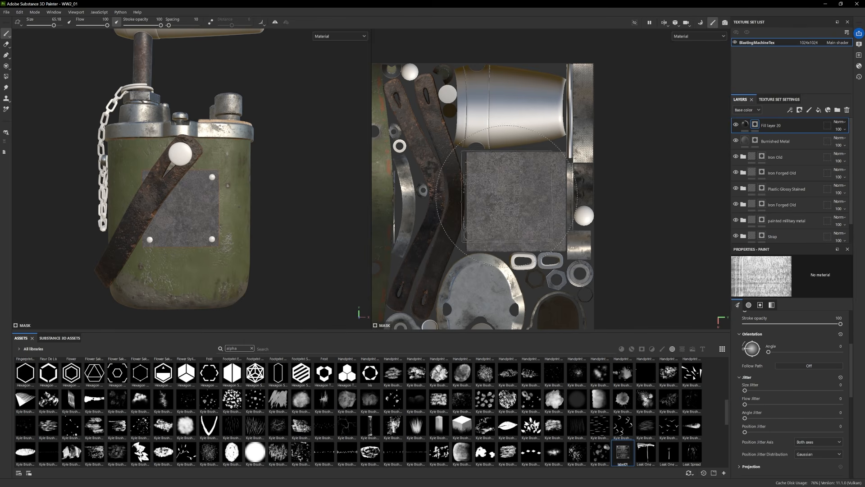
{"action": "left_click", "coordinate": [516, 202]}
{"action": "key", "text": "ctrl+z"}
{"action": "left_click", "coordinate": [514, 201]}
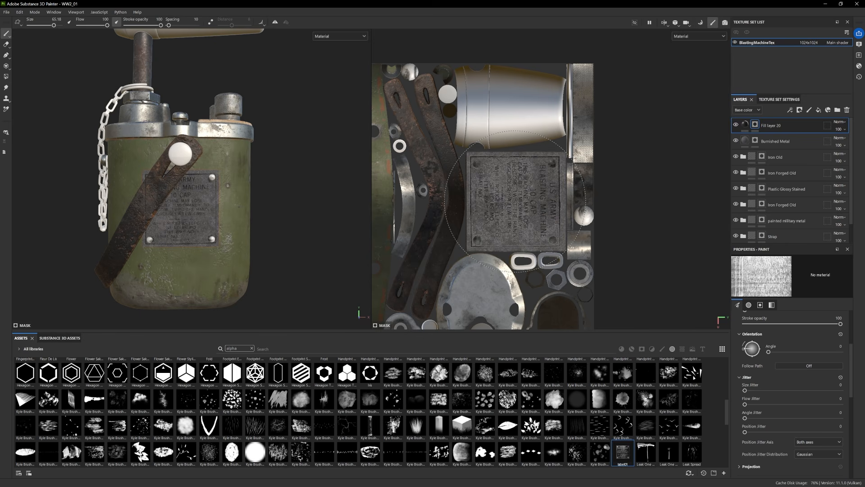
{"action": "left_click_drag", "start_coordinate": [288, 252], "coordinate": [266, 253], "text": "alt"}
Set the label text fill layer's height to -0.1601 and change its base color to a neutral grey.
{"action": "left_click", "coordinate": [745, 124]}
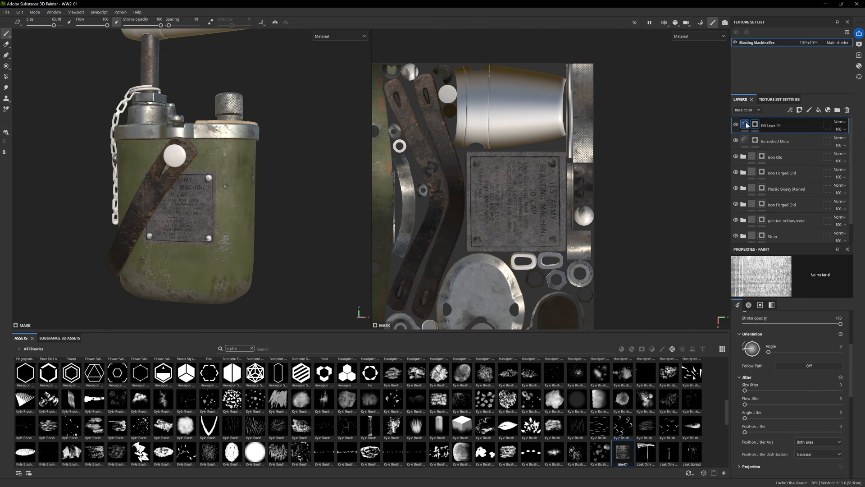
{"action": "left_click", "coordinate": [748, 331]}
{"action": "left_click", "coordinate": [744, 330]}
{"action": "left_click", "coordinate": [786, 383]}
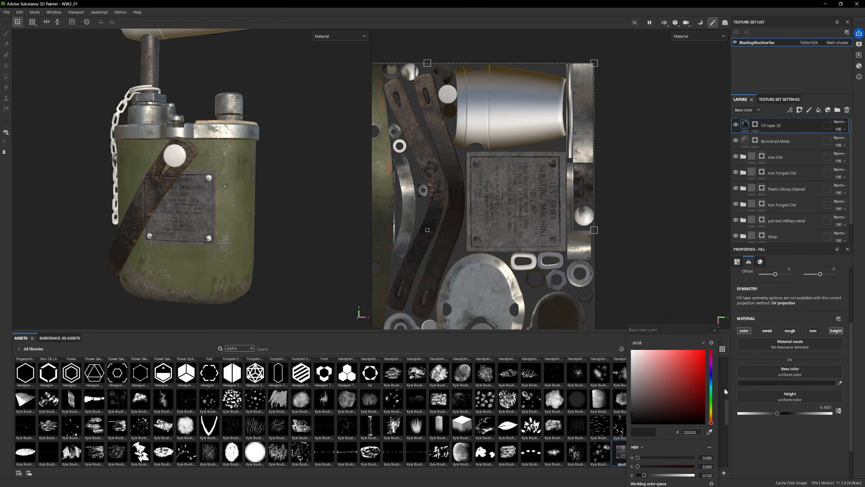
Group Fill layer 20 and Burnished Metal in a new folder and mask the folder to the label plate.
{"action": "left_click", "coordinate": [837, 110]}
{"action": "left_click", "coordinate": [782, 143]}
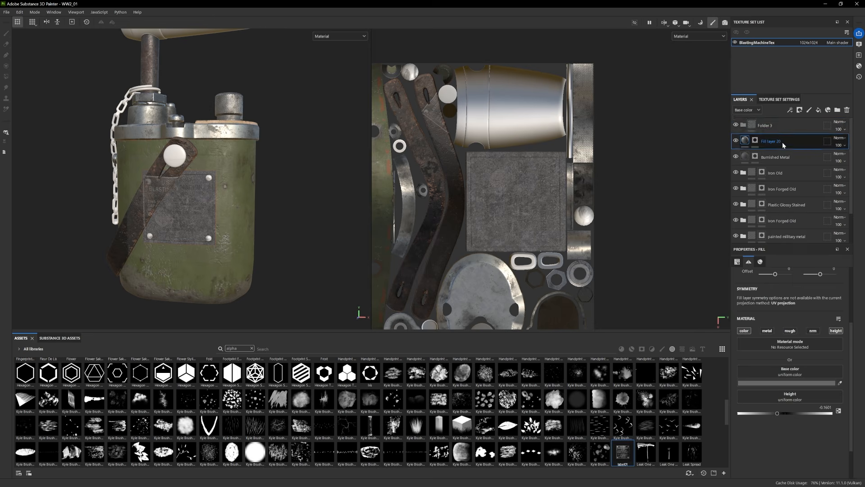
{"action": "left_click", "coordinate": [782, 156], "text": "shift"}
{"action": "left_click_drag", "start_coordinate": [782, 155], "coordinate": [777, 126]}
{"action": "right_click", "coordinate": [775, 125]}
{"action": "left_click", "coordinate": [788, 134]}
{"action": "key", "text": "4"}
{"action": "key", "text": "f"}
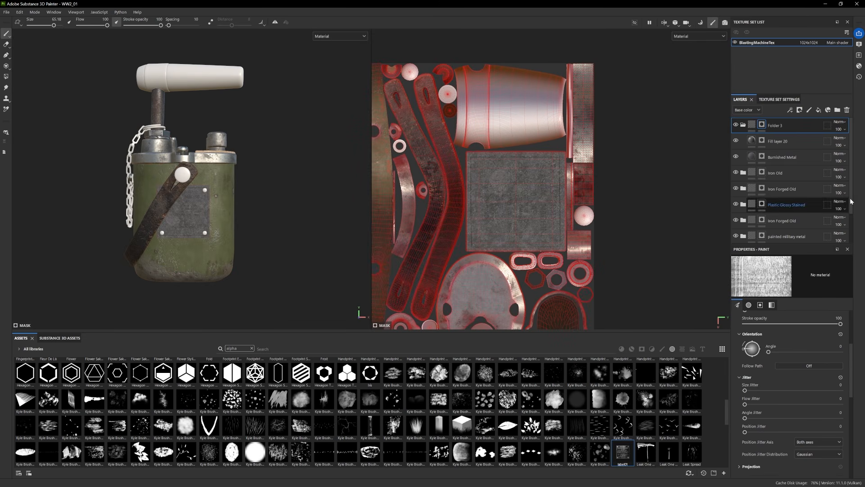
Add the Painted Wood Varnished material as the topmost layer and rotate its UV projection by 90 degrees.
{"action": "left_click_drag", "start_coordinate": [185, 278], "coordinate": [280, 242], "text": "alt"}
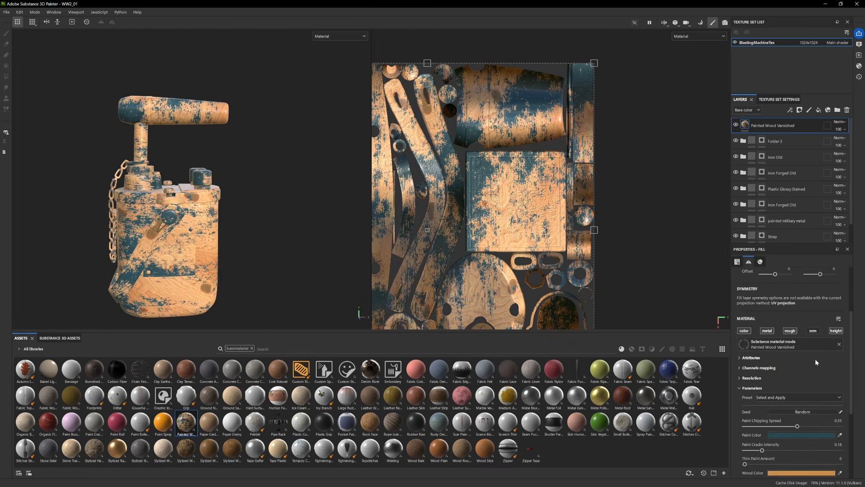
{"action": "scroll", "coordinate": [815, 360], "scroll_direction": "up", "scroll_amount": 3}
{"action": "left_click", "coordinate": [833, 318]}
{"action": "type", "text": "90"}
{"action": "key", "text": "Return"}
{"action": "scroll", "coordinate": [798, 389], "scroll_direction": "down", "scroll_amount": 5}
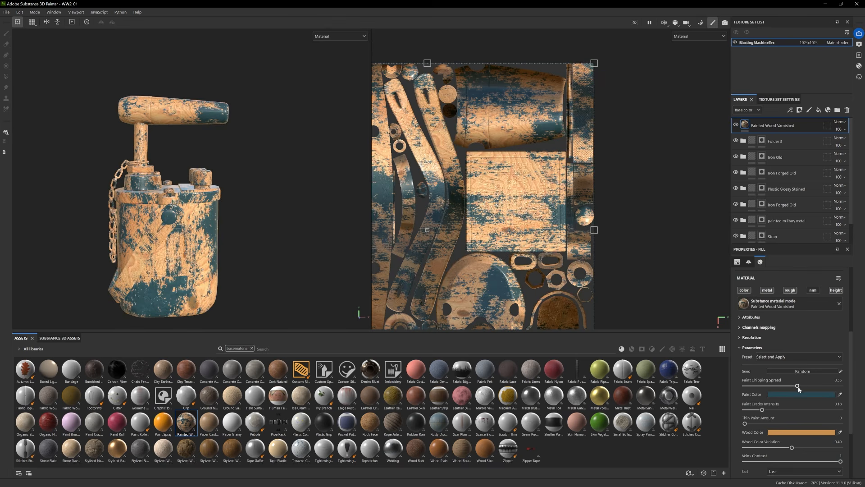
Set the Painted Wood Varnished layer's Paint Chipping Spread to 0.41 and its Paint Color to near-black 181818.
{"action": "left_click_drag", "start_coordinate": [799, 389], "coordinate": [783, 386]}
{"action": "left_click_drag", "start_coordinate": [205, 270], "coordinate": [213, 237], "text": "alt"}
{"action": "left_click", "coordinate": [800, 394]}
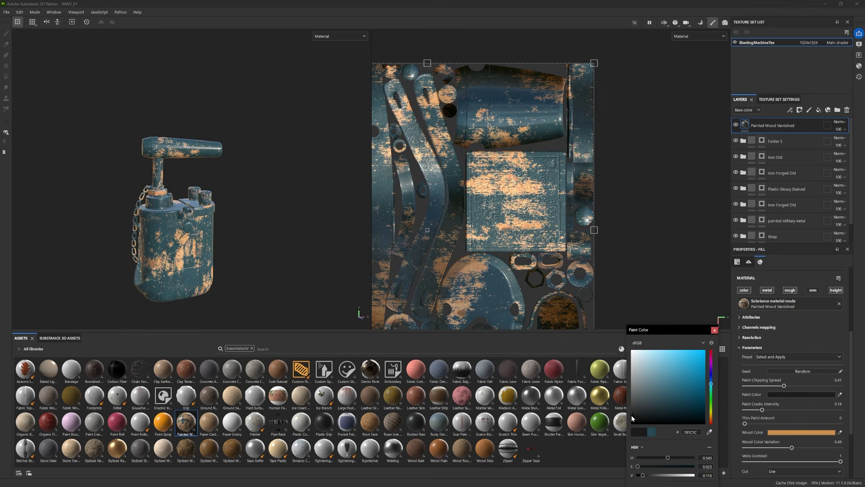
{"action": "left_click", "coordinate": [632, 416]}
Raise the painted wood's Varnish Roughness to the maximum and its Fibers Roughness Intensity to 0.63.
{"action": "scroll", "coordinate": [810, 451], "scroll_direction": "down", "scroll_amount": 3}
{"action": "left_click", "coordinate": [764, 430]}
{"action": "scroll", "coordinate": [763, 430], "scroll_direction": "down", "scroll_amount": 3}
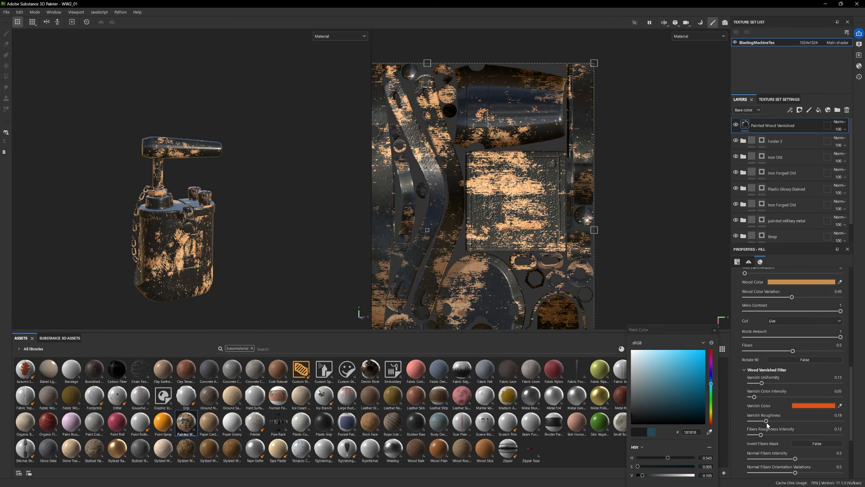
{"action": "left_click_drag", "start_coordinate": [761, 434], "coordinate": [814, 435]}
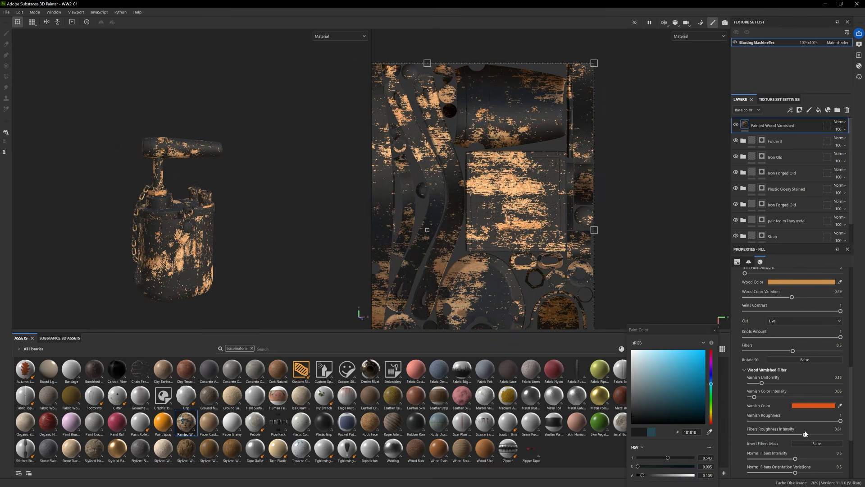
{"action": "left_click", "coordinate": [715, 330]}
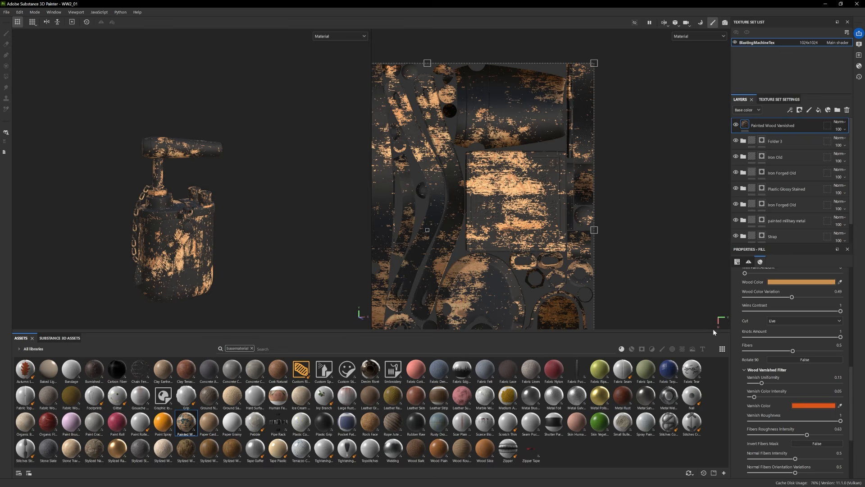
Add the Wood Beech Veined smart material directly beneath the Painted Wood Varnished layer.
{"action": "left_click", "coordinate": [252, 348]}
{"action": "left_click", "coordinate": [632, 348]}
{"action": "left_click_drag", "start_coordinate": [646, 448], "coordinate": [784, 136]}
{"action": "left_click_drag", "start_coordinate": [255, 214], "coordinate": [211, 217], "text": "alt"}
Group the Painted Wood Varnished and Wood Beech Veined layers in a new folder.
{"action": "left_click", "coordinate": [837, 110]}
{"action": "left_click", "coordinate": [782, 157]}
{"action": "left_click", "coordinate": [780, 141], "text": "shift"}
{"action": "left_click_drag", "start_coordinate": [779, 141], "coordinate": [776, 126]}
Add a black mask to the new wood folder and reveal it only on the T-handle grip.
{"action": "right_click", "coordinate": [776, 125]}
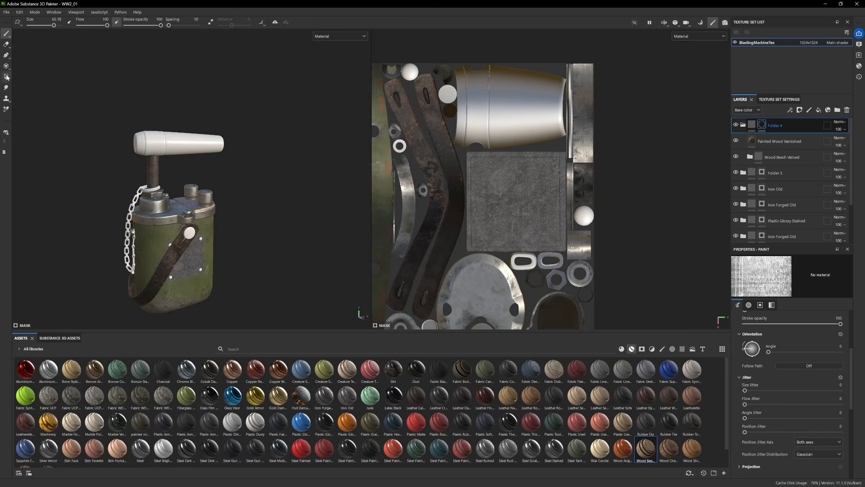
{"action": "key", "text": "4"}
{"action": "left_click", "coordinate": [180, 144]}
{"action": "left_click_drag", "start_coordinate": [235, 211], "coordinate": [257, 216], "text": "alt"}
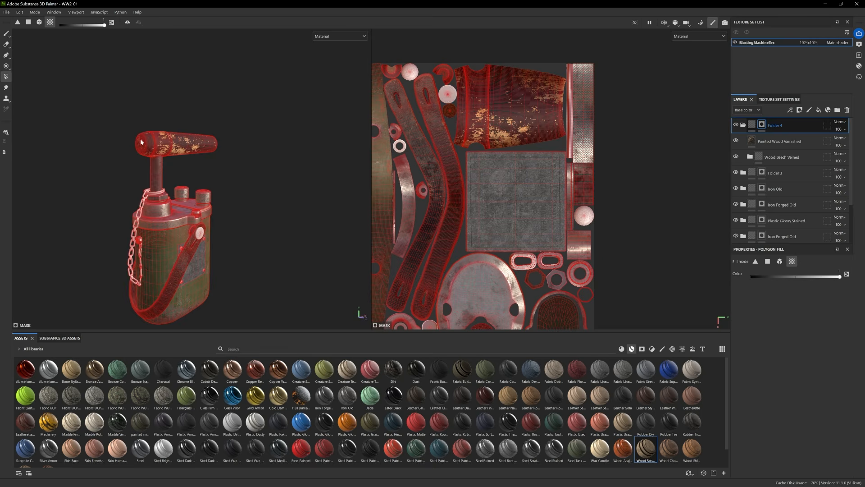
{"action": "key", "text": "1"}
{"action": "left_click_drag", "start_coordinate": [141, 142], "coordinate": [202, 158], "text": "alt"}
Set the painted wood's Varnish Roughness to 0.24 and Fibers Roughness Intensity to 0.58, and hide Wood Beech Veined's Base Wood layer.
{"action": "left_click", "coordinate": [780, 141]}
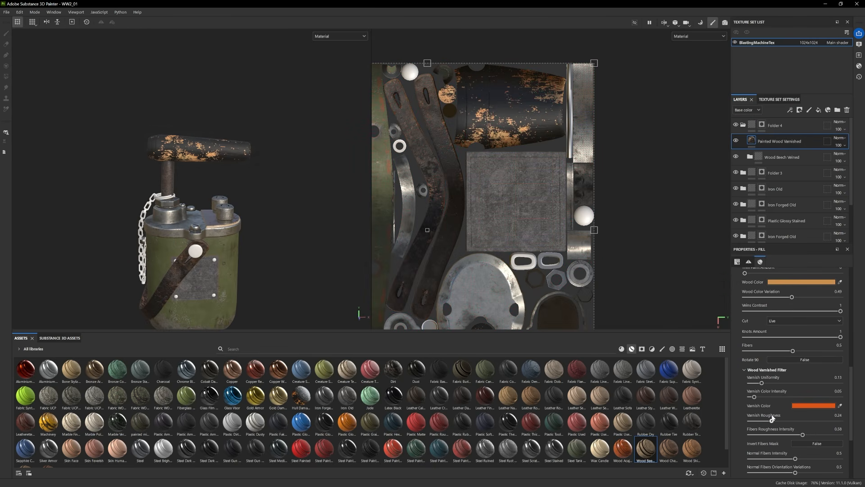
{"action": "left_click_drag", "start_coordinate": [216, 275], "coordinate": [191, 268], "text": "alt"}
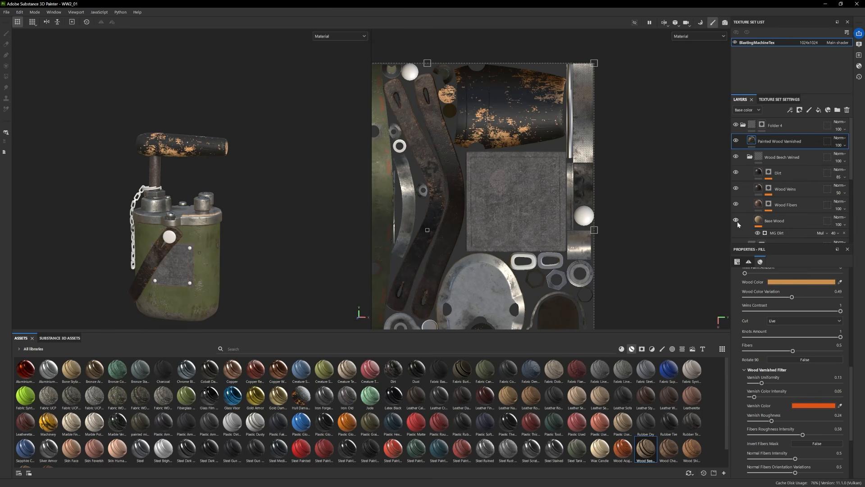
{"action": "left_click_drag", "start_coordinate": [230, 174], "coordinate": [302, 221], "text": "alt"}
Change the Painted Wood Varnished layer's Wood Color to a muted brown, 896F52.
{"action": "left_click", "coordinate": [800, 282]}
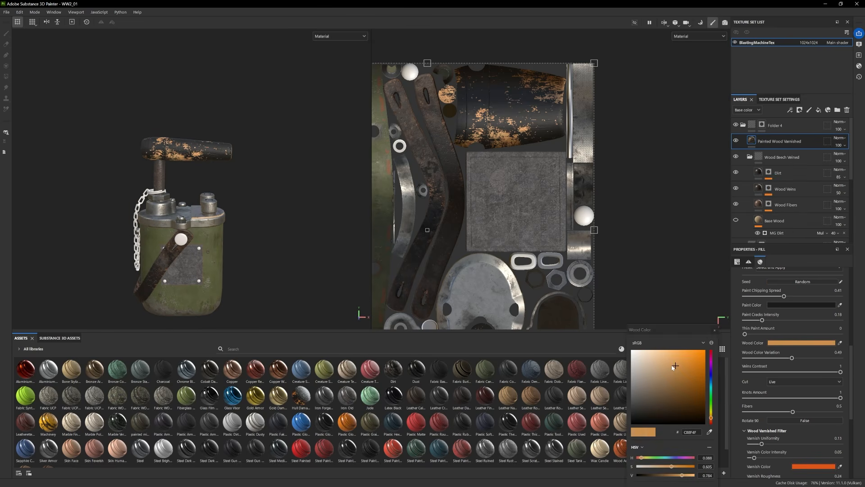
{"action": "left_click_drag", "start_coordinate": [674, 365], "coordinate": [660, 385]}
{"action": "mouse_move", "coordinate": [227, 225]}
{"action": "left_mouse_down", "text": "alt"}
{"action": "mouse_move", "coordinate": [318, 216]}
{"action": "mouse_move", "coordinate": [330, 234]}
{"action": "mouse_move", "coordinate": [228, 234]}
{"action": "left_mouse_up", "text": "alt"}
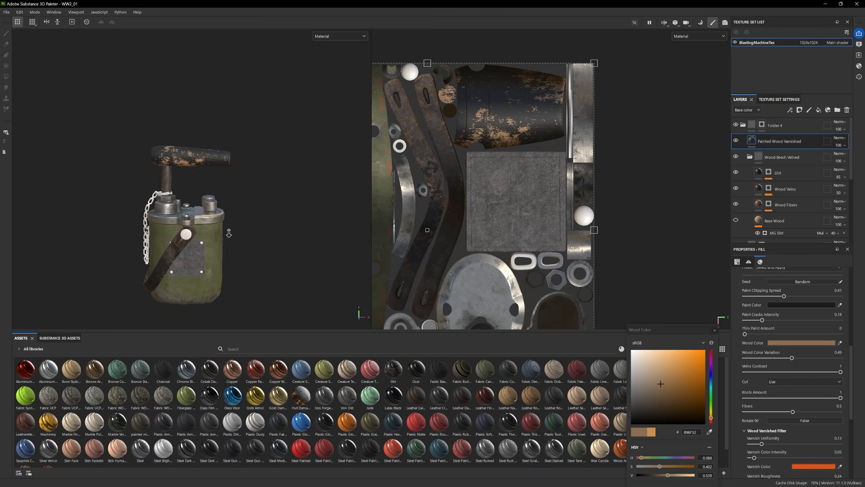
{"action": "scroll", "coordinate": [228, 233], "scroll_direction": "up", "scroll_amount": 3}
{"action": "left_click", "coordinate": [714, 331]}
Collapse the grip's folder and rename it Wood, and rename the plate's folder Label.
{"action": "left_click", "coordinate": [743, 125]}
{"action": "double_click", "coordinate": [774, 126]}
{"action": "type", "text": "Wood"}
{"action": "key", "text": "Return"}
{"action": "left_click", "coordinate": [736, 141]}
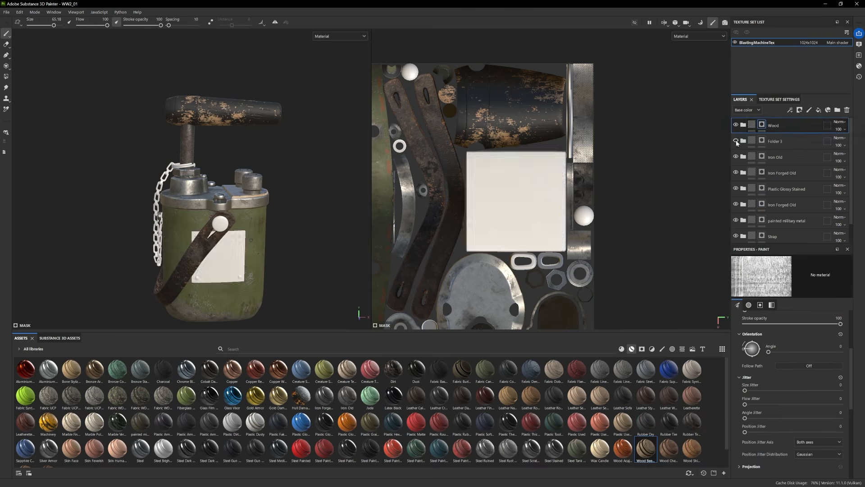
{"action": "left_click", "coordinate": [736, 141]}
{"action": "double_click", "coordinate": [772, 142]}
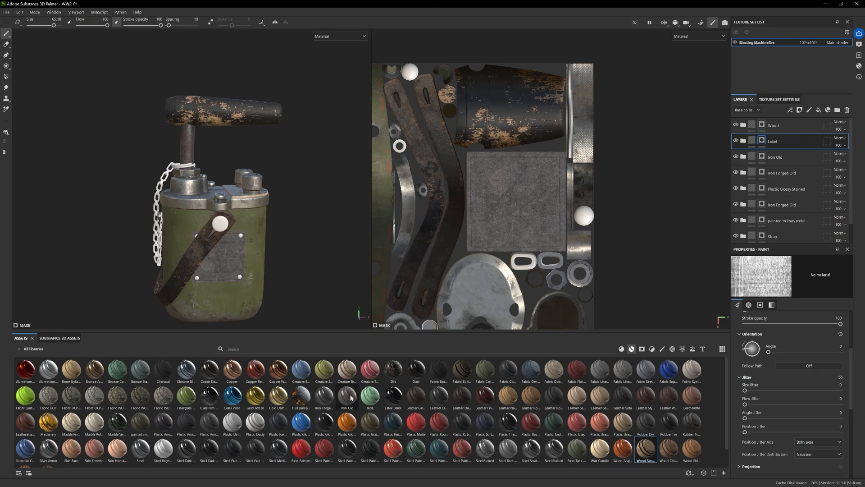
Add the Iron Old smart material between the Wood and Label folders and give it a black mask.
{"action": "left_click_drag", "start_coordinate": [352, 397], "coordinate": [769, 134]}
{"action": "left_click_drag", "start_coordinate": [212, 264], "coordinate": [254, 239], "text": "alt+shift"}
{"action": "left_click", "coordinate": [799, 109]}
{"action": "left_click", "coordinate": [806, 128]}
Reveal the new Iron Old material on the label plate's corner rivets with Polygon Fill.
{"action": "left_click", "coordinate": [7, 77]}
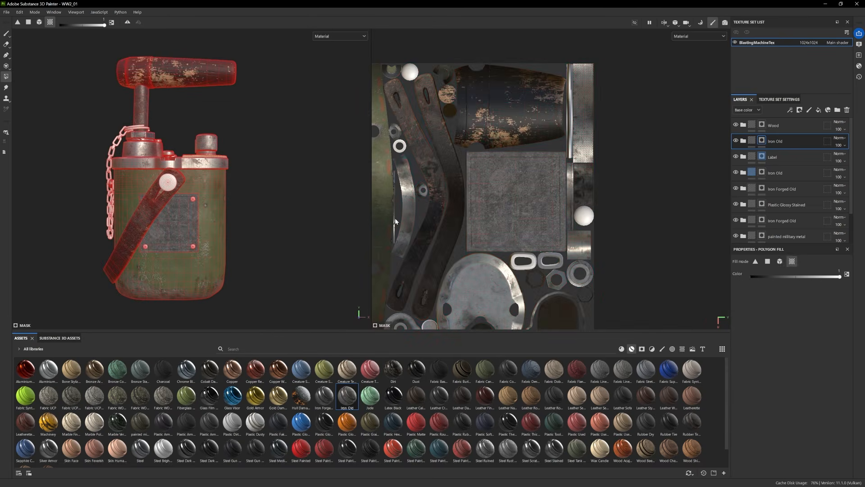
{"action": "left_click", "coordinate": [144, 246]}
{"action": "left_click_drag", "start_coordinate": [145, 246], "coordinate": [181, 266], "text": "alt"}
{"action": "left_click", "coordinate": [6, 34]}
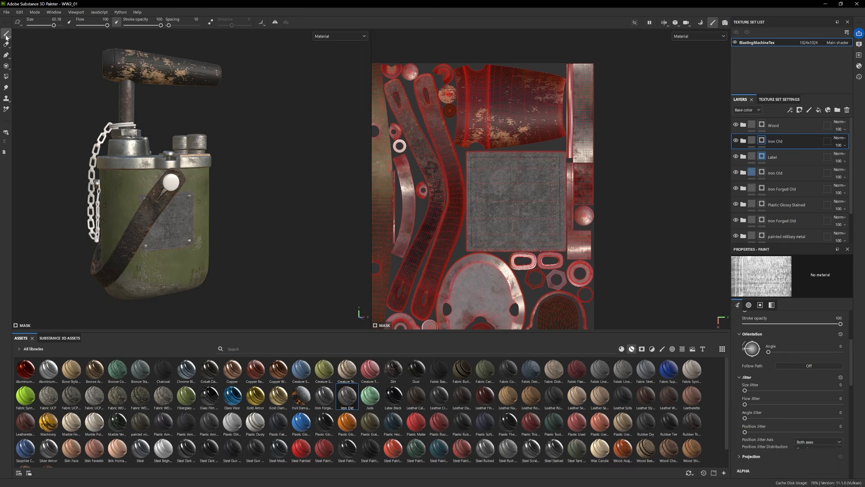
{"action": "left_click_drag", "start_coordinate": [157, 225], "coordinate": [131, 221], "text": "alt+shift"}
{"action": "mouse_move", "coordinate": [130, 221]}
{"action": "right_mouse_down", "text": "alt"}
{"action": "mouse_move", "coordinate": [131, 212]}
{"action": "mouse_move", "coordinate": [147, 232]}
{"action": "right_mouse_up", "text": "alt"}
{"action": "left_click_drag", "start_coordinate": [180, 234], "coordinate": [266, 232], "text": "alt"}
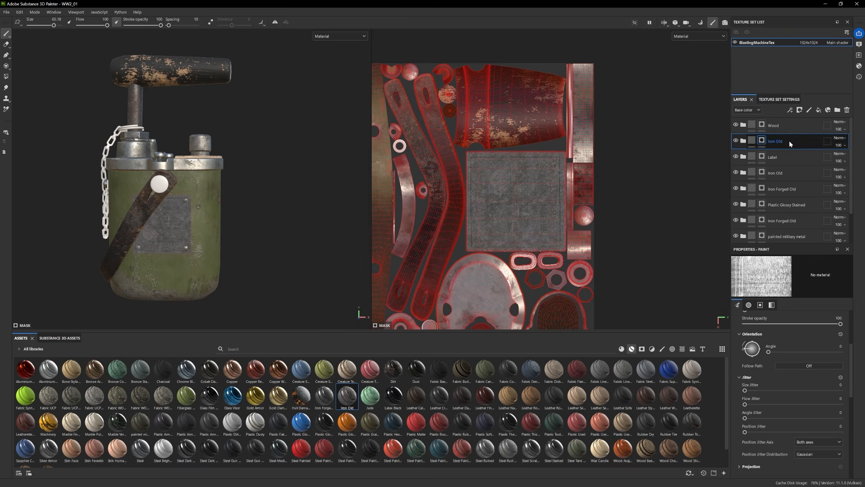
Add a color-only fill layer atop the Label folder's contents, apply a stains and scratches smart mask, and set its base color to 575757.
{"action": "left_click", "coordinate": [743, 157]}
{"action": "left_click", "coordinate": [778, 173]}
{"action": "left_click", "coordinate": [819, 110]}
{"action": "left_click", "coordinate": [642, 348]}
{"action": "left_click_drag", "start_coordinate": [632, 391], "coordinate": [773, 172]}
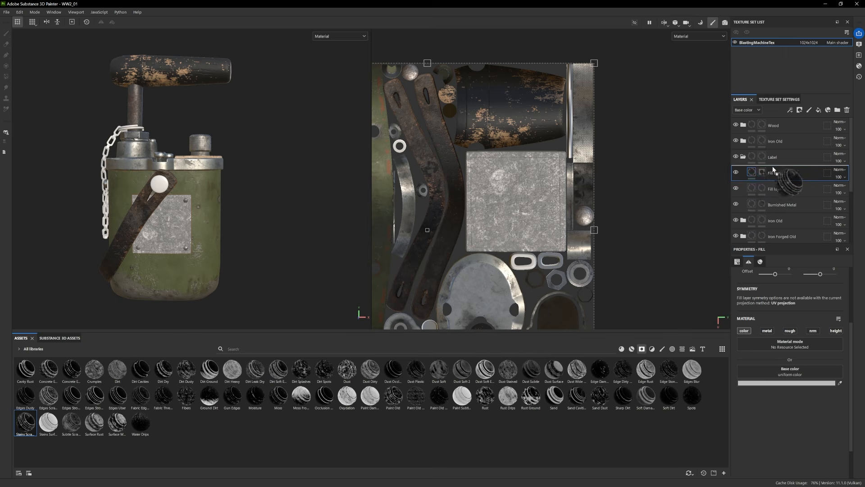
{"action": "left_click", "coordinate": [752, 172]}
{"action": "left_click", "coordinate": [786, 383]}
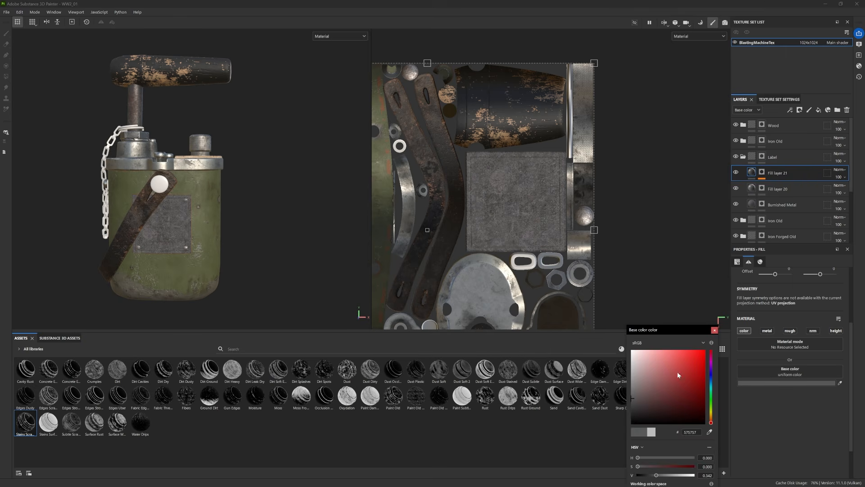
Collapse the Label folder and add the Iron Old smart material at the top of the layer stack.
{"action": "left_click", "coordinate": [714, 330]}
{"action": "left_click", "coordinate": [743, 157]}
{"action": "left_click_drag", "start_coordinate": [229, 238], "coordinate": [234, 259], "text": "alt"}
{"action": "middle_click_drag", "start_coordinate": [217, 213], "coordinate": [231, 223], "text": "alt"}
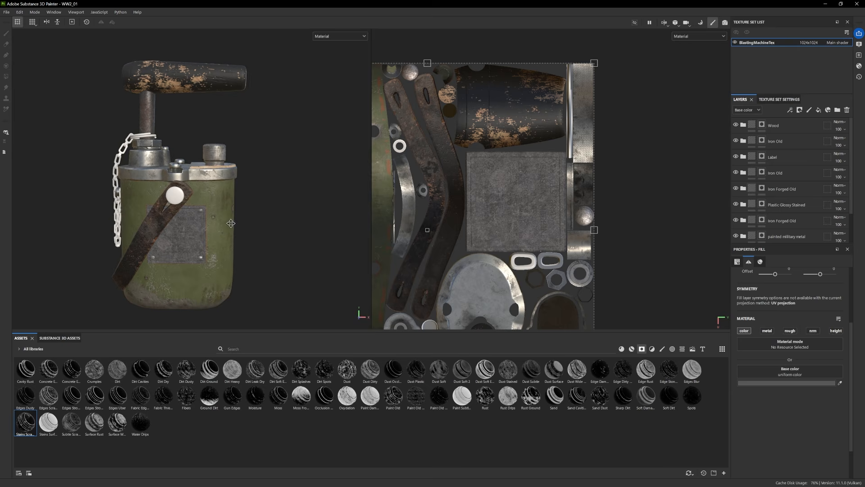
{"action": "left_click", "coordinate": [631, 349]}
{"action": "left_click_drag", "start_coordinate": [347, 397], "coordinate": [780, 123]}
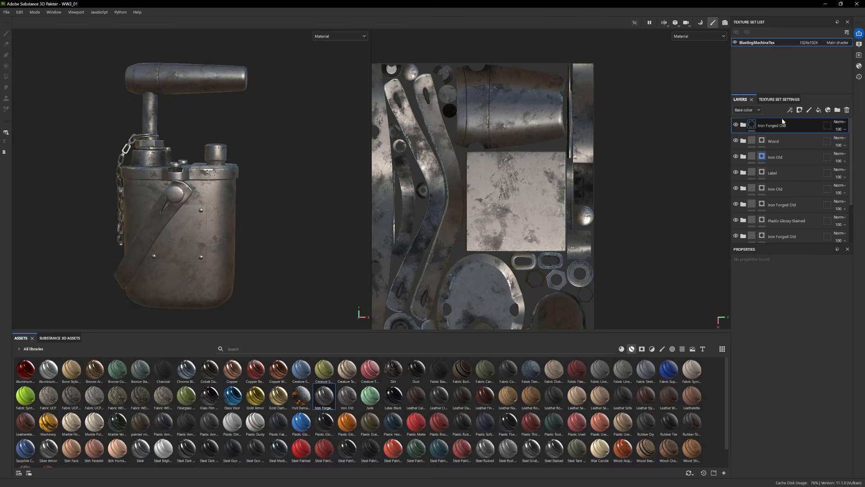
{"action": "left_click_drag", "start_coordinate": [247, 189], "coordinate": [287, 193], "text": "alt"}
{"action": "middle_click_drag", "start_coordinate": [287, 192], "coordinate": [298, 191], "text": "alt"}
Change the base color of the Edges layer in the new Iron Old folder to a more saturated brown.
{"action": "left_click", "coordinate": [743, 124]}
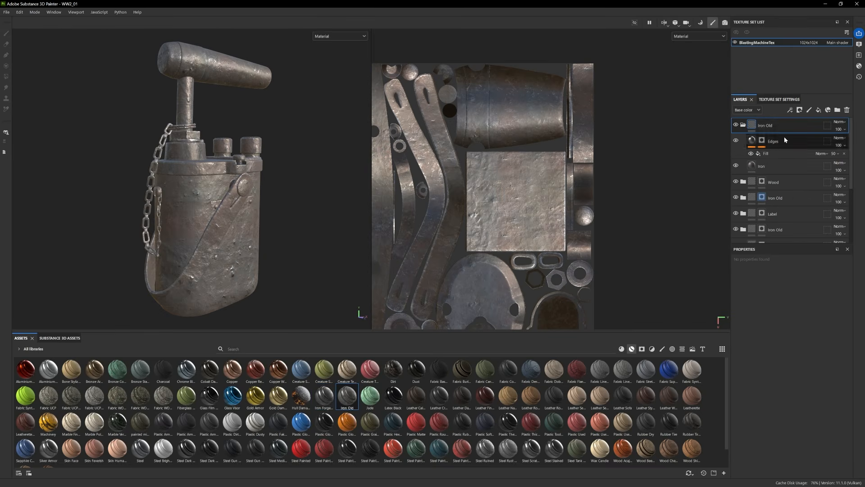
{"action": "left_click", "coordinate": [736, 141]}
{"action": "left_click", "coordinate": [736, 140]}
{"action": "left_click", "coordinate": [750, 141]}
{"action": "left_click", "coordinate": [786, 383]}
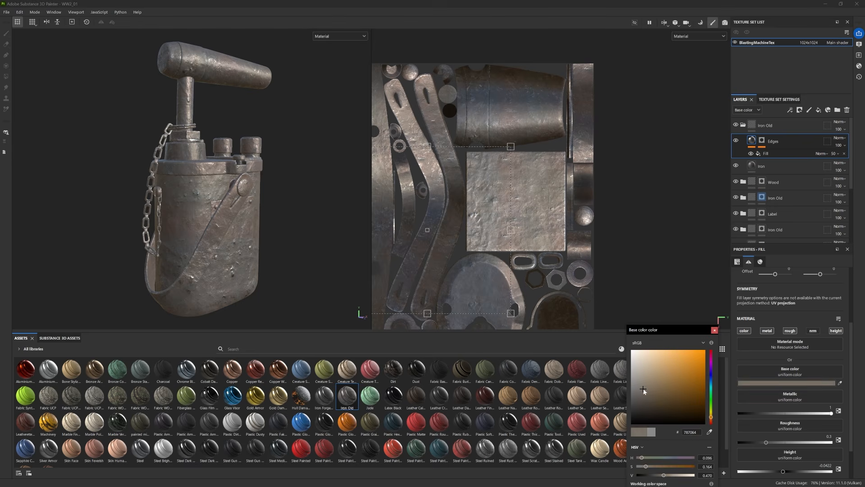
{"action": "left_click_drag", "start_coordinate": [650, 401], "coordinate": [663, 395]}
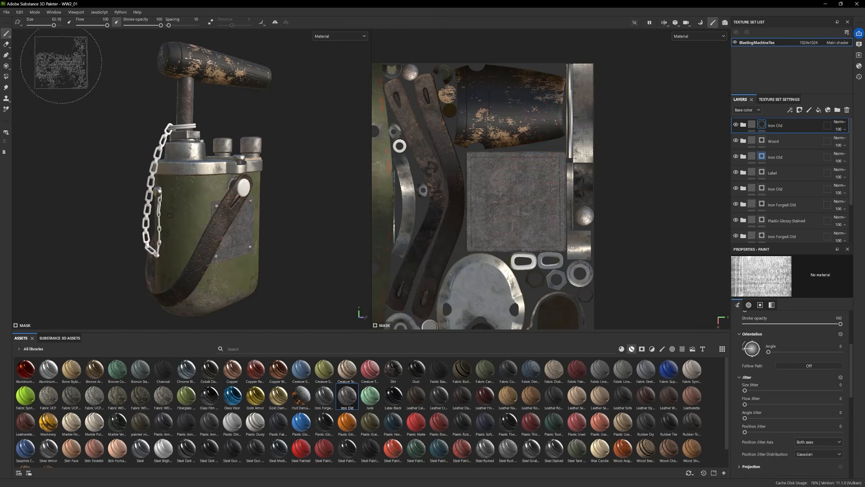
Reveal Iron Old on the chain with Polygon Fill and set its Iron layer's luminosity to 0.47.
{"action": "key", "text": "4"}
{"action": "key", "text": "1"}
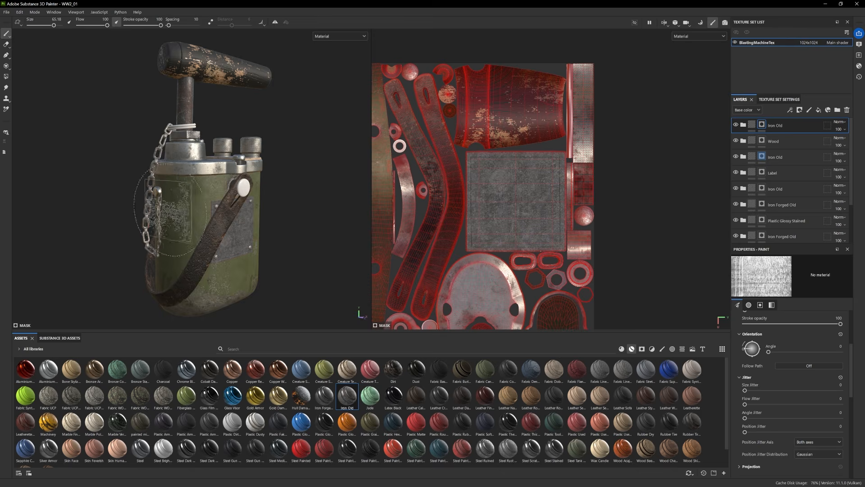
{"action": "mouse_move", "coordinate": [168, 214]}
{"action": "left_mouse_down", "text": "alt"}
{"action": "mouse_move", "coordinate": [181, 223]}
{"action": "mouse_move", "coordinate": [160, 205]}
{"action": "mouse_move", "coordinate": [173, 195]}
{"action": "left_mouse_up", "text": "alt"}
{"action": "left_click", "coordinate": [743, 124]}
{"action": "left_click", "coordinate": [780, 167]}
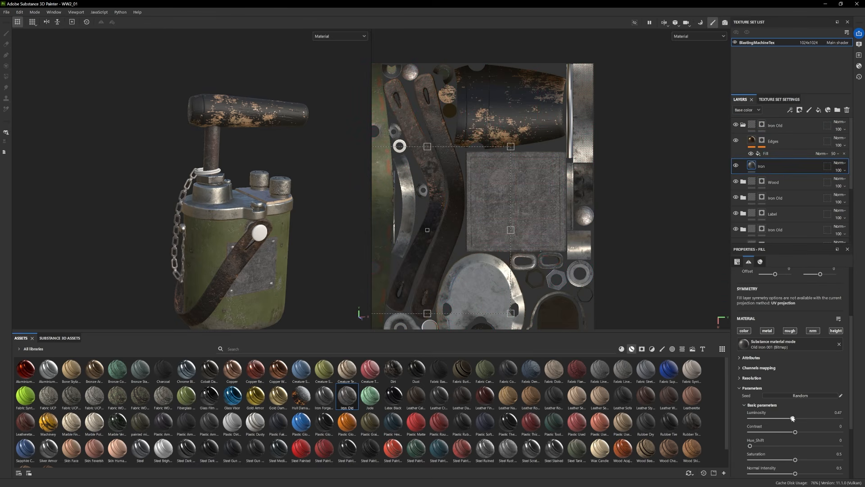
{"action": "left_click_drag", "start_coordinate": [356, 227], "coordinate": [197, 288], "text": "alt"}
Add the Iron Forged Old smart material on top and reveal it with Polygon Fill on the wire ring at the chain's upper end.
{"action": "left_click_drag", "start_coordinate": [786, 124], "coordinate": [785, 123]}
{"action": "left_click_drag", "start_coordinate": [270, 229], "coordinate": [170, 238], "text": "alt"}
{"action": "left_click", "coordinate": [761, 124]}
{"action": "key", "text": "4"}
{"action": "left_click", "coordinate": [232, 179]}
{"action": "key", "text": "1"}
Set the base color of the base fill in Plastic Used Soft, inside the Plastic Glossy Stained folder, to 5C401D.
{"action": "scroll", "coordinate": [198, 234], "scroll_direction": "down", "scroll_amount": 3}
{"action": "scroll", "coordinate": [169, 238], "scroll_direction": "up", "scroll_amount": 3}
{"action": "left_click", "coordinate": [743, 141]}
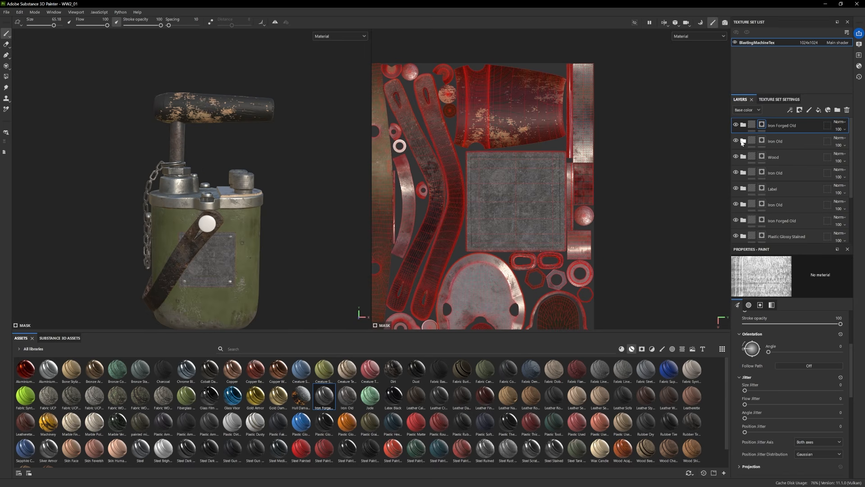
{"action": "scroll", "coordinate": [738, 198], "scroll_direction": "down", "scroll_amount": 7}
{"action": "scroll", "coordinate": [739, 202], "scroll_direction": "up", "scroll_amount": 1}
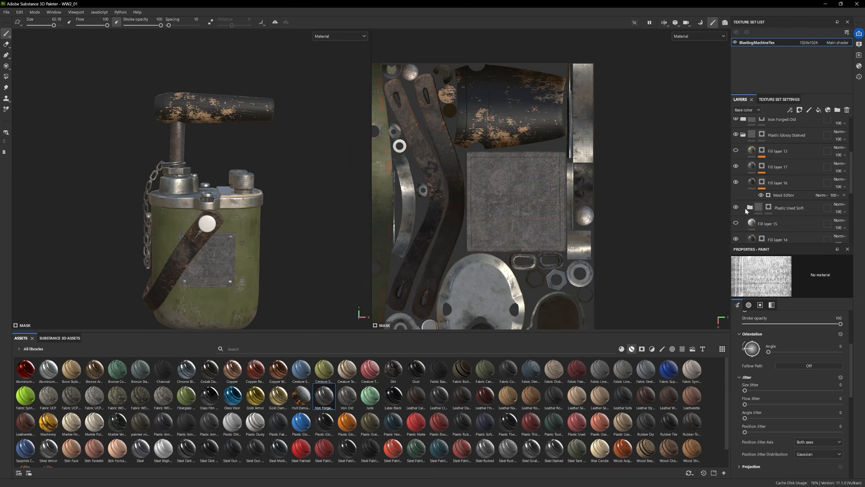
{"action": "left_click", "coordinate": [744, 207]}
{"action": "scroll", "coordinate": [748, 207], "scroll_direction": "down", "scroll_amount": 5}
{"action": "left_click", "coordinate": [766, 207]}
{"action": "left_click", "coordinate": [786, 382]}
{"action": "left_click_drag", "start_coordinate": [659, 386], "coordinate": [681, 396]}
{"action": "left_click_drag", "start_coordinate": [293, 235], "coordinate": [319, 266], "text": "alt"}
Set the metallic value of the Base layer in the Plastic Glossy Stained folder to about 0.63.
{"action": "scroll", "coordinate": [774, 187], "scroll_direction": "up", "scroll_amount": 3}
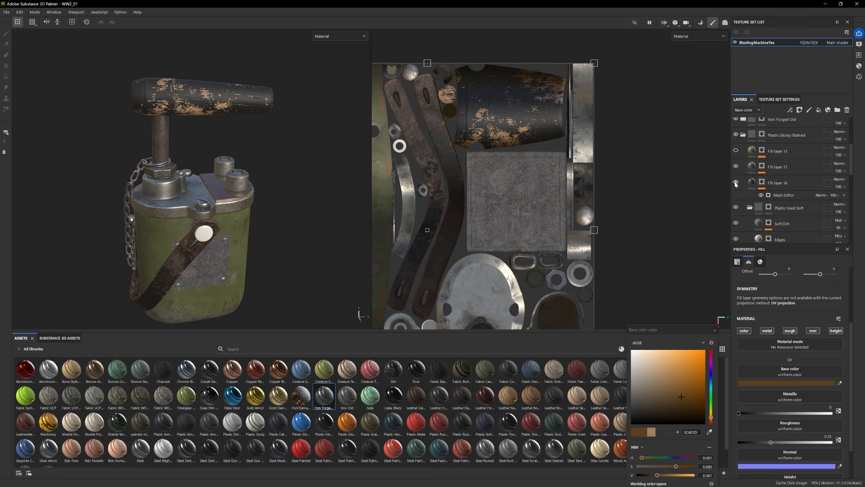
{"action": "scroll", "coordinate": [758, 191], "scroll_direction": "down", "scroll_amount": 4}
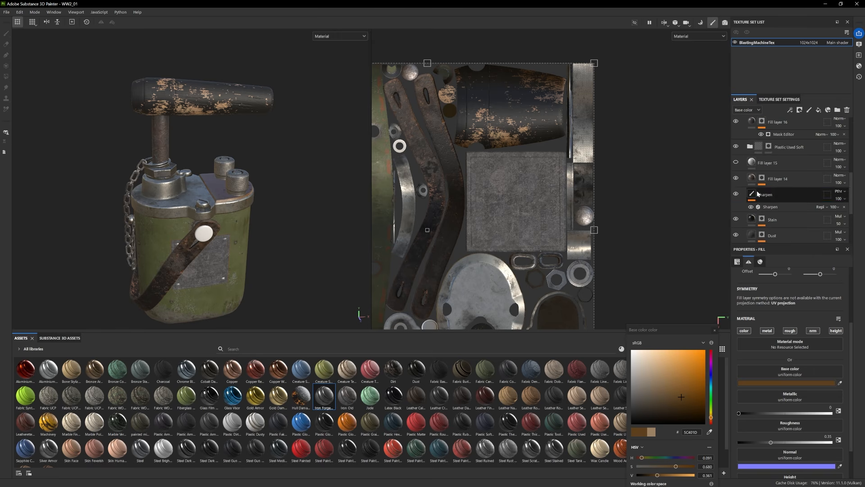
{"action": "left_click", "coordinate": [760, 191]}
{"action": "left_click", "coordinate": [653, 400]}
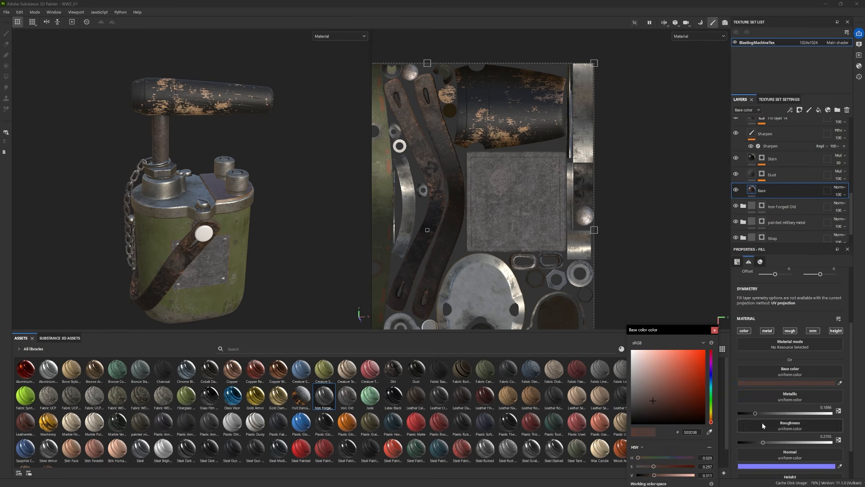
{"action": "left_click_drag", "start_coordinate": [768, 413], "coordinate": [797, 414]}
{"action": "left_click_drag", "start_coordinate": [221, 275], "coordinate": [203, 265], "text": "alt"}
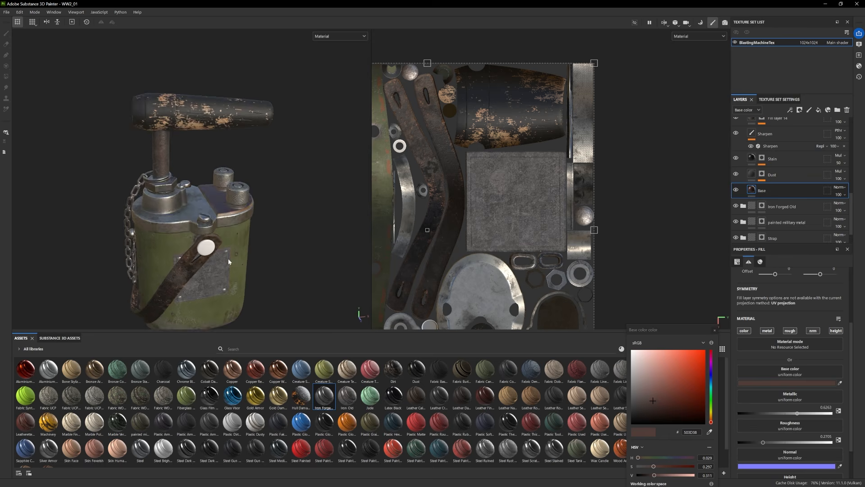
{"action": "middle_click_drag", "start_coordinate": [203, 266], "coordinate": [203, 214], "text": "alt"}
{"action": "left_click", "coordinate": [714, 330]}
Add the Bronze Armor smart material on top and shift its Base Metal color toward yellow.
{"action": "scroll", "coordinate": [760, 162], "scroll_direction": "up", "scroll_amount": 4}
{"action": "left_click_drag", "start_coordinate": [94, 370], "coordinate": [315, 207]}
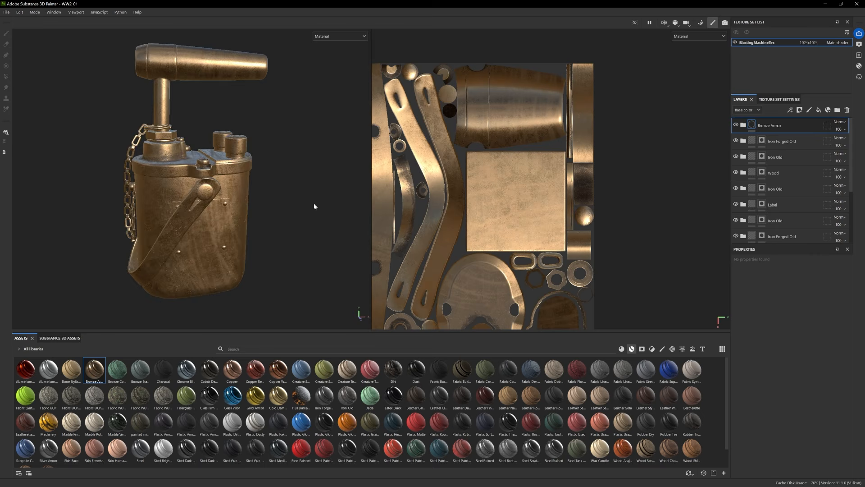
{"action": "left_click", "coordinate": [769, 214]}
{"action": "scroll", "coordinate": [790, 378], "scroll_direction": "down", "scroll_amount": 5}
{"action": "left_click", "coordinate": [788, 383]}
{"action": "left_click", "coordinate": [712, 415]}
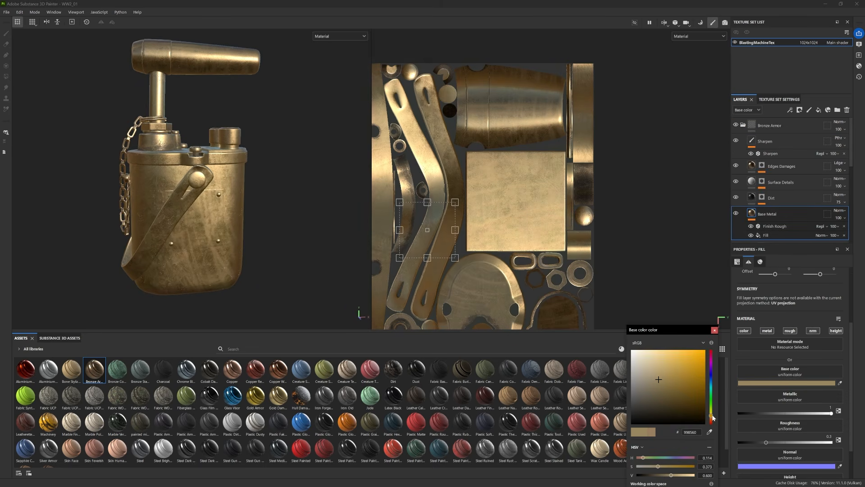
Adjust the custom grunge's histogram position in the Finish Rough filter on Bronze Armor's Base Metal layer.
{"action": "left_click", "coordinate": [775, 226]}
{"action": "scroll", "coordinate": [793, 406], "scroll_direction": "down", "scroll_amount": 2}
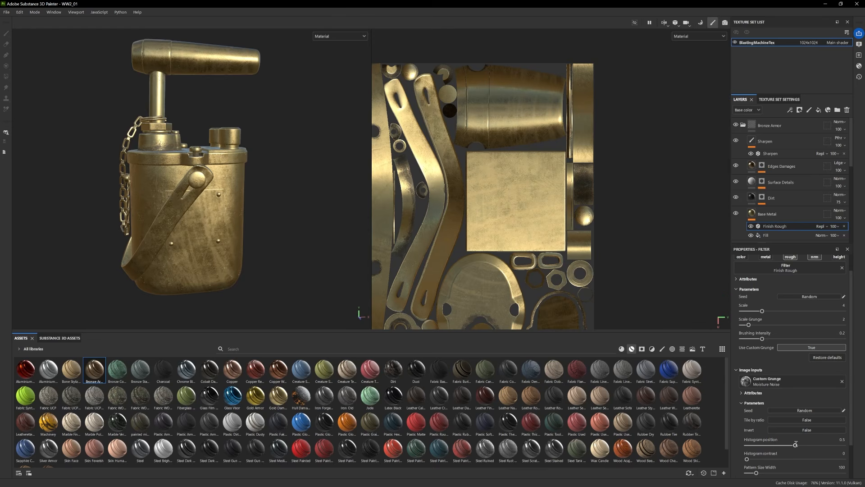
{"action": "left_click_drag", "start_coordinate": [796, 445], "coordinate": [768, 445]}
{"action": "left_click_drag", "start_coordinate": [789, 436], "coordinate": [805, 434]}
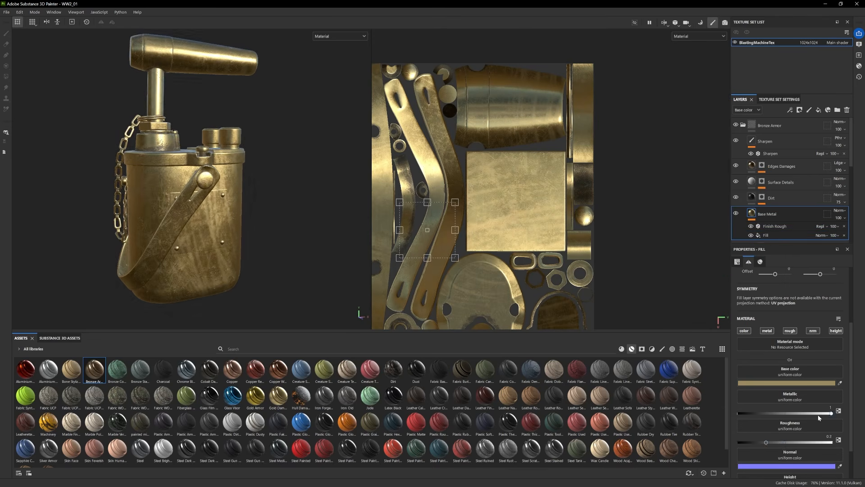
Limit Bronze Armor to the strap's round stud with a black mask and darken its Base Metal color to 827654.
{"action": "right_click", "coordinate": [748, 126]}
{"action": "left_click", "coordinate": [752, 133]}
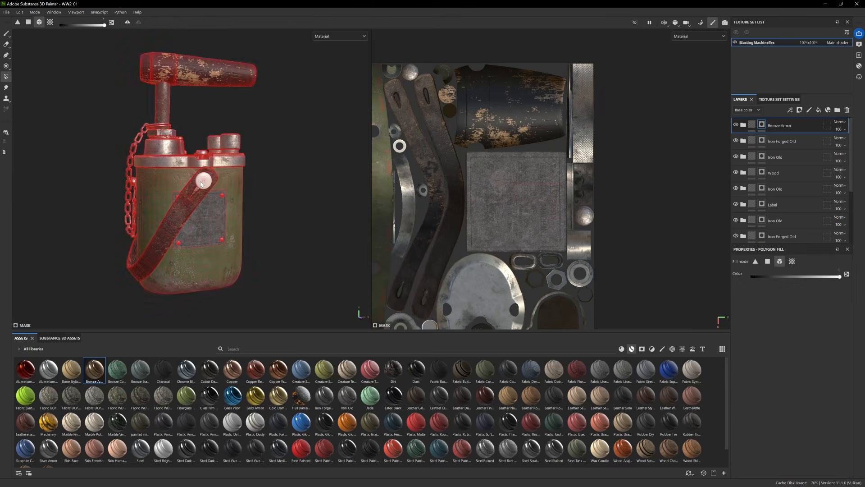
{"action": "left_click_drag", "start_coordinate": [194, 212], "coordinate": [251, 232], "text": "alt"}
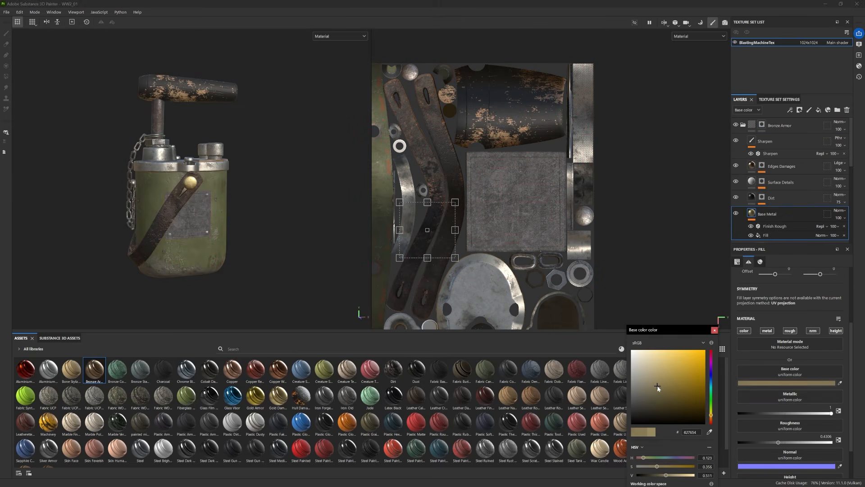
{"action": "mouse_move", "coordinate": [193, 217]}
{"action": "left_mouse_down", "text": "alt"}
{"action": "mouse_move", "coordinate": [150, 235]}
{"action": "mouse_move", "coordinate": [189, 225]}
{"action": "left_mouse_up", "text": "alt"}
Add a fill layer atop the Bronze Armor contents with the stains and scratches smart mask and base color AB9B78.
{"action": "left_click", "coordinate": [766, 141]}
{"action": "left_click", "coordinate": [819, 113]}
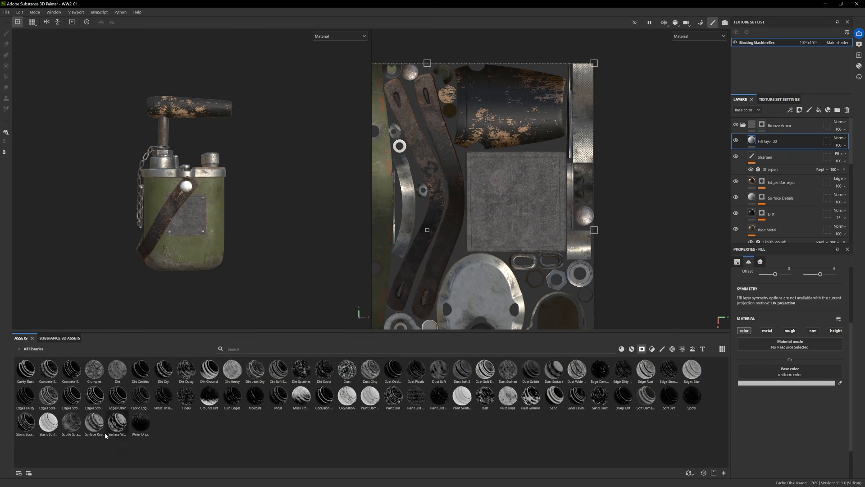
{"action": "left_click", "coordinate": [782, 383]}
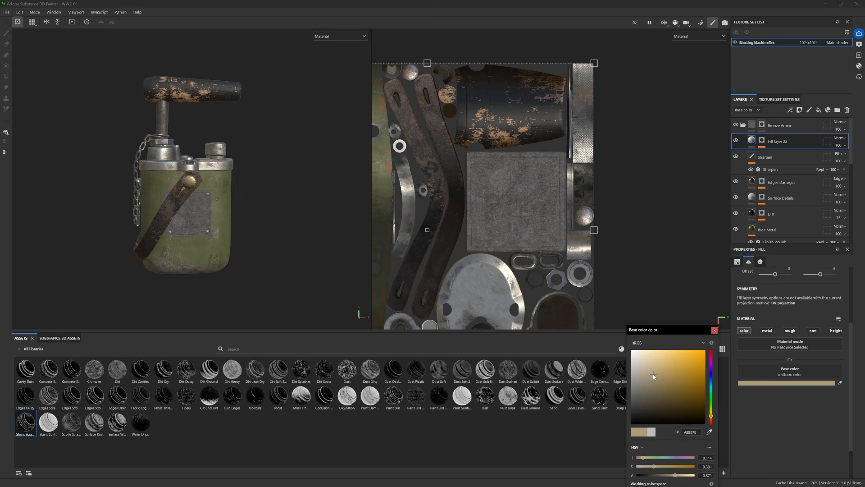
Enable height on the stud's stains fill layer and set it to about -0.035.
{"action": "key", "text": "f"}
{"action": "left_click_drag", "start_coordinate": [785, 413], "coordinate": [783, 413]}
{"action": "right_click_drag", "start_coordinate": [260, 214], "coordinate": [260, 220], "text": "alt"}
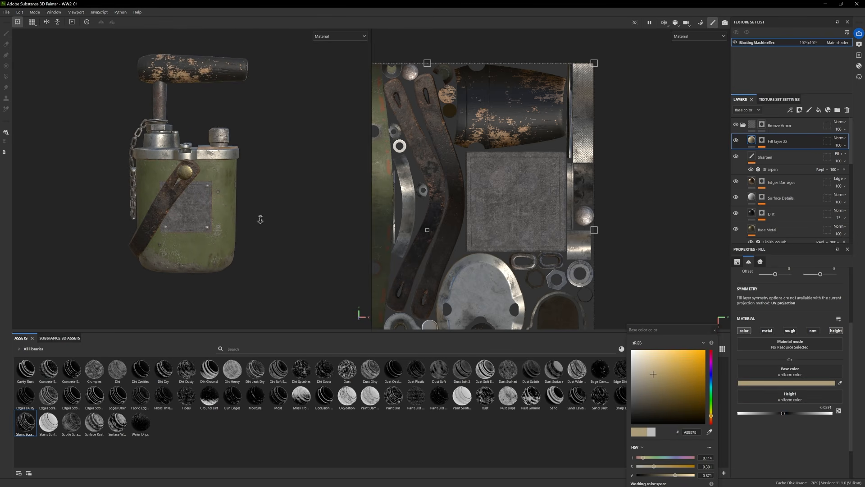
{"action": "right_click_drag", "start_coordinate": [212, 246], "coordinate": [176, 246], "text": "alt"}
Add another fill layer atop the Bronze Armor contents and apply the Surface Worn smart mask to it.
{"action": "left_click", "coordinate": [818, 110]}
{"action": "left_click", "coordinate": [744, 331], "text": "alt"}
{"action": "left_click_drag", "start_coordinate": [117, 422], "coordinate": [764, 141]}
{"action": "right_click_drag", "start_coordinate": [217, 248], "coordinate": [313, 267], "text": "alt"}
Set the worn-surface fill layer's base color to 2F2F2F with metallic at 1.
{"action": "left_click", "coordinate": [751, 140]}
{"action": "left_click", "coordinate": [790, 371]}
{"action": "left_click_drag", "start_coordinate": [225, 220], "coordinate": [269, 219], "text": "alt"}
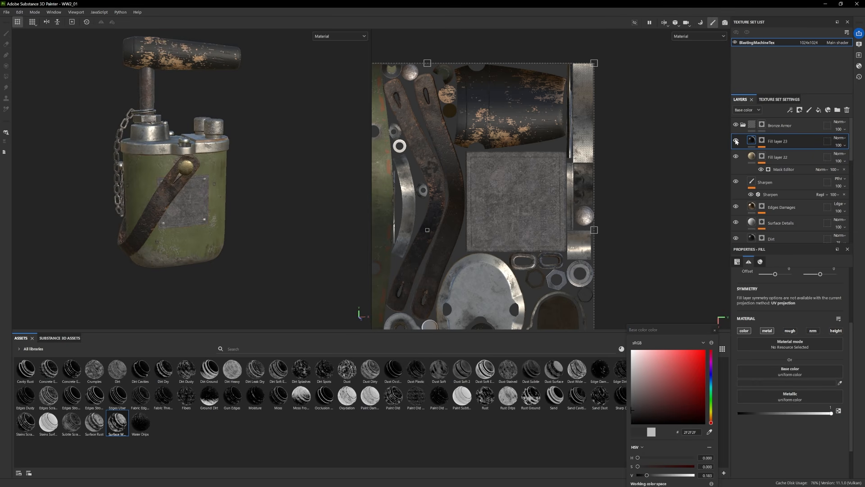
Set the global balance of the worn-surface layer's Mask Editor to 0.63 and collapse the Bronze Armor folder.
{"action": "left_click", "coordinate": [762, 140]}
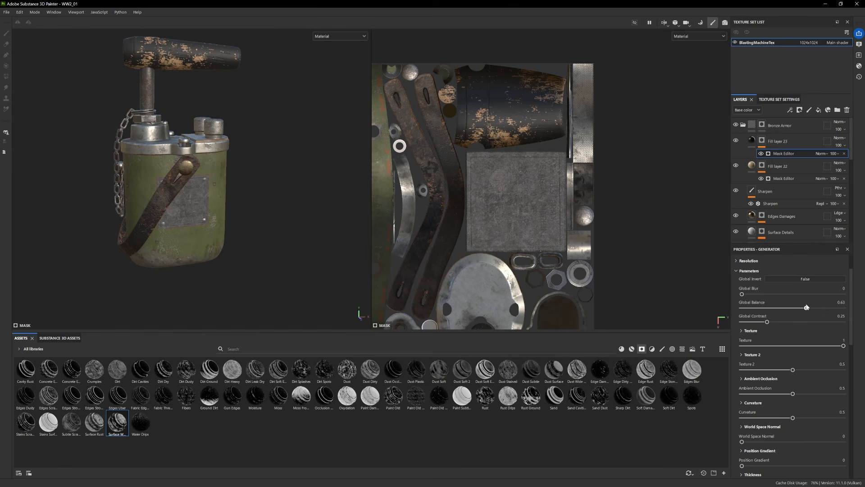
{"action": "mouse_move", "coordinate": [223, 211]}
{"action": "right_mouse_down", "text": "alt"}
{"action": "mouse_move", "coordinate": [66, 218]}
{"action": "mouse_move", "coordinate": [234, 217]}
{"action": "right_mouse_up", "text": "alt"}
{"action": "middle_click_drag", "start_coordinate": [234, 216], "coordinate": [265, 297], "text": "alt"}
{"action": "left_click_drag", "start_coordinate": [216, 231], "coordinate": [181, 231], "text": "alt"}
{"action": "left_click", "coordinate": [743, 125]}
Add a color-only fill layer above the Wood folder and apply the Dust Soft Edges smart mask.
{"action": "left_click", "coordinate": [773, 173]}
{"action": "left_click", "coordinate": [819, 110]}
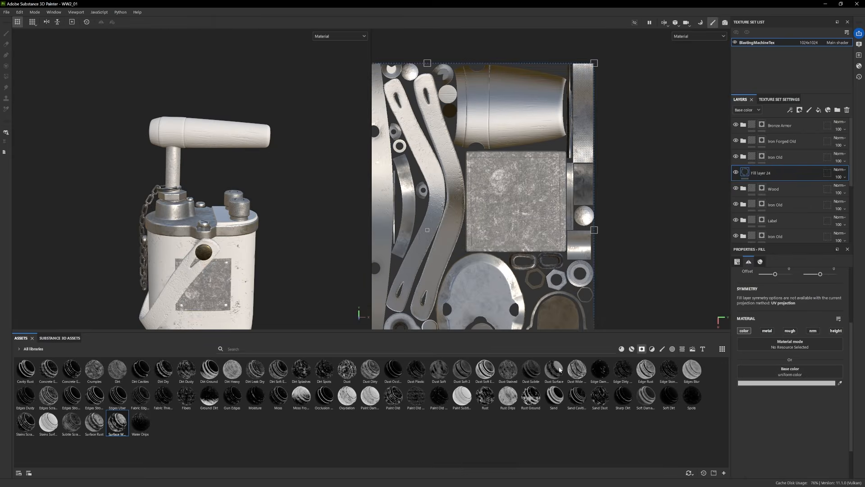
{"action": "left_click_drag", "start_coordinate": [485, 369], "coordinate": [754, 172]}
Invert the dust layer's mask generator and raise its global balance.
{"action": "left_click", "coordinate": [755, 172]}
{"action": "left_click", "coordinate": [809, 279]}
{"action": "left_click_drag", "start_coordinate": [797, 308], "coordinate": [821, 308]}
Set the dust fill layer's base color to 282828.
{"action": "left_click", "coordinate": [744, 172]}
{"action": "left_click", "coordinate": [769, 383]}
{"action": "left_click", "coordinate": [631, 406]}
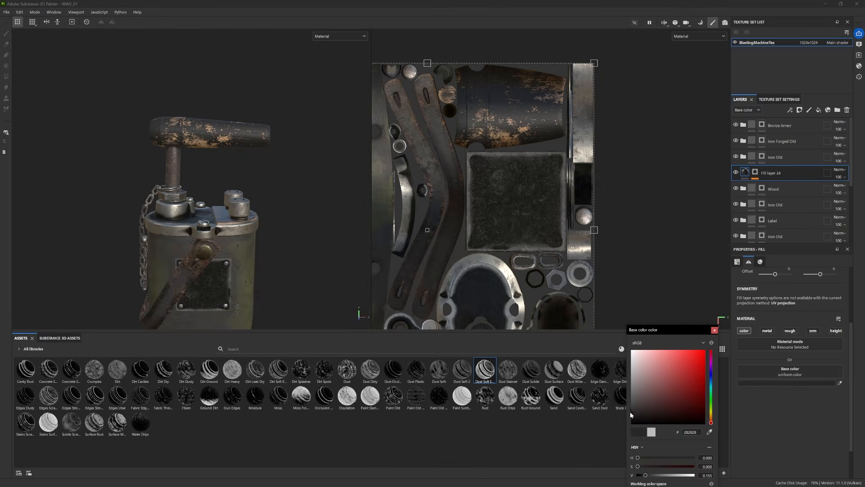
{"action": "left_click", "coordinate": [715, 329]}
{"action": "scroll", "coordinate": [141, 150], "scroll_direction": "down", "scroll_amount": 3}
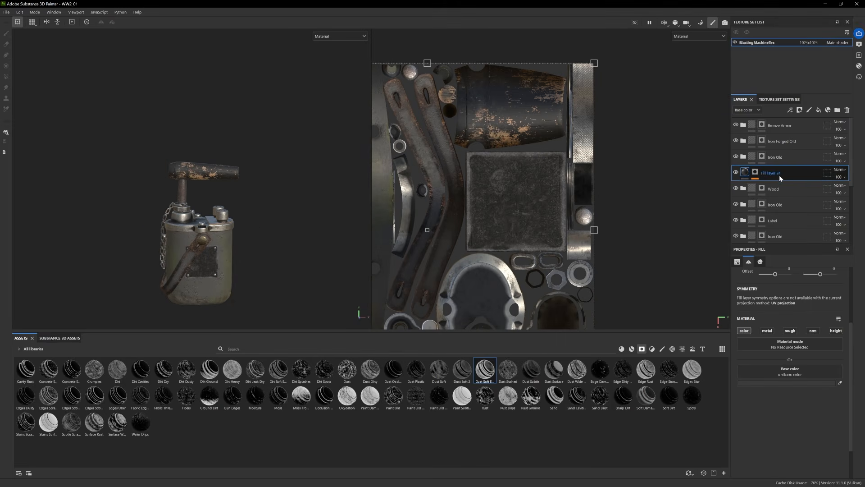
Move the dust fill layer into a new folder and give the folder a black mask for Polygon Fill.
{"action": "left_click", "coordinate": [837, 111]}
{"action": "left_click_drag", "start_coordinate": [771, 189], "coordinate": [767, 175]}
{"action": "right_click", "coordinate": [767, 173]}
{"action": "left_click", "coordinate": [785, 188]}
{"action": "left_click", "coordinate": [5, 77]}
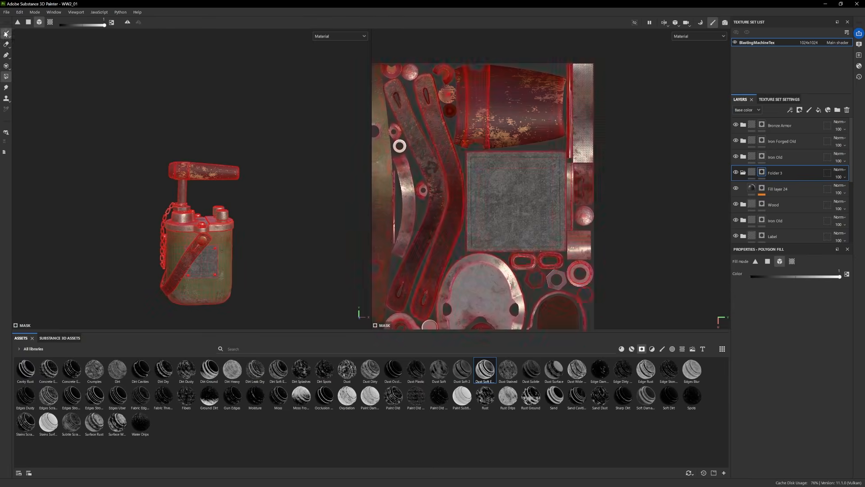
{"action": "left_click", "coordinate": [6, 34]}
Reveal Bronze Armor on the strap stud on the opposite side of the body with Polygon Fill.
{"action": "scroll", "coordinate": [239, 245], "scroll_direction": "up", "scroll_amount": 2}
{"action": "middle_click_drag", "start_coordinate": [239, 248], "coordinate": [245, 206], "text": "alt"}
{"action": "mouse_move", "coordinate": [266, 187]}
{"action": "left_mouse_down", "text": "alt"}
{"action": "mouse_move", "coordinate": [236, 236]}
{"action": "mouse_move", "coordinate": [198, 232]}
{"action": "left_mouse_up", "text": "alt"}
{"action": "left_click", "coordinate": [761, 126]}
{"action": "left_click", "coordinate": [6, 77]}
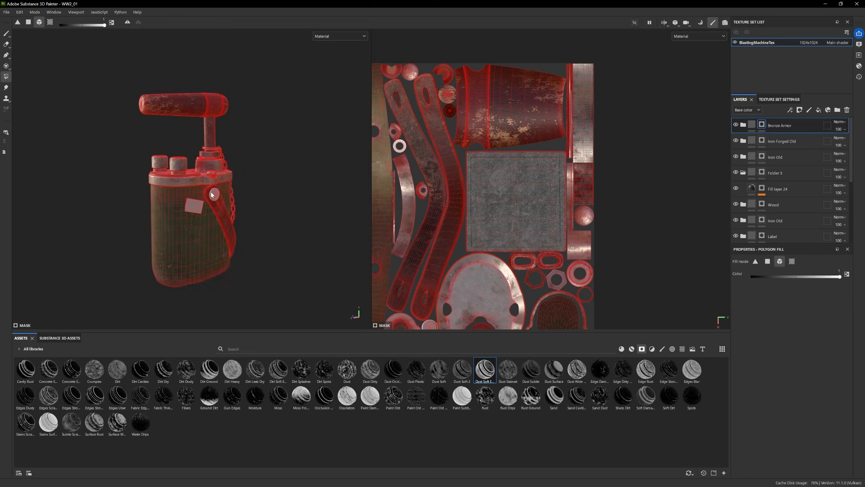
{"action": "left_click", "coordinate": [214, 193]}
{"action": "left_click", "coordinate": [6, 34]}
Check the machine from several sides and save the project.
{"action": "left_click_drag", "start_coordinate": [170, 196], "coordinate": [137, 201], "text": "alt"}
{"action": "scroll", "coordinate": [305, 247], "scroll_direction": "up", "scroll_amount": 2}
{"action": "left_click_drag", "start_coordinate": [305, 247], "coordinate": [106, 231], "text": "alt"}
{"action": "scroll", "coordinate": [217, 253], "scroll_direction": "down", "scroll_amount": 3}
{"action": "left_click_drag", "start_coordinate": [279, 257], "coordinate": [234, 271], "text": "alt"}
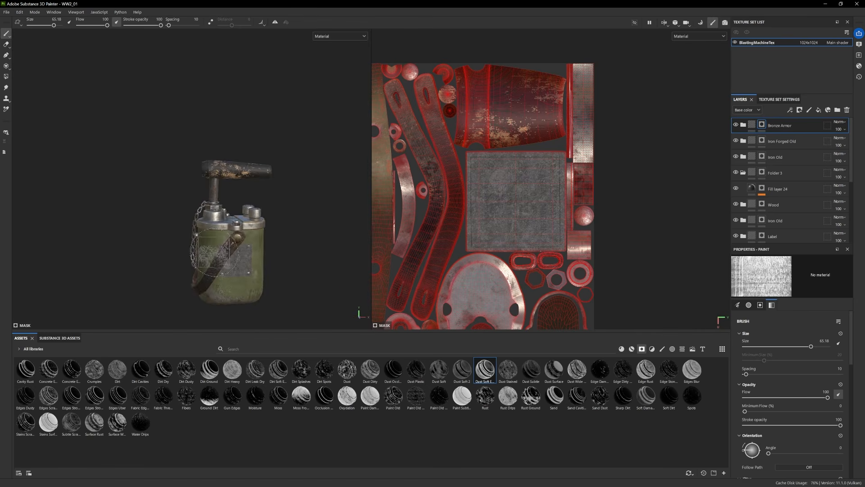
{"action": "middle_click_drag", "start_coordinate": [234, 271], "coordinate": [208, 243], "text": "alt"}
{"action": "left_click", "coordinate": [6, 12]}
{"action": "left_click", "coordinate": [23, 69]}
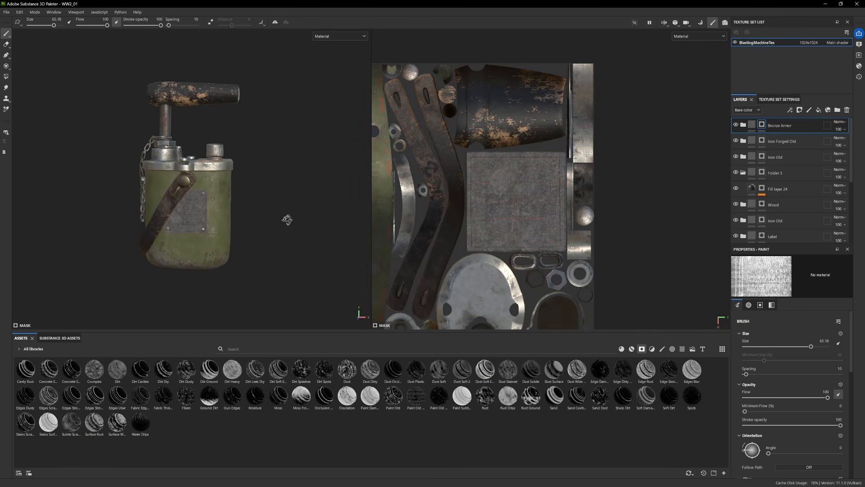
Search the material library for "tap" and add the Fabric Tarpaulin material at the top of the stack.
{"action": "left_click_drag", "start_coordinate": [288, 220], "coordinate": [199, 240], "text": "alt"}
{"action": "middle_click_drag", "start_coordinate": [200, 240], "coordinate": [253, 241], "text": "alt"}
{"action": "left_click", "coordinate": [632, 349]}
{"action": "left_click", "coordinate": [595, 352]}
{"action": "type", "text": "tap"}
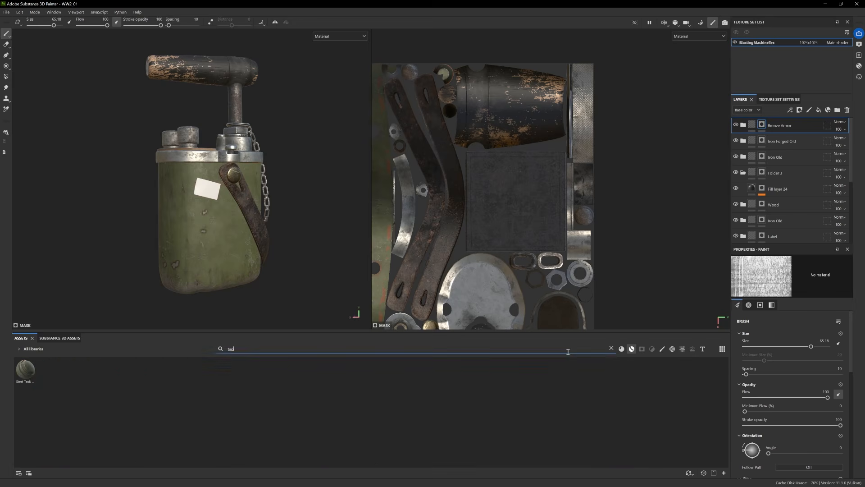
{"action": "left_click_drag", "start_coordinate": [48, 369], "coordinate": [797, 118]}
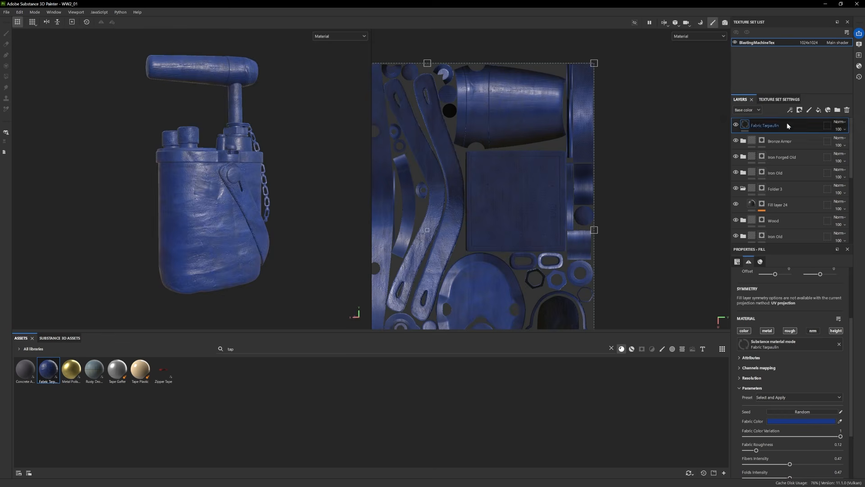
Hide the Fabric Tarpaulin layer and add the Duct Tape material at the top of the stack with a tiling of 1.47.
{"action": "left_click", "coordinate": [736, 125]}
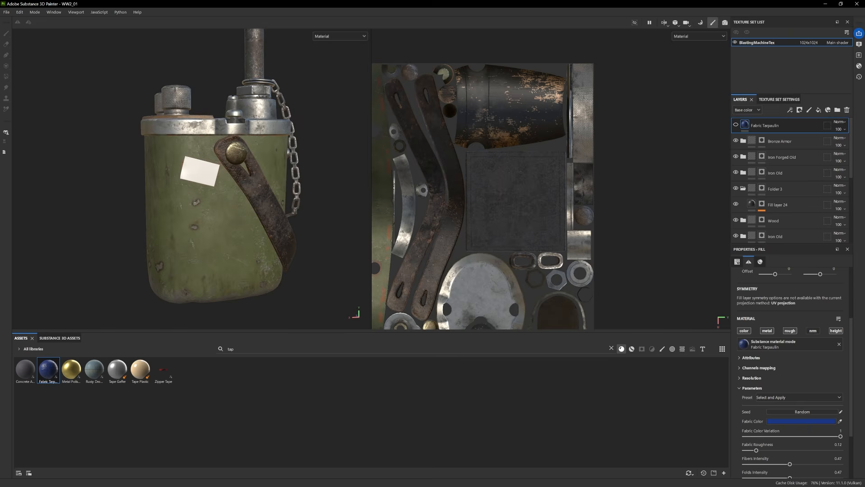
{"action": "left_click", "coordinate": [476, 337]}
{"action": "left_click_drag", "start_coordinate": [393, 369], "coordinate": [769, 119]}
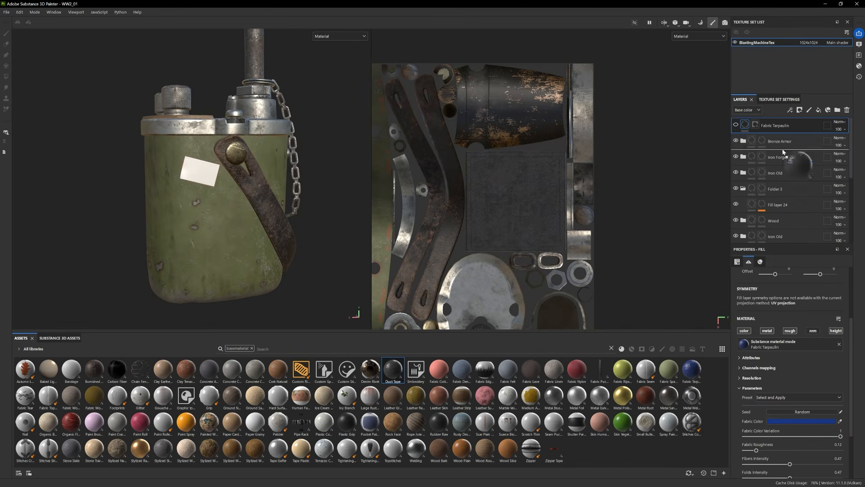
{"action": "scroll", "coordinate": [775, 388], "scroll_direction": "up", "scroll_amount": 3}
{"action": "left_click_drag", "start_coordinate": [778, 332], "coordinate": [778, 332]}
Give the Duct Tape layer a black mask and reveal it only on the body's label plate with Polygon Fill.
{"action": "right_click", "coordinate": [788, 128]}
{"action": "key", "text": "4"}
{"action": "left_click", "coordinate": [207, 178]}
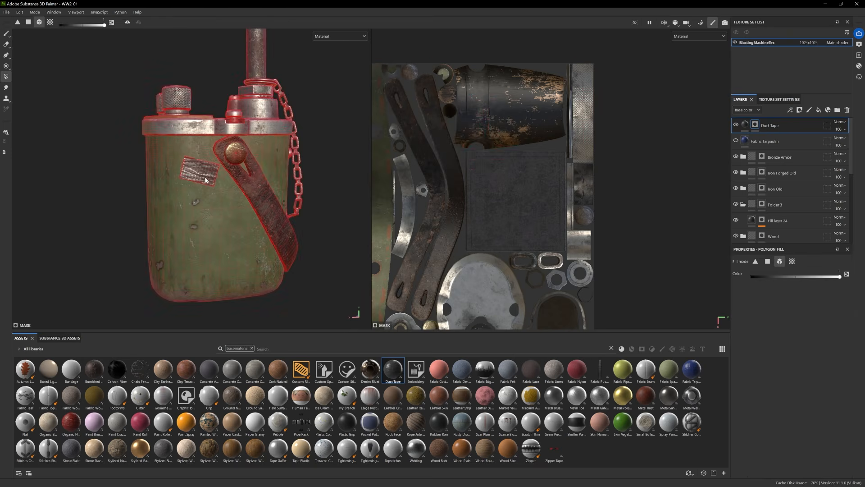
{"action": "key", "text": "1"}
{"action": "left_click_drag", "start_coordinate": [252, 198], "coordinate": [282, 212], "text": "alt"}
{"action": "right_click_drag", "start_coordinate": [281, 211], "coordinate": [283, 220], "text": "alt"}
{"action": "right_click_drag", "start_coordinate": [282, 221], "coordinate": [283, 215], "text": "alt"}
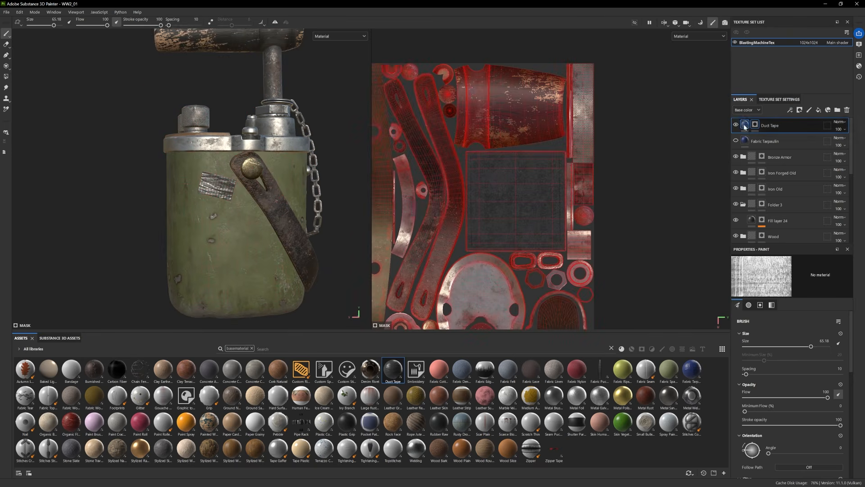
Set the Duct Tape's Big Wrinkles to 0.41, Small Wrinkles to 0.21 and Fibers Wear to 0.
{"action": "left_click", "coordinate": [745, 125]}
{"action": "scroll", "coordinate": [775, 398], "scroll_direction": "down", "scroll_amount": 3}
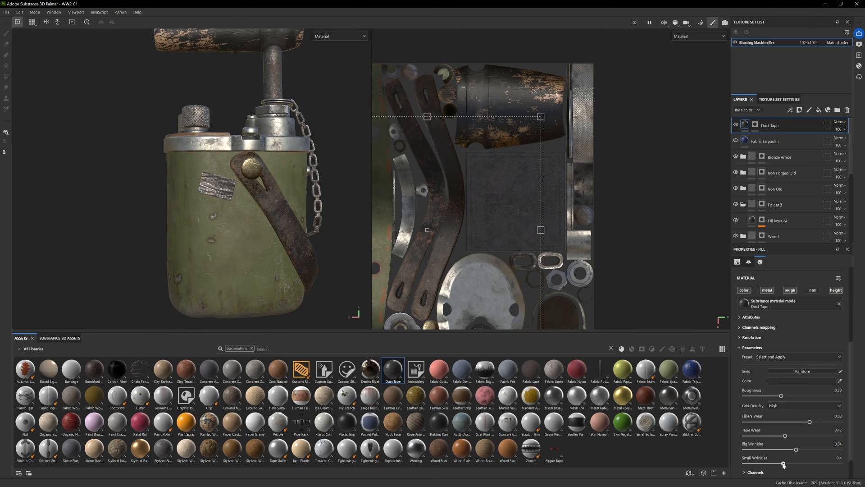
{"action": "left_click_drag", "start_coordinate": [761, 464], "coordinate": [784, 450]}
{"action": "scroll", "coordinate": [782, 391], "scroll_direction": "down", "scroll_amount": 2}
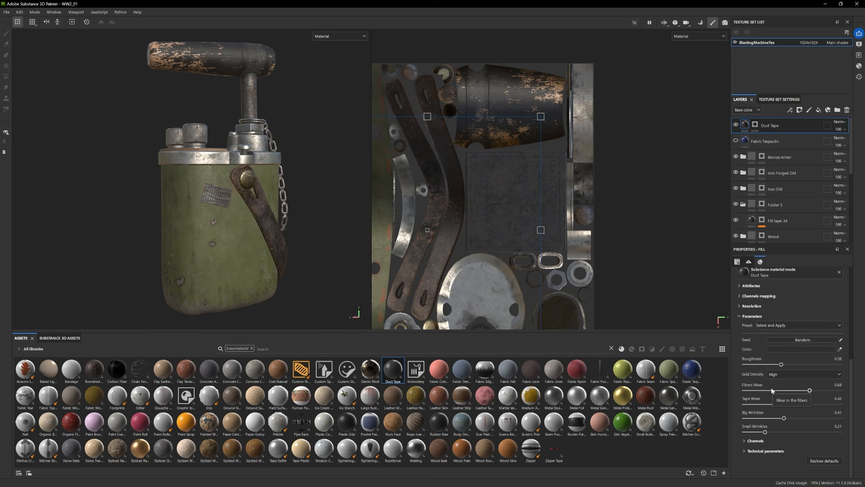
{"action": "scroll", "coordinate": [785, 374], "scroll_direction": "down", "scroll_amount": 1}
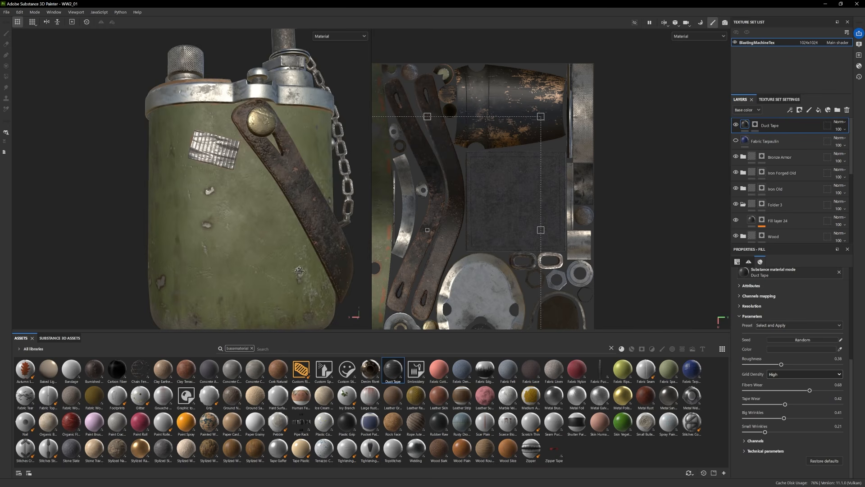
{"action": "left_click_drag", "start_coordinate": [809, 390], "coordinate": [724, 389]}
{"action": "left_click", "coordinate": [778, 451]}
{"action": "scroll", "coordinate": [782, 444], "scroll_direction": "down", "scroll_amount": 3}
{"action": "scroll", "coordinate": [781, 439], "scroll_direction": "down", "scroll_amount": 1}
{"action": "mouse_move", "coordinate": [795, 437]}
{"action": "left_mouse_down"}
{"action": "mouse_move", "coordinate": [836, 438]}
{"action": "mouse_move", "coordinate": [780, 444]}
{"action": "left_mouse_up"}
{"action": "key", "text": "ctrl+z"}
{"action": "scroll", "coordinate": [811, 441], "scroll_direction": "down", "scroll_amount": 1}
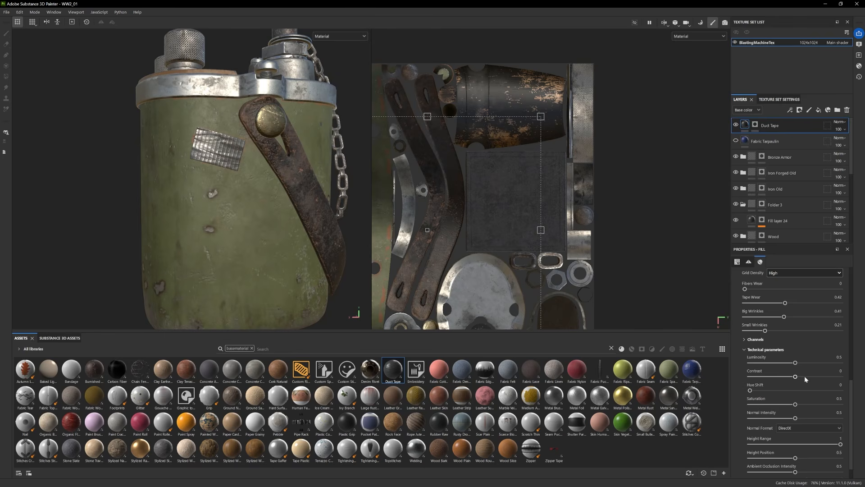
{"action": "scroll", "coordinate": [794, 356], "scroll_direction": "up", "scroll_amount": 8}
{"action": "scroll", "coordinate": [163, 206], "scroll_direction": "down", "scroll_amount": 3}
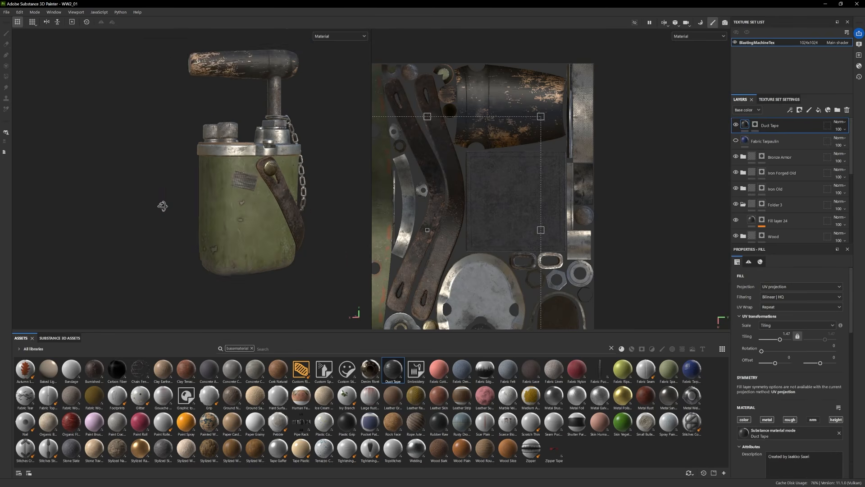
{"action": "scroll", "coordinate": [162, 206], "scroll_direction": "up", "scroll_amount": 3}
Add a fill layer above the tape with a near-black base color and a metallic value of 0.7687.
{"action": "left_click", "coordinate": [819, 110]}
{"action": "left_click", "coordinate": [788, 472]}
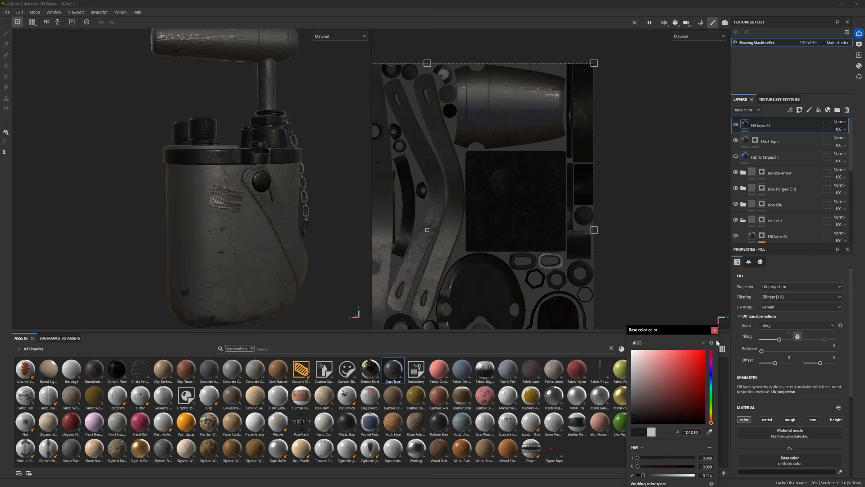
{"action": "left_click", "coordinate": [715, 330]}
{"action": "scroll", "coordinate": [832, 380], "scroll_direction": "down", "scroll_amount": 1}
{"action": "left_click", "coordinate": [794, 401]}
{"action": "scroll", "coordinate": [802, 435], "scroll_direction": "down", "scroll_amount": 2}
{"action": "left_click", "coordinate": [811, 441]}
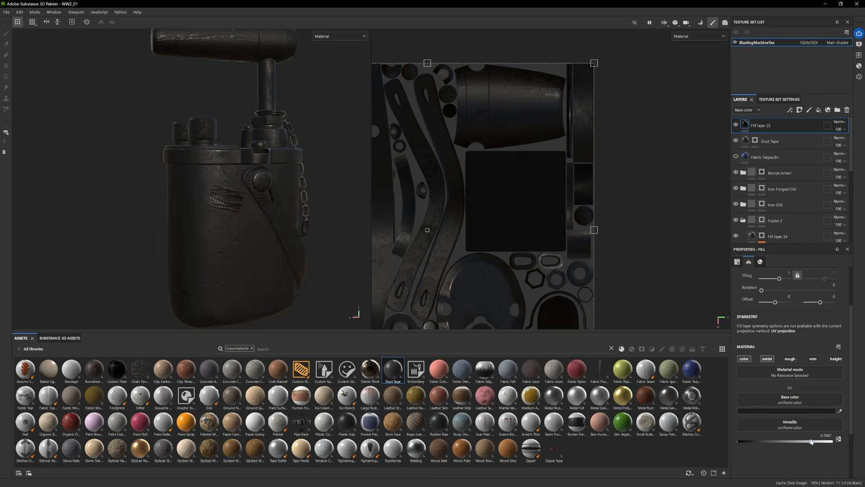
Give the dark fill layer a black mask and choose the Marker brush by searching the brushes for "mark".
{"action": "right_click", "coordinate": [776, 127]}
{"action": "left_click", "coordinate": [782, 149]}
{"action": "right_click", "coordinate": [780, 129]}
{"action": "left_click", "coordinate": [789, 141]}
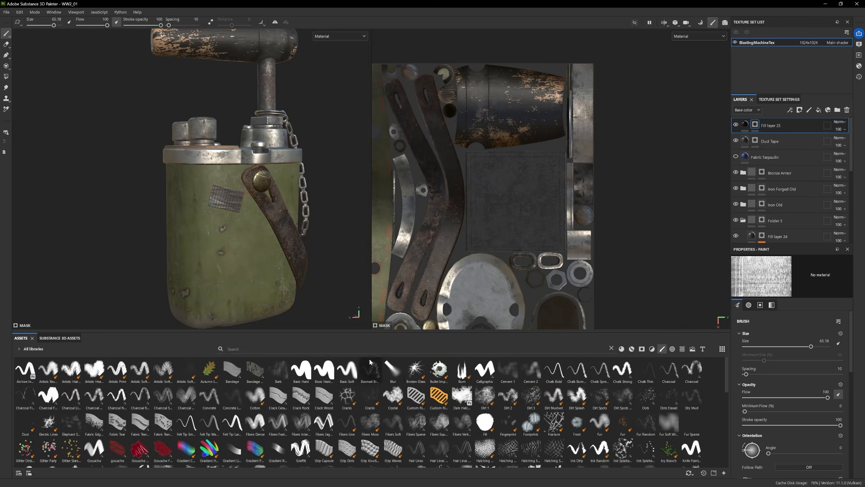
{"action": "left_click", "coordinate": [365, 347]}
{"action": "type", "text": "mark"}
{"action": "left_click", "coordinate": [48, 370]}
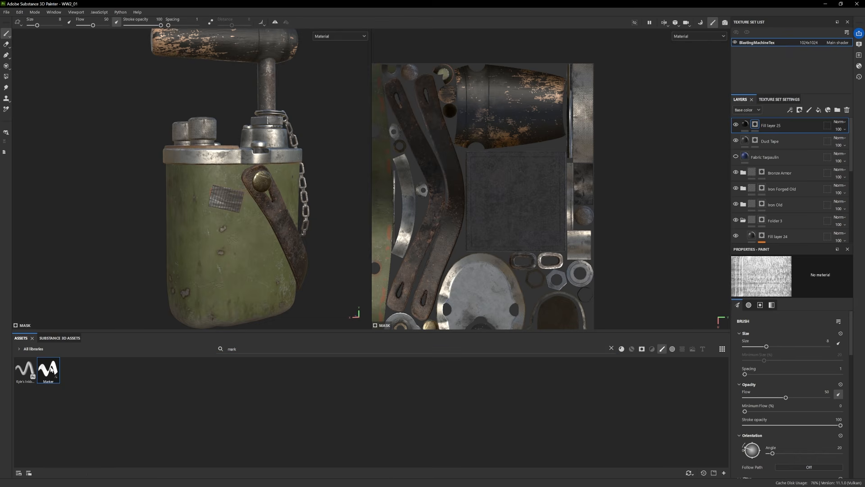
Hand-write the number 1327 on the duct tape label with the Marker brush at size 2.66.
{"action": "scroll", "coordinate": [228, 203], "scroll_direction": "up", "scroll_amount": 2}
{"action": "left_click_drag", "start_coordinate": [215, 200], "coordinate": [210, 203], "text": "alt"}
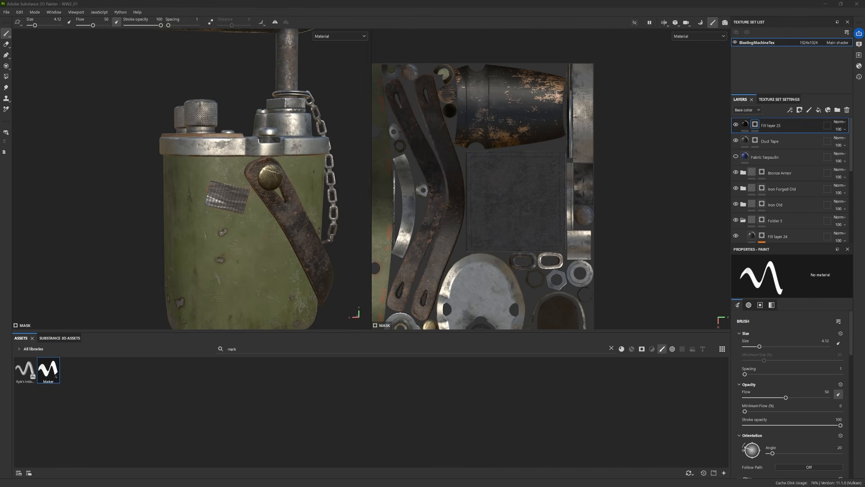
{"action": "mouse_move", "coordinate": [217, 205]}
{"action": "left_mouse_down", "text": "alt"}
{"action": "mouse_move", "coordinate": [216, 218]}
{"action": "mouse_move", "coordinate": [216, 210]}
{"action": "left_mouse_up", "text": "alt"}
{"action": "scroll", "coordinate": [216, 210], "scroll_direction": "up", "scroll_amount": 2}
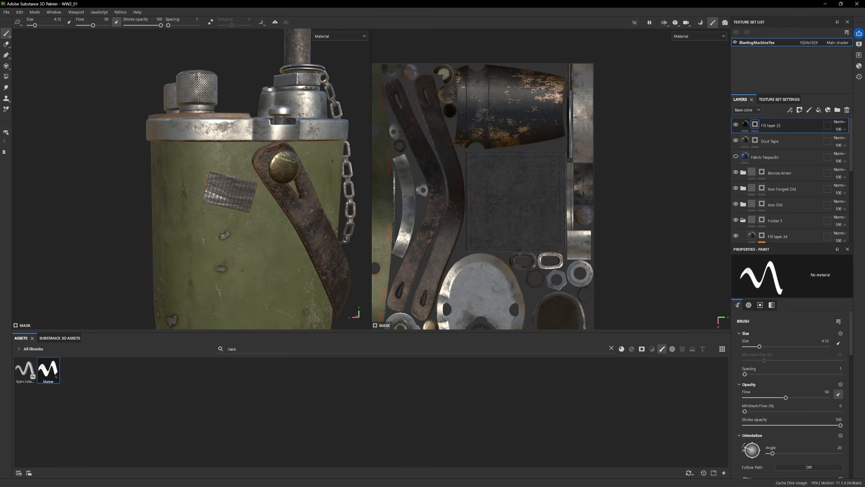
{"action": "left_click", "coordinate": [748, 304]}
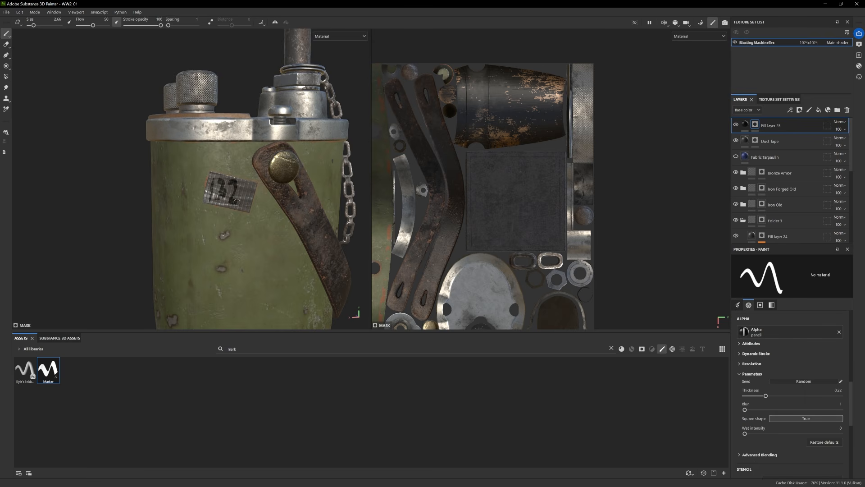
{"action": "left_click_drag", "start_coordinate": [244, 183], "coordinate": [249, 195]}
{"action": "mouse_move", "coordinate": [269, 224]}
{"action": "left_mouse_down", "text": "alt"}
{"action": "mouse_move", "coordinate": [293, 221]}
{"action": "mouse_move", "coordinate": [286, 211]}
{"action": "left_mouse_up", "text": "alt"}
{"action": "mouse_move", "coordinate": [397, 202]}
{"action": "left_mouse_down", "text": "alt"}
{"action": "mouse_move", "coordinate": [447, 200]}
{"action": "mouse_move", "coordinate": [471, 183]}
{"action": "left_mouse_up", "text": "alt"}
{"action": "scroll", "coordinate": [479, 169], "scroll_direction": "up", "scroll_amount": 4}
{"action": "key", "text": "ctrl+z"}
{"action": "key", "text": "ctrl+z"}
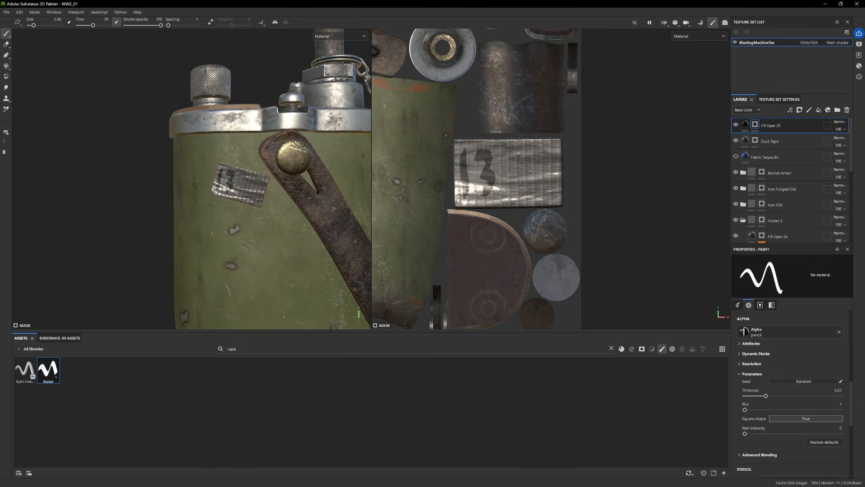
{"action": "key", "text": "ctrl+y"}
{"action": "mouse_move", "coordinate": [203, 235]}
{"action": "left_mouse_down", "text": "alt"}
{"action": "mouse_move", "coordinate": [193, 232]}
{"action": "mouse_move", "coordinate": [225, 227]}
{"action": "left_mouse_up", "text": "alt"}
Erase patches of the handwritten number with the Dirt 1 brush at about size 5 so it looks worn.
{"action": "key", "text": "e"}
{"action": "left_click", "coordinate": [612, 348]}
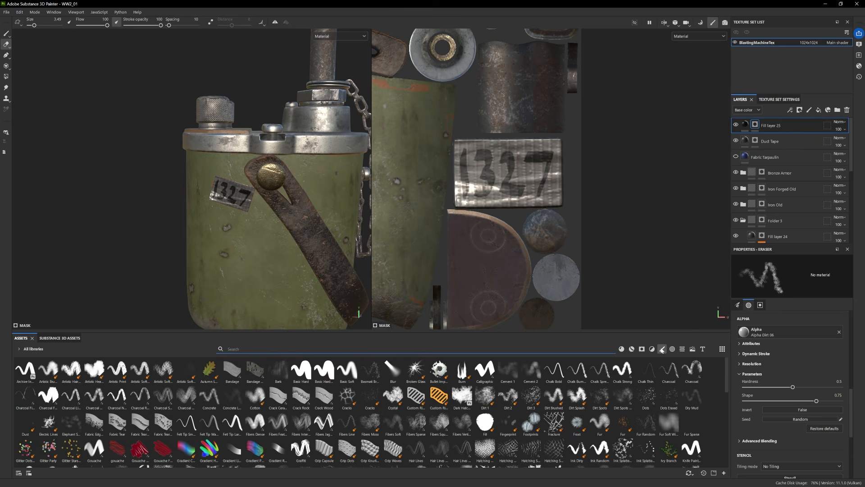
{"action": "left_click", "coordinate": [493, 405]}
{"action": "left_click_drag", "start_coordinate": [279, 265], "coordinate": [266, 266], "text": "alt"}
{"action": "left_click", "coordinate": [239, 199]}
{"action": "left_click_drag", "start_coordinate": [217, 244], "coordinate": [189, 245], "text": "alt"}
{"action": "left_click", "coordinate": [221, 186]}
{"action": "left_click_drag", "start_coordinate": [135, 247], "coordinate": [151, 252], "text": "alt"}
{"action": "right_click_drag", "start_coordinate": [150, 253], "coordinate": [260, 280], "text": "alt"}
{"action": "right_click_drag", "start_coordinate": [259, 190], "coordinate": [245, 190], "text": "ctrl"}
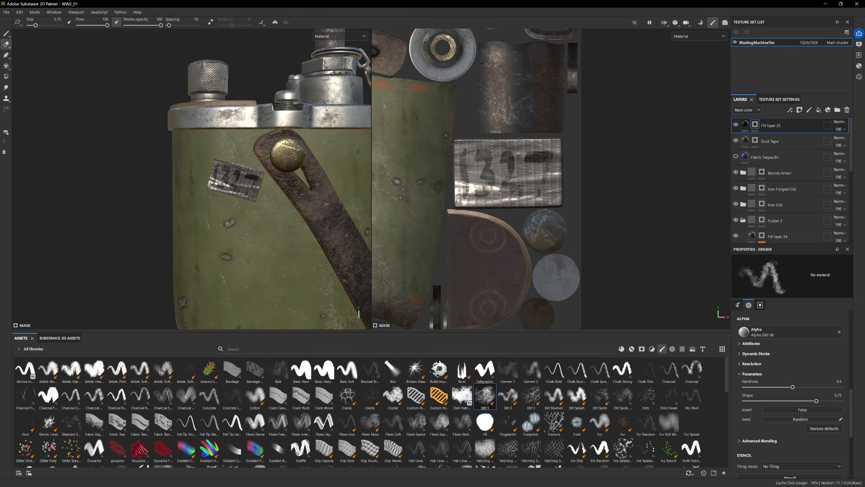
{"action": "left_click_drag", "start_coordinate": [266, 179], "coordinate": [239, 262], "text": "alt"}
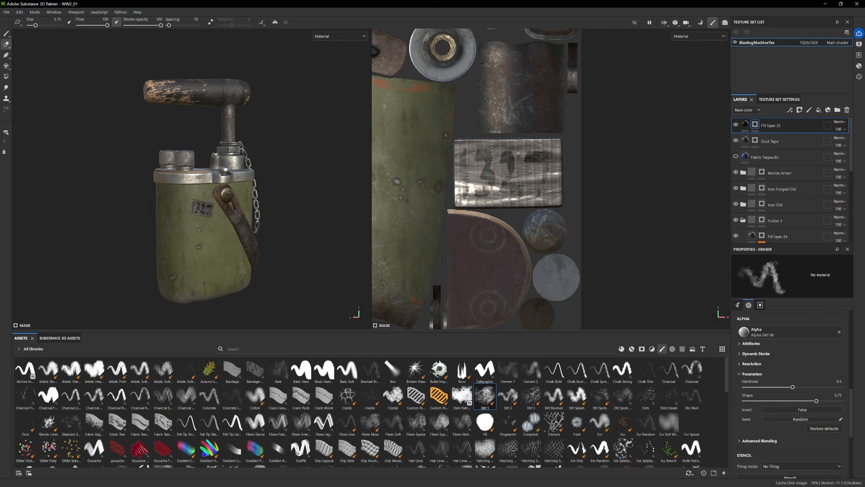
Add a grey fill layer with a black mask, metallic 1 and a height of -0.0961.
{"action": "left_click", "coordinate": [819, 110]}
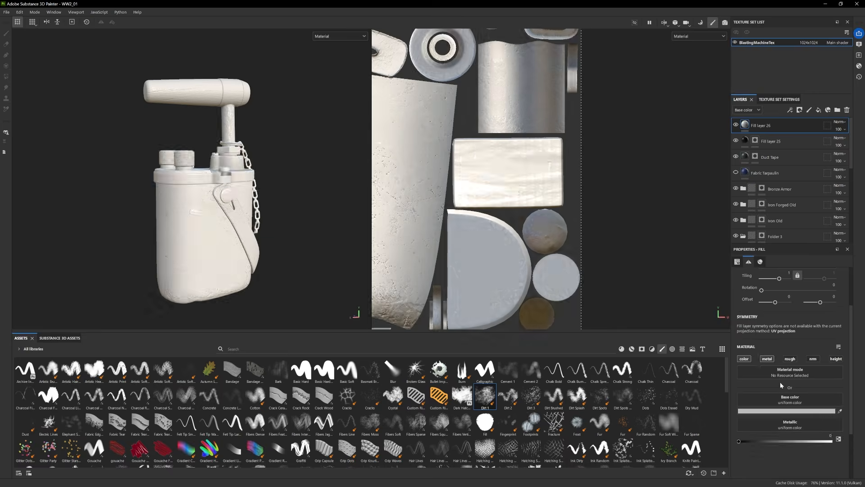
{"action": "left_click", "coordinate": [786, 411]}
{"action": "right_click", "coordinate": [806, 127]}
{"action": "left_click", "coordinate": [849, 141]}
{"action": "left_click", "coordinate": [745, 125]}
{"action": "left_click", "coordinate": [836, 358]}
{"action": "left_click_drag", "start_coordinate": [785, 470], "coordinate": [779, 470]}
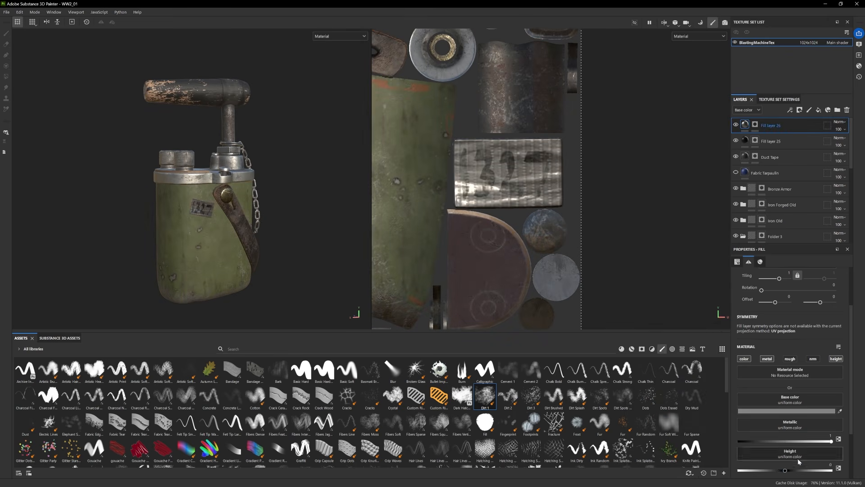
Target the new layer's mask, load Arial Black as the brush alpha and set its text to "NO. 13827-B".
{"action": "left_click", "coordinate": [703, 348]}
{"action": "scroll", "coordinate": [354, 409], "scroll_direction": "down", "scroll_amount": 2}
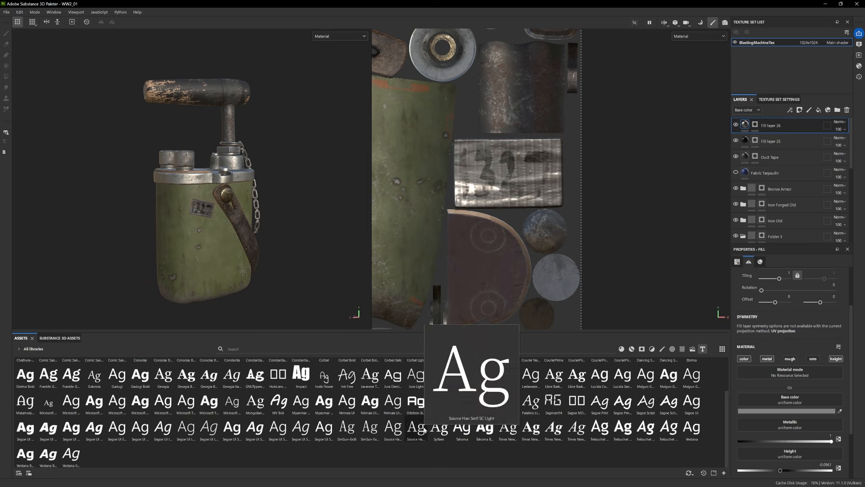
{"action": "scroll", "coordinate": [264, 418], "scroll_direction": "up", "scroll_amount": 2}
{"action": "left_click", "coordinate": [755, 125]}
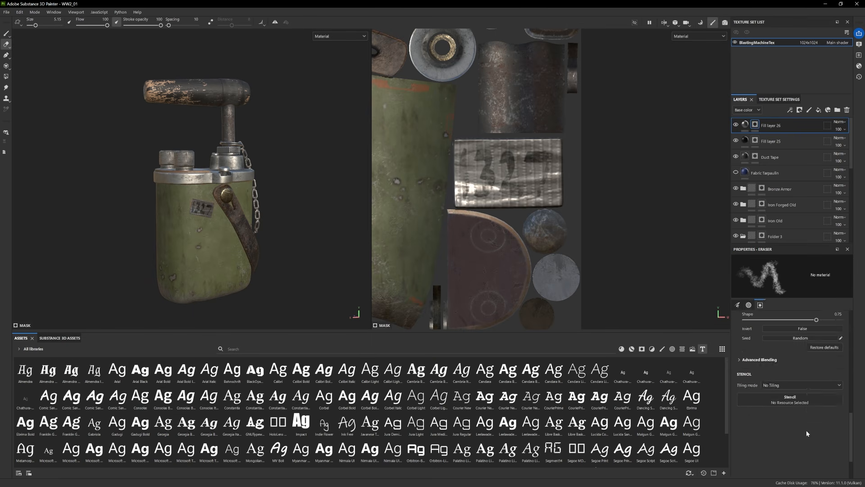
{"action": "scroll", "coordinate": [807, 432], "scroll_direction": "up", "scroll_amount": 4}
{"action": "left_click", "coordinate": [140, 370]}
{"action": "left_click_drag", "start_coordinate": [791, 395], "coordinate": [757, 395]}
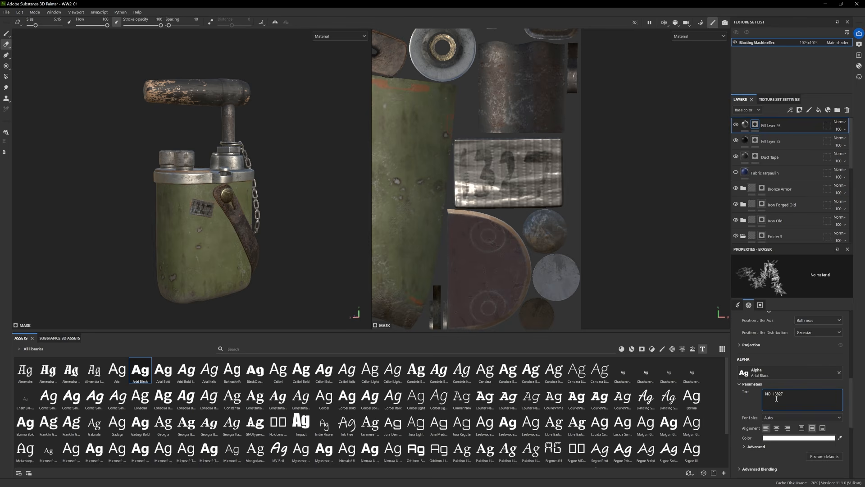
{"action": "scroll", "coordinate": [263, 169], "scroll_direction": "up", "scroll_amount": 3}
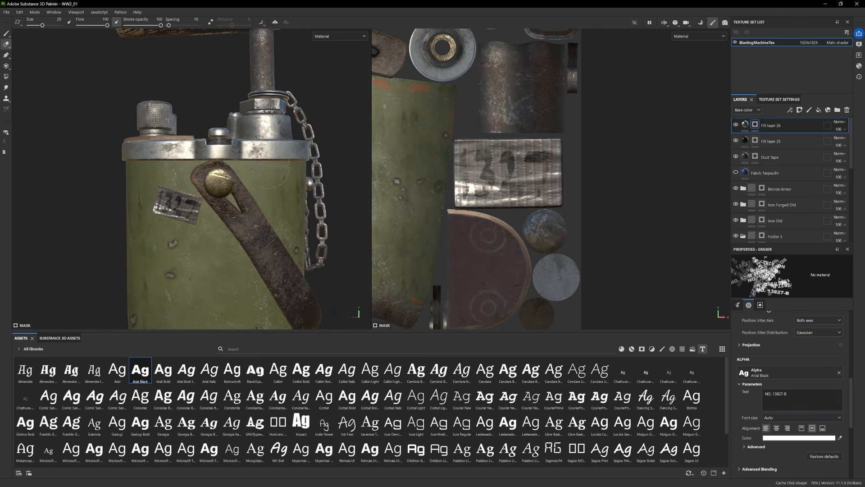
Stamp the "NO. 13827-B" text near the body's upper rim beside the strap with the paint brush at size 17.87.
{"action": "key", "text": "b"}
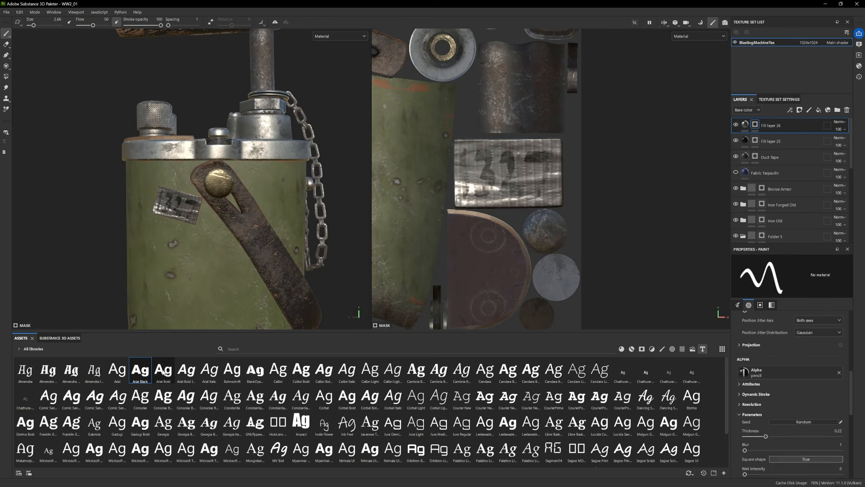
{"action": "right_click_drag", "start_coordinate": [260, 160], "coordinate": [291, 159], "text": "ctrl"}
{"action": "scroll", "coordinate": [813, 424], "scroll_direction": "down", "scroll_amount": 3}
{"action": "scroll", "coordinate": [788, 356], "scroll_direction": "up", "scroll_amount": 8}
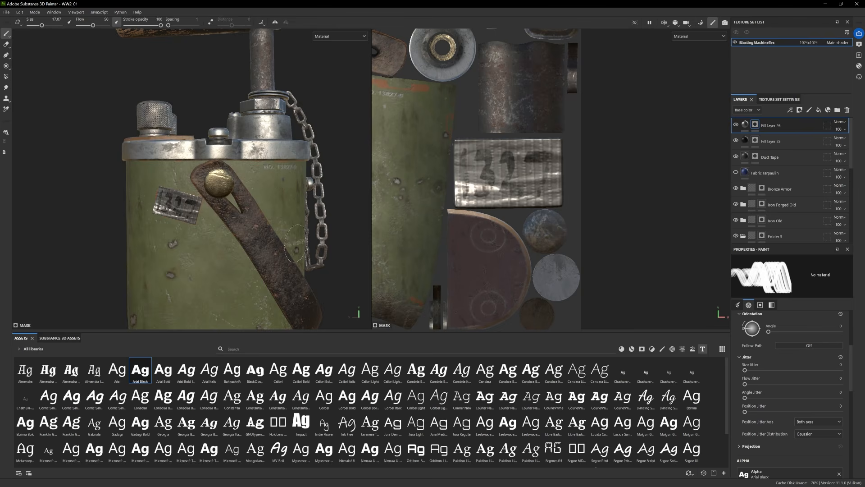
Set the base color of the stamped number's fill layer to grey 616161.
{"action": "scroll", "coordinate": [296, 244], "scroll_direction": "down", "scroll_amount": 3}
{"action": "left_click", "coordinate": [745, 124]}
{"action": "left_click", "coordinate": [788, 441]}
{"action": "left_click", "coordinate": [632, 396]}
{"action": "mouse_move", "coordinate": [194, 246]}
{"action": "left_mouse_down", "text": "alt"}
{"action": "mouse_move", "coordinate": [165, 248]}
{"action": "mouse_move", "coordinate": [200, 253]}
{"action": "left_mouse_up", "text": "alt"}
{"action": "middle_click_drag", "start_coordinate": [200, 252], "coordinate": [189, 210], "text": "alt"}
{"action": "scroll", "coordinate": [200, 252], "scroll_direction": "up", "scroll_amount": 1}
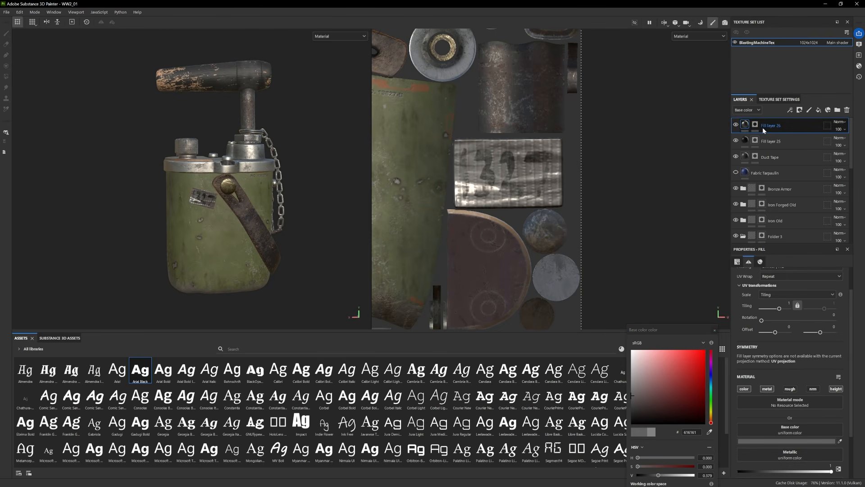
Add a color-only fill layer on top with the Surface Worn smart mask and a dark brown base color.
{"action": "left_click", "coordinate": [818, 110]}
{"action": "left_click", "coordinate": [744, 389], "text": "alt"}
{"action": "left_click", "coordinate": [714, 330]}
{"action": "left_click", "coordinate": [642, 349]}
{"action": "left_click_drag", "start_coordinate": [94, 422], "coordinate": [757, 125]}
{"action": "scroll", "coordinate": [242, 250], "scroll_direction": "up", "scroll_amount": 4}
{"action": "key", "text": "ctrl+z"}
{"action": "left_click", "coordinate": [744, 125]}
{"action": "left_click", "coordinate": [786, 441]}
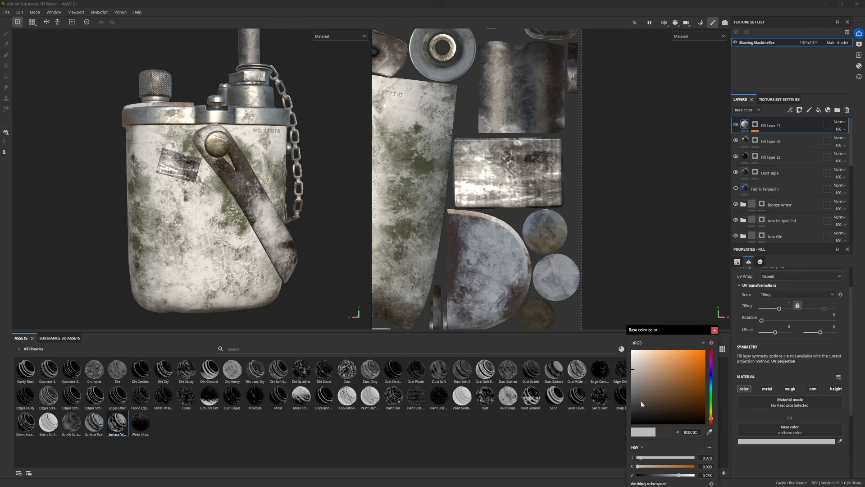
{"action": "left_click_drag", "start_coordinate": [640, 401], "coordinate": [663, 404]}
Move the brown dirt layer into a new folder with a black mask and reveal it on the tape label with Polygon Fill.
{"action": "left_click", "coordinate": [837, 110]}
{"action": "left_click_drag", "start_coordinate": [779, 141], "coordinate": [780, 126]}
{"action": "right_click", "coordinate": [779, 127]}
{"action": "left_click", "coordinate": [798, 139]}
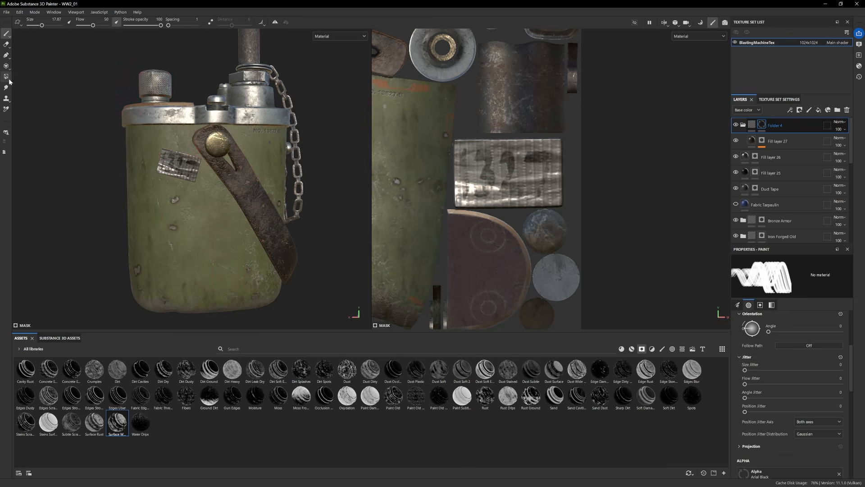
{"action": "left_click", "coordinate": [7, 77]}
{"action": "left_click", "coordinate": [179, 165]}
{"action": "left_click", "coordinate": [6, 34]}
{"action": "scroll", "coordinate": [225, 190], "scroll_direction": "down", "scroll_amount": 4}
{"action": "left_click_drag", "start_coordinate": [225, 190], "coordinate": [252, 203], "text": "alt"}
Add a color-only fill layer in the tape's dirt folder, give it the Stains Scratched smart mask and reduce a mask setting.
{"action": "left_click", "coordinate": [781, 141]}
{"action": "left_click", "coordinate": [818, 110]}
{"action": "left_click", "coordinate": [744, 388], "text": "alt"}
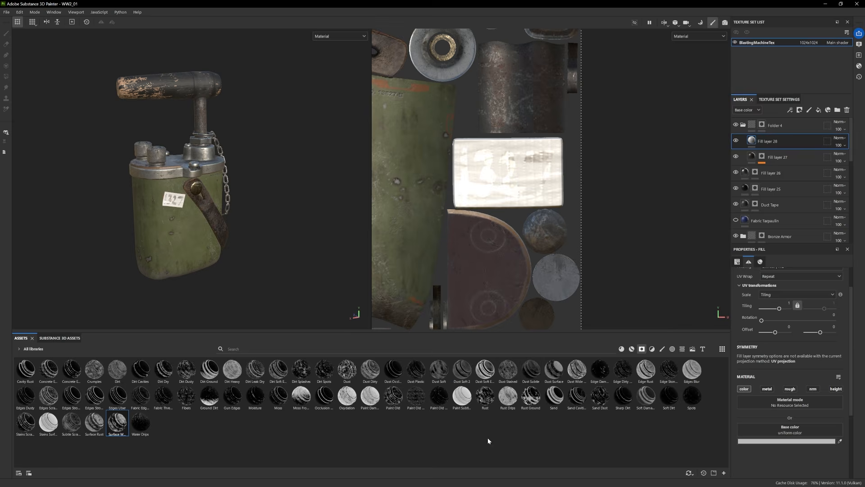
{"action": "left_click_drag", "start_coordinate": [26, 423], "coordinate": [761, 142]}
{"action": "scroll", "coordinate": [191, 203], "scroll_direction": "up", "scroll_amount": 4}
{"action": "left_click_drag", "start_coordinate": [225, 203], "coordinate": [225, 191], "text": "alt"}
{"action": "left_click", "coordinate": [782, 153]}
{"action": "left_click_drag", "start_coordinate": [844, 417], "coordinate": [805, 417]}
Set the stains layer's base color to black, enable its metallic channel and set metallic to 1.
{"action": "left_click", "coordinate": [752, 141]}
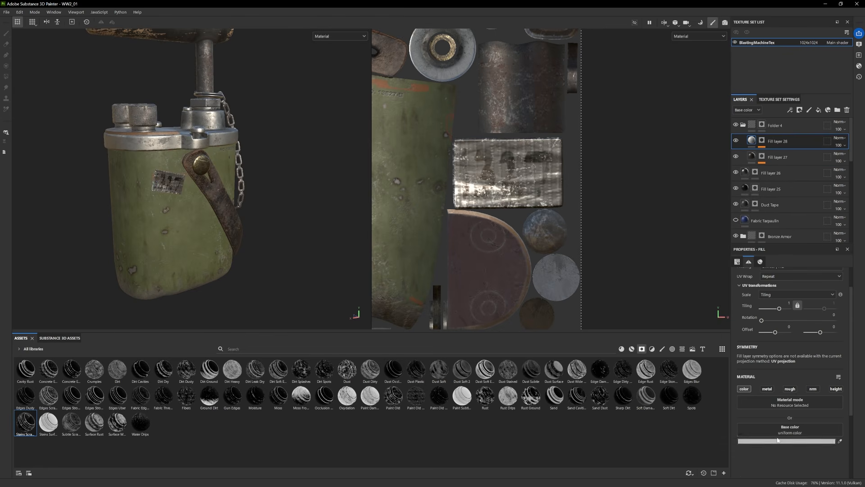
{"action": "left_click", "coordinate": [777, 440]}
{"action": "left_click_drag", "start_coordinate": [644, 396], "coordinate": [631, 422]}
{"action": "left_click", "coordinate": [767, 389]}
{"action": "left_click_drag", "start_coordinate": [766, 471], "coordinate": [833, 472]}
{"action": "scroll", "coordinate": [216, 202], "scroll_direction": "down", "scroll_amount": 3}
{"action": "left_click_drag", "start_coordinate": [217, 203], "coordinate": [243, 235], "text": "alt"}
Adjust the Mask Editor generator settings on Fill layer 3's mask in the painted military metal folder.
{"action": "scroll", "coordinate": [744, 172], "scroll_direction": "down", "scroll_amount": 5}
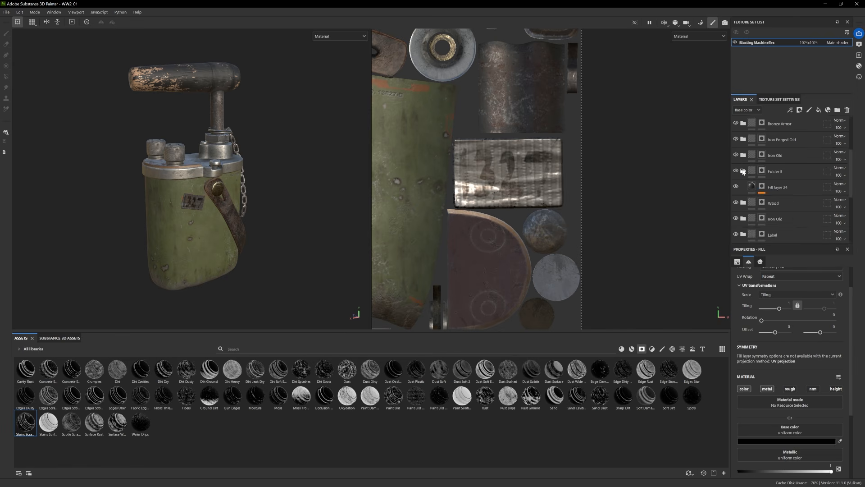
{"action": "scroll", "coordinate": [743, 172], "scroll_direction": "down", "scroll_amount": 5}
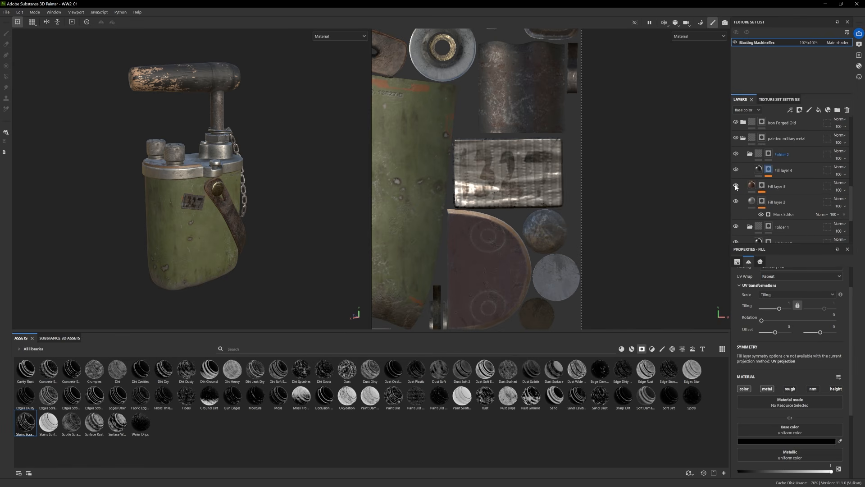
{"action": "left_click", "coordinate": [761, 185]}
{"action": "left_click", "coordinate": [784, 207]}
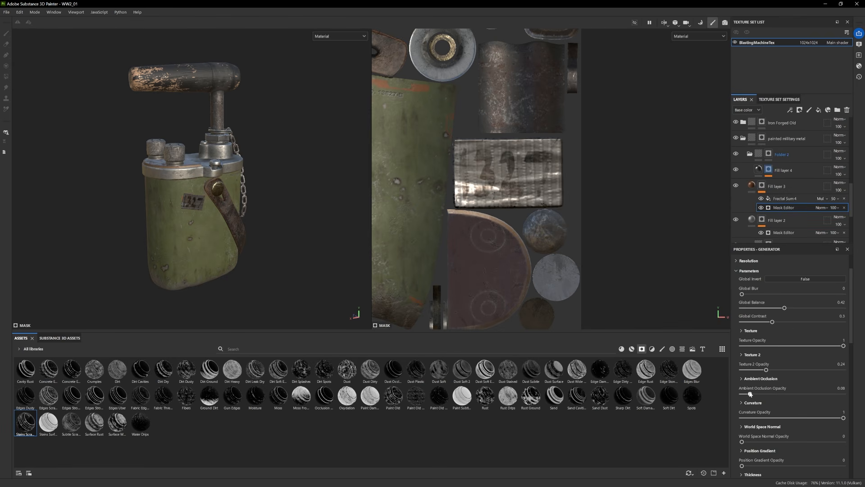
{"action": "left_click_drag", "start_coordinate": [774, 418], "coordinate": [779, 419]}
{"action": "left_click_drag", "start_coordinate": [220, 214], "coordinate": [151, 219], "text": "alt"}
{"action": "middle_click_drag", "start_coordinate": [152, 220], "coordinate": [159, 192], "text": "alt"}
{"action": "scroll", "coordinate": [158, 191], "scroll_direction": "up", "scroll_amount": 1}
{"action": "left_click", "coordinate": [750, 154]}
Add a new fill layer with a black mask above Folder 4.
{"action": "scroll", "coordinate": [790, 164], "scroll_direction": "up", "scroll_amount": 5}
{"action": "left_click", "coordinate": [801, 126]}
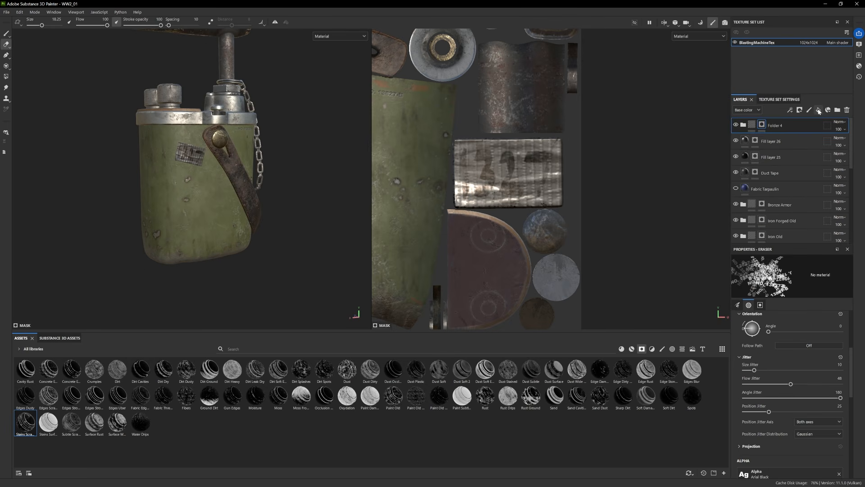
{"action": "left_click", "coordinate": [818, 110]}
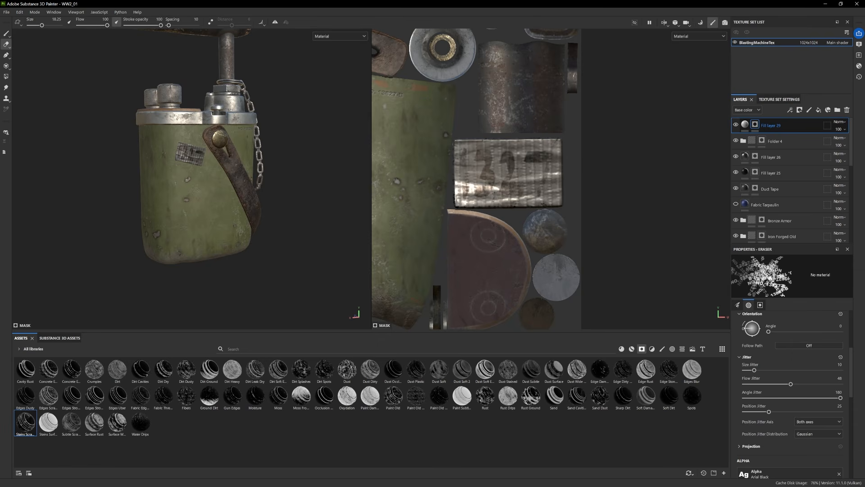
{"action": "right_click", "coordinate": [275, 302]}
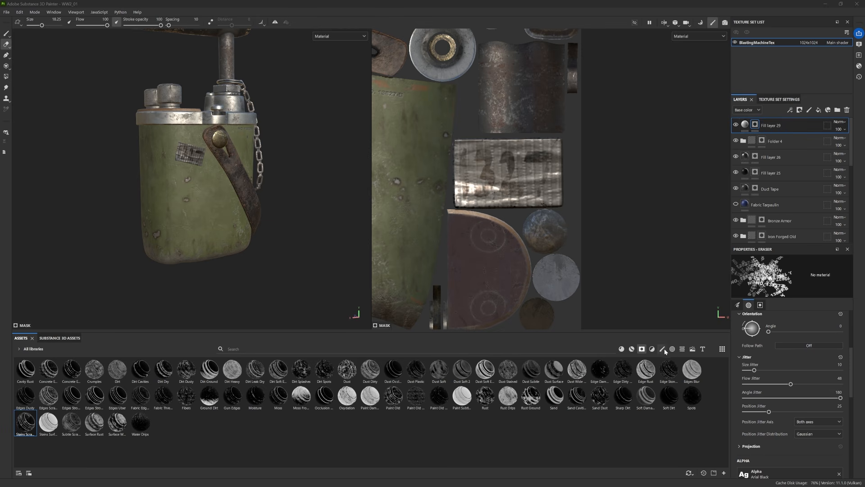
Load the Ink Free font as the eraser's alpha and set its text to "P.R.".
{"action": "left_click", "coordinate": [703, 348]}
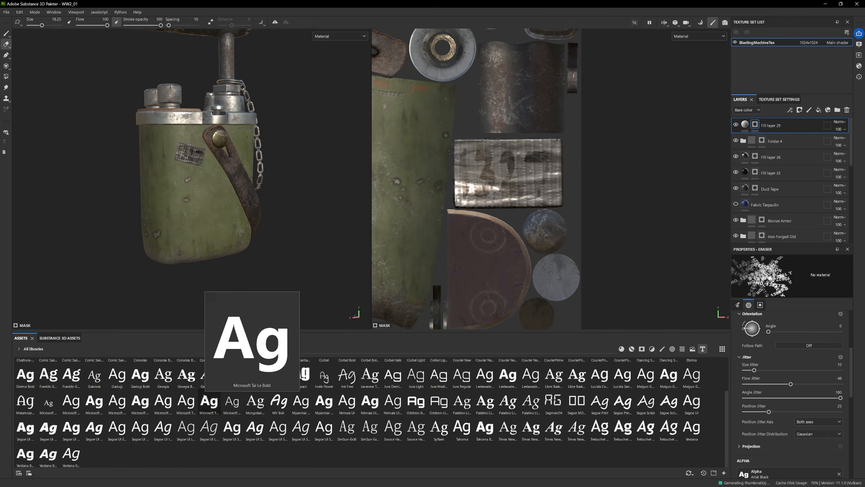
{"action": "mouse_move", "coordinate": [314, 389]}
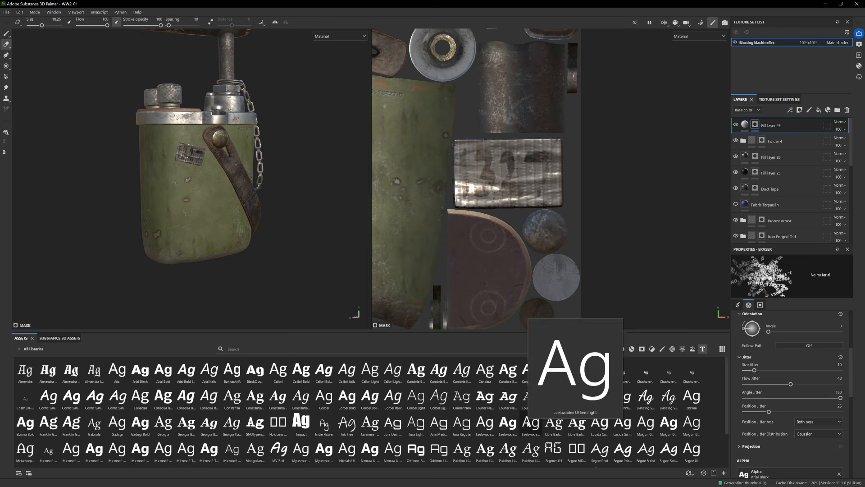
{"action": "scroll", "coordinate": [492, 428], "scroll_direction": "down", "scroll_amount": 2}
{"action": "left_click_drag", "start_coordinate": [359, 380], "coordinate": [774, 434]}
{"action": "left_click", "coordinate": [784, 466]}
{"action": "key", "text": "ctrl+a"}
{"action": "type", "text": "P.R. 6/12/44"}
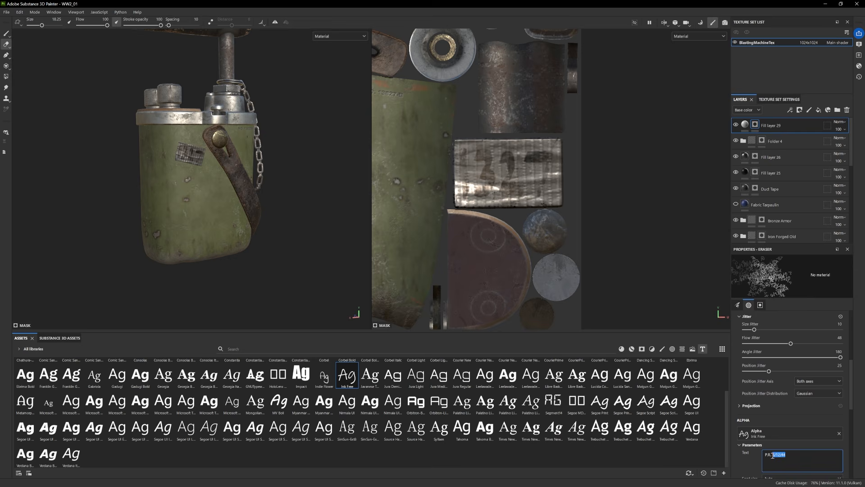
{"action": "key", "text": "BackSpace"}
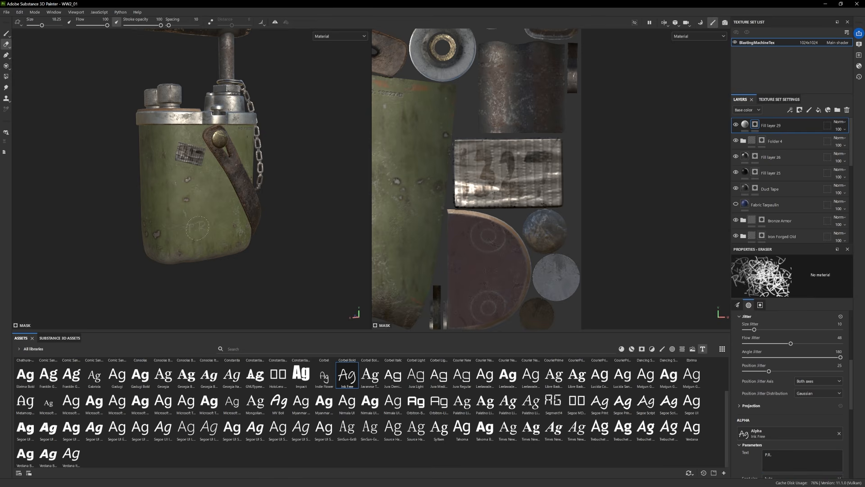
Paint the Ink Free texts "P.R." and "6/12/44" in the new layer's mask on the lower green body near the strap.
{"action": "key", "text": "1"}
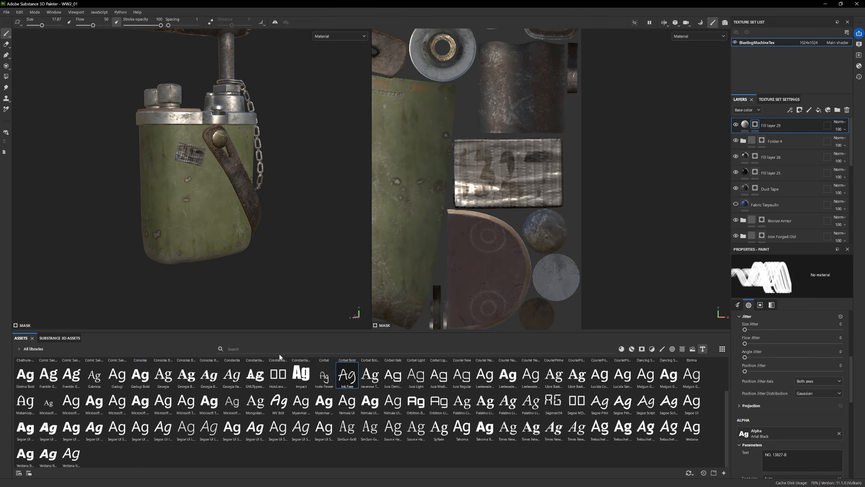
{"action": "left_click", "coordinate": [346, 376]}
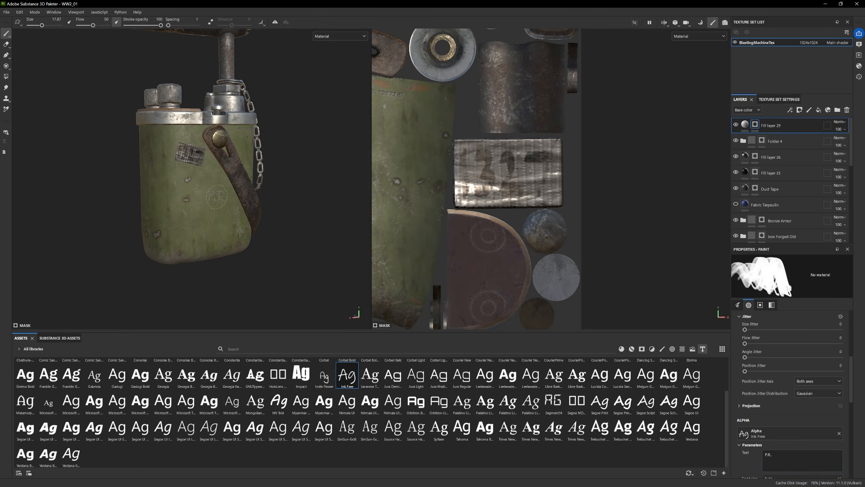
{"action": "type", "text": "6/12/44"}
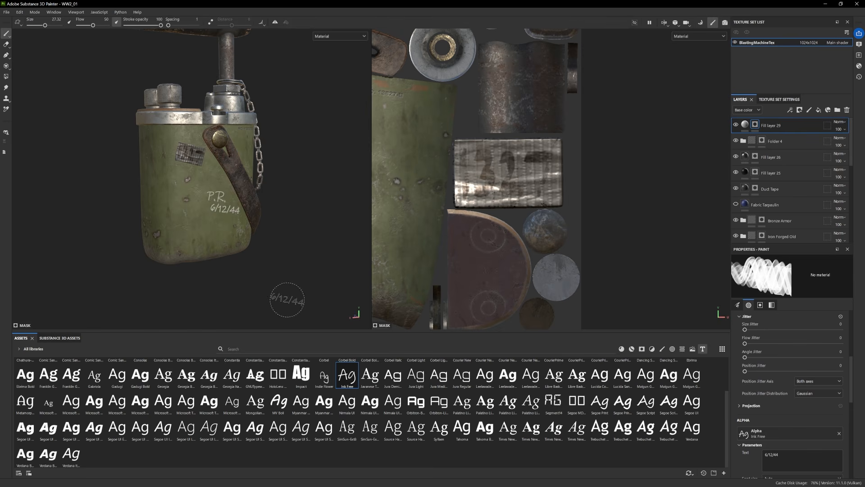
Set the handwritten text layer's base color to black, with metallic 1 and roughness 1.
{"action": "scroll", "coordinate": [300, 261], "scroll_direction": "down", "scroll_amount": 3}
{"action": "left_click_drag", "start_coordinate": [287, 300], "coordinate": [289, 270], "text": "alt"}
{"action": "scroll", "coordinate": [289, 270], "scroll_direction": "up", "scroll_amount": 3}
{"action": "left_click", "coordinate": [745, 125]}
{"action": "left_click", "coordinate": [787, 441]}
{"action": "left_click", "coordinate": [633, 402]}
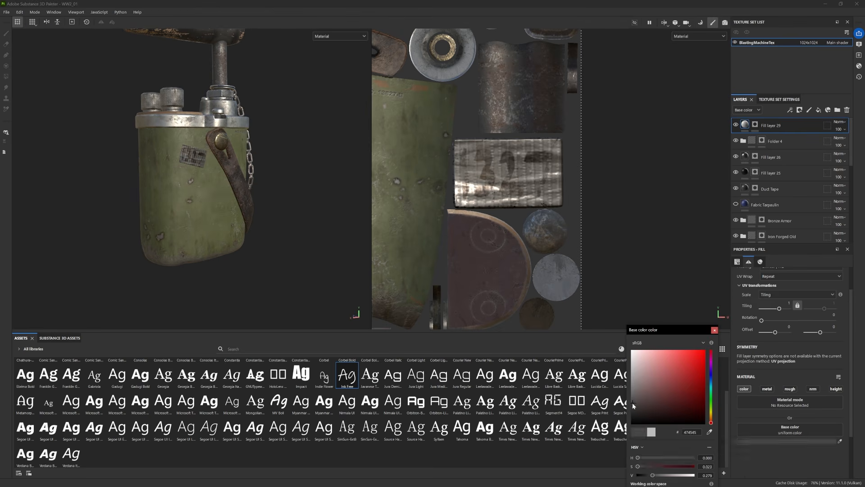
{"action": "left_click", "coordinate": [715, 330]}
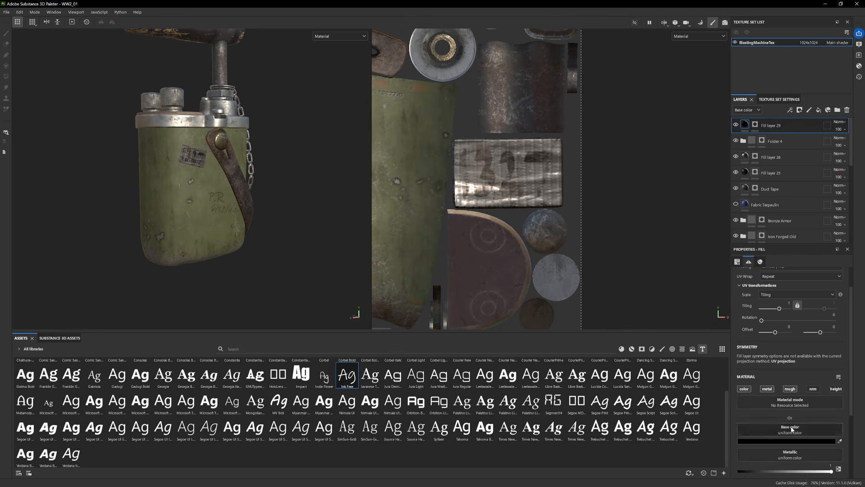
{"action": "scroll", "coordinate": [791, 429], "scroll_direction": "down", "scroll_amount": 3}
{"action": "left_click_drag", "start_coordinate": [766, 419], "coordinate": [834, 419]}
{"action": "mouse_move", "coordinate": [279, 252]}
{"action": "left_mouse_down", "text": "alt"}
{"action": "mouse_move", "coordinate": [261, 268]}
{"action": "mouse_move", "coordinate": [275, 264]}
{"action": "left_mouse_up", "text": "alt"}
Duplicate the handwritten text layer and wear away the lettering in both layer masks with the Dirt 2 eraser brush.
{"action": "key", "text": "ctrl+d"}
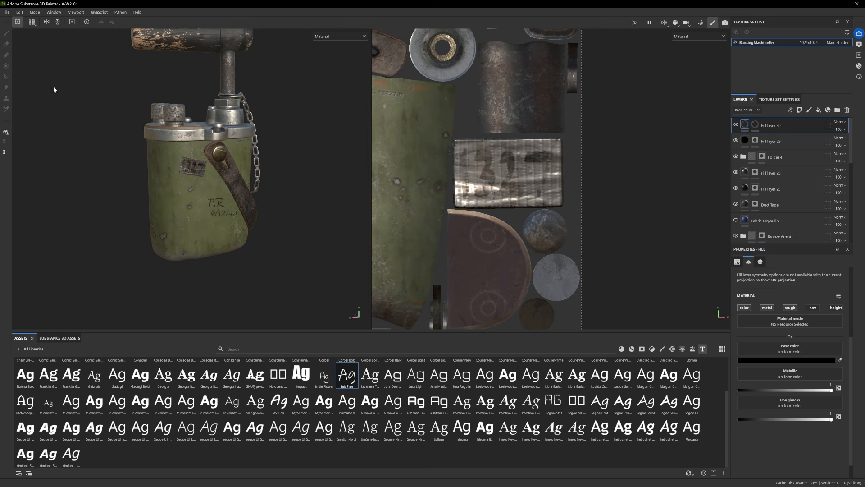
{"action": "left_click", "coordinate": [755, 124]}
{"action": "key", "text": "2"}
{"action": "left_click", "coordinate": [662, 349]}
{"action": "scroll", "coordinate": [470, 419], "scroll_direction": "up", "scroll_amount": 2}
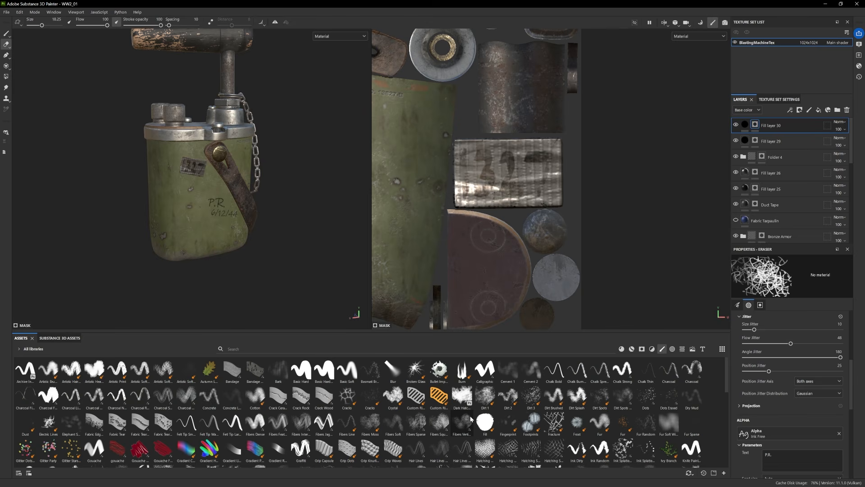
{"action": "left_click", "coordinate": [507, 397]}
{"action": "left_click_drag", "start_coordinate": [255, 215], "coordinate": [246, 195], "text": "alt"}
{"action": "scroll", "coordinate": [246, 196], "scroll_direction": "up", "scroll_amount": 2}
{"action": "left_click", "coordinate": [755, 140]}
{"action": "scroll", "coordinate": [262, 258], "scroll_direction": "up", "scroll_amount": 2}
{"action": "mouse_move", "coordinate": [241, 253]}
{"action": "left_mouse_down", "text": "alt"}
{"action": "mouse_move", "coordinate": [262, 257]}
{"action": "mouse_move", "coordinate": [111, 231]}
{"action": "mouse_move", "coordinate": [177, 229]}
{"action": "mouse_move", "coordinate": [68, 186]}
{"action": "mouse_move", "coordinate": [164, 250]}
{"action": "mouse_move", "coordinate": [166, 265]}
{"action": "mouse_move", "coordinate": [102, 264]}
{"action": "mouse_move", "coordinate": [204, 269]}
{"action": "left_mouse_up", "text": "alt"}
Add a gray fill layer on top with a black mask, using only the color, metallic at 1 and height channels.
{"action": "scroll", "coordinate": [262, 257], "scroll_direction": "down", "scroll_amount": 5}
{"action": "scroll", "coordinate": [262, 257], "scroll_direction": "up", "scroll_amount": 3}
{"action": "scroll", "coordinate": [262, 257], "scroll_direction": "down", "scroll_amount": 5}
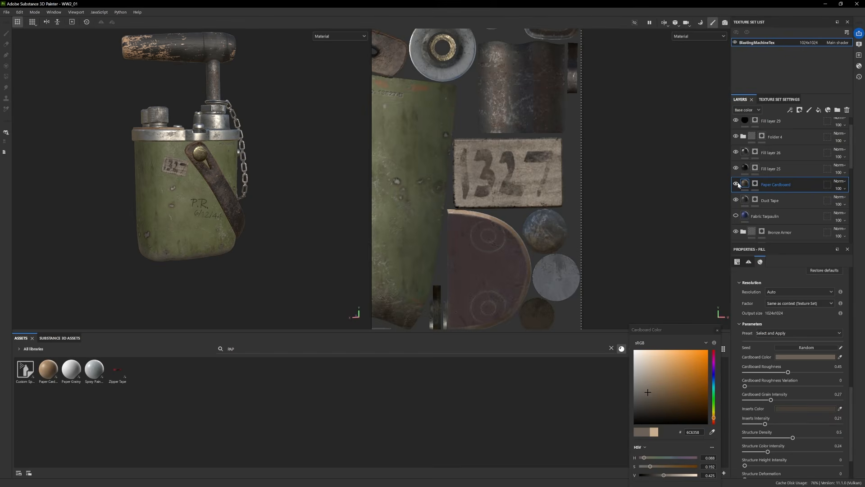
{"action": "left_click_drag", "start_coordinate": [237, 253], "coordinate": [186, 236], "text": "alt"}
{"action": "left_click", "coordinate": [819, 110]}
{"action": "left_click", "coordinate": [818, 110]}
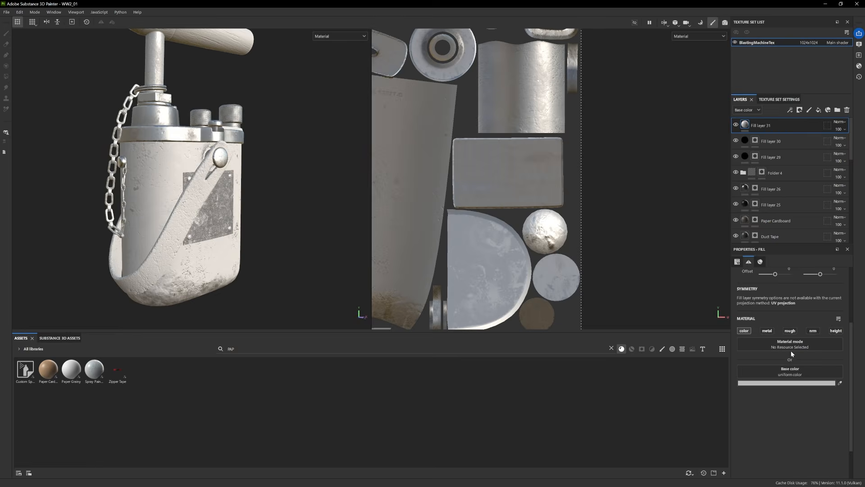
{"action": "right_click", "coordinate": [765, 126]}
{"action": "left_click", "coordinate": [788, 140]}
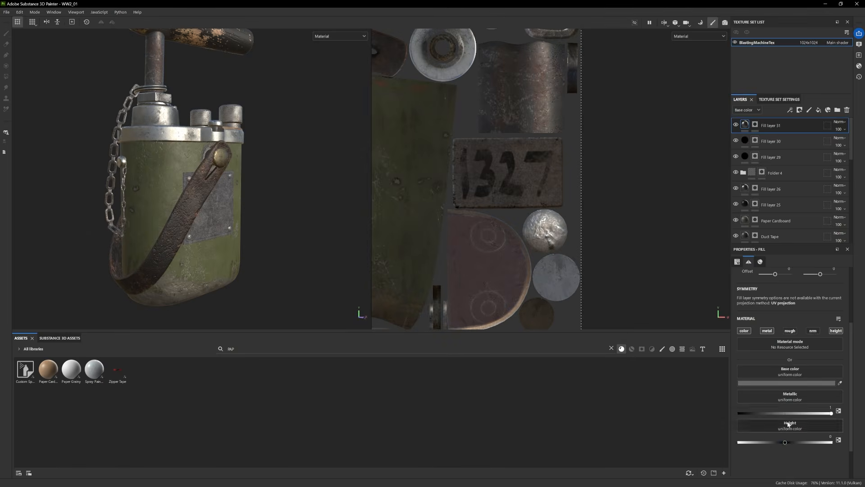
Paint a thin handwritten "E-12" marking on the upper green body beside the metal plate with the Basic Hard brush.
{"action": "left_click", "coordinate": [611, 349]}
{"action": "left_click", "coordinate": [301, 370]}
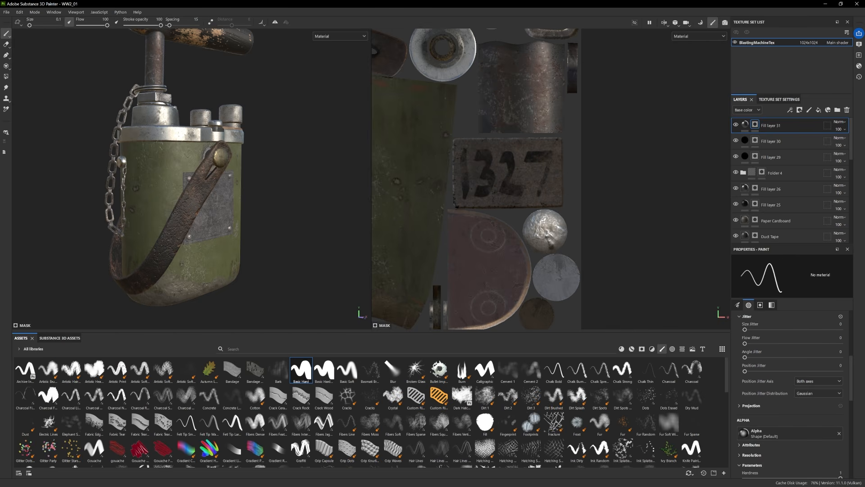
{"action": "scroll", "coordinate": [150, 168], "scroll_direction": "up", "scroll_amount": 3}
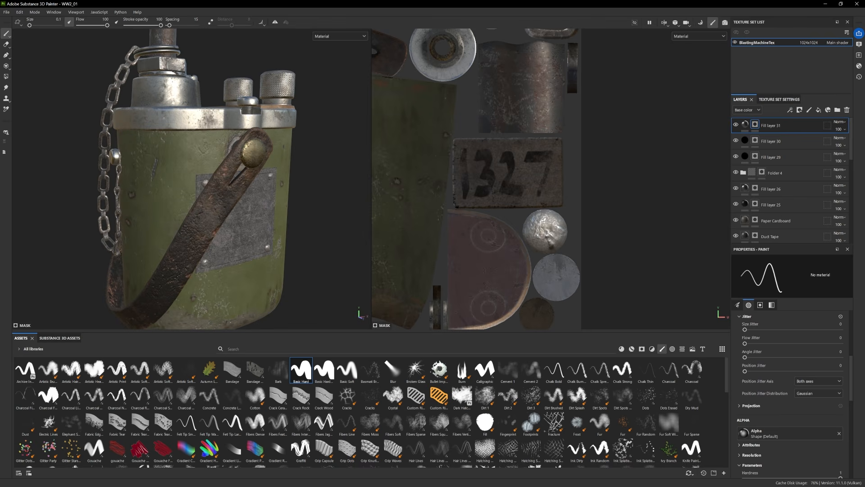
{"action": "scroll", "coordinate": [185, 178], "scroll_direction": "down", "scroll_amount": 2}
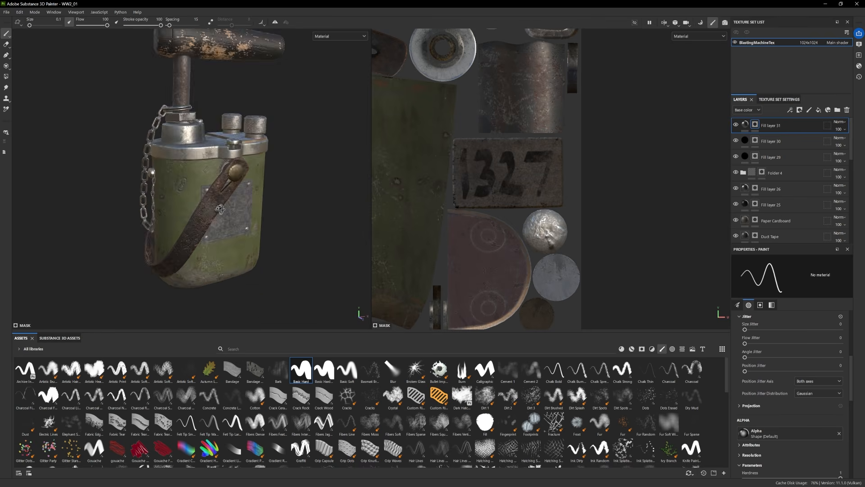
{"action": "scroll", "coordinate": [185, 179], "scroll_direction": "up", "scroll_amount": 4}
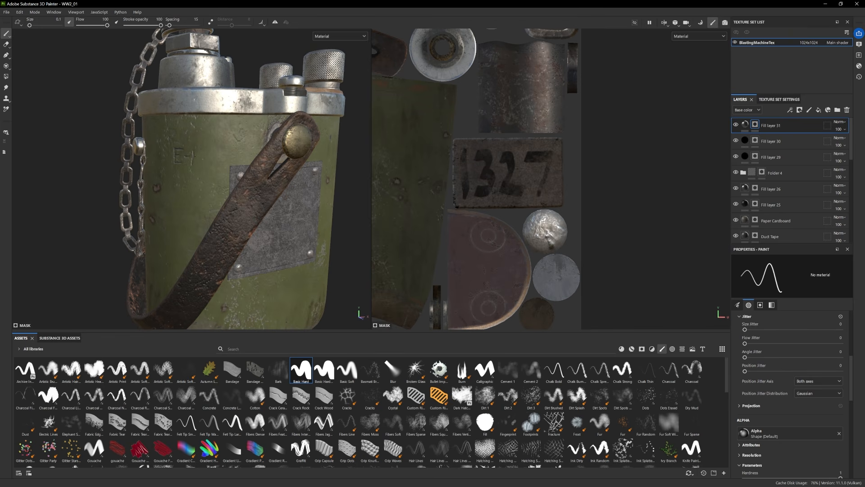
{"action": "scroll", "coordinate": [221, 216], "scroll_direction": "down", "scroll_amount": 3}
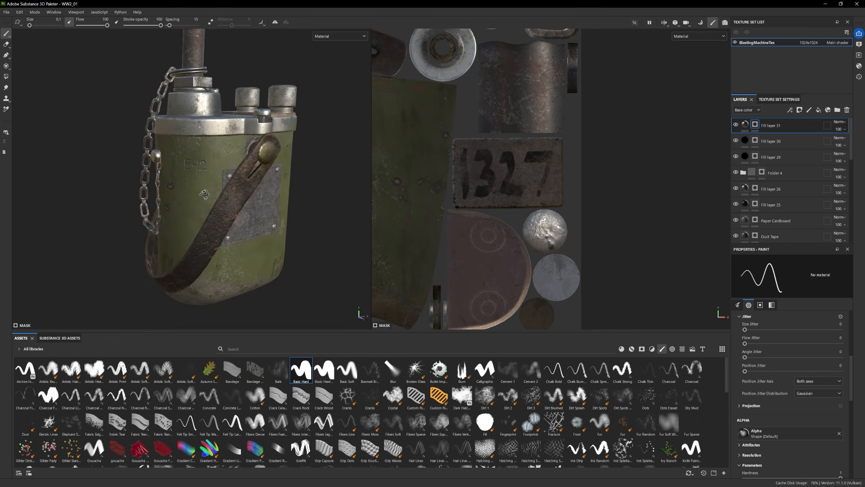
{"action": "scroll", "coordinate": [221, 216], "scroll_direction": "down", "scroll_amount": 2}
{"action": "middle_click_drag", "start_coordinate": [220, 217], "coordinate": [144, 217]}
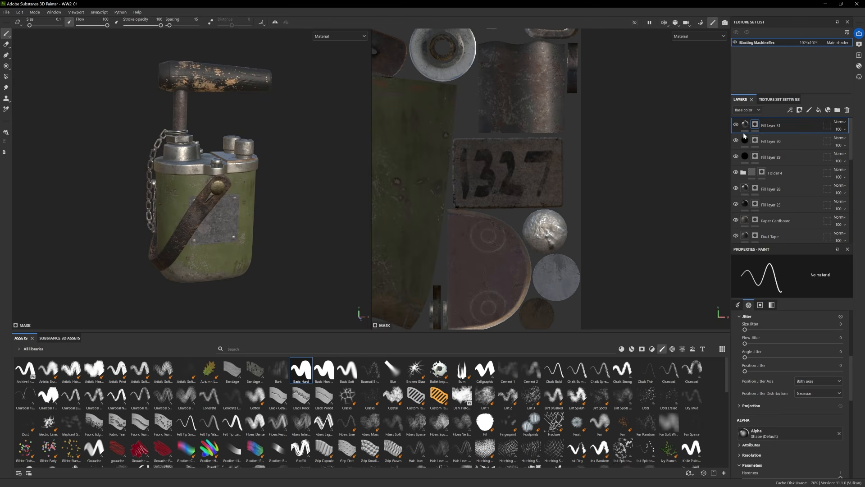
Set the roughness of the "E-12" marking's fill layer to about 0.22.
{"action": "left_click", "coordinate": [770, 125]}
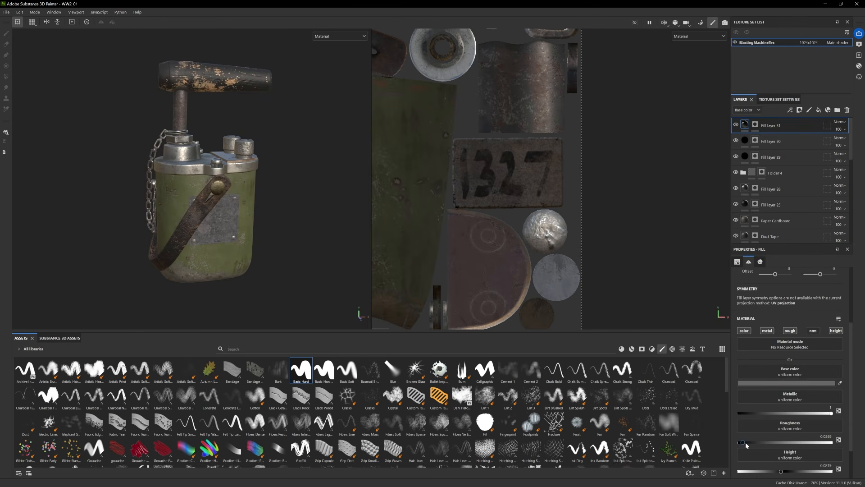
{"action": "left_click_drag", "start_coordinate": [746, 445], "coordinate": [759, 442]}
{"action": "left_click_drag", "start_coordinate": [272, 234], "coordinate": [233, 253], "text": "alt"}
{"action": "scroll", "coordinate": [234, 252], "scroll_direction": "up", "scroll_amount": 2}
{"action": "scroll", "coordinate": [811, 184], "scroll_direction": "down", "scroll_amount": 2}
{"action": "scroll", "coordinate": [811, 184], "scroll_direction": "up", "scroll_amount": 3}
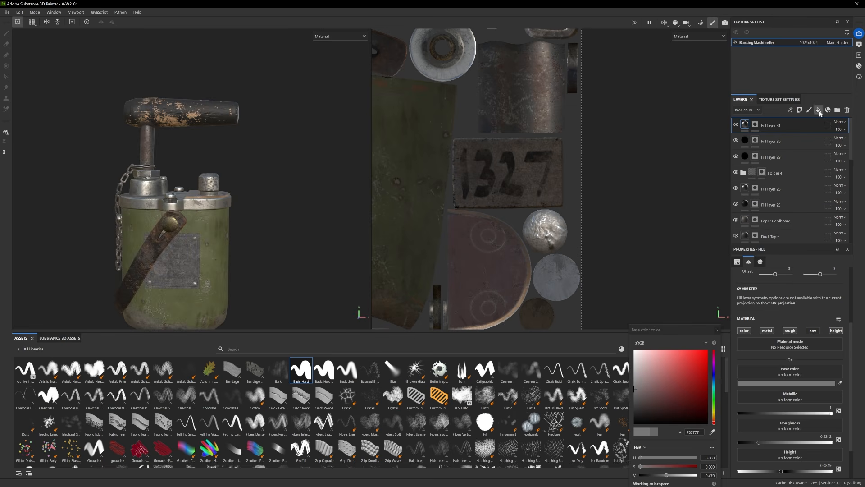
Add a color-only fill layer on top with a black mask and try a soft dirt smart mask on it.
{"action": "left_click", "coordinate": [735, 125]}
{"action": "left_click", "coordinate": [770, 126]}
{"action": "left_click", "coordinate": [735, 125]}
{"action": "left_click", "coordinate": [735, 125]}
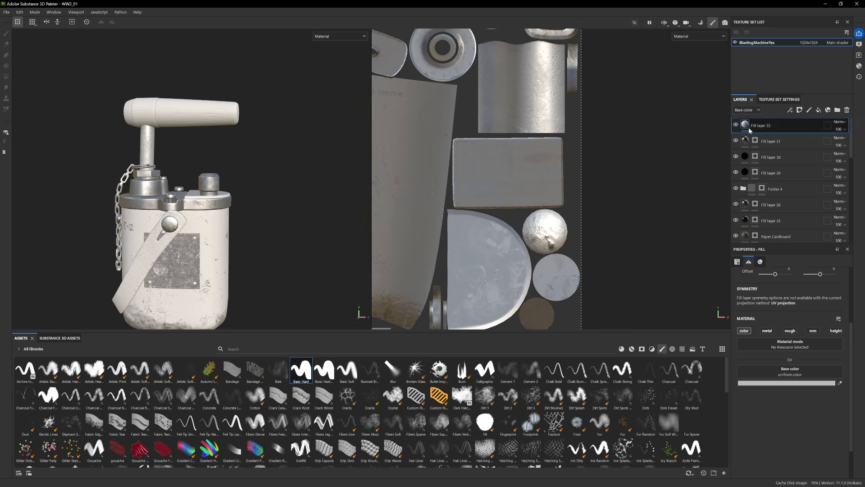
{"action": "left_click", "coordinate": [641, 348]}
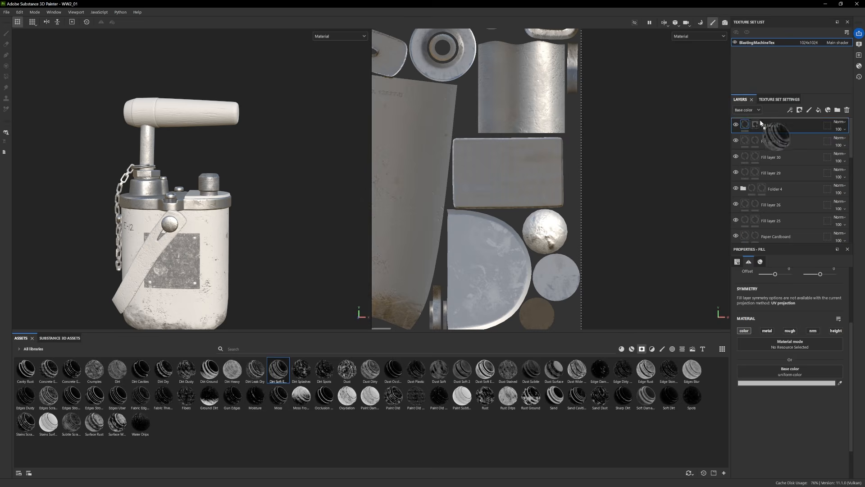
{"action": "left_click_drag", "start_coordinate": [760, 123], "coordinate": [761, 126]}
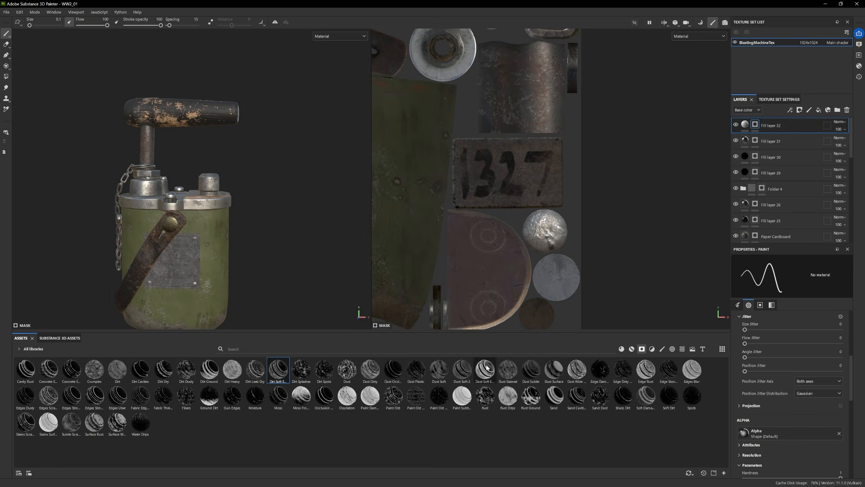
Try a soft-edged dust smart mask on the top fill layer with metallic 1 and height -1.
{"action": "left_click_drag", "start_coordinate": [485, 369], "coordinate": [756, 139]}
{"action": "key", "text": "Delete"}
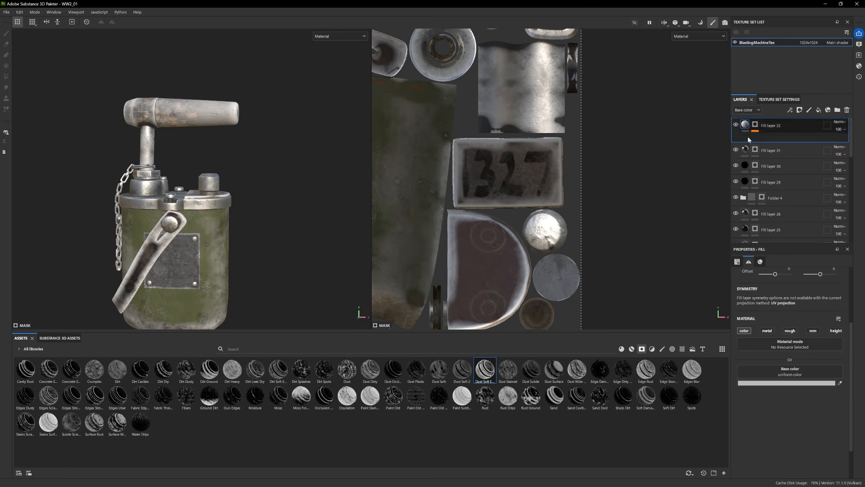
{"action": "left_click_drag", "start_coordinate": [776, 441], "coordinate": [706, 438]}
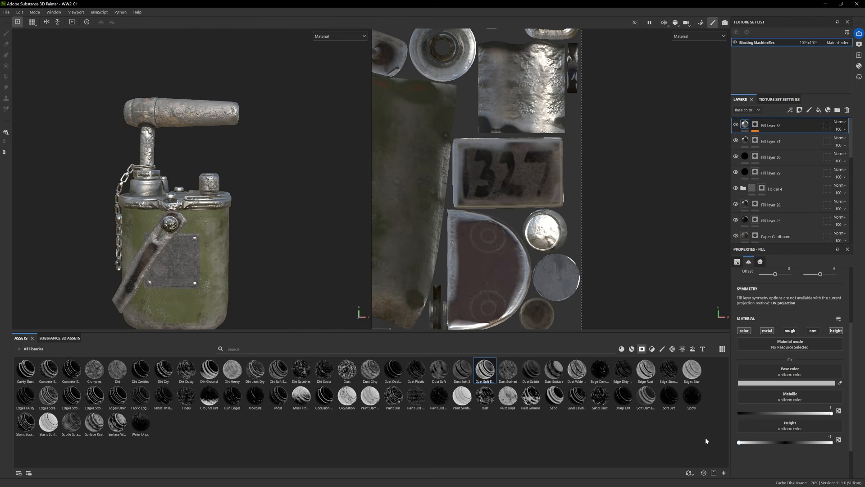
Replace the top fill layer's mask with the Soft Damage smart mask and set the base color to black.
{"action": "left_click", "coordinate": [755, 124]}
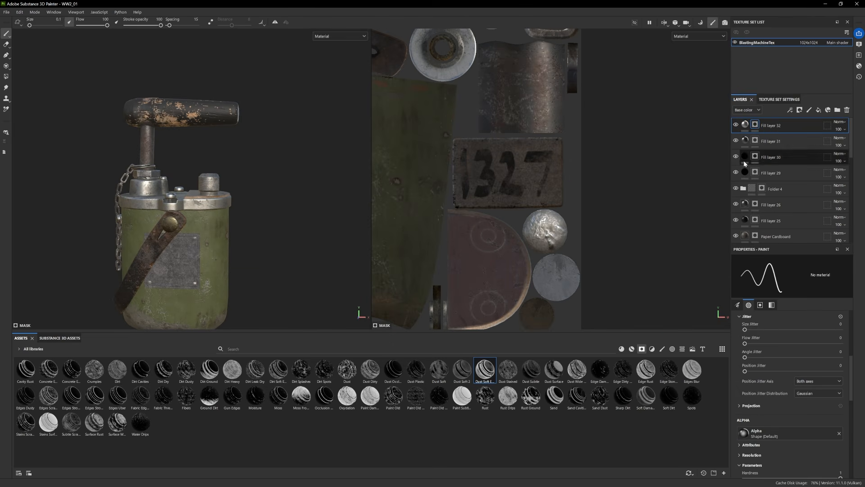
{"action": "left_click_drag", "start_coordinate": [667, 336], "coordinate": [755, 126]}
{"action": "left_click", "coordinate": [741, 125]}
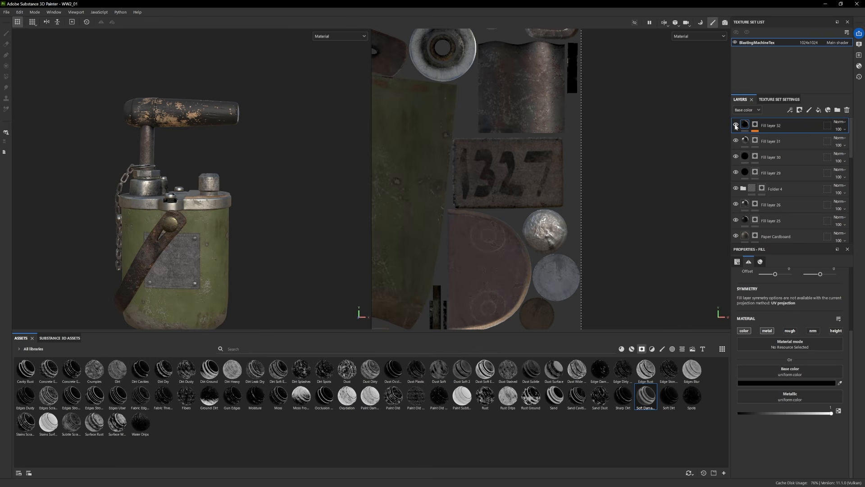
Group the black Soft Damage fill layer into a masked folder and fill the folder's mask over the model's parts with Polygon Fill.
{"action": "mouse_move", "coordinate": [239, 268]}
{"action": "left_mouse_down", "text": "alt"}
{"action": "mouse_move", "coordinate": [272, 240]}
{"action": "mouse_move", "coordinate": [261, 255]}
{"action": "left_mouse_up", "text": "alt"}
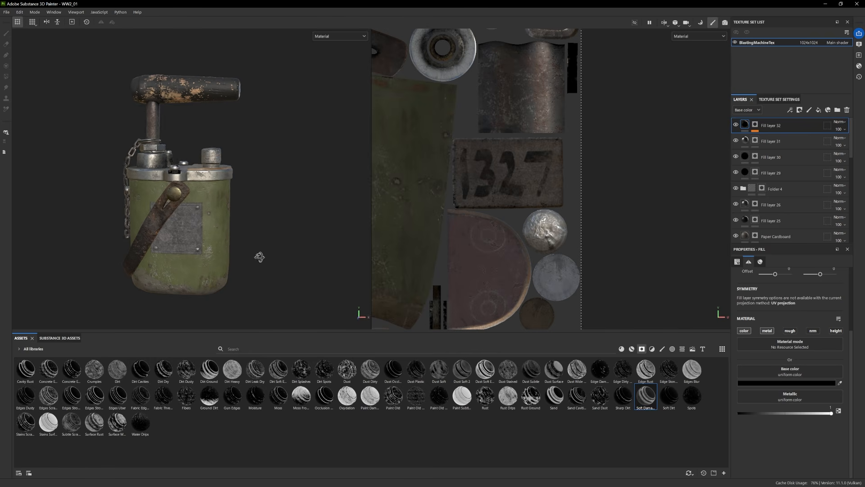
{"action": "left_click", "coordinate": [755, 125]}
{"action": "key", "text": "ctrl+g"}
{"action": "key", "text": "4"}
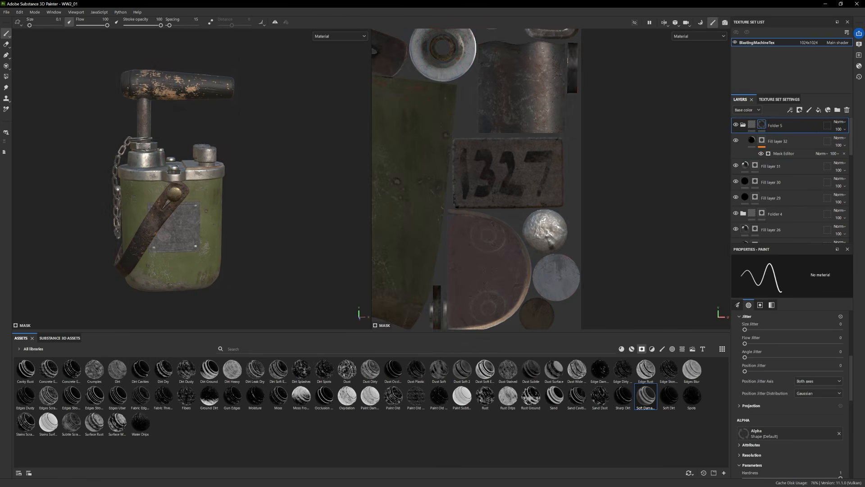
{"action": "left_click_drag", "start_coordinate": [274, 219], "coordinate": [125, 314]}
{"action": "left_click_drag", "start_coordinate": [267, 144], "coordinate": [267, 146]}
{"action": "key", "text": "1"}
Add a dark color-only fill layer in the damage folder with the Soft Damage smart mask and set its Global Balance to 0.9.
{"action": "left_click", "coordinate": [818, 110]}
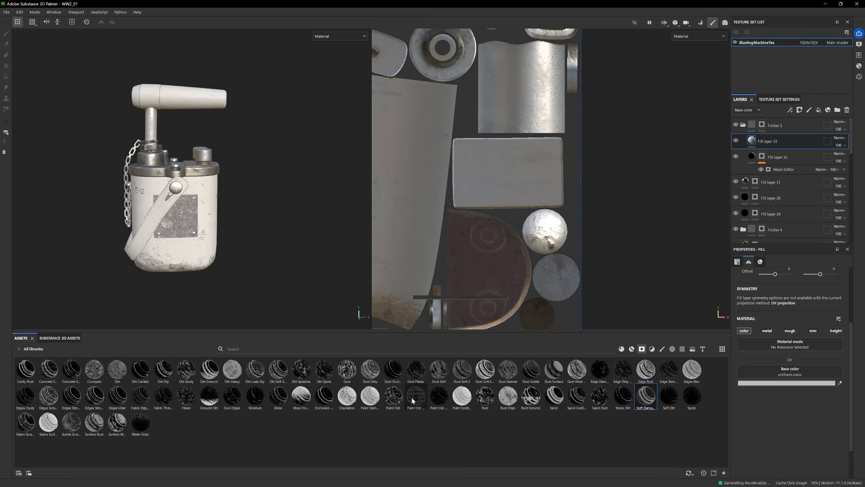
{"action": "left_click", "coordinate": [844, 153]}
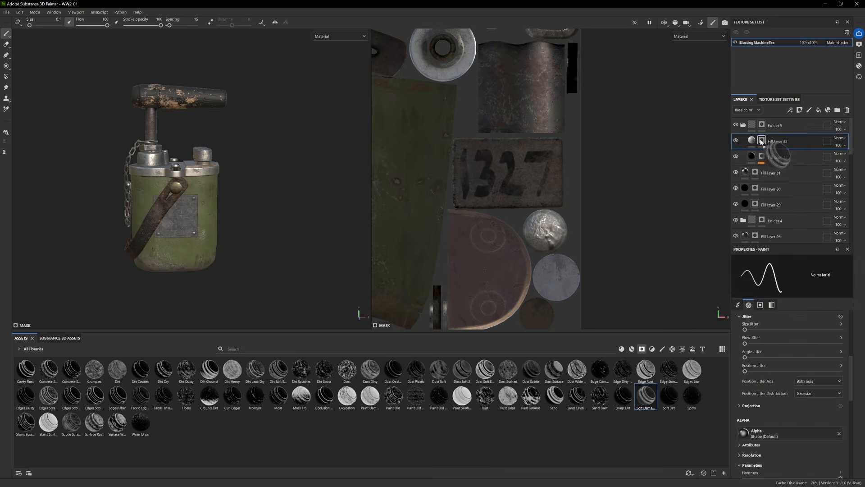
{"action": "left_click", "coordinate": [793, 141]}
{"action": "left_click", "coordinate": [790, 371]}
{"action": "left_click", "coordinate": [620, 414]}
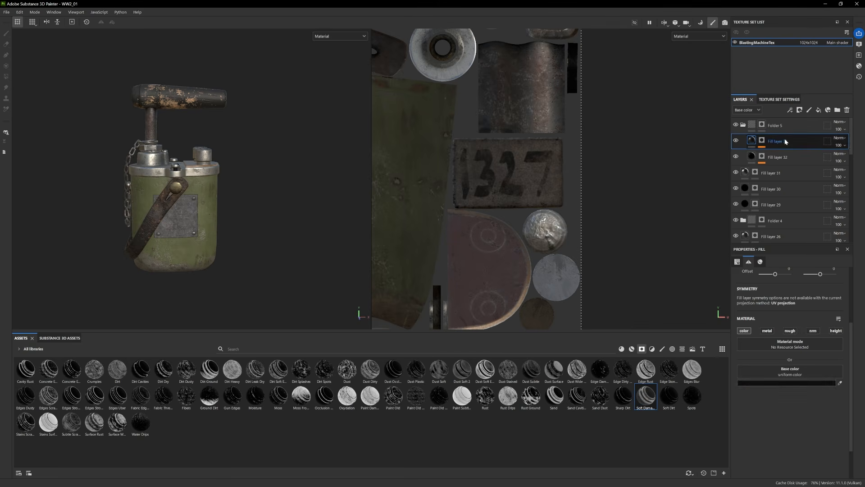
{"action": "left_click_drag", "start_coordinate": [645, 397], "coordinate": [777, 141]}
{"action": "left_click_drag", "start_coordinate": [806, 309], "coordinate": [835, 310]}
Toggle the two damage fill layers and their folder on and off to compare their effect on the model.
{"action": "left_click", "coordinate": [735, 141]}
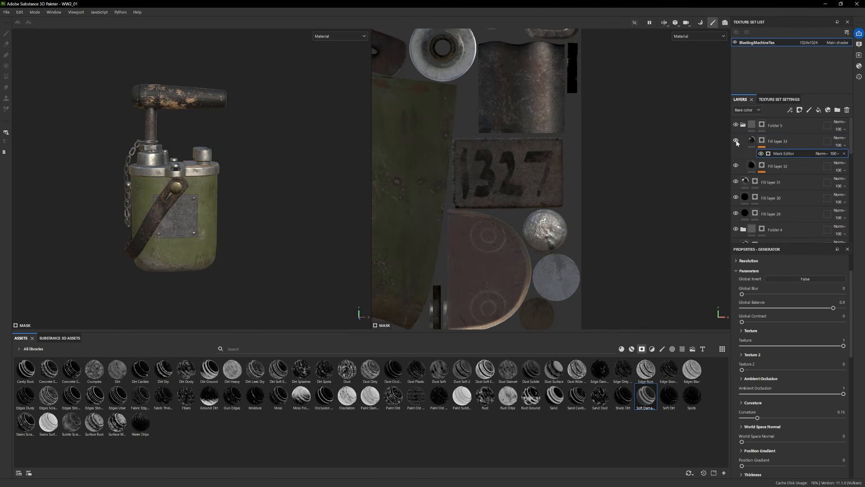
{"action": "left_click", "coordinate": [736, 166]}
{"action": "left_click", "coordinate": [736, 165]}
{"action": "left_click", "coordinate": [743, 125]}
{"action": "left_click", "coordinate": [736, 125]}
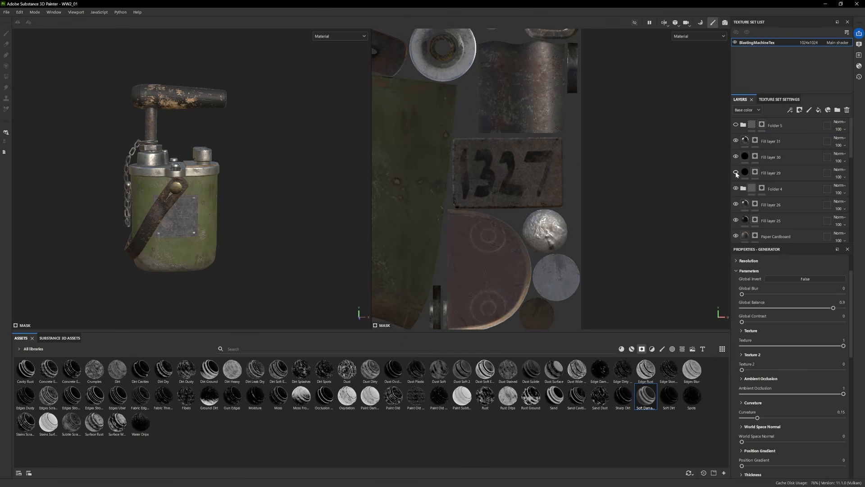
{"action": "left_click", "coordinate": [736, 172]}
{"action": "left_click_drag", "start_coordinate": [239, 278], "coordinate": [187, 277], "text": "alt"}
{"action": "right_click_drag", "start_coordinate": [187, 266], "coordinate": [357, 218], "text": "alt"}
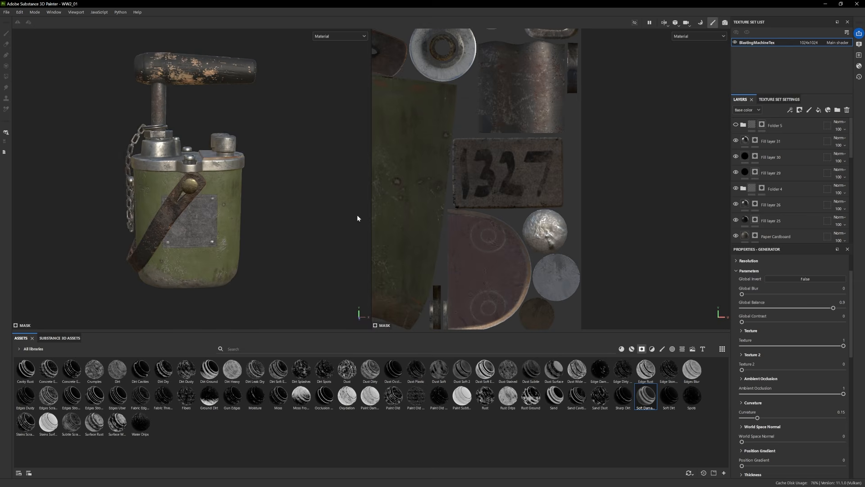
Examine the damage folder's mask from several angles and compare the model with and without the newest fill layer.
{"action": "left_click", "coordinate": [761, 125]}
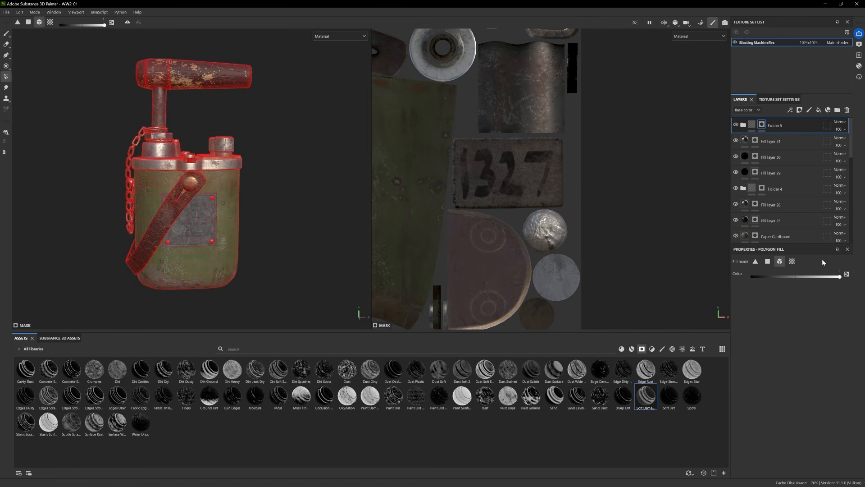
{"action": "key", "text": "1"}
{"action": "left_click_drag", "start_coordinate": [145, 147], "coordinate": [162, 180], "text": "alt"}
{"action": "right_click_drag", "start_coordinate": [288, 216], "coordinate": [243, 235], "text": "alt"}
{"action": "left_click_drag", "start_coordinate": [285, 234], "coordinate": [294, 215], "text": "alt"}
{"action": "right_click_drag", "start_coordinate": [294, 215], "coordinate": [343, 202], "text": "alt"}
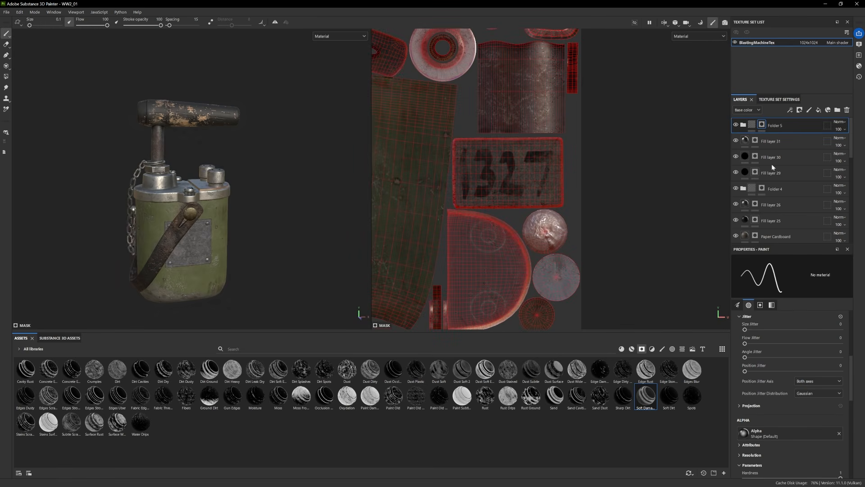
{"action": "left_click", "coordinate": [742, 125]}
{"action": "left_click", "coordinate": [736, 141]}
{"action": "left_click", "coordinate": [736, 141]}
{"action": "left_click", "coordinate": [735, 141]}
{"action": "left_click", "coordinate": [762, 140]}
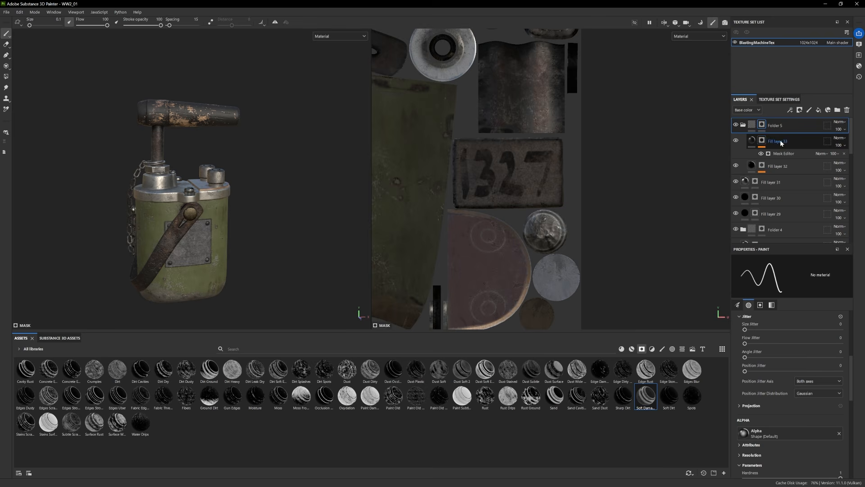
Erase part of the damage folder's mask in the UV view using the eraser with the Alpha Dirt 02 alpha.
{"action": "key", "text": "2"}
{"action": "right_click_drag", "start_coordinate": [252, 203], "coordinate": [270, 194], "text": "alt"}
{"action": "mouse_move", "coordinate": [455, 185]}
{"action": "right_mouse_down", "text": "alt"}
{"action": "mouse_move", "coordinate": [419, 194]}
{"action": "mouse_move", "coordinate": [451, 180]}
{"action": "right_mouse_up", "text": "alt"}
{"action": "middle_click_drag", "start_coordinate": [408, 144], "coordinate": [507, 182], "text": "alt"}
{"action": "left_click_drag", "start_coordinate": [504, 182], "coordinate": [516, 180]}
{"action": "middle_click_drag", "start_coordinate": [433, 178], "coordinate": [556, 189], "text": "alt"}
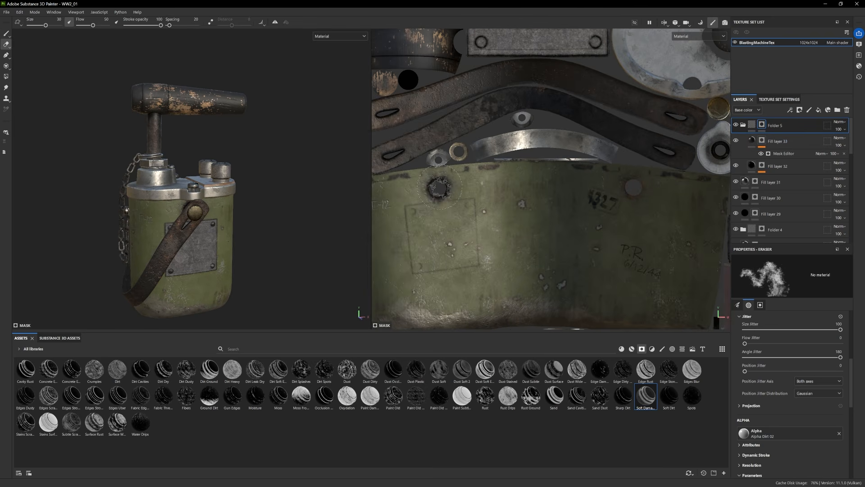
{"action": "right_click_drag", "start_coordinate": [171, 276], "coordinate": [153, 281], "text": "alt"}
{"action": "mouse_move", "coordinate": [153, 282]}
{"action": "left_mouse_down", "text": "alt"}
{"action": "mouse_move", "coordinate": [117, 277]}
{"action": "mouse_move", "coordinate": [155, 275]}
{"action": "left_mouse_up", "text": "alt"}
Toggle the damage folder's visibility and compare the wear on the green body and metal plate up close.
{"action": "left_click", "coordinate": [735, 125]}
{"action": "left_click", "coordinate": [736, 125]}
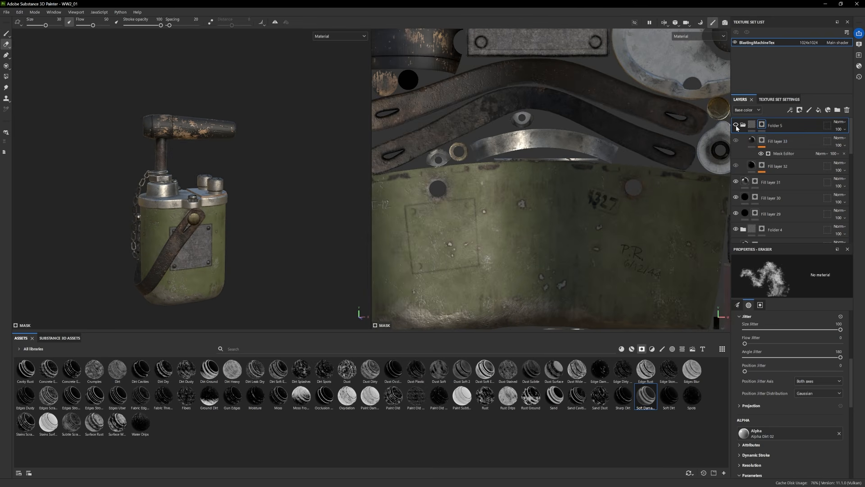
{"action": "left_click", "coordinate": [735, 125]}
{"action": "left_click", "coordinate": [736, 126]}
{"action": "left_click_drag", "start_coordinate": [105, 194], "coordinate": [81, 167], "text": "alt"}
{"action": "right_click_drag", "start_coordinate": [81, 167], "coordinate": [77, 111], "text": "alt"}
{"action": "middle_click_drag", "start_coordinate": [77, 111], "coordinate": [92, 32], "text": "alt"}
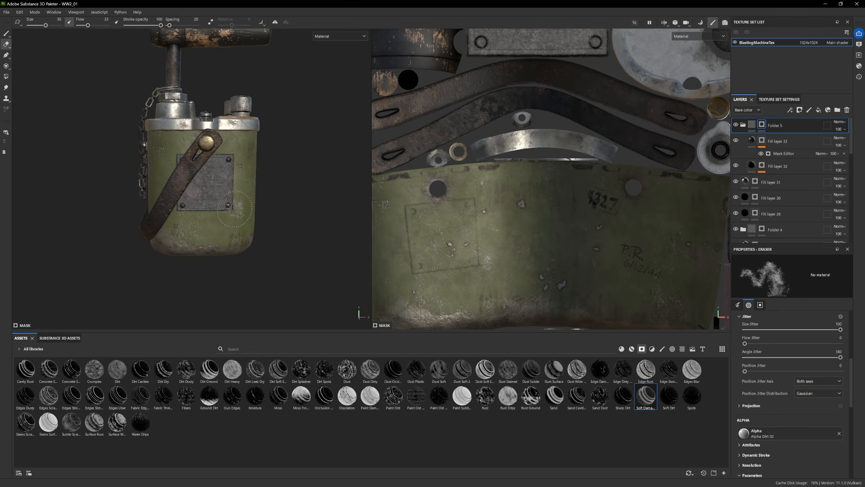
{"action": "left_click_drag", "start_coordinate": [231, 206], "coordinate": [212, 163], "text": "alt"}
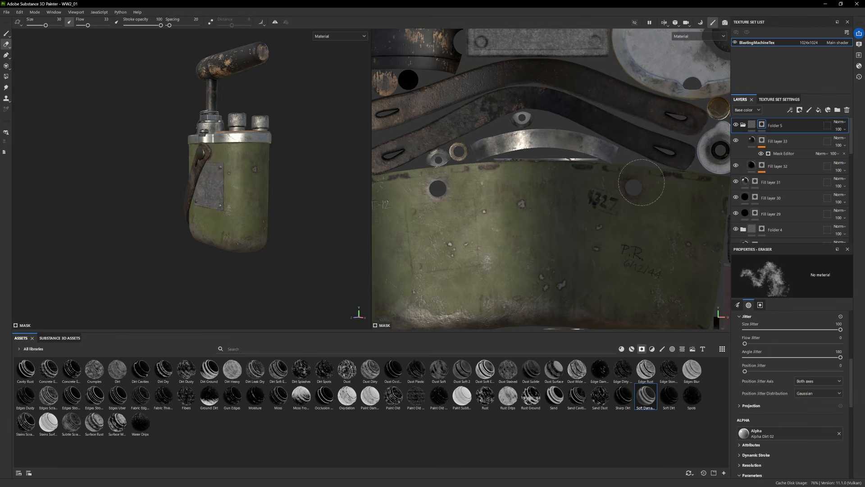
Inspect the damaged body, strap and lid from several angles along with the full UV layout.
{"action": "left_click_drag", "start_coordinate": [288, 198], "coordinate": [312, 204], "text": "alt"}
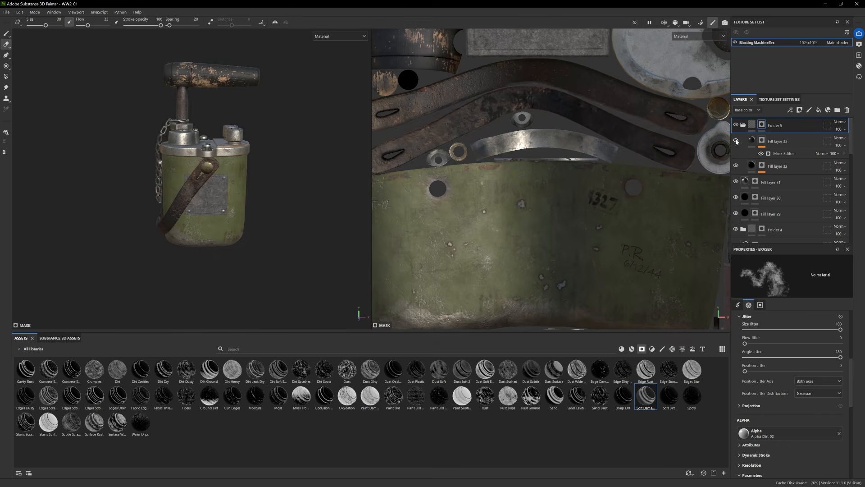
{"action": "left_click_drag", "start_coordinate": [253, 180], "coordinate": [234, 212], "text": "alt"}
{"action": "right_click_drag", "start_coordinate": [234, 212], "coordinate": [279, 180], "text": "alt"}
{"action": "right_click_drag", "start_coordinate": [599, 148], "coordinate": [531, 198], "text": "alt"}
{"action": "middle_click_drag", "start_coordinate": [563, 157], "coordinate": [508, 200], "text": "alt"}
{"action": "mouse_move", "coordinate": [220, 207]}
{"action": "left_mouse_down", "text": "alt"}
{"action": "mouse_move", "coordinate": [207, 169]}
{"action": "mouse_move", "coordinate": [159, 151]}
{"action": "mouse_move", "coordinate": [244, 271]}
{"action": "mouse_move", "coordinate": [217, 235]}
{"action": "left_mouse_up", "text": "alt"}
{"action": "scroll", "coordinate": [203, 183], "scroll_direction": "up", "scroll_amount": 3}
{"action": "left_click_drag", "start_coordinate": [219, 195], "coordinate": [202, 167], "text": "alt"}
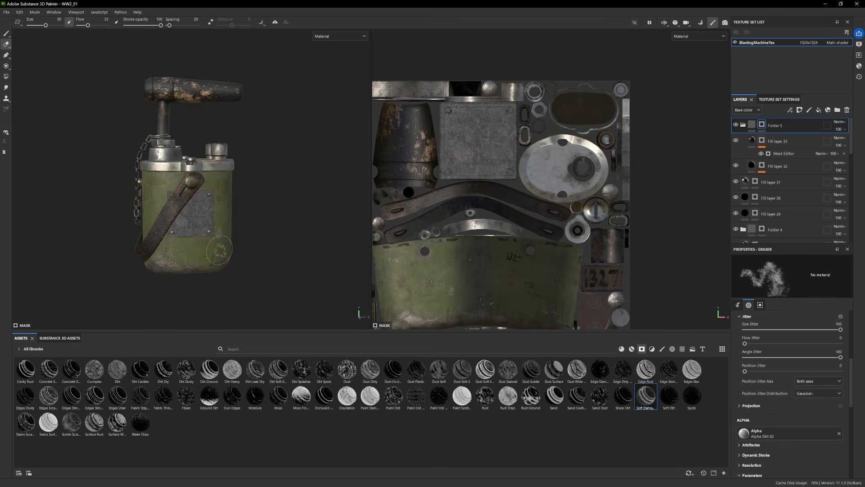
Render the model in Iray with a plain clear-color background and rotate the environment lighting.
{"action": "key", "text": "F10"}
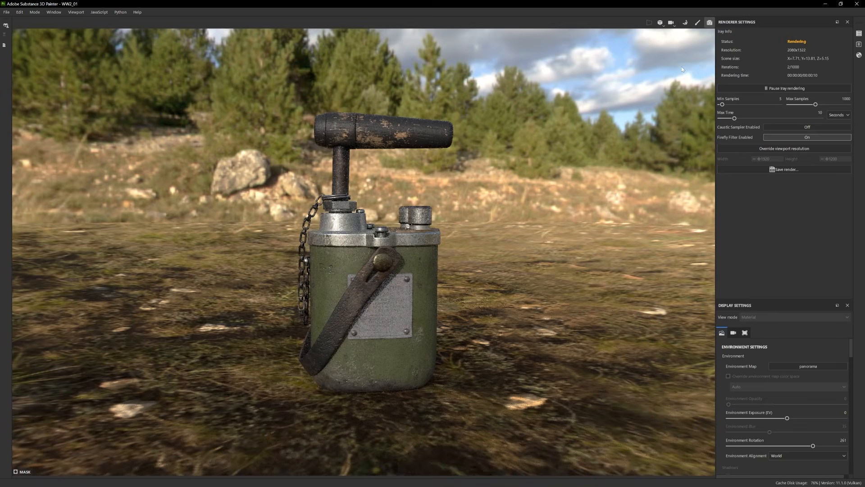
{"action": "scroll", "coordinate": [778, 400], "scroll_direction": "down", "scroll_amount": 5}
{"action": "left_click", "coordinate": [729, 378]}
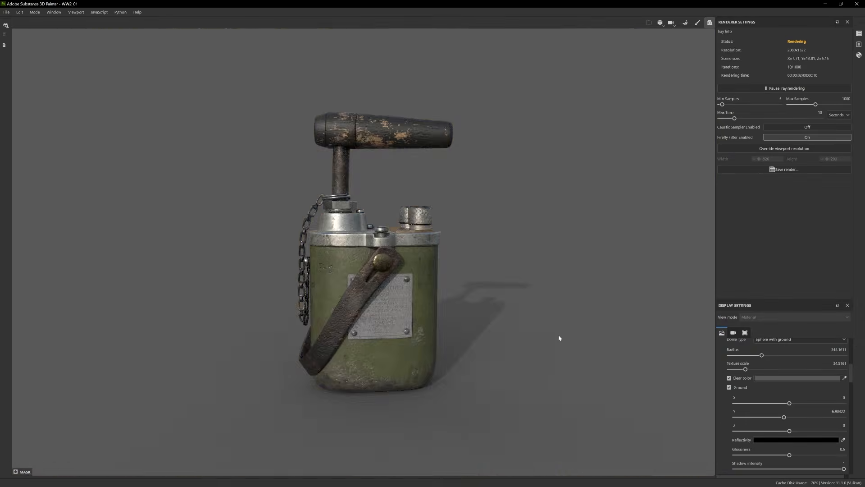
{"action": "right_click_drag", "start_coordinate": [560, 338], "coordinate": [508, 324], "text": "shift"}
{"action": "left_click_drag", "start_coordinate": [507, 327], "coordinate": [550, 311], "text": "alt"}
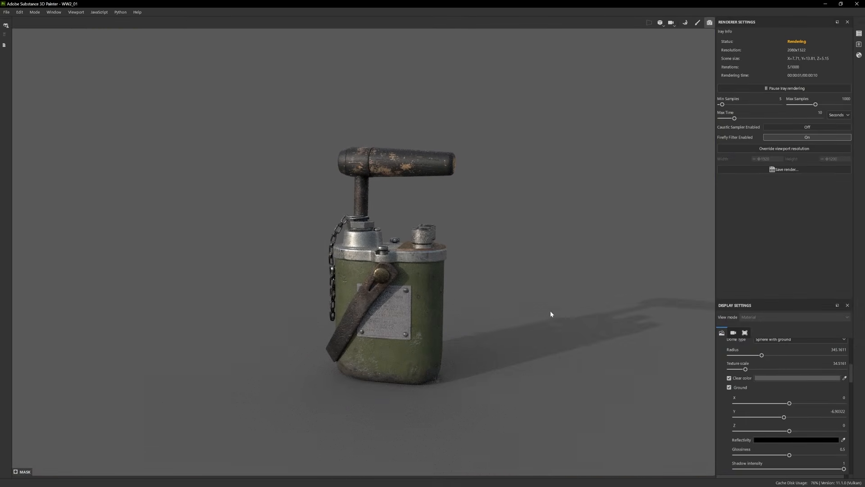
Change the environment map to Soft 1Front 2Backs and rotate it to about 74.
{"action": "scroll", "coordinate": [824, 417], "scroll_direction": "up", "scroll_amount": 5}
{"action": "left_click", "coordinate": [809, 366]}
{"action": "left_click", "coordinate": [802, 434]}
{"action": "right_click_drag", "start_coordinate": [549, 300], "coordinate": [510, 296], "text": "shift"}
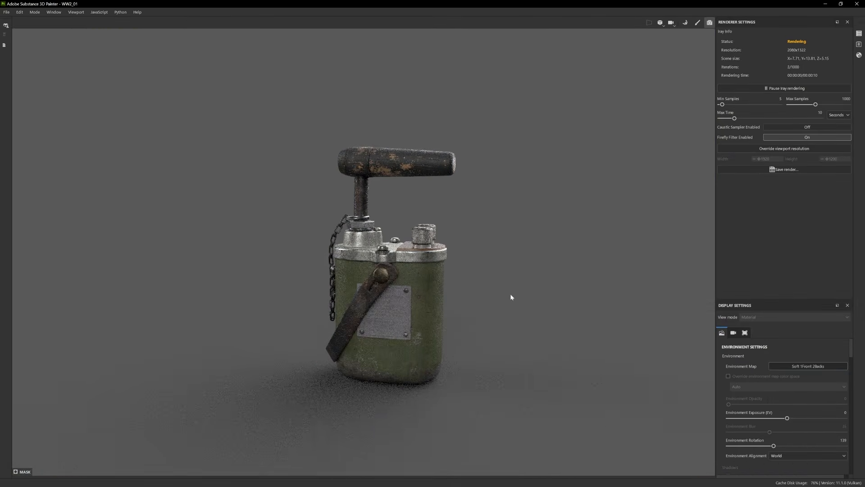
{"action": "left_click_drag", "start_coordinate": [499, 285], "coordinate": [539, 280], "text": "alt"}
{"action": "right_click_drag", "start_coordinate": [538, 280], "coordinate": [517, 280], "text": "shift"}
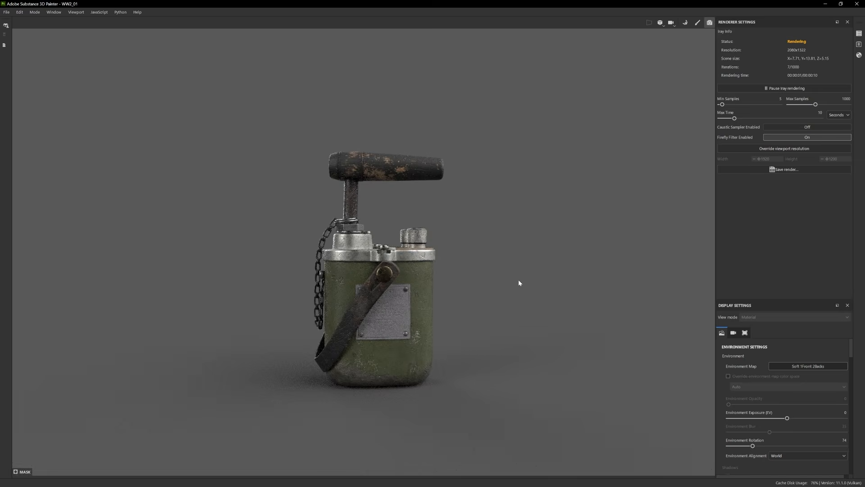
Inspect the render of the label side with the environment rotated to about 283, and return to painting mode.
{"action": "left_click_drag", "start_coordinate": [471, 296], "coordinate": [300, 259], "text": "alt"}
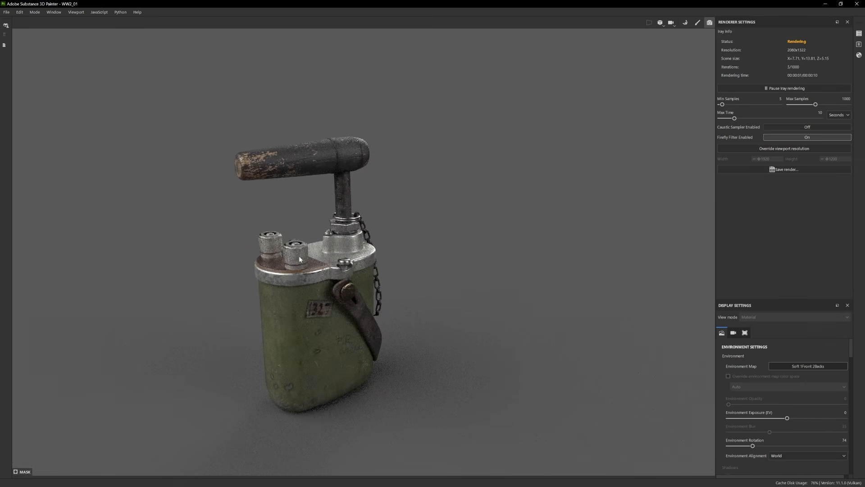
{"action": "left_click_drag", "start_coordinate": [334, 296], "coordinate": [459, 285], "text": "alt"}
{"action": "mouse_move", "coordinate": [459, 286]}
{"action": "right_mouse_down", "text": "shift"}
{"action": "mouse_move", "coordinate": [492, 293]}
{"action": "mouse_move", "coordinate": [457, 294]}
{"action": "mouse_move", "coordinate": [468, 296]}
{"action": "right_mouse_up", "text": "shift"}
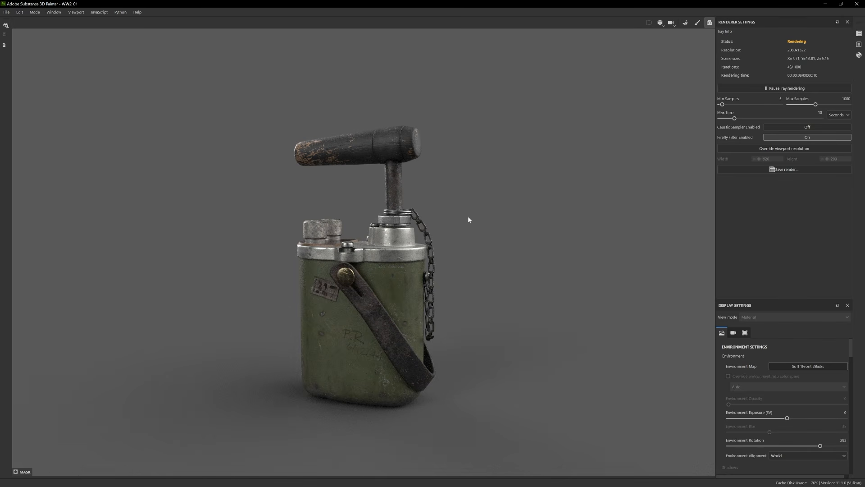
{"action": "left_click", "coordinate": [698, 23]}
Add a brown color-only fill layer above the Bronze Armor folder and apply the "Stains Scra..." smart mask to it.
{"action": "mouse_move", "coordinate": [284, 216]}
{"action": "left_mouse_down", "text": "alt"}
{"action": "mouse_move", "coordinate": [294, 224]}
{"action": "mouse_move", "coordinate": [296, 208]}
{"action": "mouse_move", "coordinate": [273, 232]}
{"action": "mouse_move", "coordinate": [288, 223]}
{"action": "left_mouse_up", "text": "alt"}
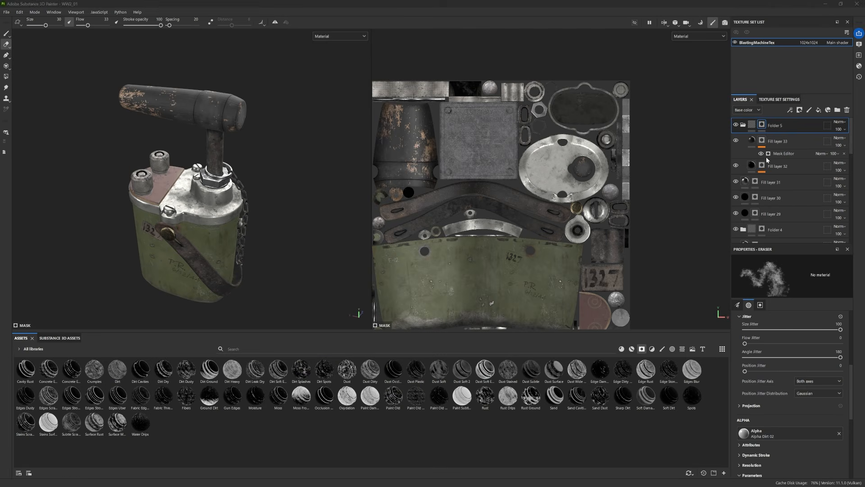
{"action": "scroll", "coordinate": [766, 181], "scroll_direction": "down", "scroll_amount": 5}
{"action": "left_click", "coordinate": [736, 178]}
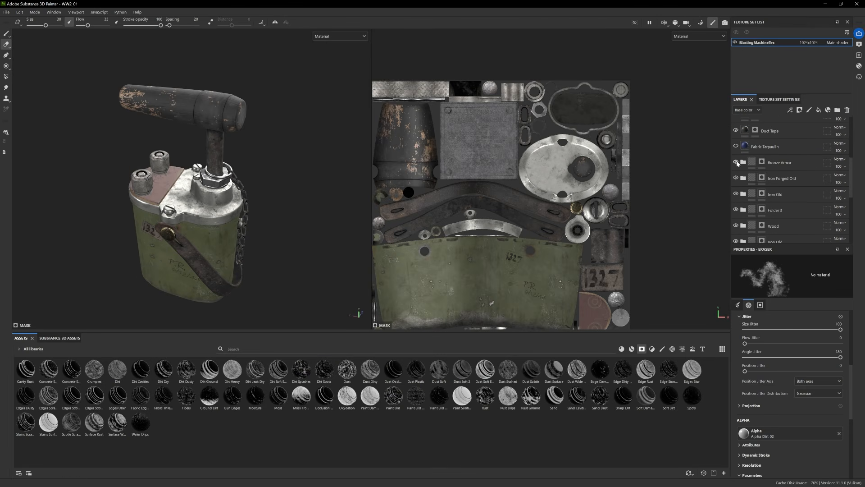
{"action": "left_click", "coordinate": [818, 110]}
{"action": "left_click", "coordinate": [786, 383]}
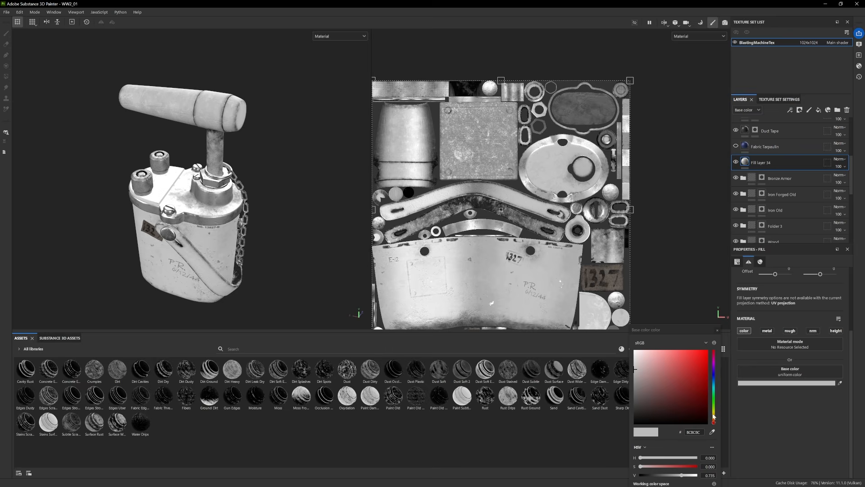
{"action": "left_click_drag", "start_coordinate": [713, 416], "coordinate": [713, 413]}
{"action": "left_click", "coordinate": [663, 395]}
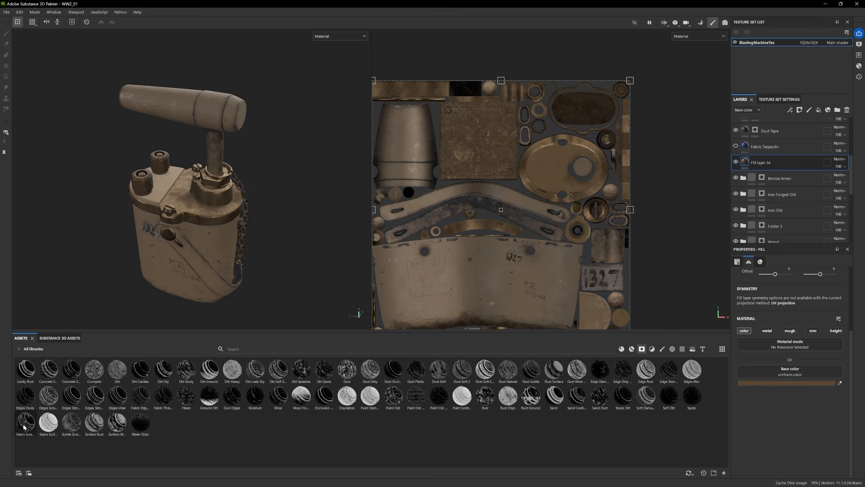
{"action": "left_click_drag", "start_coordinate": [755, 163], "coordinate": [756, 163]}
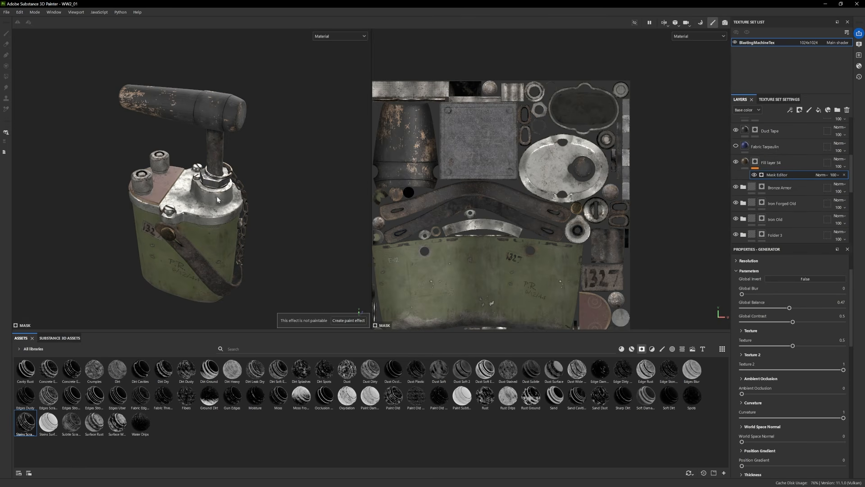
Toggle the brown stains layer on and off to compare its effect on the lid and body.
{"action": "left_click_drag", "start_coordinate": [294, 222], "coordinate": [323, 201], "text": "alt"}
{"action": "right_click_drag", "start_coordinate": [323, 201], "coordinate": [328, 264], "text": "alt"}
{"action": "middle_click_drag", "start_coordinate": [329, 265], "coordinate": [413, 265], "text": "alt"}
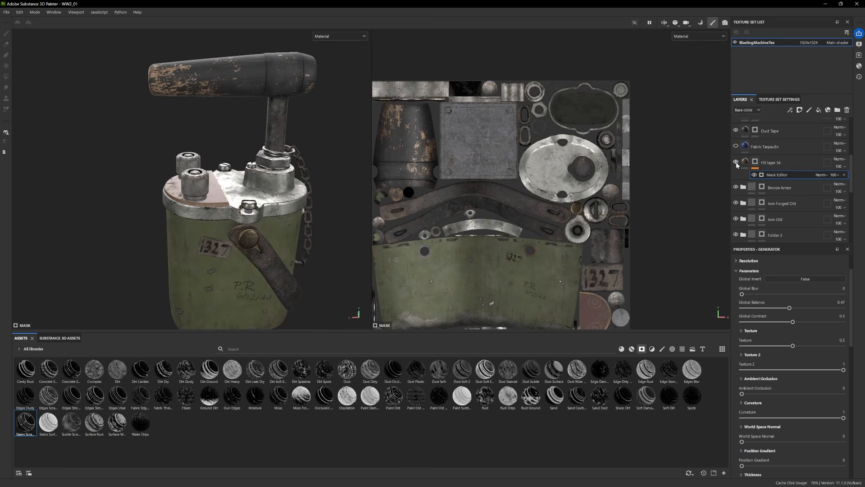
{"action": "key", "text": "f"}
{"action": "middle_click_drag", "start_coordinate": [326, 243], "coordinate": [282, 238], "text": "alt"}
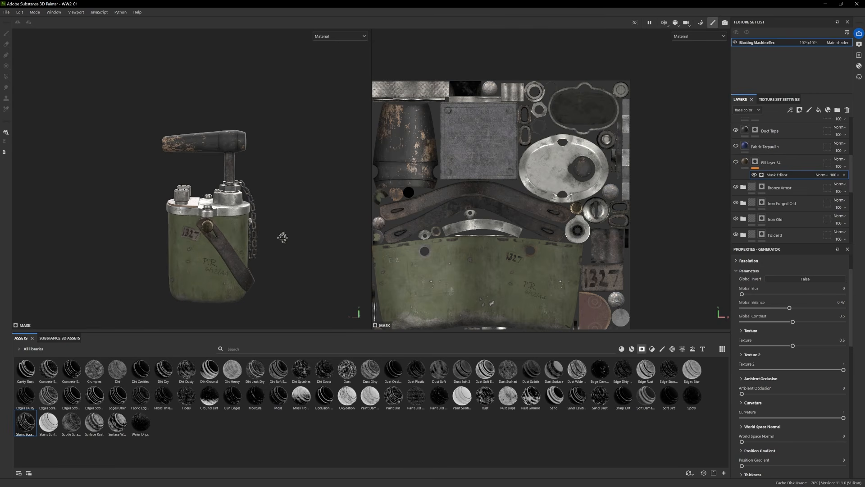
{"action": "left_click", "coordinate": [735, 163]}
Move the brown stains layer into a new folder with a black mask and use Polygon Fill at about 0.959 on the metal lid.
{"action": "left_click", "coordinate": [769, 162]}
{"action": "left_click", "coordinate": [837, 110]}
{"action": "left_click_drag", "start_coordinate": [778, 178], "coordinate": [778, 164]}
{"action": "right_click", "coordinate": [778, 164]}
{"action": "left_click", "coordinate": [788, 178]}
{"action": "left_click", "coordinate": [7, 76]}
{"action": "left_click", "coordinate": [104, 25]}
{"action": "right_click_drag", "start_coordinate": [198, 108], "coordinate": [225, 135], "text": "alt"}
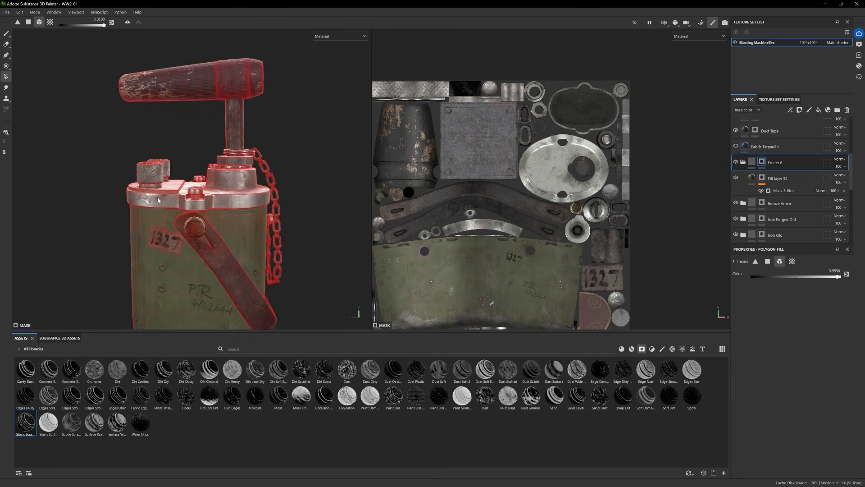
{"action": "left_click_drag", "start_coordinate": [225, 99], "coordinate": [258, 143], "text": "alt"}
Inspect the lid from different angles and toggle the stains folder to compare the result.
{"action": "left_click", "coordinate": [6, 33]}
{"action": "right_click_drag", "start_coordinate": [252, 189], "coordinate": [221, 169], "text": "alt"}
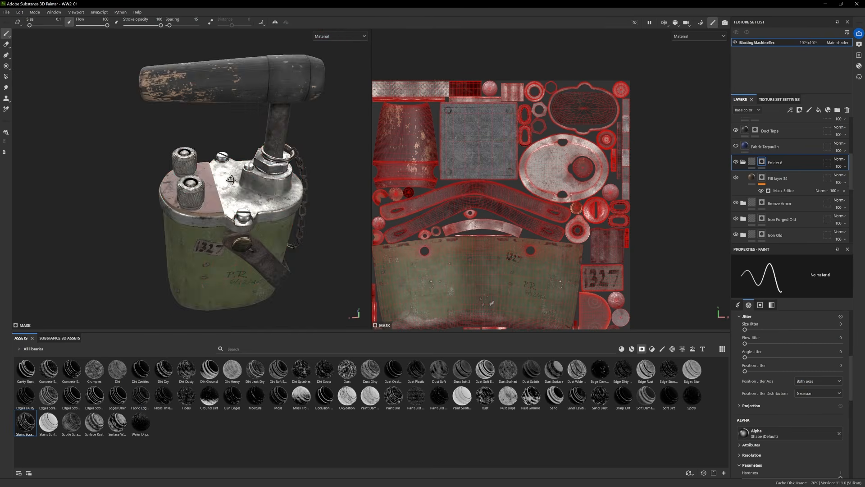
{"action": "left_click_drag", "start_coordinate": [221, 169], "coordinate": [225, 140], "text": "alt"}
{"action": "left_click", "coordinate": [736, 162]}
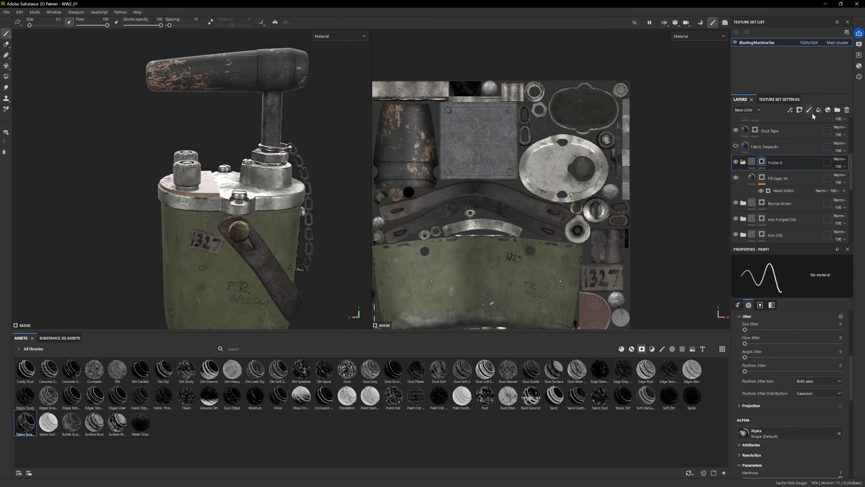
Add a color-only fill layer above Folder 6, apply the "Surface W..." smart mask and set its base color to brown 736358.
{"action": "left_click", "coordinate": [818, 110]}
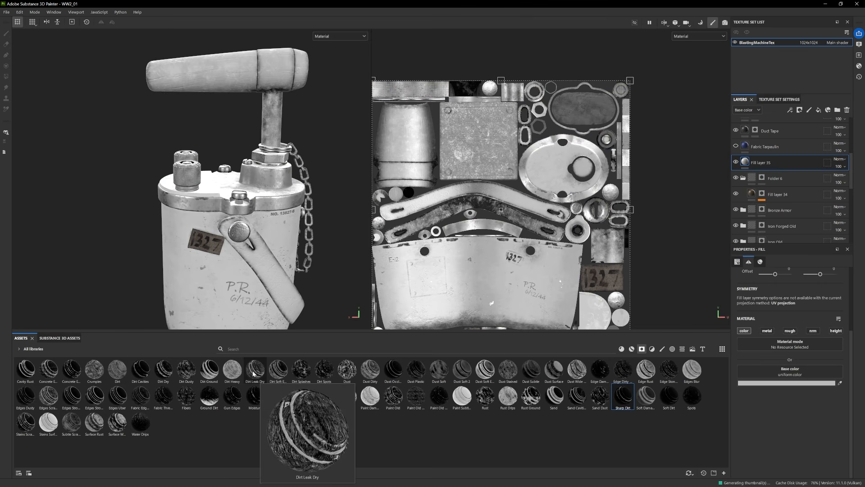
{"action": "left_click_drag", "start_coordinate": [117, 422], "coordinate": [766, 163]}
{"action": "left_click", "coordinate": [780, 383]}
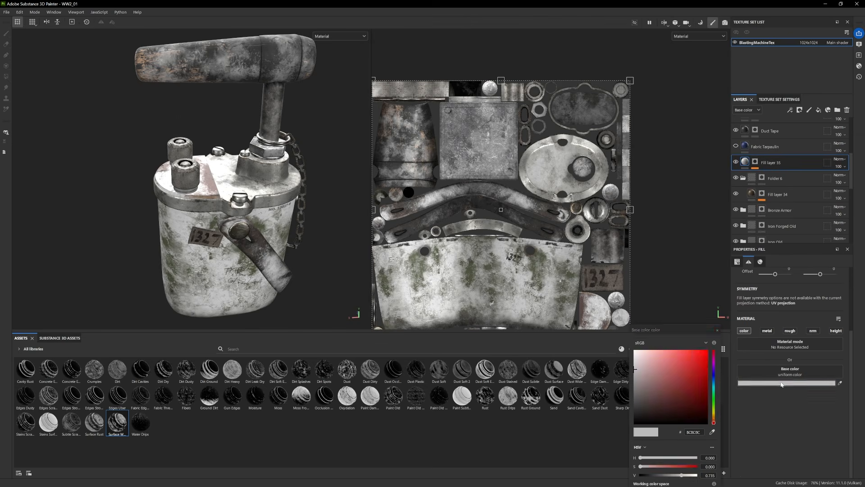
{"action": "left_click", "coordinate": [714, 419]}
{"action": "left_click_drag", "start_coordinate": [648, 382], "coordinate": [660, 388]}
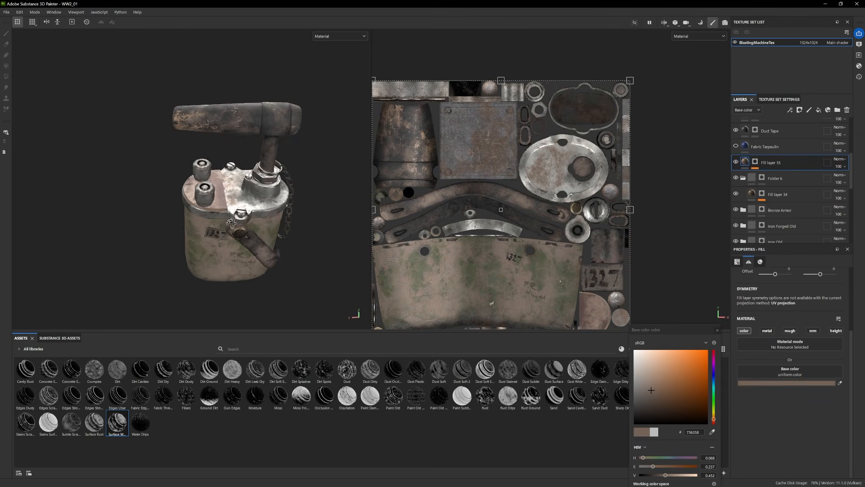
Darken the new surface wear layer's base color to brown 3D2A1D.
{"action": "left_click", "coordinate": [793, 418]}
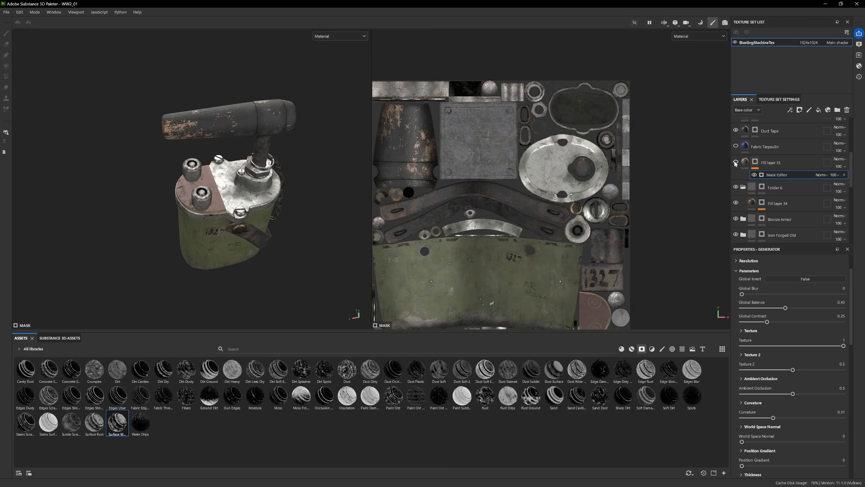
{"action": "left_click", "coordinate": [744, 161]}
{"action": "left_click", "coordinate": [787, 383]}
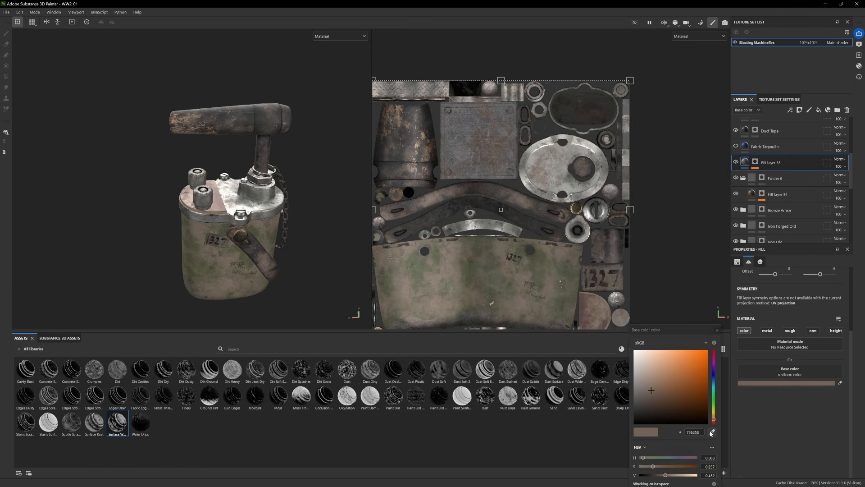
{"action": "left_click", "coordinate": [672, 406]}
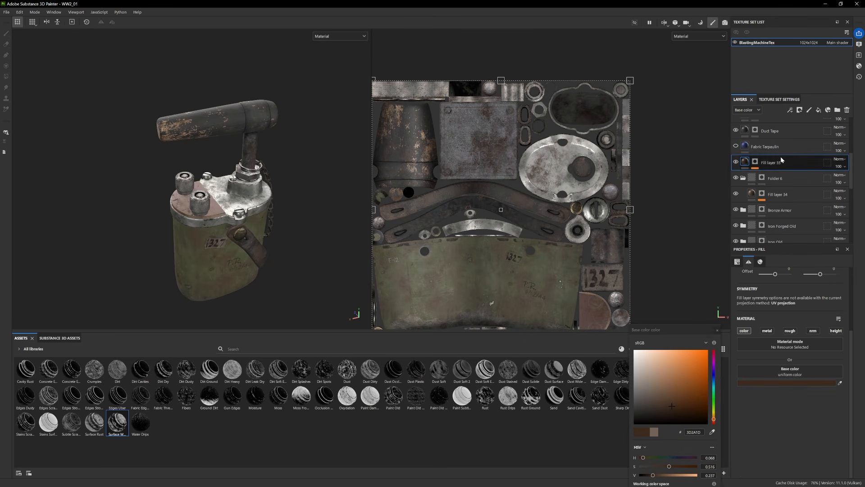
Move the surface wear layer into Folder 6 and toggle its visibility to compare the effect on the lid.
{"action": "left_click_drag", "start_coordinate": [781, 160], "coordinate": [772, 180]}
{"action": "left_click", "coordinate": [7, 77]}
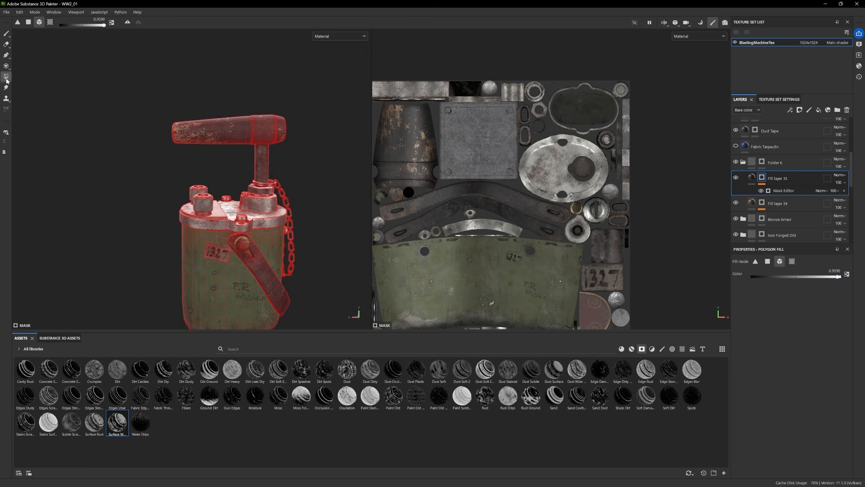
{"action": "key", "text": "1"}
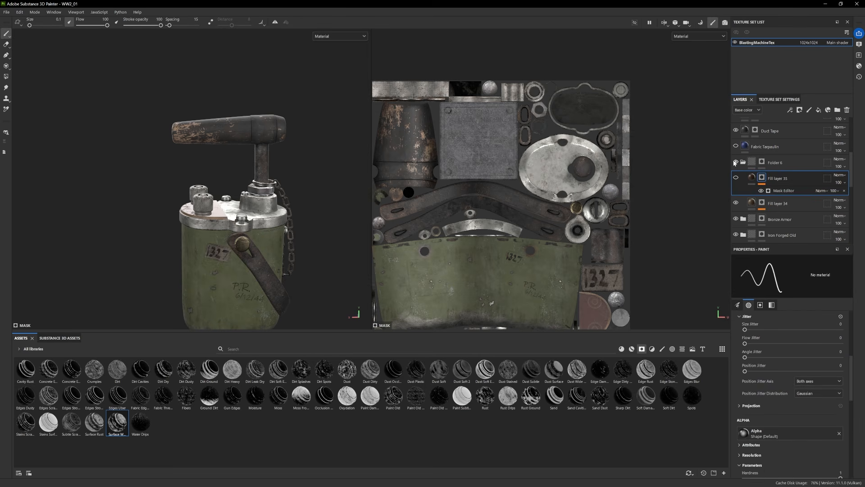
{"action": "left_click", "coordinate": [736, 178]}
Check the Folder 6 mask and examine the stains on the lid and body from several angles.
{"action": "left_click", "coordinate": [761, 162]}
{"action": "left_click", "coordinate": [6, 76]}
{"action": "key", "text": "1"}
{"action": "scroll", "coordinate": [208, 140], "scroll_direction": "down", "scroll_amount": 1}
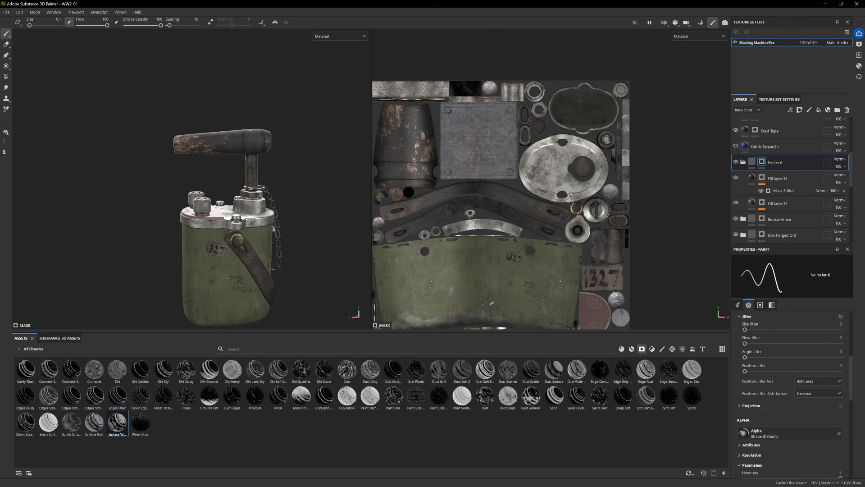
{"action": "left_click", "coordinate": [755, 180]}
{"action": "left_click", "coordinate": [761, 162]}
{"action": "key", "text": "2"}
{"action": "scroll", "coordinate": [230, 93], "scroll_direction": "up", "scroll_amount": 3}
{"action": "mouse_move", "coordinate": [243, 99]}
{"action": "left_mouse_down", "text": "alt"}
{"action": "mouse_move", "coordinate": [203, 165]}
{"action": "mouse_move", "coordinate": [151, 158]}
{"action": "left_mouse_up", "text": "alt"}
{"action": "scroll", "coordinate": [212, 154], "scroll_direction": "down", "scroll_amount": 2}
{"action": "left_click_drag", "start_coordinate": [213, 155], "coordinate": [104, 195], "text": "alt"}
{"action": "scroll", "coordinate": [108, 194], "scroll_direction": "down", "scroll_amount": 1}
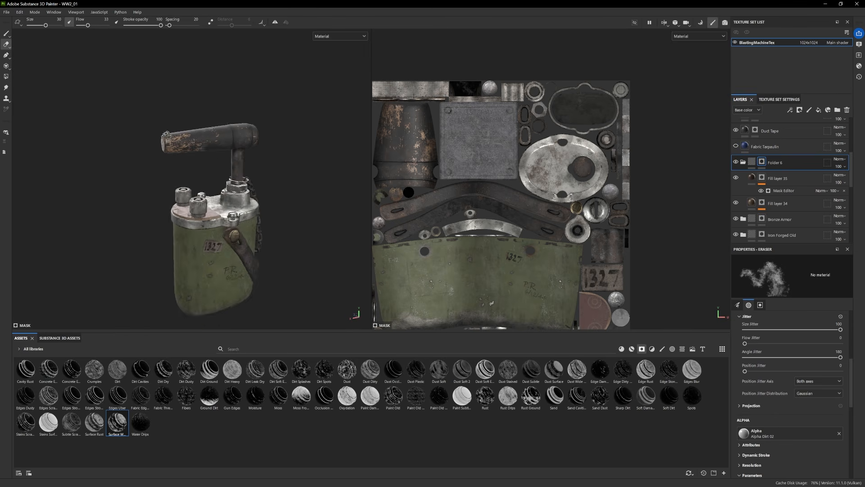
{"action": "left_click_drag", "start_coordinate": [212, 189], "coordinate": [208, 159], "text": "alt"}
{"action": "left_click_drag", "start_coordinate": [246, 253], "coordinate": [256, 253], "text": "alt"}
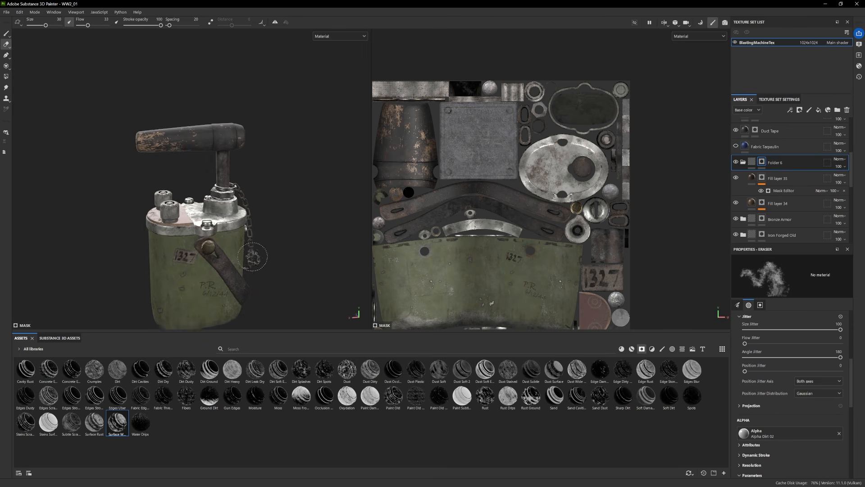
{"action": "scroll", "coordinate": [256, 253], "scroll_direction": "up", "scroll_amount": 1}
Add a dark brown fill layer in Folder 6 with the Spots smart mask and set its Dirt 1 histogram position to 0.33.
{"action": "left_click", "coordinate": [752, 178]}
{"action": "left_click", "coordinate": [818, 110]}
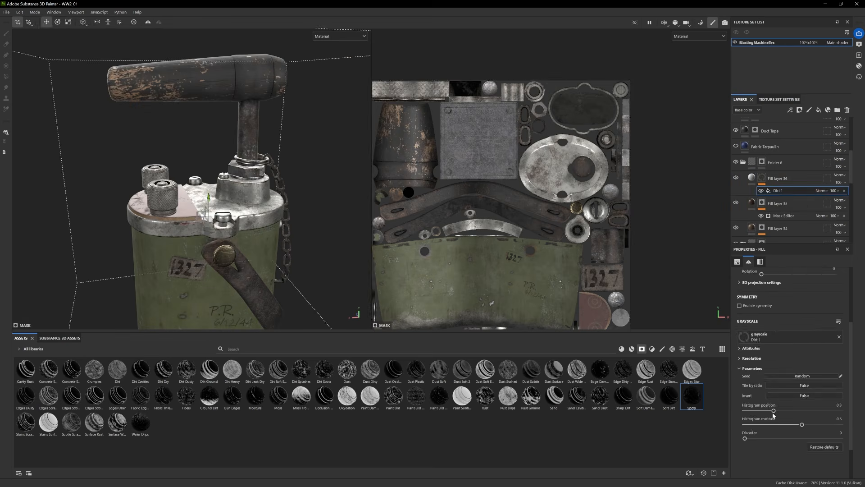
{"action": "left_click", "coordinate": [767, 382]}
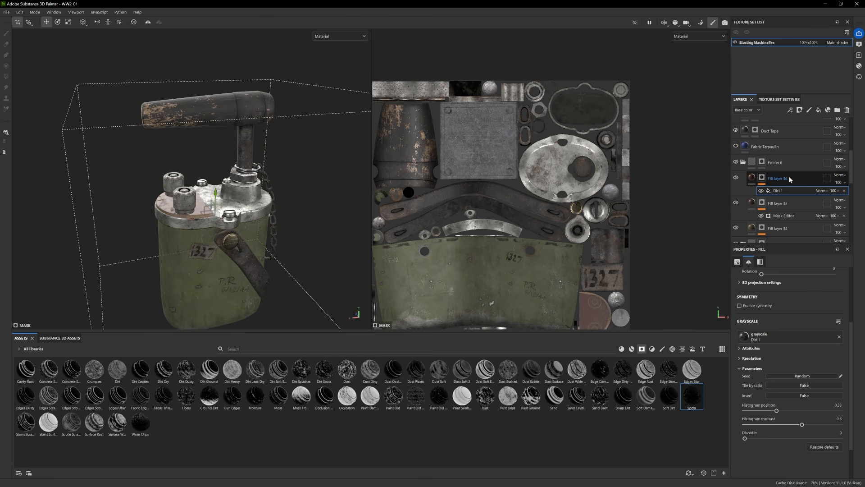
Render the model in Iray, look through the display settings and rotate the environment lighting to examine the lid stains.
{"action": "key", "text": "e"}
{"action": "left_click_drag", "start_coordinate": [193, 224], "coordinate": [261, 224], "text": "alt"}
{"action": "scroll", "coordinate": [791, 198], "scroll_direction": "up", "scroll_amount": 5}
{"action": "left_click", "coordinate": [724, 23]}
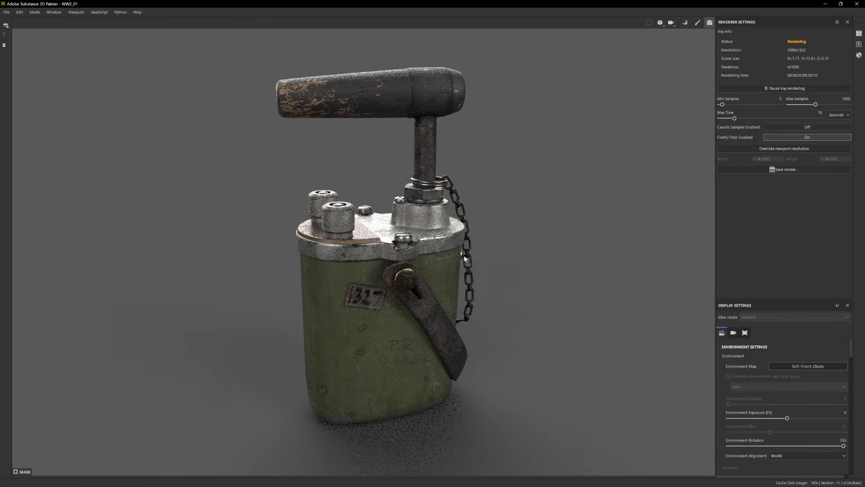
{"action": "scroll", "coordinate": [481, 234], "scroll_direction": "down", "scroll_amount": 2}
{"action": "scroll", "coordinate": [786, 409], "scroll_direction": "down", "scroll_amount": 12}
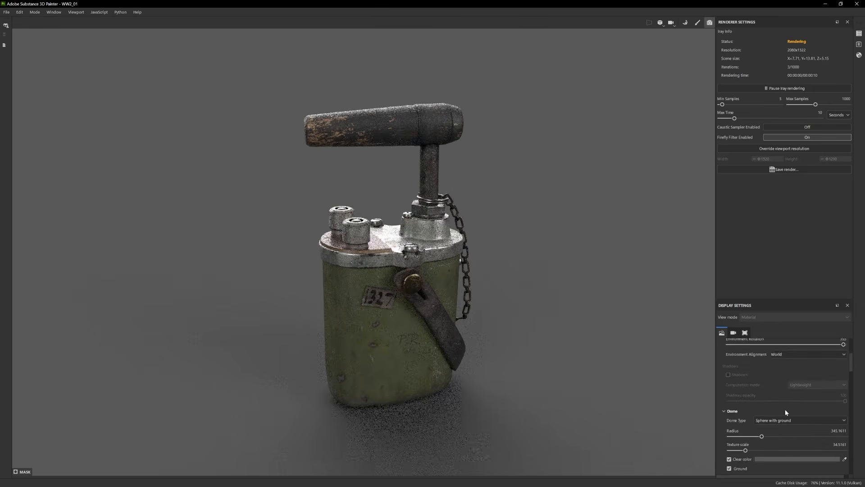
{"action": "scroll", "coordinate": [801, 417], "scroll_direction": "down", "scroll_amount": 5}
{"action": "left_click", "coordinate": [841, 385]}
{"action": "scroll", "coordinate": [249, 255], "scroll_direction": "down", "scroll_amount": 6}
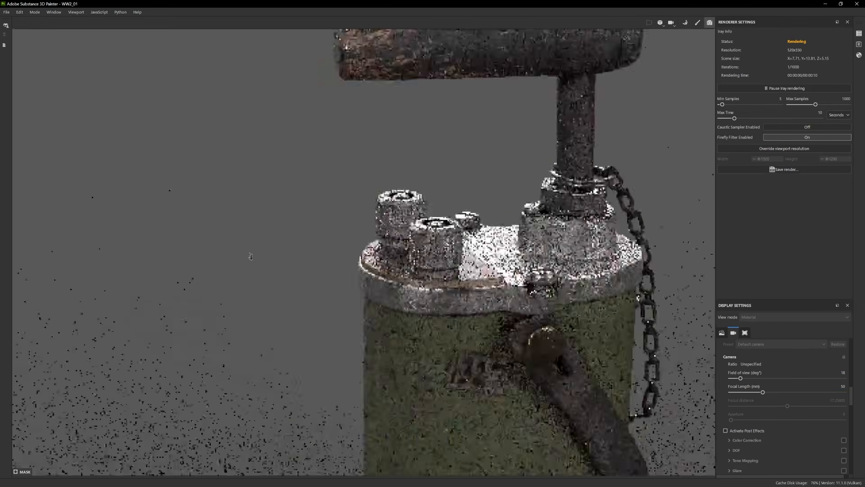
{"action": "right_click_drag", "start_coordinate": [397, 277], "coordinate": [418, 275], "text": "shift"}
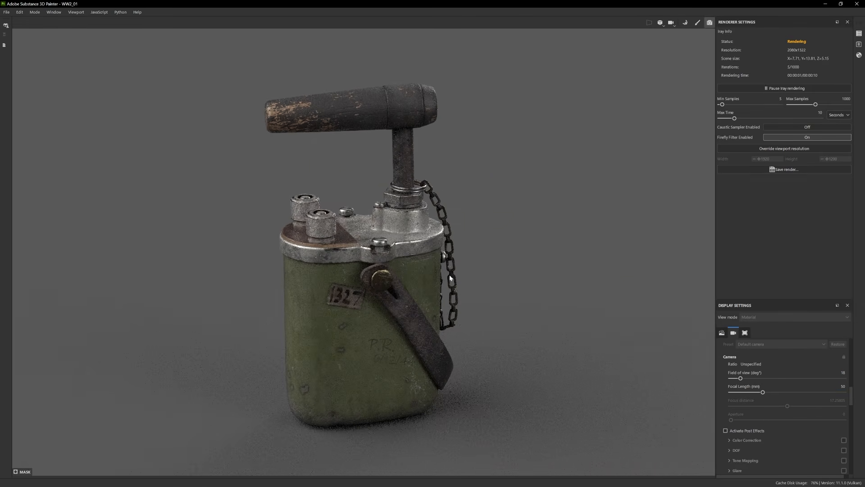
{"action": "left_click", "coordinate": [699, 23]}
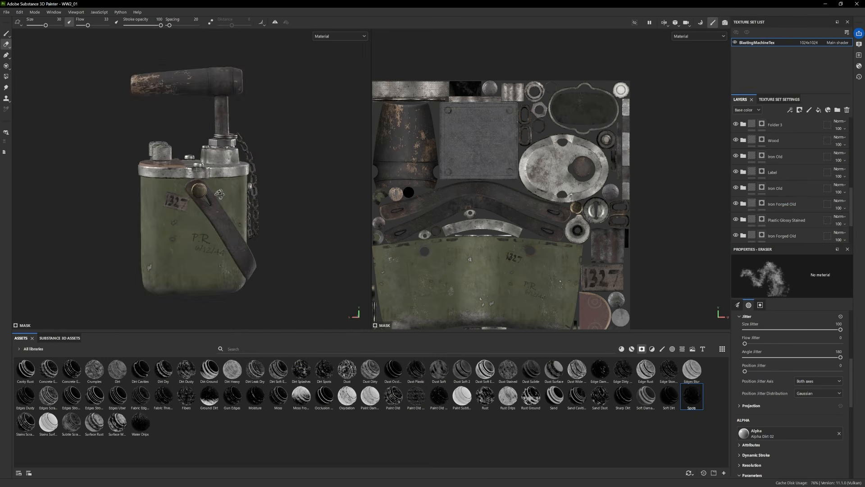
Lighten the base color of the strap's Rubber Base layer to a warm gray with HSV value 0.434 and check it in Iray.
{"action": "scroll", "coordinate": [765, 209], "scroll_direction": "down", "scroll_amount": 4}
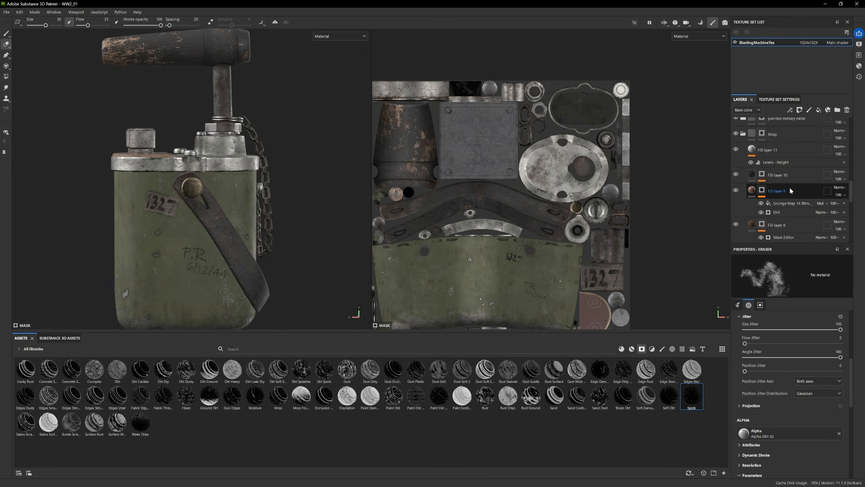
{"action": "scroll", "coordinate": [791, 191], "scroll_direction": "down", "scroll_amount": 7}
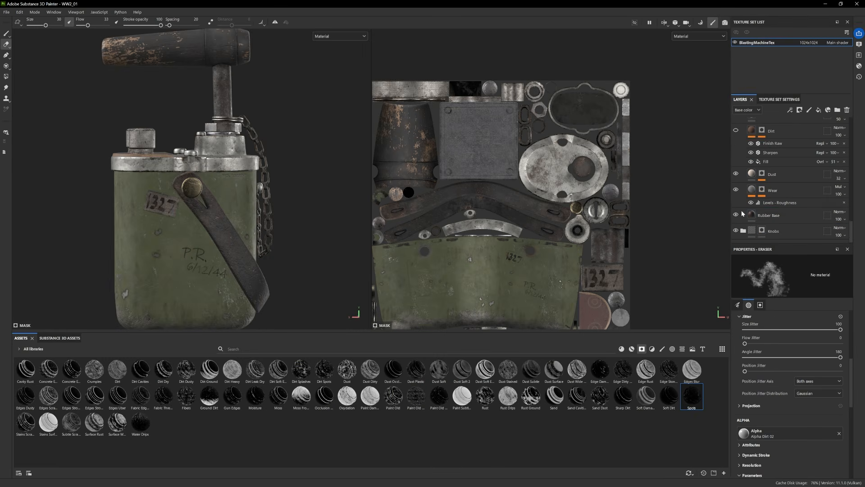
{"action": "left_click", "coordinate": [743, 214]}
{"action": "left_click", "coordinate": [786, 383]}
{"action": "left_click_drag", "start_coordinate": [639, 407], "coordinate": [639, 392]}
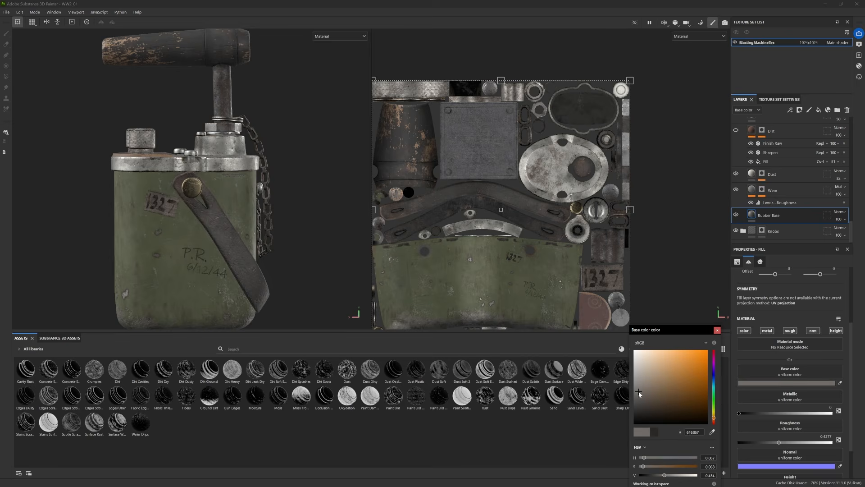
{"action": "key", "text": "F10"}
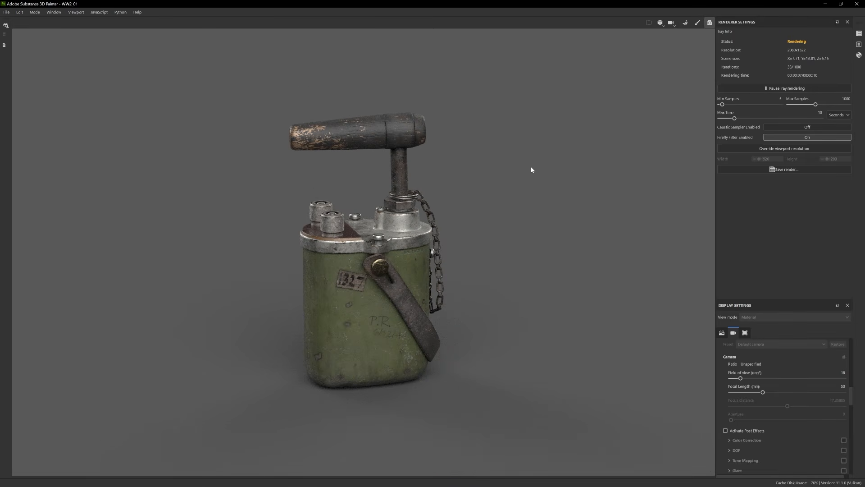
{"action": "key", "text": "F10"}
Inspect the Base layer of the Plastic Glossy Stained folder and toggle material folders to identify the parts they cover.
{"action": "scroll", "coordinate": [765, 177], "scroll_direction": "up", "scroll_amount": 5}
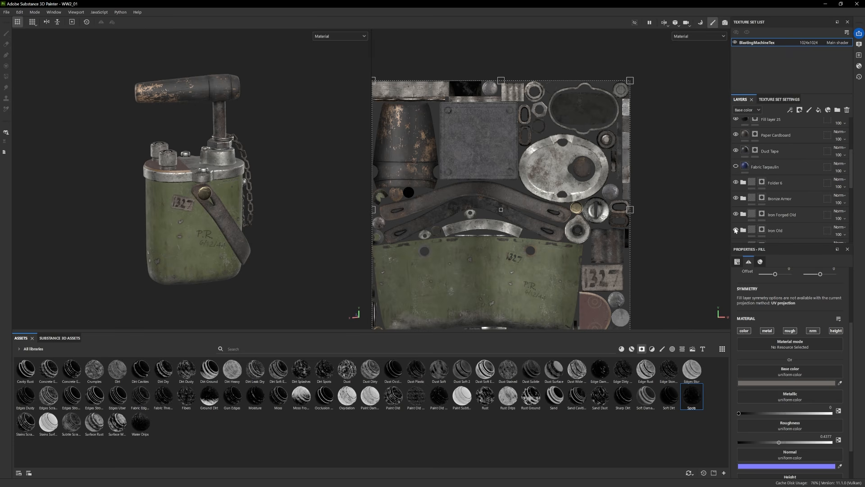
{"action": "scroll", "coordinate": [736, 189], "scroll_direction": "down", "scroll_amount": 5}
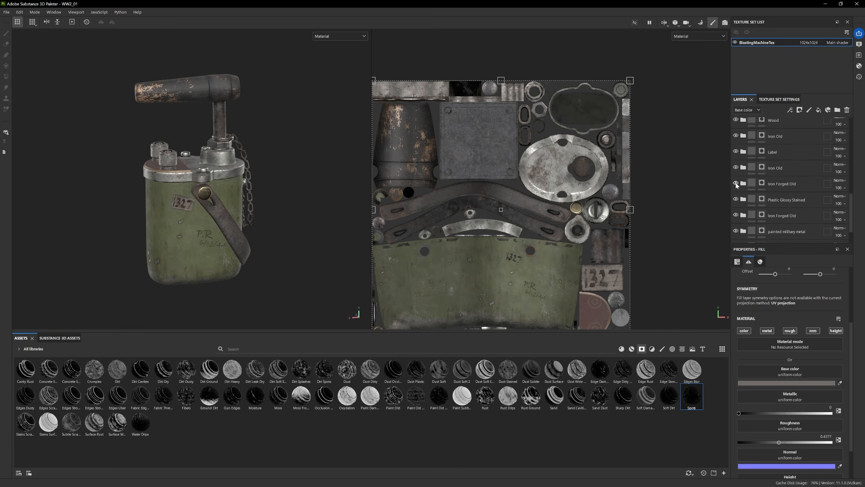
{"action": "left_click", "coordinate": [743, 199]}
{"action": "scroll", "coordinate": [766, 207], "scroll_direction": "down", "scroll_amount": 4}
{"action": "left_click", "coordinate": [784, 197]}
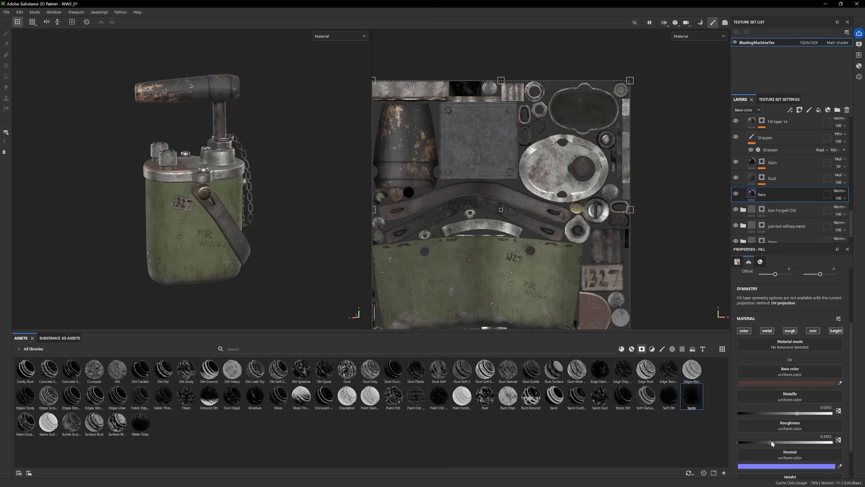
{"action": "scroll", "coordinate": [750, 190], "scroll_direction": "up", "scroll_amount": 4}
{"action": "left_click", "coordinate": [743, 189]}
{"action": "left_click", "coordinate": [736, 183]}
{"action": "left_click", "coordinate": [736, 183]}
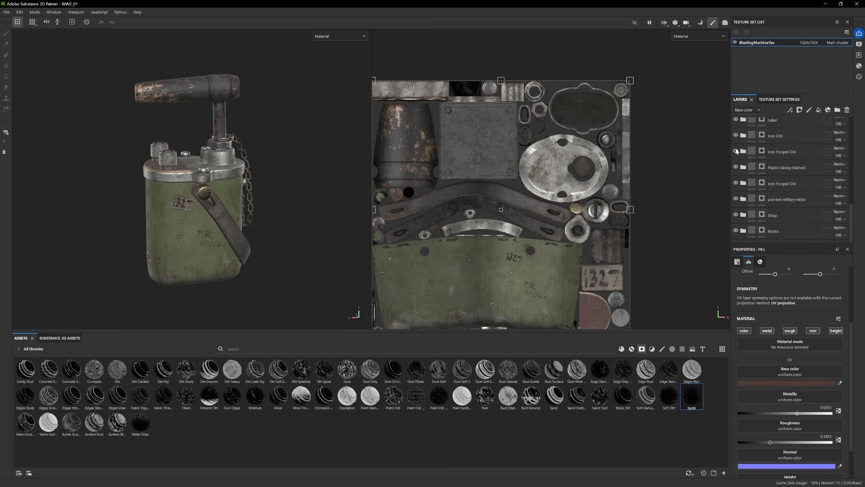
Raise the luminosity of the Iron layer in the Iron Old folder to 0.45, comparing the metal in Iray renders.
{"action": "left_click", "coordinate": [743, 135]}
{"action": "left_click", "coordinate": [765, 224]}
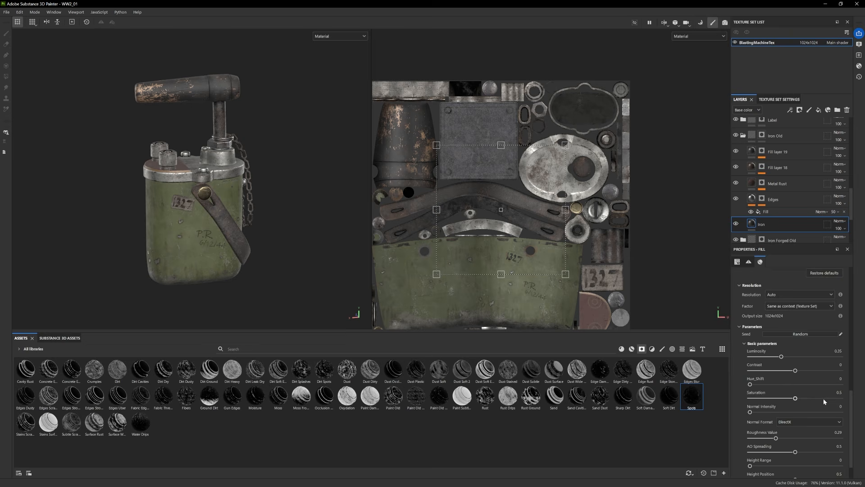
{"action": "scroll", "coordinate": [784, 370], "scroll_direction": "up", "scroll_amount": 1}
{"action": "left_click_drag", "start_coordinate": [781, 368], "coordinate": [788, 369]}
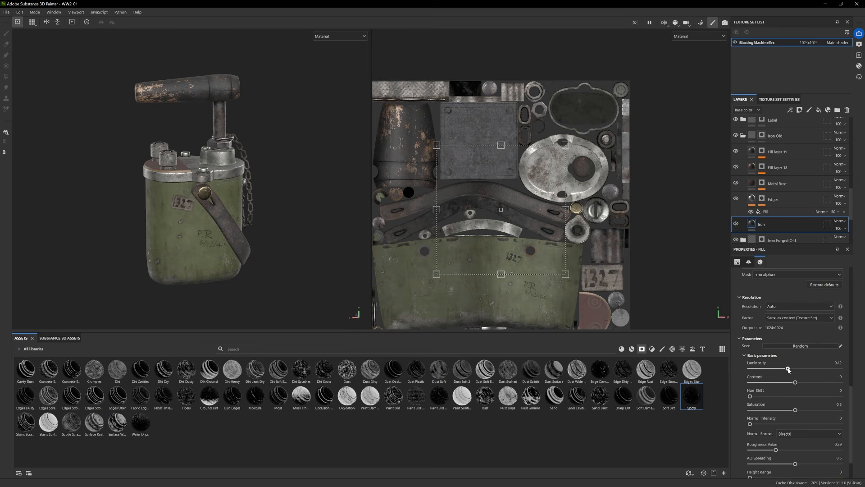
{"action": "key", "text": "F10"}
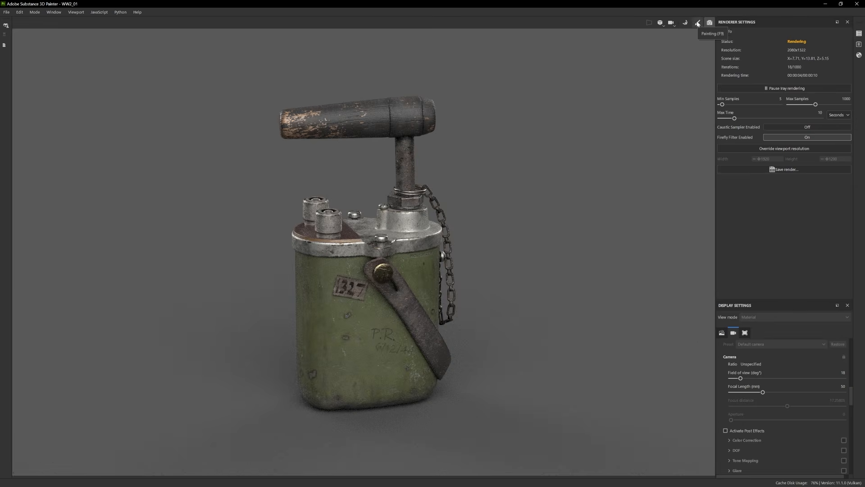
{"action": "left_click", "coordinate": [698, 23]}
{"action": "key", "text": "F10"}
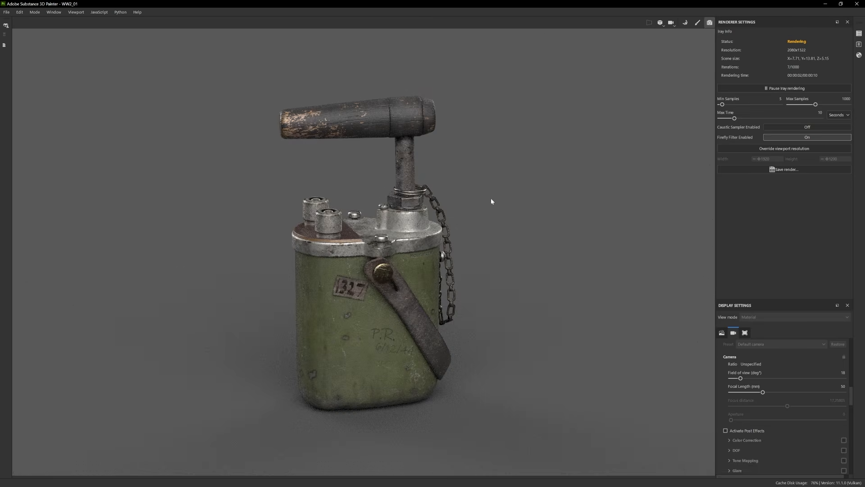
{"action": "left_click_drag", "start_coordinate": [782, 369], "coordinate": [792, 368]}
{"action": "left_click", "coordinate": [724, 23]}
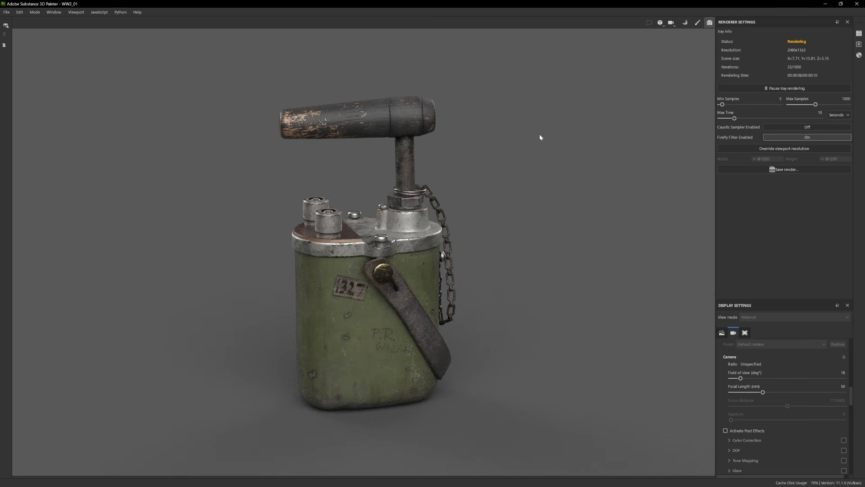
{"action": "left_click", "coordinate": [698, 22]}
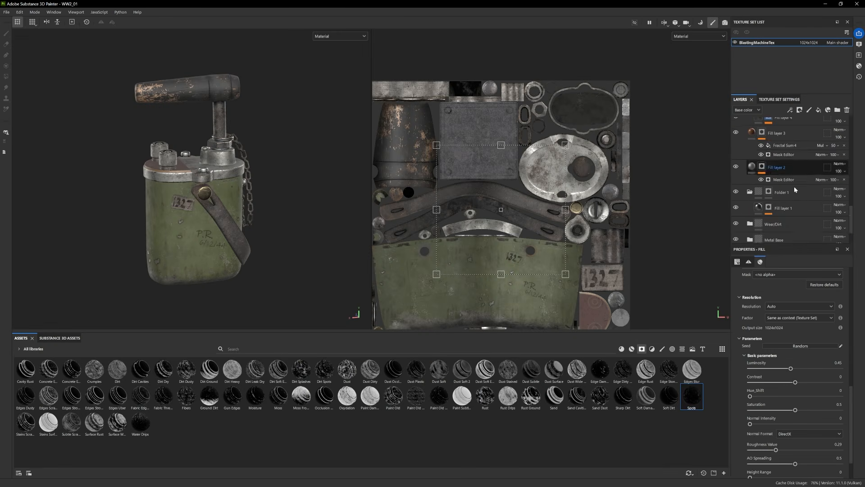
Lower the roughness of the green body paint's Base layer to about 0.24, comparing the gloss in Iray renders.
{"action": "scroll", "coordinate": [795, 189], "scroll_direction": "down", "scroll_amount": 5}
{"action": "left_click", "coordinate": [777, 225]}
{"action": "left_click", "coordinate": [786, 339]}
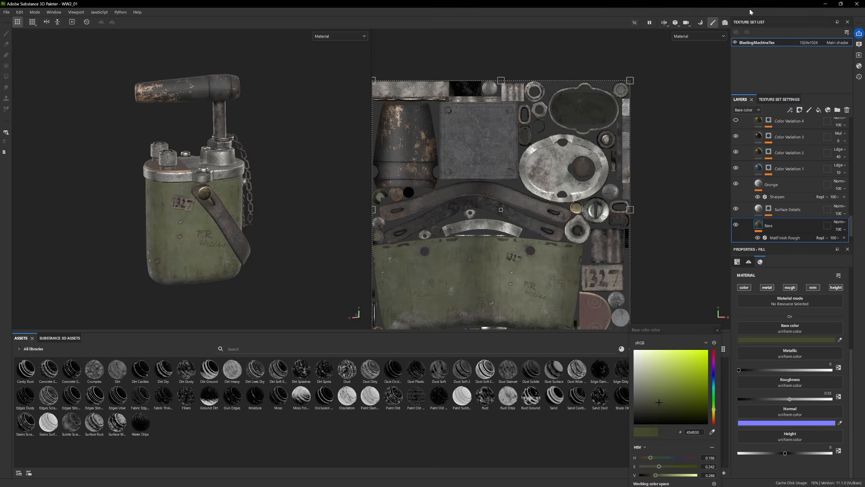
{"action": "key", "text": "F10"}
{"action": "key", "text": "F9"}
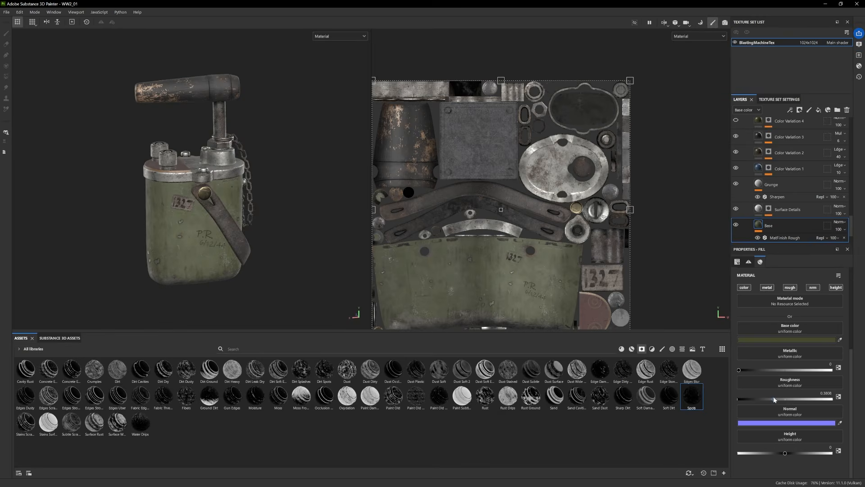
{"action": "left_click", "coordinate": [724, 22]}
{"action": "left_click", "coordinate": [697, 23]}
{"action": "left_click", "coordinate": [760, 399]}
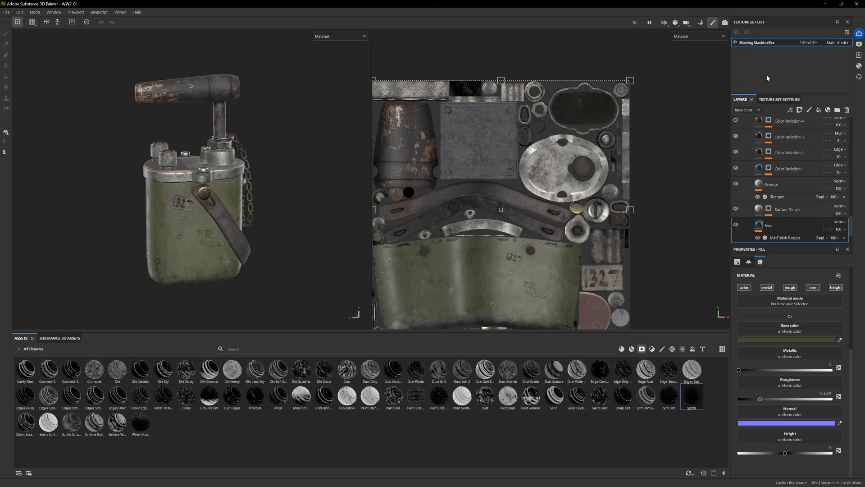
Inspect the body paint and the label plate side in an Iray render.
{"action": "key", "text": "F10"}
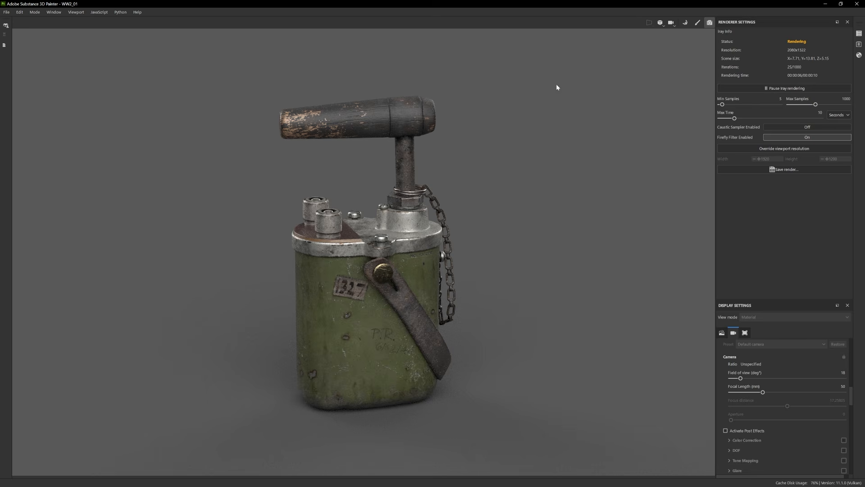
{"action": "left_click_drag", "start_coordinate": [491, 218], "coordinate": [479, 234], "text": "alt"}
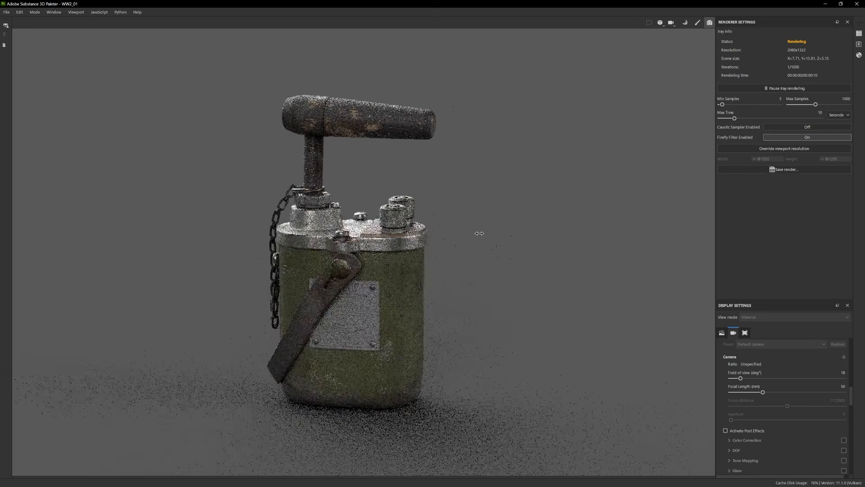
{"action": "key", "text": "F10"}
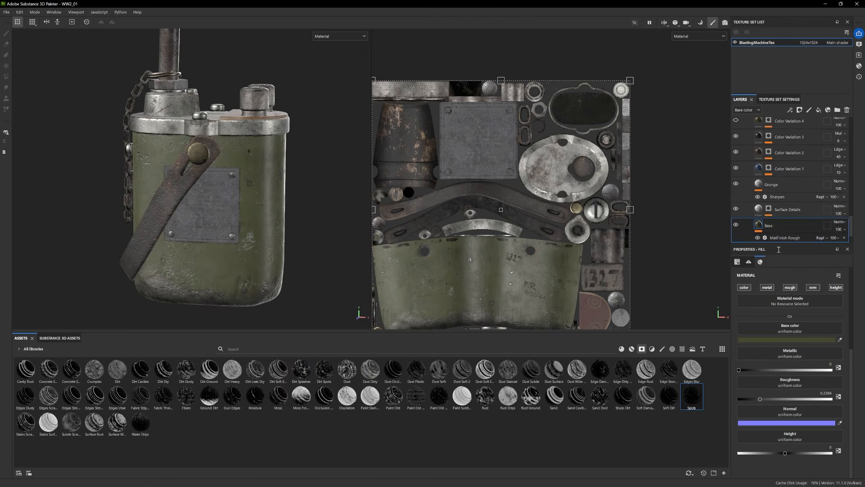
Darken Color 2 of the Burnished Metal layer in the Label folder to a gray with HSV value 0.397.
{"action": "scroll", "coordinate": [810, 154], "scroll_direction": "down", "scroll_amount": 5}
{"action": "scroll", "coordinate": [810, 154], "scroll_direction": "up", "scroll_amount": 4}
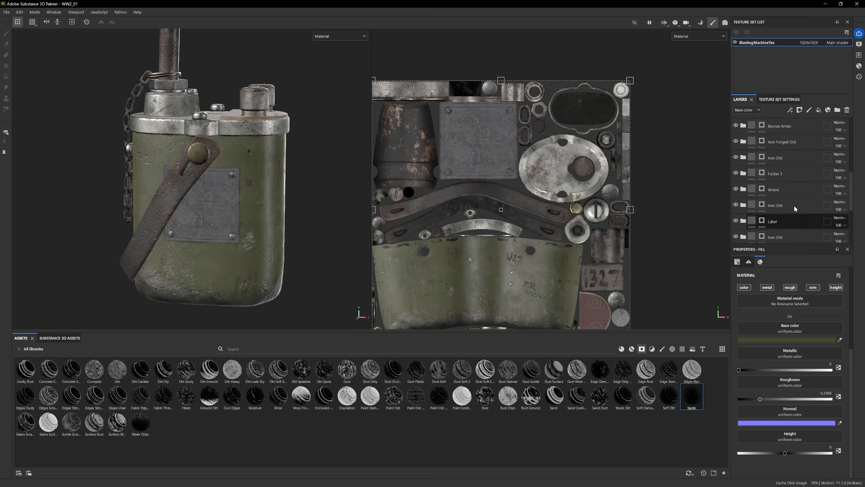
{"action": "left_click", "coordinate": [744, 180]}
{"action": "scroll", "coordinate": [757, 187], "scroll_direction": "down", "scroll_amount": 2}
{"action": "left_click", "coordinate": [766, 188]}
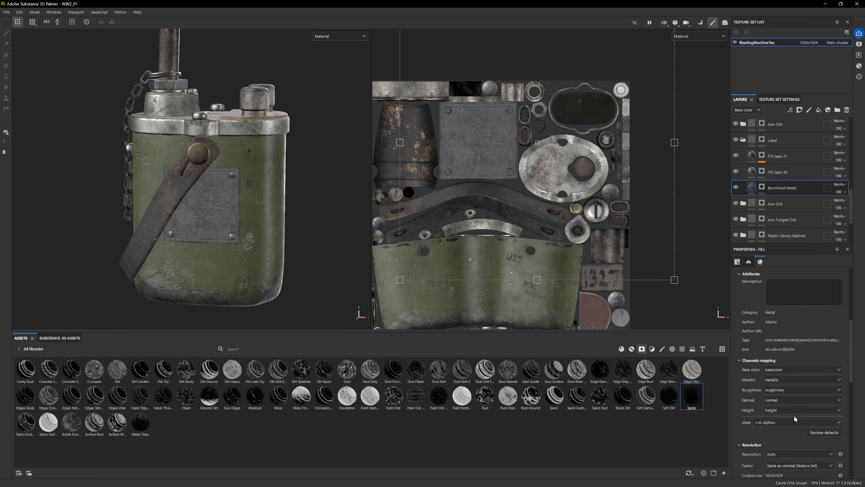
{"action": "key", "text": "F10"}
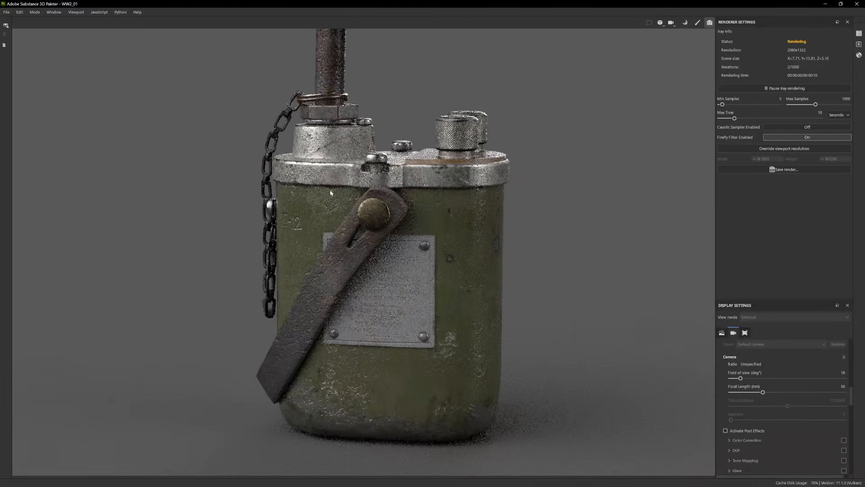
{"action": "left_click", "coordinate": [699, 23]}
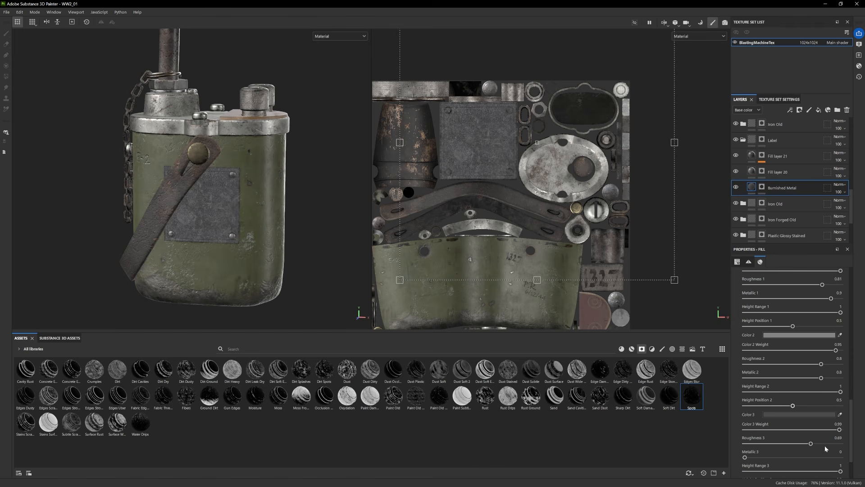
{"action": "left_click", "coordinate": [804, 334]}
{"action": "left_click", "coordinate": [636, 395]}
{"action": "scroll", "coordinate": [795, 322], "scroll_direction": "up", "scroll_amount": 3}
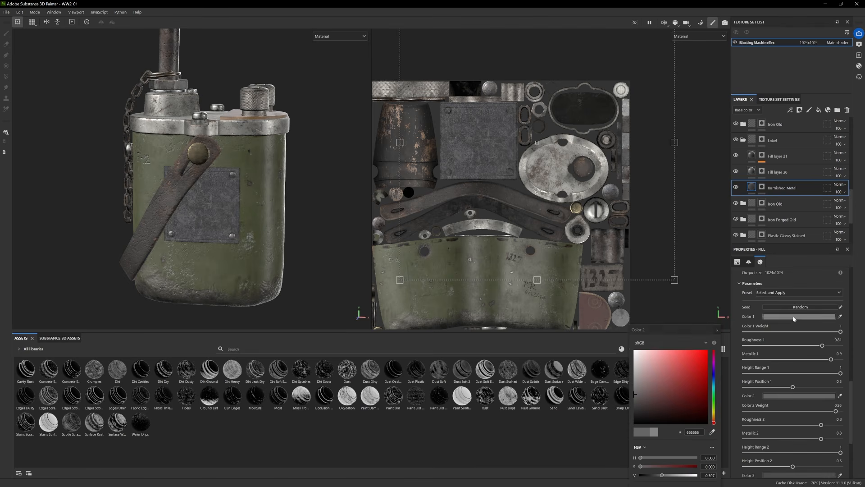
Darken Color 1 of the Burnished Metal layer to a similar gray and check the plate in Iray.
{"action": "left_click", "coordinate": [794, 316]}
{"action": "left_click", "coordinate": [635, 397]}
{"action": "left_click", "coordinate": [724, 22]}
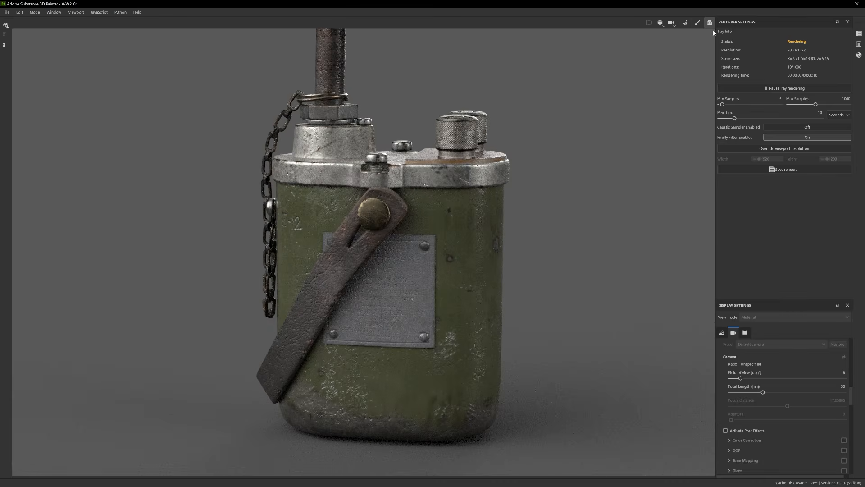
{"action": "left_click", "coordinate": [698, 23]}
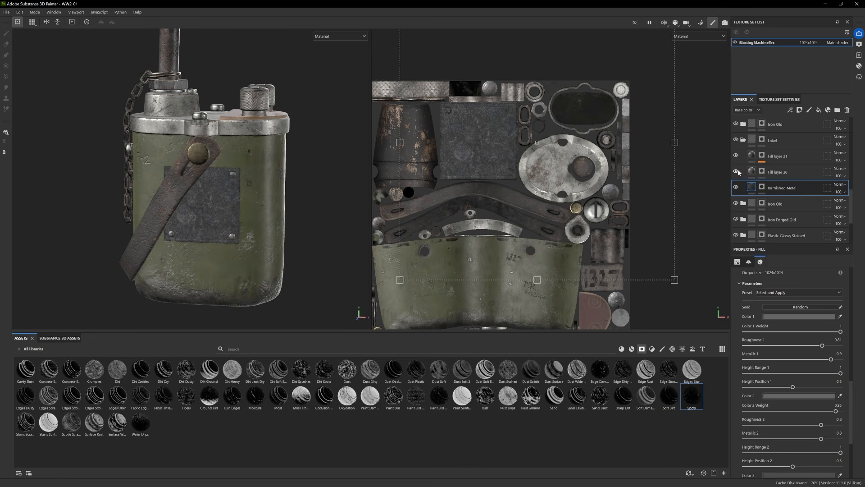
Darken the base color of Fill layer 20 so the plate's lettering stands out, and check it in Iray.
{"action": "left_click", "coordinate": [775, 172]}
{"action": "left_click", "coordinate": [784, 340]}
{"action": "left_click", "coordinate": [637, 402]}
{"action": "left_click", "coordinate": [724, 22]}
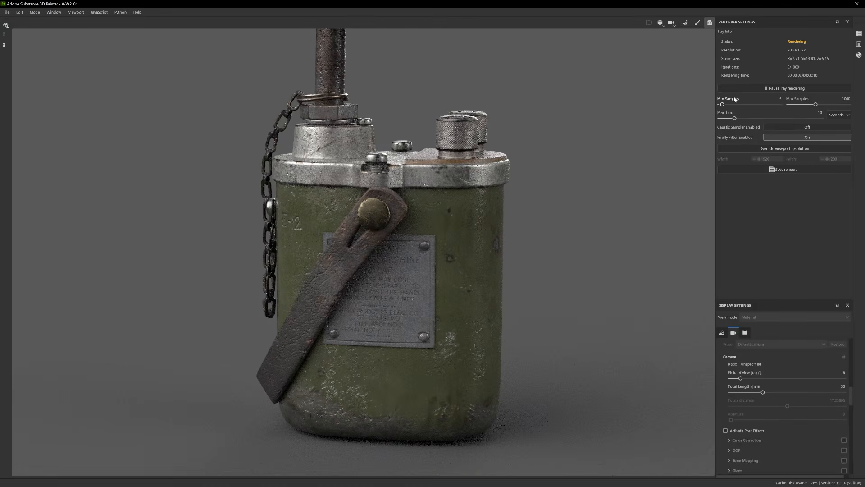
{"action": "left_click", "coordinate": [697, 24]}
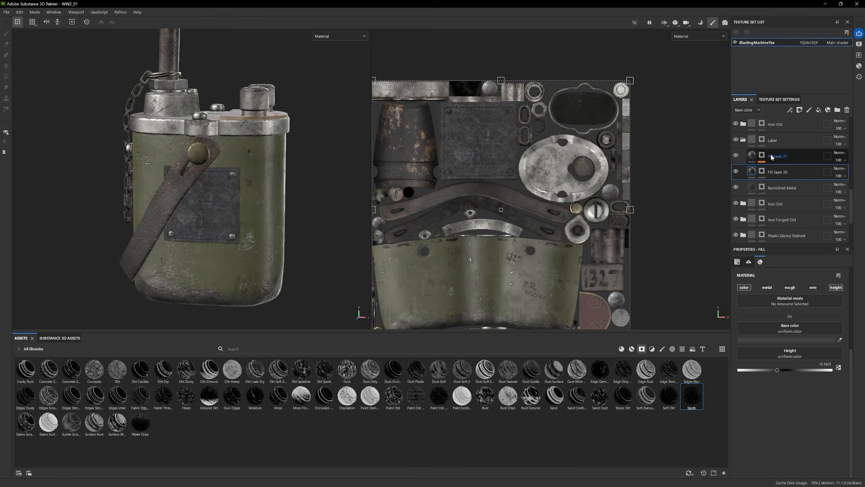
Add the Metal Rust material above Fill layer 21 in the Label folder and give it a black mask.
{"action": "left_click", "coordinate": [773, 156]}
{"action": "left_click", "coordinate": [622, 349]}
{"action": "left_click_drag", "start_coordinate": [646, 395], "coordinate": [790, 148]}
{"action": "right_click", "coordinate": [788, 156]}
{"action": "left_click", "coordinate": [807, 170]}
Paint rust around the plate's four corner rivets in the Metal Rust mask with the Dirt 1 brush.
{"action": "scroll", "coordinate": [459, 119], "scroll_direction": "up", "scroll_amount": 5}
{"action": "key", "text": "1"}
{"action": "left_click", "coordinate": [662, 348]}
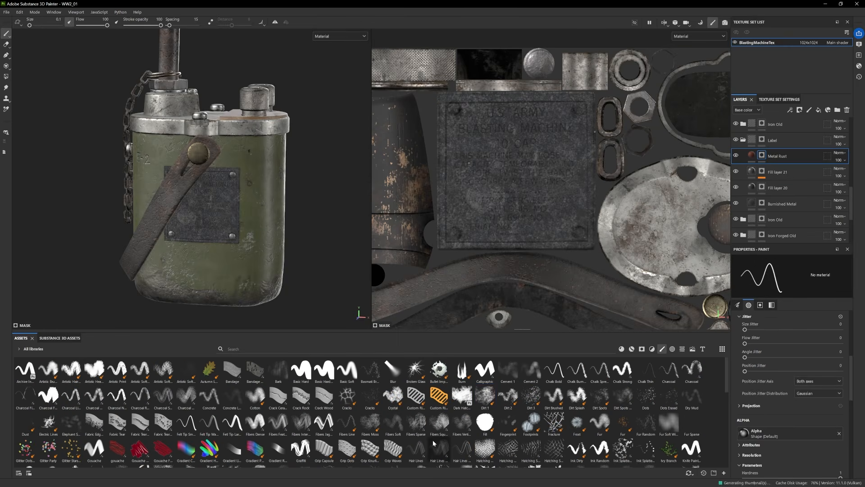
{"action": "left_click", "coordinate": [485, 395]}
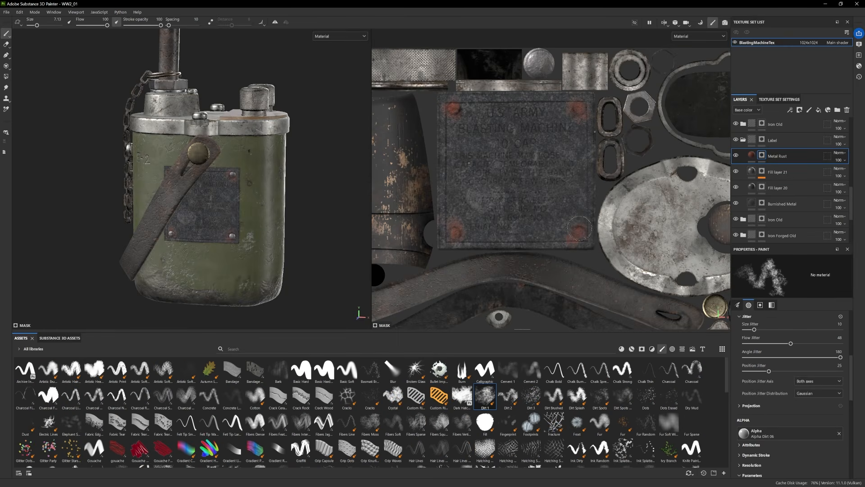
Darken the Rust Color of the Metal Rust layer to a muted dark brown and check the plate in Iray.
{"action": "left_click", "coordinate": [751, 155]}
{"action": "left_click", "coordinate": [783, 400]}
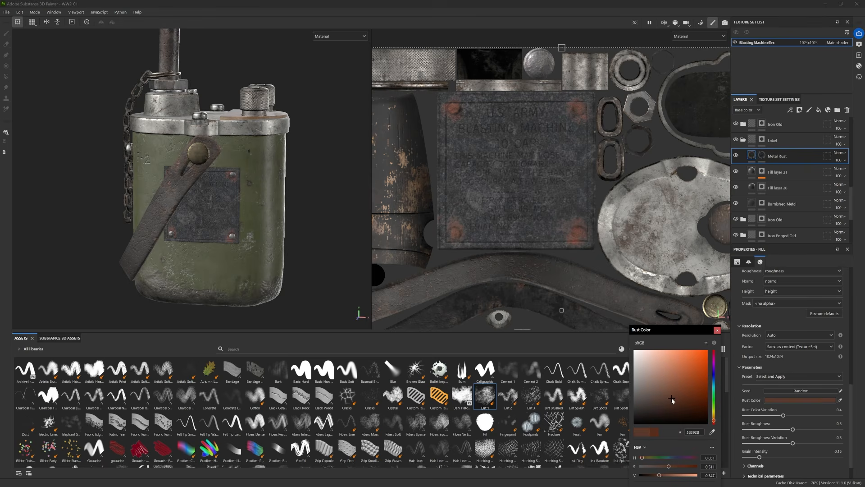
{"action": "left_click", "coordinate": [652, 412]}
{"action": "key", "text": "F10"}
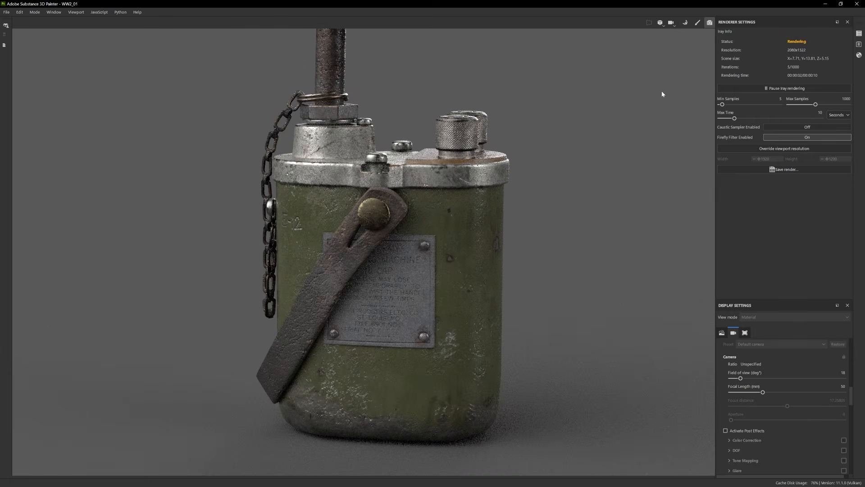
{"action": "left_click", "coordinate": [698, 23]}
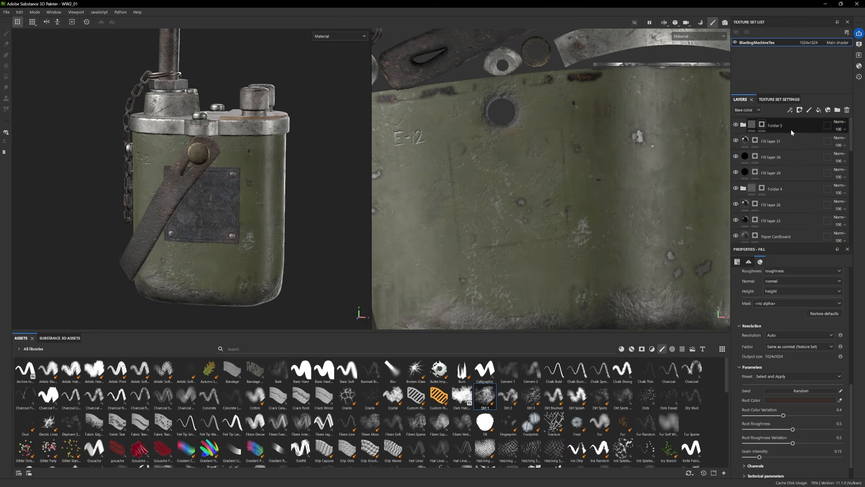
Add a near-black fill layer above Folder 5 and give it a black mask.
{"action": "left_click", "coordinate": [818, 110]}
{"action": "left_click", "coordinate": [785, 383]}
{"action": "left_click", "coordinate": [643, 409]}
{"action": "right_click", "coordinate": [767, 127]}
{"action": "left_click", "coordinate": [794, 137]}
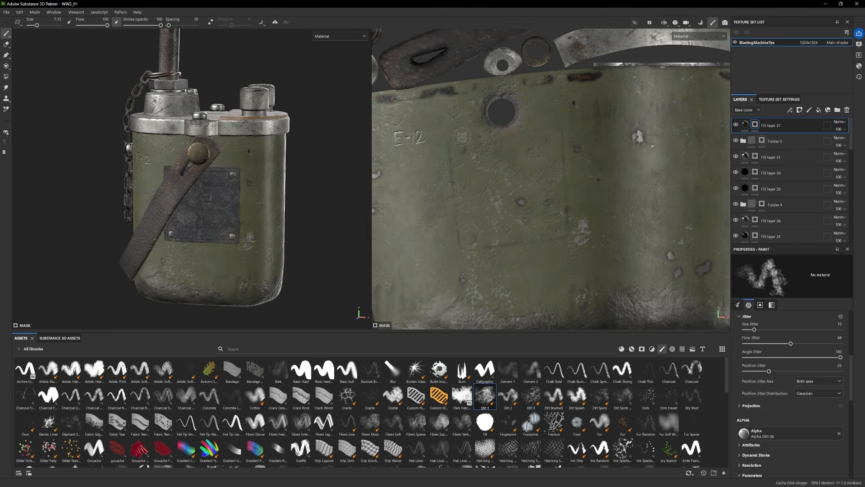
Paint straight dirt strokes along the four edges of the plate's outline on the green body with the Dirt 1 brush.
{"action": "left_click", "coordinate": [462, 137]}
{"action": "left_click", "coordinate": [559, 132], "text": "shift"}
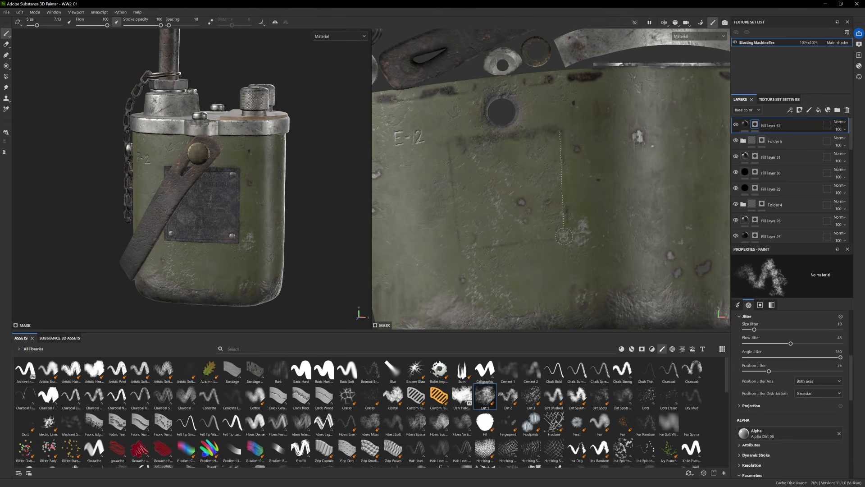
{"action": "left_click", "coordinate": [564, 236], "text": "shift"}
{"action": "left_click", "coordinate": [460, 246], "text": "shift"}
{"action": "left_click", "coordinate": [451, 144], "text": "shift"}
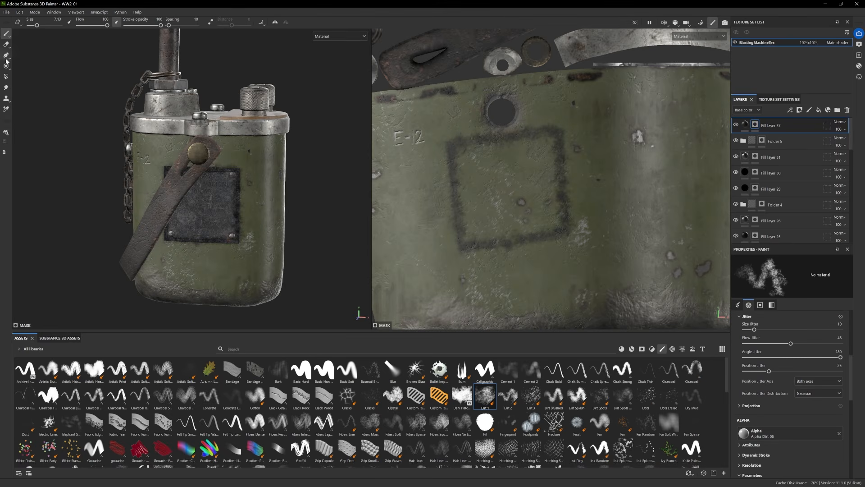
Clear the dirt from the plate itself with Polygon Fill, lower the dirt layer's opacity to about 40, and check it in Iray.
{"action": "left_click", "coordinate": [6, 76]}
{"action": "left_click", "coordinate": [217, 202]}
{"action": "key", "text": "1"}
{"action": "left_click", "coordinate": [745, 125]}
{"action": "left_click", "coordinate": [843, 129]}
{"action": "left_click", "coordinate": [845, 142]}
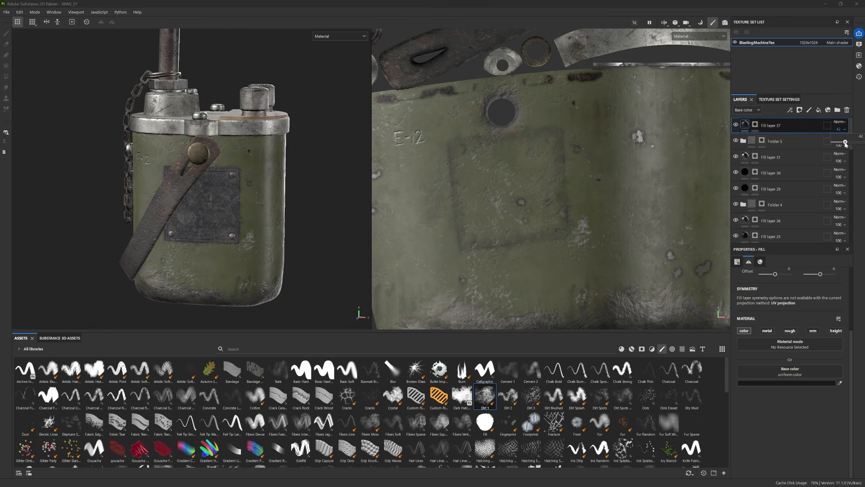
{"action": "key", "text": "F10"}
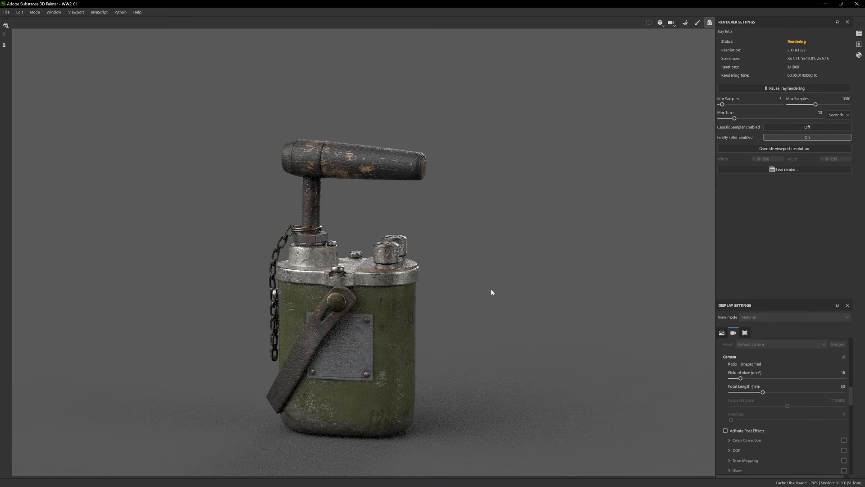
{"action": "key", "text": "F9"}
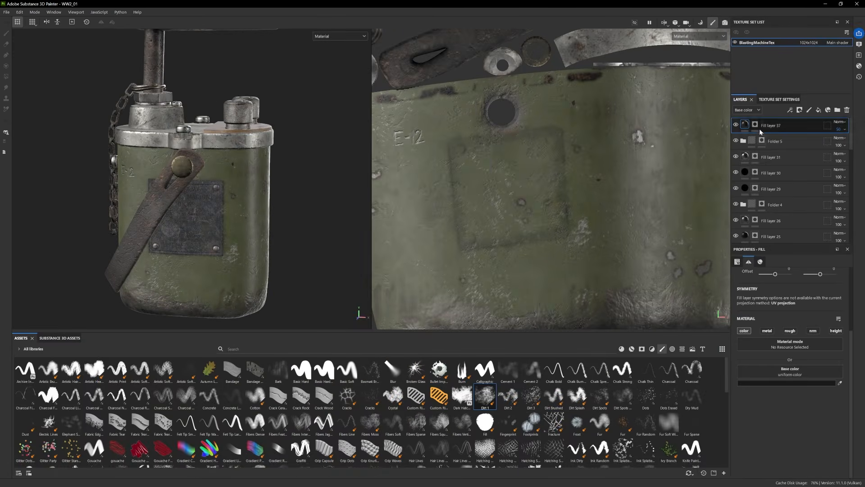
Add a fill layer above Fill layer 21 in the Label folder and mask it with the Surface Worn smart mask.
{"action": "scroll", "coordinate": [800, 191], "scroll_direction": "down", "scroll_amount": 10}
{"action": "left_click", "coordinate": [743, 188]}
{"action": "left_click", "coordinate": [777, 220]}
{"action": "left_click", "coordinate": [819, 110]}
{"action": "left_click", "coordinate": [642, 349]}
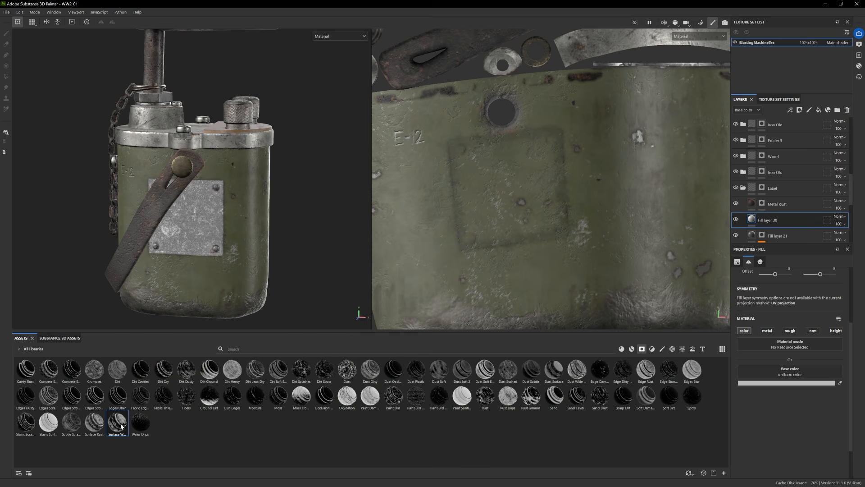
{"action": "left_click_drag", "start_coordinate": [120, 424], "coordinate": [769, 220]}
Set the worn layer's base color to dark gray and its roughness to about 0.71, comparing the plate in Iray renders.
{"action": "left_click", "coordinate": [751, 219]}
{"action": "left_click", "coordinate": [775, 383]}
{"action": "left_click_drag", "start_coordinate": [660, 419], "coordinate": [623, 397]}
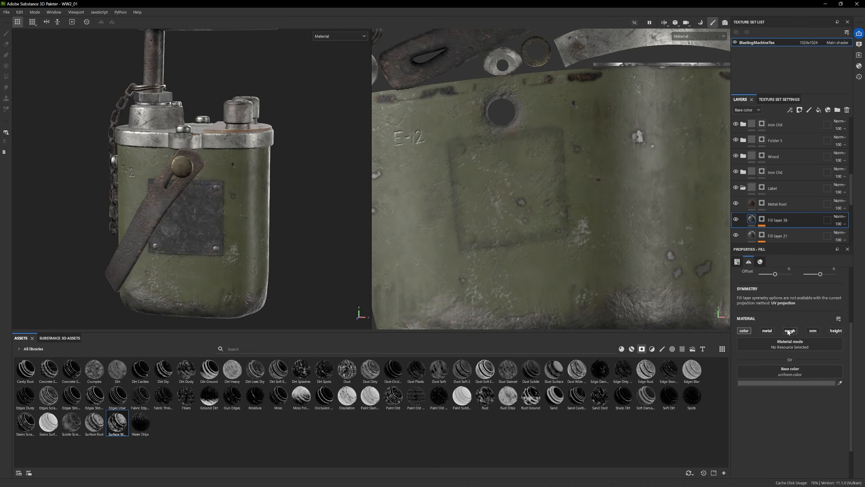
{"action": "mouse_move", "coordinate": [786, 413]}
{"action": "left_mouse_down"}
{"action": "mouse_move", "coordinate": [816, 413]}
{"action": "mouse_move", "coordinate": [789, 413]}
{"action": "left_mouse_up"}
{"action": "left_click", "coordinate": [724, 22]}
{"action": "left_click", "coordinate": [697, 22]}
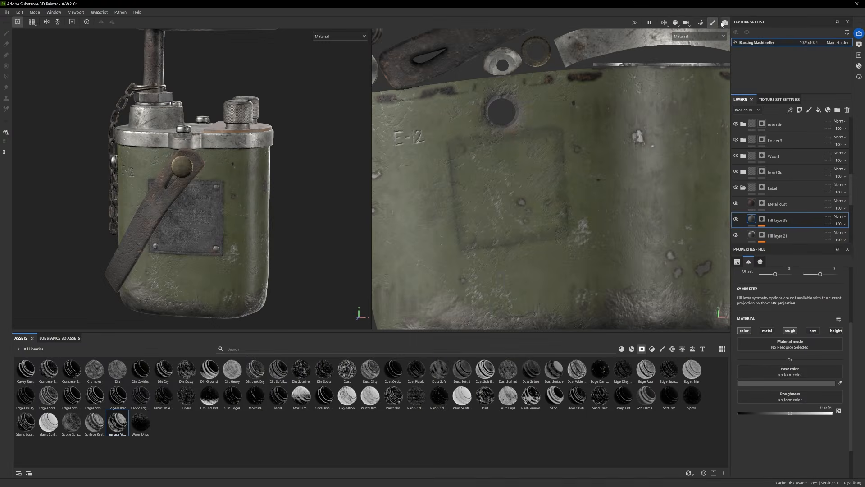
{"action": "left_click", "coordinate": [723, 23]}
{"action": "left_click", "coordinate": [697, 22]}
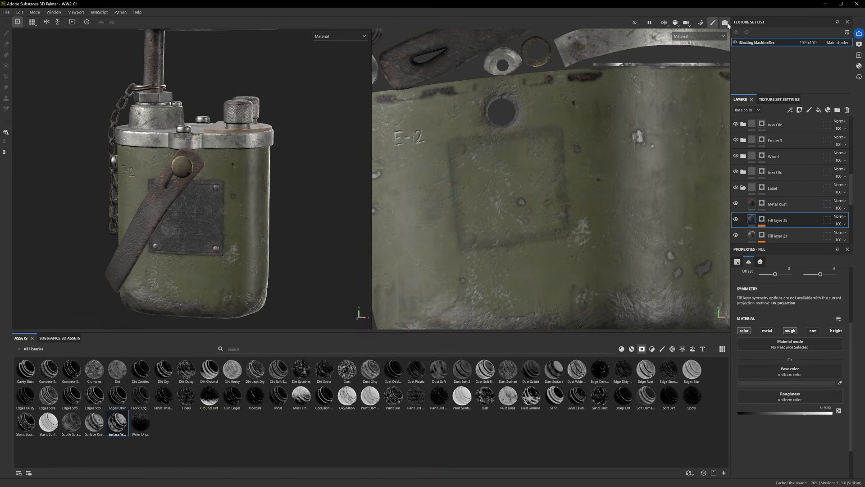
Examine the finished blasting machine in Iray from the plate side around to the numbered label side, with changed lighting.
{"action": "left_click", "coordinate": [725, 23]}
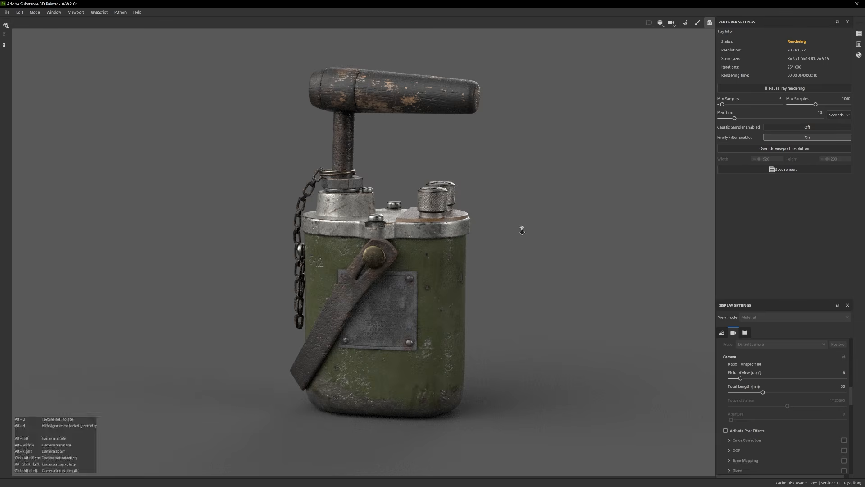
{"action": "left_click_drag", "start_coordinate": [522, 228], "coordinate": [562, 216], "text": "alt"}
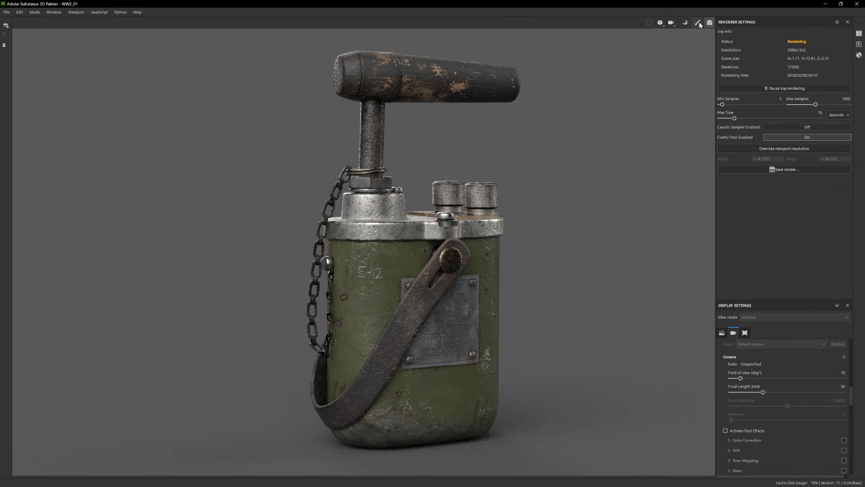
{"action": "right_click_drag", "start_coordinate": [495, 276], "coordinate": [494, 267], "text": "alt"}
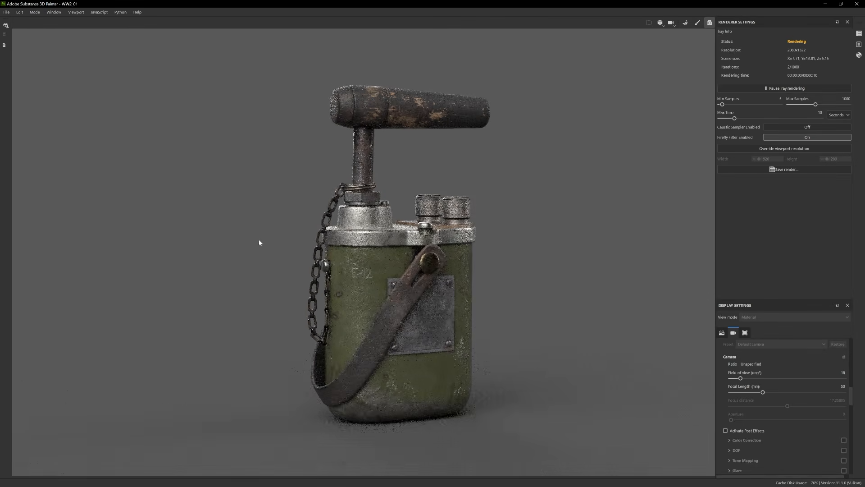
{"action": "left_click_drag", "start_coordinate": [259, 242], "coordinate": [657, 248], "text": "alt"}
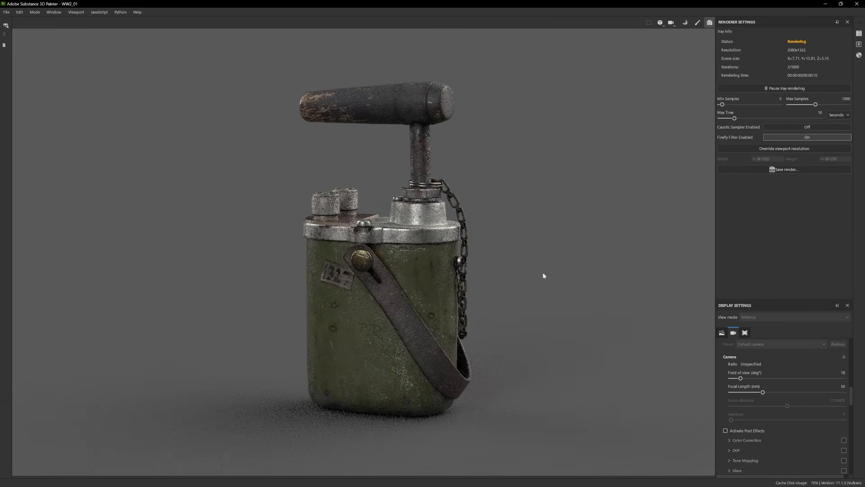
{"action": "right_click_drag", "start_coordinate": [543, 273], "coordinate": [528, 274], "text": "shift"}
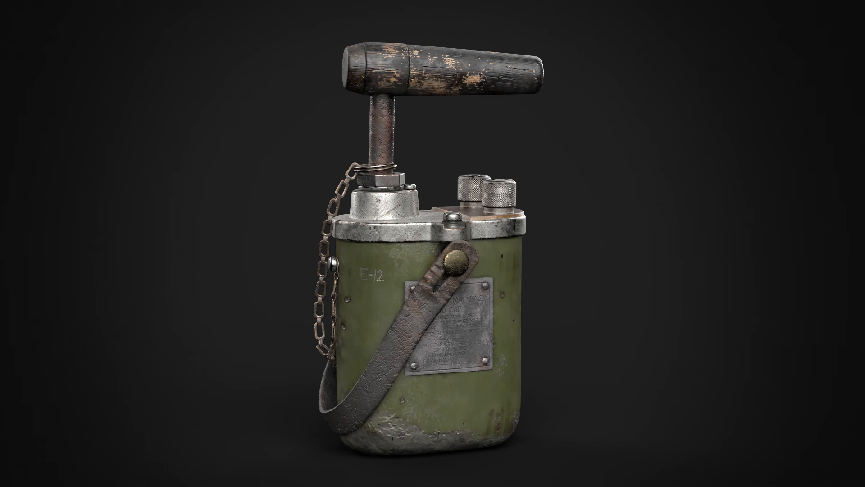